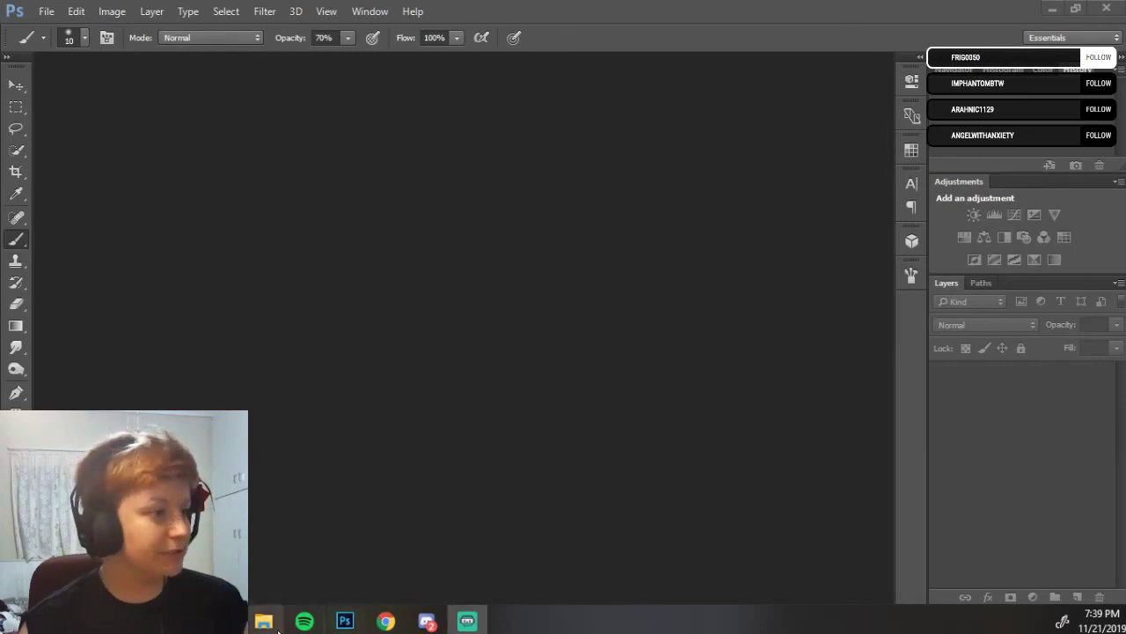
Preview the raw photos _MG_1167.CR2 and _MG_1168.CR2 in Camera Raw, closing each without importing it.
mouse_move(276, 630)
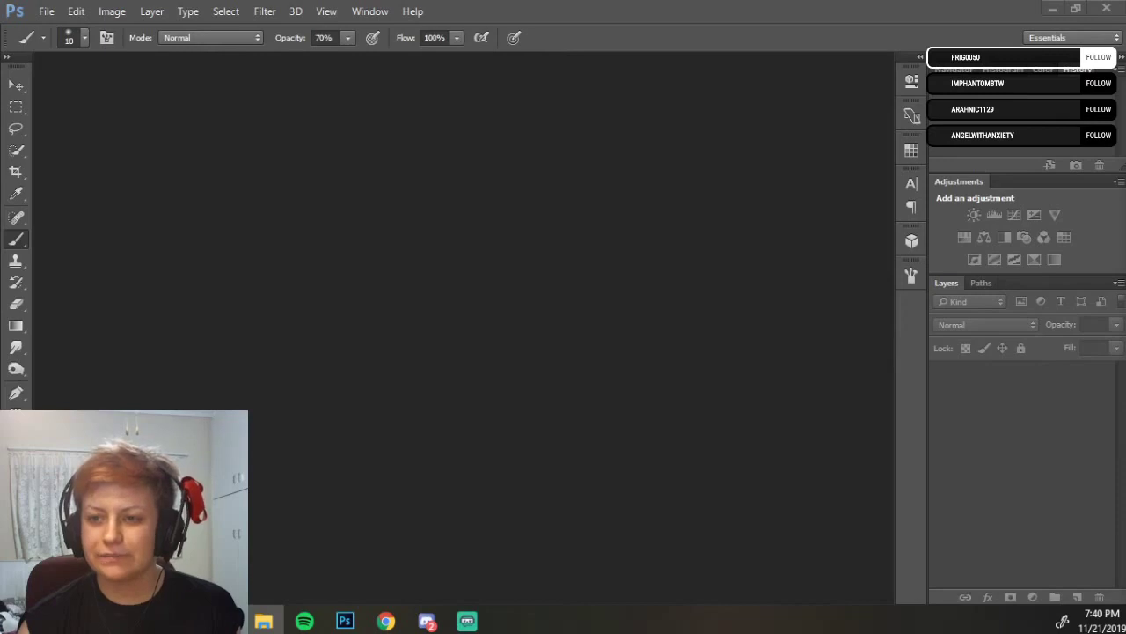
key("alt+Tab")
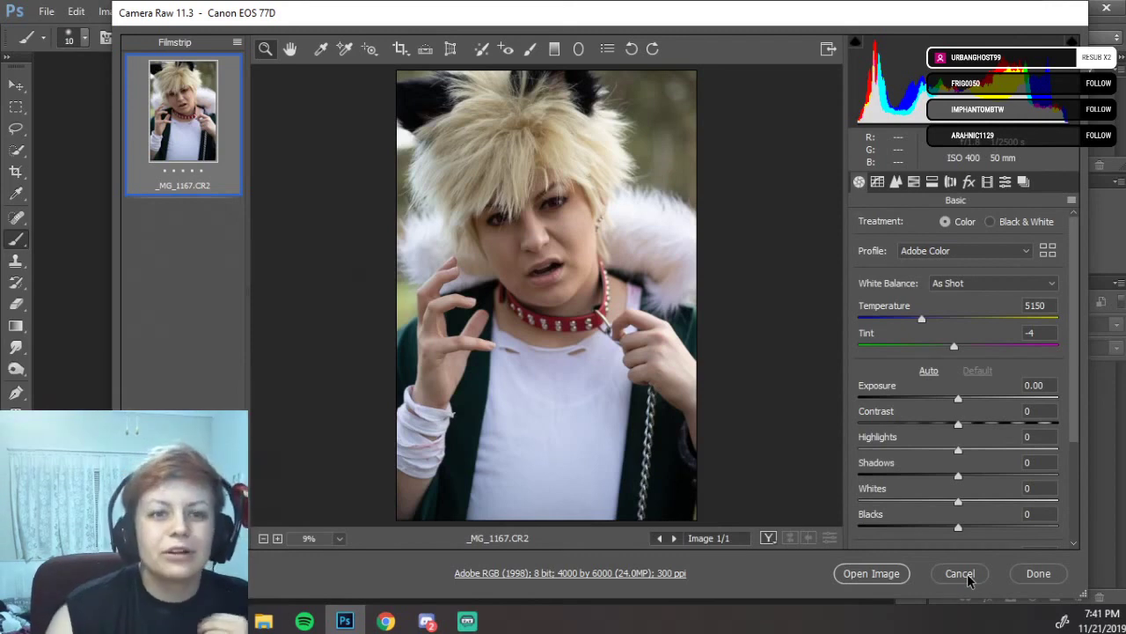
left_click(960, 573)
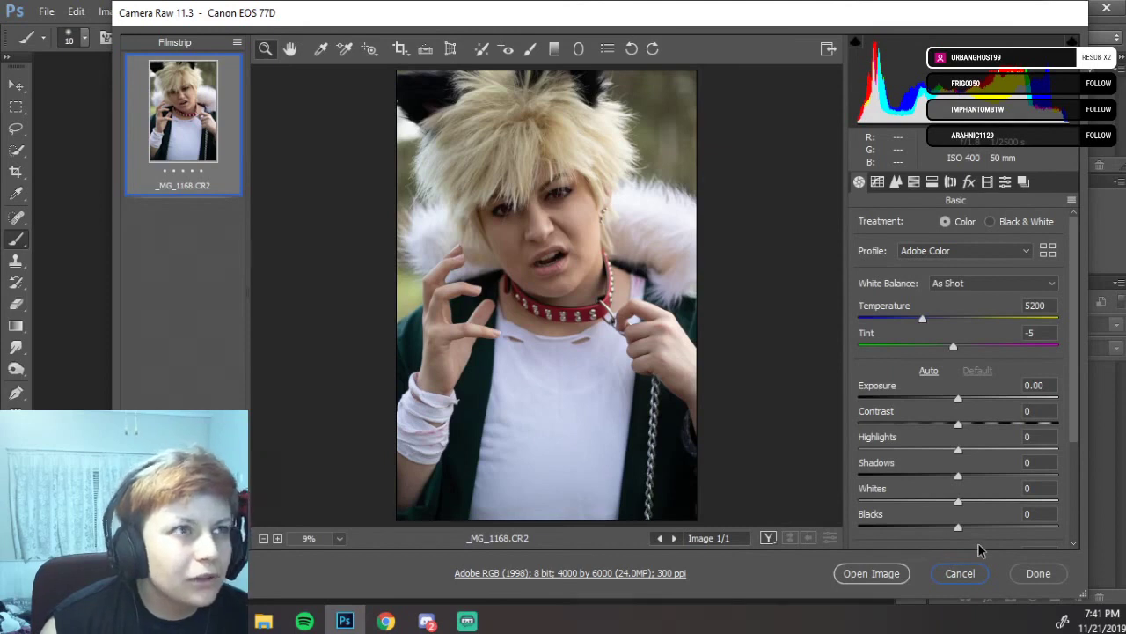
left_click(961, 573)
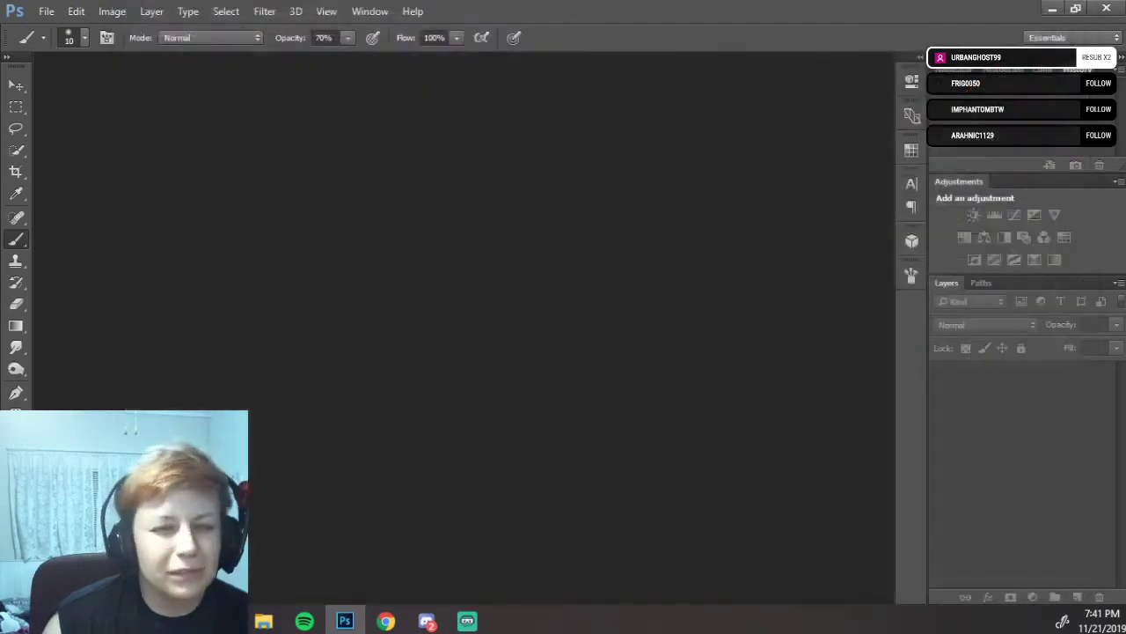
Review the raw photos _MG_1170.CR2, _MG_1173.CR2, _MG_1176.CR2 and _MG_1182.CR2 one by one in Camera Raw, dismissing each.
left_click(263, 621)
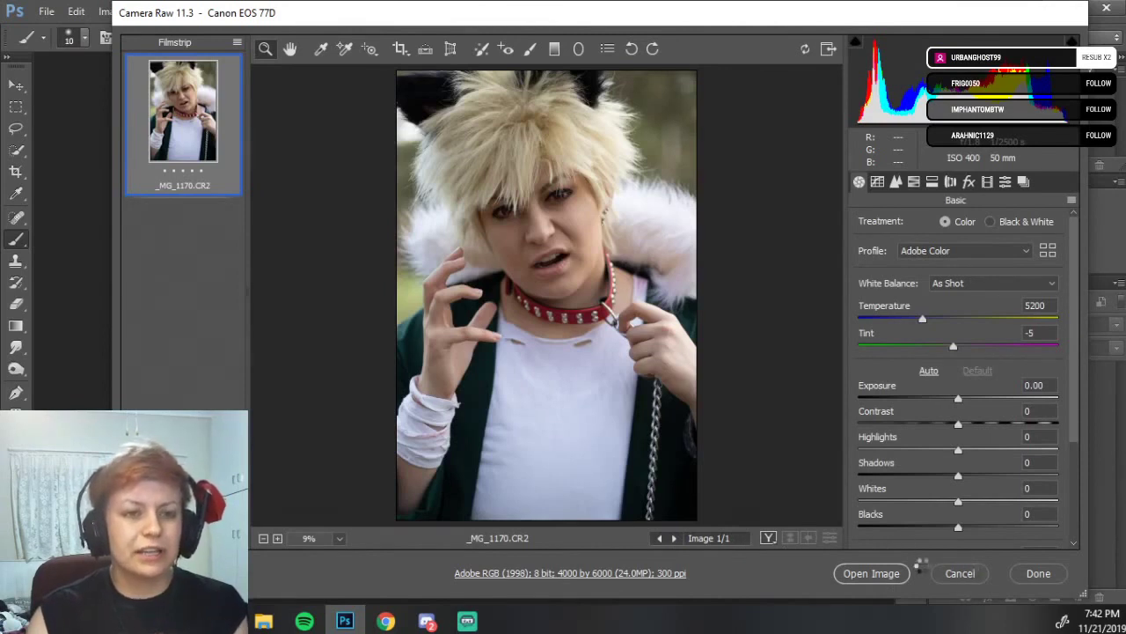
left_click(972, 577)
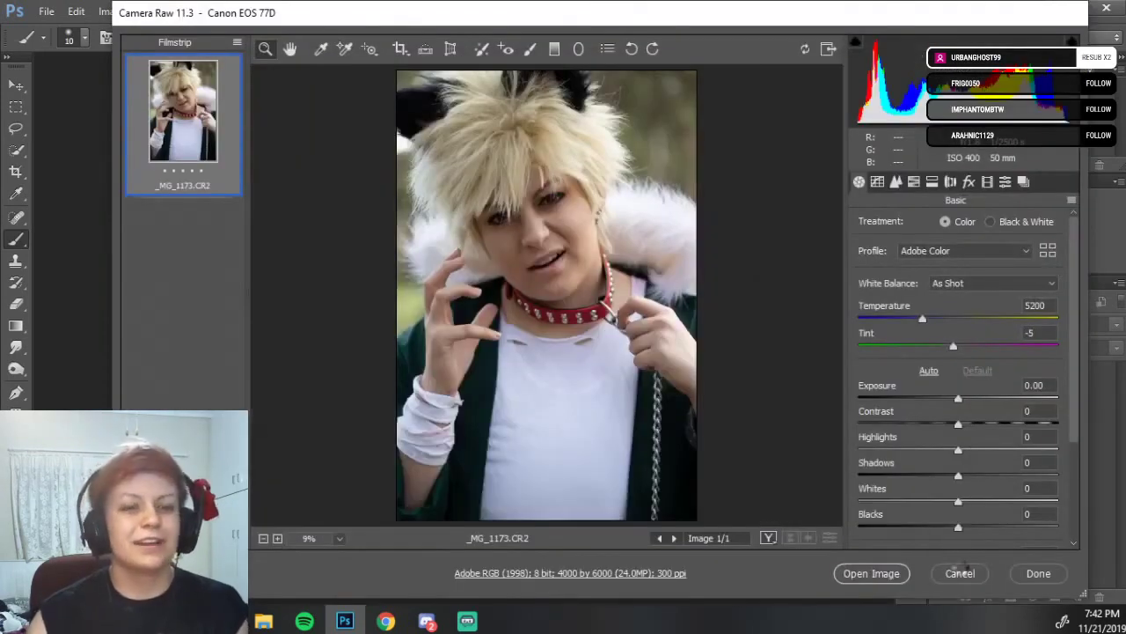
left_click(968, 575)
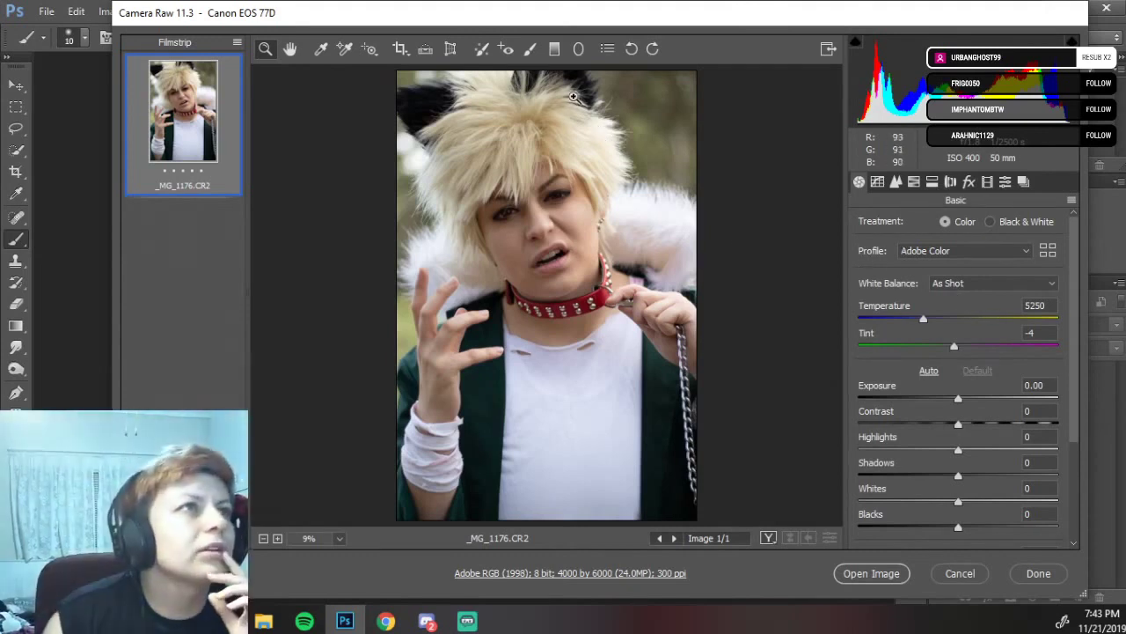
left_click(960, 572)
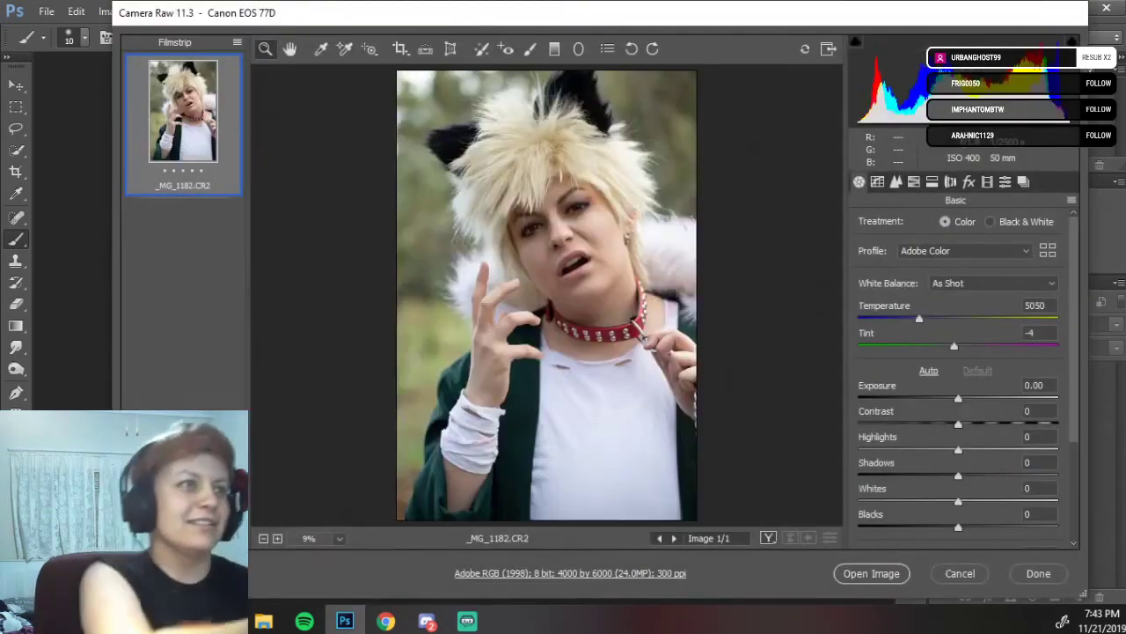
left_click(959, 573)
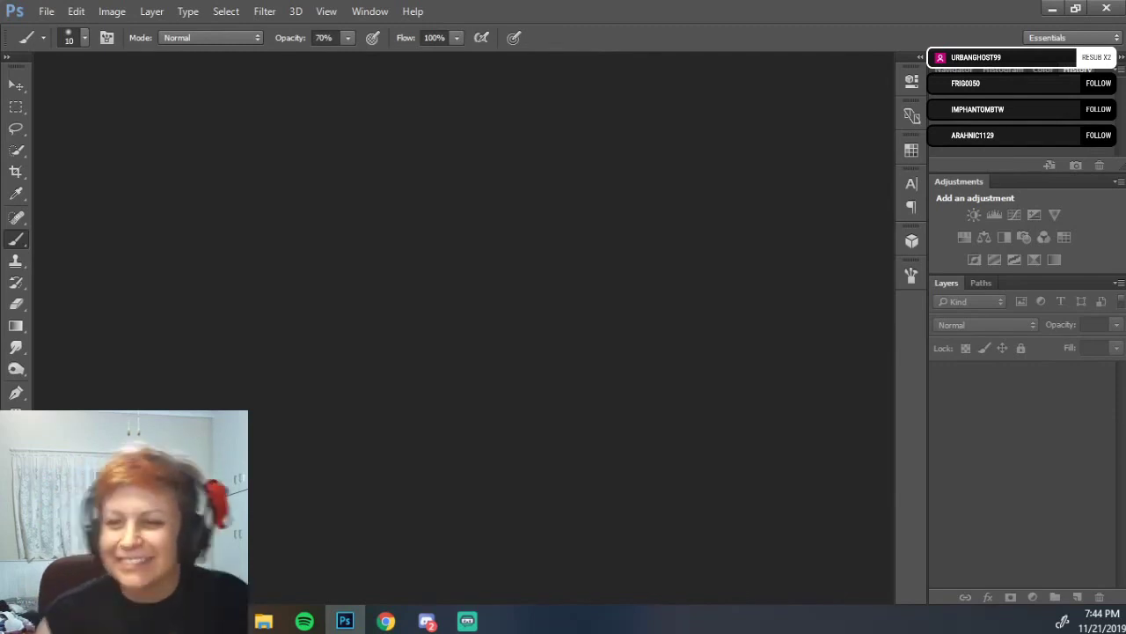
Compare the raw photos _MG_1184.CR2, _MG_1186.CR2 and _MG_1188.CR2 in Camera Raw, closing each one unedited.
left_click(264, 621)
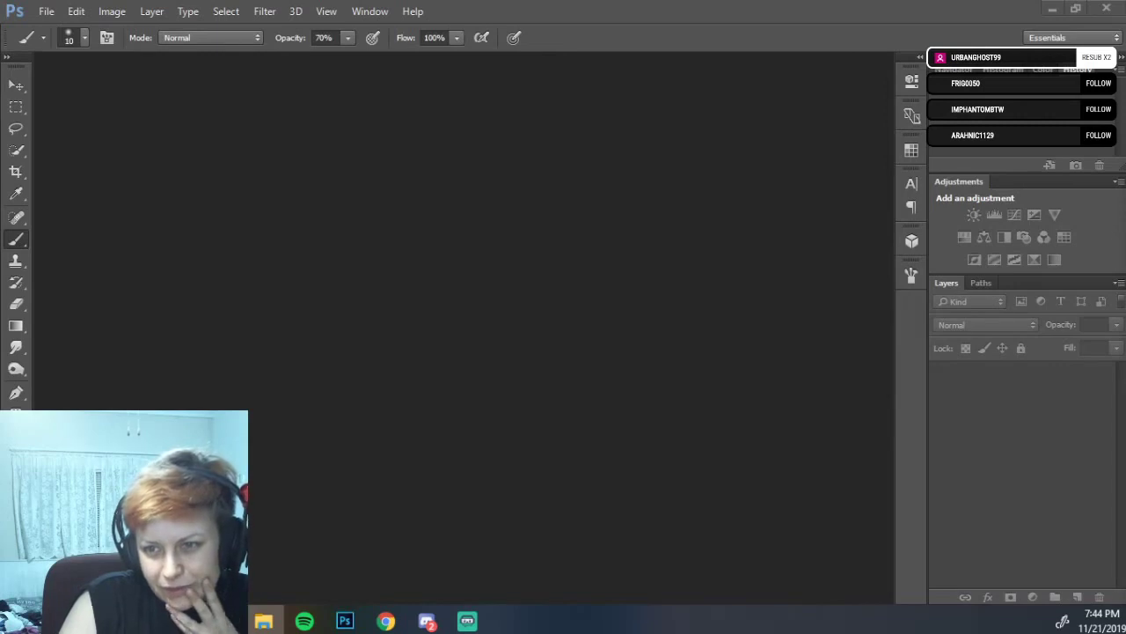
key("alt+Tab")
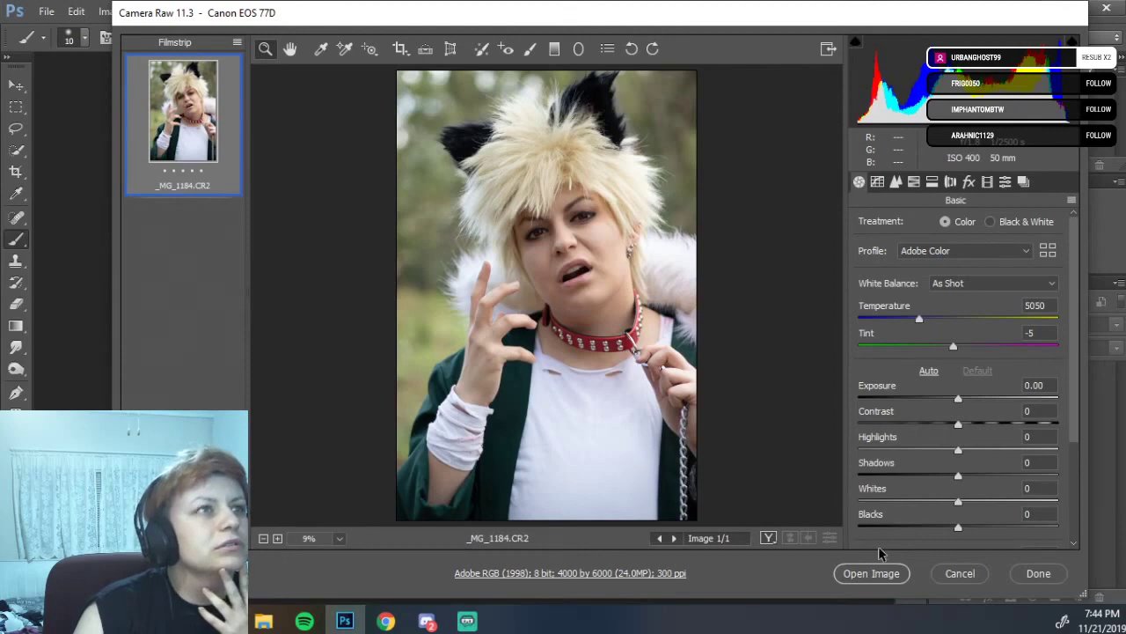
left_click(960, 573)
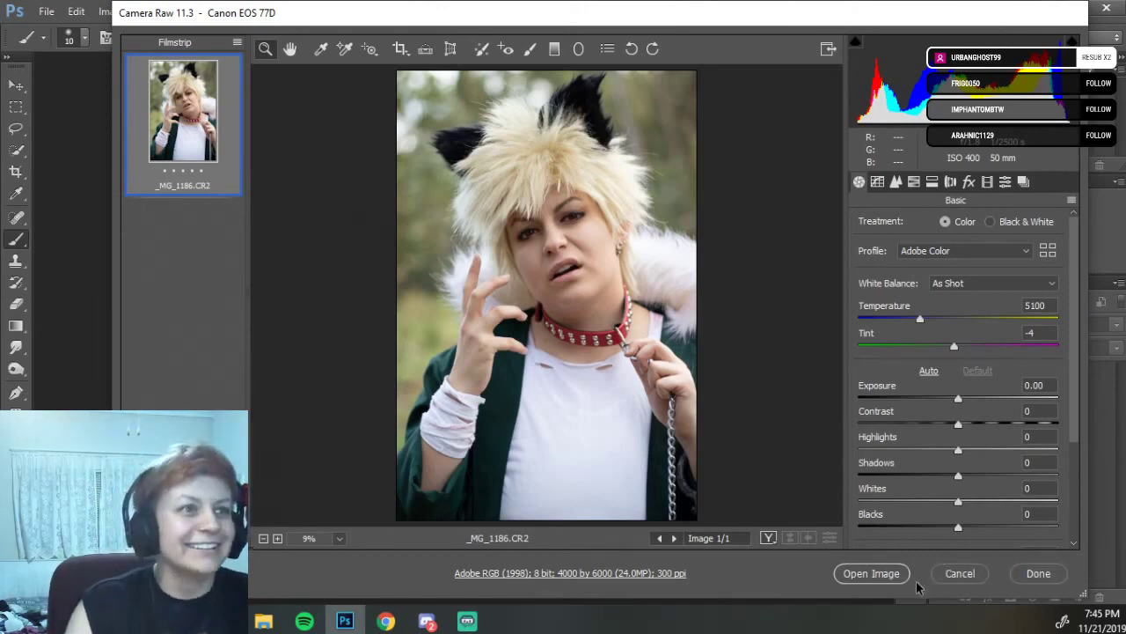
left_click(953, 574)
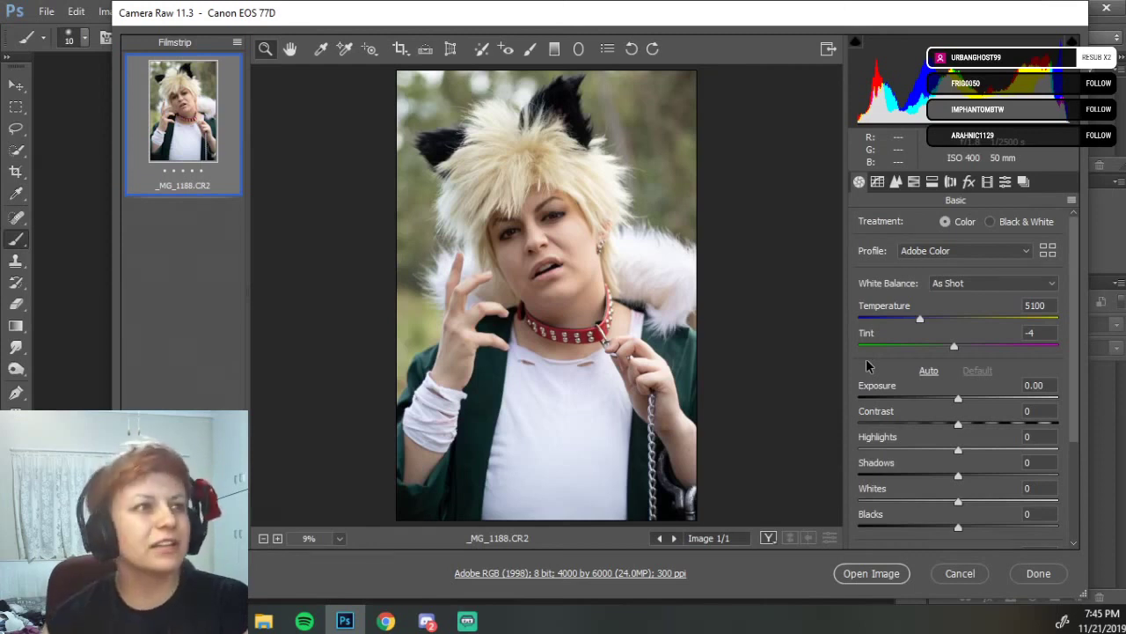
left_click(1052, 577)
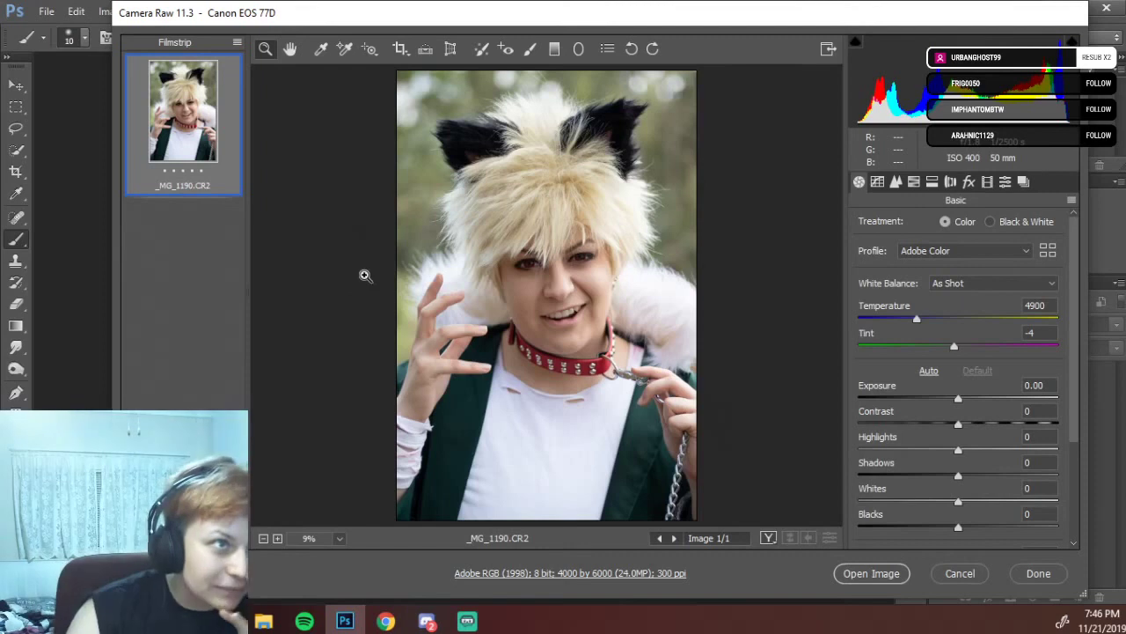
Inspect the sharpness of the red collar and chin in _MG_1190.CR2 at up to 100% magnification, then close the photo.
left_click(533, 348)
left_click(534, 343)
left_click(535, 330)
left_click(537, 316)
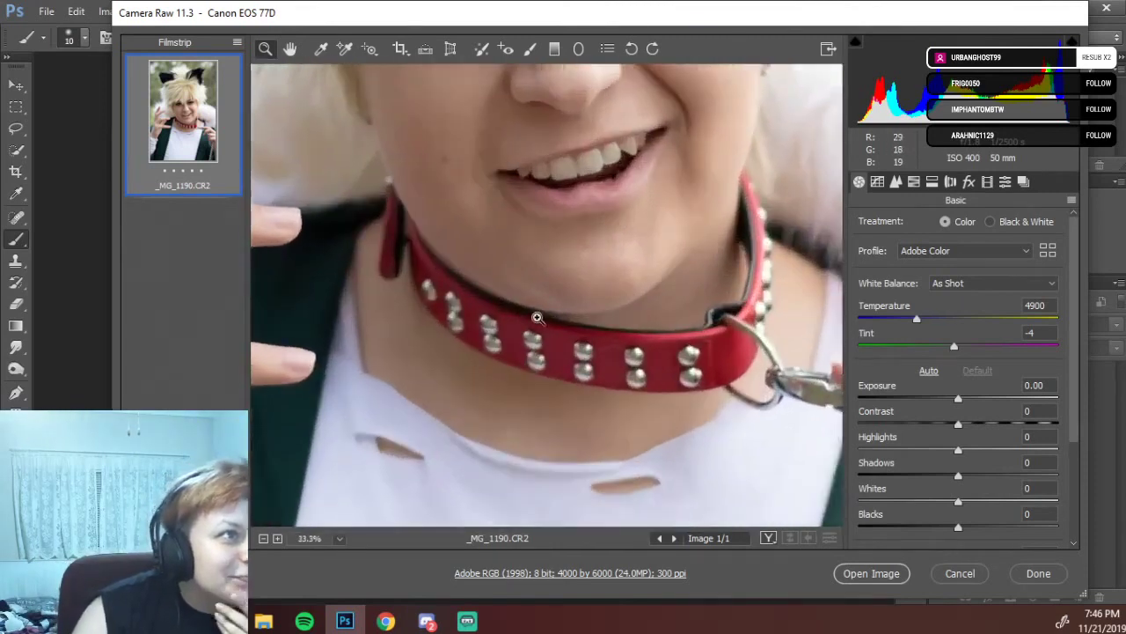
left_click(537, 317)
left_click(524, 272)
left_click(551, 322)
left_click(577, 367)
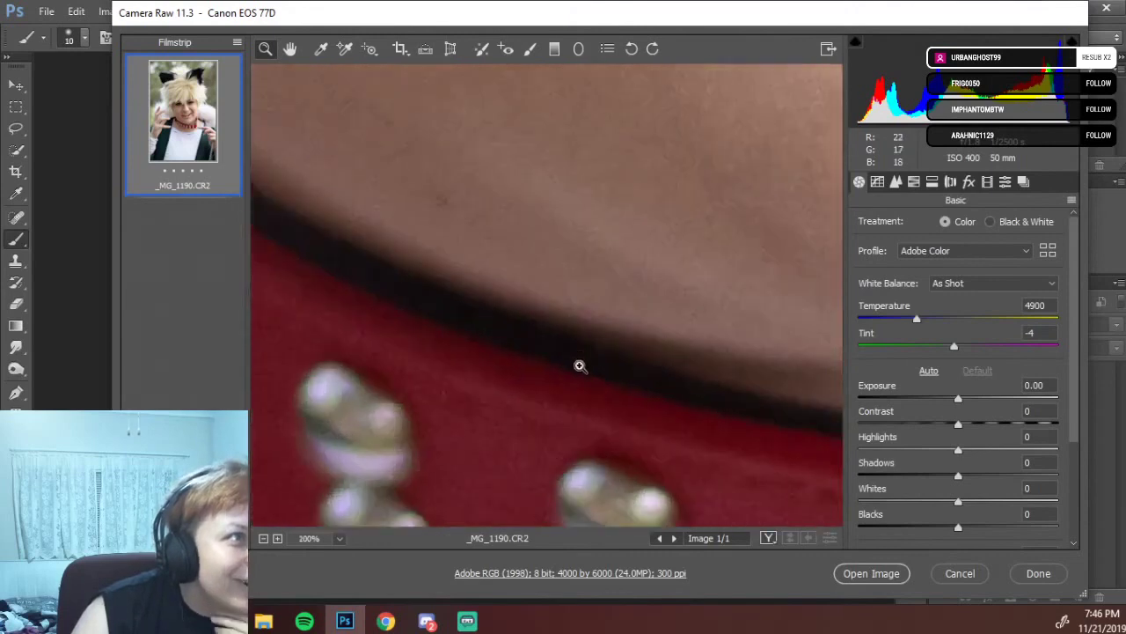
left_click(944, 579)
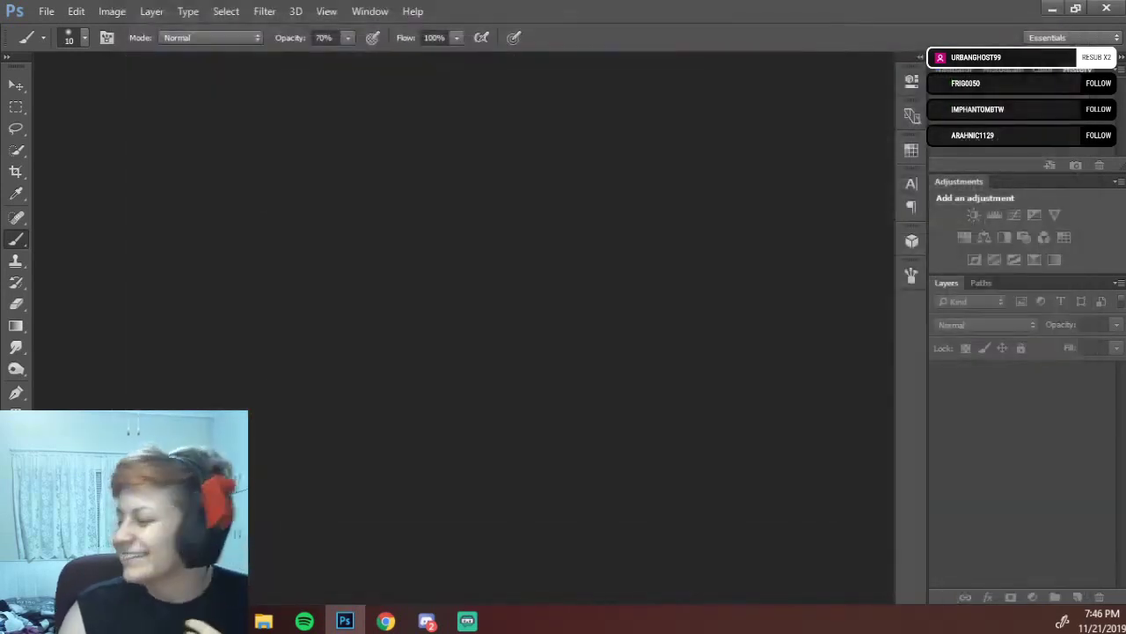
Open _MG_1192.CR2 in Camera Raw, examine the mouth and collar at 25% magnification, and dismiss the photo.
key("alt+Tab")
key("alt+Tab")
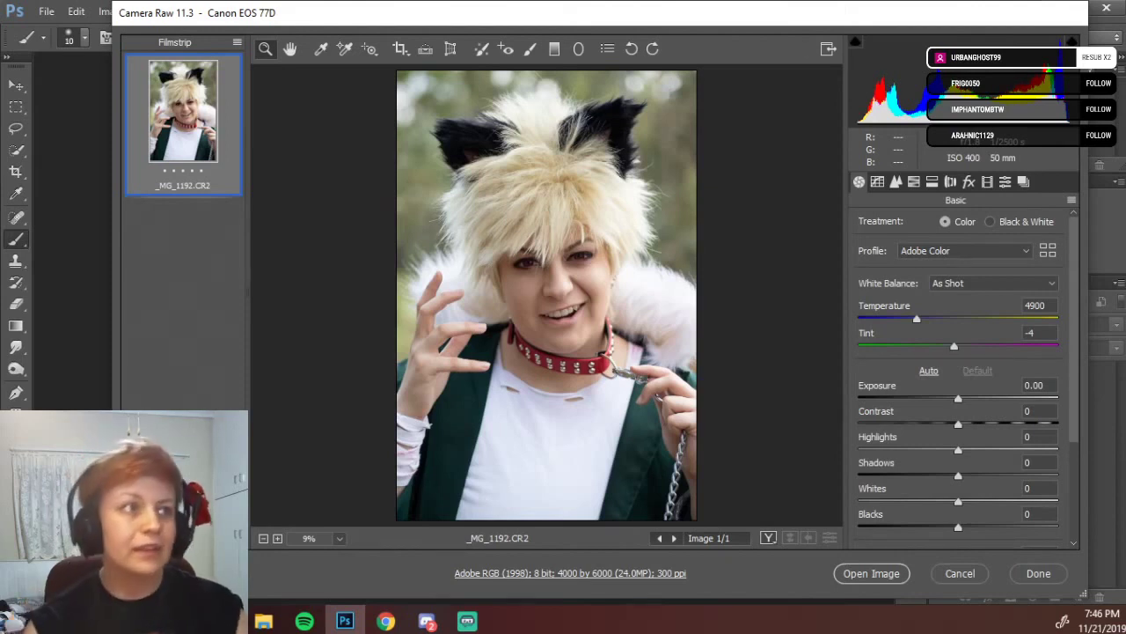
left_click(568, 355)
left_click(569, 355)
left_click(571, 309)
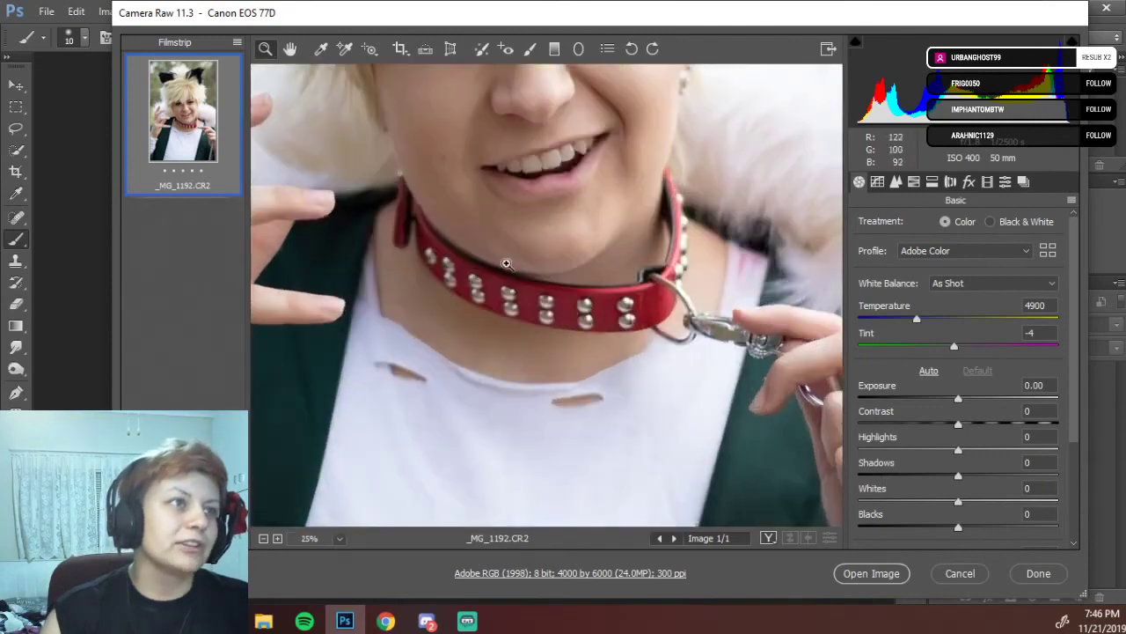
left_click(961, 573)
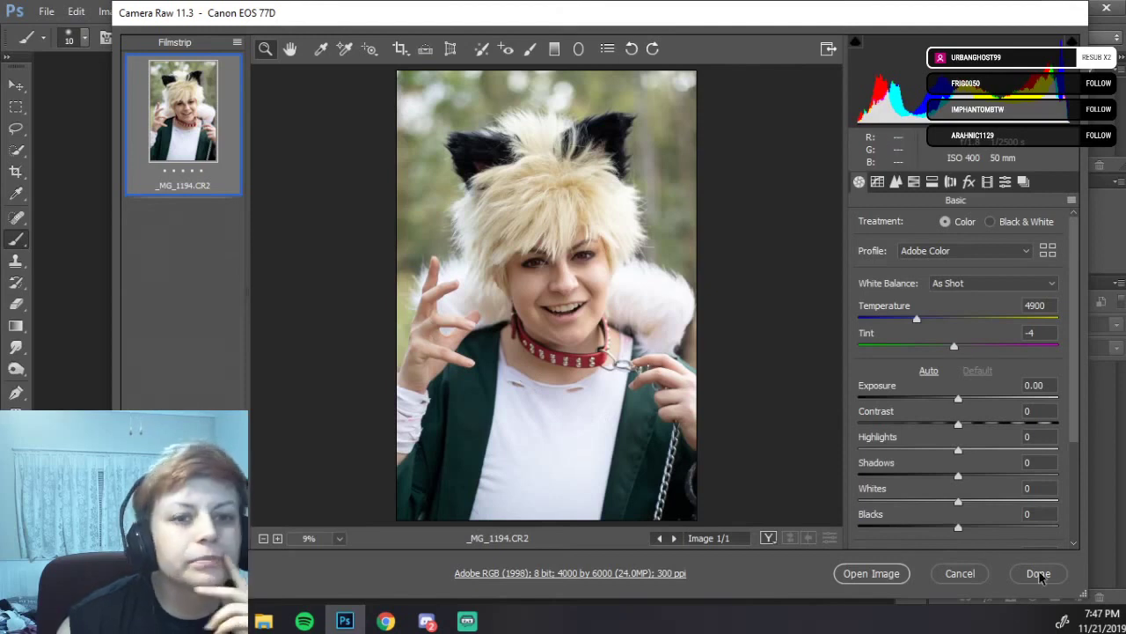
Go through the raw photos _MG_1194.CR2, _MG_1196.CR2, _MG_1198.CR2 and _MG_1200.CR2 in Camera Raw, cancelling out of each.
left_click(960, 577)
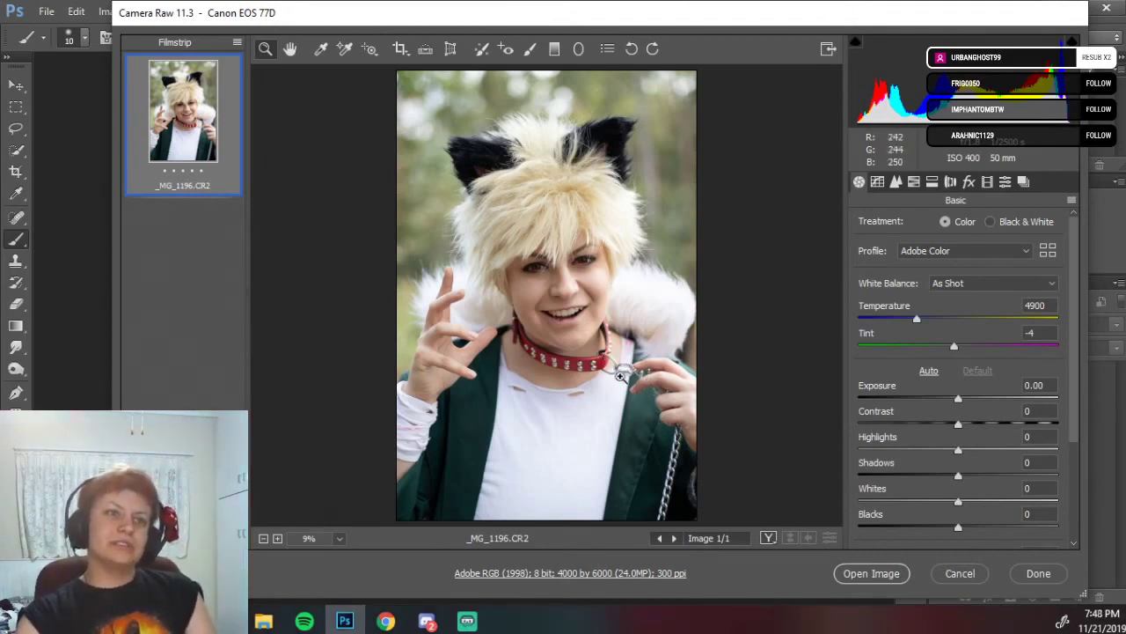
left_click(957, 573)
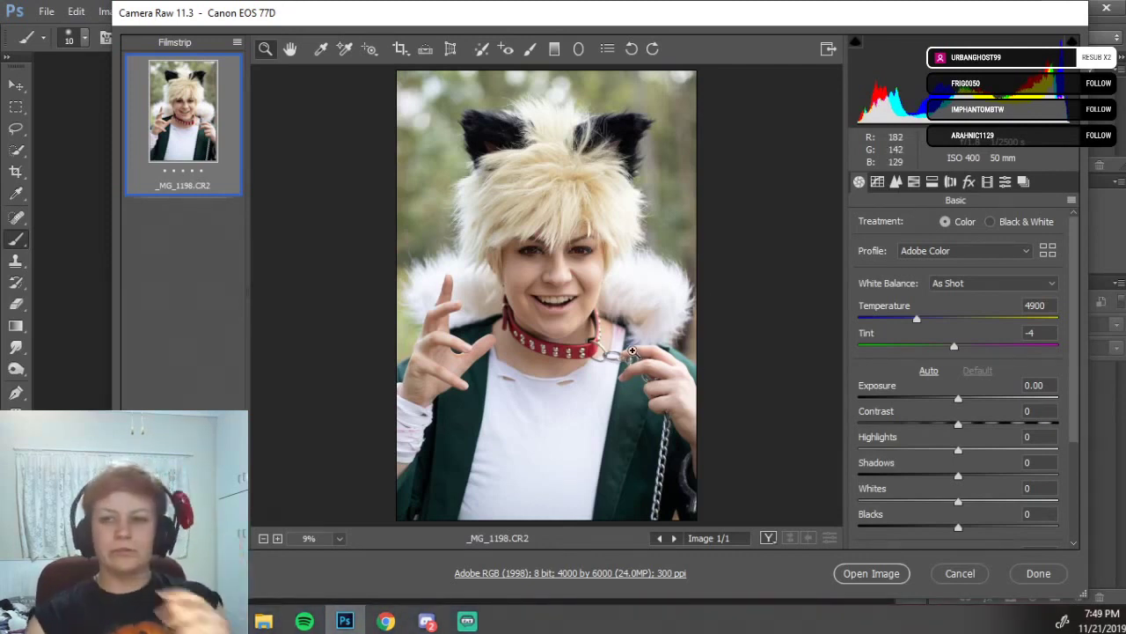
left_click(986, 573)
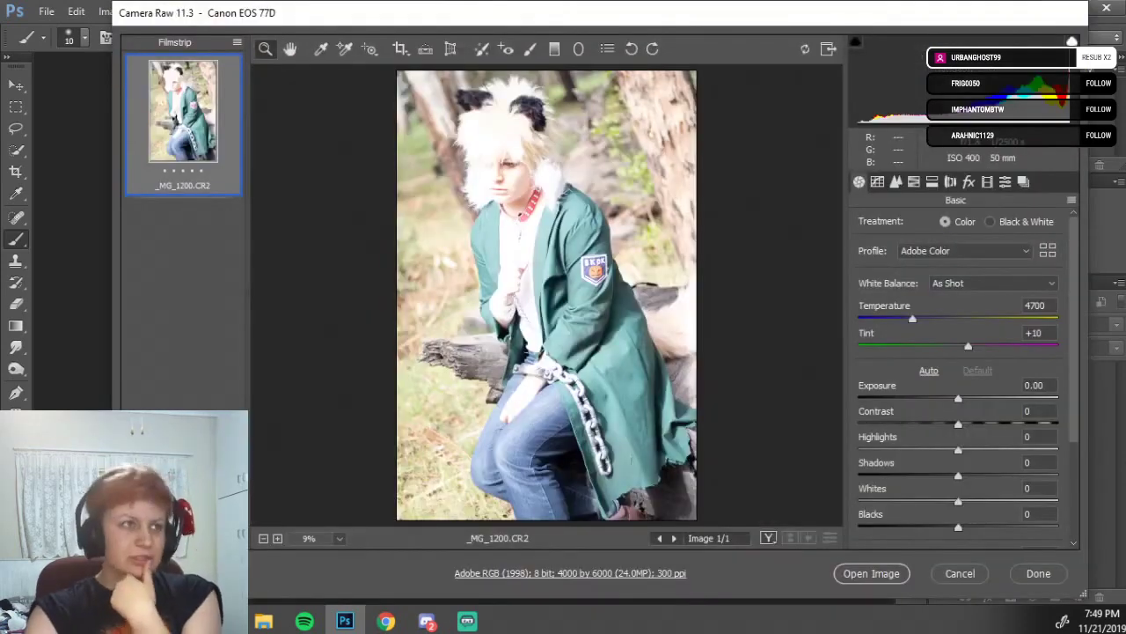
left_click(954, 573)
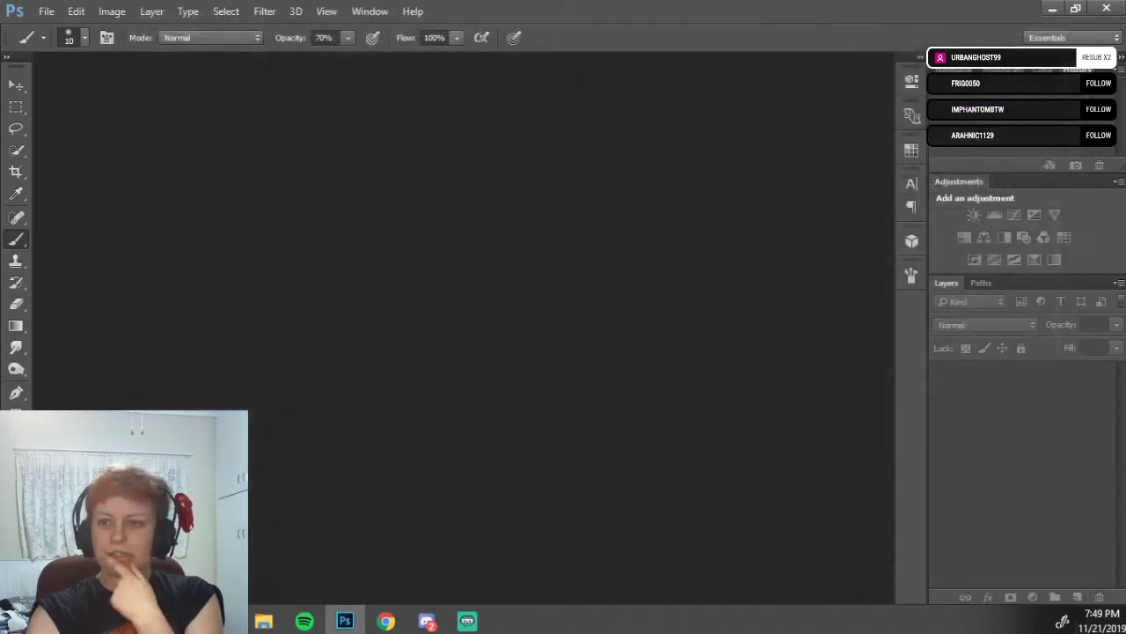
Open _MG_1199.CR2 in Camera Raw and check the face, collar and hand up close before returning to the whole photo.
key("alt+Tab")
key("alt+Tab")
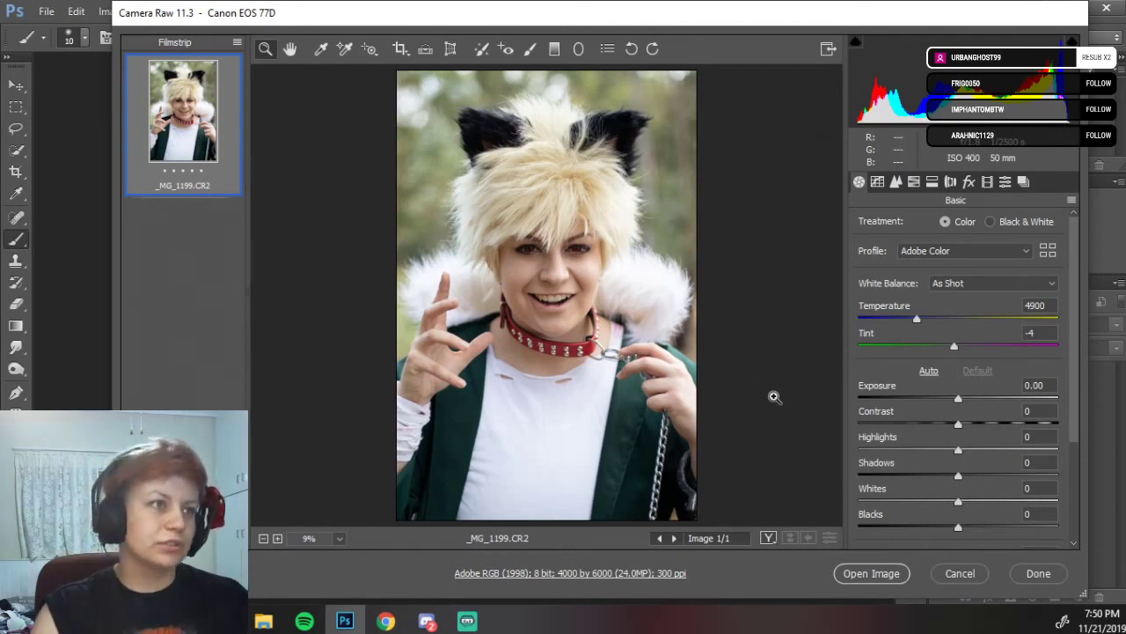
left_click(538, 322)
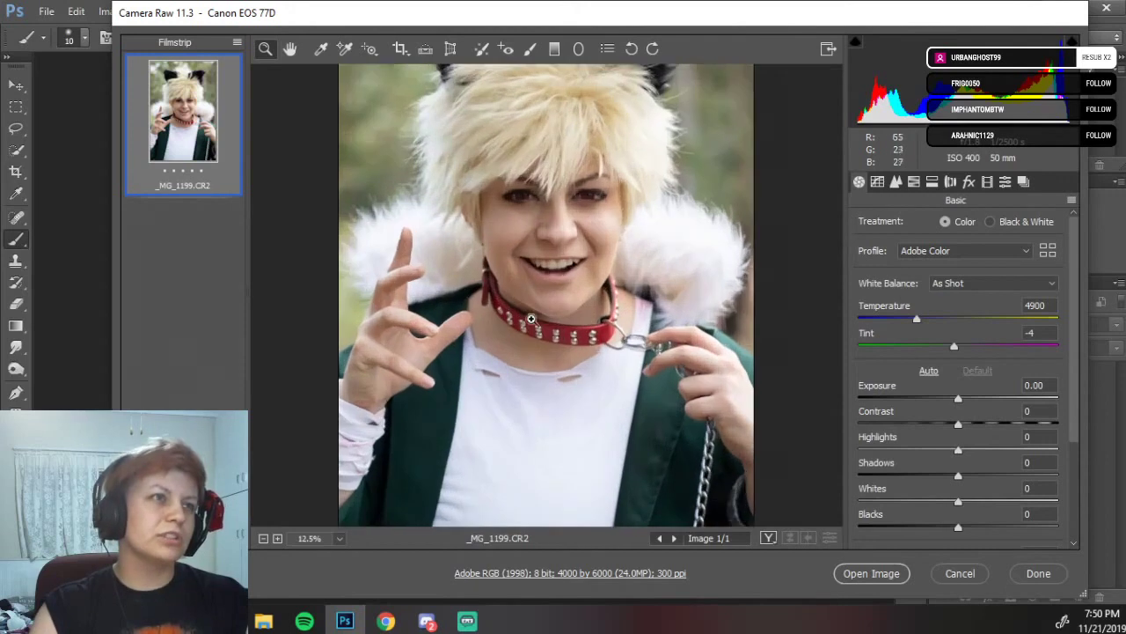
left_click(505, 283)
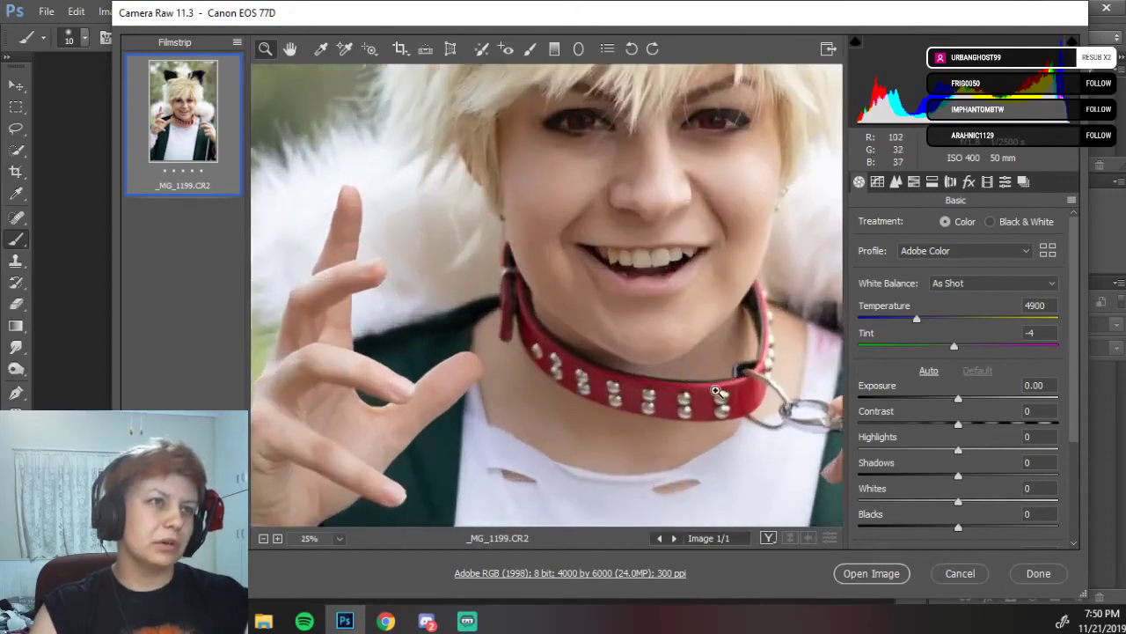
scroll(732, 396, "up", 2)
scroll(724, 398, "down", 1)
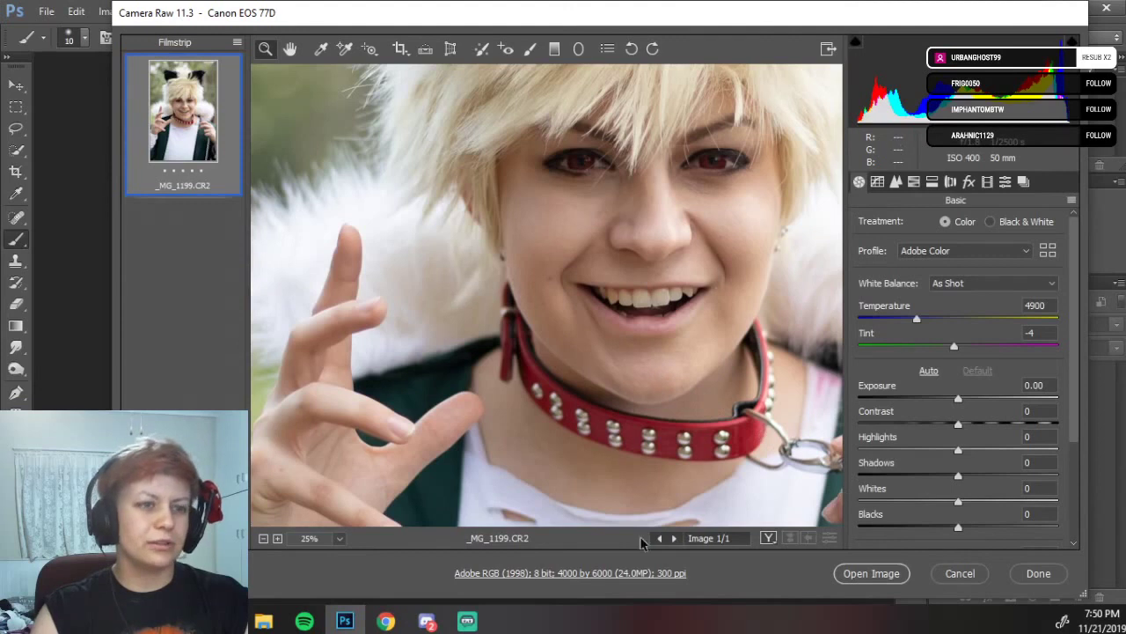
left_click(264, 539)
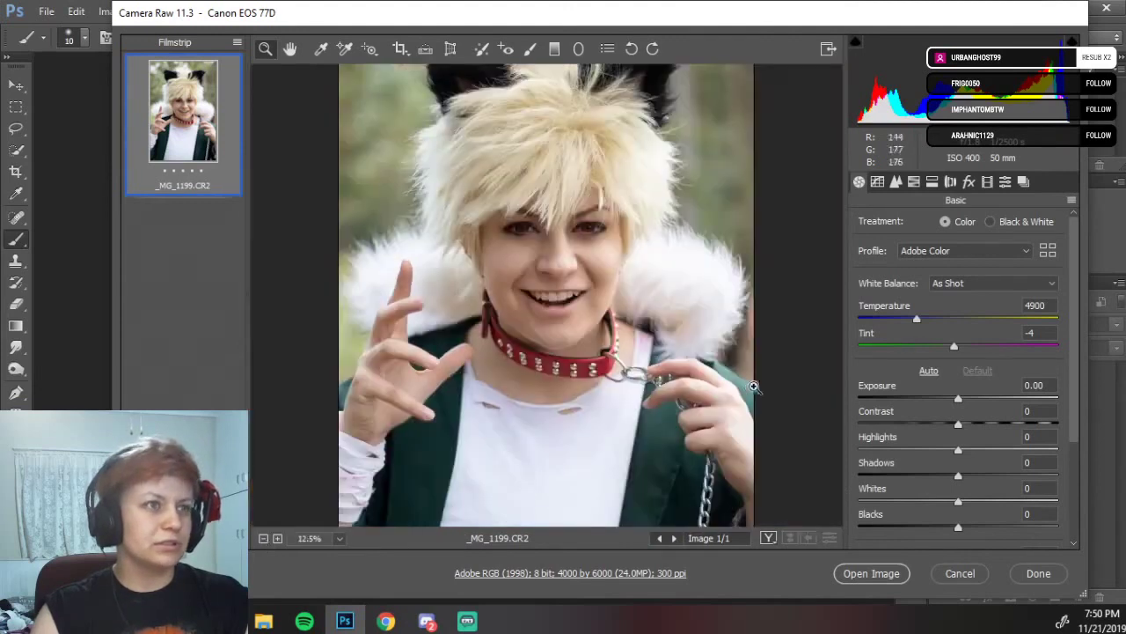
scroll(748, 401, "down", 1)
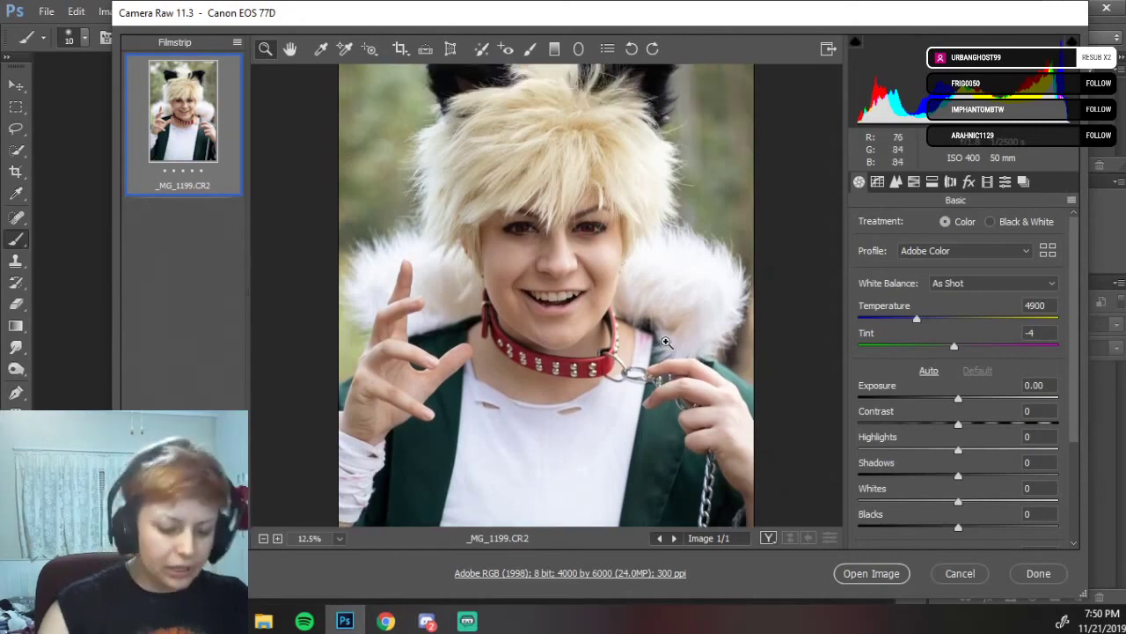
left_click(666, 341, "alt")
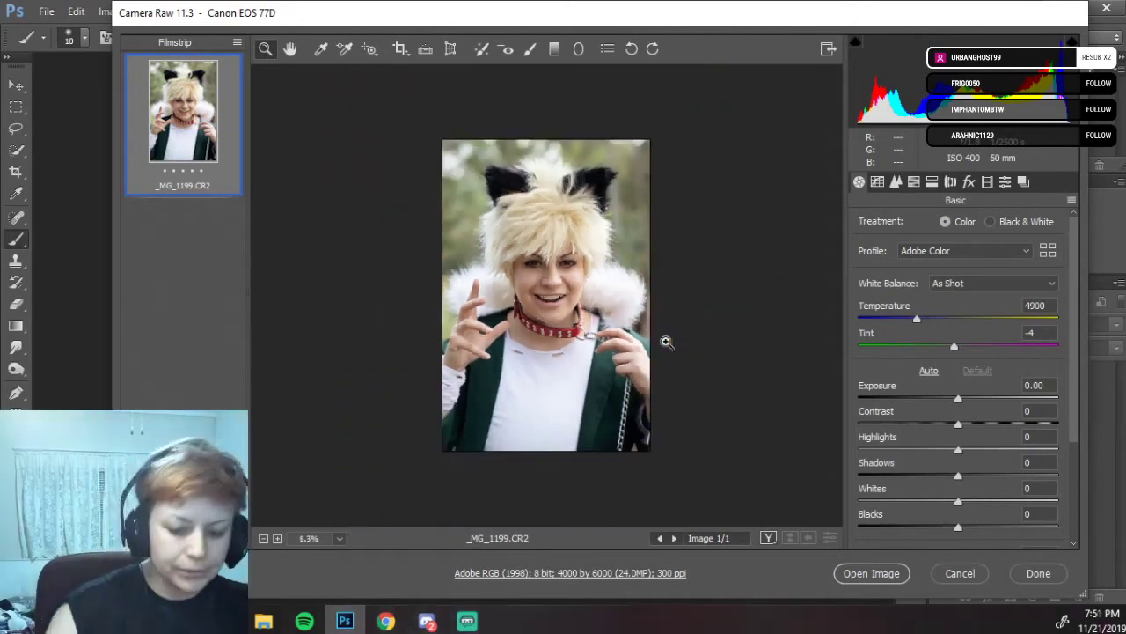
left_click(666, 342)
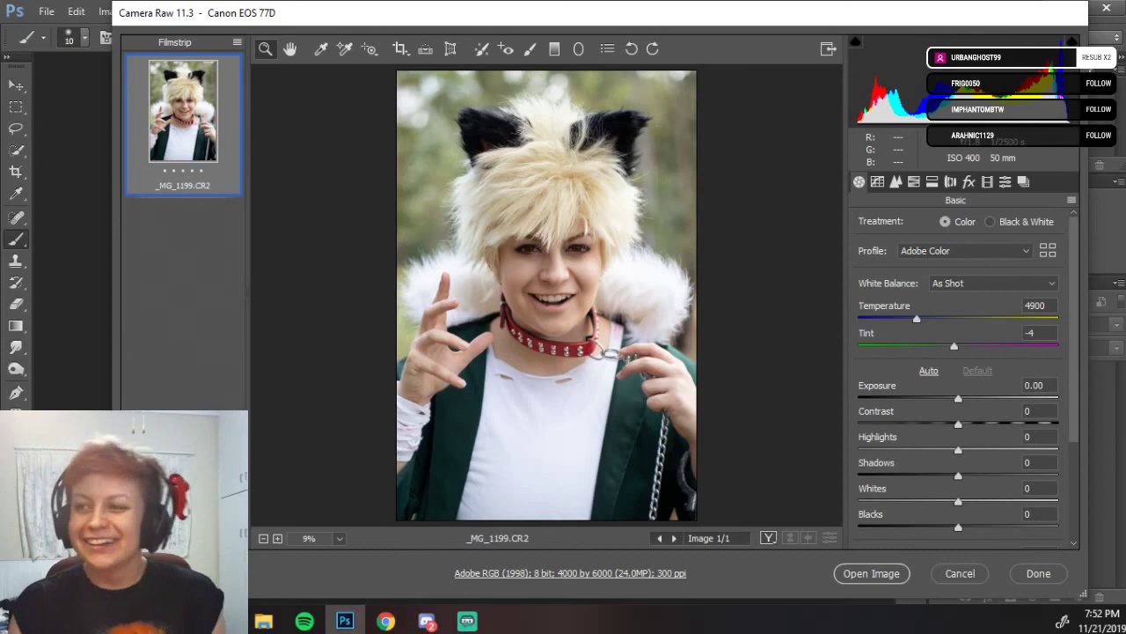
Raise the exposure of _MG_1199.CR2 to +0.50 and lower its highlights to -31.
key("alt+Tab")
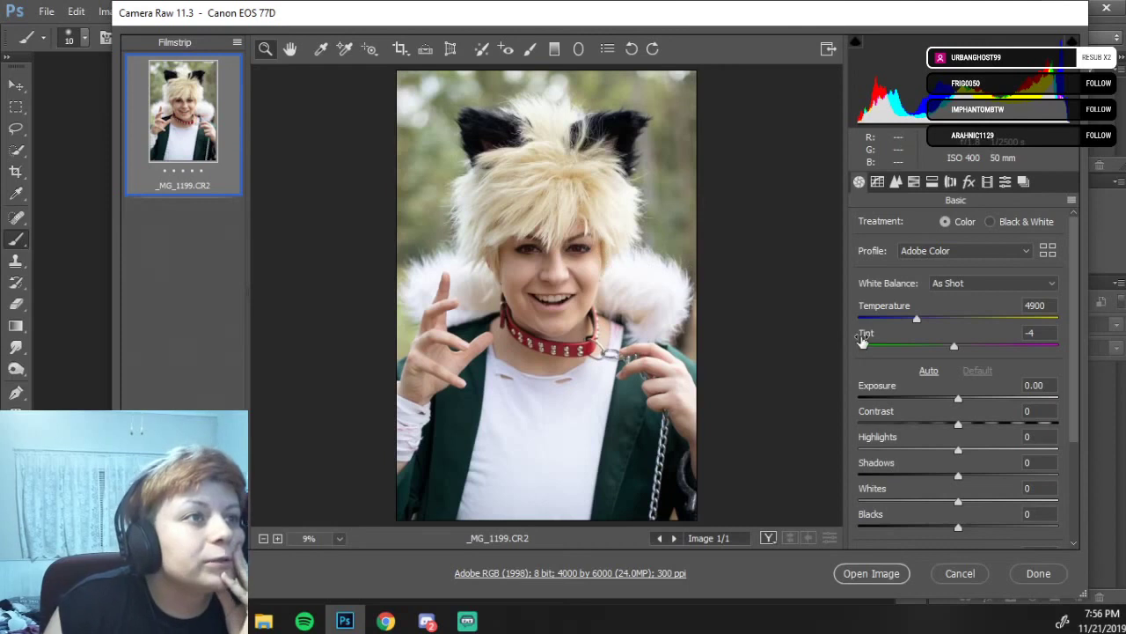
mouse_move(958, 399)
left_mouse_down()
mouse_move(1012, 399)
mouse_move(894, 398)
mouse_move(968, 402)
left_mouse_up()
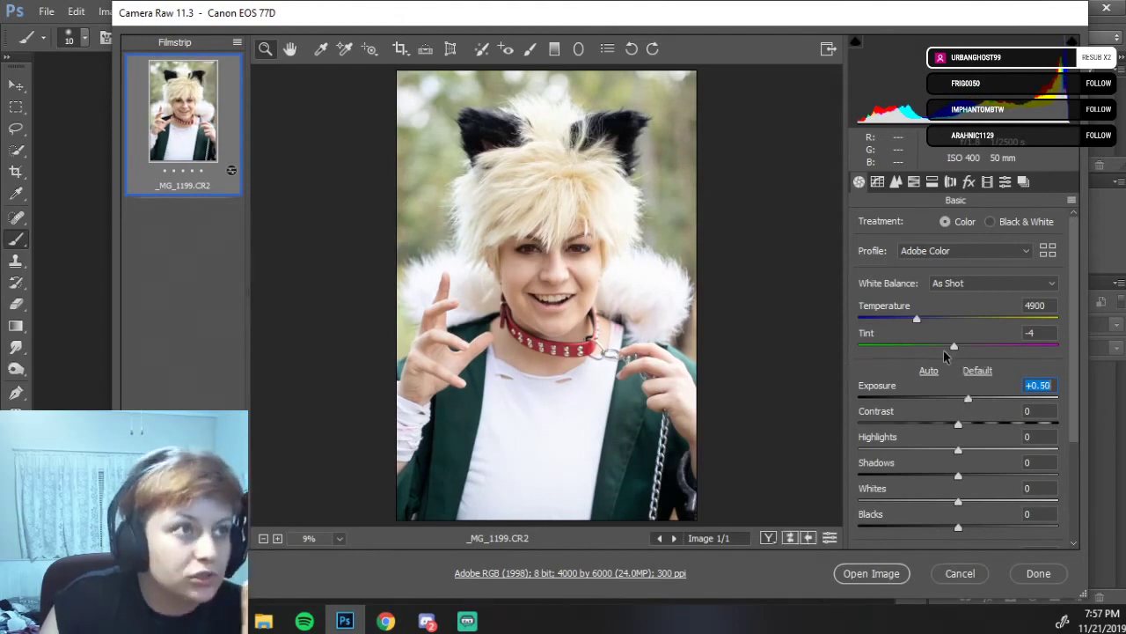
left_click_drag(958, 425, 929, 451)
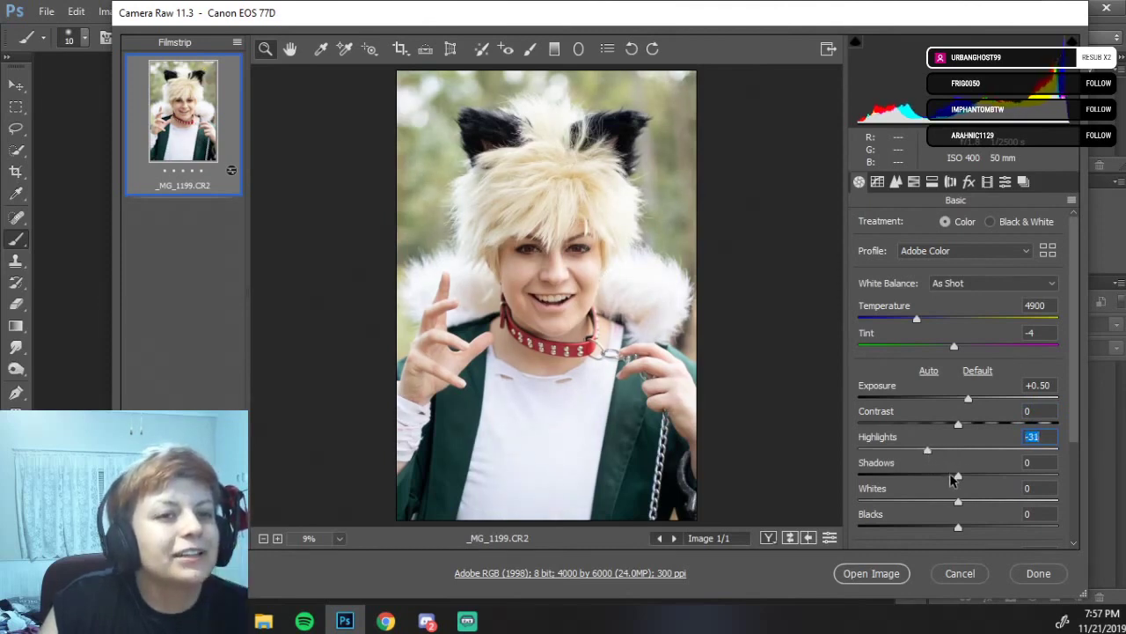
Set the photo's highlights to -18, whites to -21 and blacks to -16.
left_click(957, 476)
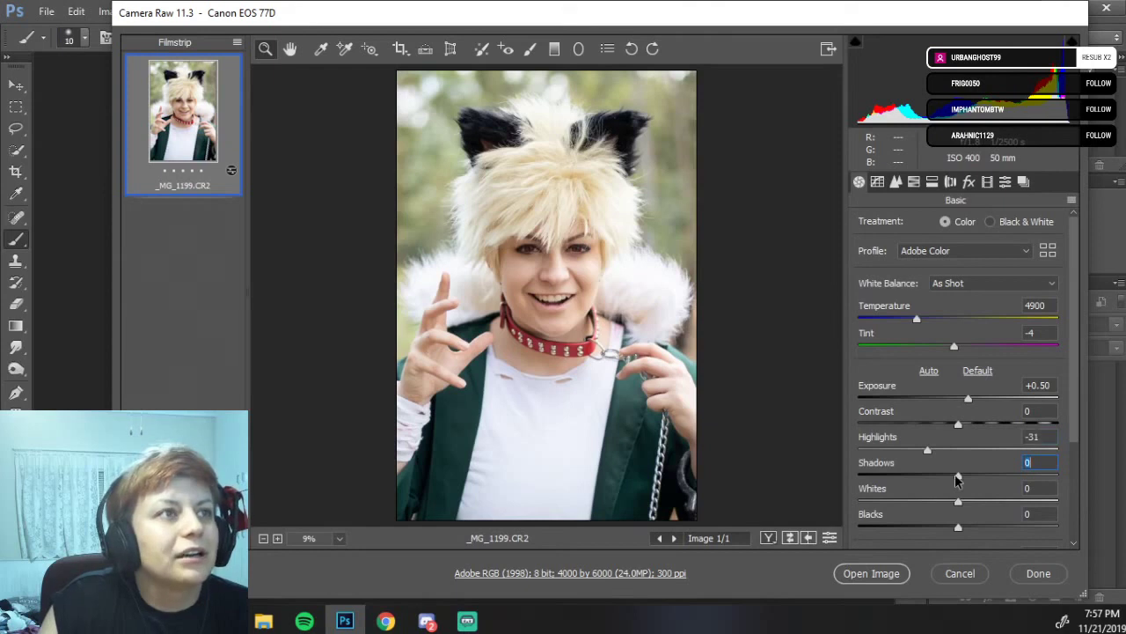
mouse_move(928, 450)
left_mouse_down()
mouse_move(867, 451)
mouse_move(1041, 452)
mouse_move(943, 454)
left_mouse_up()
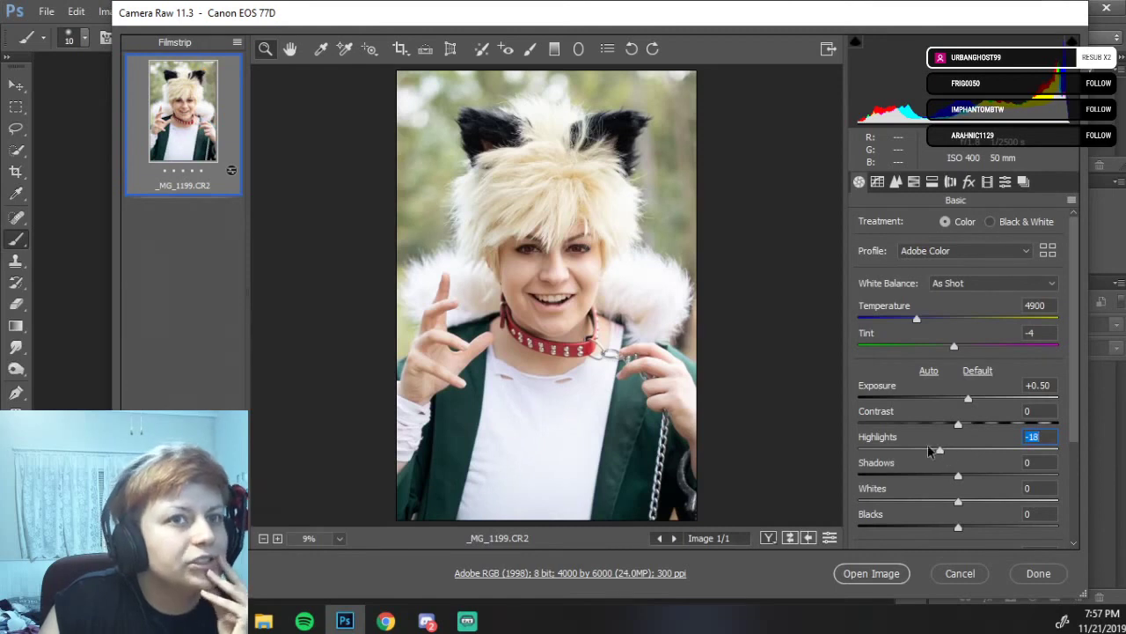
left_click(958, 502)
left_click_drag(959, 501, 940, 527)
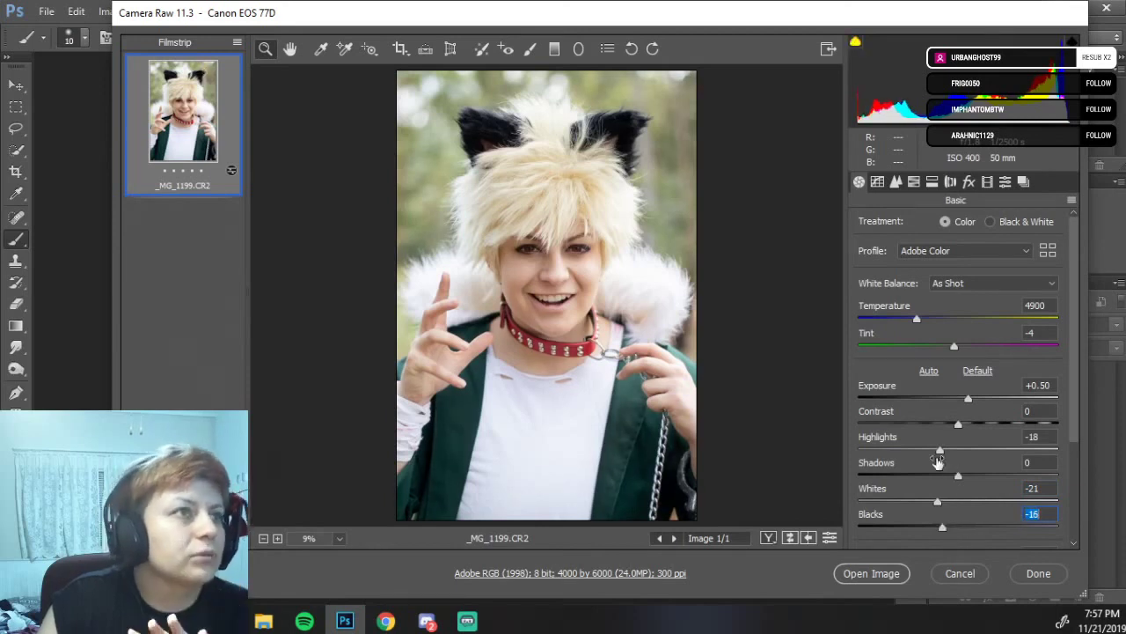
scroll(957, 449, "down", 1)
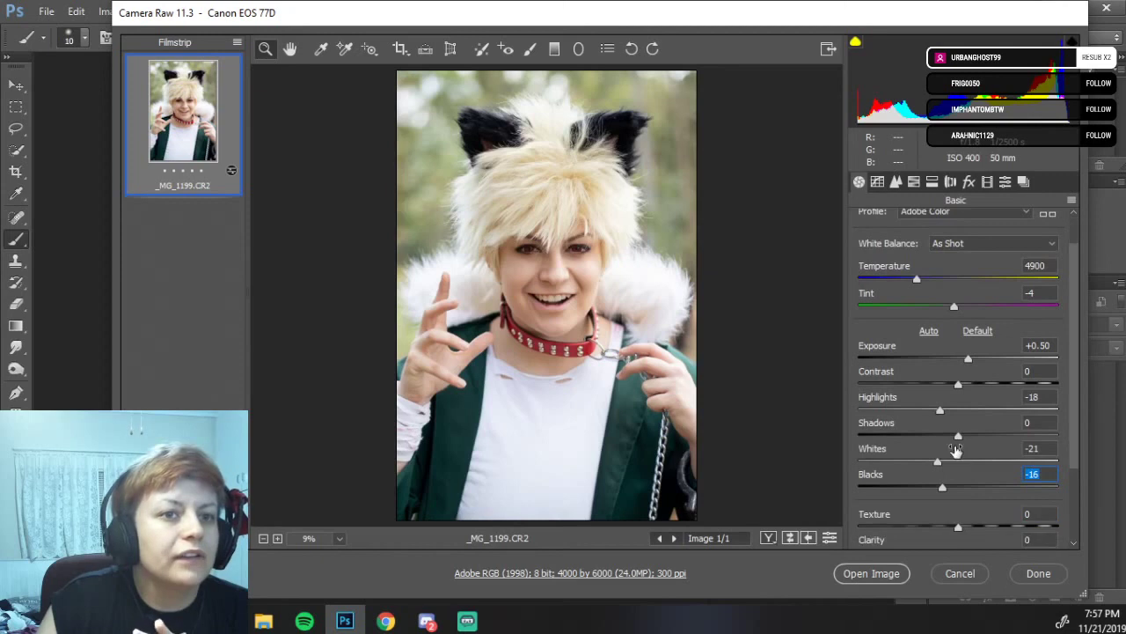
scroll(968, 484, "down", 2)
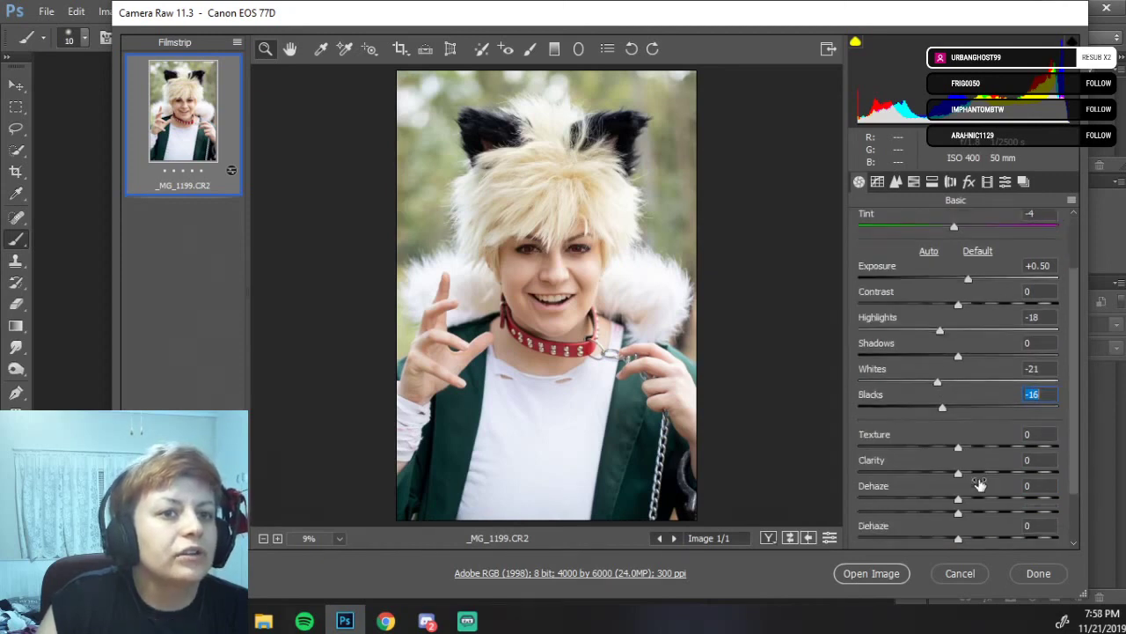
scroll(959, 449, "down", 1)
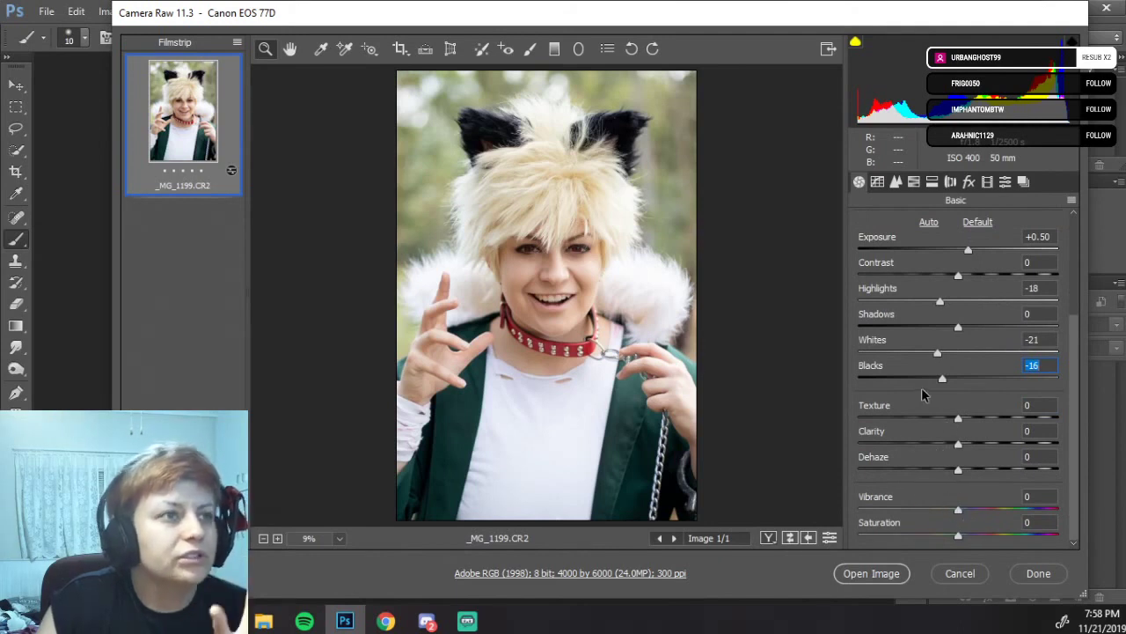
Try color temperatures of 3900 and 5450, and return the white balance to As Shot.
scroll(912, 435, "up", 5)
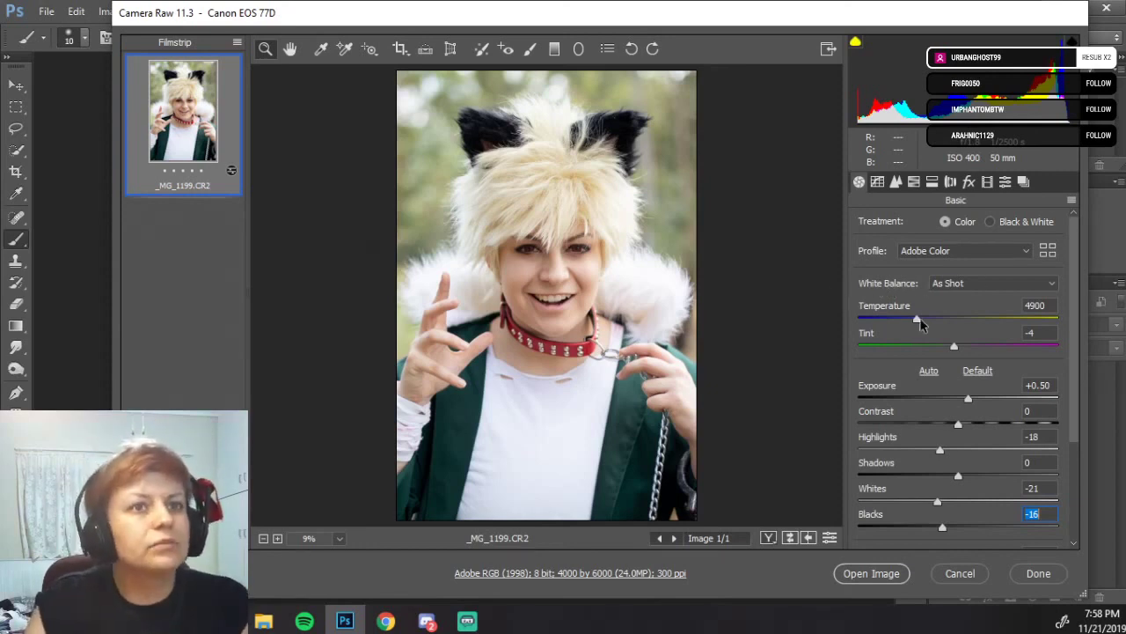
left_click_drag(918, 319, 899, 325)
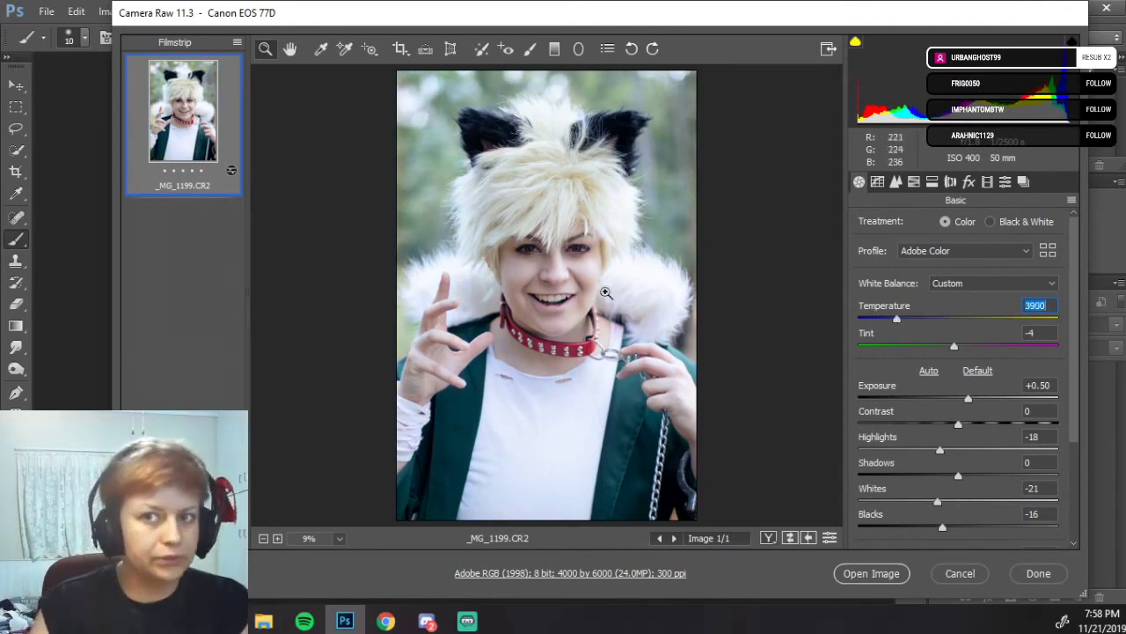
left_click_drag(897, 321, 932, 327)
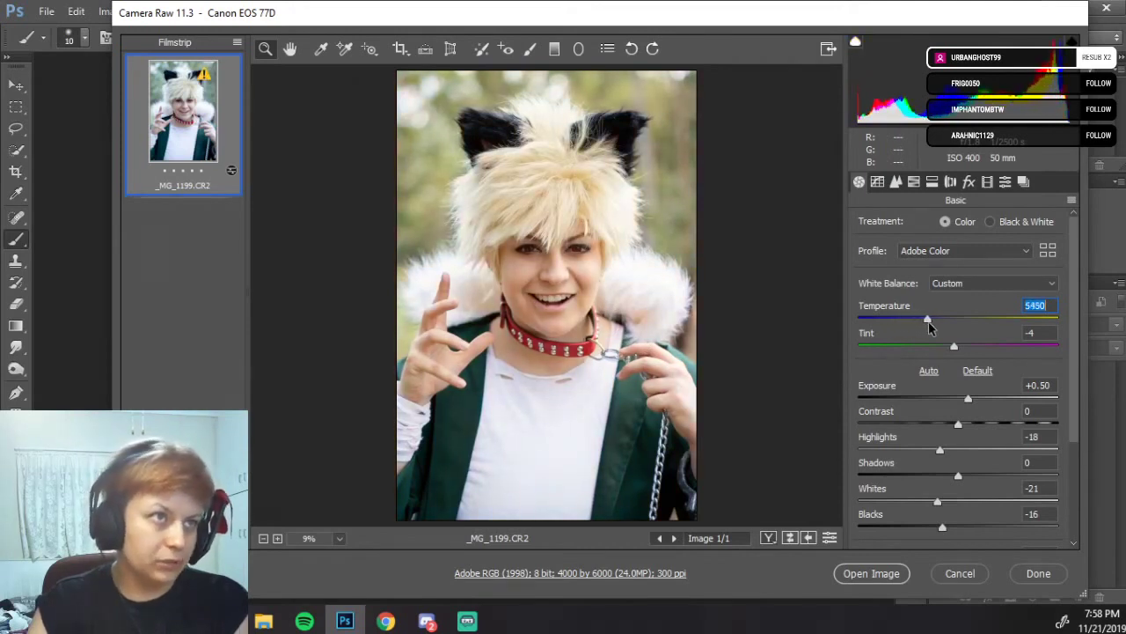
left_click(958, 290)
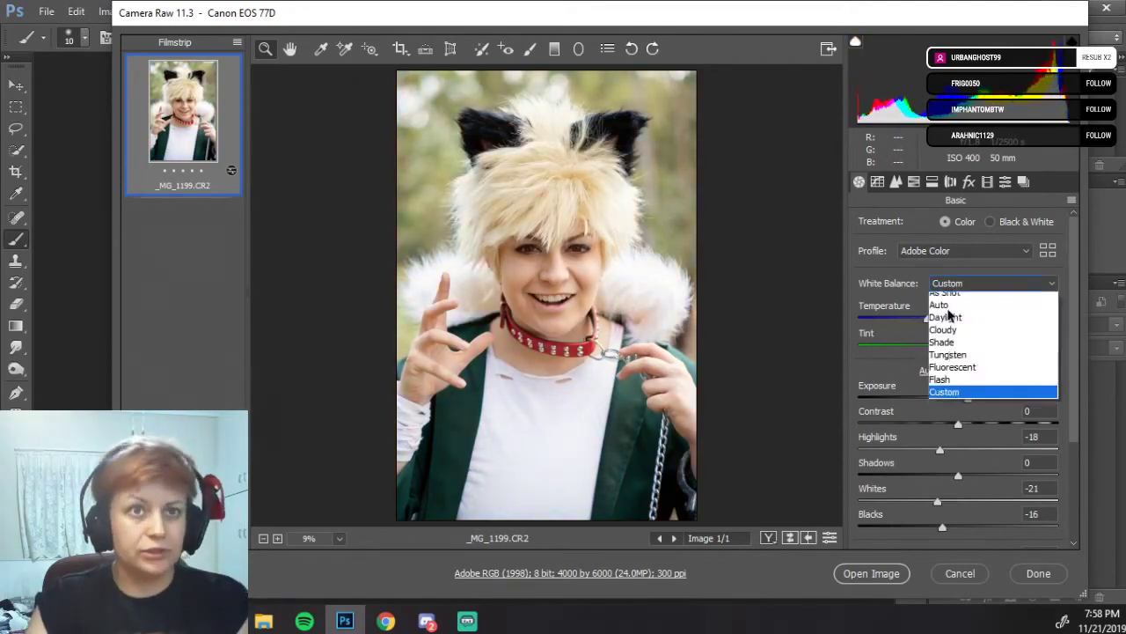
left_click(946, 296)
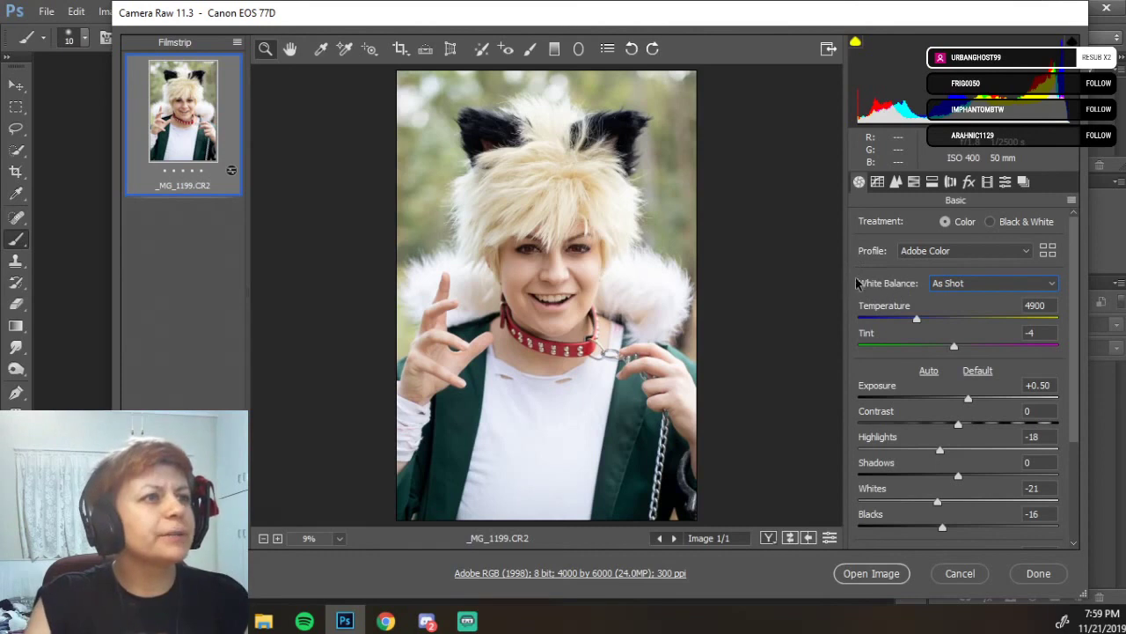
Try a slightly cooler temperature of 4650 and restore the As Shot white balance.
left_click(918, 320)
left_click_drag(918, 323, 912, 324)
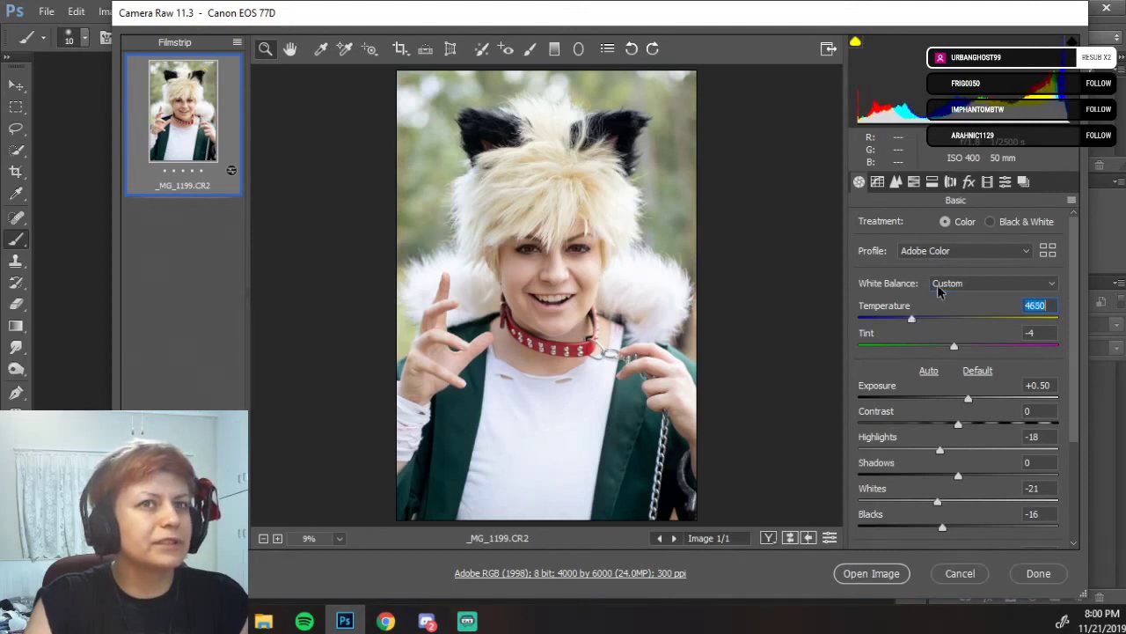
left_click(937, 283)
left_click(935, 298)
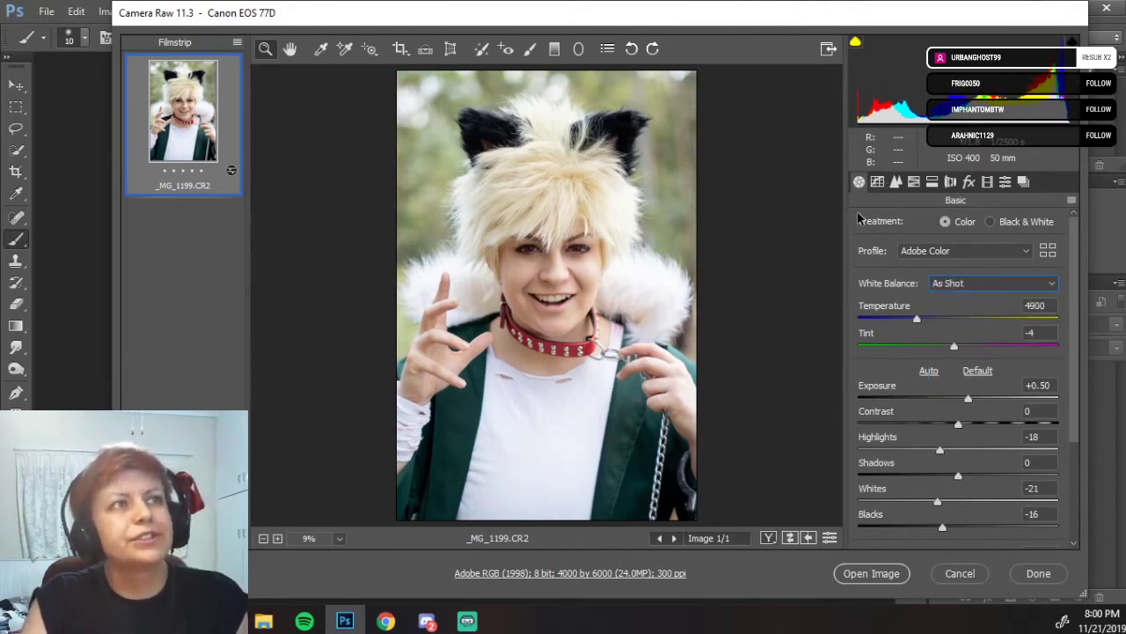
Set luminance noise reduction to 23 and luminance detail to 18, and check the face at 33.3% magnification.
left_click(897, 182)
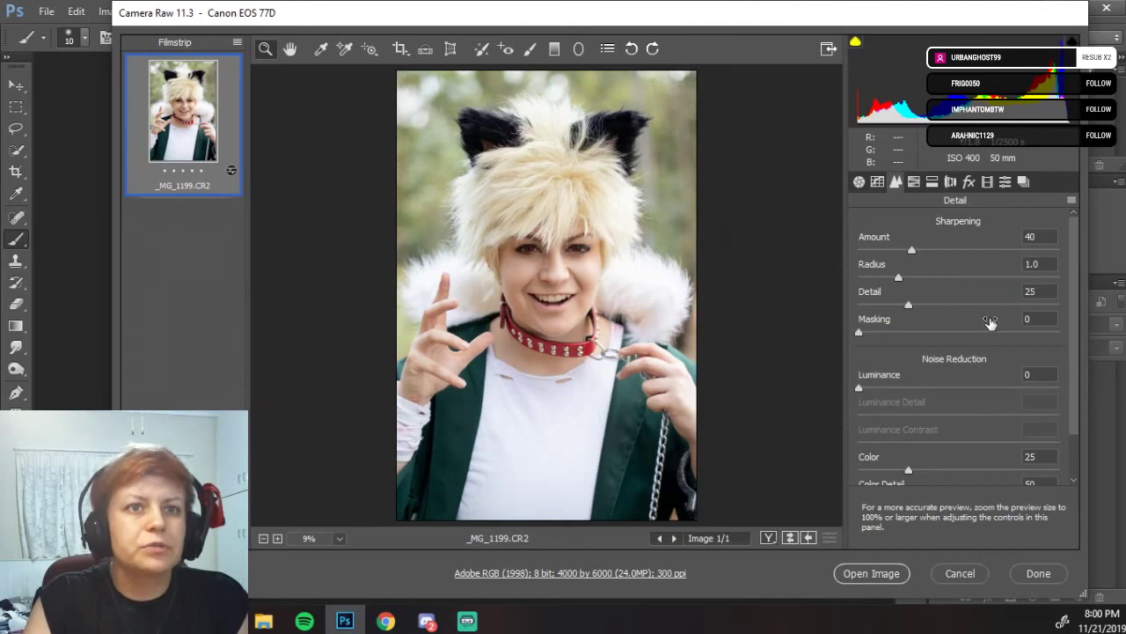
left_click(906, 393)
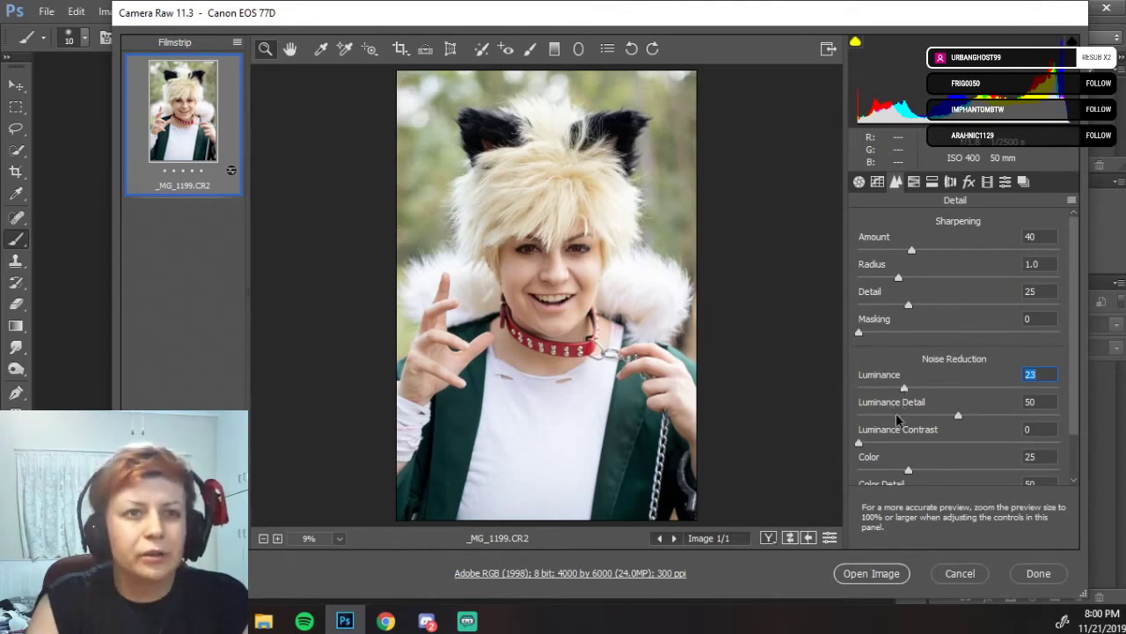
left_click(893, 415)
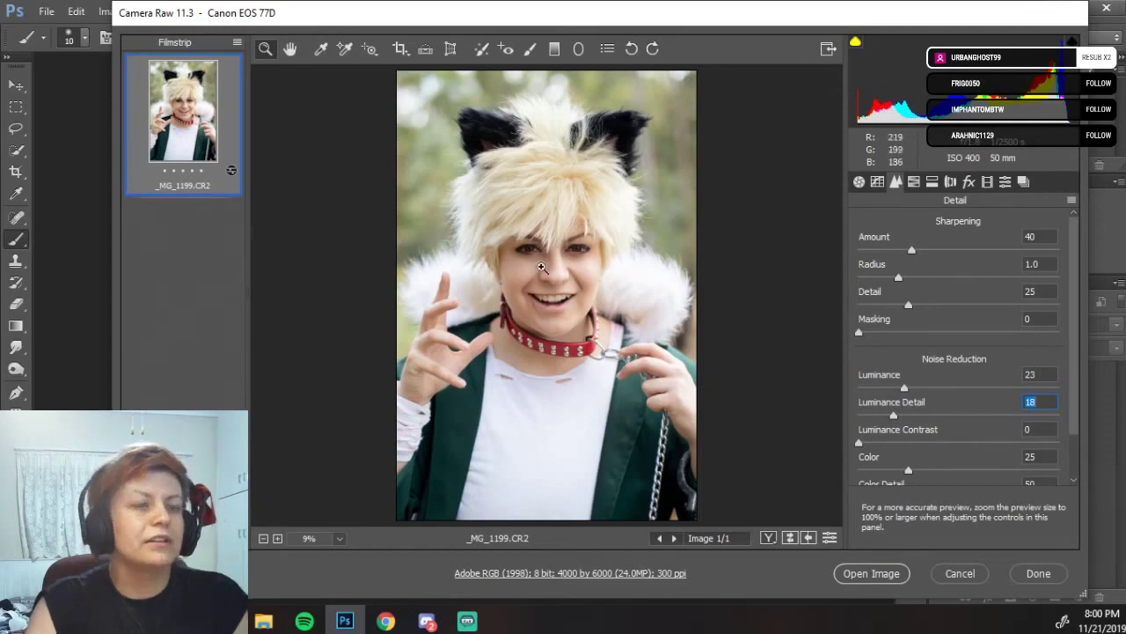
left_click(519, 295)
left_click(493, 321)
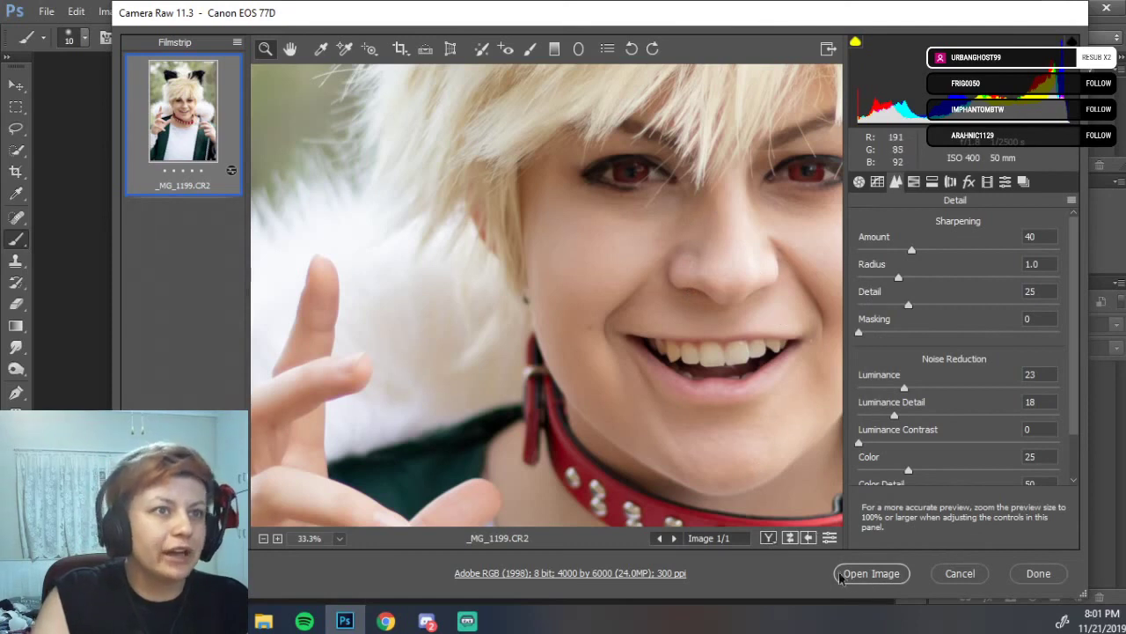
Open the adjusted photo in the main Photoshop workspace, discarding its embedded color profile.
left_click(869, 570)
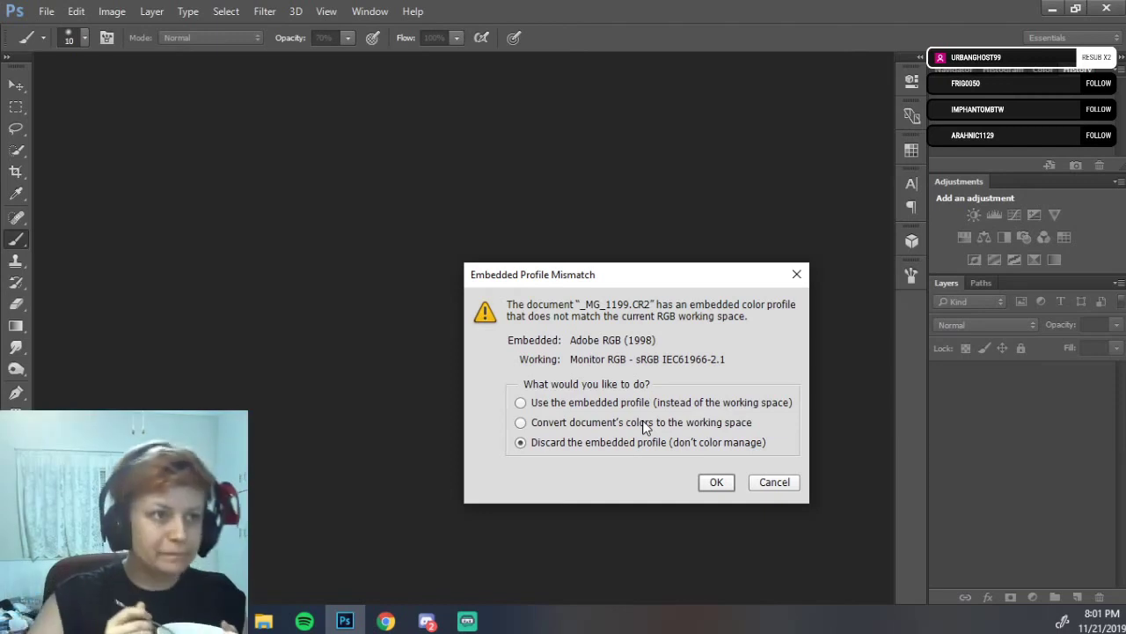
left_click(717, 483)
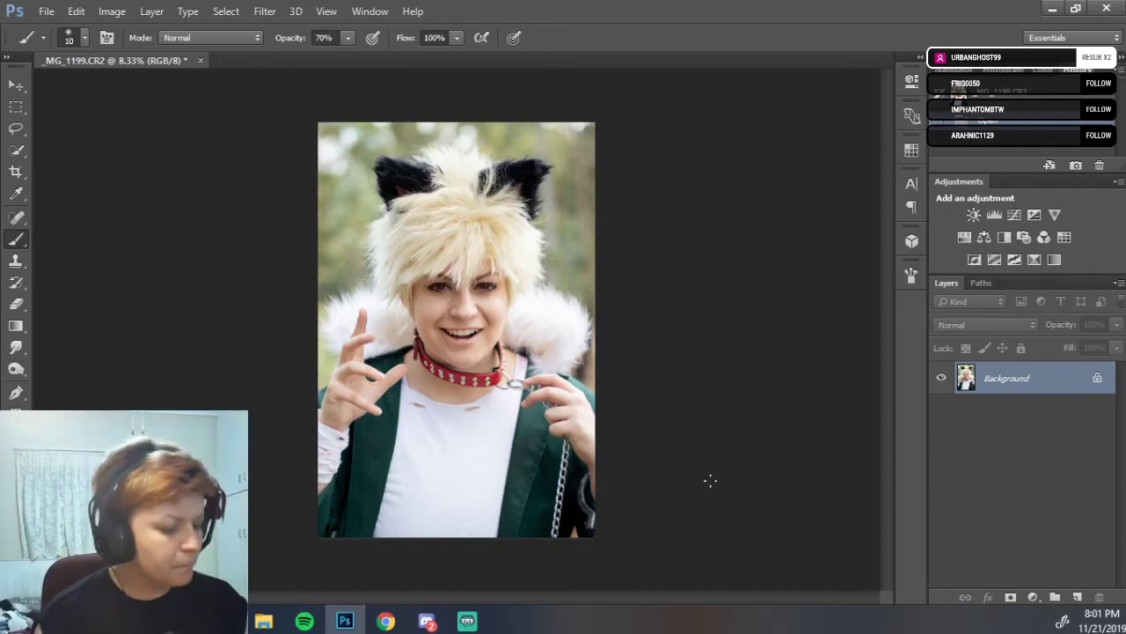
Examine the face, collar, neck and chain-holding hand up close at 50% and 66.7% magnification for flaws.
key("ctrl+plus")
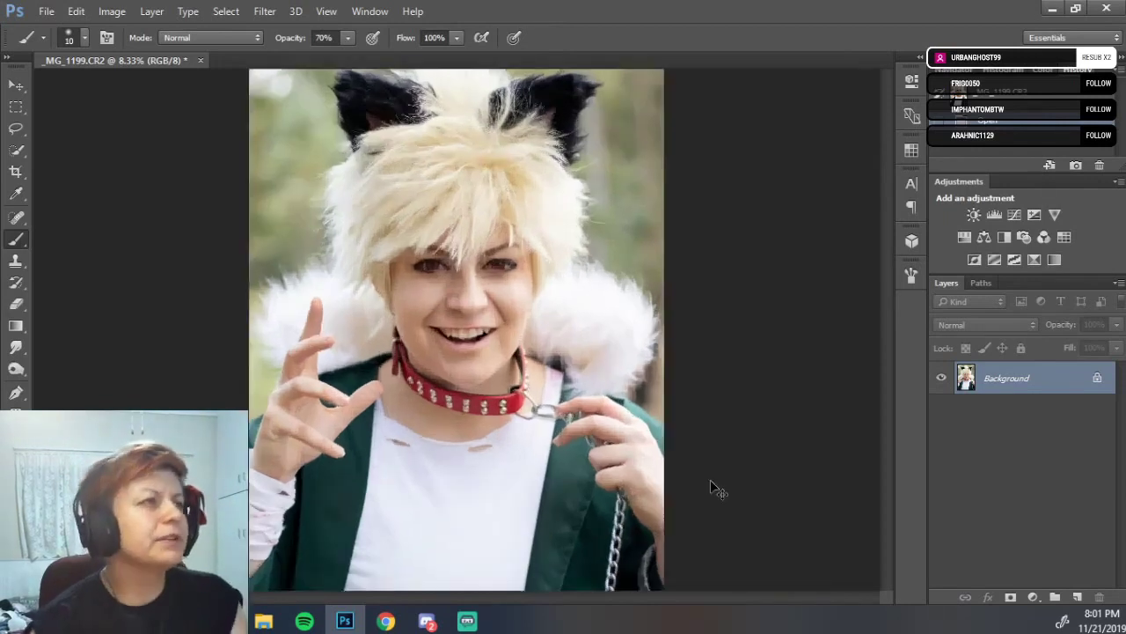
key("ctrl+plus")
key("ctrl+plus")
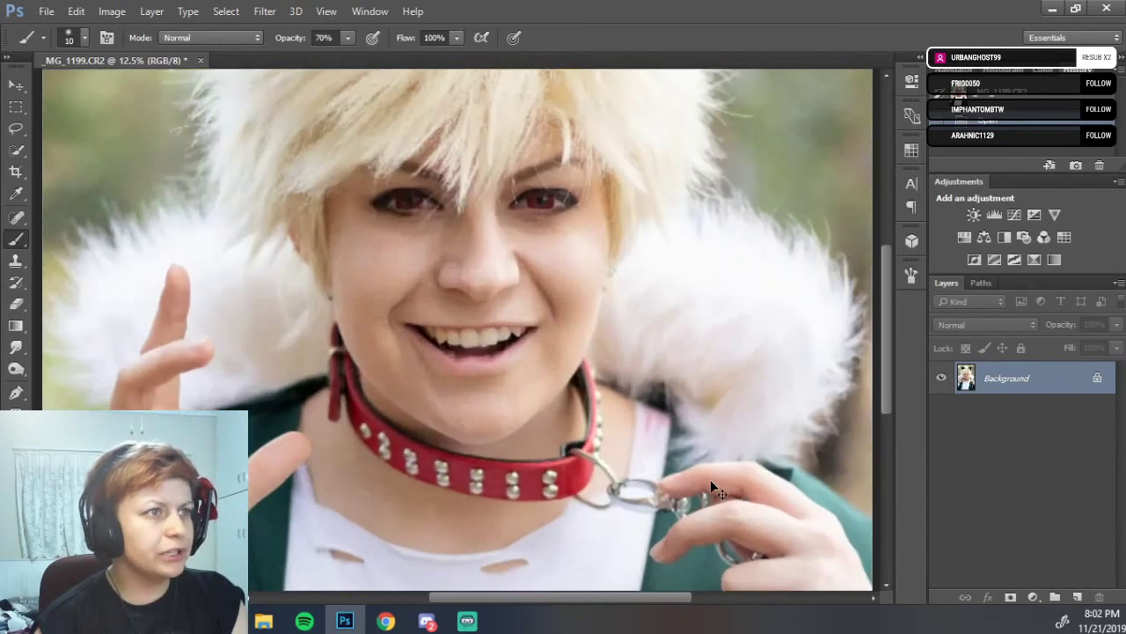
key("ctrl+plus")
key("ctrl+plus")
key("ctrl+plus")
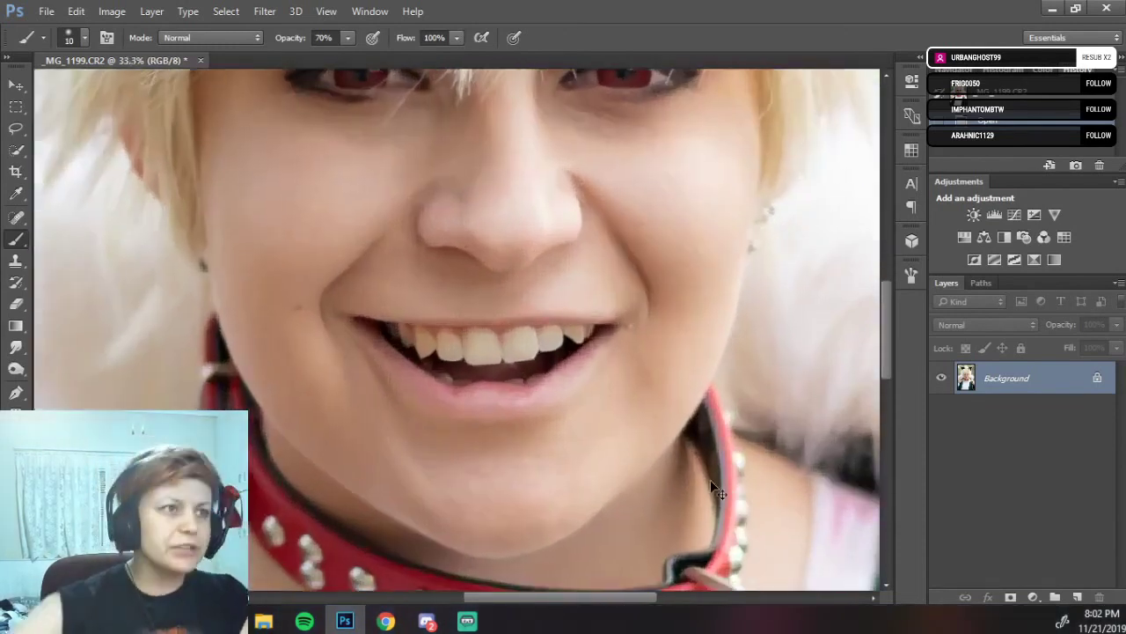
key("ctrl+plus")
left_click_drag(557, 275, 669, 138)
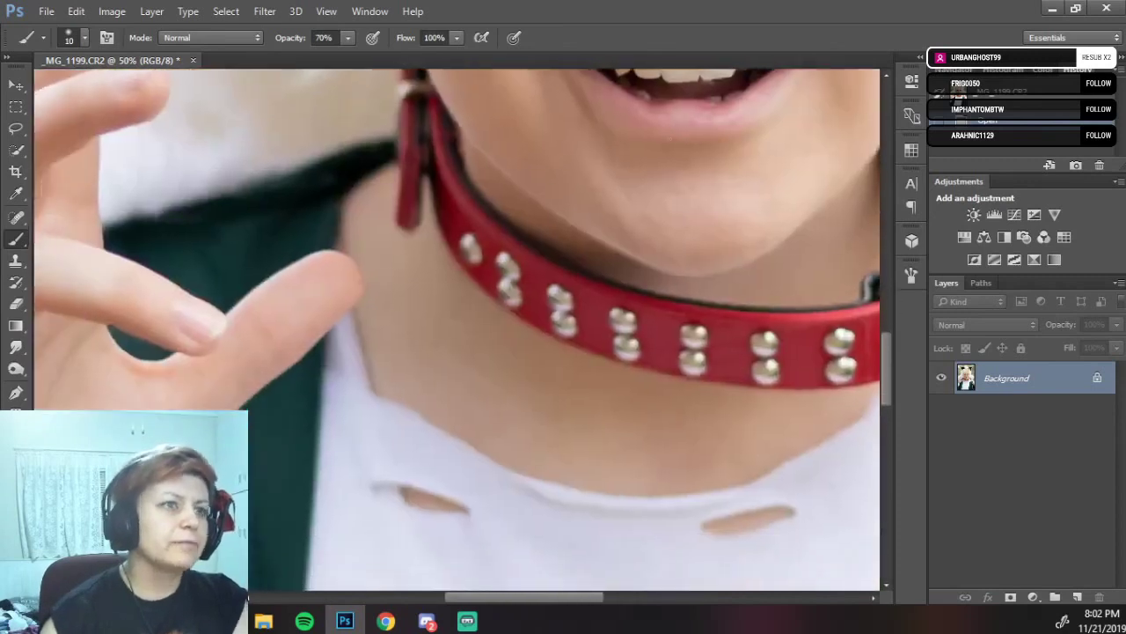
left_click_drag(558, 415, 674, 232)
left_click_drag(509, 387, 754, 354)
left_click_drag(660, 463, 470, 453)
left_click_drag(618, 295, 439, 451)
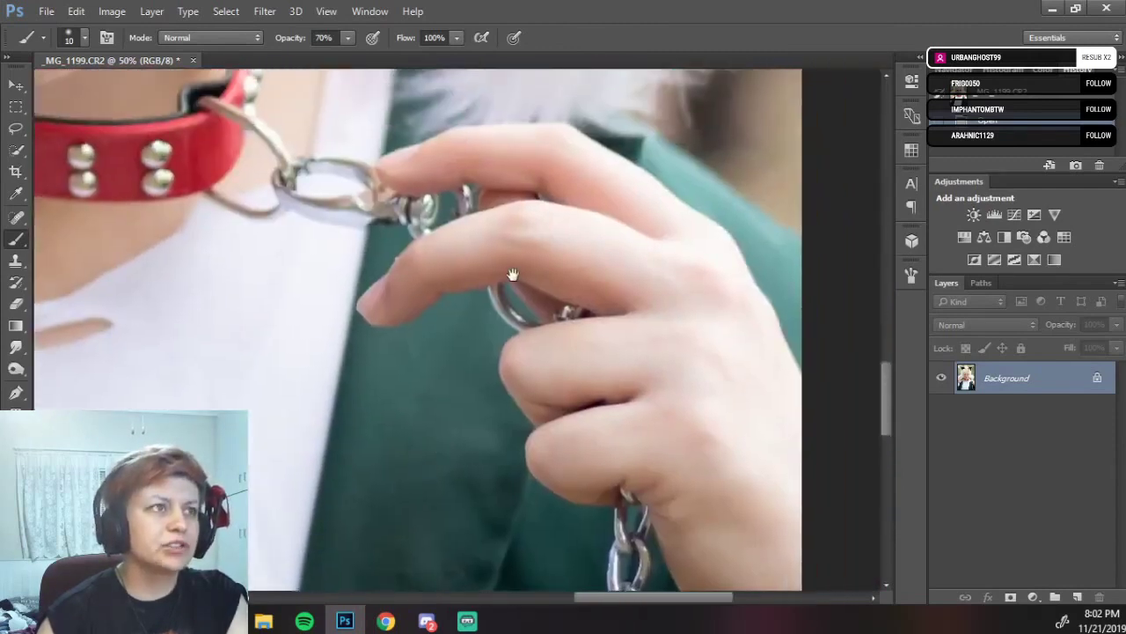
left_click_drag(514, 274, 654, 377)
left_click_drag(557, 286, 698, 444)
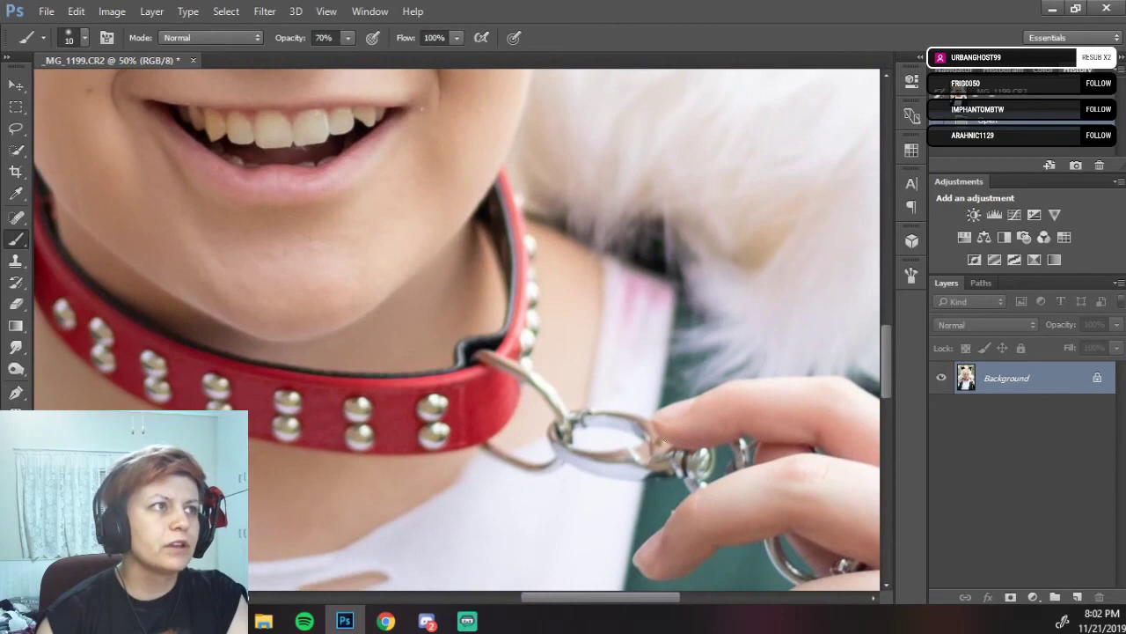
left_click_drag(525, 293, 542, 483)
left_click_drag(565, 364, 800, 415)
left_click_drag(649, 322, 766, 377)
Remove the dark spot and small blemishes from the cheek near the hanging collar strap using the Spot Healing Brush, reduced to size 35.
left_click(13, 218)
right_click(13, 219)
left_click(68, 216)
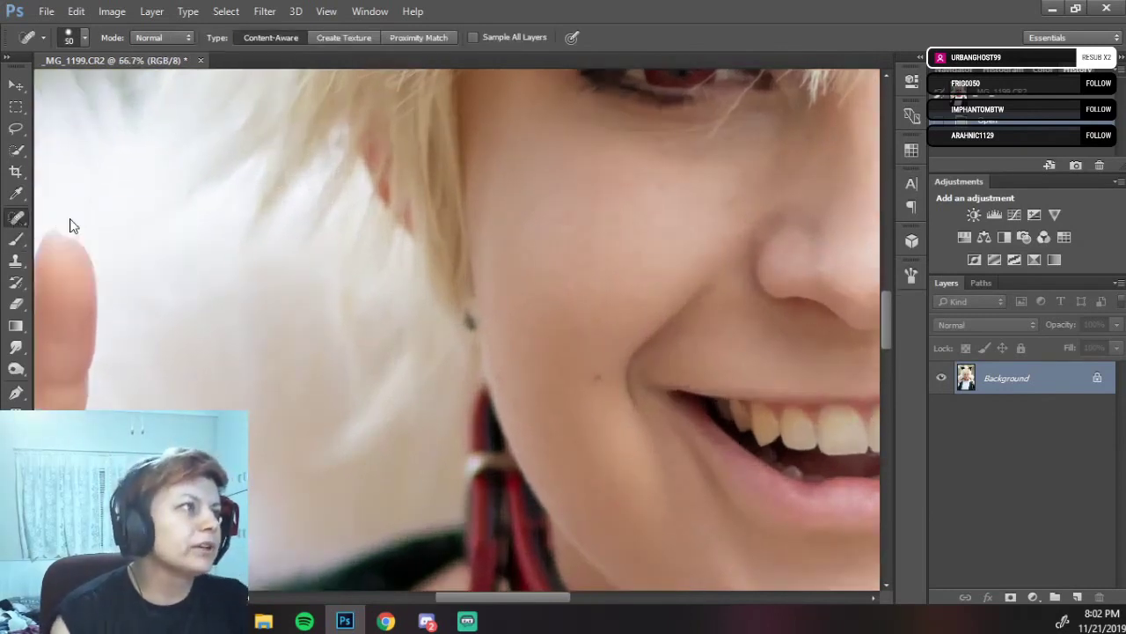
left_click(499, 376)
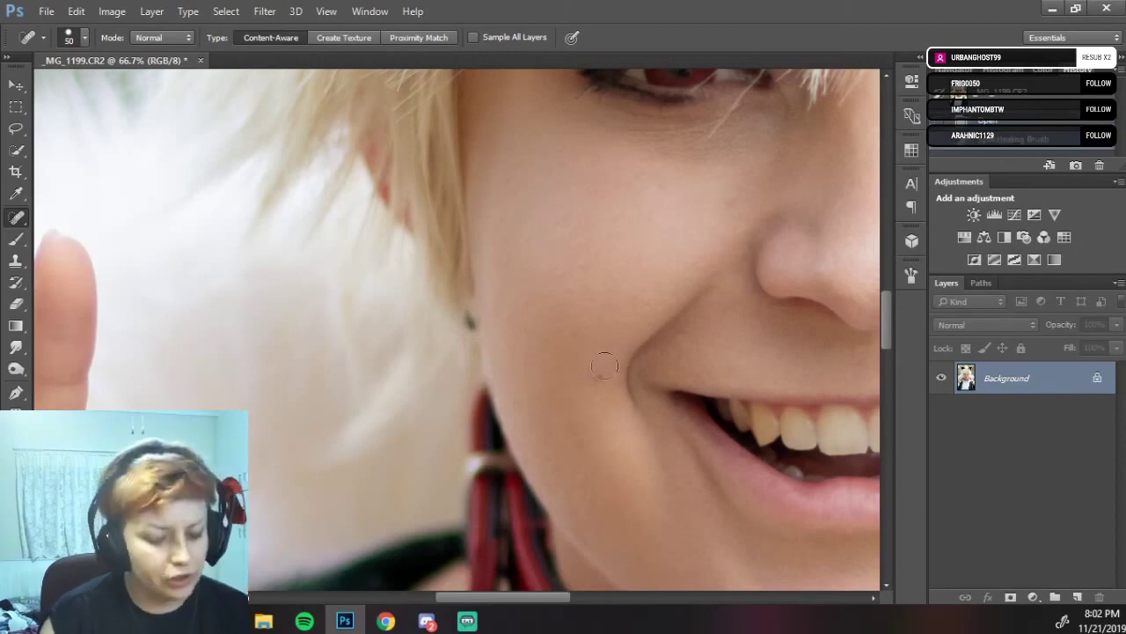
key("bracketleft")
key("bracketleft")
key("bracketleft")
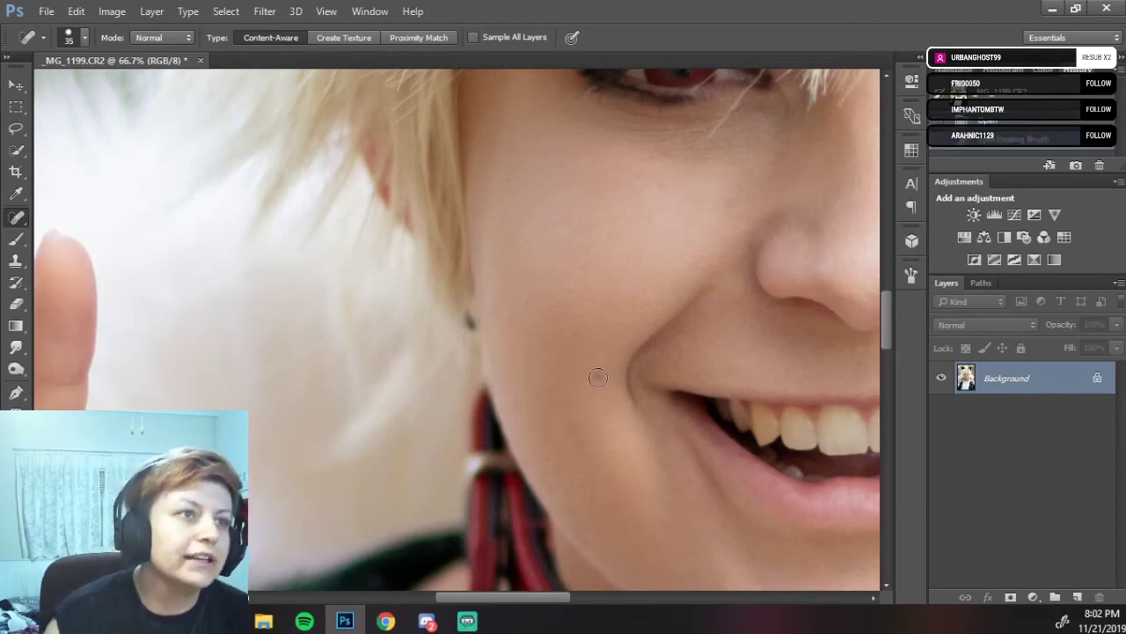
left_click(598, 378)
left_click(578, 334)
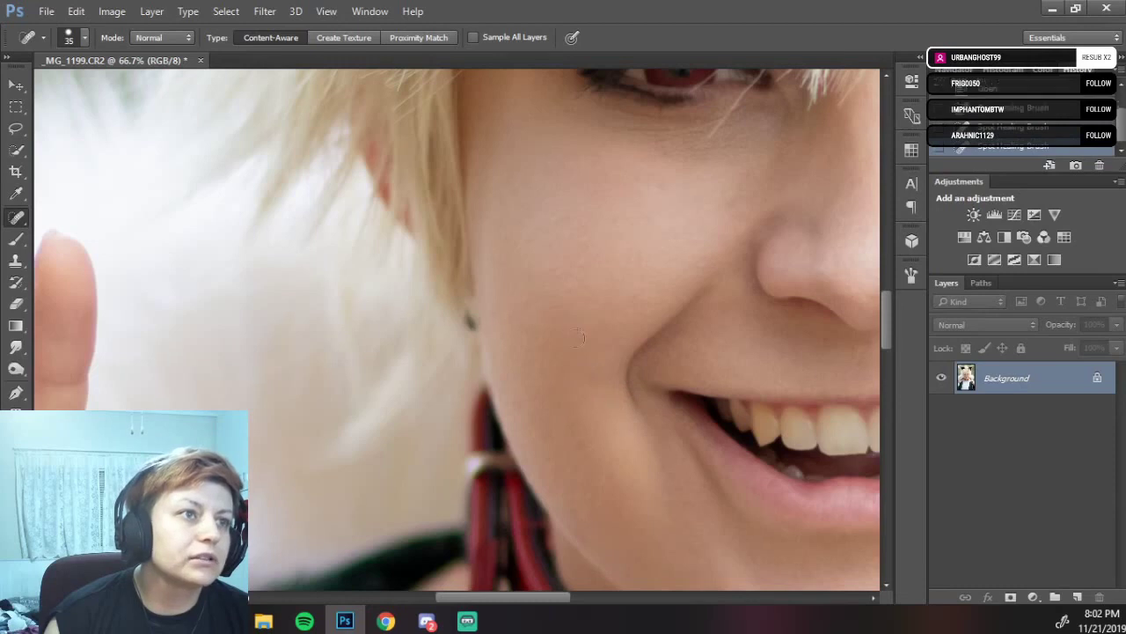
left_click(527, 303)
Heal the light spot at the corner of the mouth and the blemish on the other cheek beside the nose.
scroll(566, 302, "right", 5)
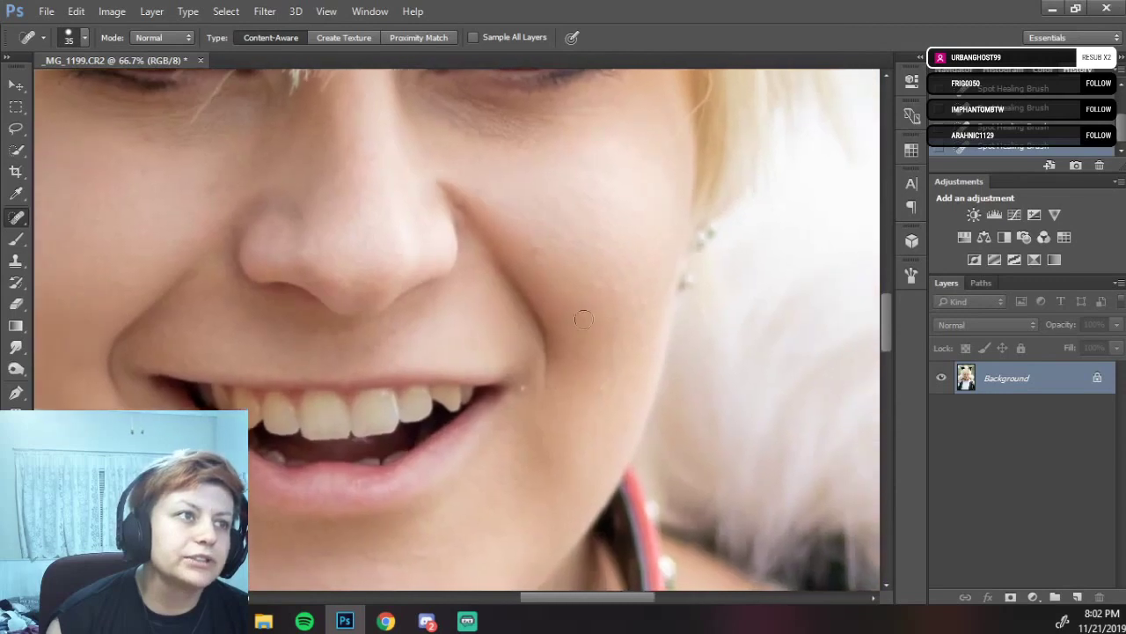
left_click(524, 389)
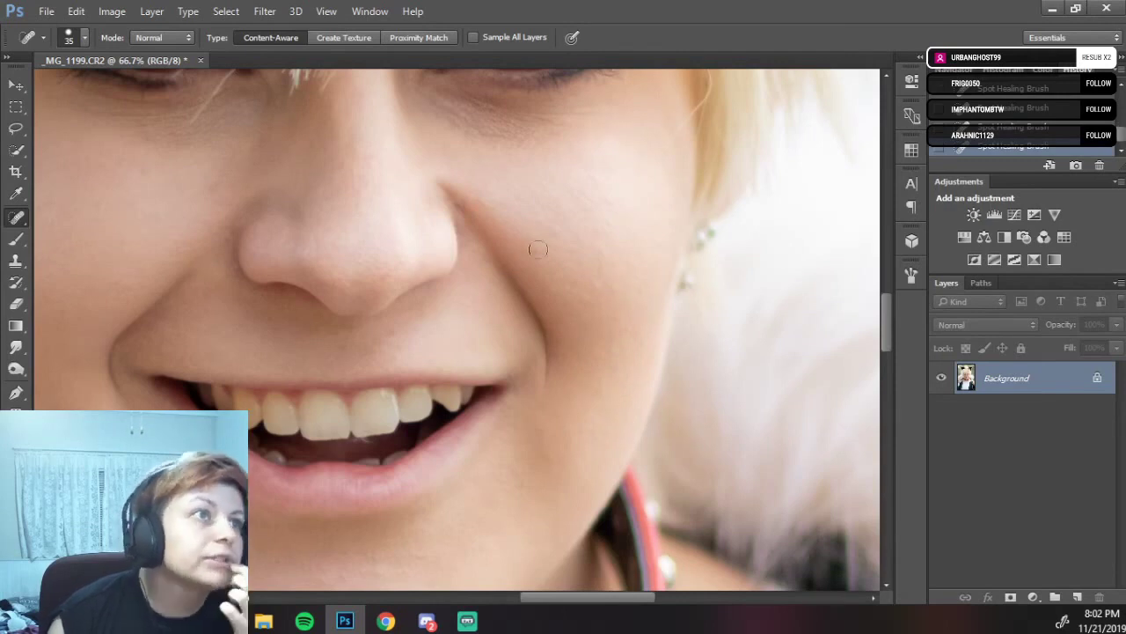
right_click(18, 218)
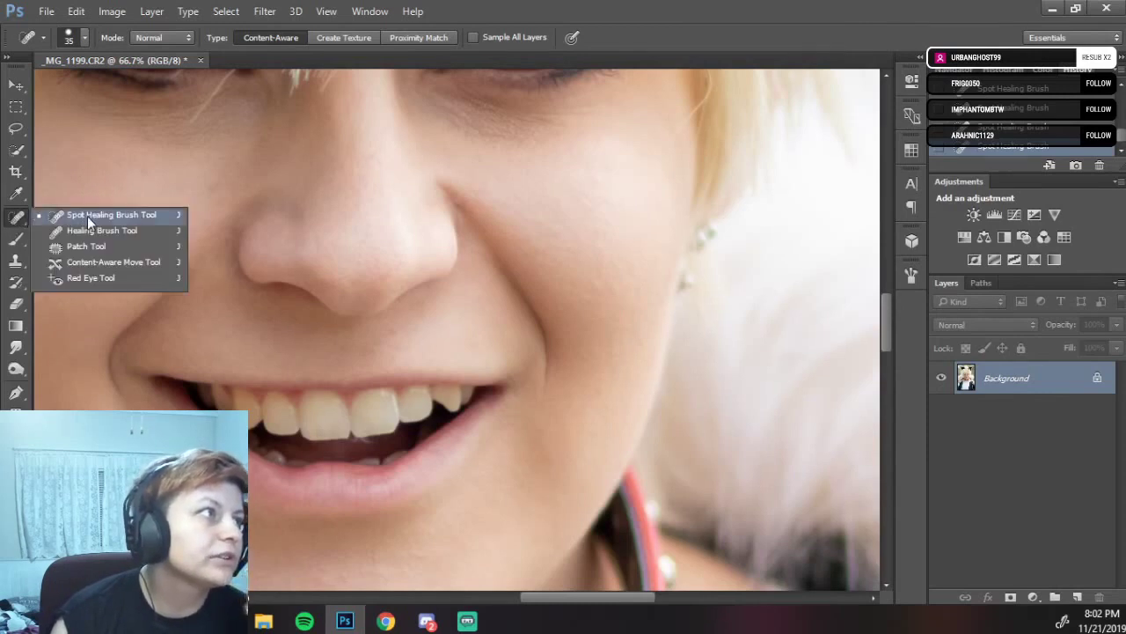
left_click(538, 246)
left_click(544, 245)
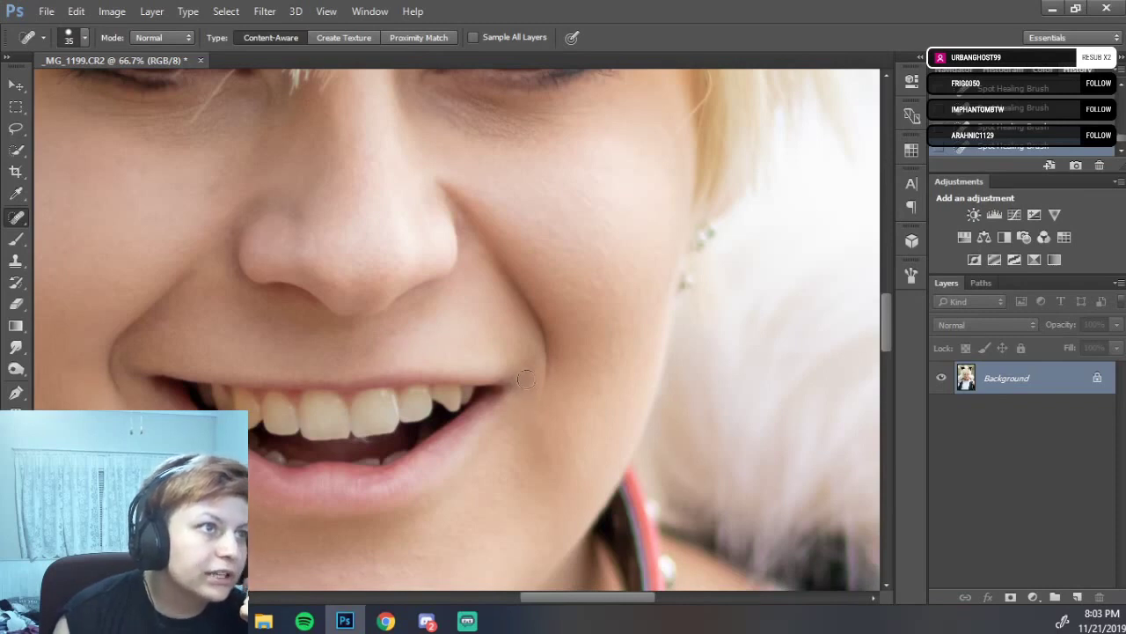
Examine the mouth, chin, eyes, collar and both hands at 66.7%, 16.7% and 33.3% magnification for remaining flaws.
left_click_drag(488, 463, 525, 325)
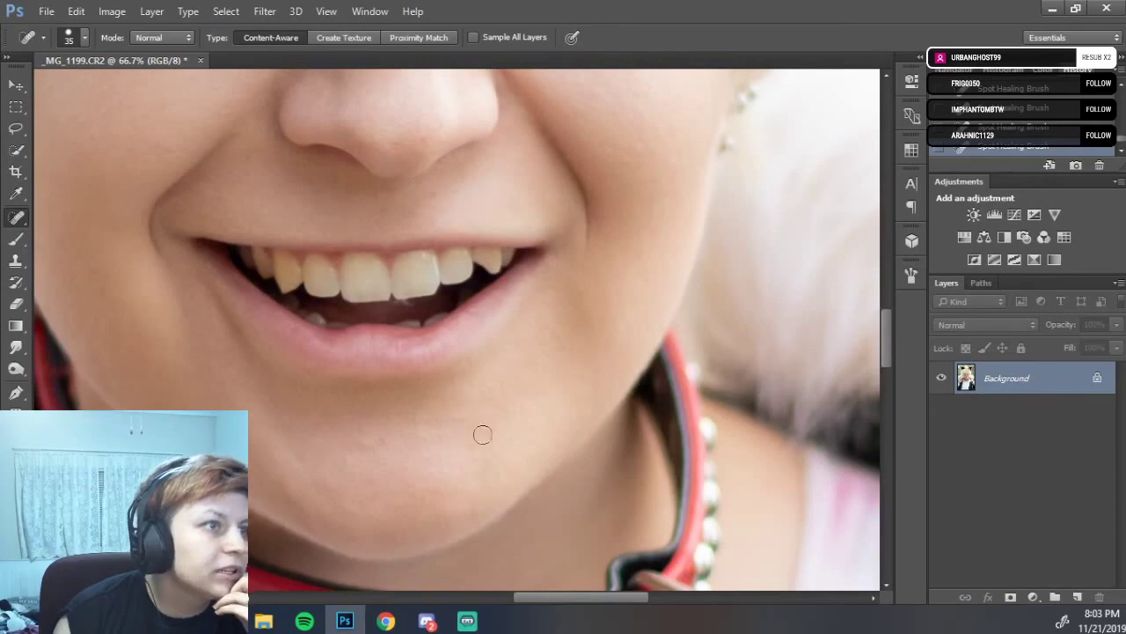
left_click_drag(498, 307, 360, 563)
mouse_move(443, 349)
left_mouse_down()
mouse_move(611, 370)
mouse_move(500, 373)
mouse_move(643, 397)
left_mouse_up()
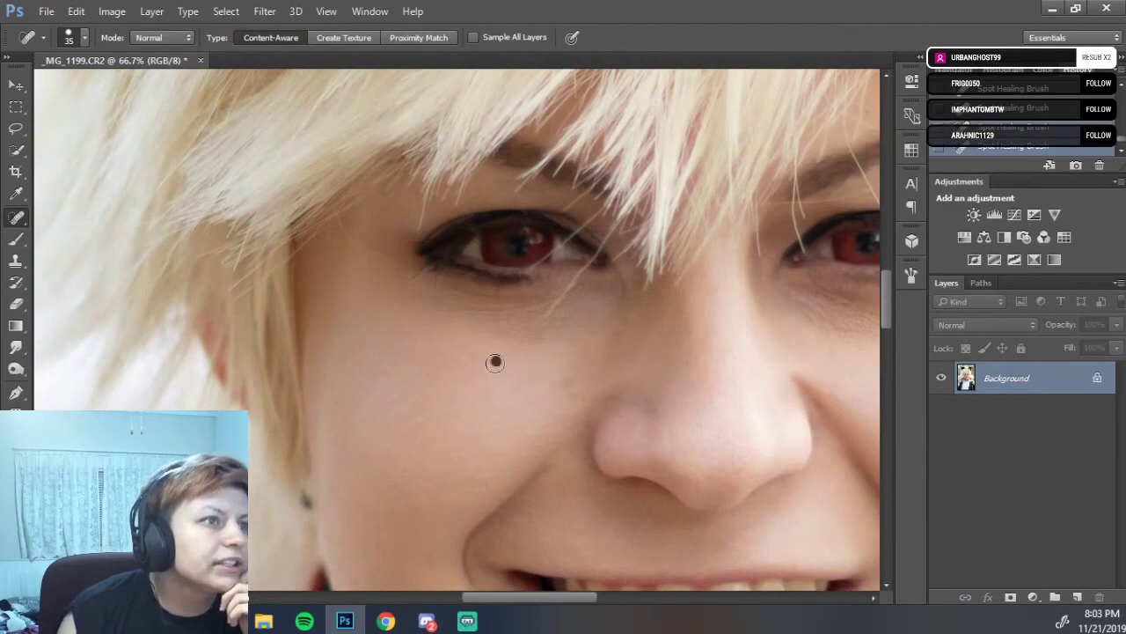
left_click_drag(476, 405, 151, 126)
left_click_drag(668, 154, 570, 195)
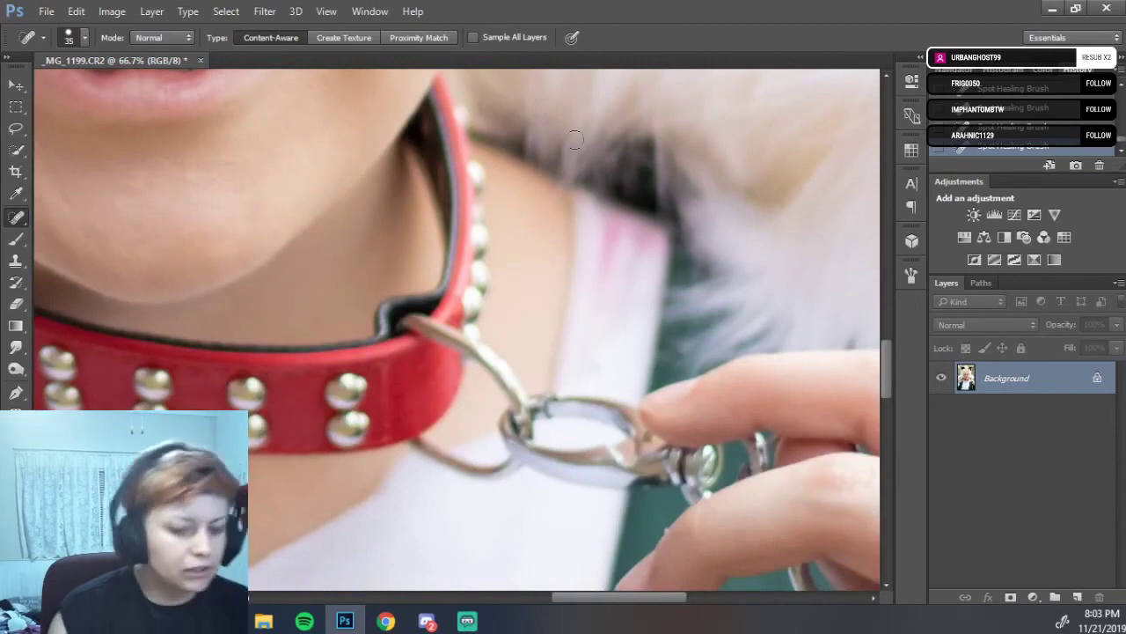
key("ctrl+minus")
key("ctrl+minus")
key("ctrl+minus")
key("ctrl+minus")
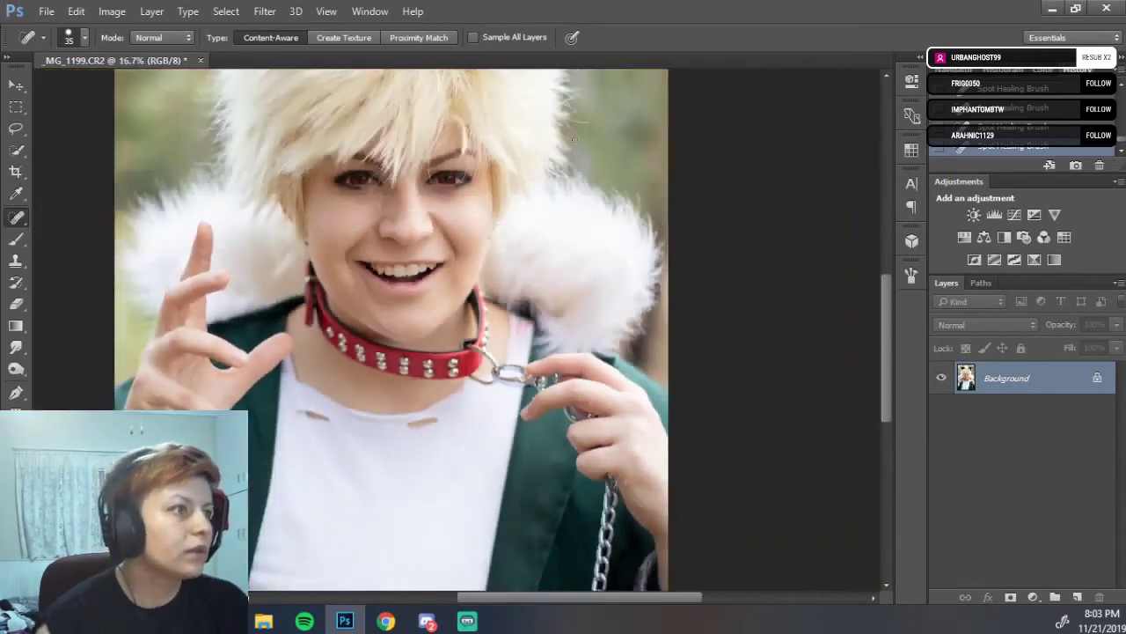
left_click_drag(496, 476, 684, 423)
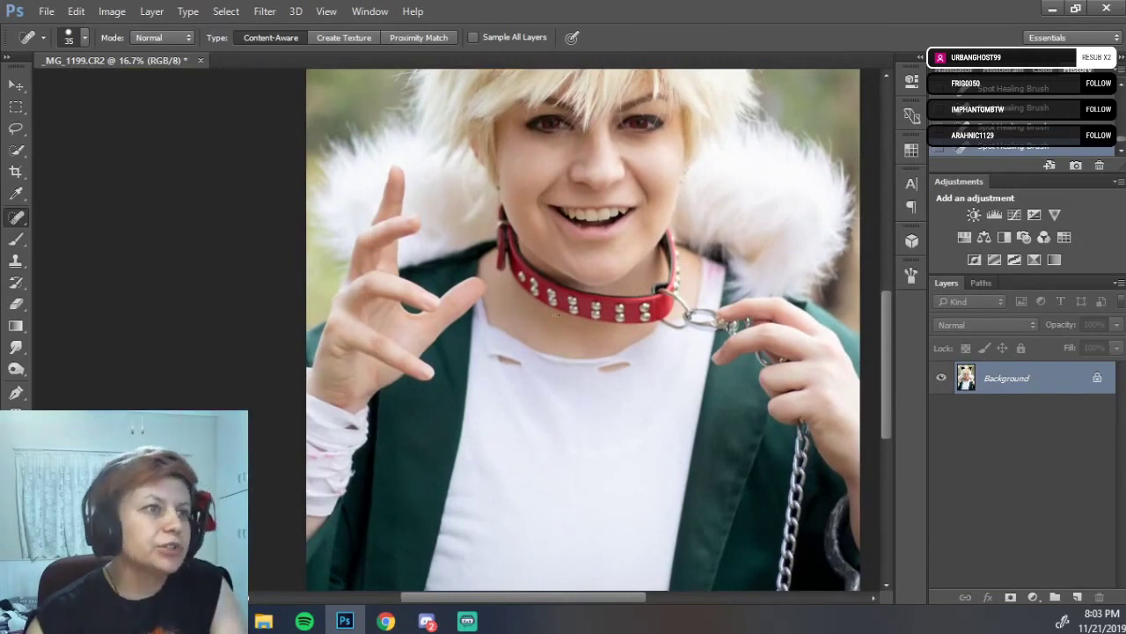
left_click_drag(507, 357, 664, 278)
left_click_drag(628, 334, 735, 393)
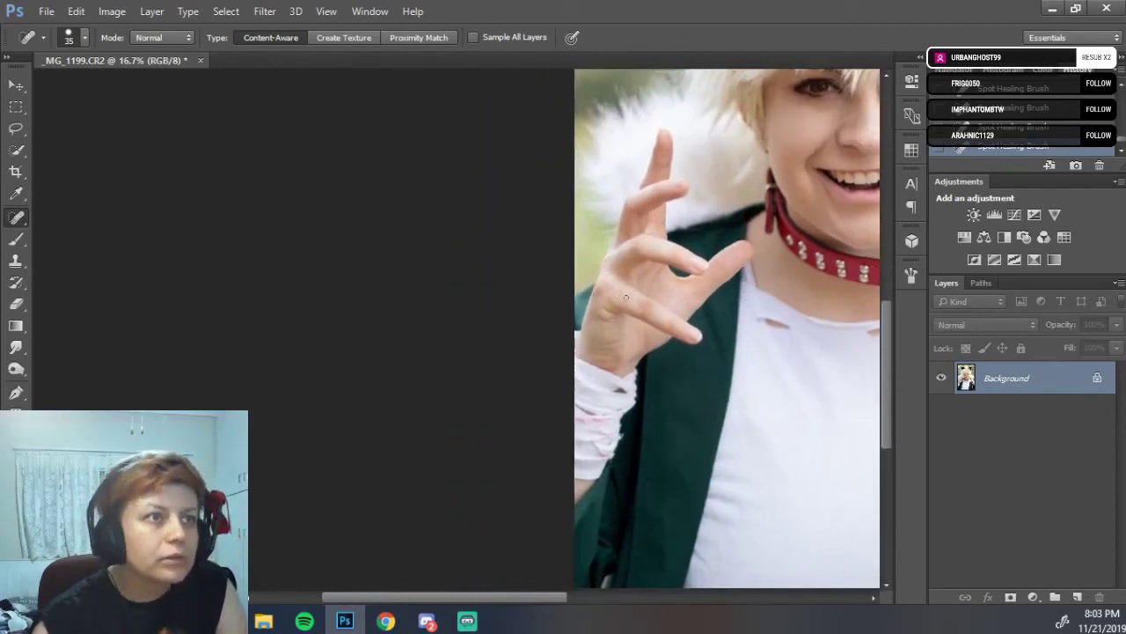
left_click(617, 291)
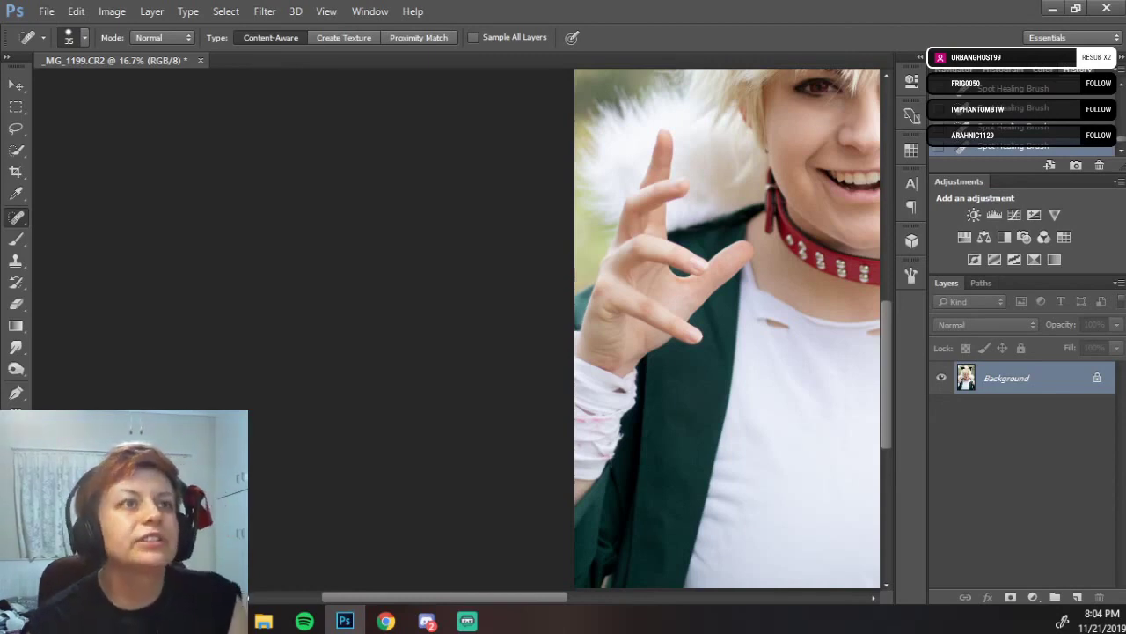
left_click_drag(644, 316, 513, 387)
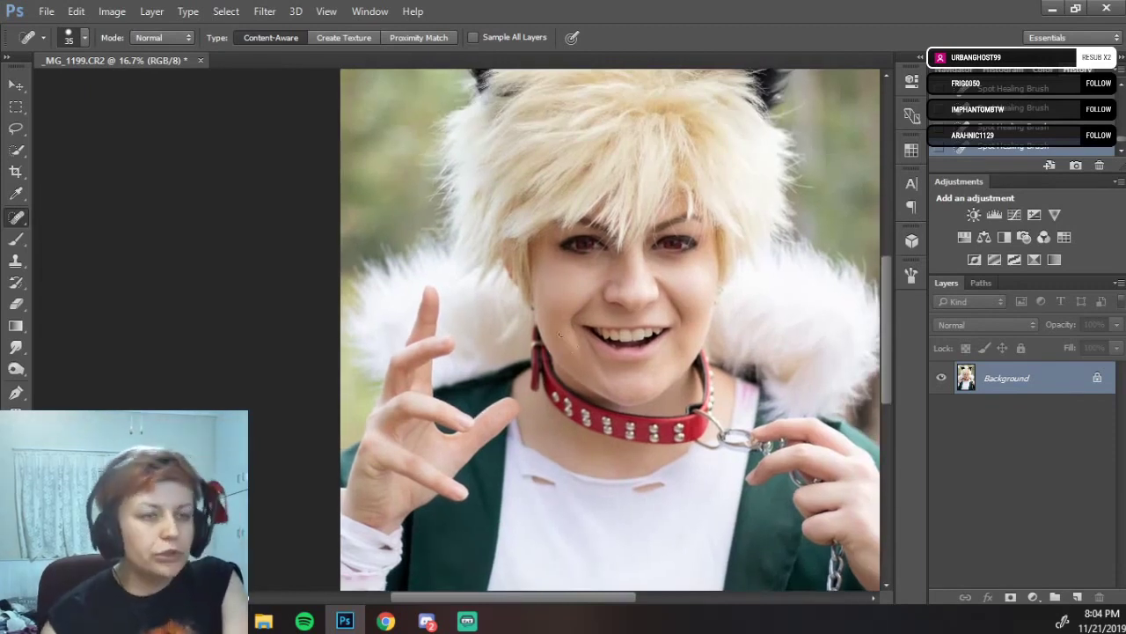
key("ctrl+plus")
key("ctrl+plus")
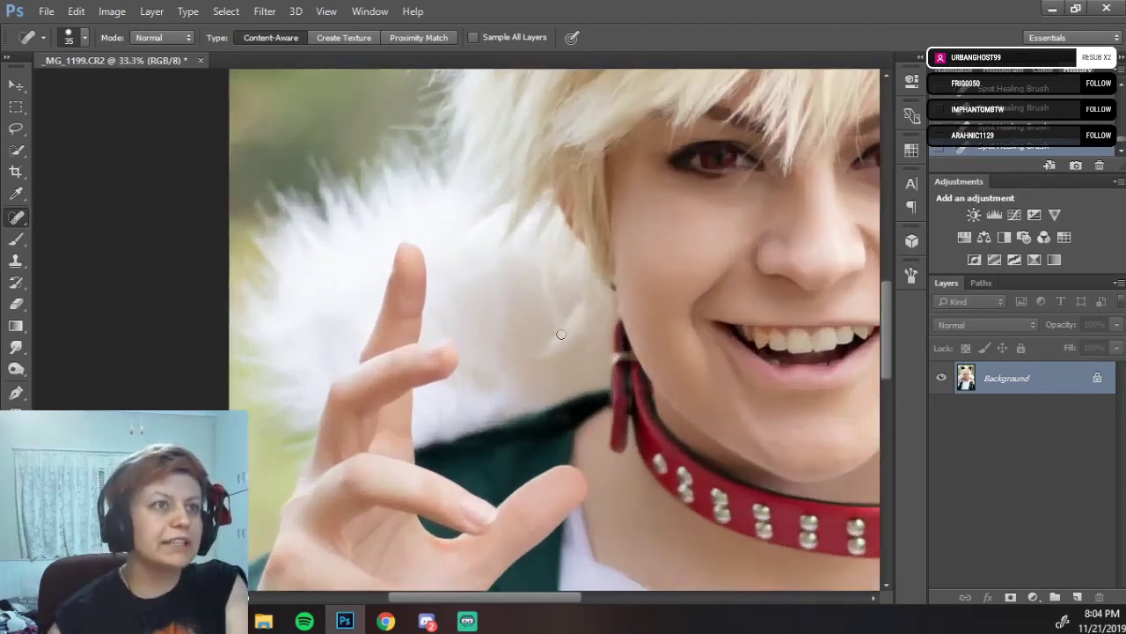
left_click_drag(694, 323, 490, 382)
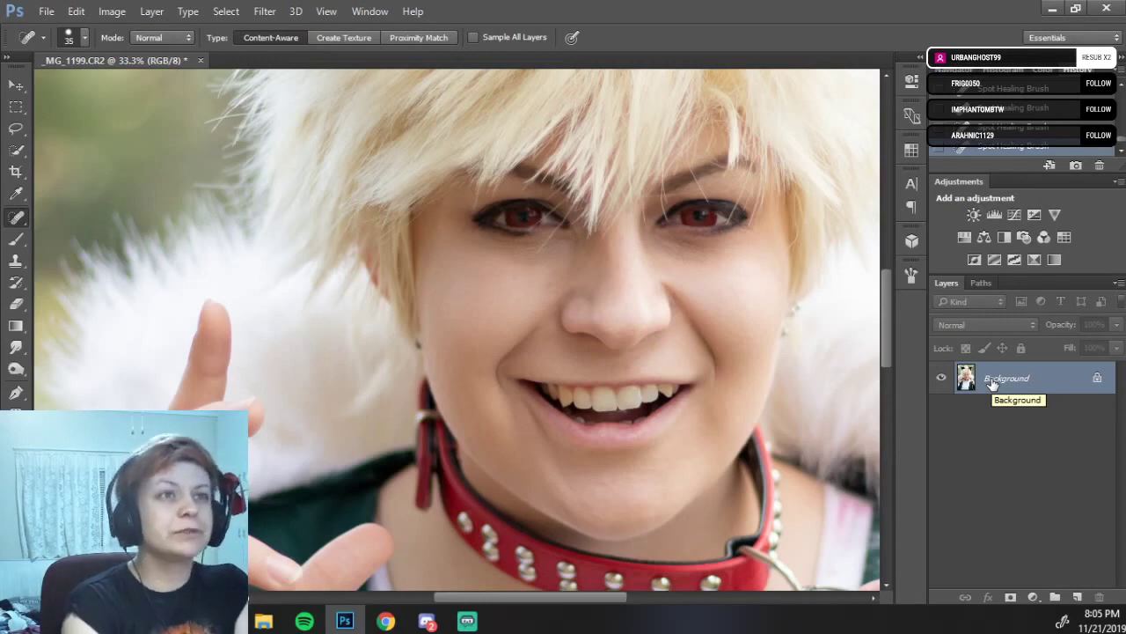
Duplicate the Background layer twice and group the two copies.
left_click_drag(993, 384, 992, 379)
key("ctrl+j")
key("ctrl+j")
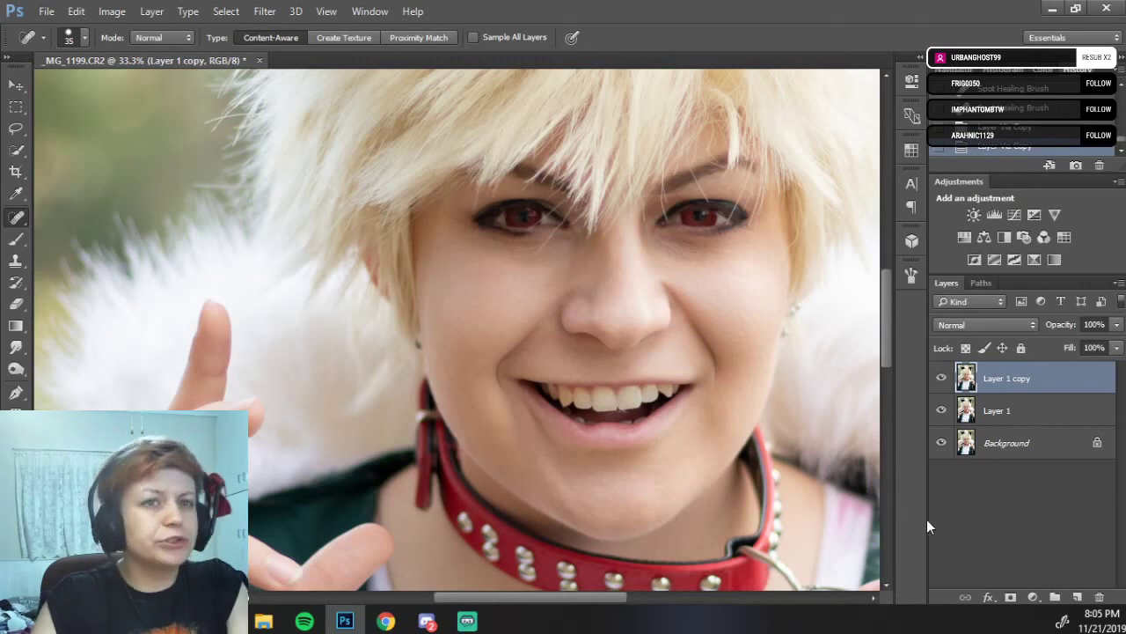
left_click(1004, 411, "shift")
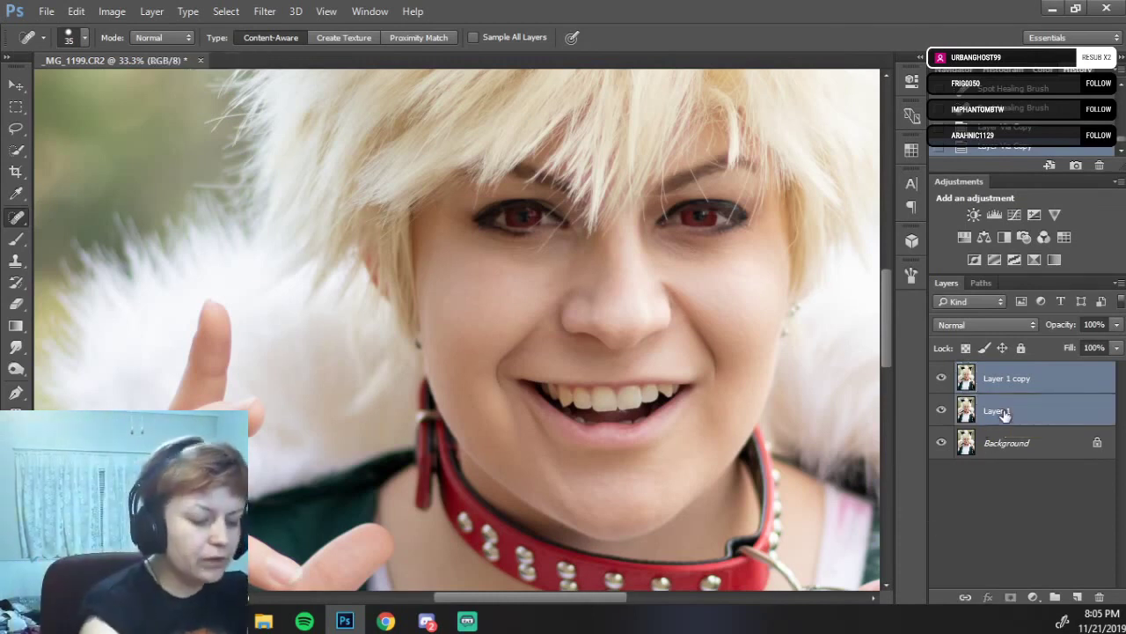
key("ctrl+g")
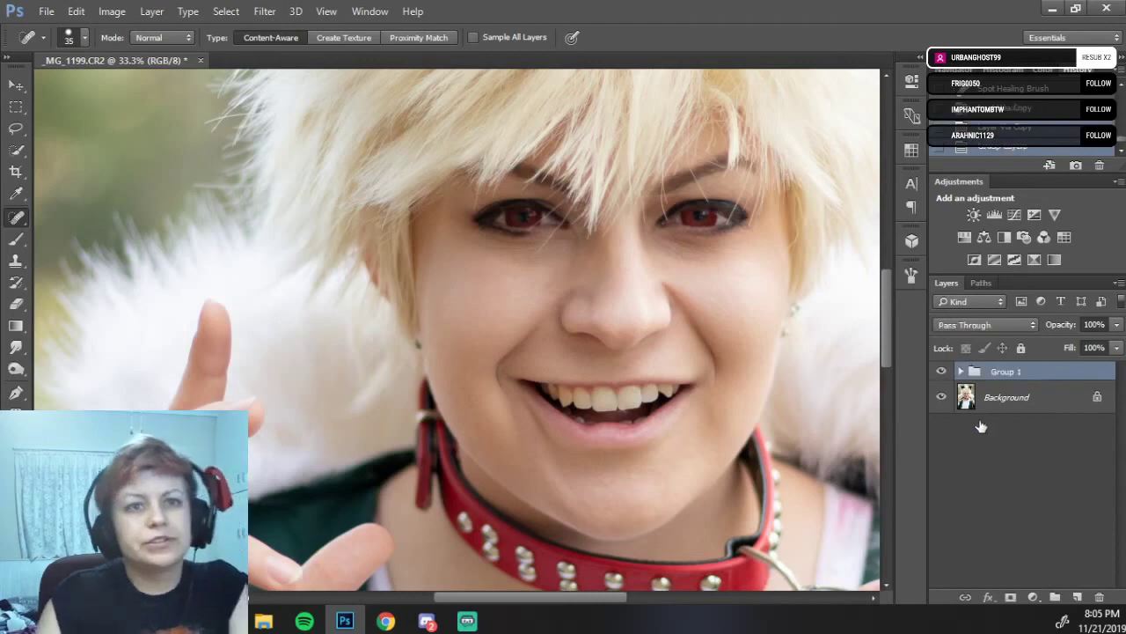
Expand Group 1 and hide the Background and Layer 1 copy, leaving only Layer 1 visible.
left_click(961, 371)
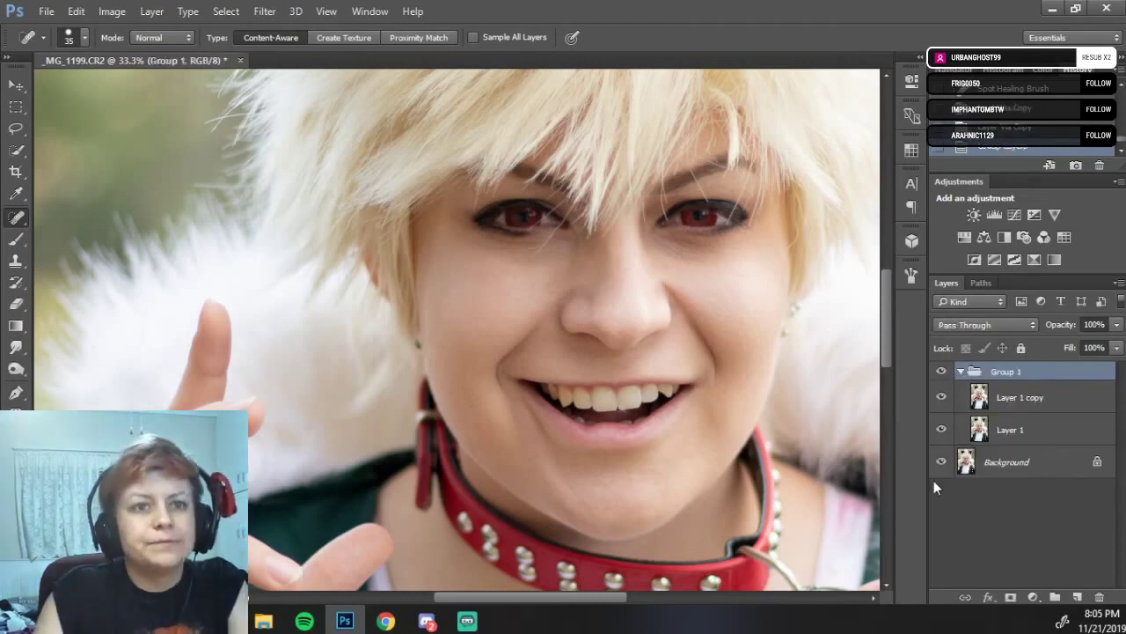
left_click(941, 462)
left_click(943, 396)
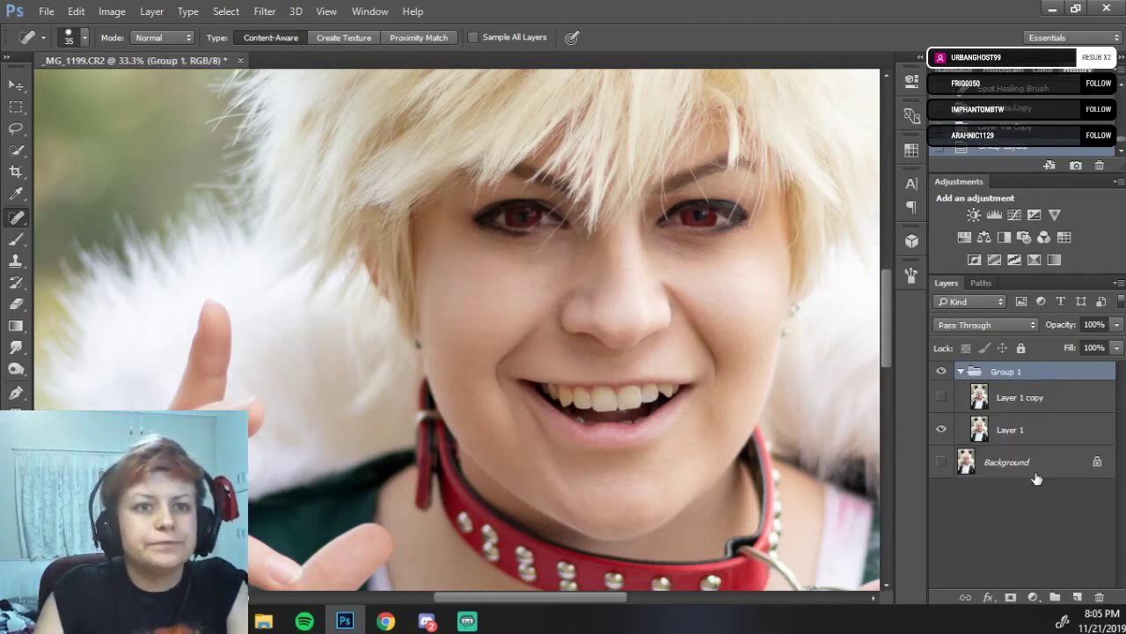
Apply a Gaussian Blur to Layer 1, strong enough to smooth out the fine skin texture.
left_click(1051, 432)
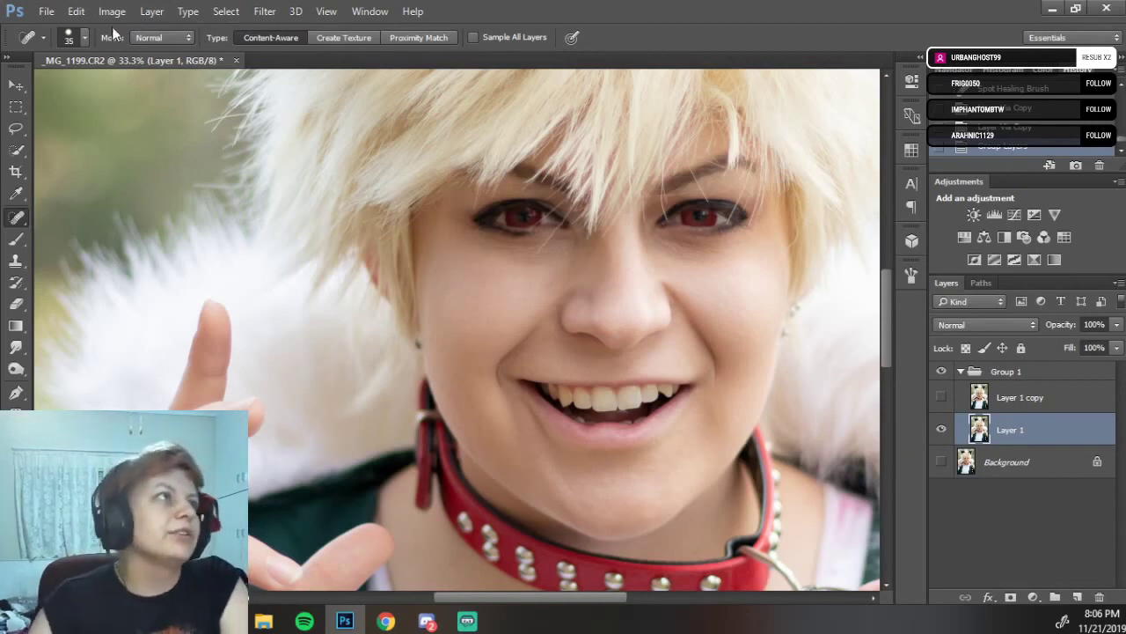
left_click(265, 12)
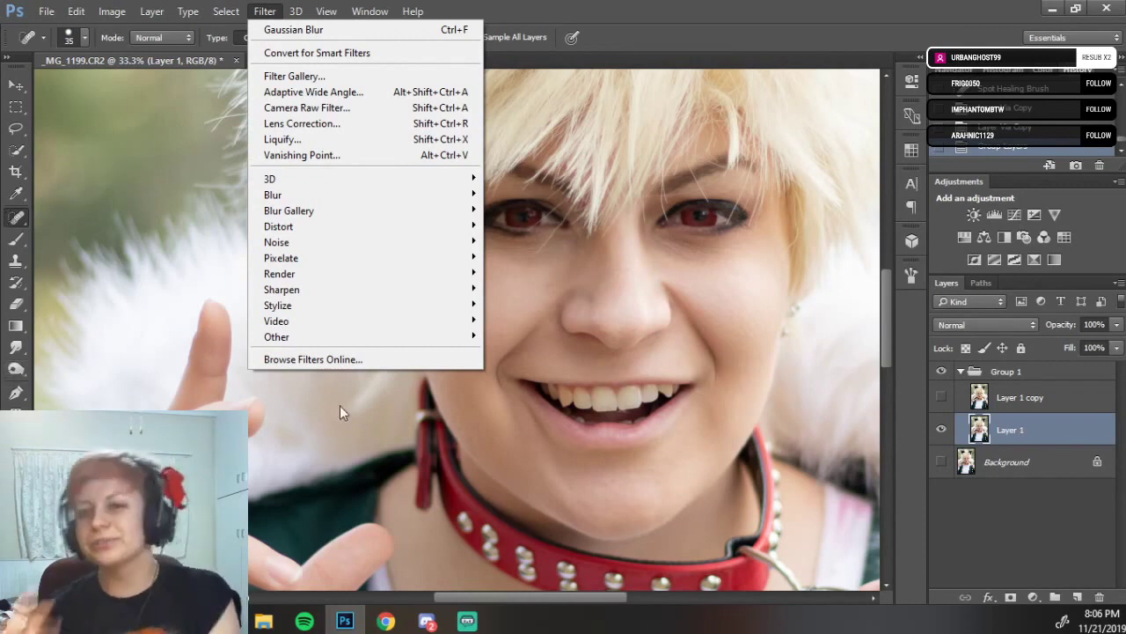
mouse_move(419, 202)
left_click(533, 257)
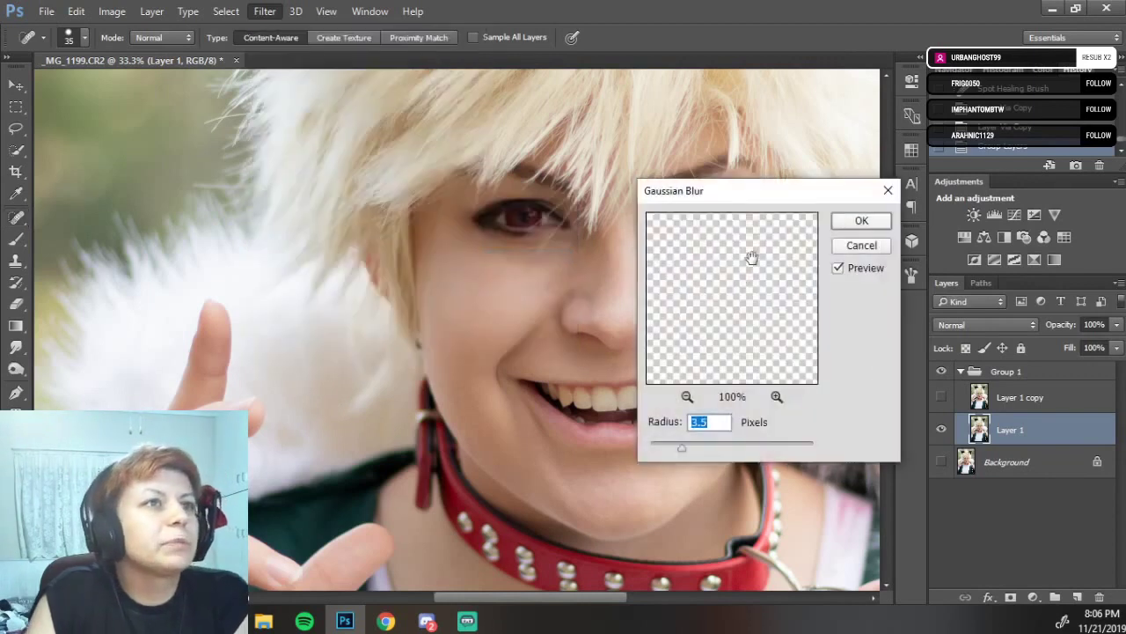
left_click_drag(771, 200, 239, 204)
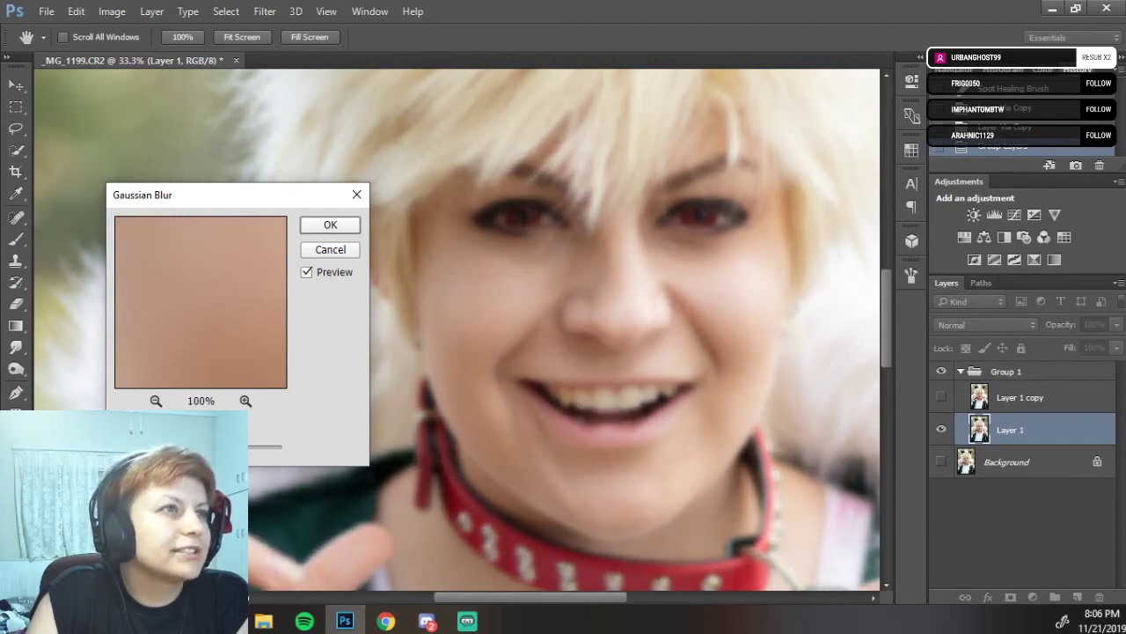
left_click(329, 226)
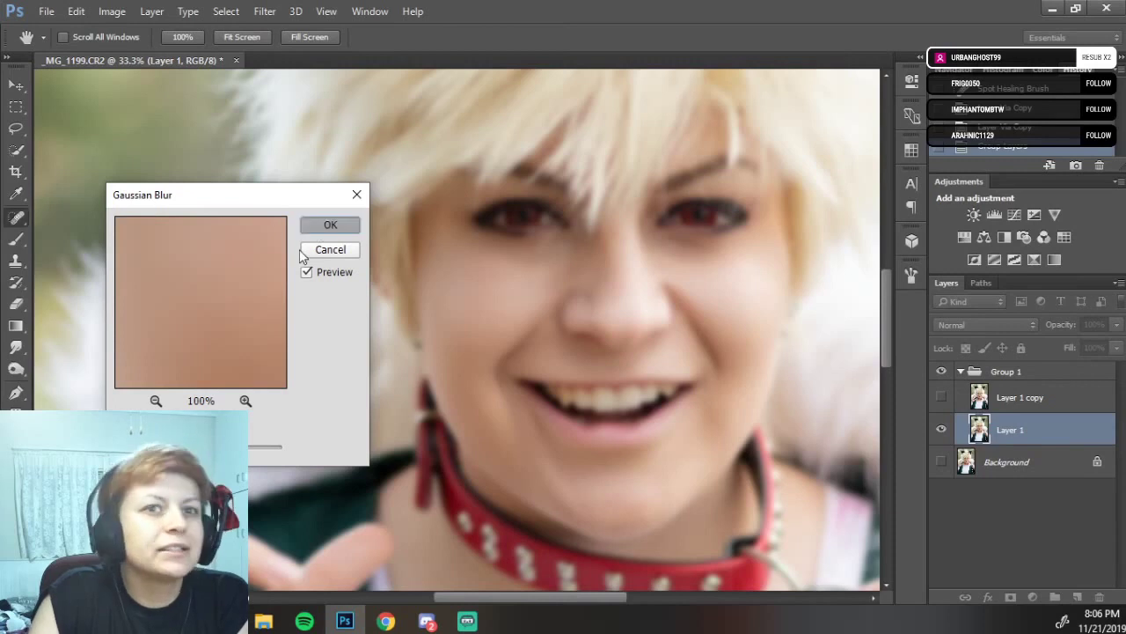
Show Layer 1 copy and run Apply Image on it with Layer 1 as source, Subtract blending, scale 2 and offset 128.
left_click(942, 397)
left_click(1012, 397)
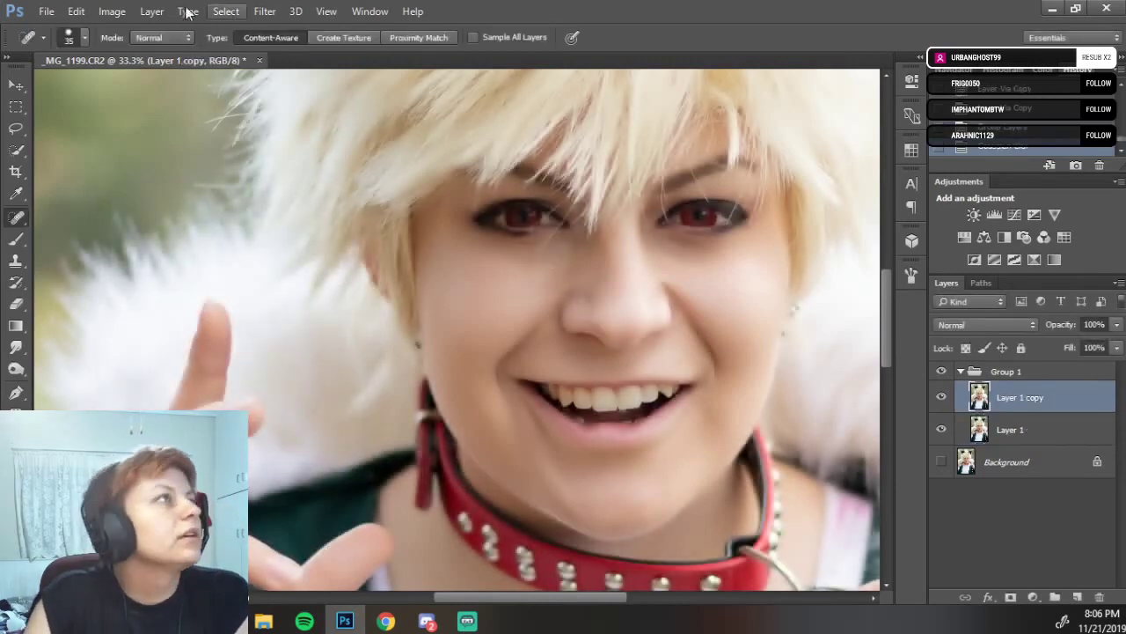
left_click(115, 12)
left_click(151, 250)
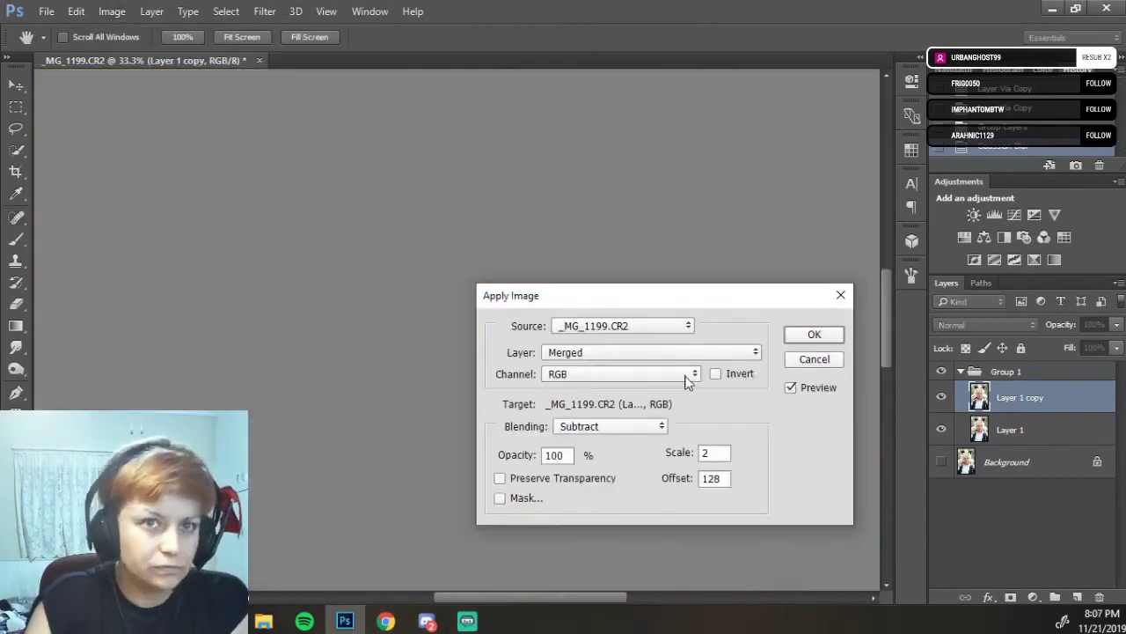
left_click(687, 352)
left_click(669, 402)
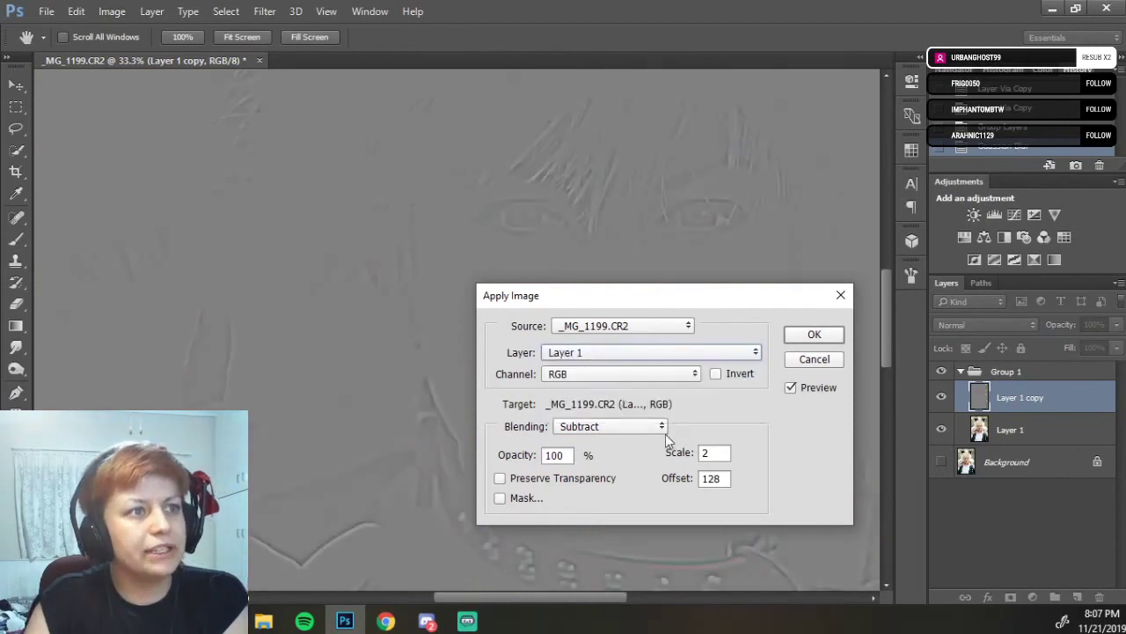
key("Return")
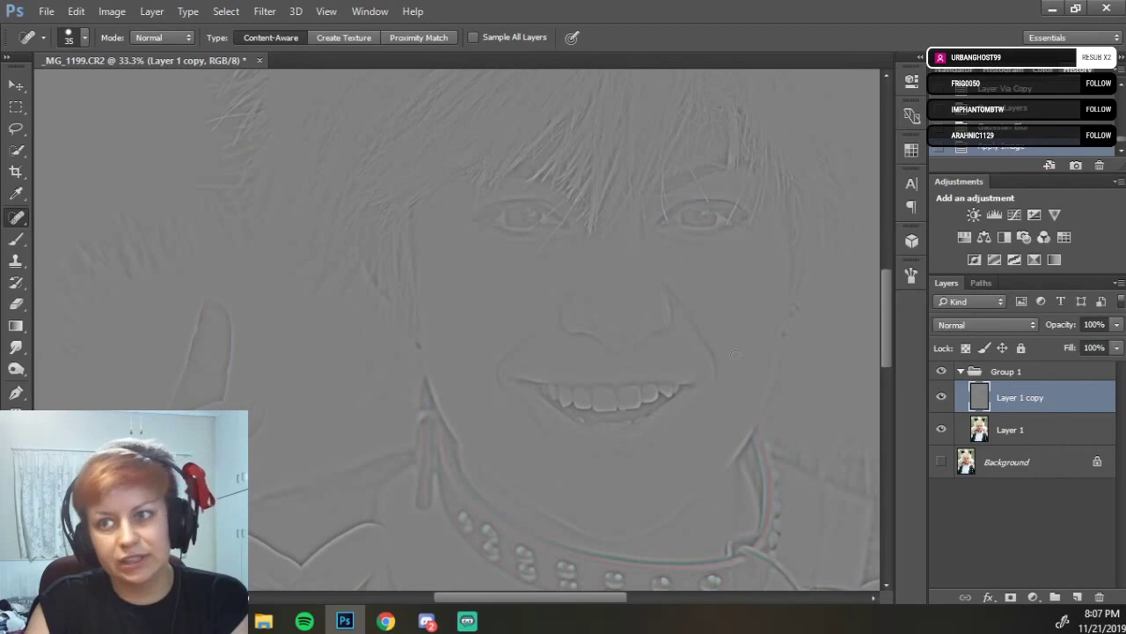
Set the blend mode of Layer 1 copy to Linear Light.
left_click(999, 325)
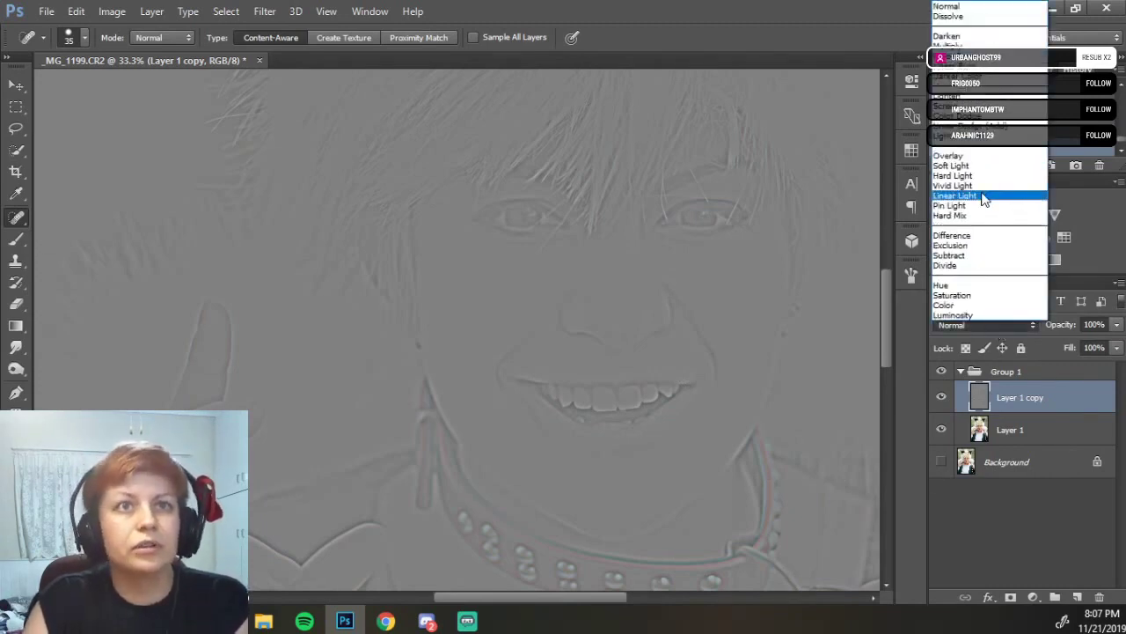
left_click(973, 195)
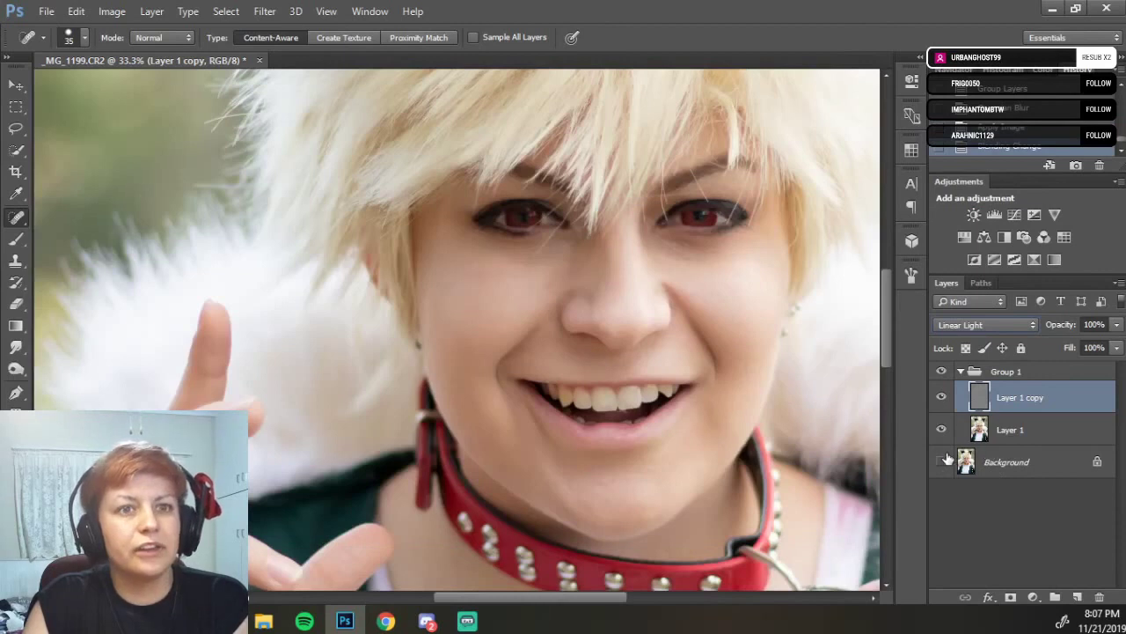
Compare the grouped layers against the original Background by toggling the group's visibility, finishing with the group shown and Background hidden.
left_click(962, 371)
left_click(945, 398)
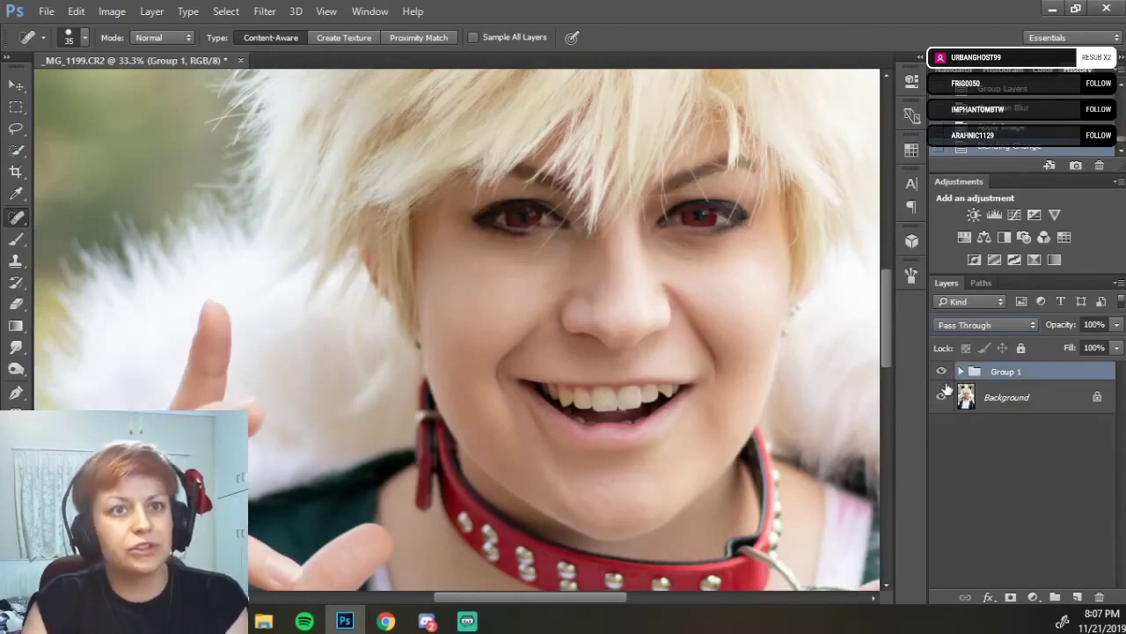
left_click(941, 372)
left_click(941, 371)
left_click(942, 371)
left_click(942, 372)
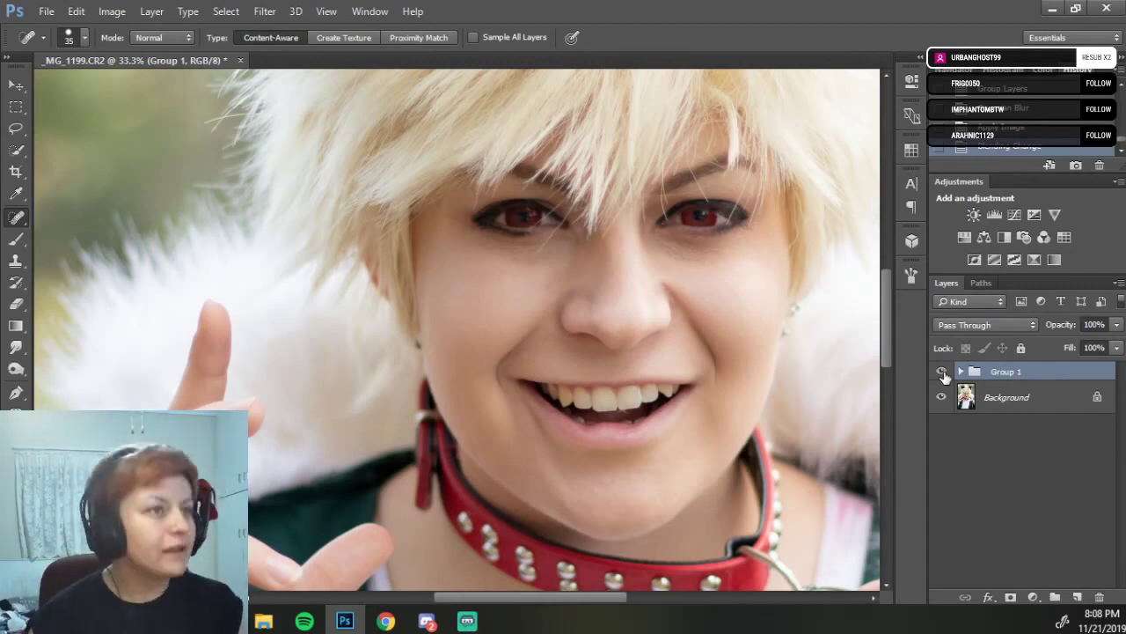
left_click(942, 397)
Expand Group 1, toggle Layer 1 copy off and on, and hide Layer 1 to view the texture layer alone.
left_click(961, 372)
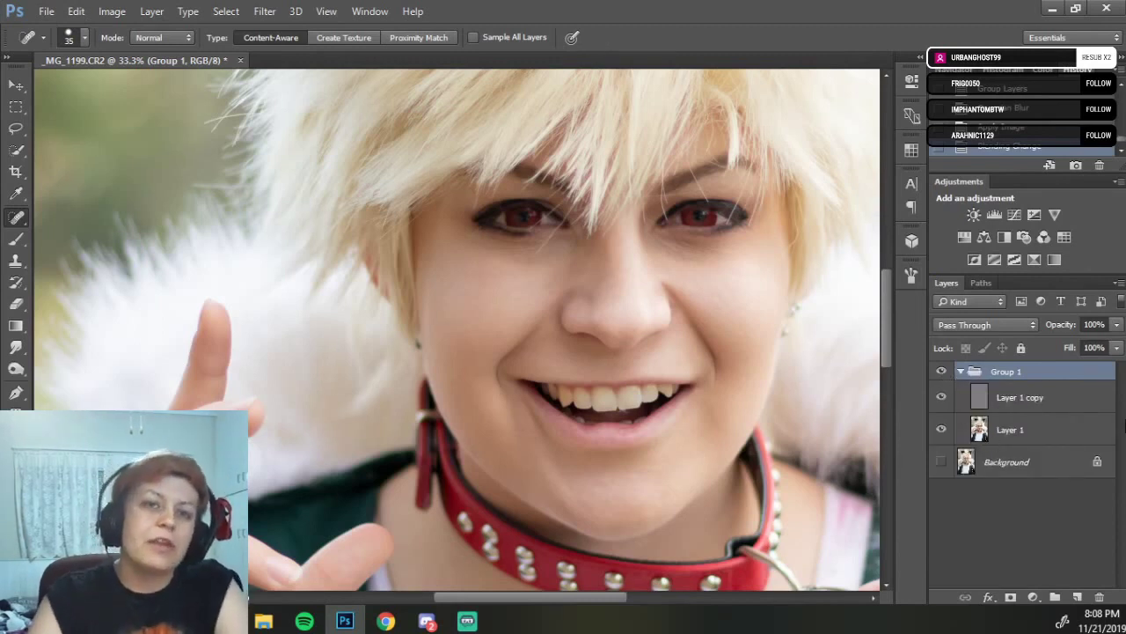
left_click(941, 398)
left_click(941, 400)
left_click(941, 429)
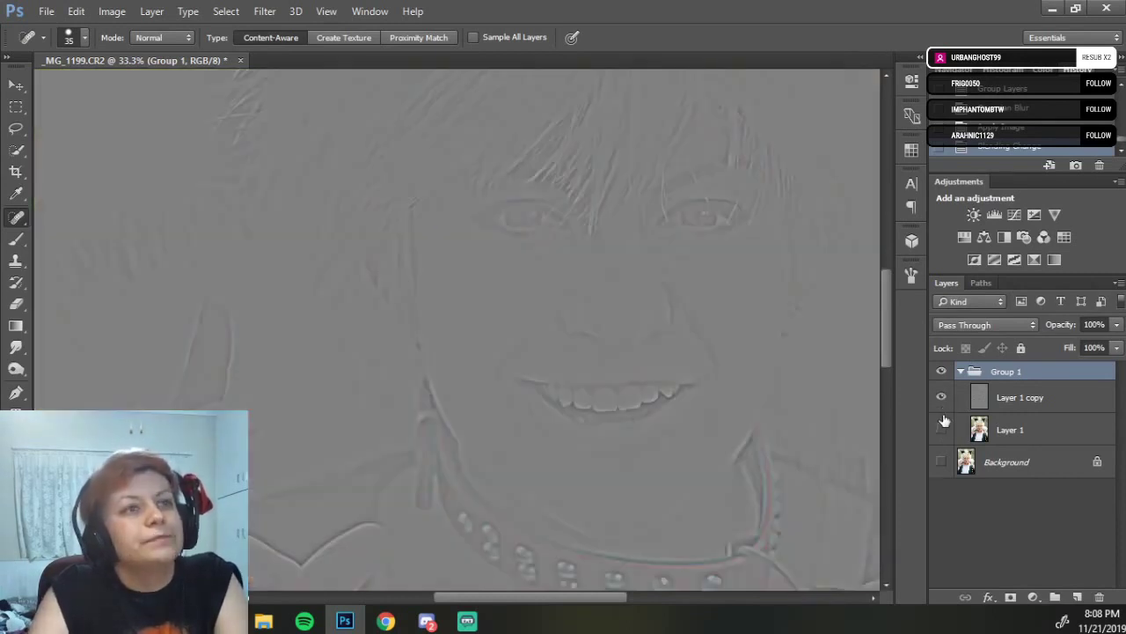
Select Layer 1 copy, examine its skin texture around the eye, nose and mouth at 200% magnification, and show Layer 1 again.
left_click(1000, 398)
key("ctrl+plus")
key("ctrl+plus")
key("ctrl+plus")
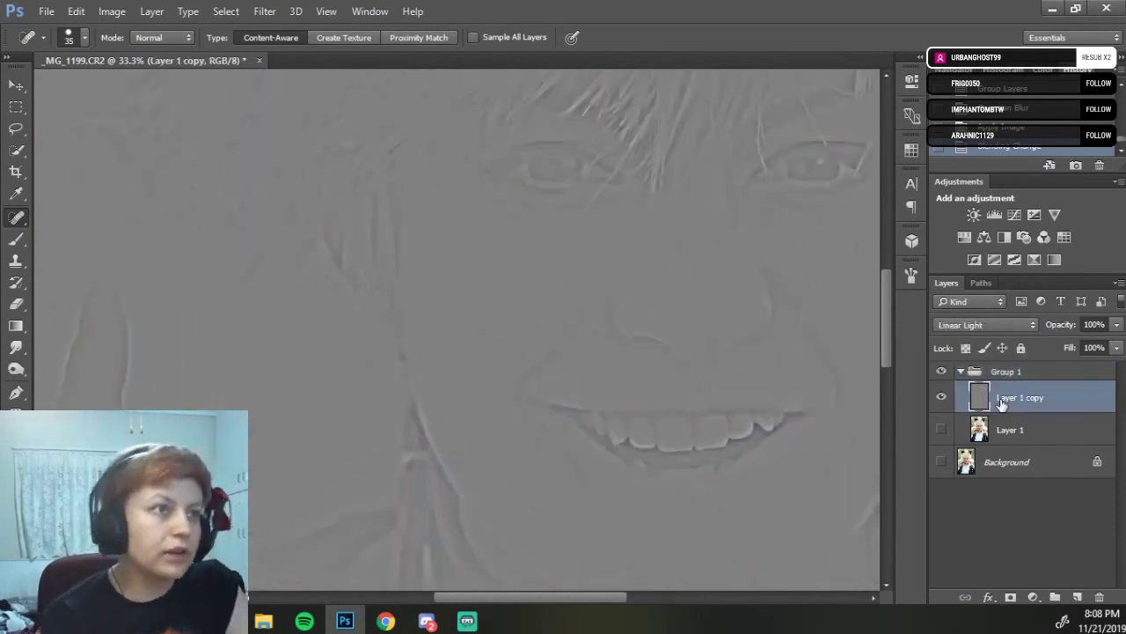
key("ctrl+plus")
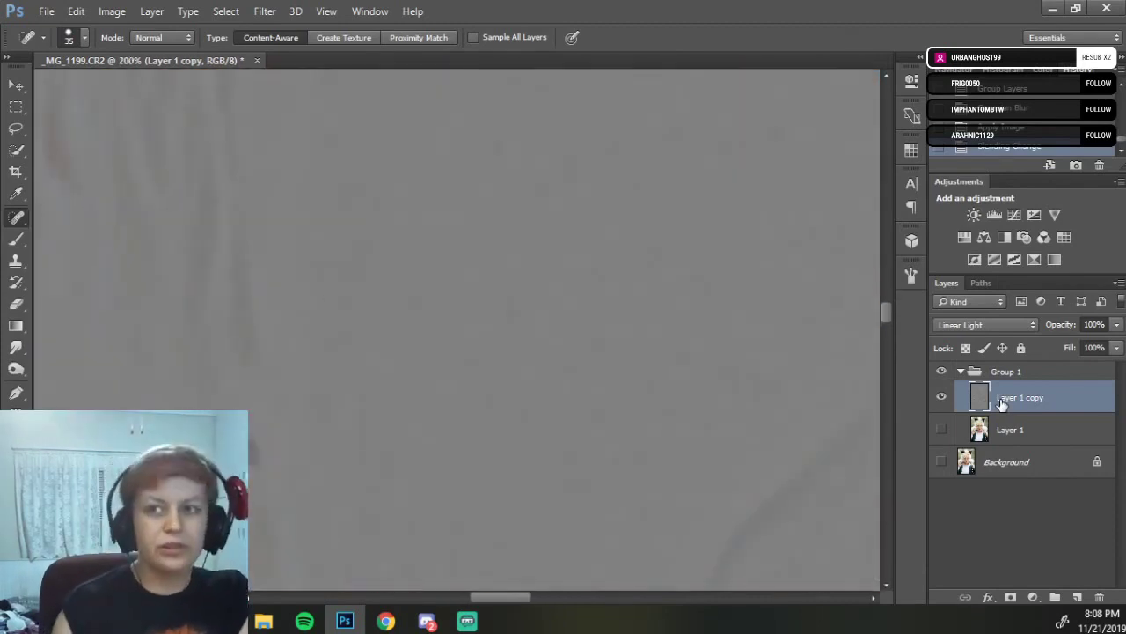
left_click_drag(612, 291, 554, 264)
left_click_drag(614, 289, 628, 363)
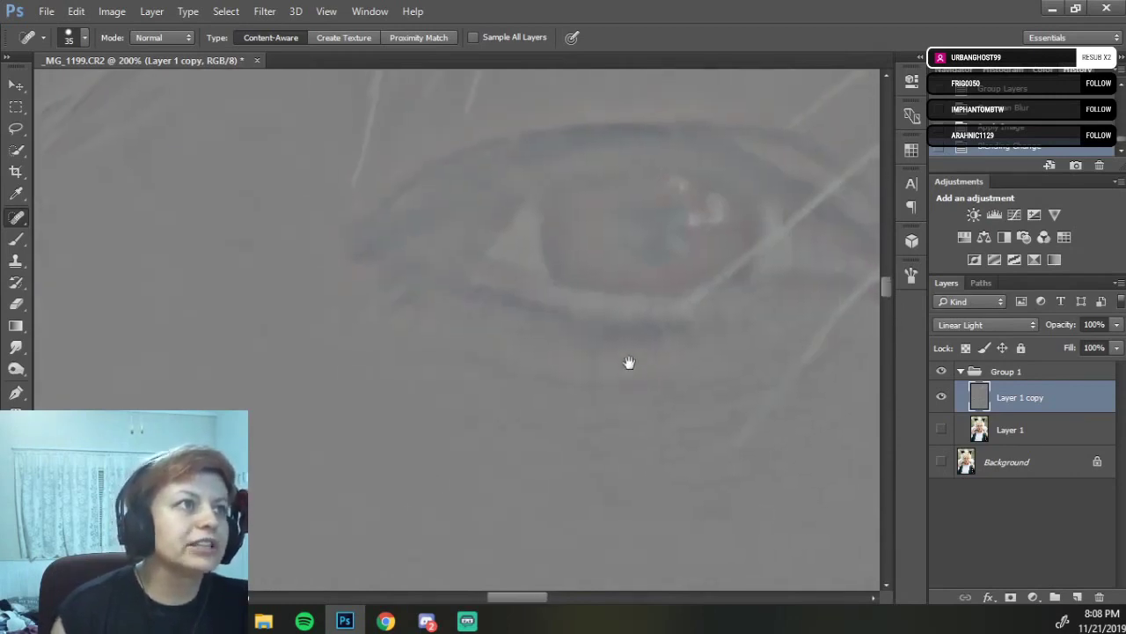
left_click_drag(546, 270, 503, 428)
mouse_move(506, 161)
left_mouse_down()
mouse_move(378, 211)
mouse_move(390, 369)
mouse_move(379, 287)
mouse_move(311, 226)
mouse_move(510, 324)
mouse_move(674, 153)
mouse_move(408, 304)
mouse_move(662, 201)
mouse_move(716, 146)
mouse_move(646, 244)
mouse_move(706, 211)
left_mouse_up()
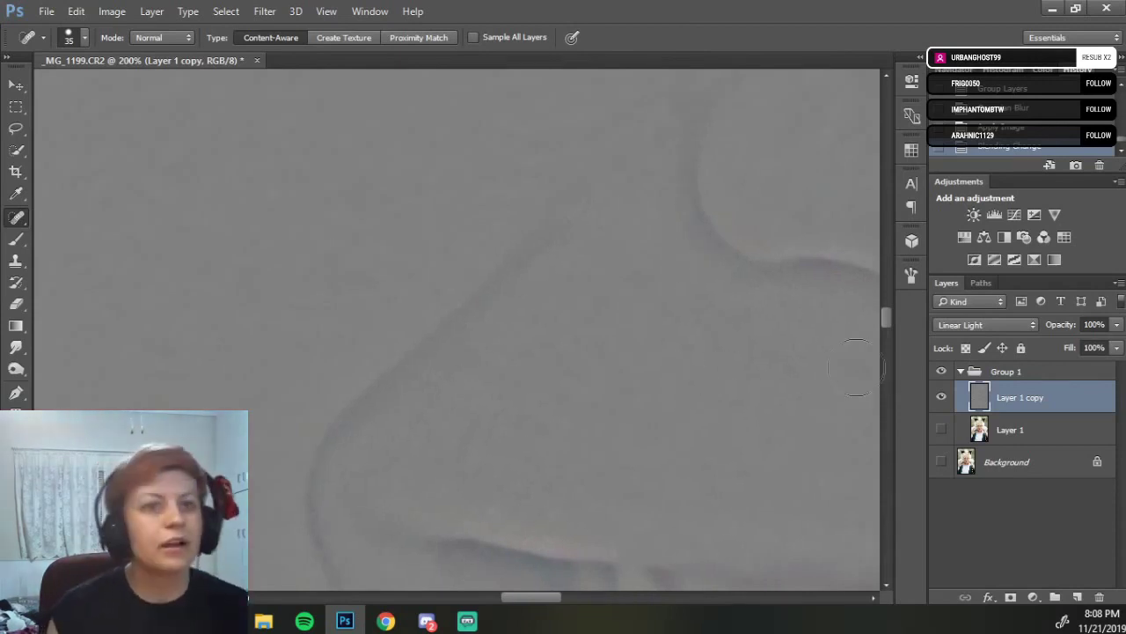
left_click(941, 430)
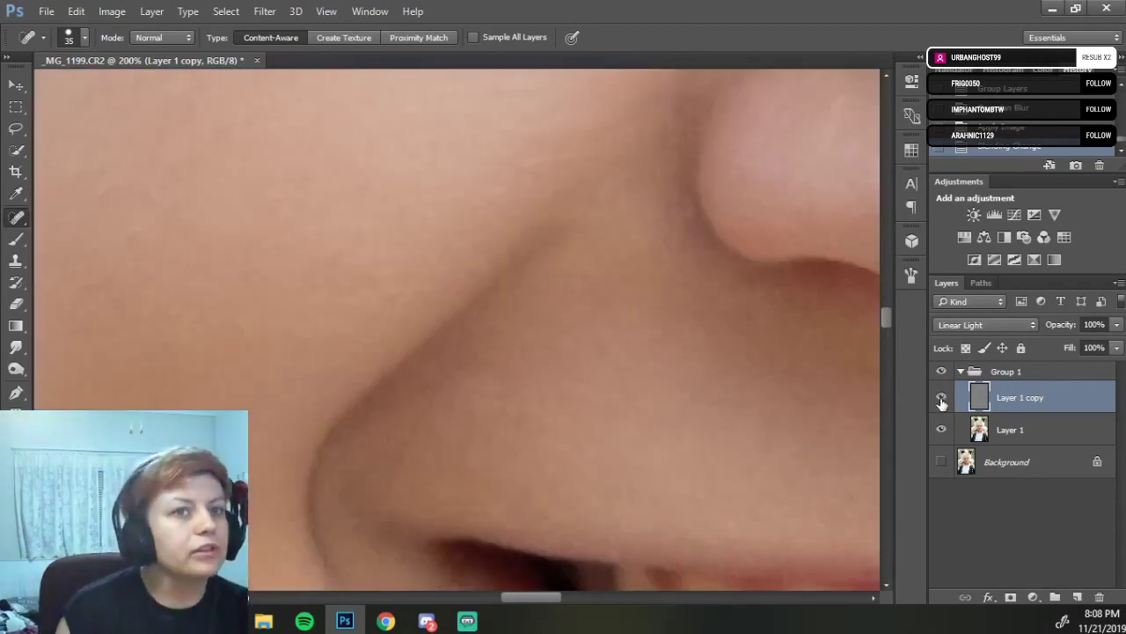
Hide Layer 1 copy, examine the blurred colour layer over the cheek and eye, and show Layer 1 copy again.
left_click(942, 399)
left_click_drag(342, 197, 581, 515)
left_click_drag(561, 302, 607, 469)
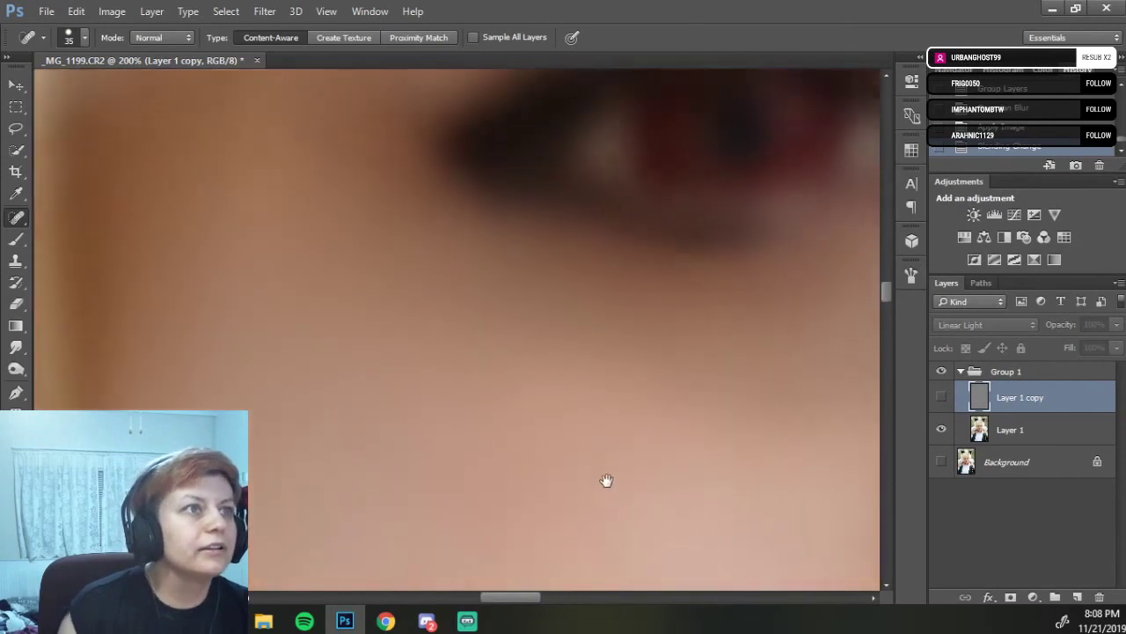
left_click_drag(631, 314, 533, 392)
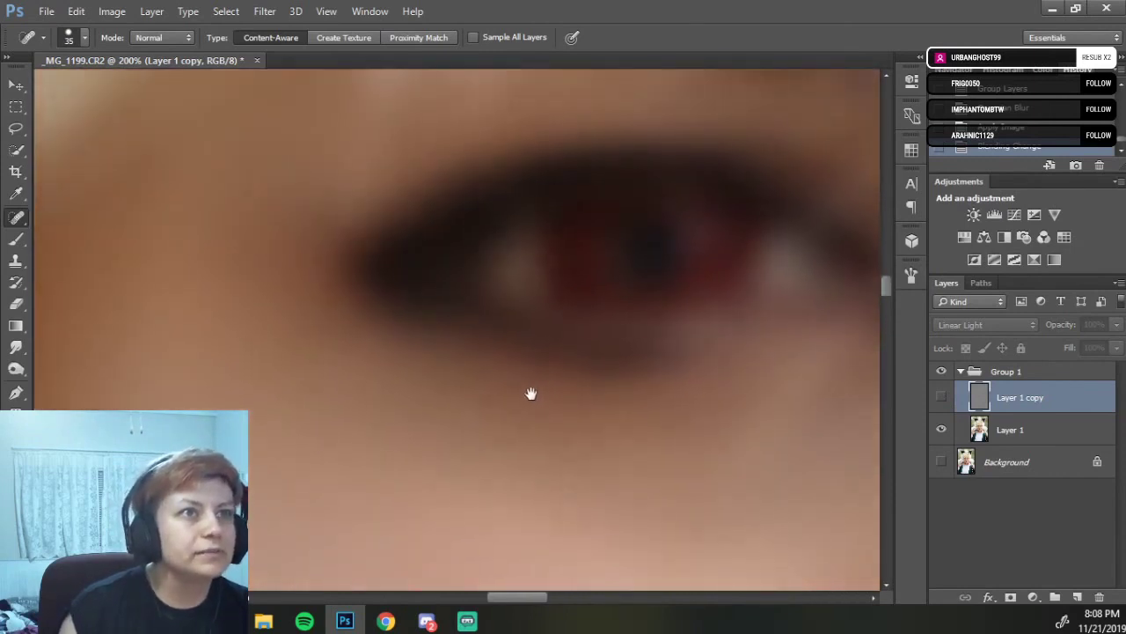
left_click(942, 398)
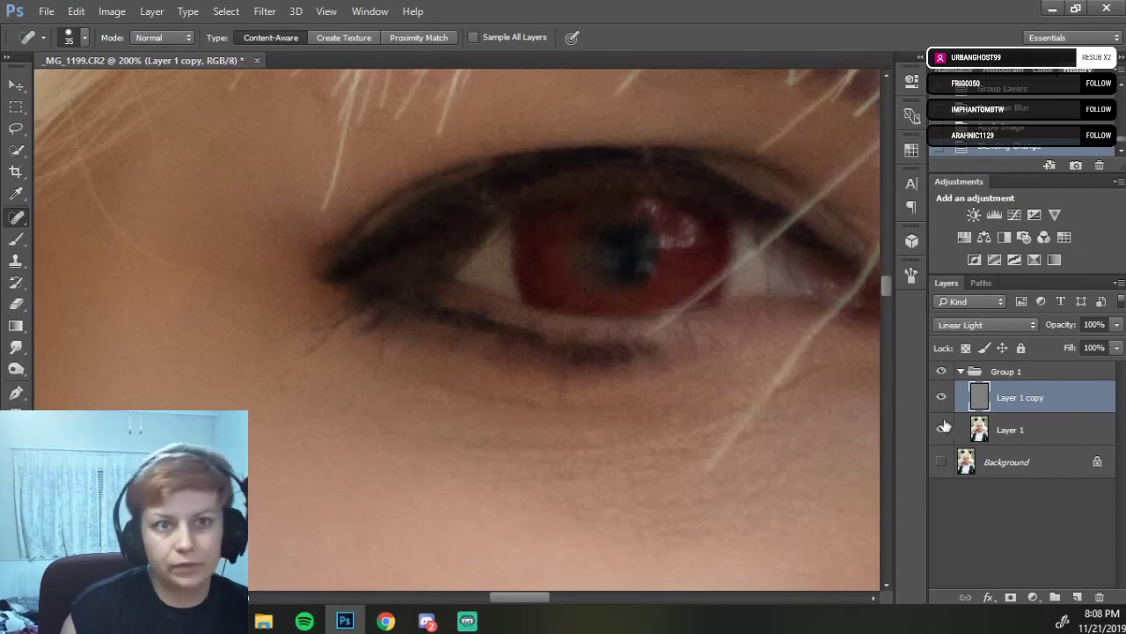
Hide Layer 1 and examine the texture layer on its own around the eye, nose and mouth.
left_click(942, 430)
scroll(526, 364, "down", 3)
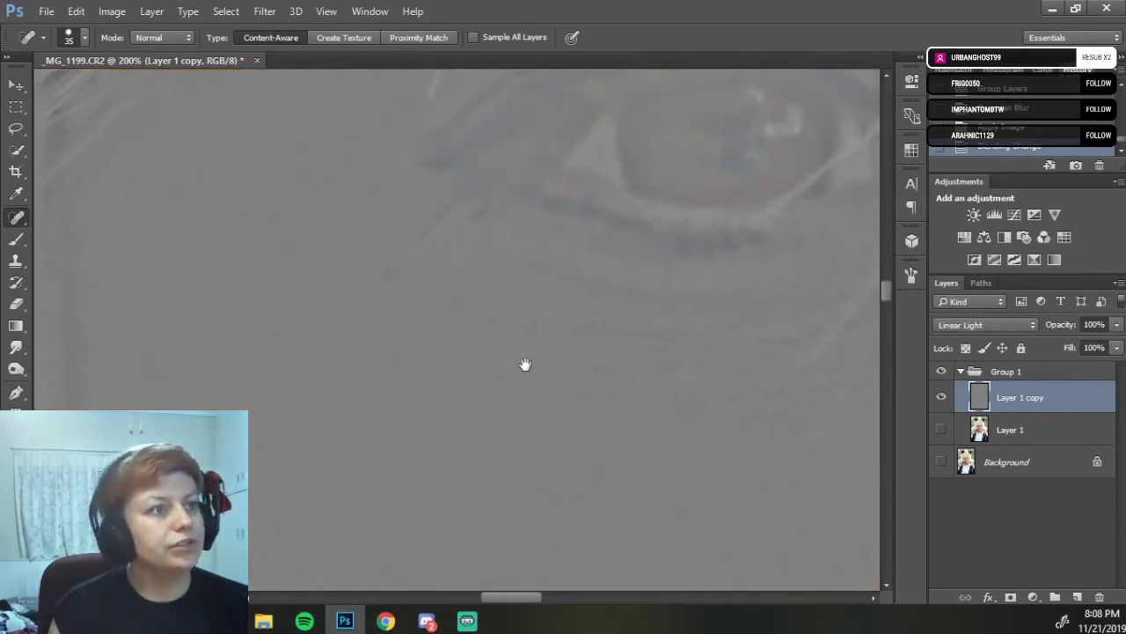
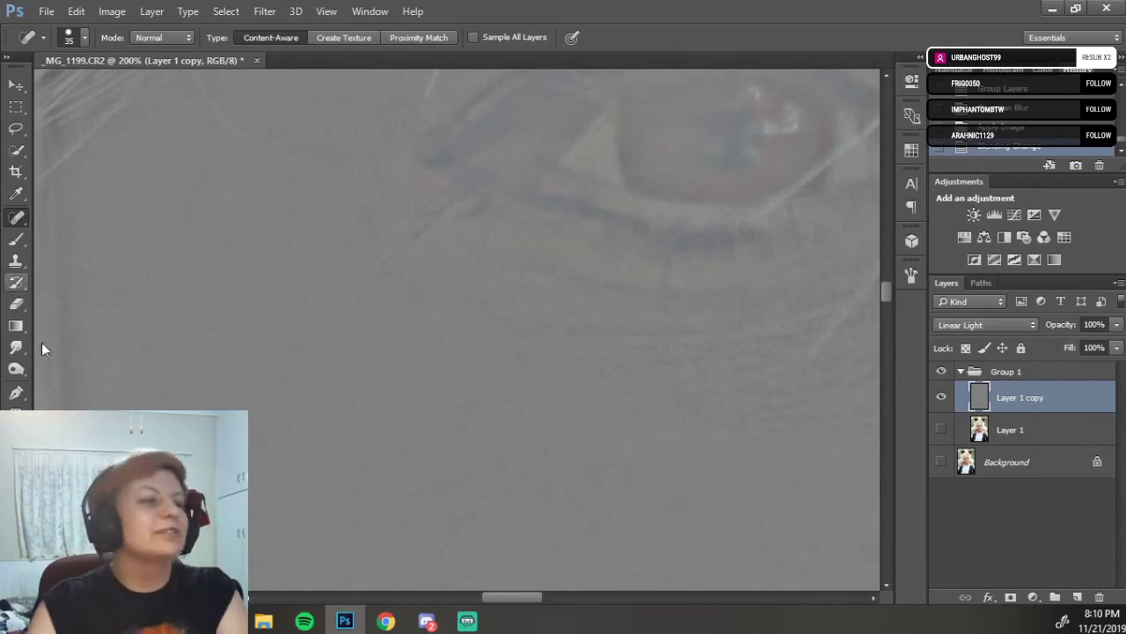
left_click(386, 620)
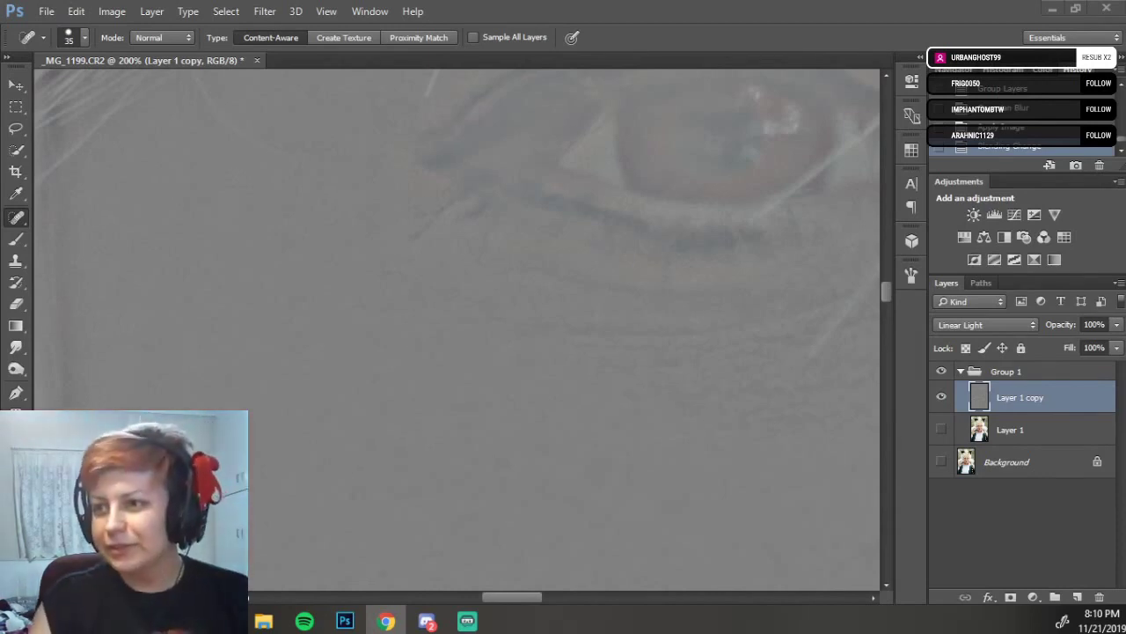
key("alt+Tab")
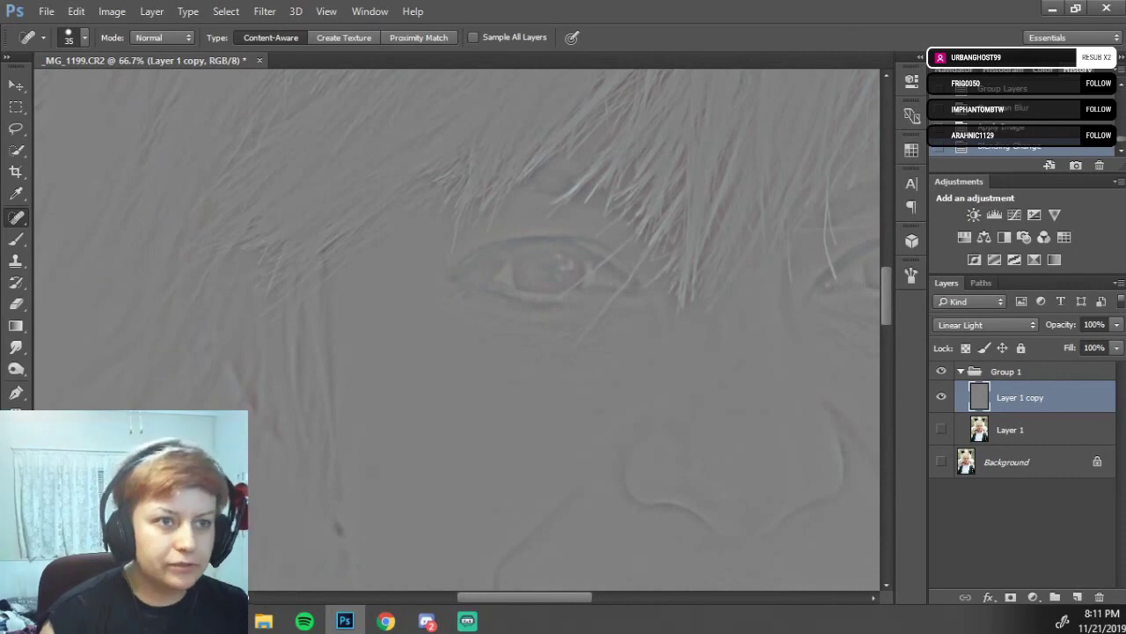
left_click_drag(561, 420, 496, 327)
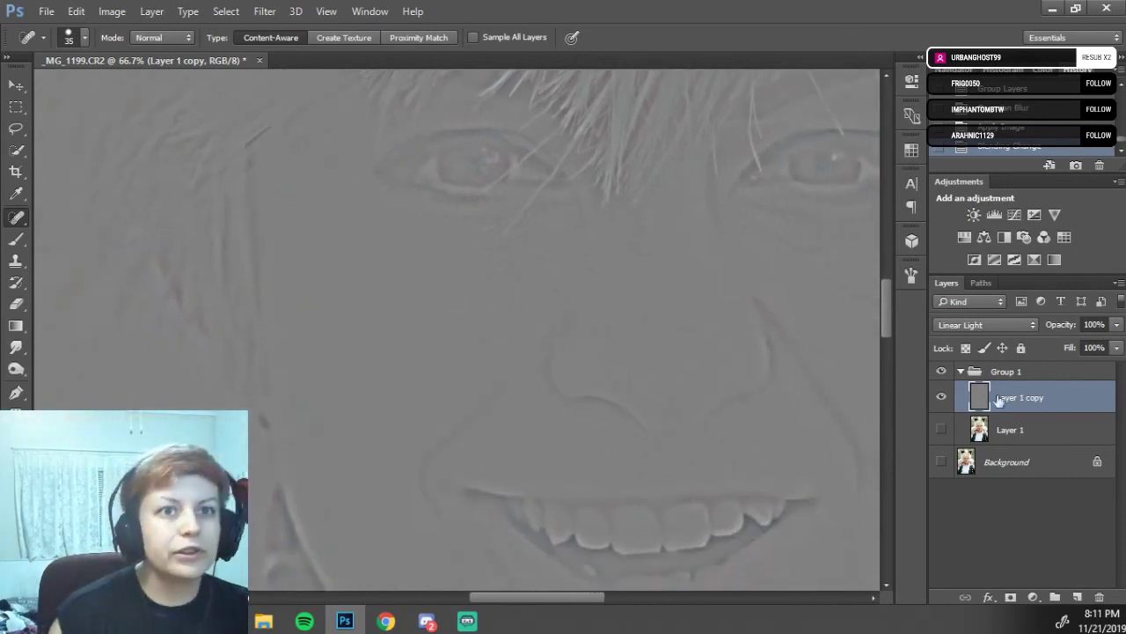
Show Layer 1 again and inspect the combined skin result around the mouth, chin and jaw.
left_click(941, 429)
mouse_move(593, 393)
left_mouse_down()
mouse_move(531, 252)
mouse_move(505, 231)
mouse_move(514, 246)
mouse_move(490, 200)
mouse_move(502, 156)
left_mouse_up()
mouse_move(510, 372)
left_mouse_down()
mouse_move(478, 314)
mouse_move(480, 444)
left_mouse_up()
left_click_drag(528, 308, 478, 439)
left_click_drag(579, 387, 593, 305)
left_click_drag(547, 441, 674, 289)
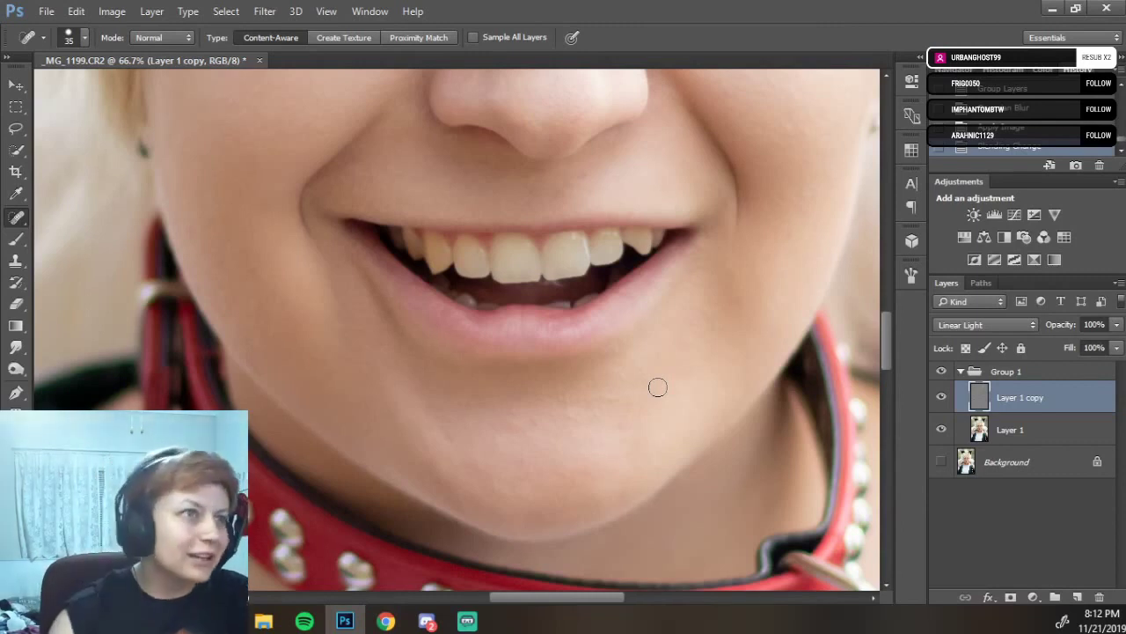
mouse_move(250, 327)
left_mouse_down()
mouse_move(413, 305)
mouse_move(402, 299)
left_mouse_up()
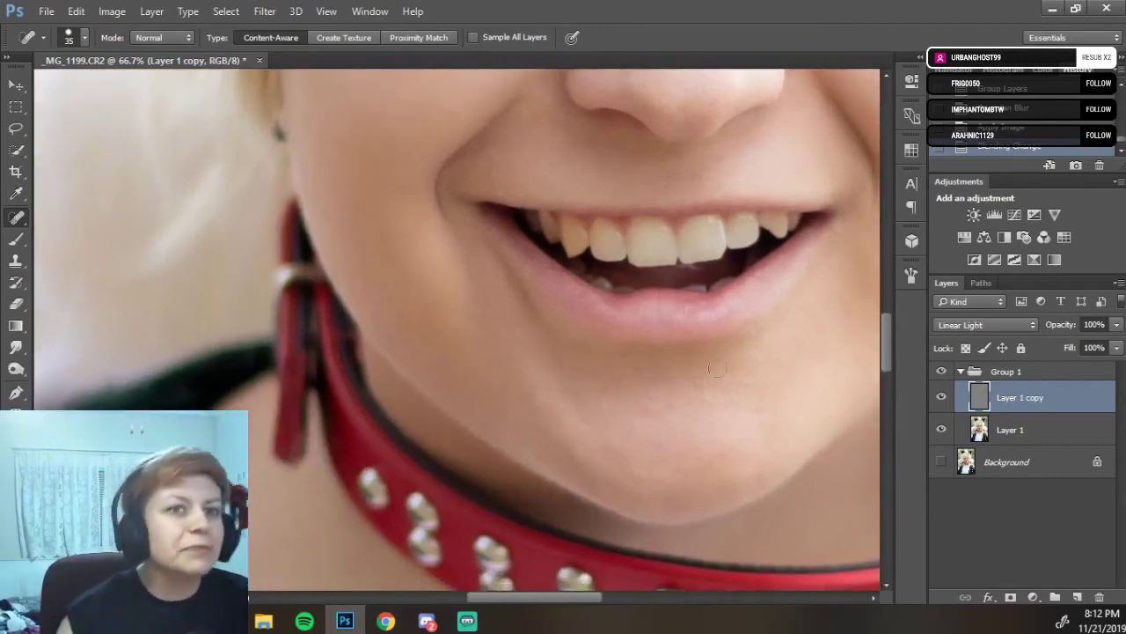
Hide Layer 1 to isolate the texture layer and enlarge the Spot Healing Brush to 50.
left_click(941, 429)
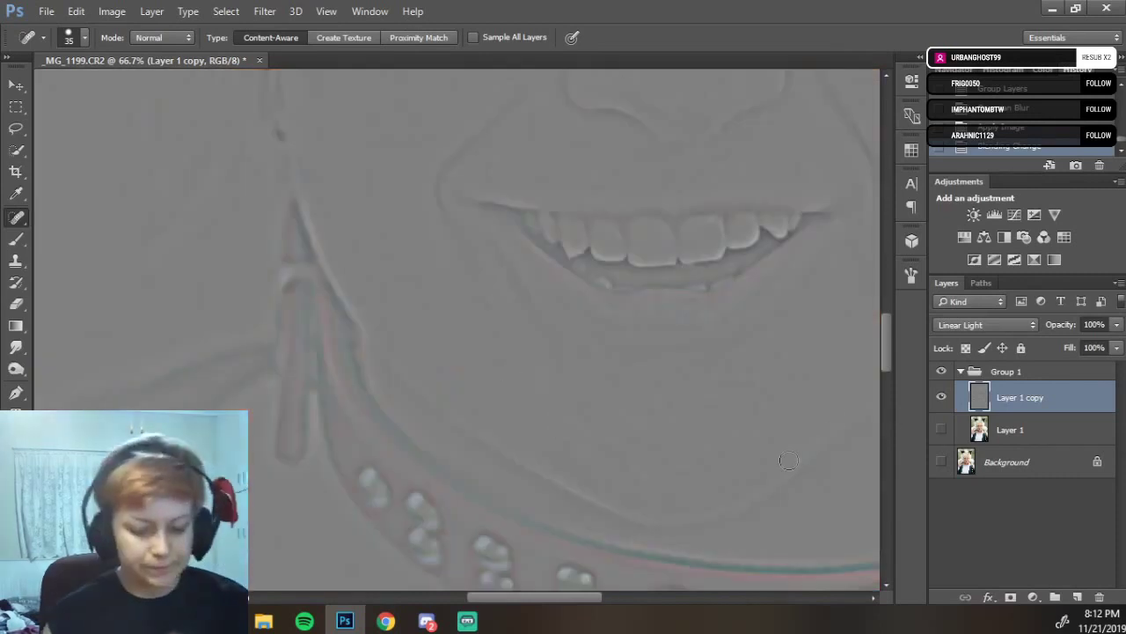
key("bracketright")
key("bracketright")
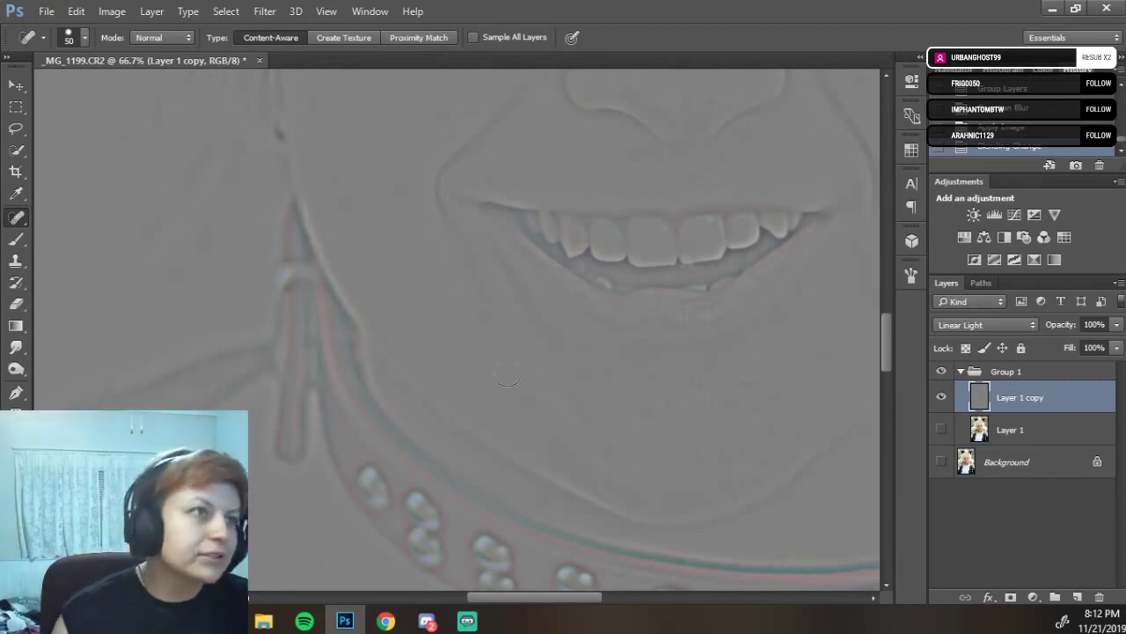
Try to sample a source point on the lower cheek with the Spot Healing Brush.
left_click(522, 371, "alt")
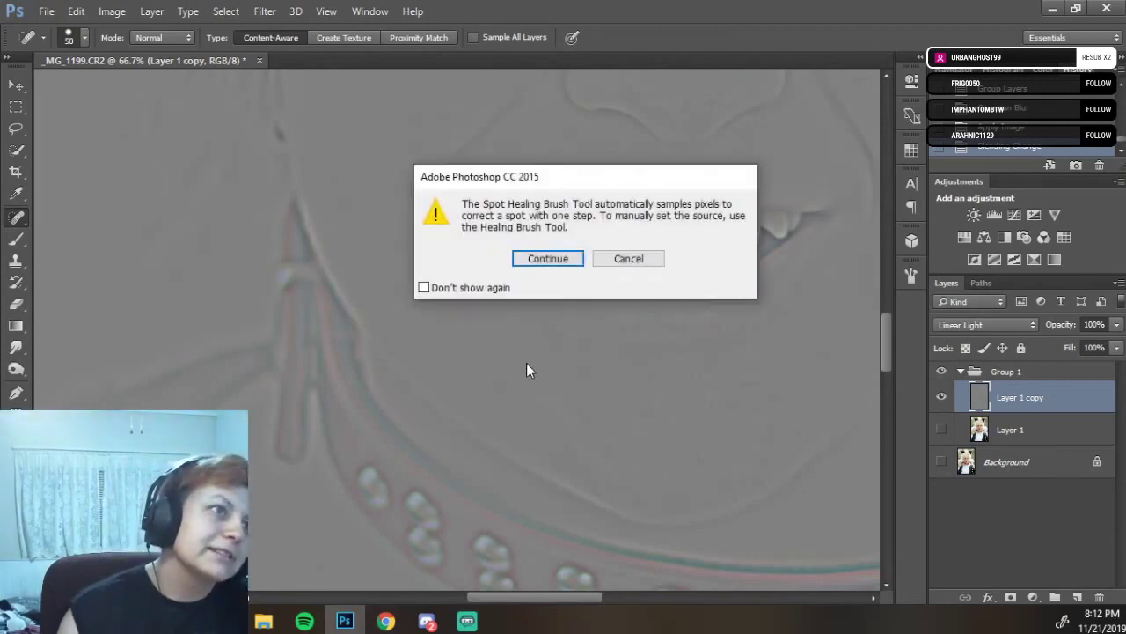
left_click(552, 260)
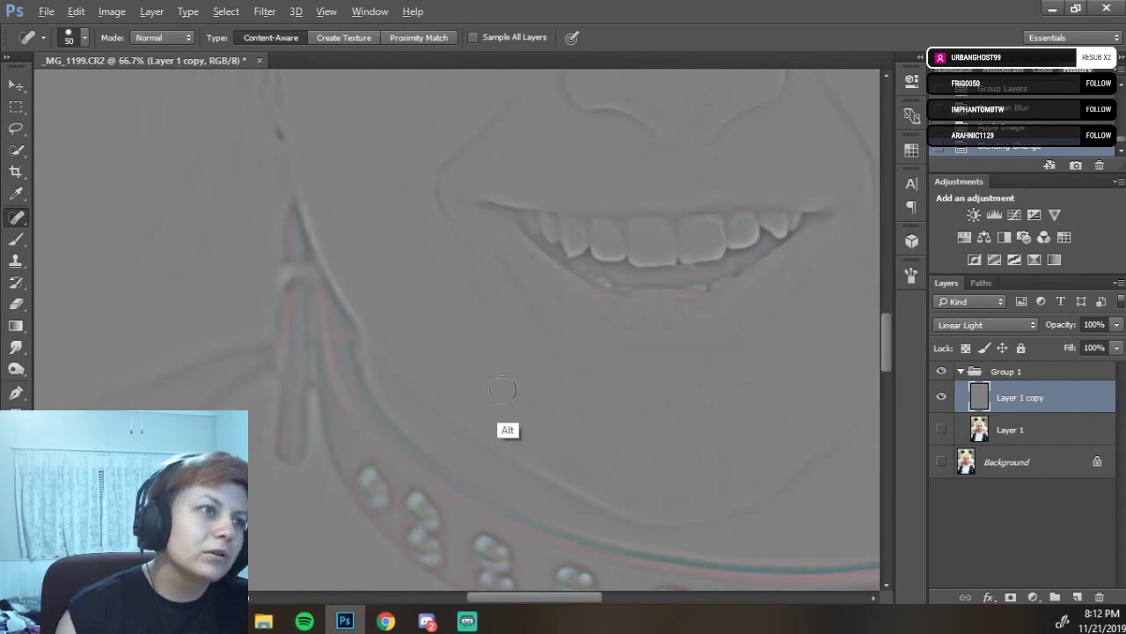
left_click(490, 397, "alt")
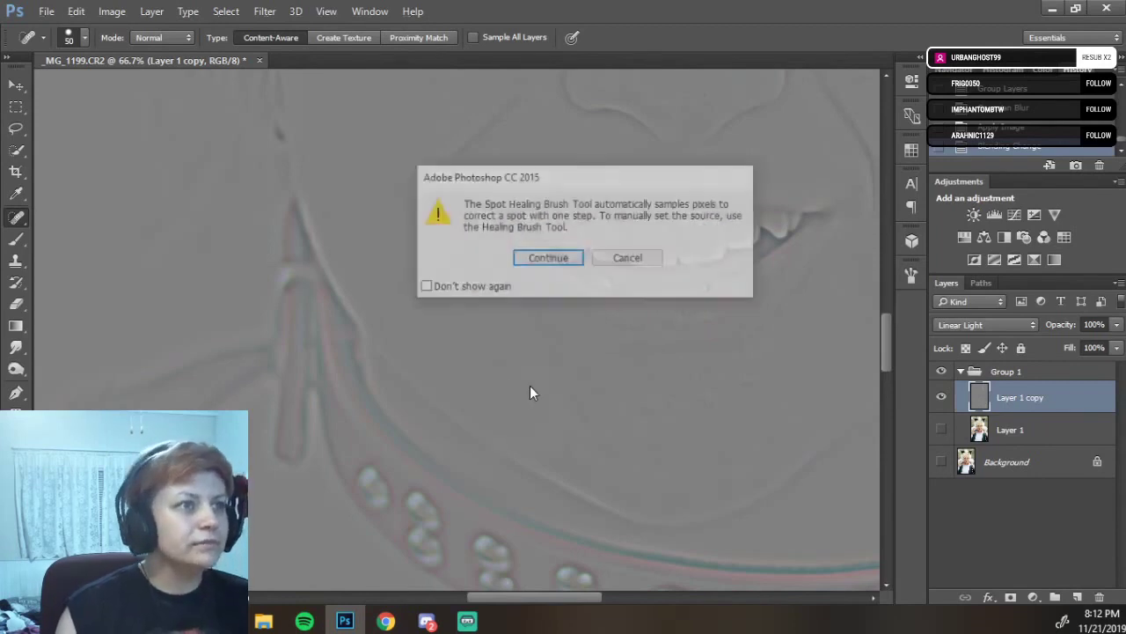
left_click(537, 262)
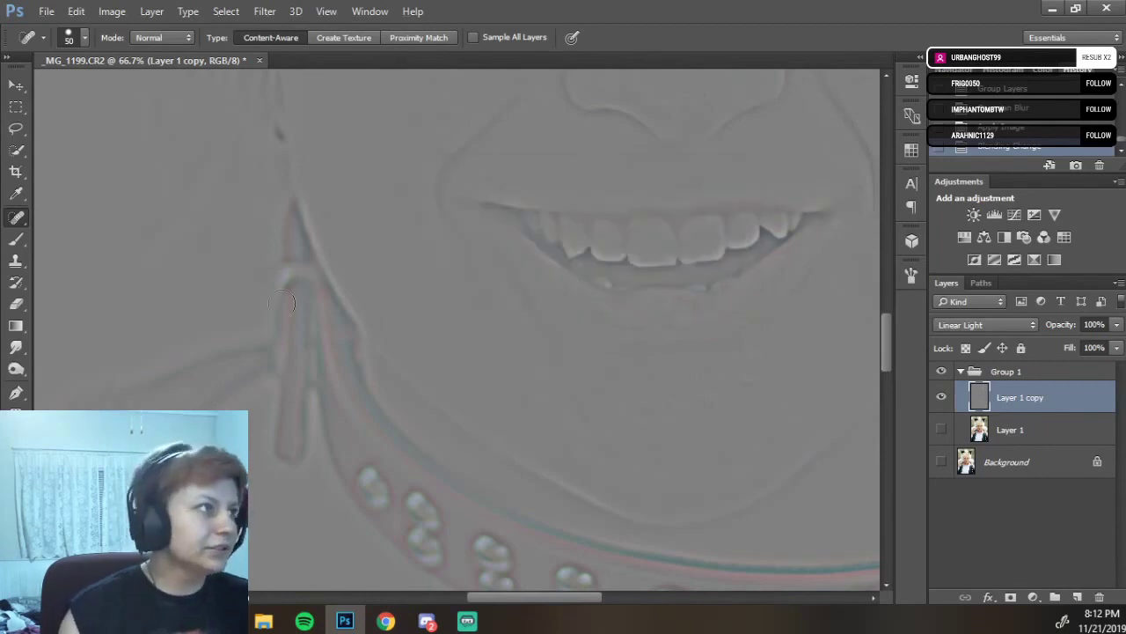
Switch to the Healing Brush Tool with a brush size of 60.
right_click(17, 219)
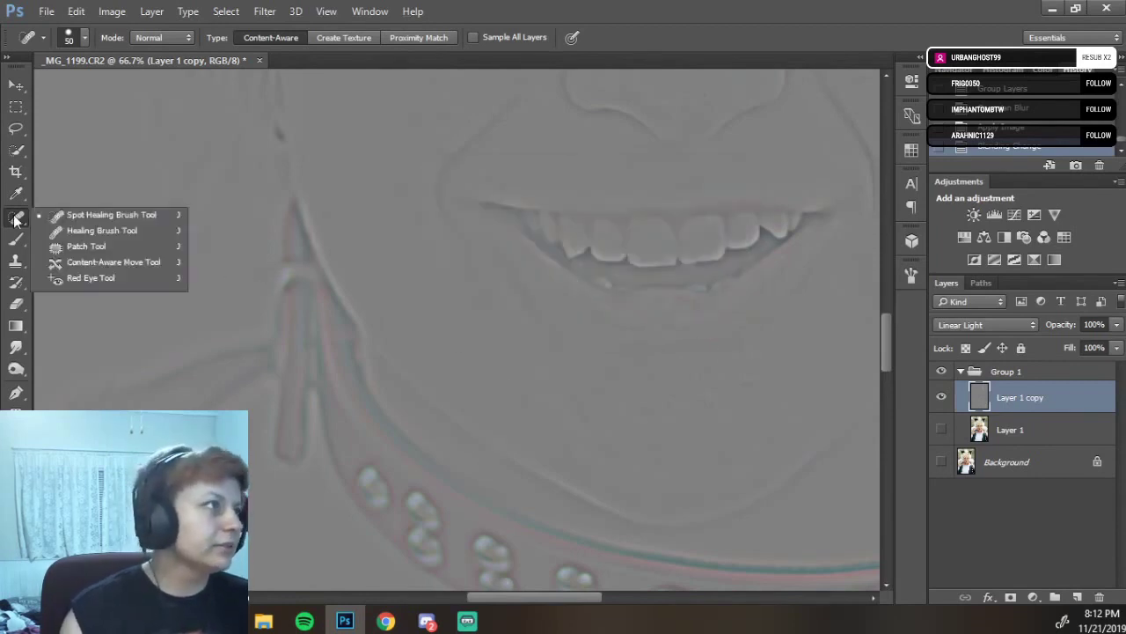
left_click(77, 230)
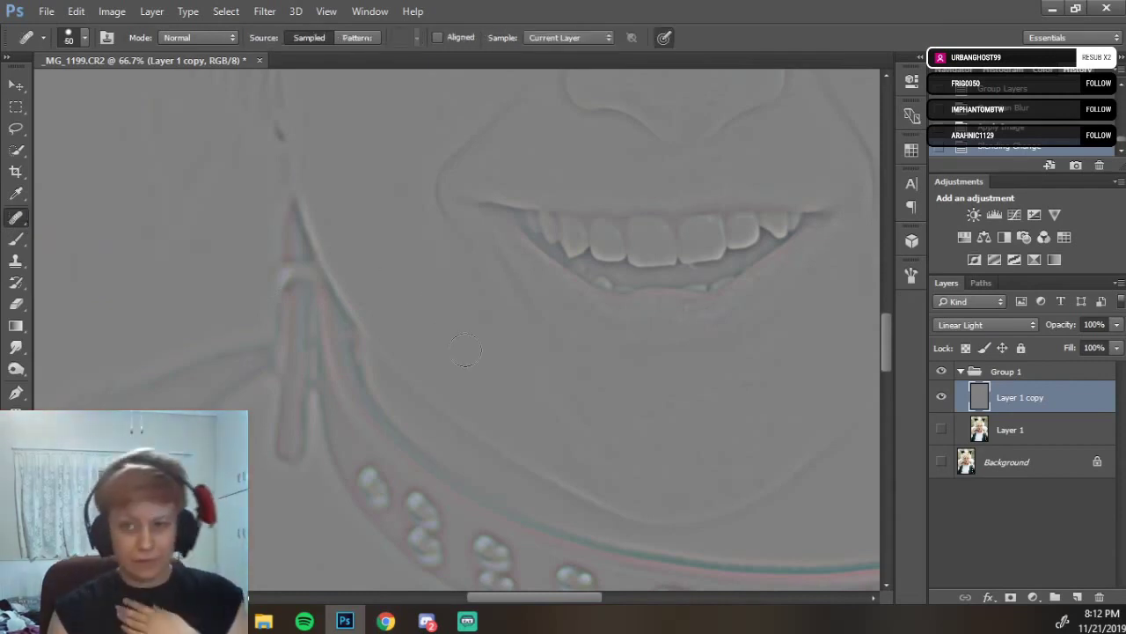
key("bracketright")
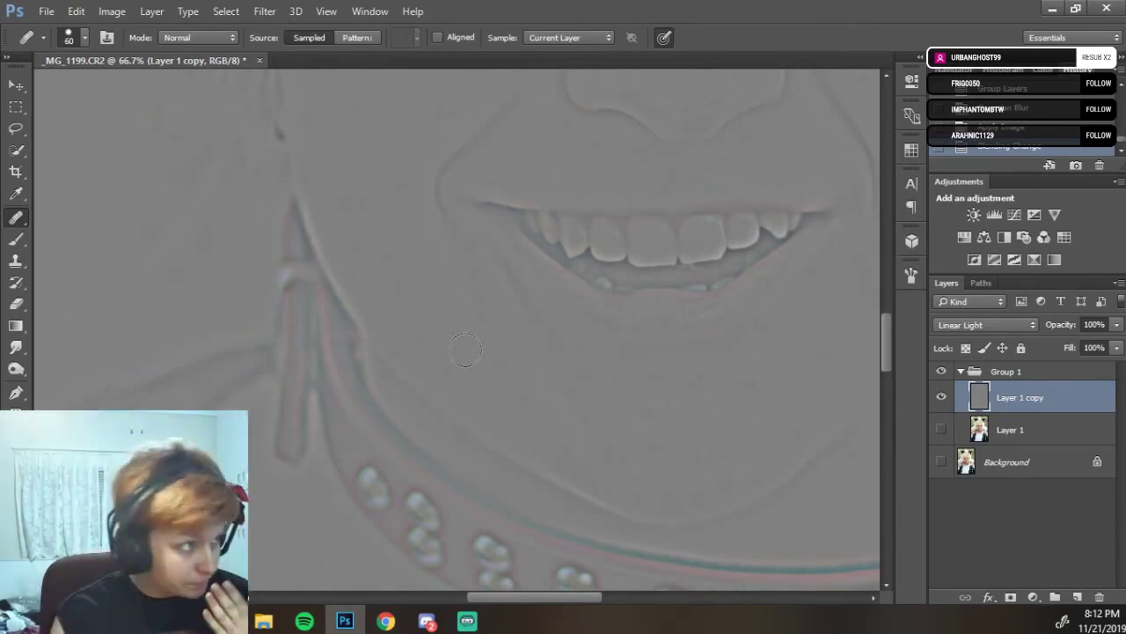
left_click(15, 265)
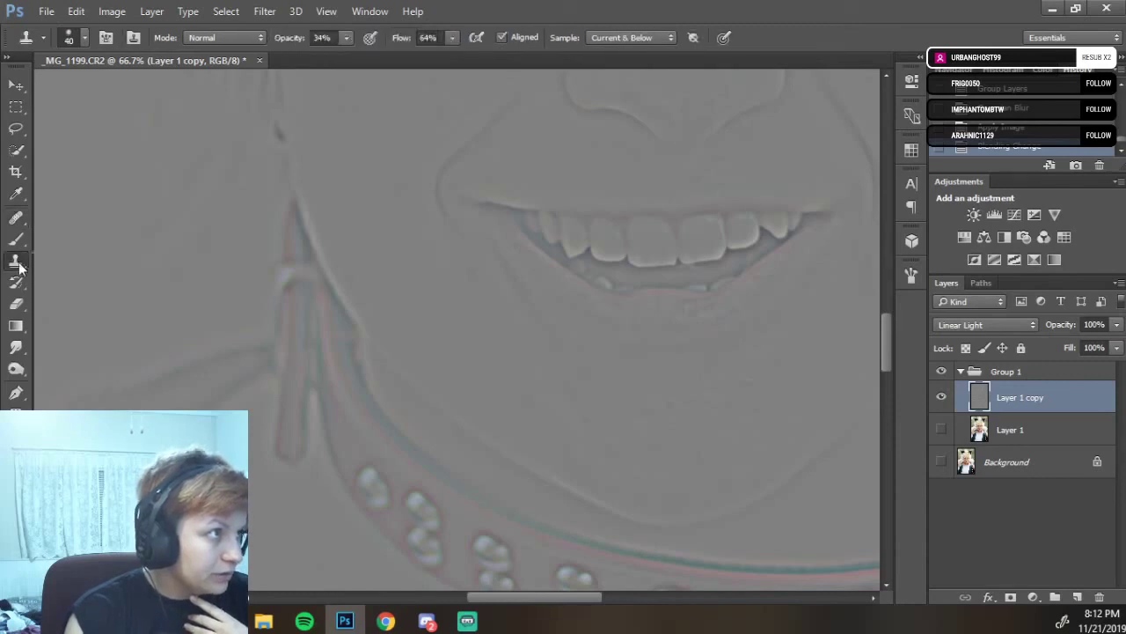
left_click(19, 267)
left_click(16, 224)
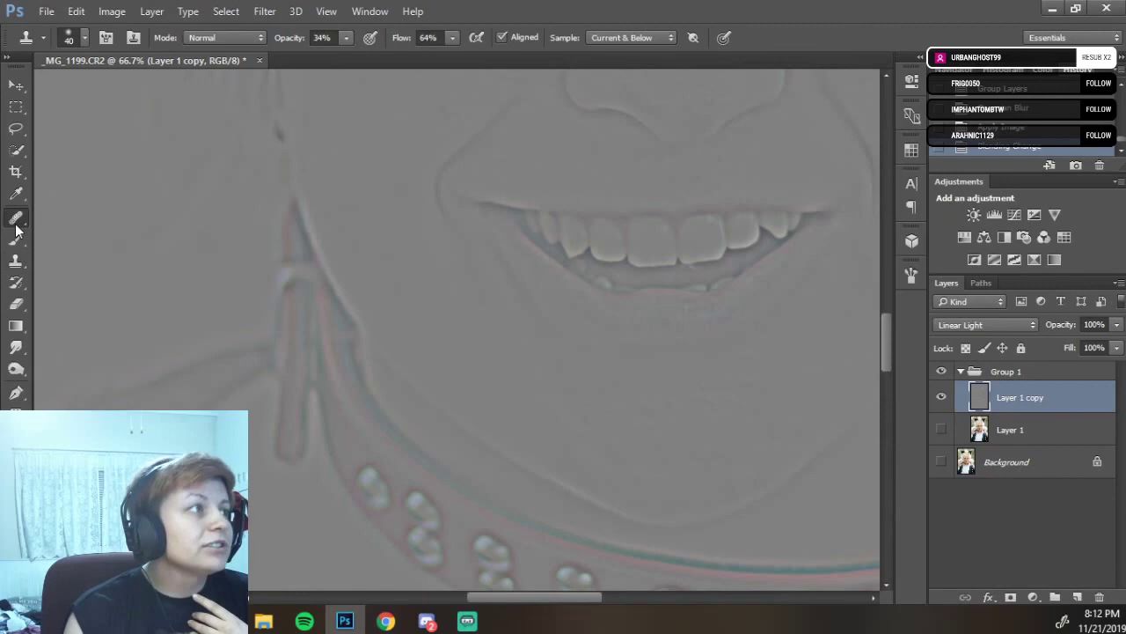
left_click(16, 230)
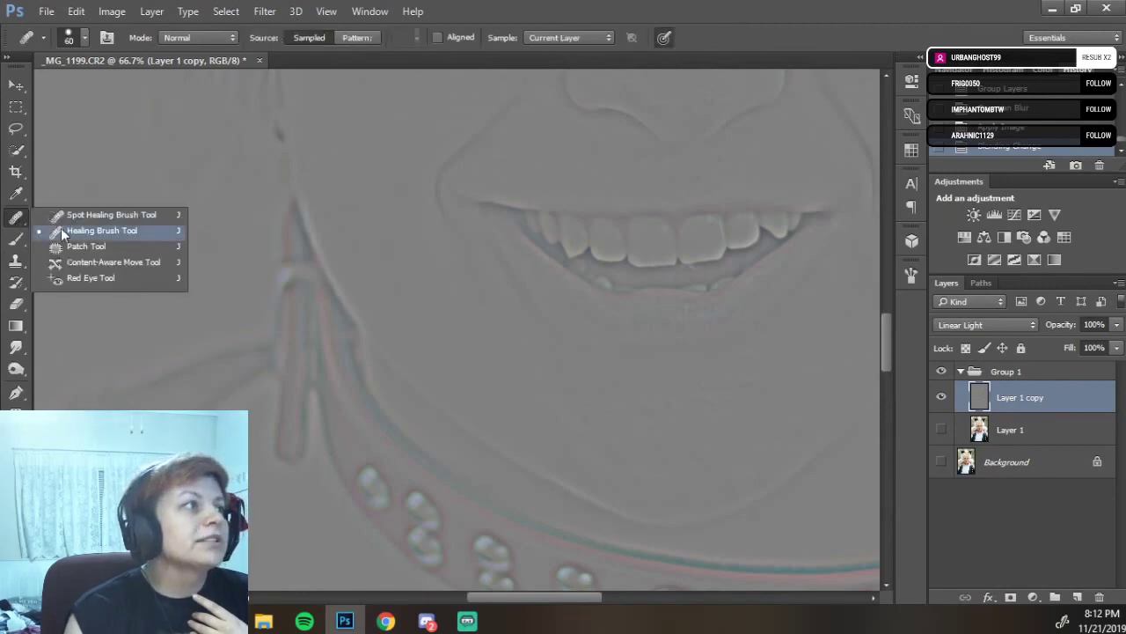
left_click(66, 231)
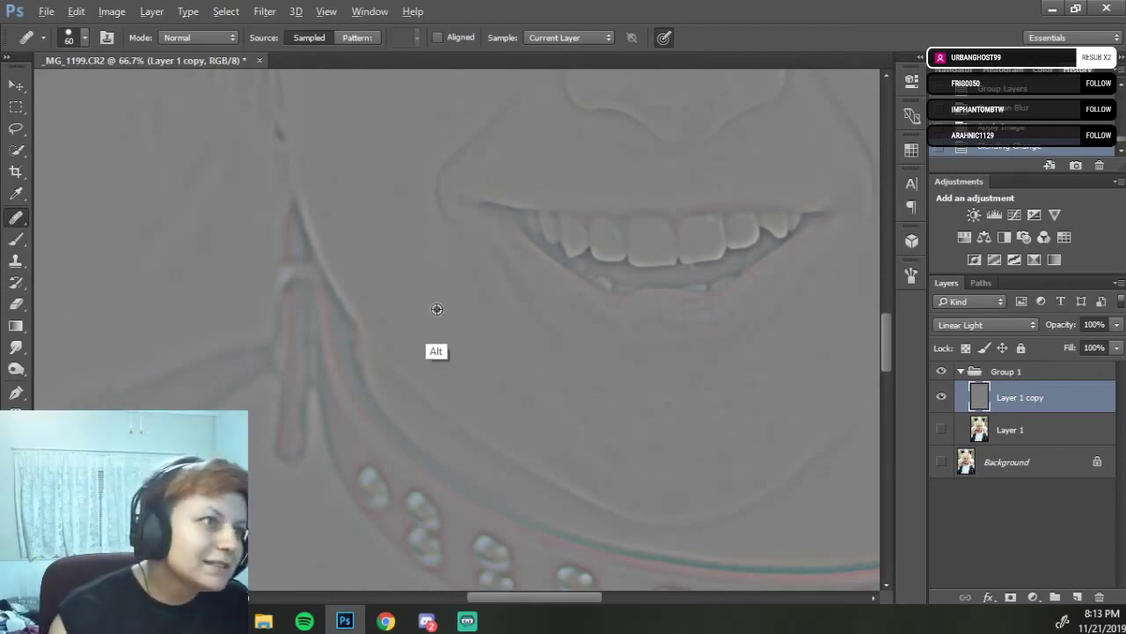
Try to heal the texture beside the mouth with the Healing Brush, and reselect the Healing Brush Tool.
left_click(536, 248)
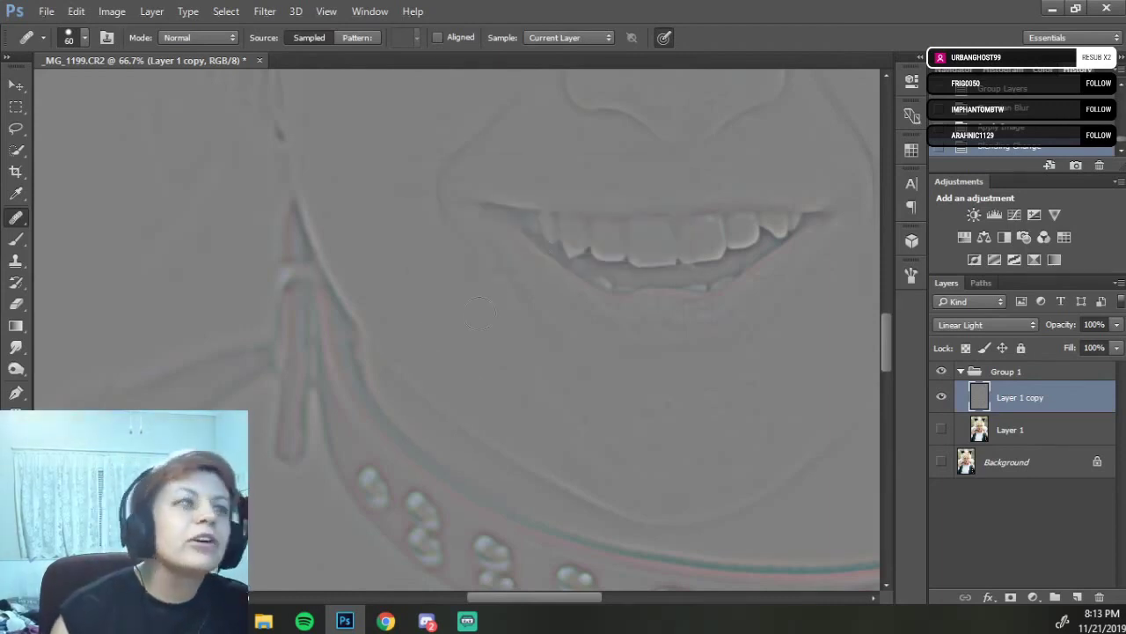
left_click(384, 331)
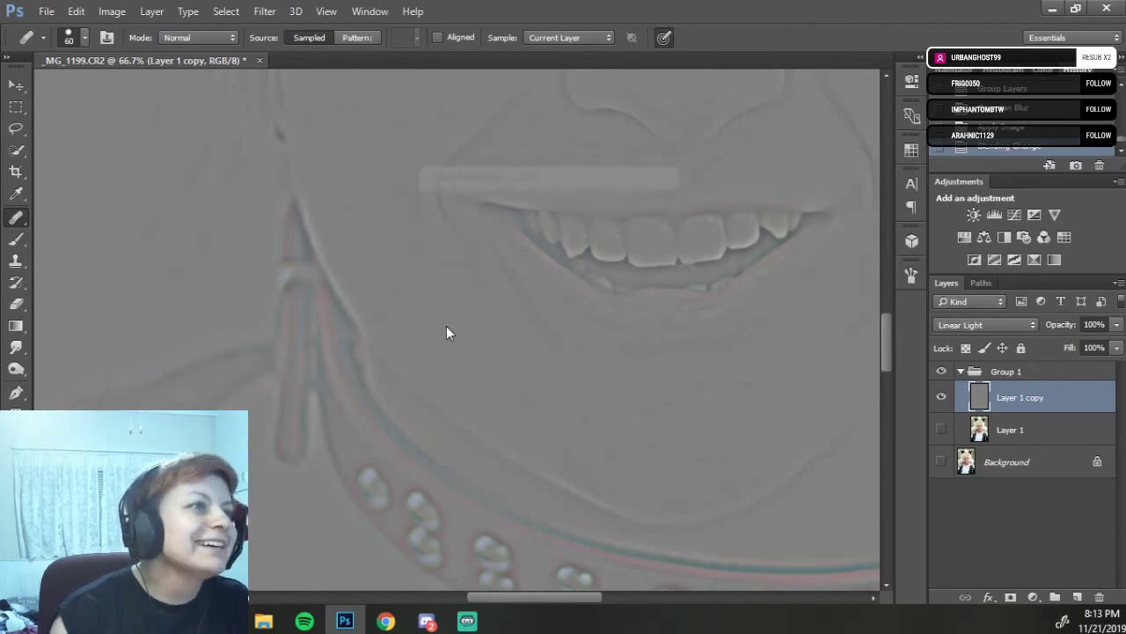
left_click(578, 247)
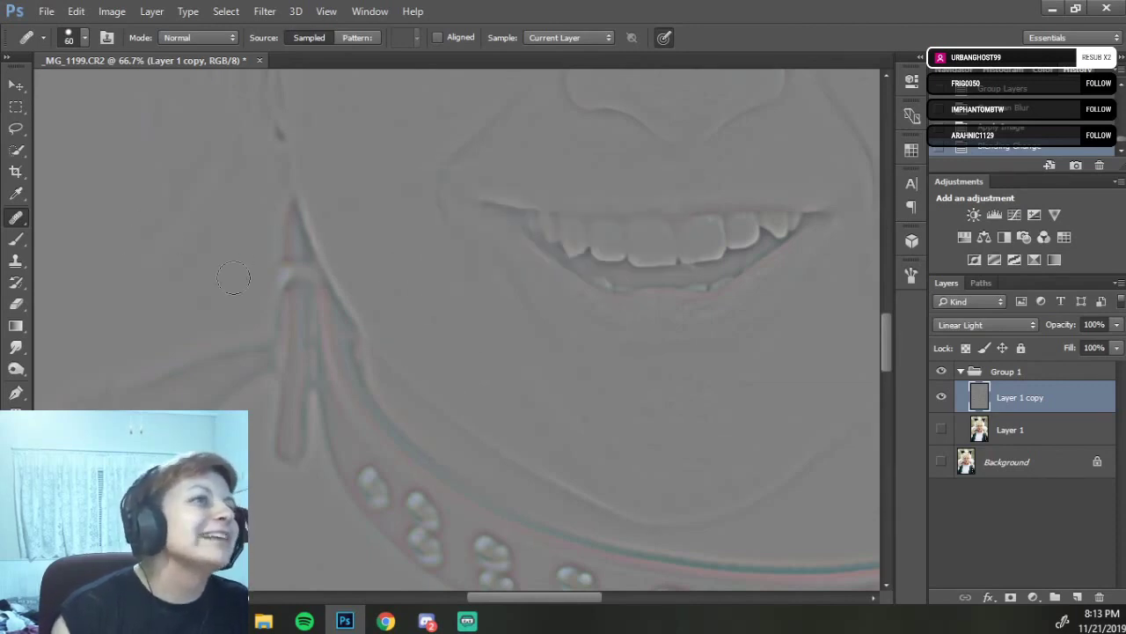
right_click(18, 218)
left_click(56, 214)
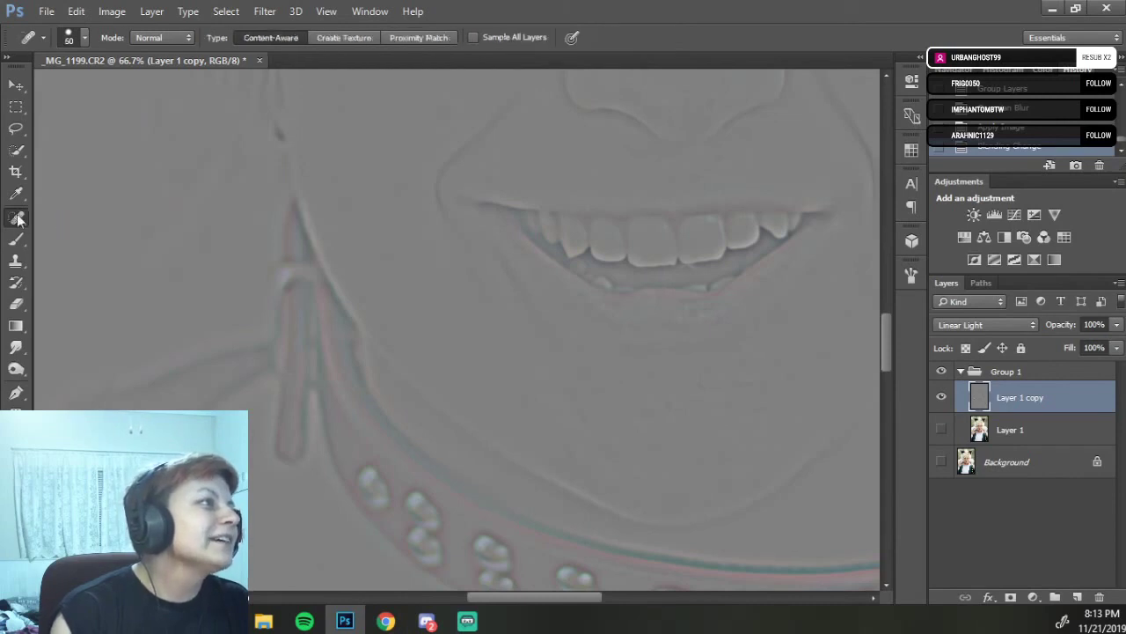
right_click(18, 220)
left_click(52, 235)
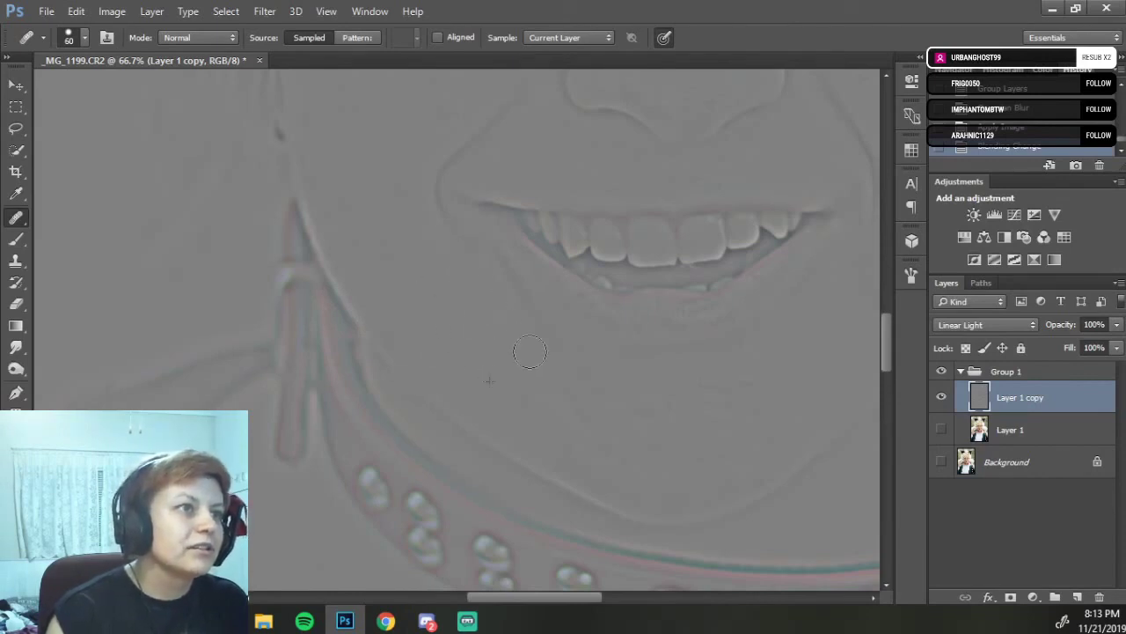
Heal uneven texture below the mouth corner and on the chin of Layer 1 copy, sampling from the nearby cheek.
left_click(528, 352)
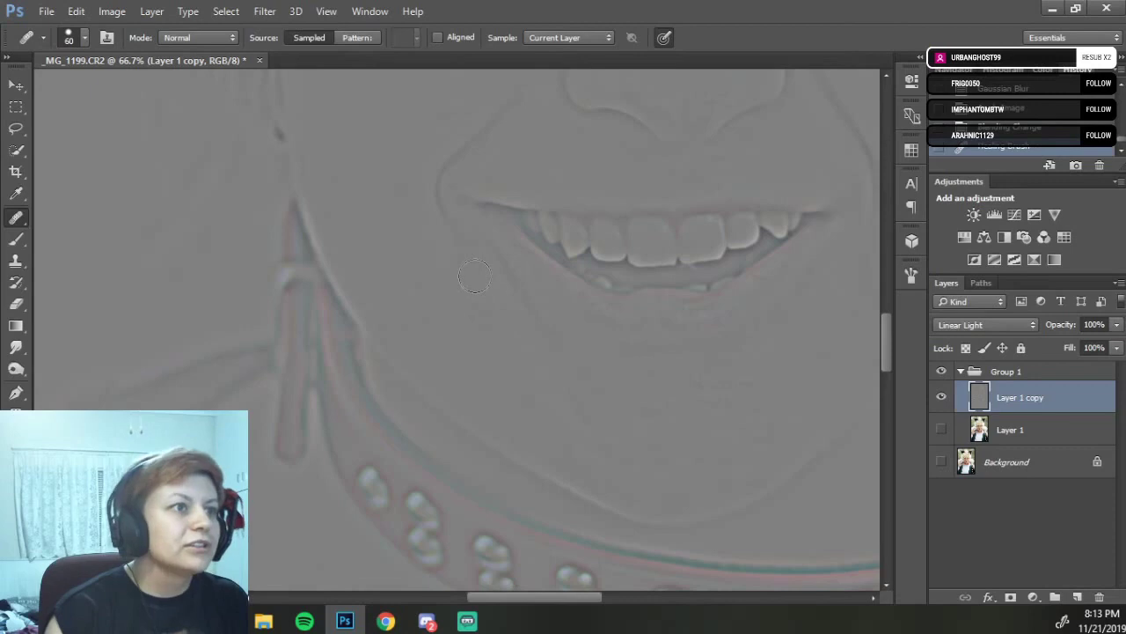
left_click(546, 426)
left_click_drag(566, 425, 591, 438)
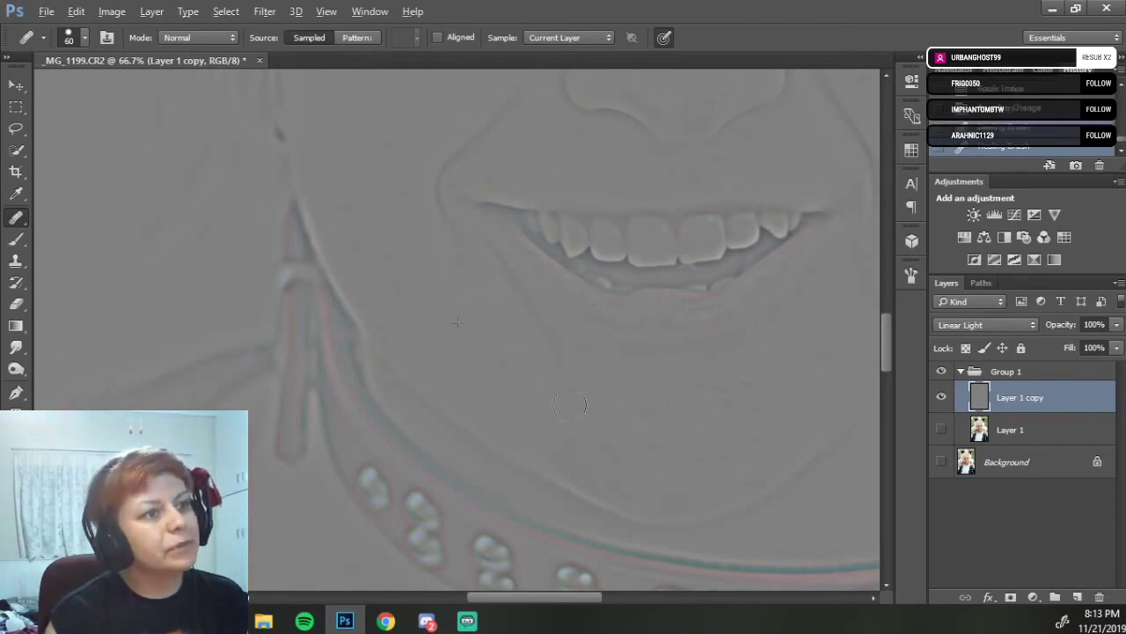
left_click(490, 367, "alt")
left_click(538, 366)
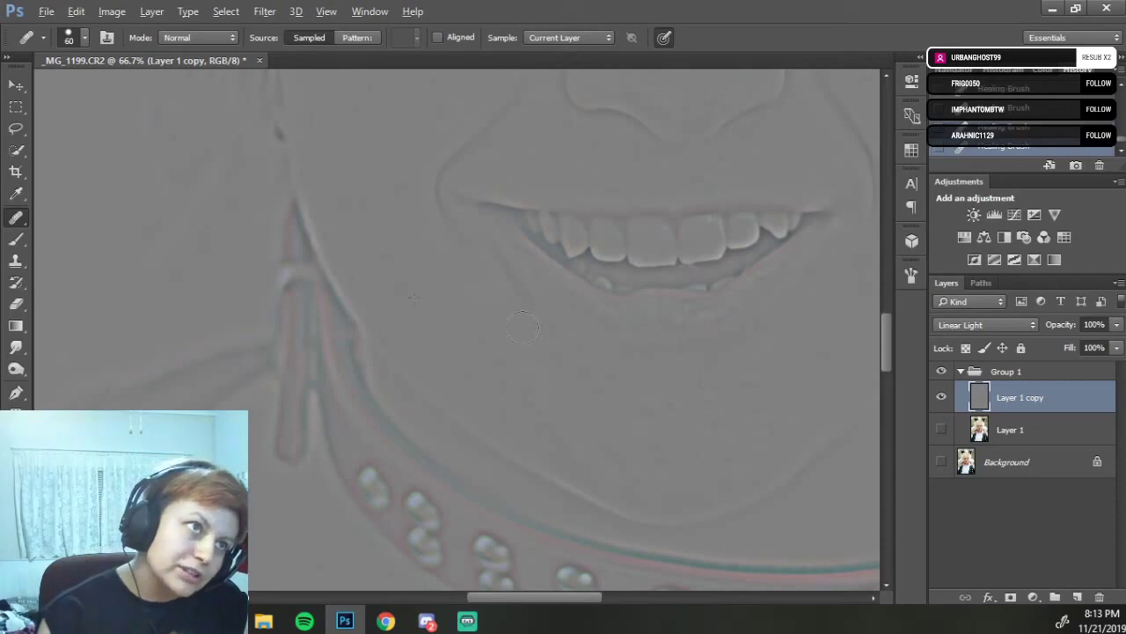
Sample smooth lower-cheek texture and heal the crease running down from the corner of the mouth on Layer 1 copy.
key("alt")
left_click(473, 354, "alt")
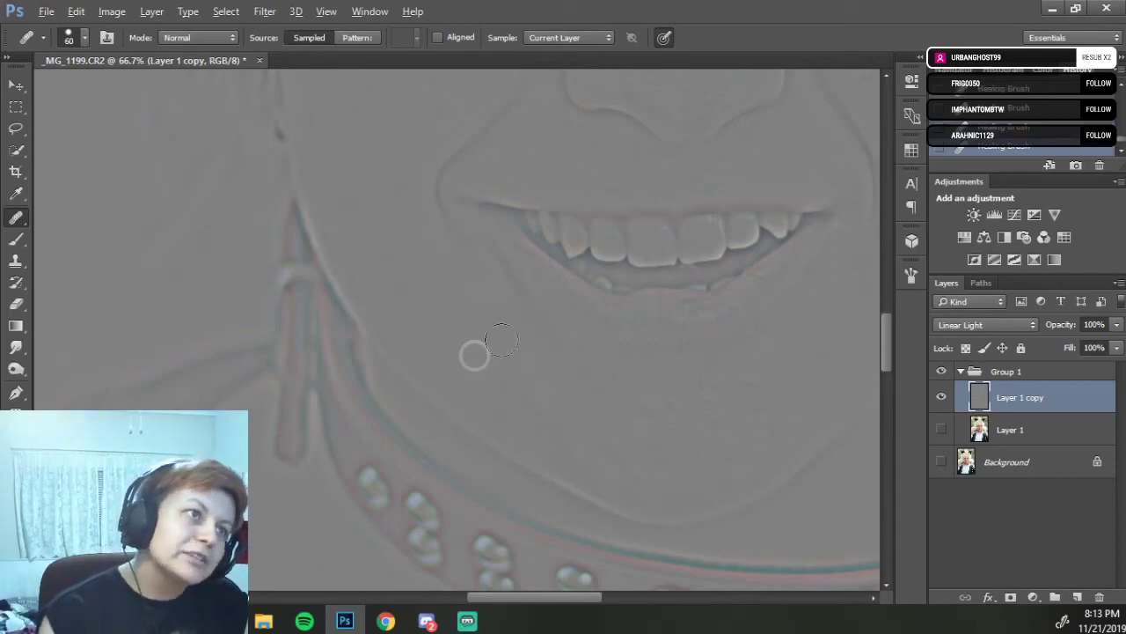
left_click(478, 349, "alt")
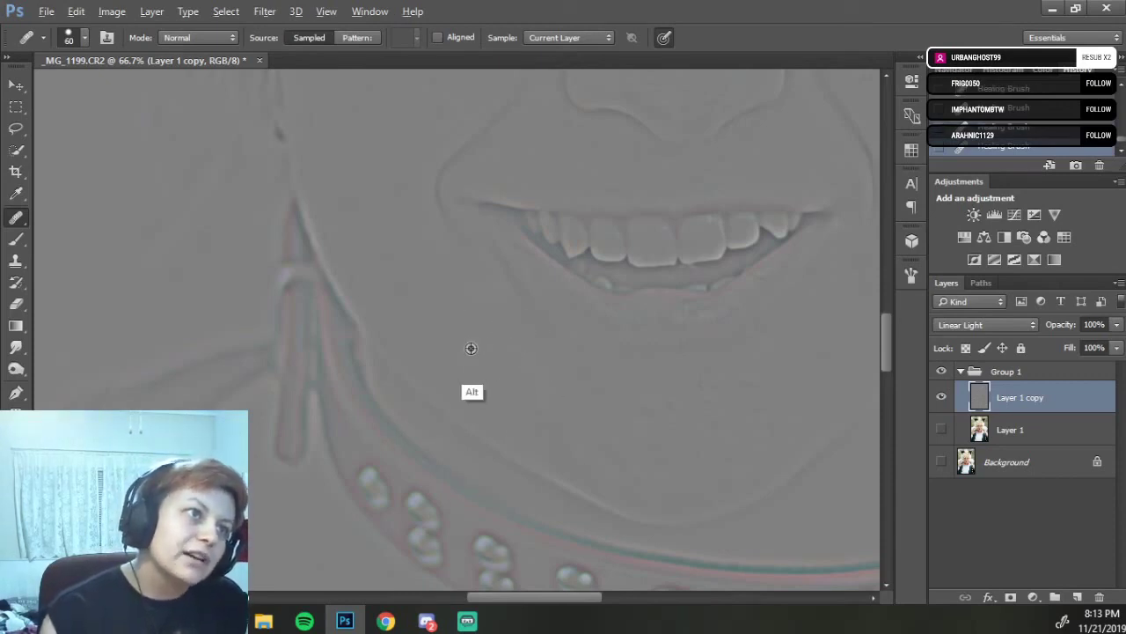
mouse_move(517, 320)
left_mouse_down()
mouse_move(482, 260)
mouse_move(497, 283)
left_mouse_up()
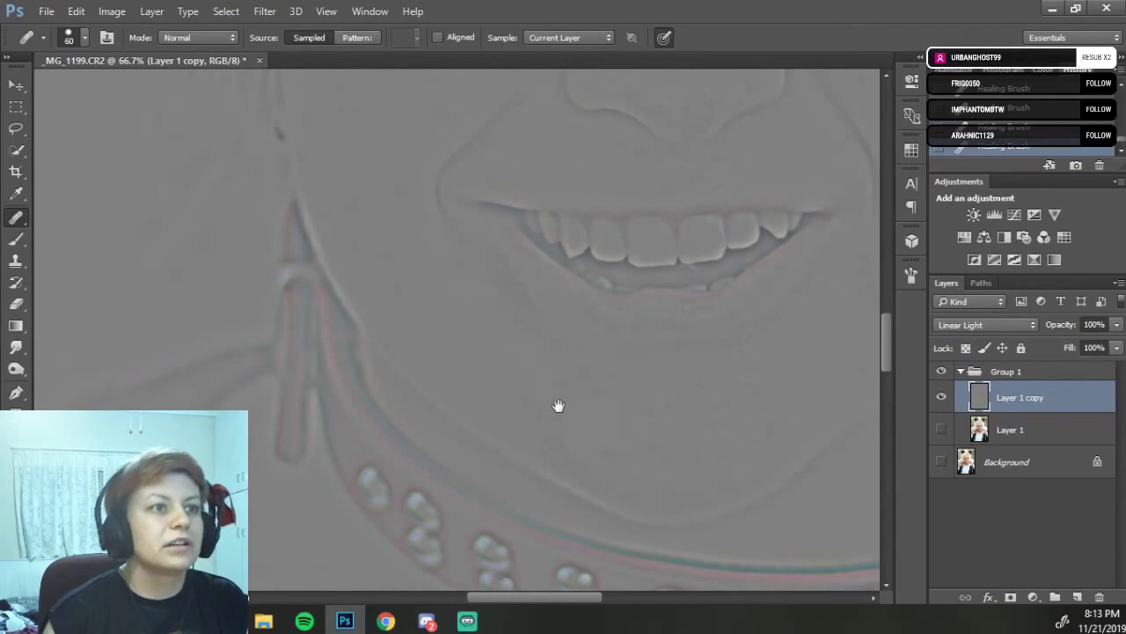
left_click_drag(558, 408, 486, 364)
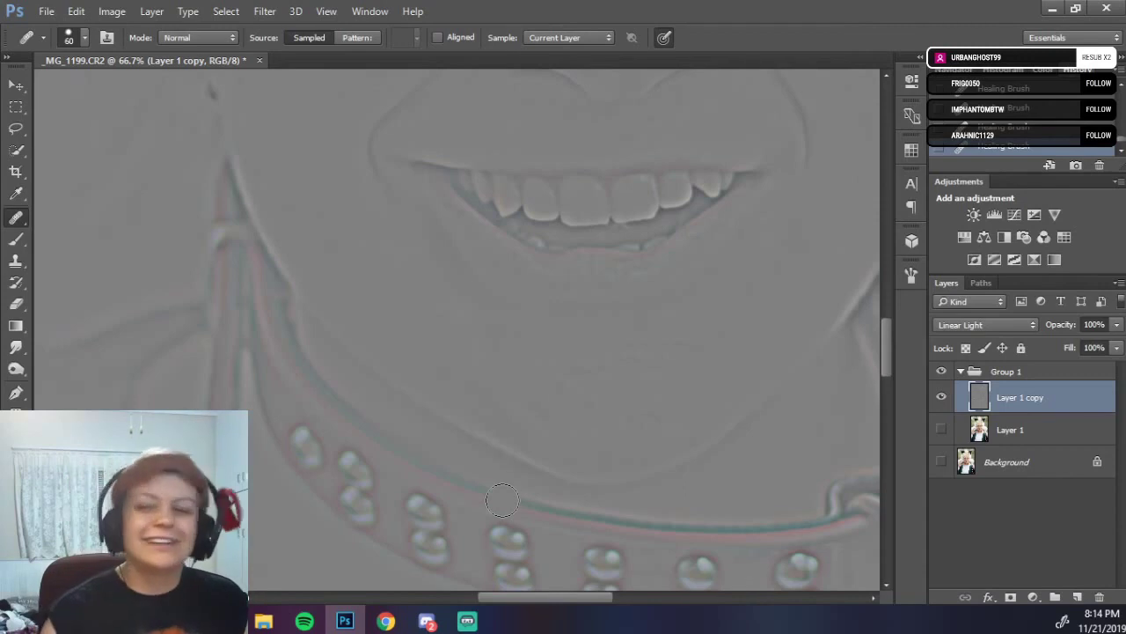
Sample smooth chin texture and heal the uneven area beside it on Layer 1 copy.
left_click_drag(486, 311, 376, 327)
left_click_drag(671, 327, 824, 533)
left_click_drag(467, 334, 558, 438)
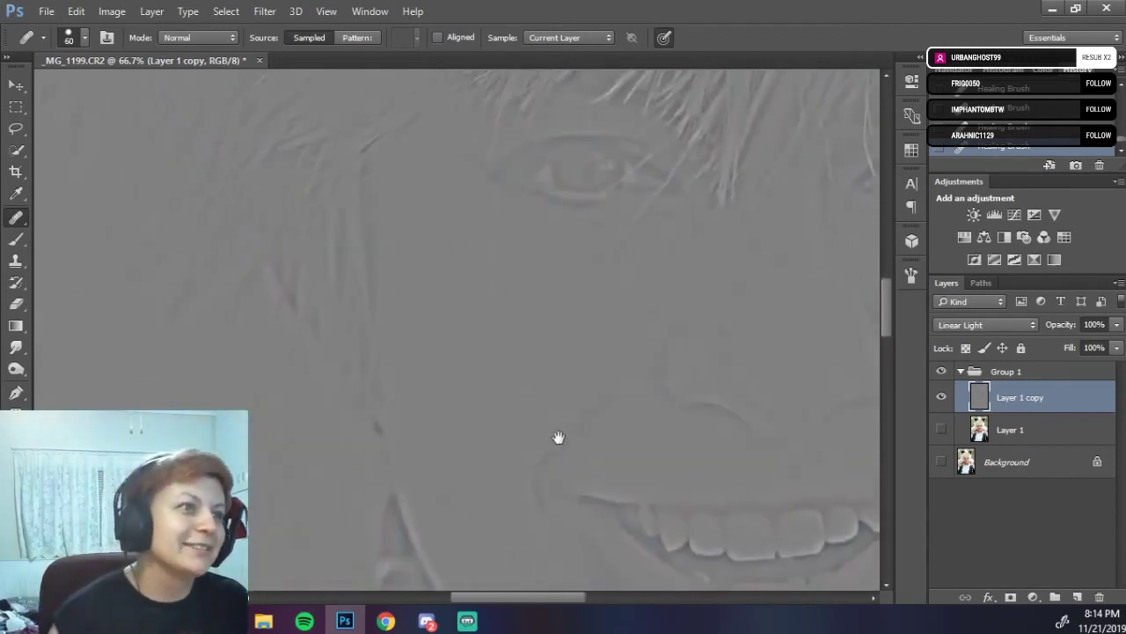
left_click_drag(477, 327, 346, 154)
scroll(481, 405, "down", 5)
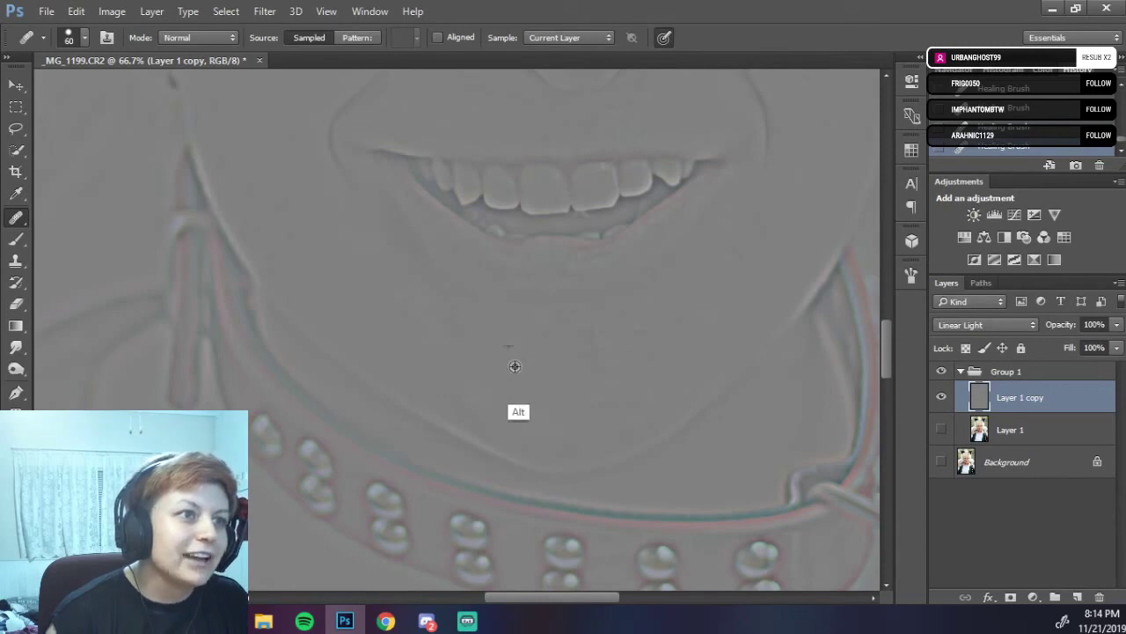
left_click(579, 393, "alt")
left_click(613, 387)
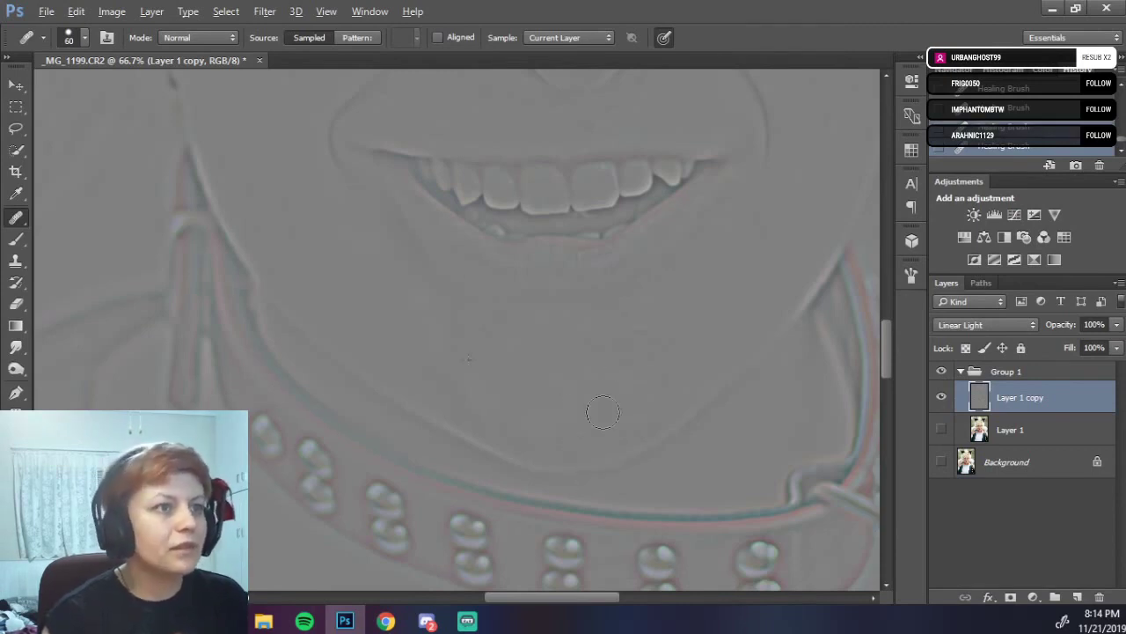
Resample clean texture around the lower chin and heal the remaining rough spots on Layer 1 copy.
key("alt")
left_click(582, 415, "alt")
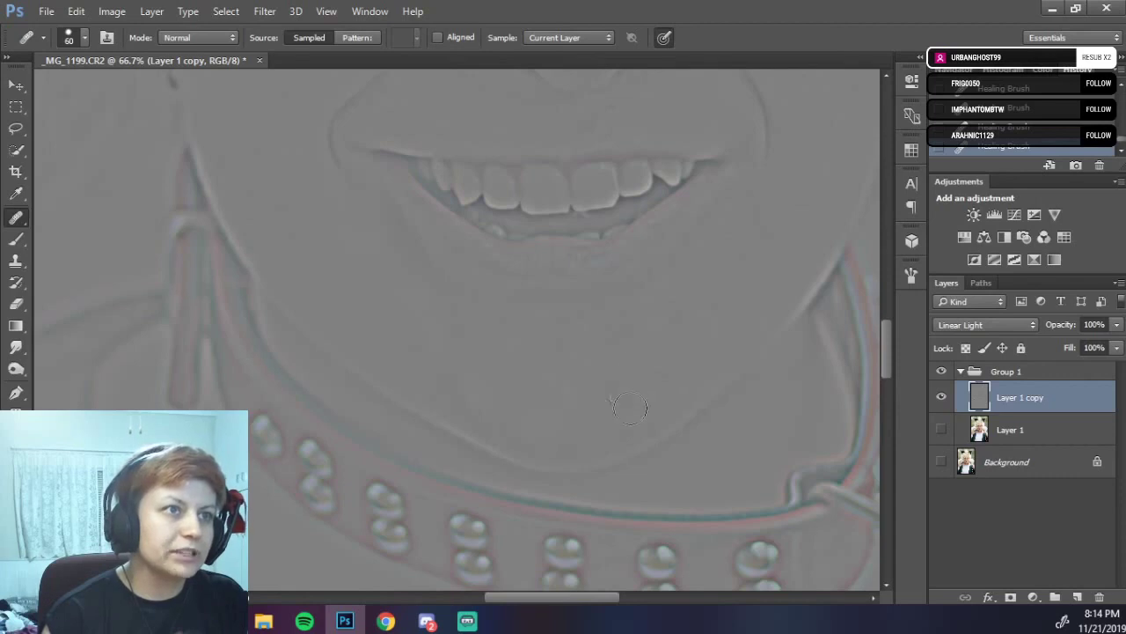
key("alt")
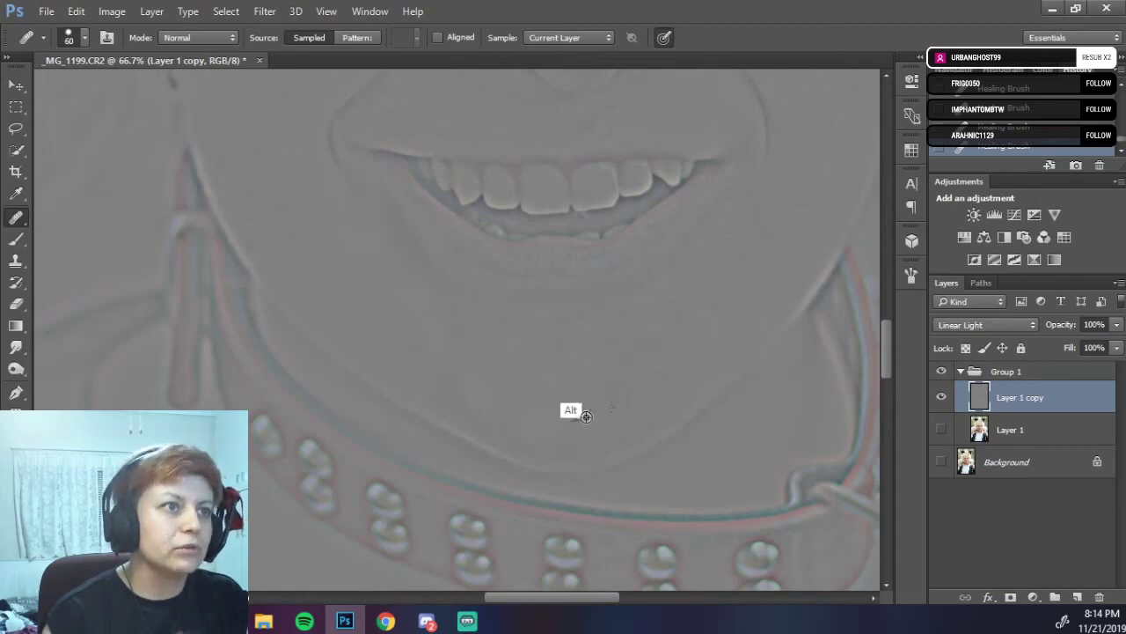
left_click(587, 415, "alt")
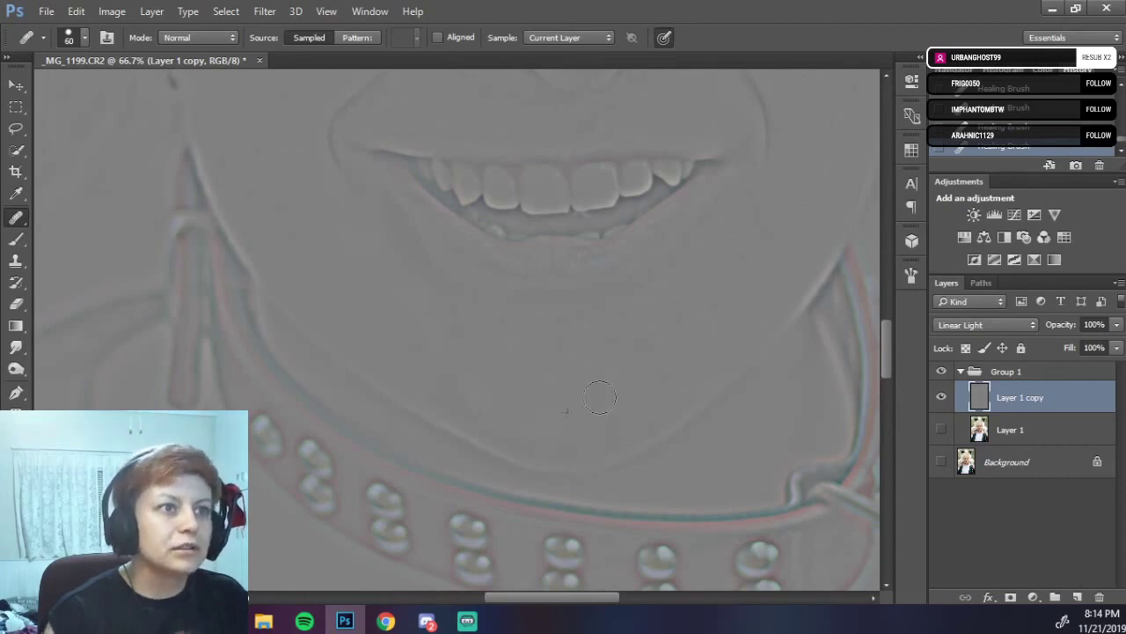
key("alt")
left_click(524, 334, "alt")
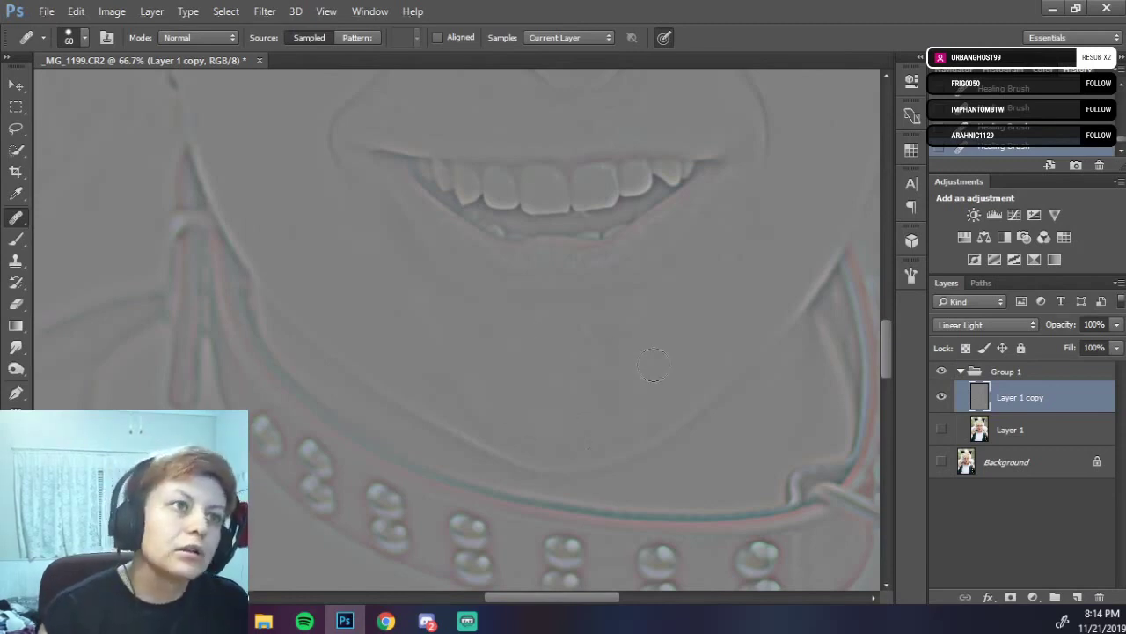
Heal the texture between the nostril and the smile line above the mouth corner, sampling from the adjacent upper lip.
mouse_move(640, 319)
left_mouse_down()
mouse_move(594, 350)
mouse_move(591, 274)
left_mouse_up()
left_click_drag(729, 264, 709, 407)
left_click_drag(660, 354, 625, 475)
left_click_drag(648, 316, 707, 372)
left_click(638, 378, "alt")
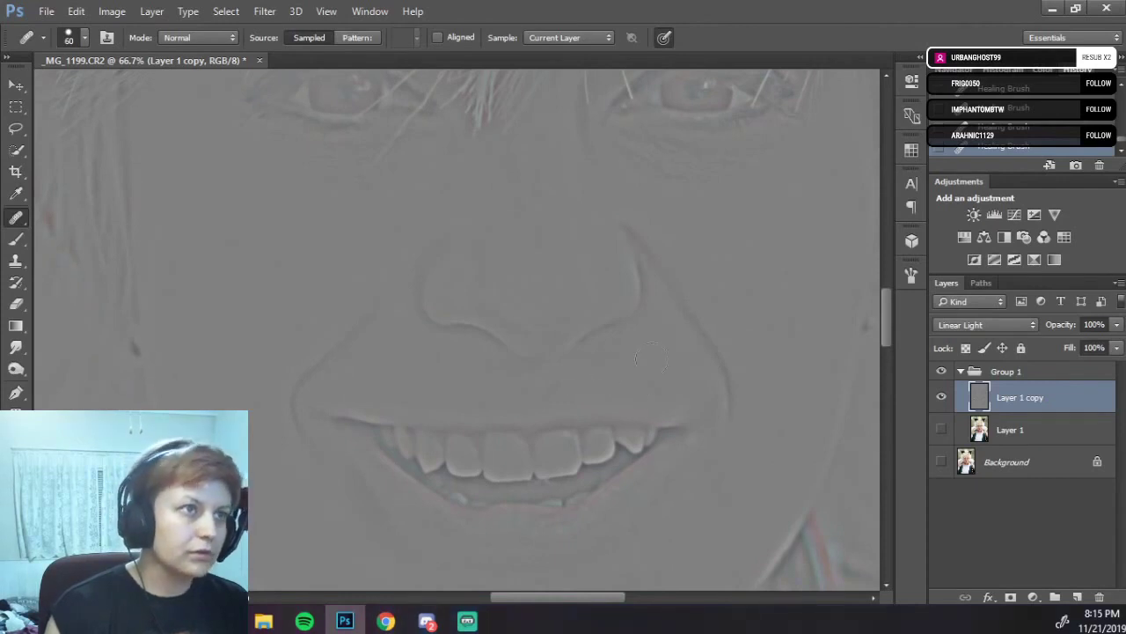
left_click_drag(641, 358, 681, 410)
Sample clean texture on the bridge of the nose and heal the nose area on Layer 1 copy.
key("ctrl+plus")
mouse_move(588, 231)
left_mouse_down()
mouse_move(582, 281)
mouse_move(568, 285)
left_mouse_up()
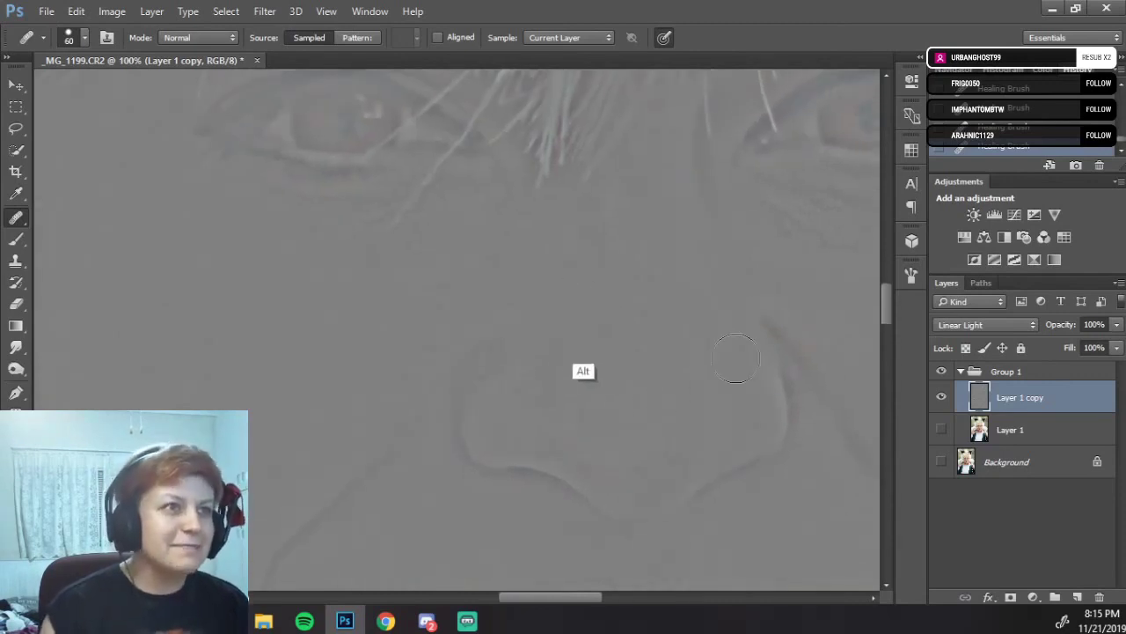
left_click(582, 307, "alt")
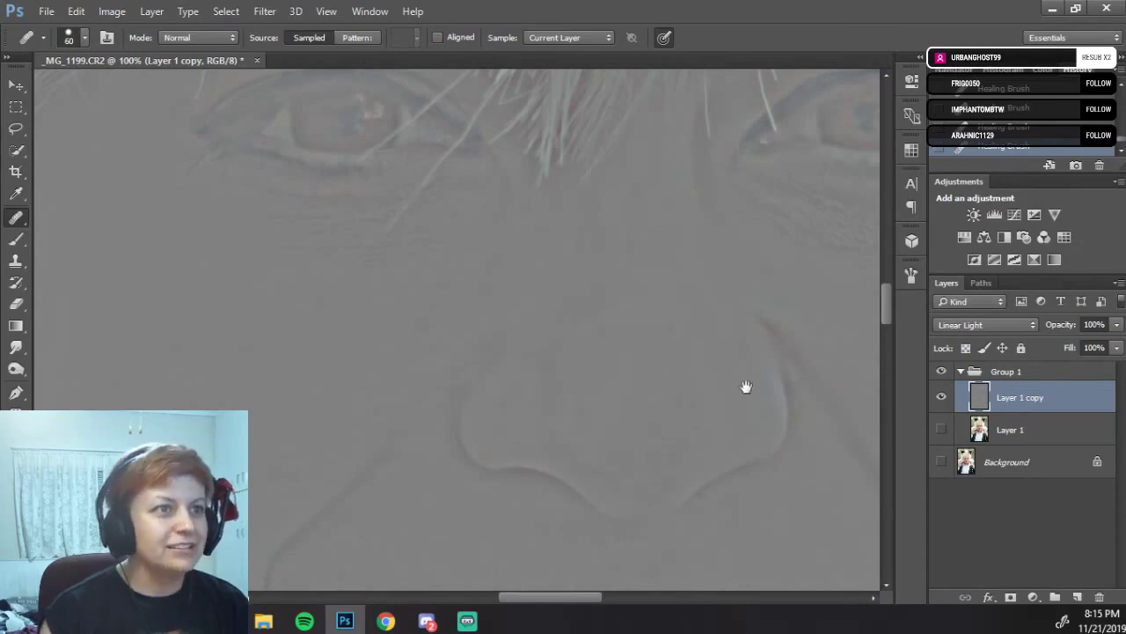
left_click_drag(649, 360, 619, 346)
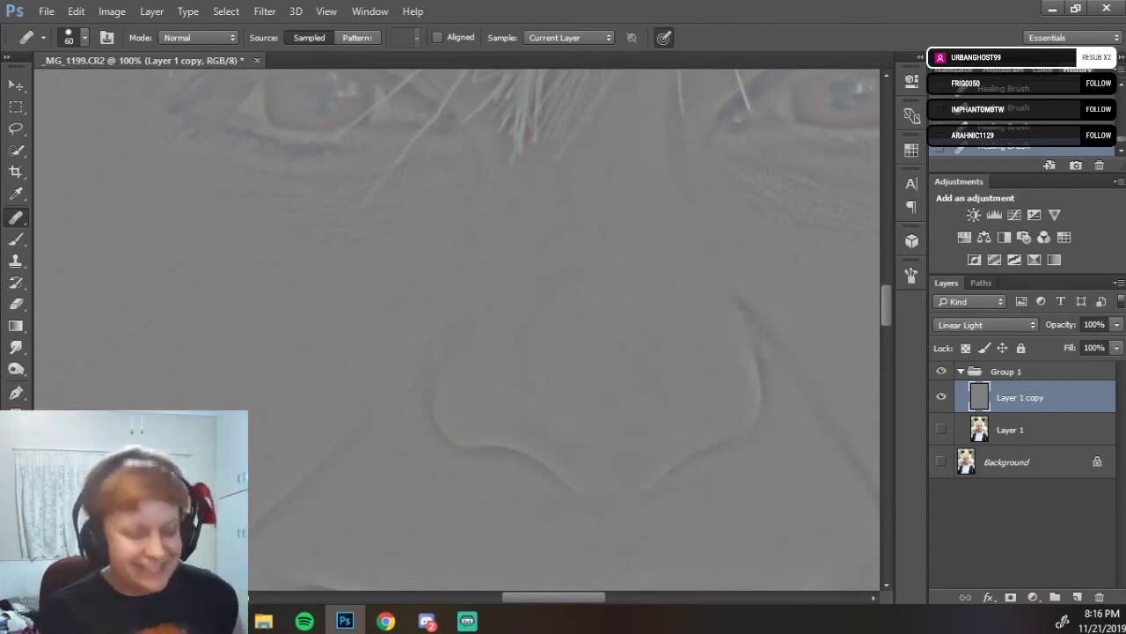
left_click_drag(425, 272, 490, 297)
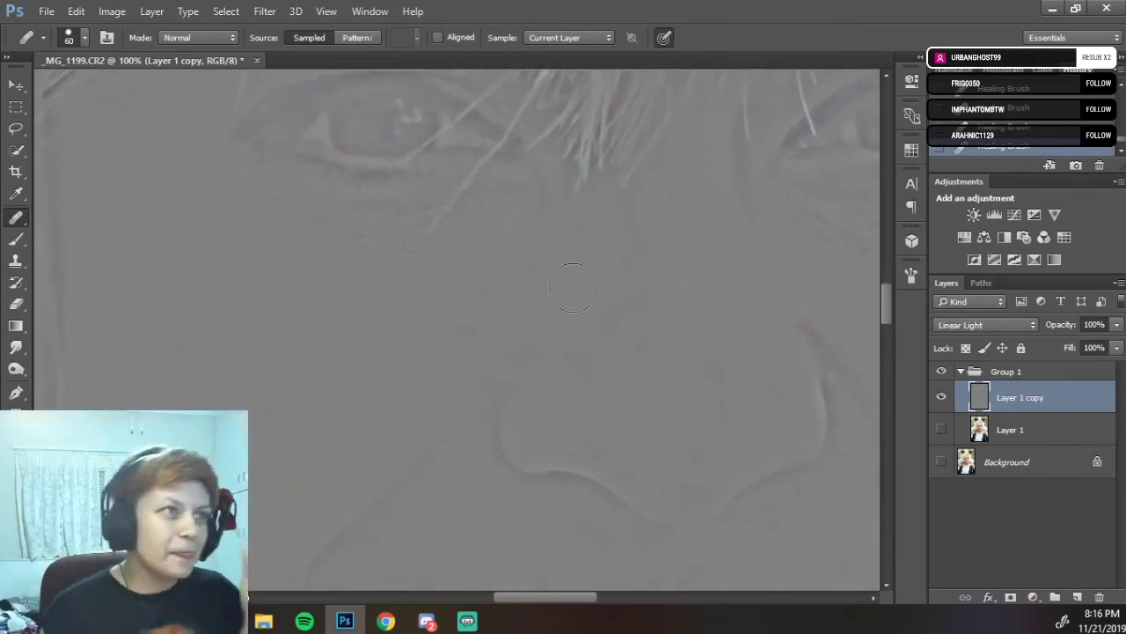
Sample smooth texture on the outer cheek below the eye near the earring and heal the surrounding cheek.
left_click_drag(607, 371, 309, 317)
left_click_drag(411, 317, 318, 302)
left_click_drag(516, 331, 833, 325)
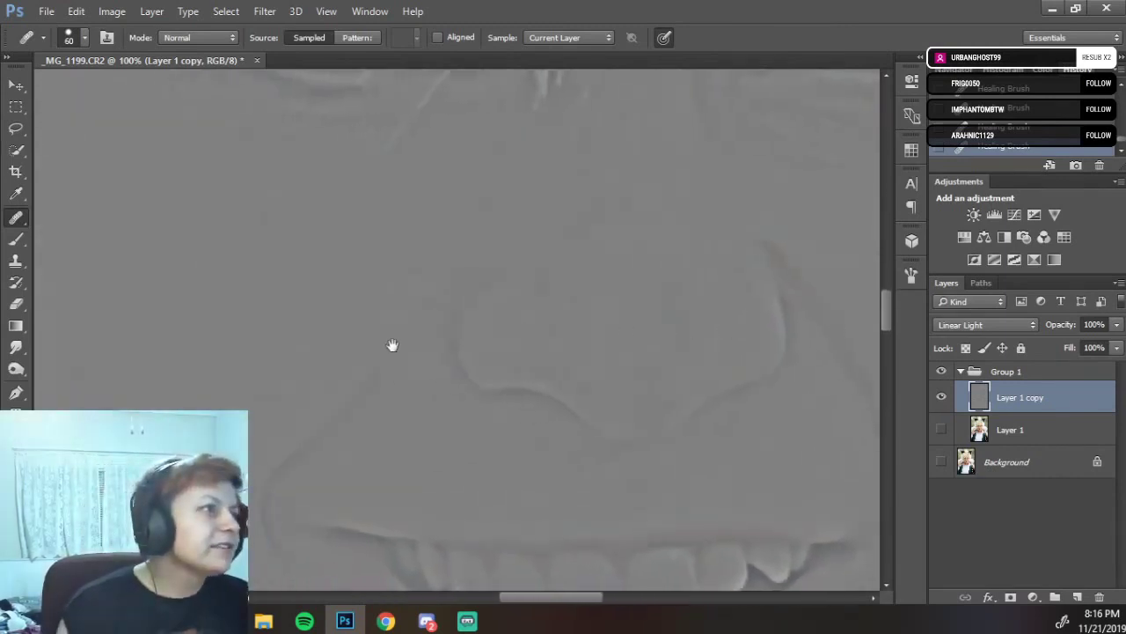
left_click_drag(504, 346, 470, 302)
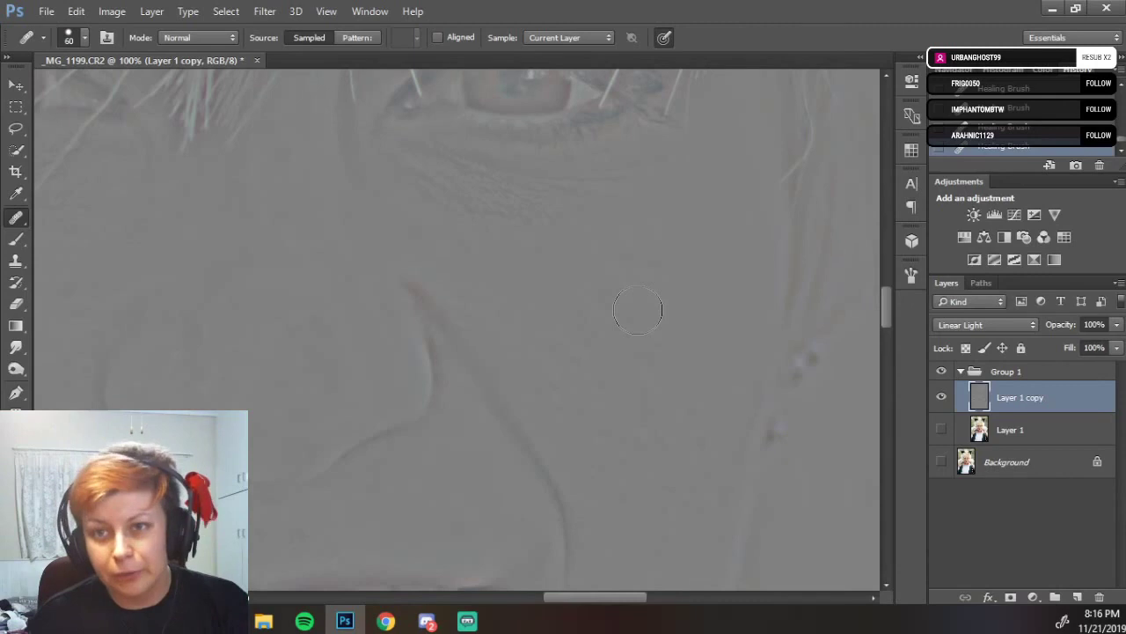
left_click_drag(665, 280, 628, 323)
left_click(657, 307, "alt")
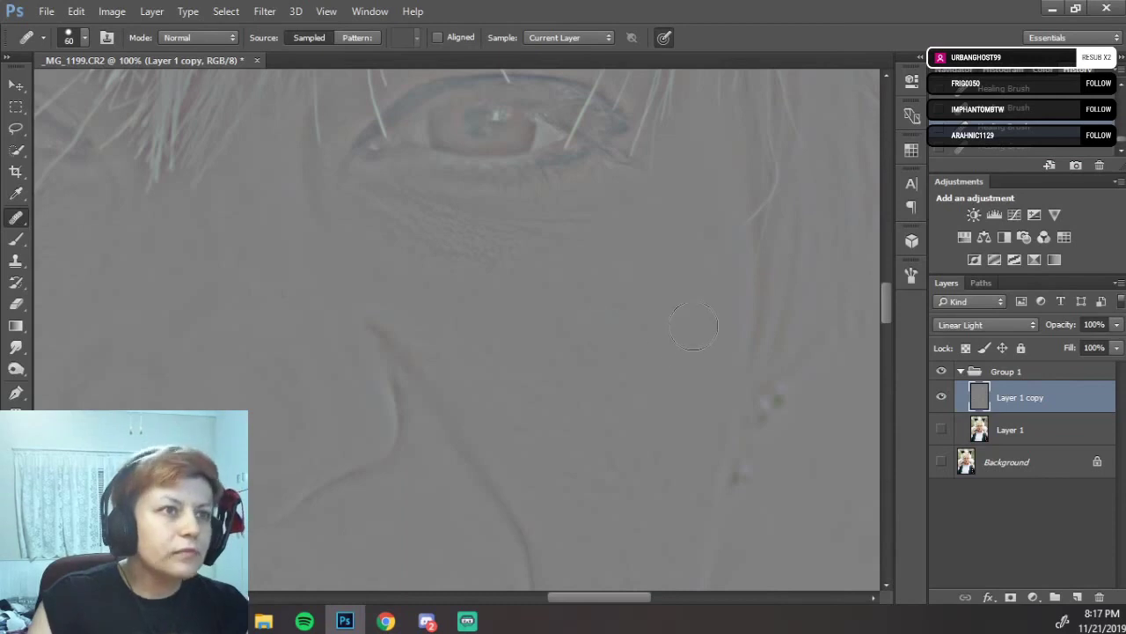
mouse_move(611, 377)
left_mouse_down()
mouse_move(613, 342)
mouse_move(589, 401)
mouse_move(667, 391)
mouse_move(676, 373)
left_mouse_up()
left_click_drag(628, 329, 578, 297)
mouse_move(644, 395)
left_mouse_down()
mouse_move(638, 435)
mouse_move(665, 403)
left_mouse_up()
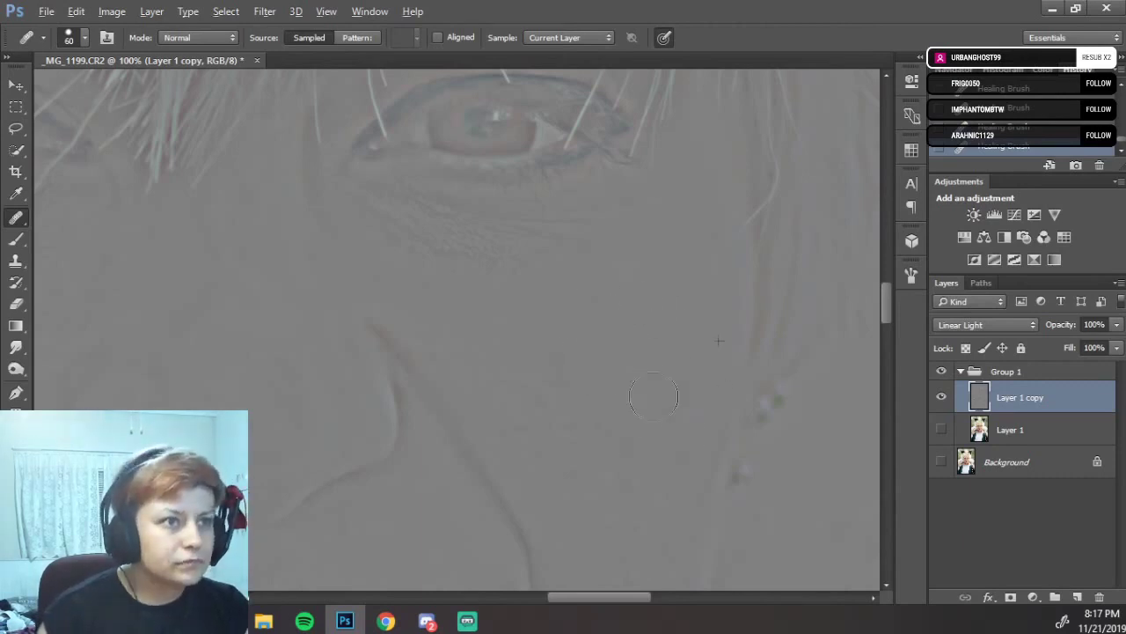
Heal the middle of the cheek down toward the smile line, resampling from clean cheek texture.
mouse_move(682, 495)
left_mouse_down()
mouse_move(639, 449)
mouse_move(682, 406)
mouse_move(647, 462)
mouse_move(604, 458)
mouse_move(543, 400)
left_mouse_up()
left_click_drag(632, 487, 592, 414)
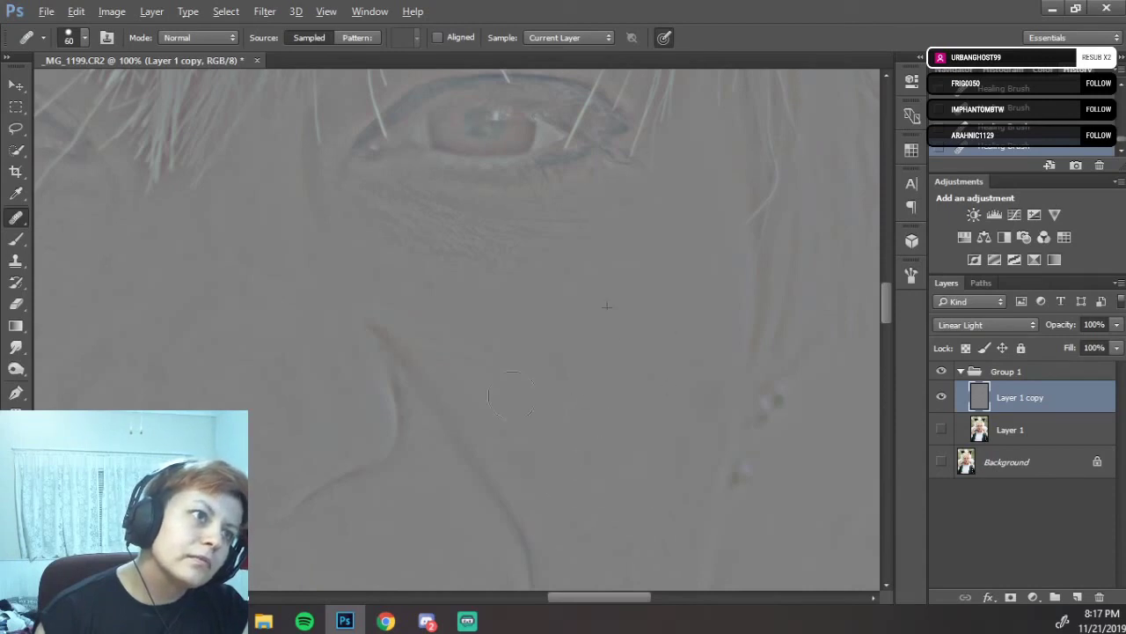
left_click_drag(605, 411, 555, 344)
left_click(546, 410, "alt")
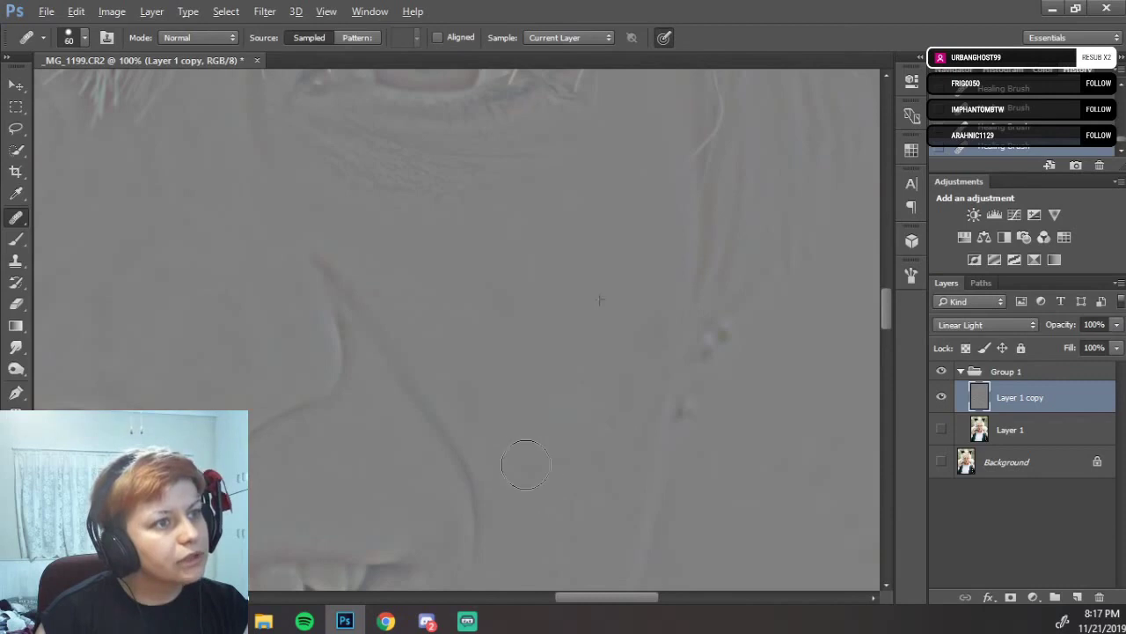
mouse_move(525, 464)
left_mouse_down()
mouse_move(531, 443)
mouse_move(586, 470)
mouse_move(545, 455)
mouse_move(561, 445)
left_mouse_up()
mouse_move(533, 409)
left_mouse_down()
mouse_move(591, 341)
mouse_move(575, 368)
mouse_move(607, 480)
mouse_move(571, 401)
left_mouse_up()
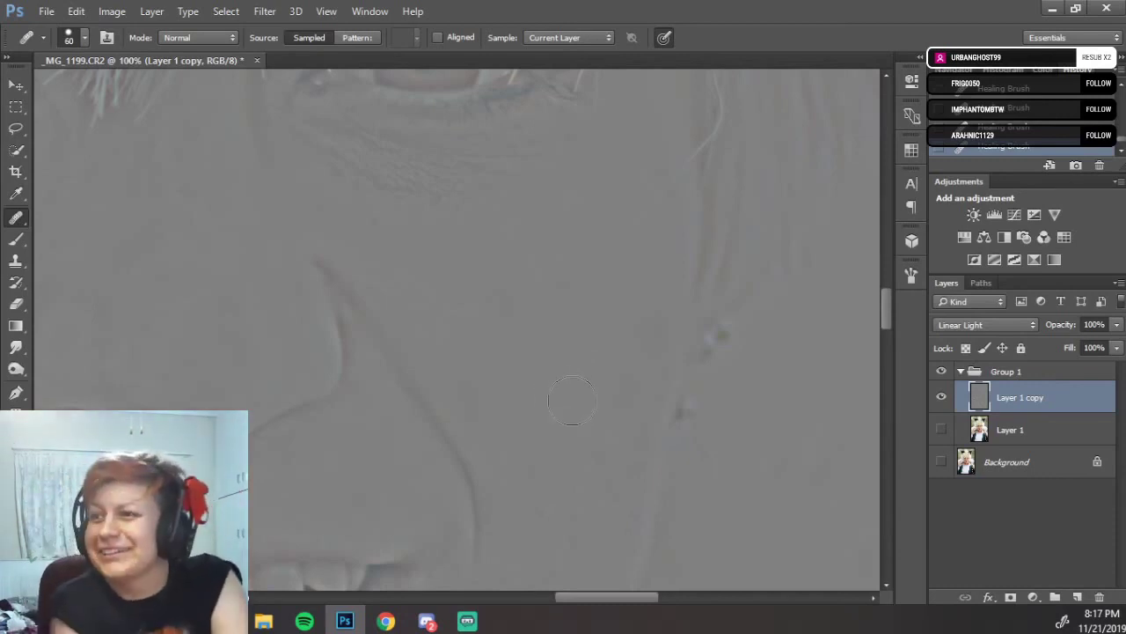
left_click_drag(572, 401, 572, 401)
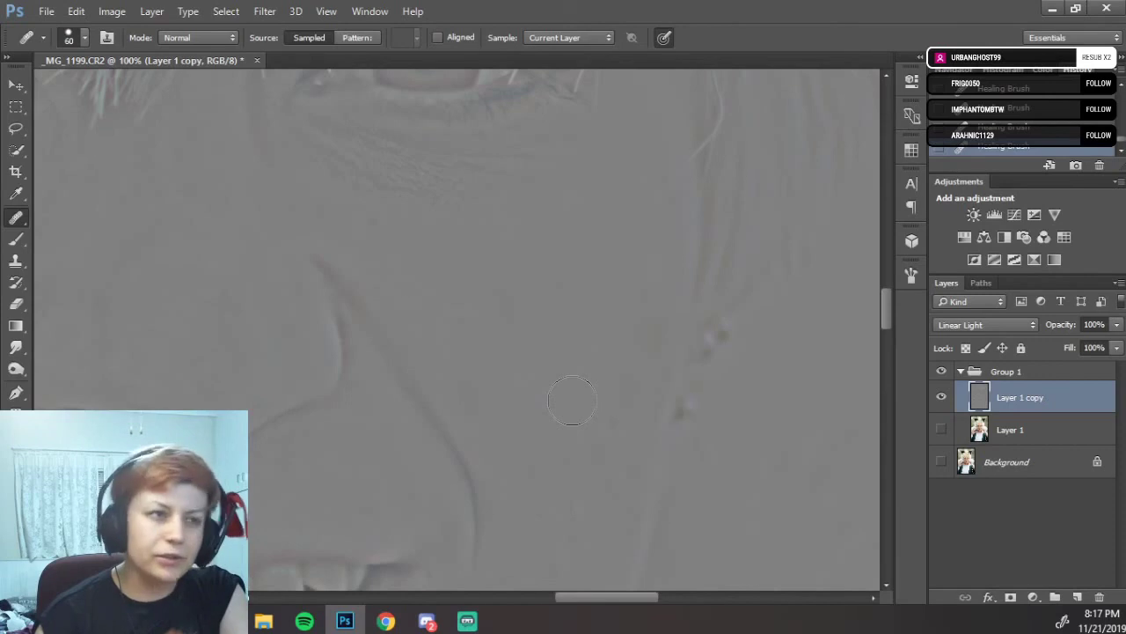
Resample cheek texture repeatedly and heal the spots between the smile line and the under-eye area.
left_click_drag(474, 356, 455, 330)
mouse_move(506, 377)
left_mouse_down()
mouse_move(504, 388)
mouse_move(526, 375)
left_mouse_up()
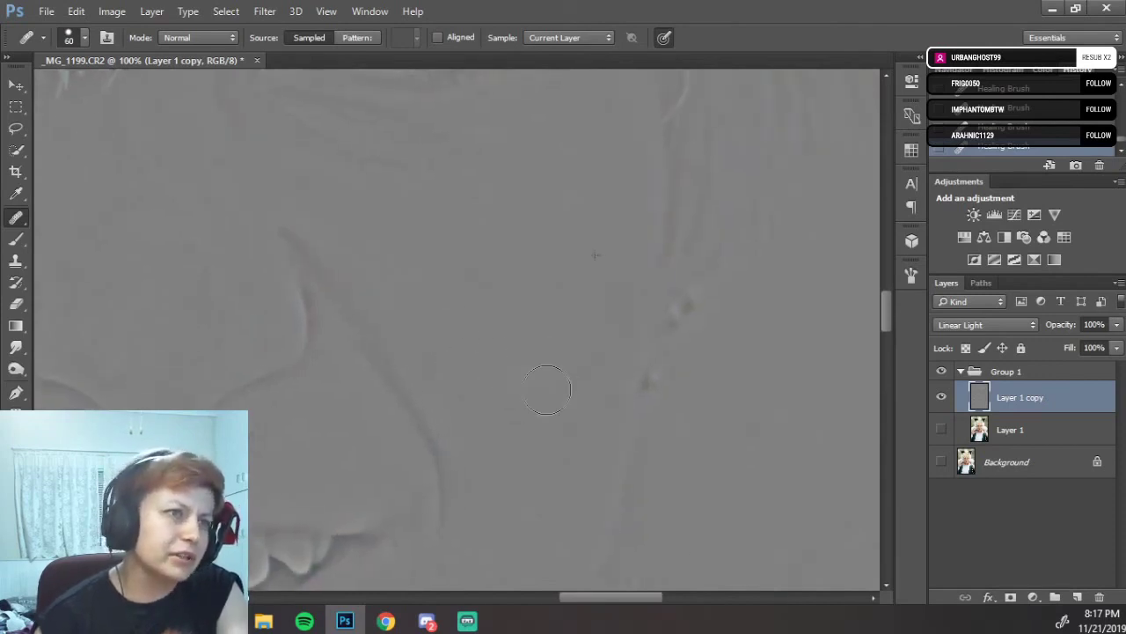
left_click(540, 384, "alt")
left_click(540, 382, "alt")
left_click(538, 376, "alt")
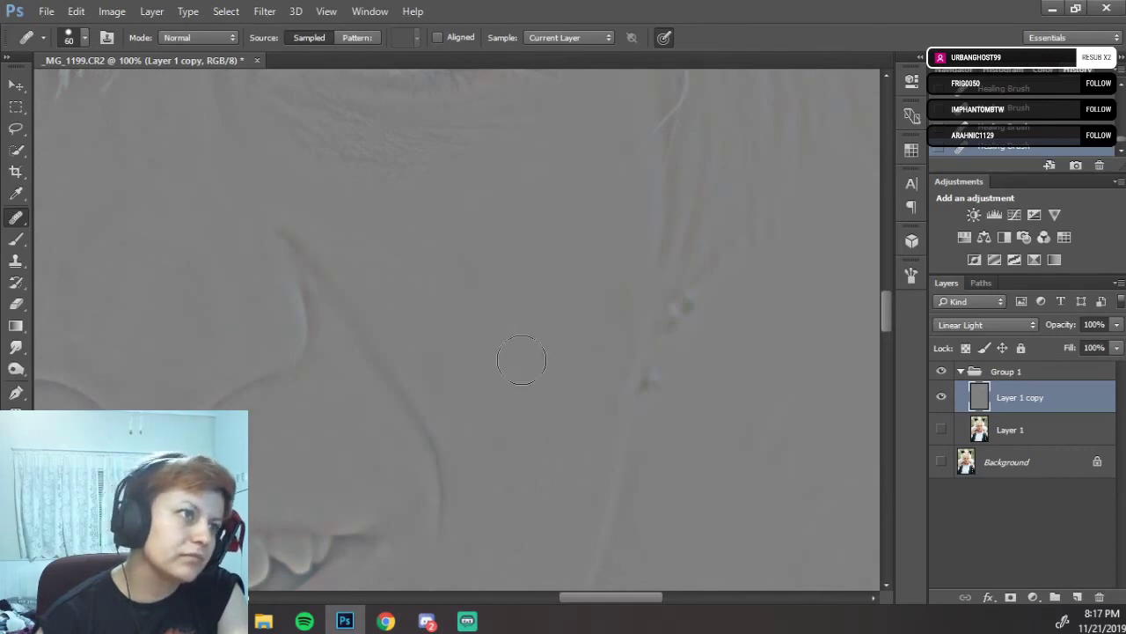
left_click_drag(512, 337, 586, 438)
left_click(575, 409, "alt")
left_click(556, 374, "alt")
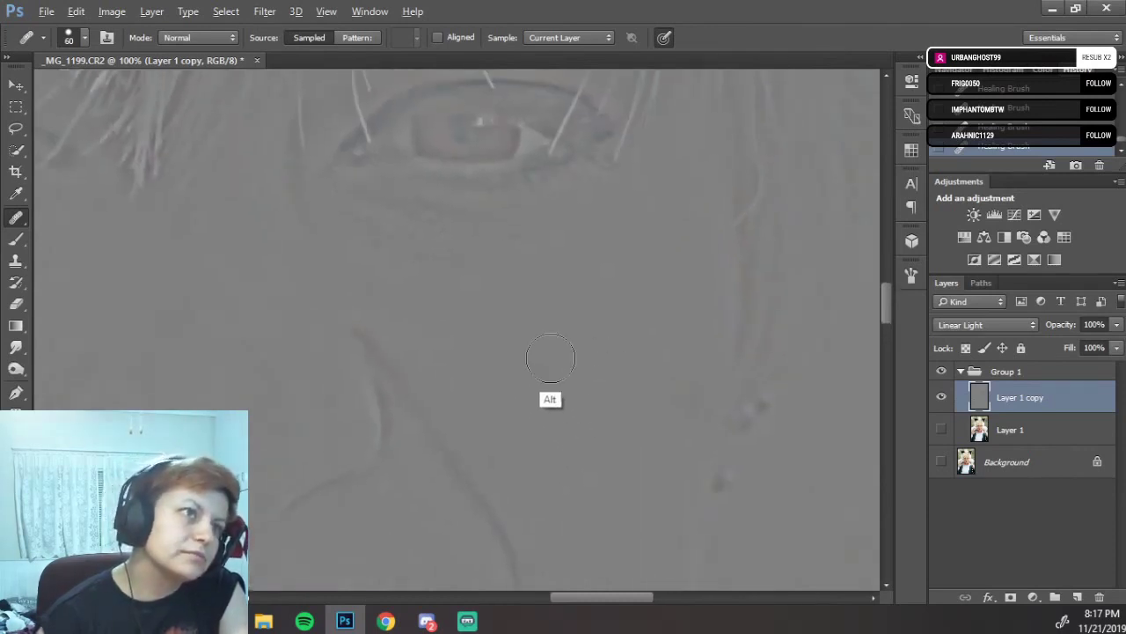
left_click(541, 379, "alt")
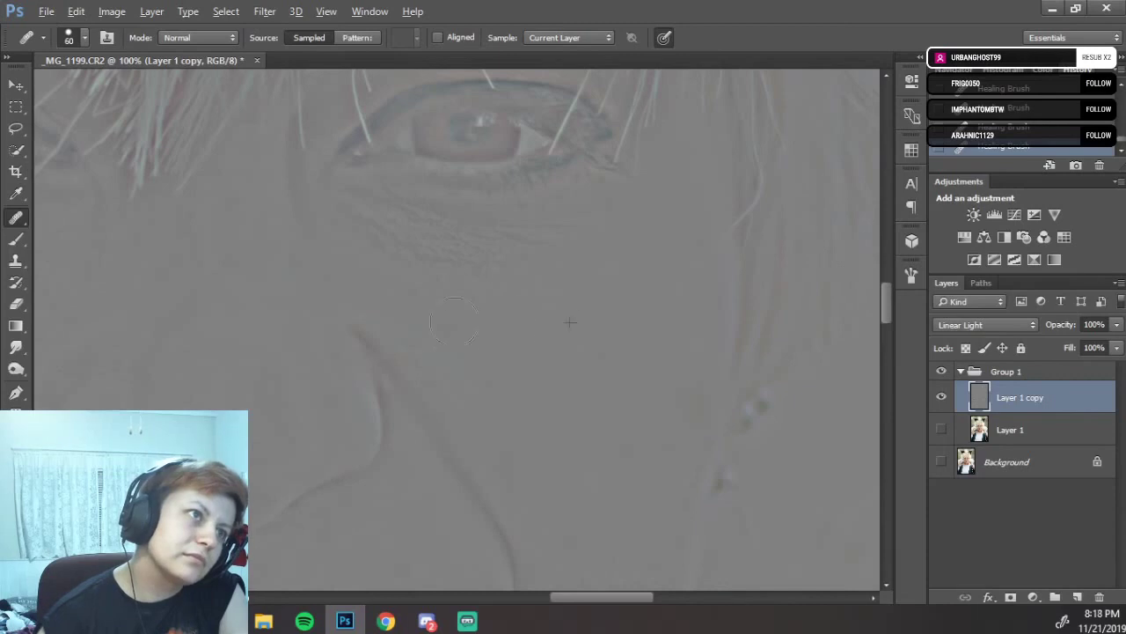
Make Layer 1 visible beneath Layer 1 copy to see the eye area in full colour.
left_click_drag(573, 367, 491, 375)
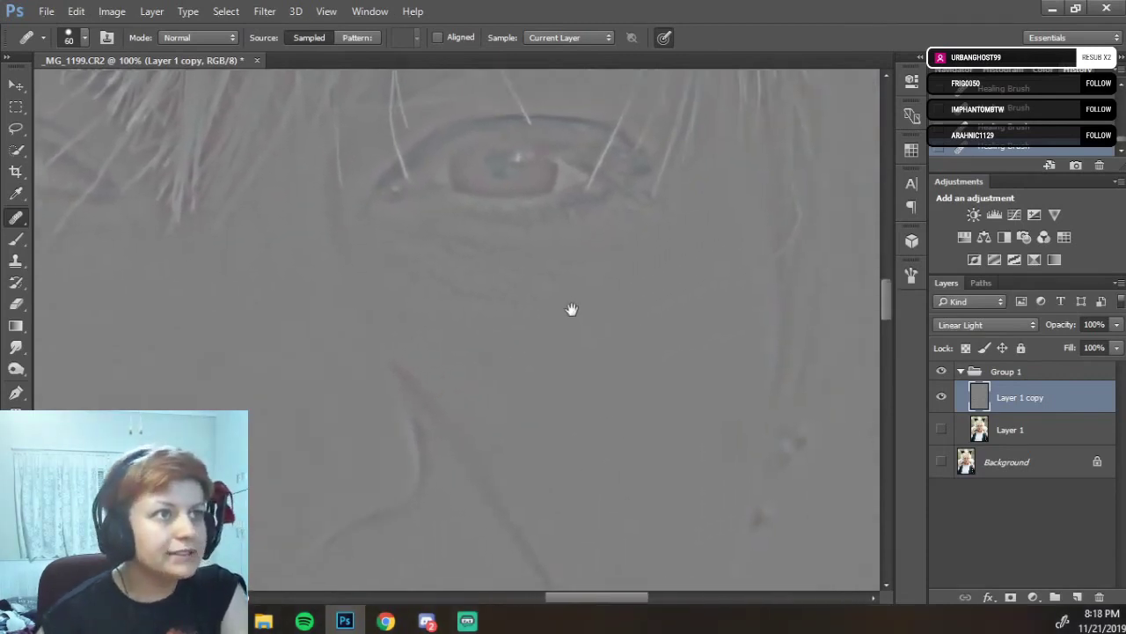
left_click_drag(571, 307, 543, 364)
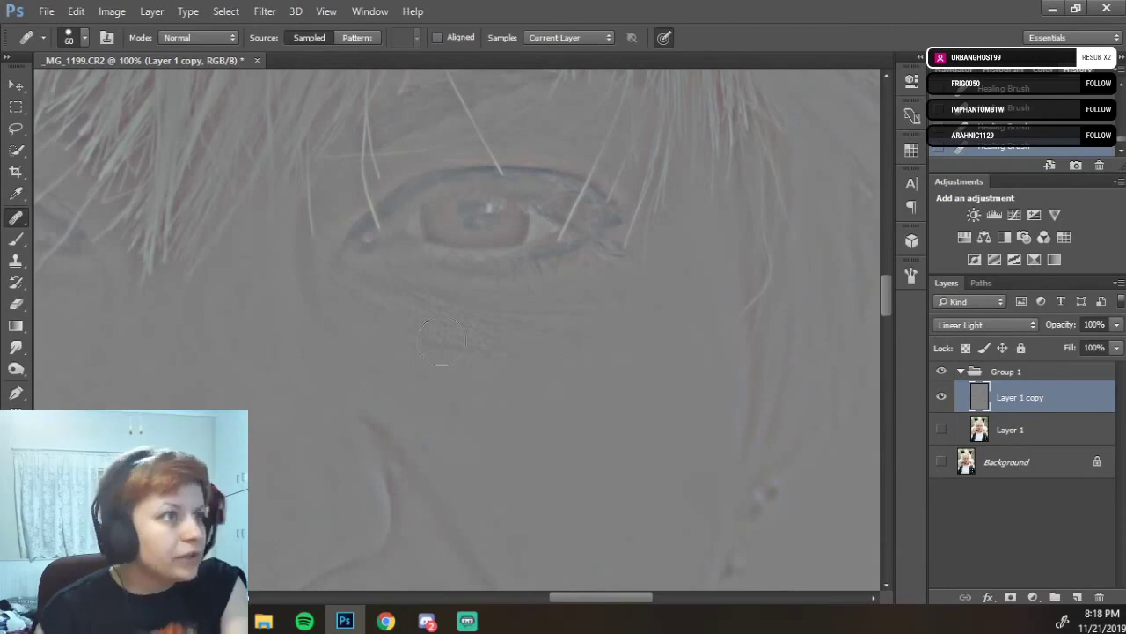
left_click(941, 429)
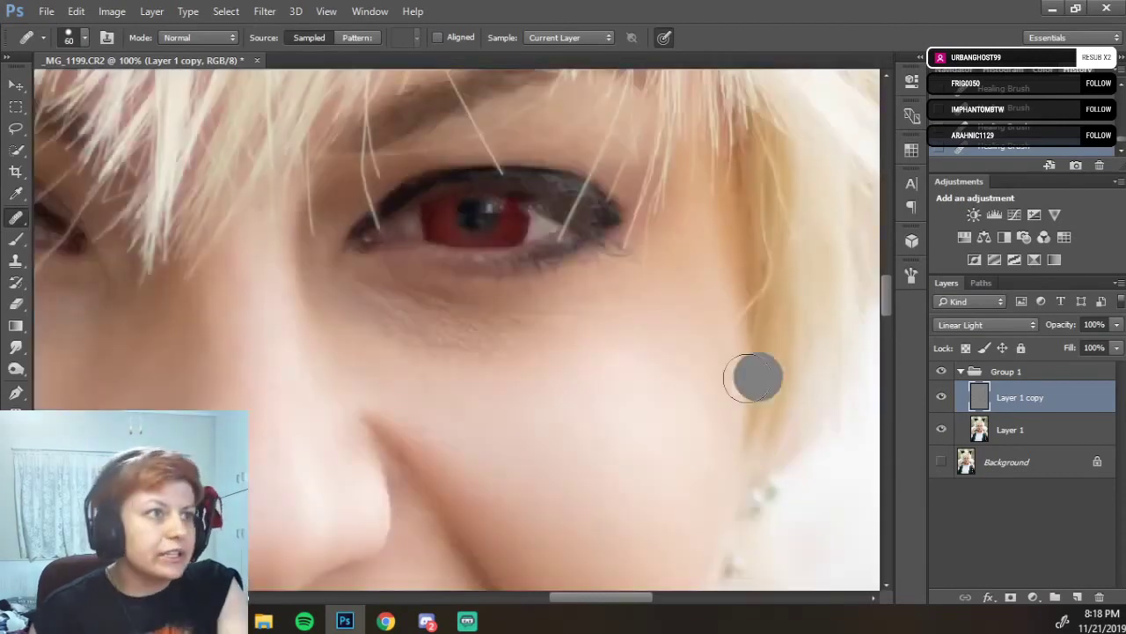
Sample smooth cheek texture below the eye's outer corner and check the Healing Brush settings.
left_click_drag(616, 402, 658, 452)
left_click(638, 439, "alt")
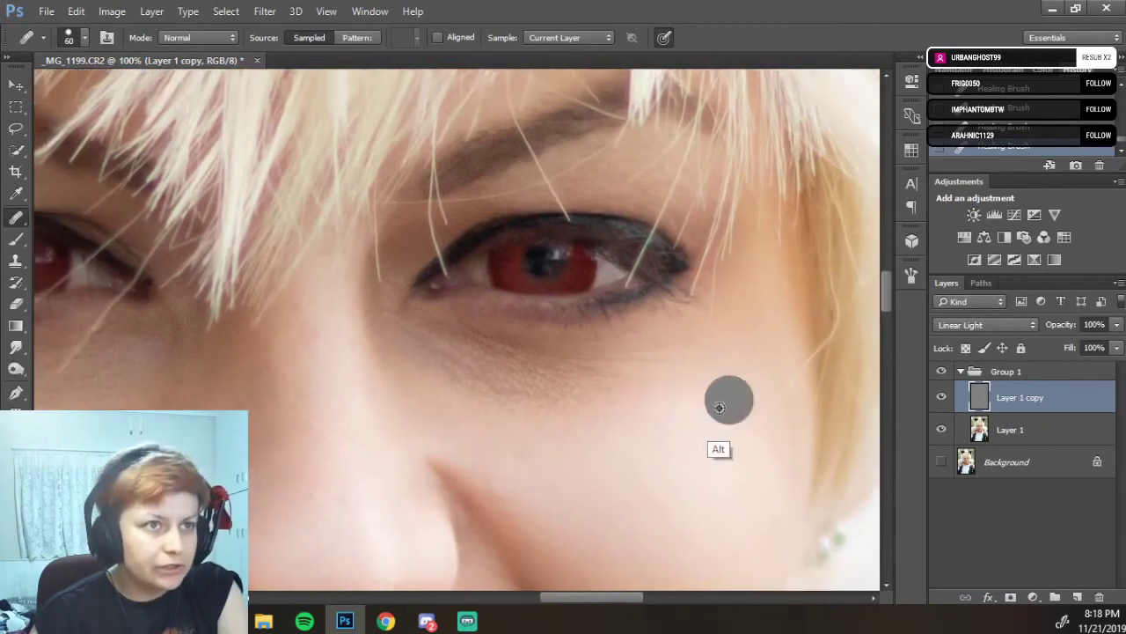
left_click(719, 405, "alt")
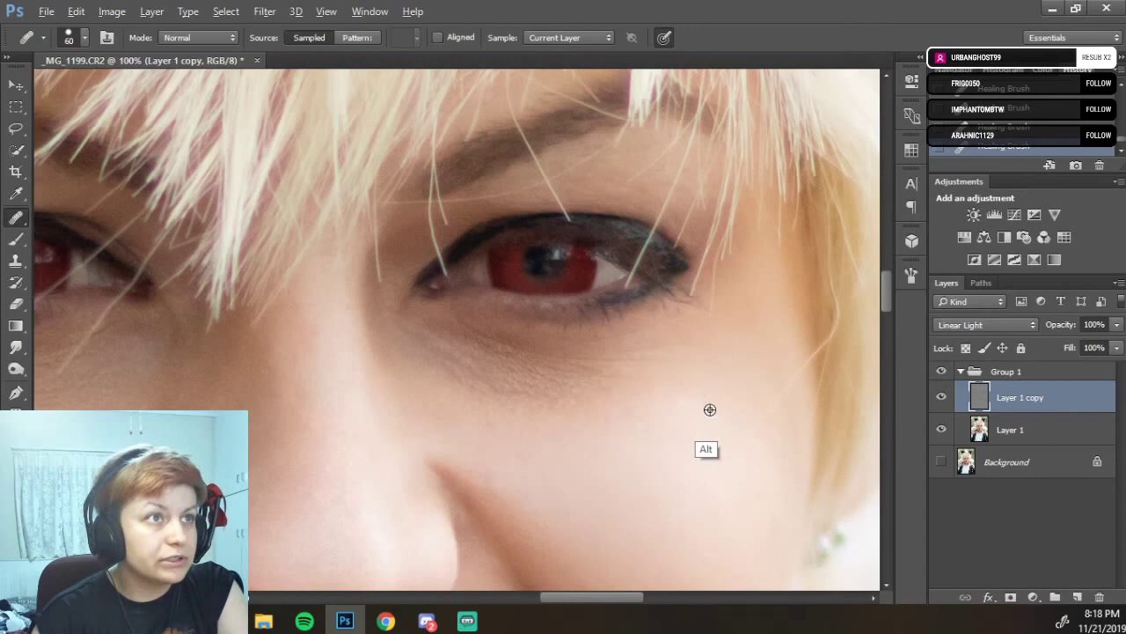
left_click(709, 405, "alt")
left_click(709, 400, "alt")
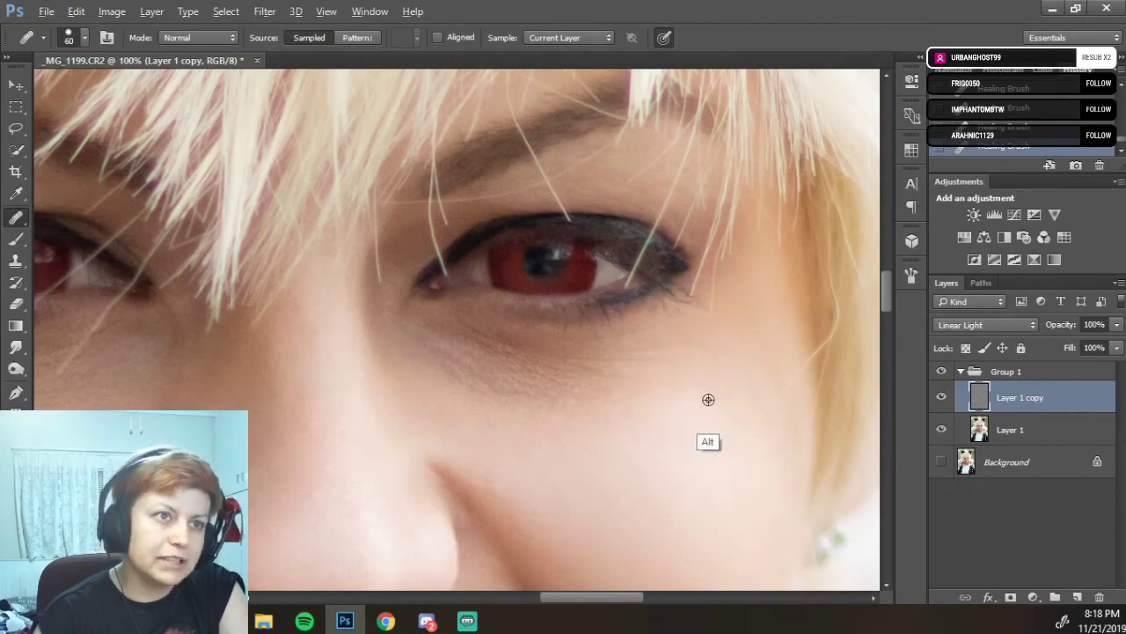
left_click(664, 384, "alt")
left_click(660, 352, "alt")
right_click(659, 352)
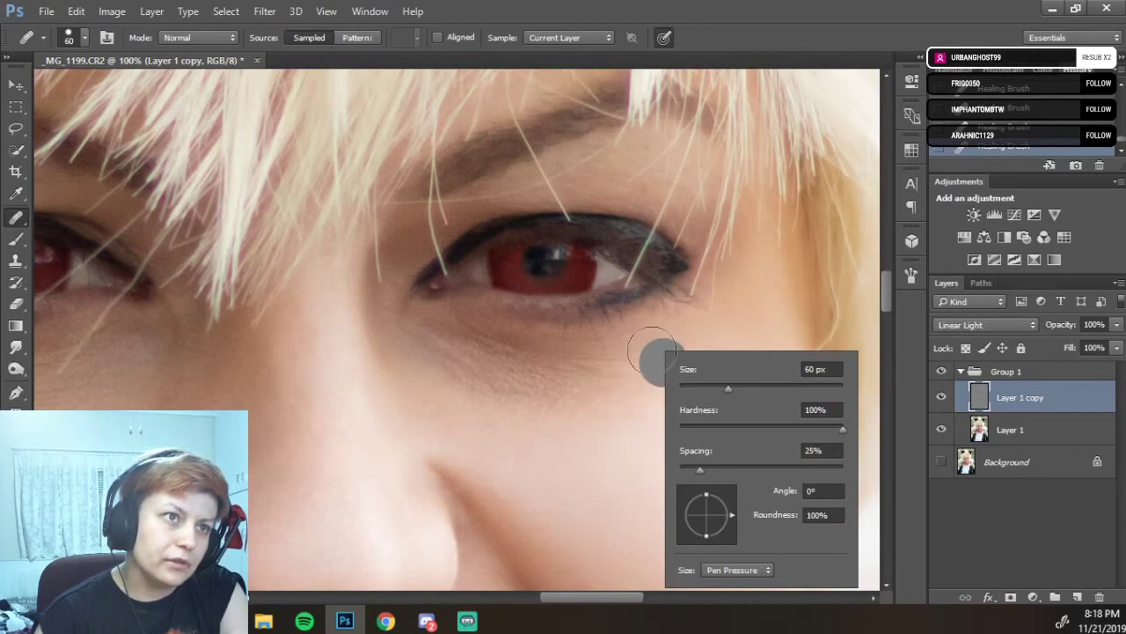
left_click(715, 321)
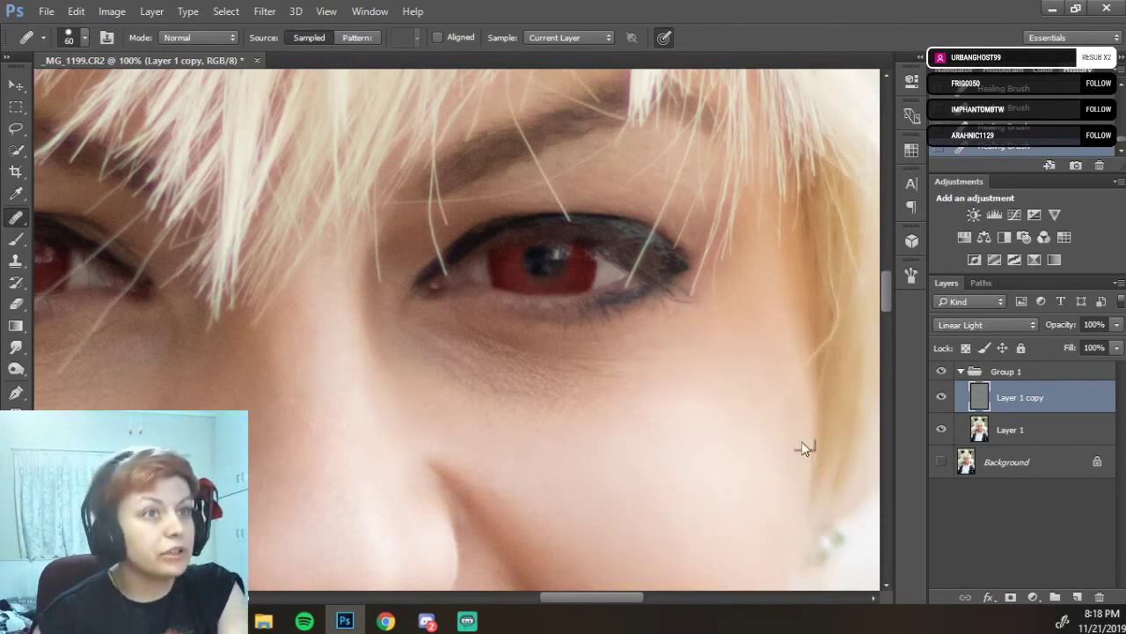
Sample nearby cheek texture and heal the under-eye wrinkles from the outer cheek toward the nose with the 60 px brush.
left_click(727, 388, "alt")
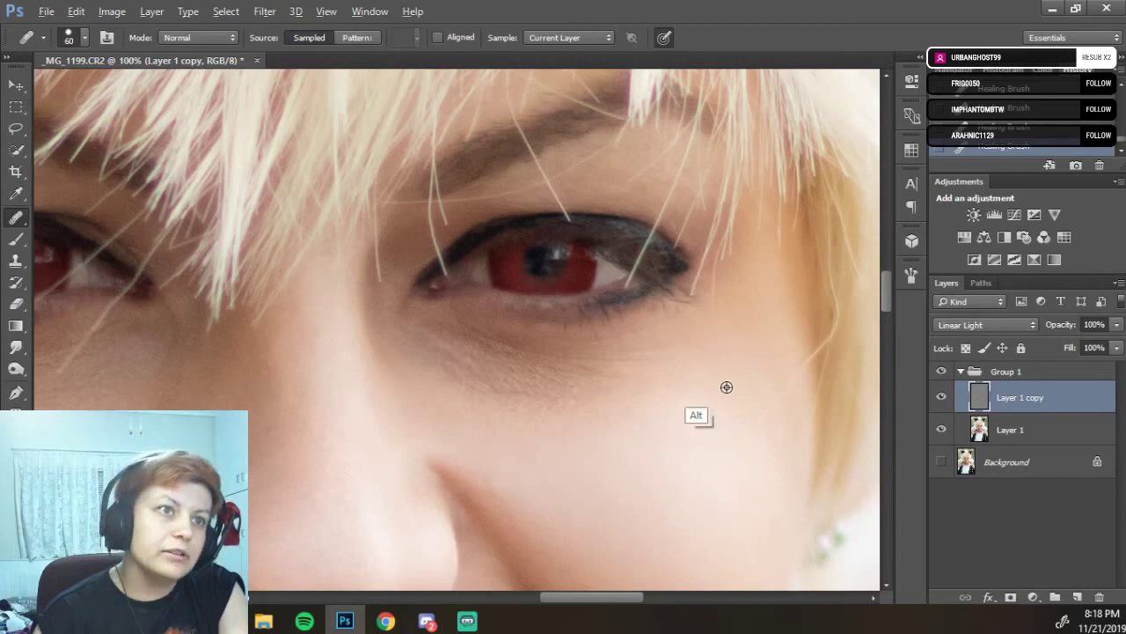
mouse_move(683, 354)
left_mouse_down()
mouse_move(634, 358)
mouse_move(611, 393)
mouse_move(635, 402)
mouse_move(602, 400)
mouse_move(599, 413)
mouse_move(570, 403)
mouse_move(587, 408)
mouse_move(567, 433)
mouse_move(554, 408)
mouse_move(574, 397)
mouse_move(577, 376)
mouse_move(613, 369)
mouse_move(556, 371)
mouse_move(550, 392)
mouse_move(526, 395)
mouse_move(530, 410)
mouse_move(503, 407)
mouse_move(514, 398)
mouse_move(497, 385)
mouse_move(511, 394)
mouse_move(530, 363)
mouse_move(498, 365)
mouse_move(500, 380)
mouse_move(474, 374)
mouse_move(478, 386)
mouse_move(487, 369)
mouse_move(476, 369)
mouse_move(466, 394)
mouse_move(443, 373)
mouse_move(468, 348)
mouse_move(514, 350)
mouse_move(425, 354)
mouse_move(424, 339)
mouse_move(498, 339)
mouse_move(528, 370)
left_mouse_up()
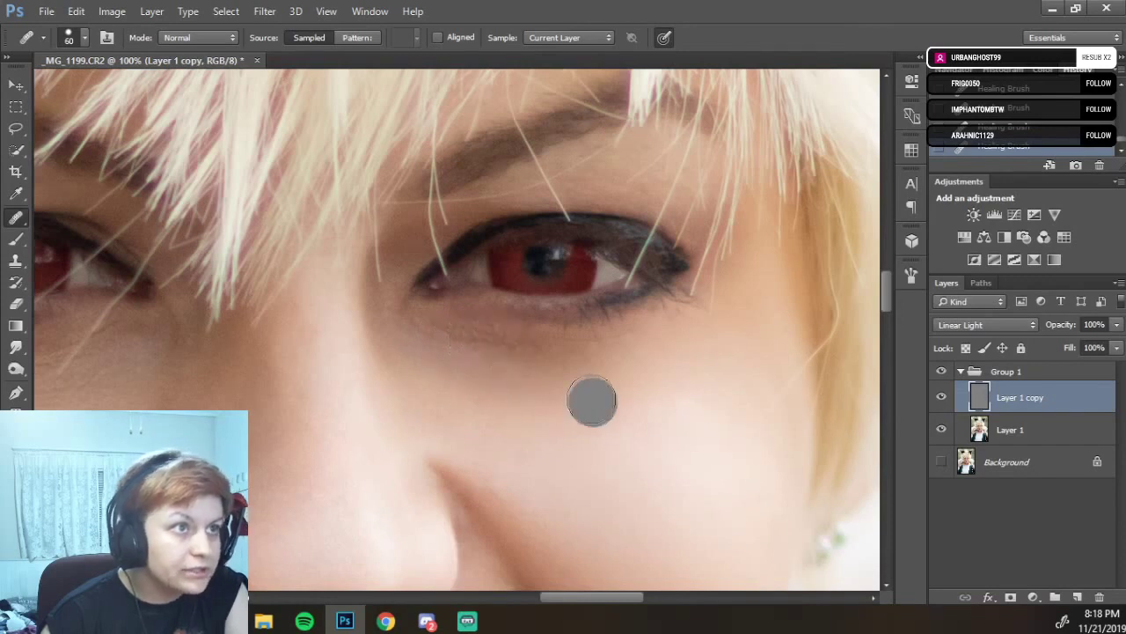
key("alt")
left_click(536, 380, "alt")
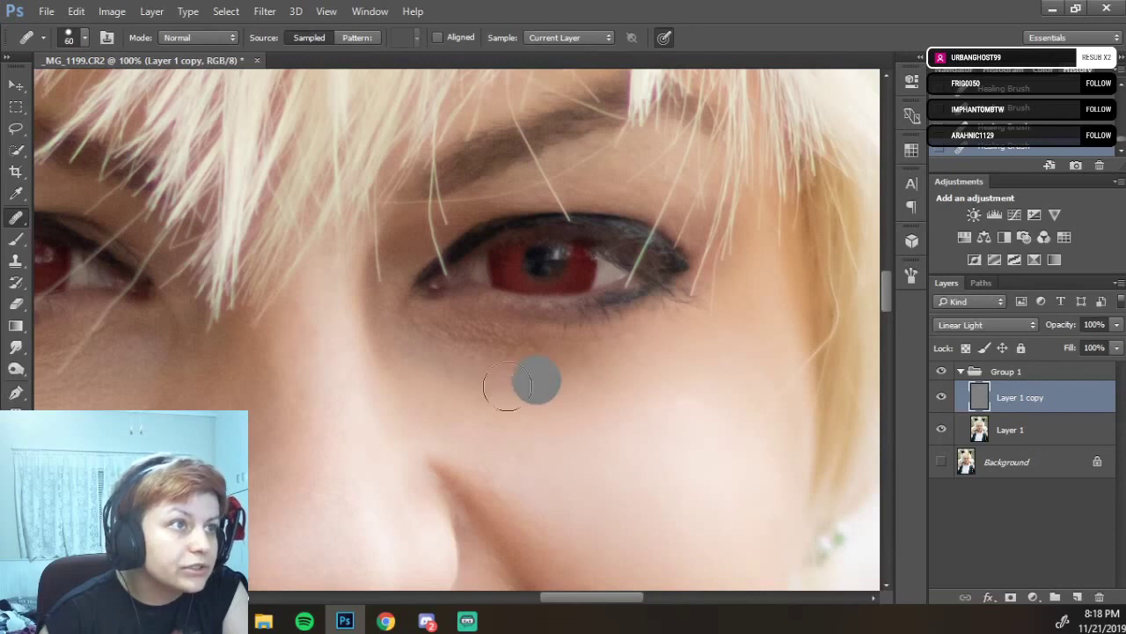
mouse_move(478, 348)
left_mouse_down()
mouse_move(512, 349)
mouse_move(430, 333)
mouse_move(488, 332)
mouse_move(543, 356)
mouse_move(596, 359)
mouse_move(546, 355)
mouse_move(522, 337)
mouse_move(516, 357)
mouse_move(534, 370)
mouse_move(631, 346)
mouse_move(668, 374)
mouse_move(547, 406)
left_mouse_up()
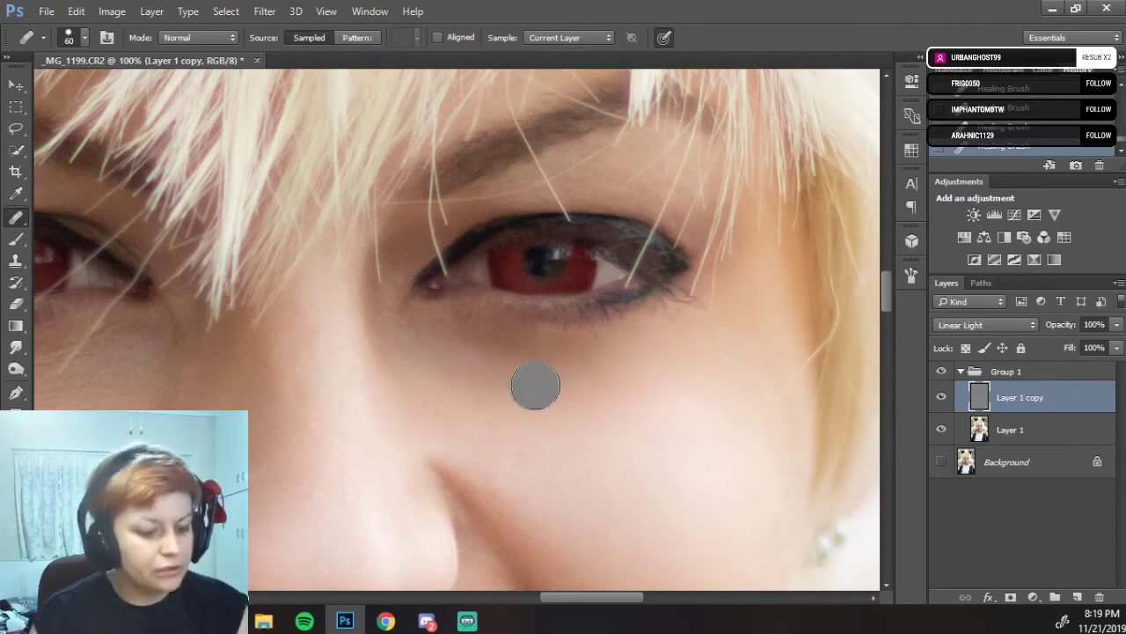
Reduce the Healing Brush to 9 px and touch up the skin just beneath the lower lashes.
key("bracketleft")
key("bracketleft")
key("bracketleft")
key("bracketleft")
key("bracketleft")
key("bracketleft")
key("bracketleft")
left_click(542, 329)
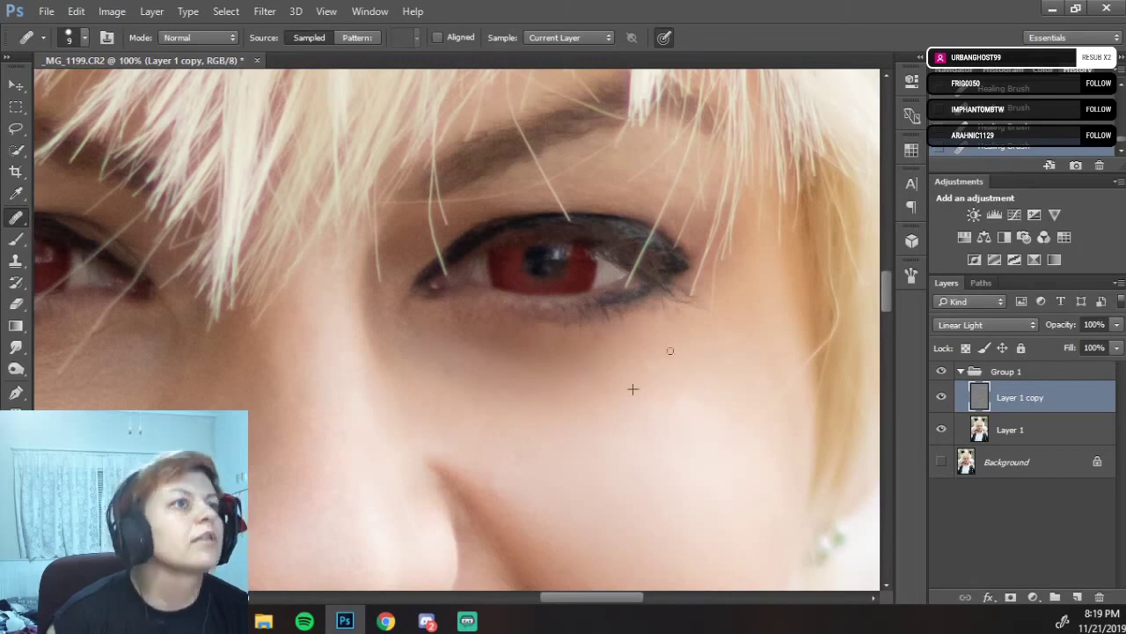
Revert the under-eye healing to an earlier history state.
left_click_drag(626, 473, 710, 411)
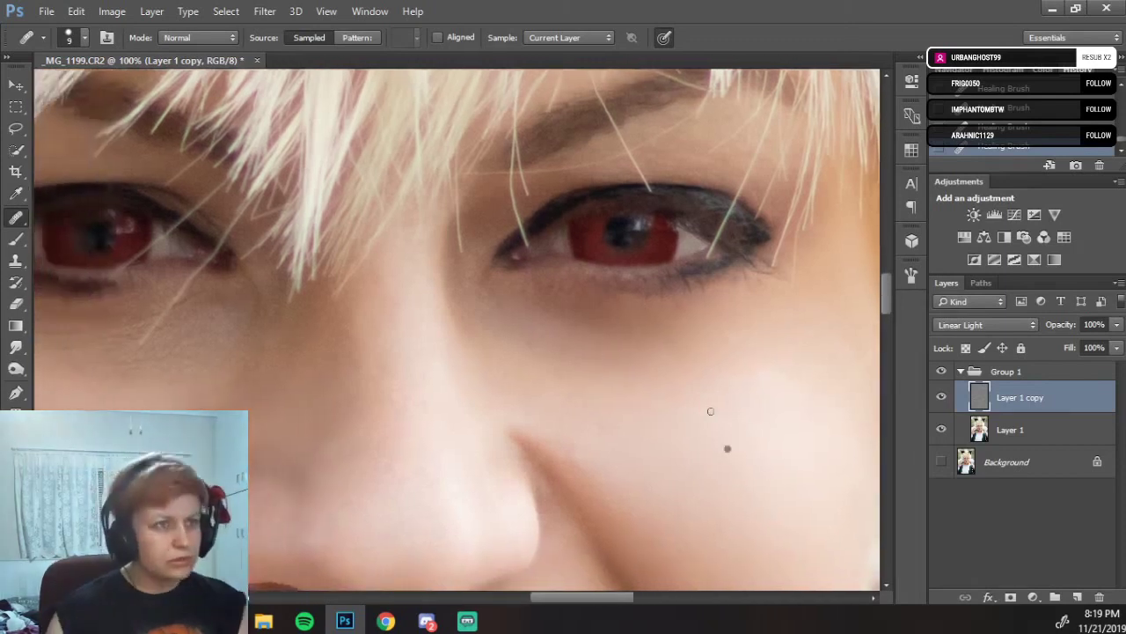
left_click_drag(681, 355, 694, 423)
left_click_drag(616, 396, 654, 386)
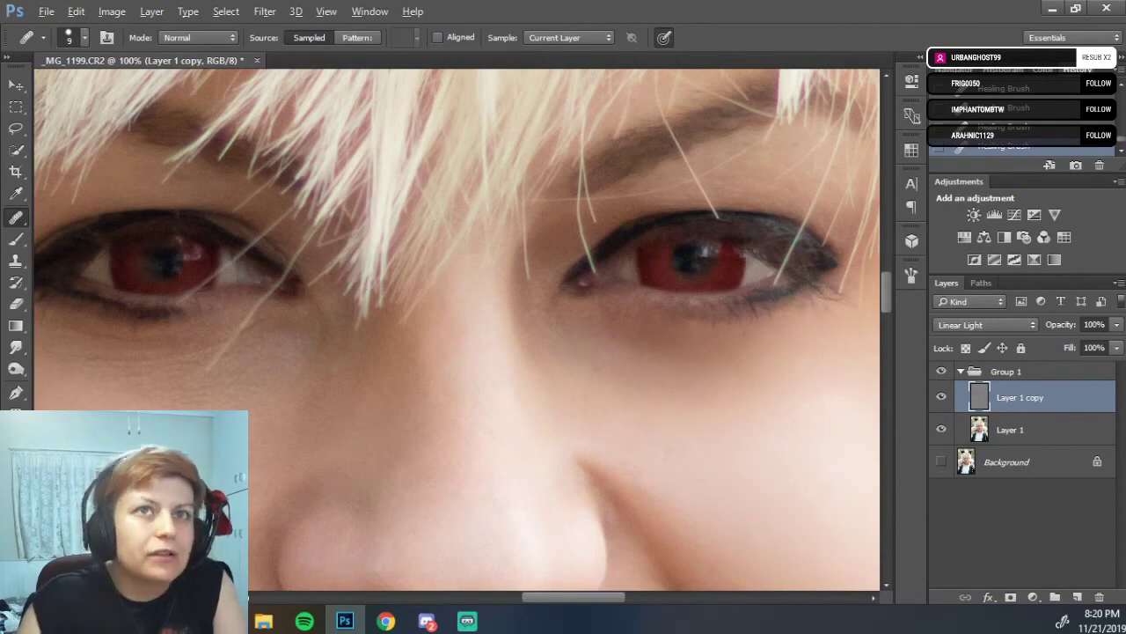
left_click(987, 89)
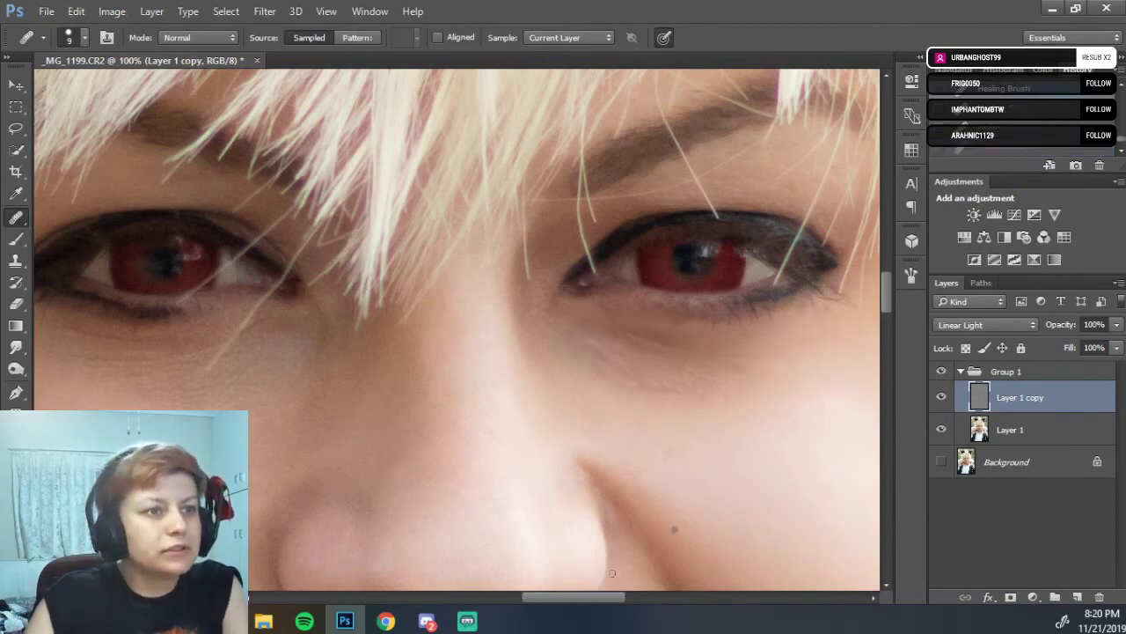
left_click_drag(556, 599, 570, 599)
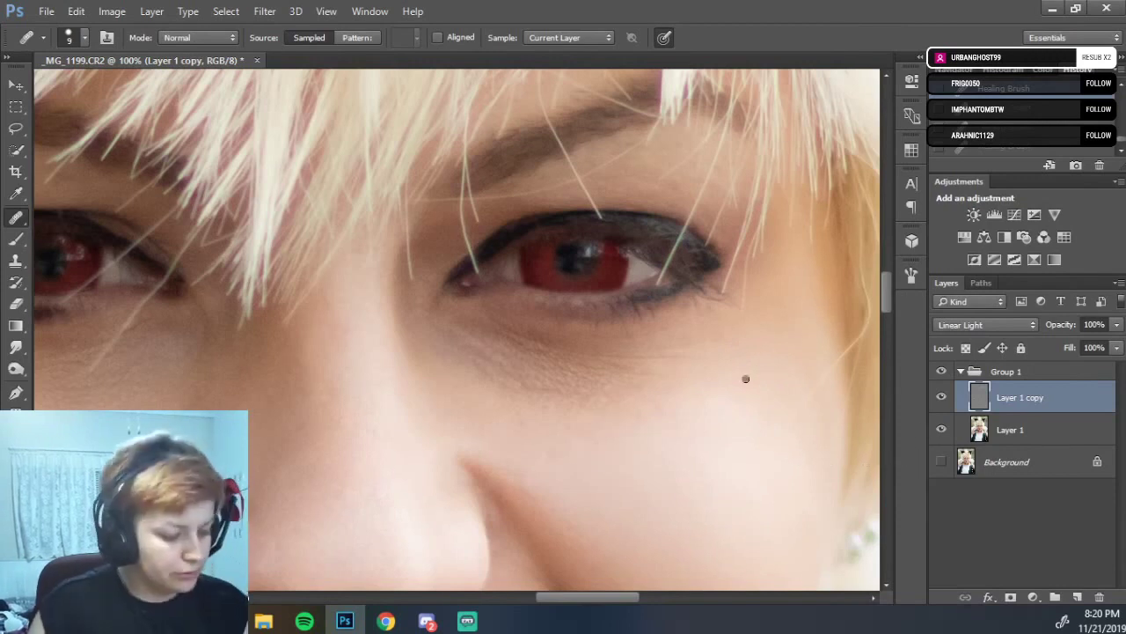
Set the Healing Brush to 30 px, sample clean cheek texture and heal the outer under-eye wrinkles.
key("bracketright")
key("bracketright")
key("bracketright")
key("bracketright")
key("bracketright")
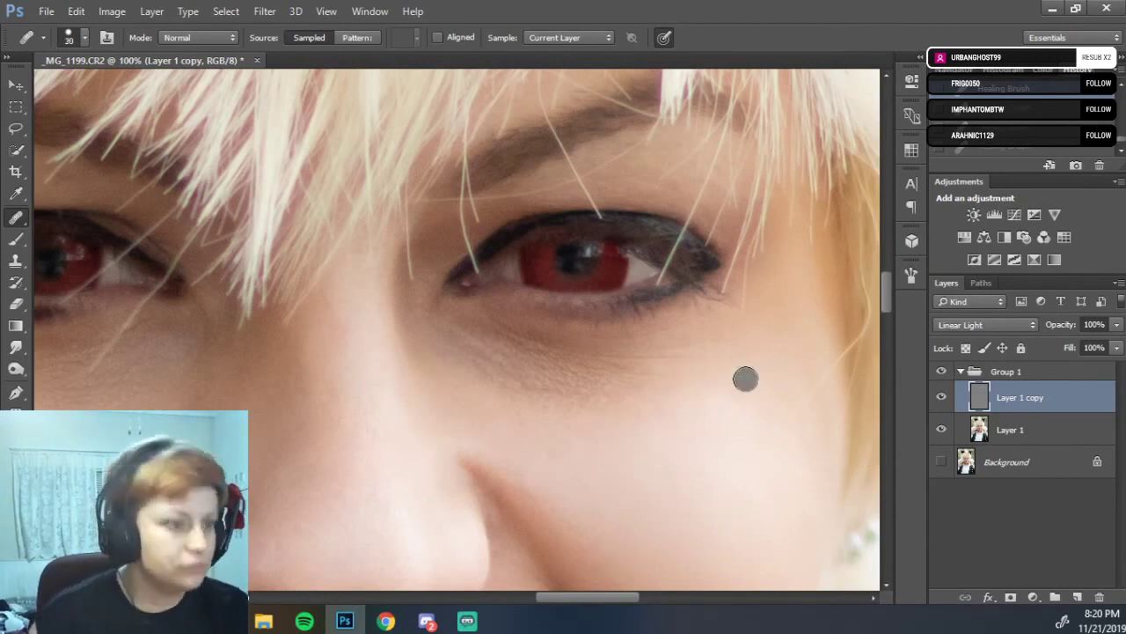
left_click(754, 410, "alt")
mouse_move(732, 373)
left_mouse_down()
mouse_move(700, 366)
mouse_move(724, 356)
mouse_move(750, 370)
mouse_move(704, 359)
mouse_move(736, 347)
mouse_move(690, 361)
mouse_move(695, 344)
mouse_move(685, 363)
mouse_move(642, 379)
mouse_move(650, 399)
mouse_move(663, 393)
mouse_move(625, 419)
mouse_move(563, 423)
mouse_move(563, 403)
mouse_move(560, 447)
mouse_move(523, 423)
mouse_move(656, 371)
mouse_move(560, 388)
mouse_move(596, 394)
mouse_move(547, 407)
mouse_move(476, 385)
mouse_move(577, 384)
mouse_move(525, 385)
mouse_move(578, 365)
mouse_move(520, 378)
mouse_move(559, 358)
mouse_move(502, 364)
mouse_move(472, 377)
mouse_move(602, 374)
mouse_move(608, 361)
mouse_move(683, 331)
mouse_move(755, 320)
mouse_move(755, 340)
mouse_move(672, 360)
mouse_move(682, 372)
mouse_move(681, 360)
mouse_move(606, 386)
mouse_move(576, 366)
mouse_move(561, 389)
mouse_move(503, 387)
mouse_move(509, 376)
mouse_move(584, 411)
mouse_move(634, 397)
left_mouse_up()
left_click(608, 402)
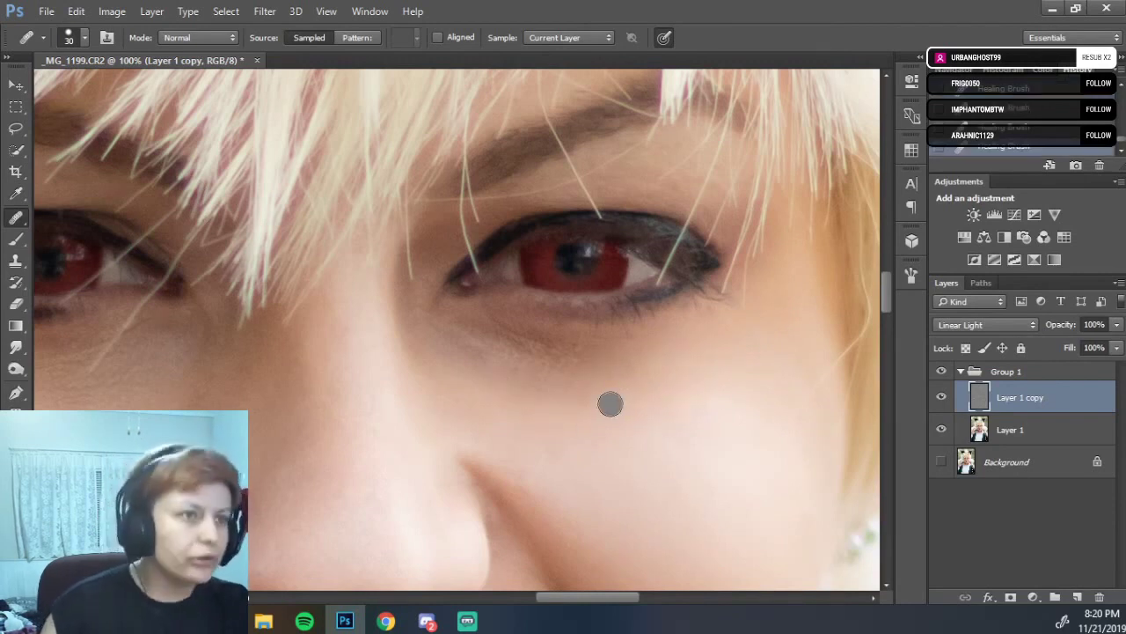
Resample smooth skin just below the eye and heal the remaining creases under its middle and inner part.
left_click(402, 222)
mouse_move(581, 364)
left_mouse_down()
mouse_move(614, 403)
mouse_move(567, 371)
mouse_move(596, 354)
mouse_move(569, 369)
mouse_move(486, 374)
mouse_move(624, 348)
left_mouse_up()
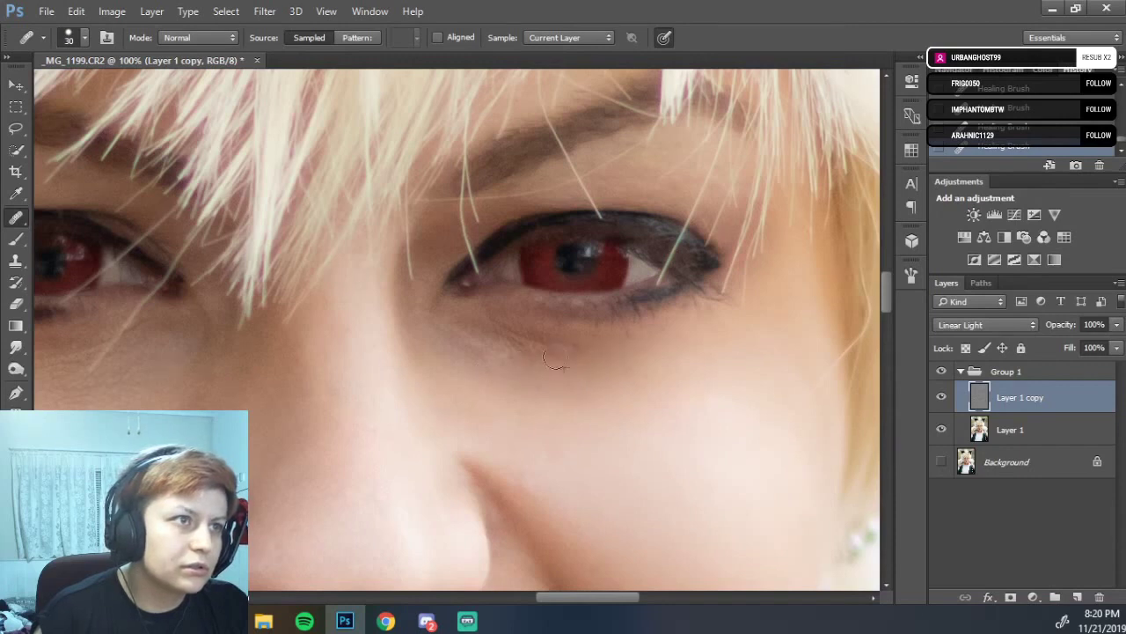
mouse_move(570, 430)
left_mouse_down()
mouse_move(621, 452)
mouse_move(611, 385)
mouse_move(595, 398)
mouse_move(494, 369)
left_mouse_up()
left_click(568, 380, "alt")
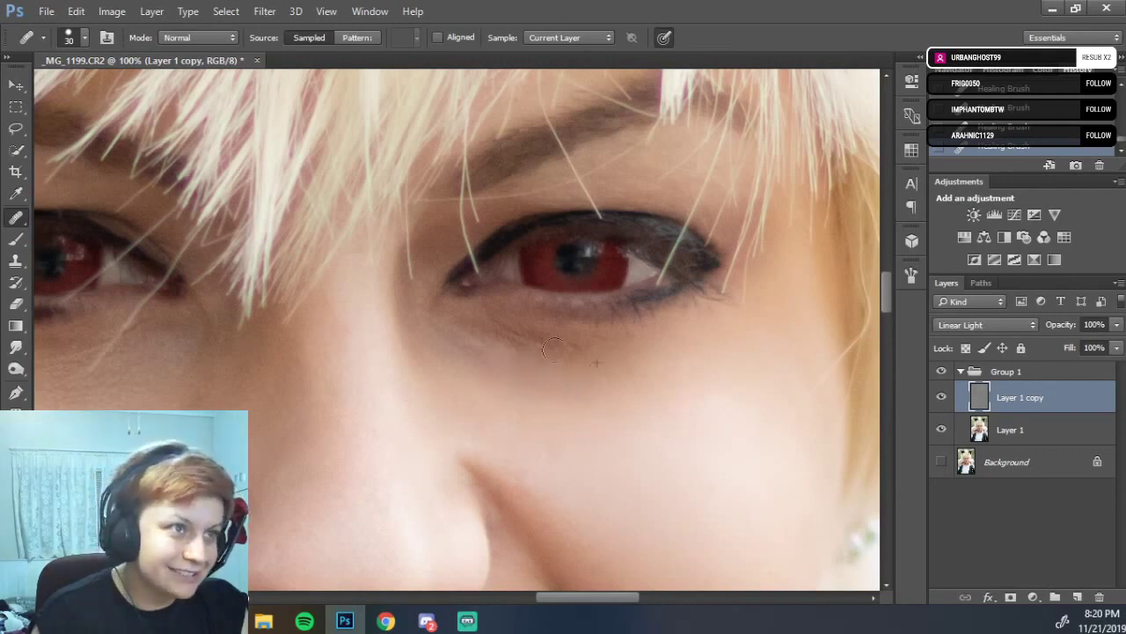
left_click_drag(587, 425, 556, 357)
left_click(534, 384, "alt")
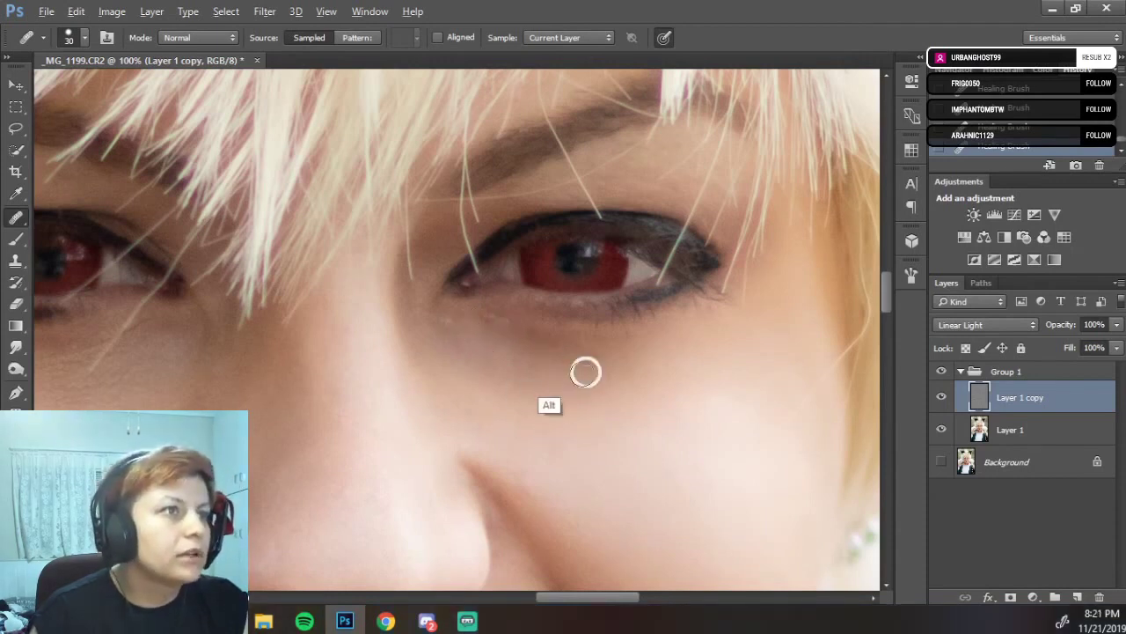
left_click_drag(521, 345, 514, 331)
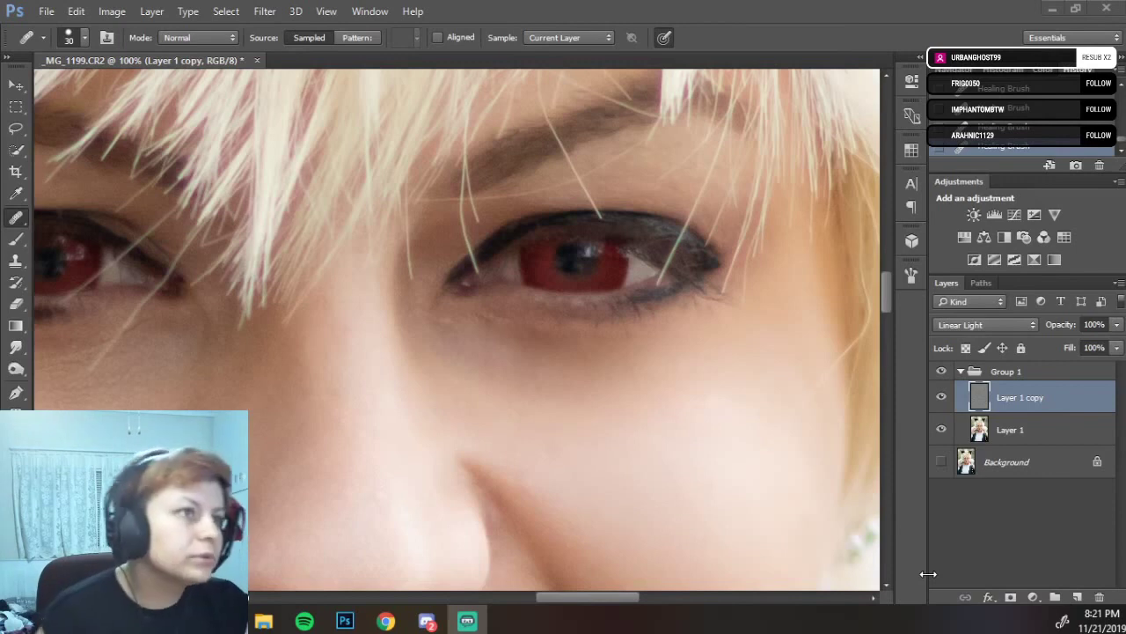
Sample the smoothed under-eye skin and heal the fine lines beneath the eye's inner corner.
left_click(548, 370)
key("alt")
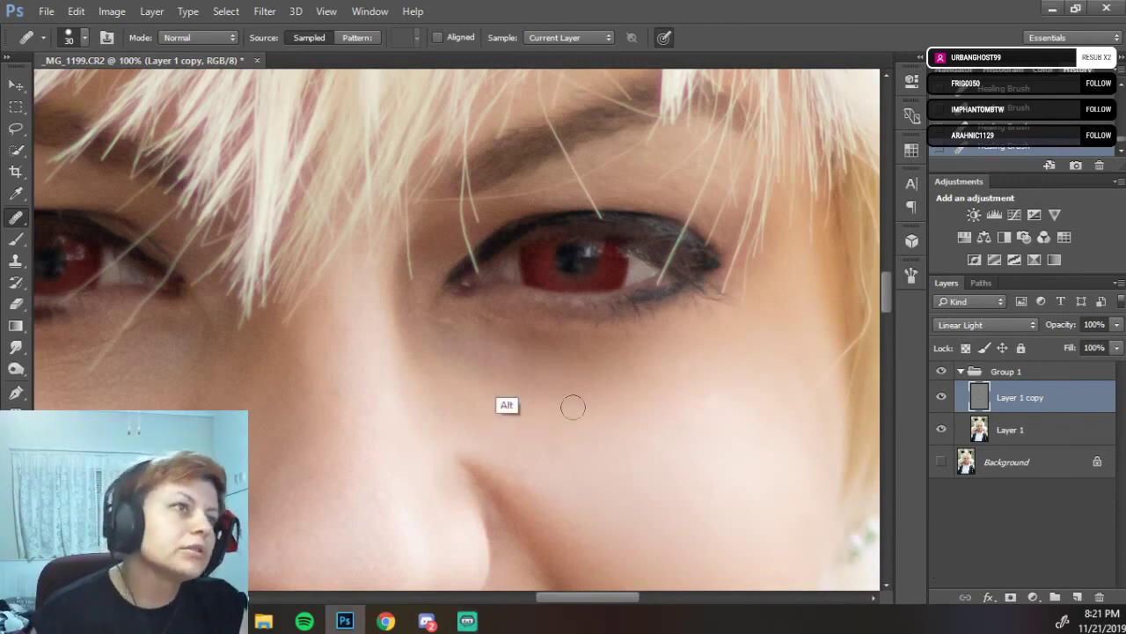
left_click(541, 374, "alt")
left_click_drag(507, 330, 470, 324)
left_click(600, 401)
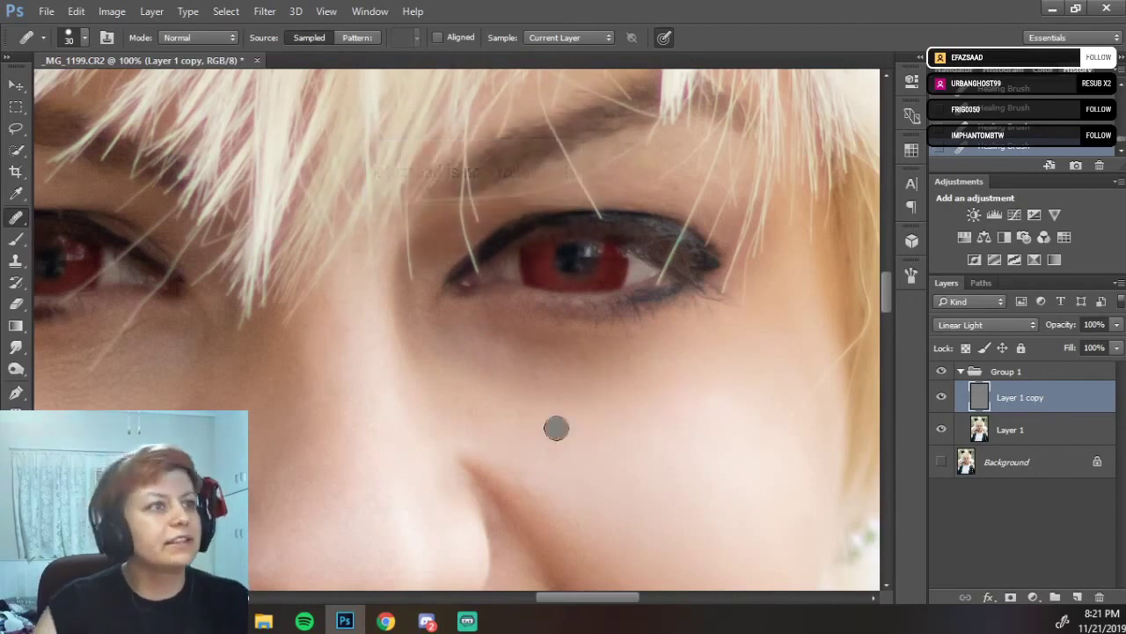
Make the Background layer visible beneath Group 1.
left_click_drag(557, 597, 538, 592)
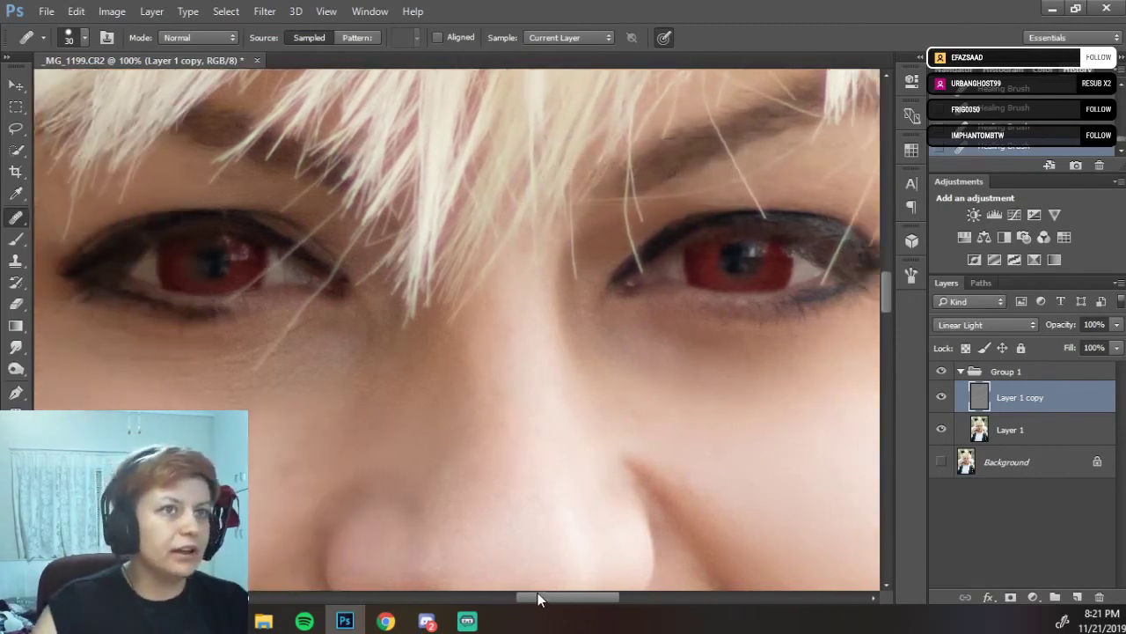
left_click(940, 461)
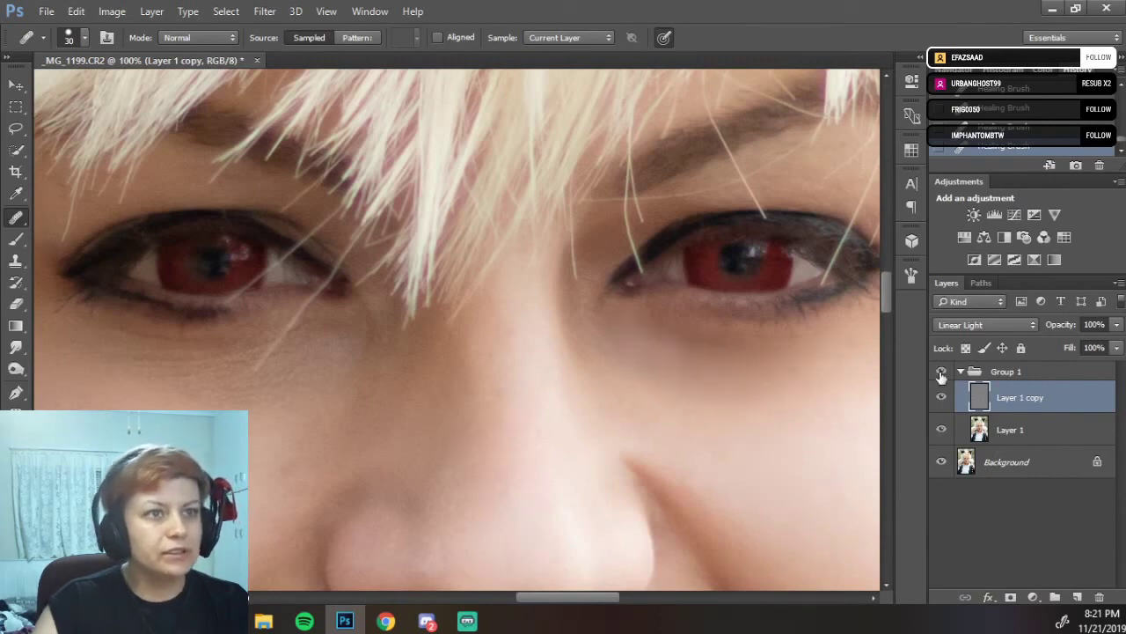
left_click_drag(610, 602, 634, 595)
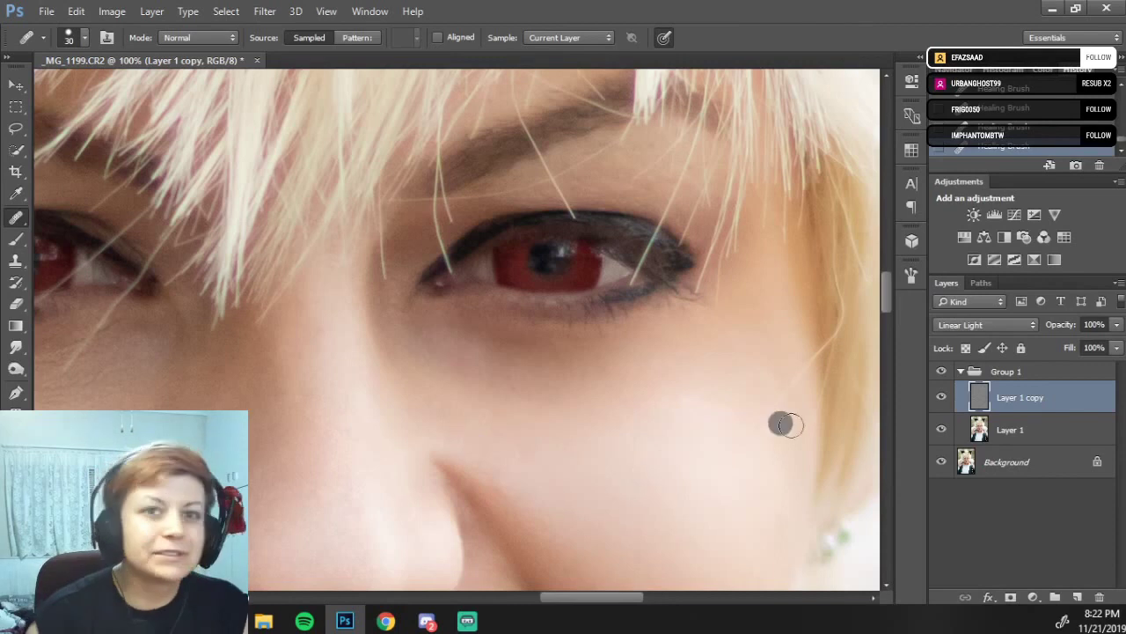
Hide Layer 1 copy to inspect the blurred colours of Layer 1 across the face, and show it again.
left_click(941, 401)
left_click_drag(583, 490, 773, 438)
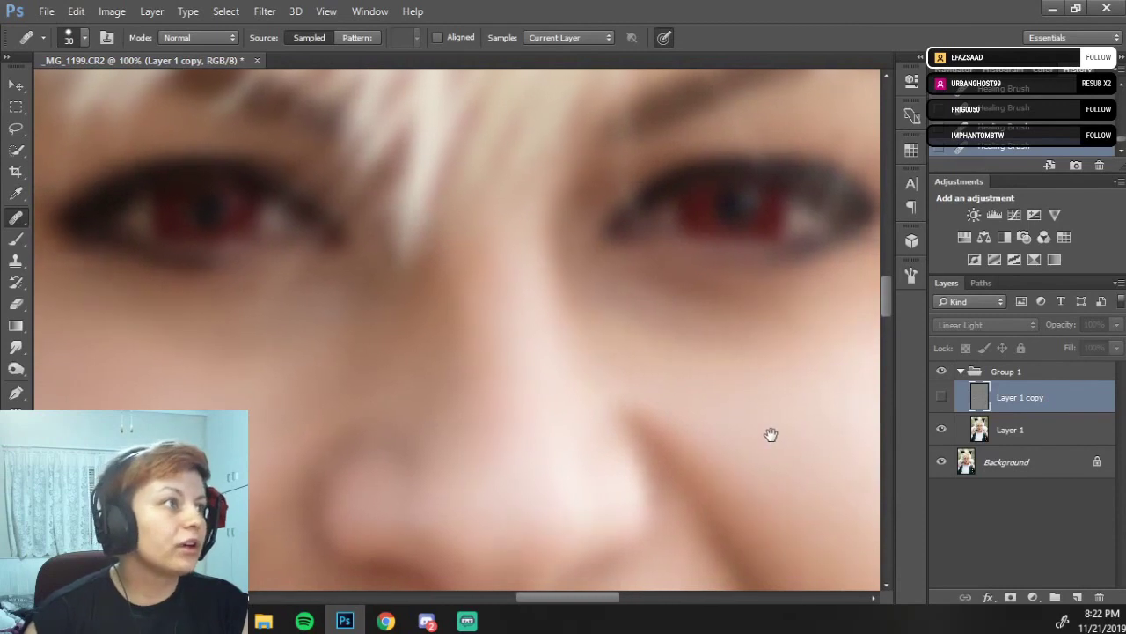
left_click_drag(779, 419, 640, 432)
left_click(941, 398)
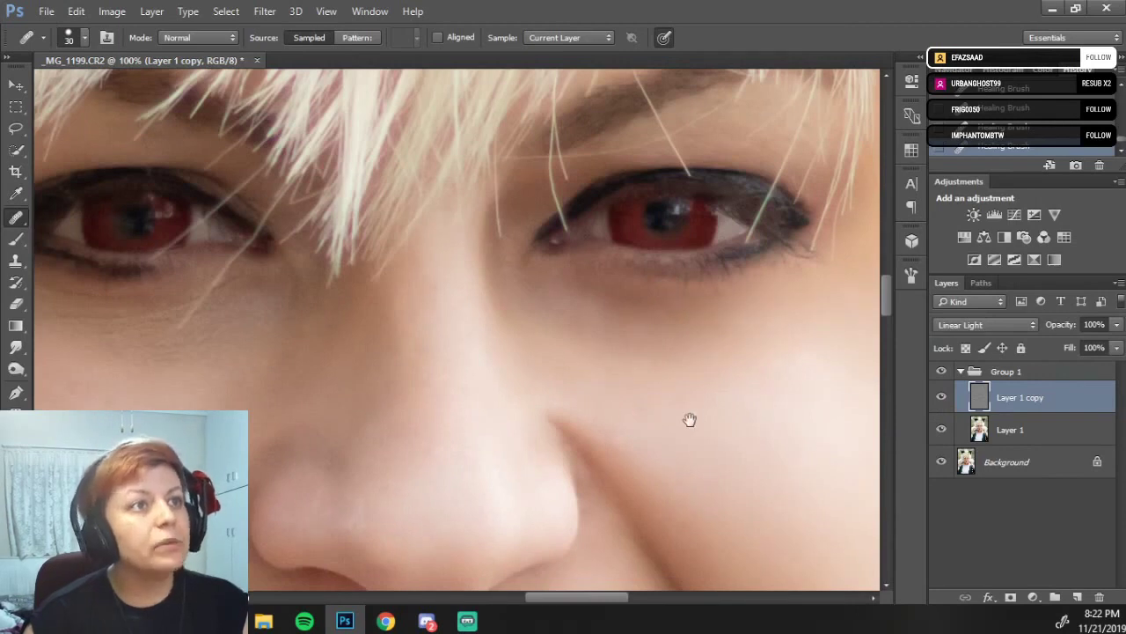
Examine the skin texture around both eyes and the unretouched cheek beside the hair.
left_click_drag(689, 420, 674, 421)
left_click_drag(652, 467, 781, 442)
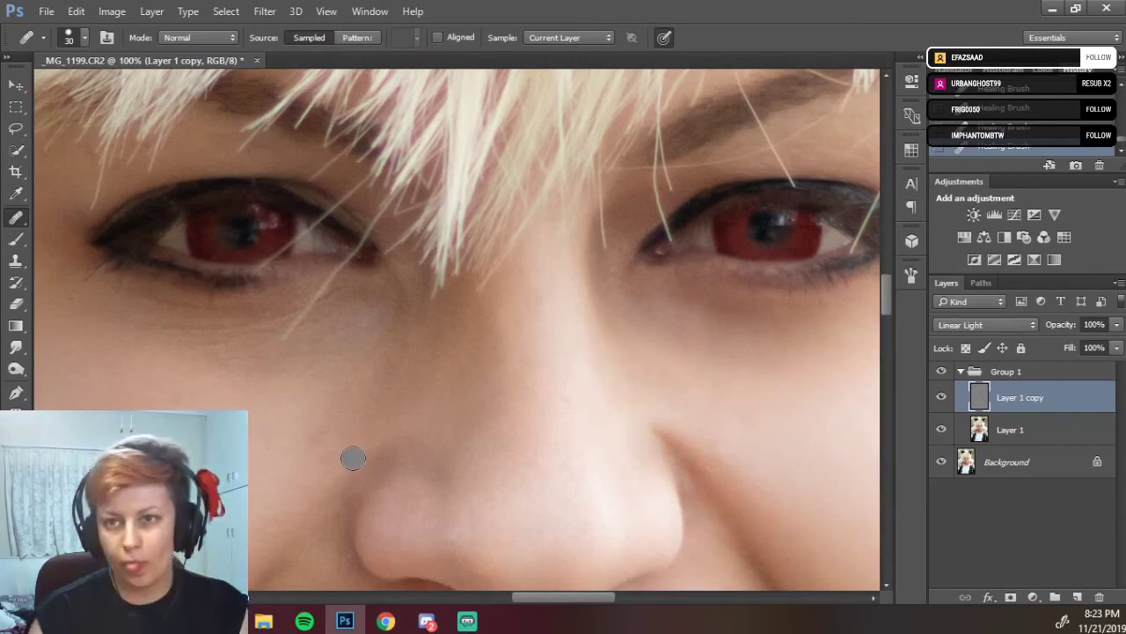
mouse_move(315, 419)
left_mouse_down()
mouse_move(425, 409)
mouse_move(631, 428)
left_mouse_up()
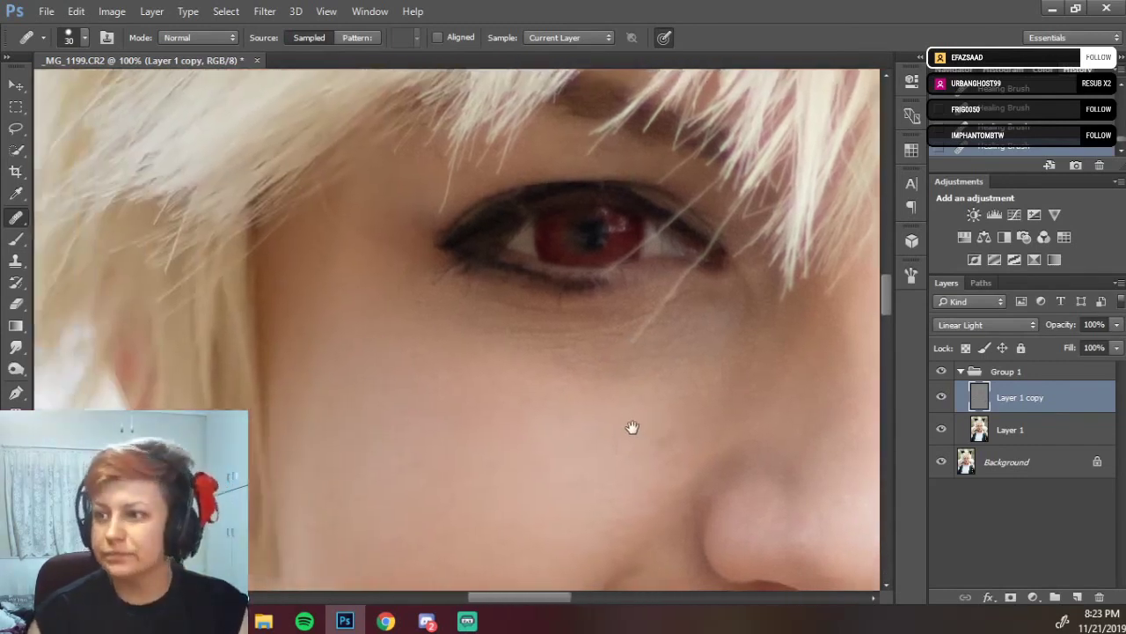
left_click_drag(510, 455, 576, 425)
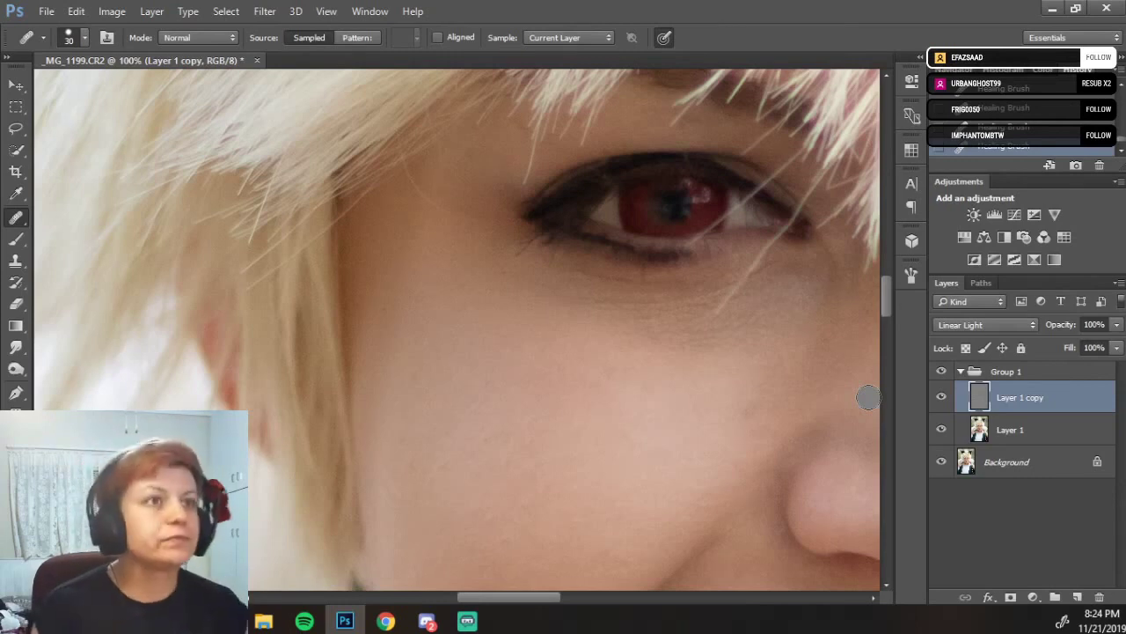
left_click_drag(689, 388, 375, 387)
mouse_move(572, 365)
left_mouse_down()
mouse_move(472, 384)
mouse_move(549, 346)
left_mouse_up()
left_click(618, 269)
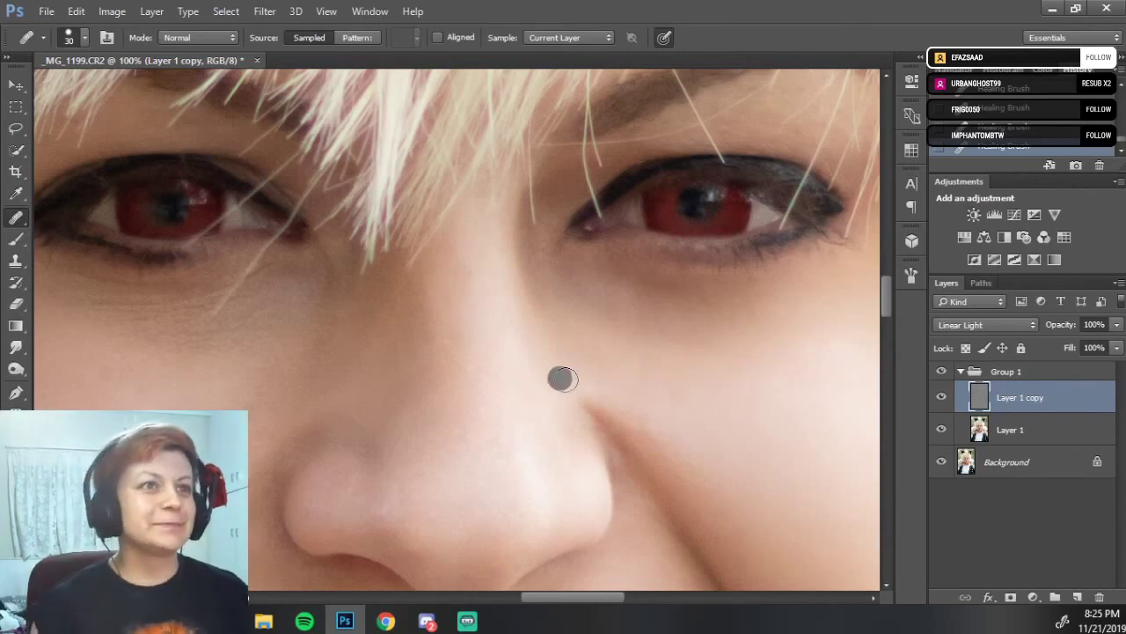
Examine the smile lines, mouth, nose and lower cheeks for skin that needs healing.
left_click_drag(604, 445, 440, 201)
left_click_drag(541, 293, 555, 171)
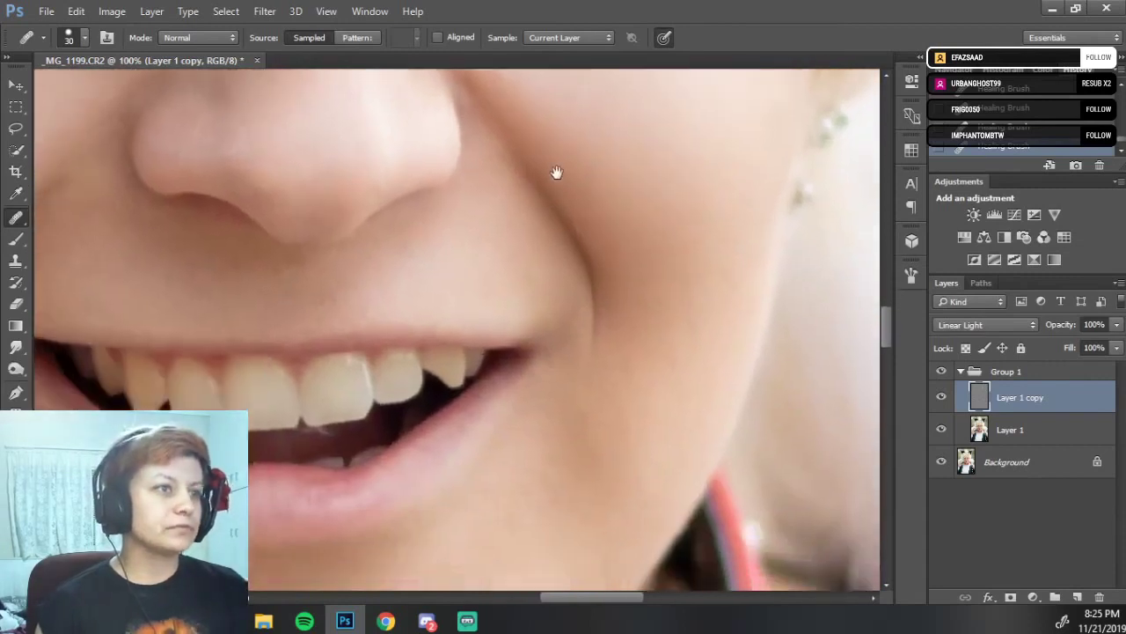
left_click_drag(550, 352, 551, 226)
left_click_drag(483, 312, 616, 218)
left_click_drag(456, 299, 691, 462)
left_click_drag(429, 270, 550, 447)
left_click_drag(518, 246, 473, 573)
left_click_drag(558, 397, 371, 482)
left_click_drag(546, 352, 533, 162)
left_click_drag(543, 344, 535, 256)
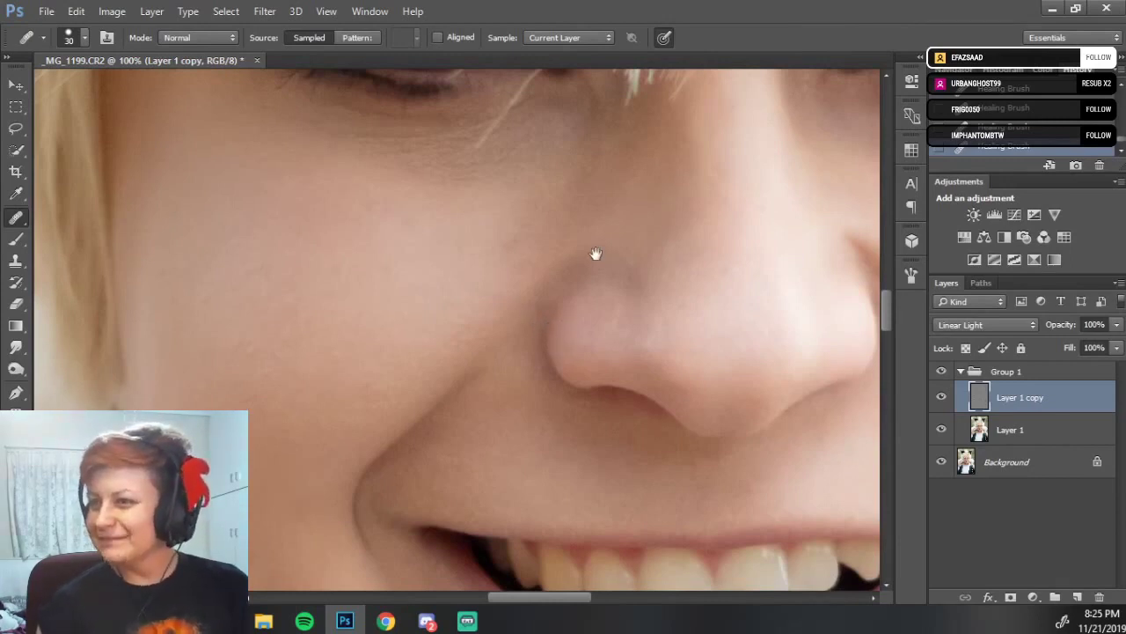
left_click_drag(595, 254, 530, 254)
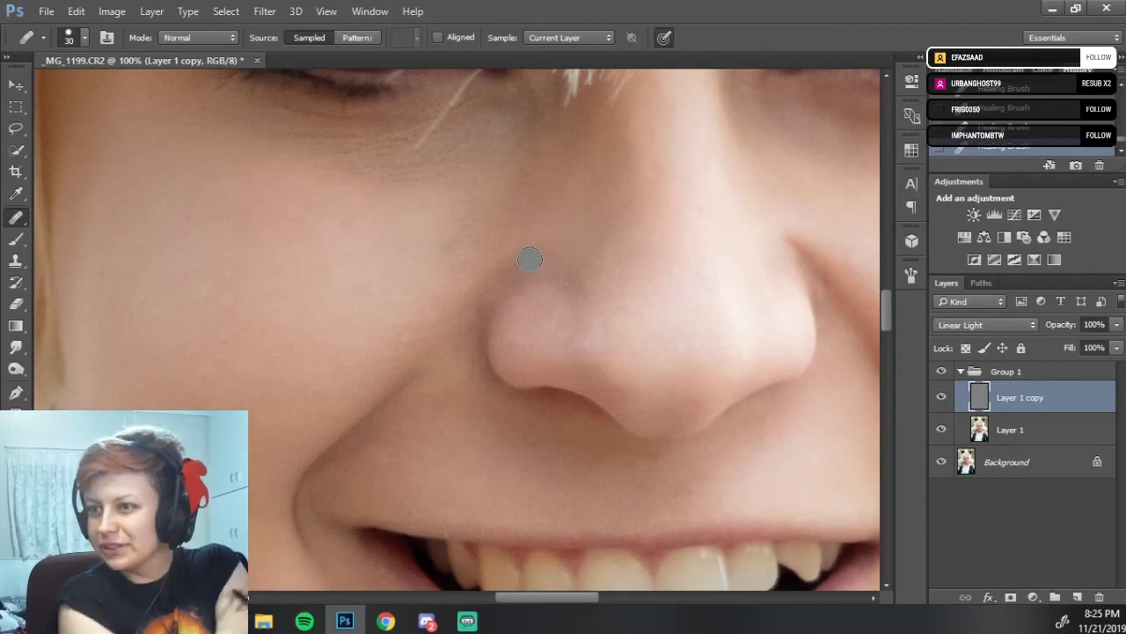
left_click_drag(616, 360, 399, 455)
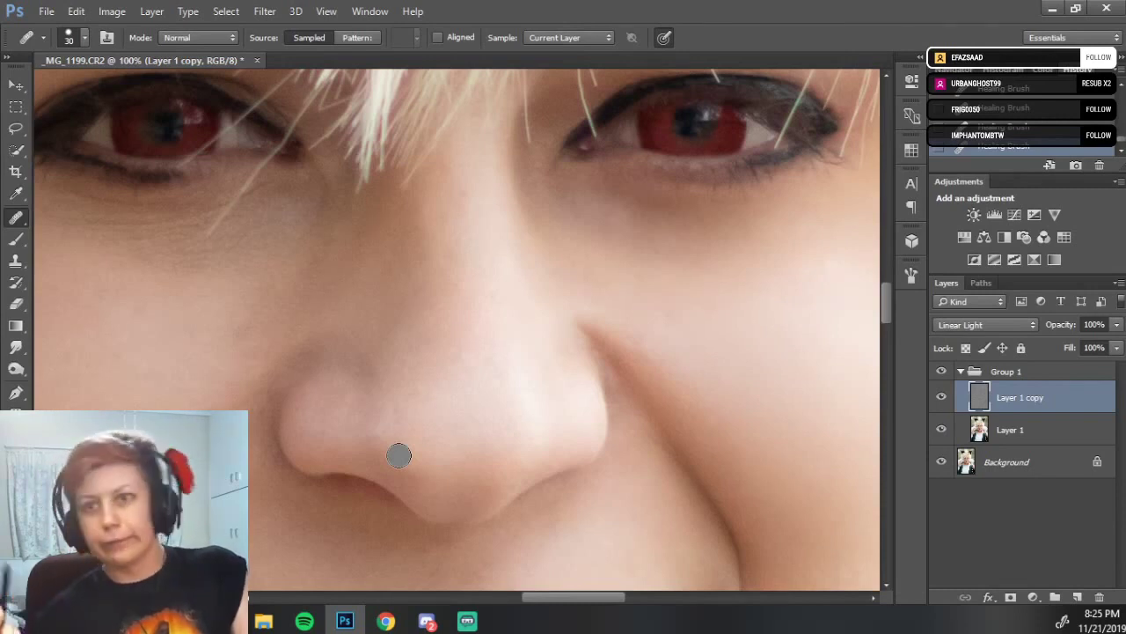
Compare the retouched eyes and nose with the original by hiding and showing Group 1.
left_click_drag(493, 304, 514, 456)
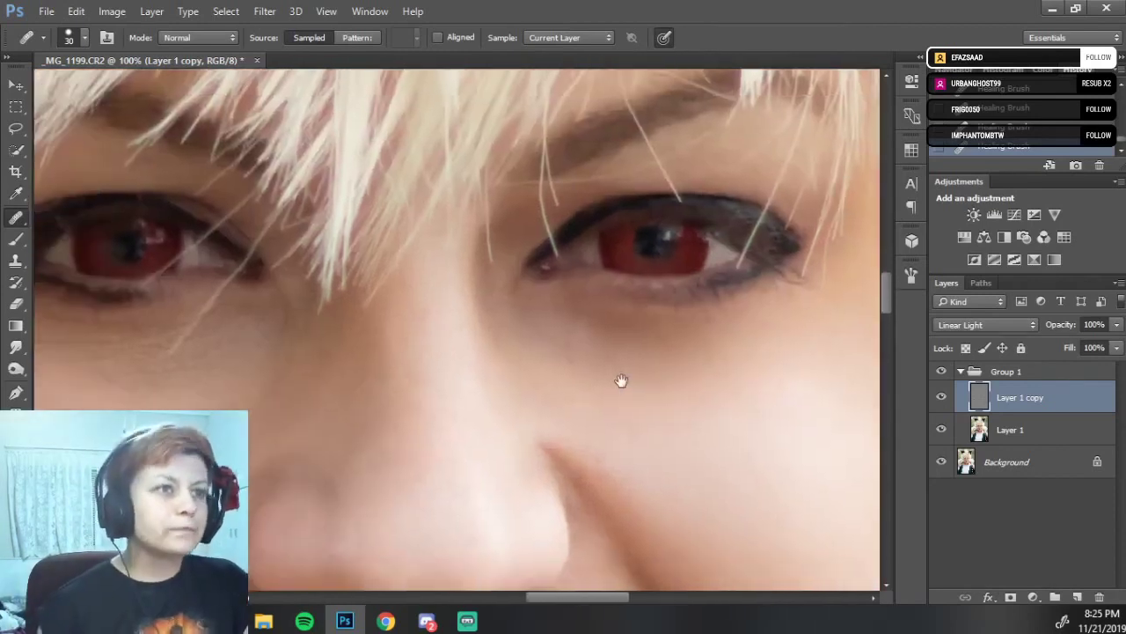
left_click(941, 371)
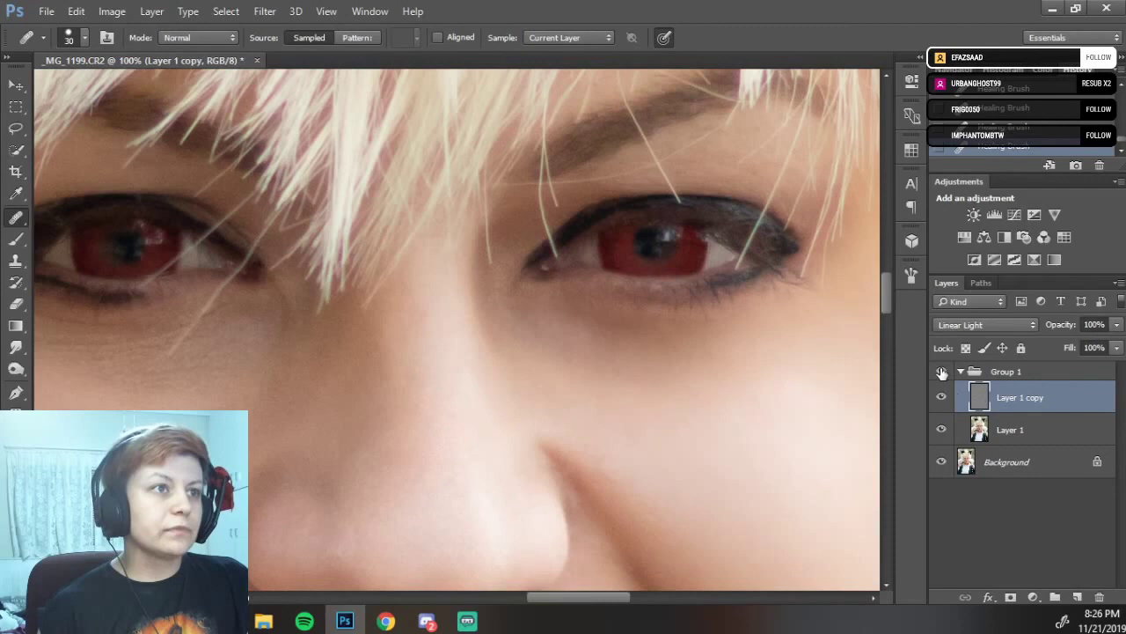
left_click(941, 371)
left_click_drag(696, 396, 625, 438)
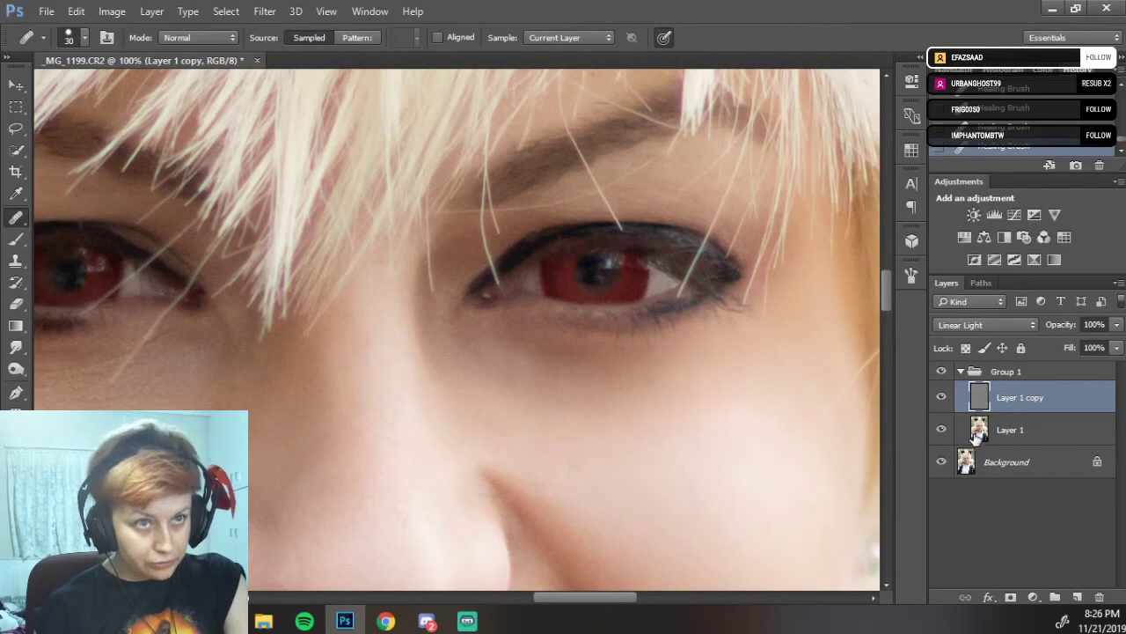
On Layer 1, enlarge the Healing Brush to 60 and blend cheek tone over the dark skin beneath the eye on the image's right side.
key("shift+alt+n")
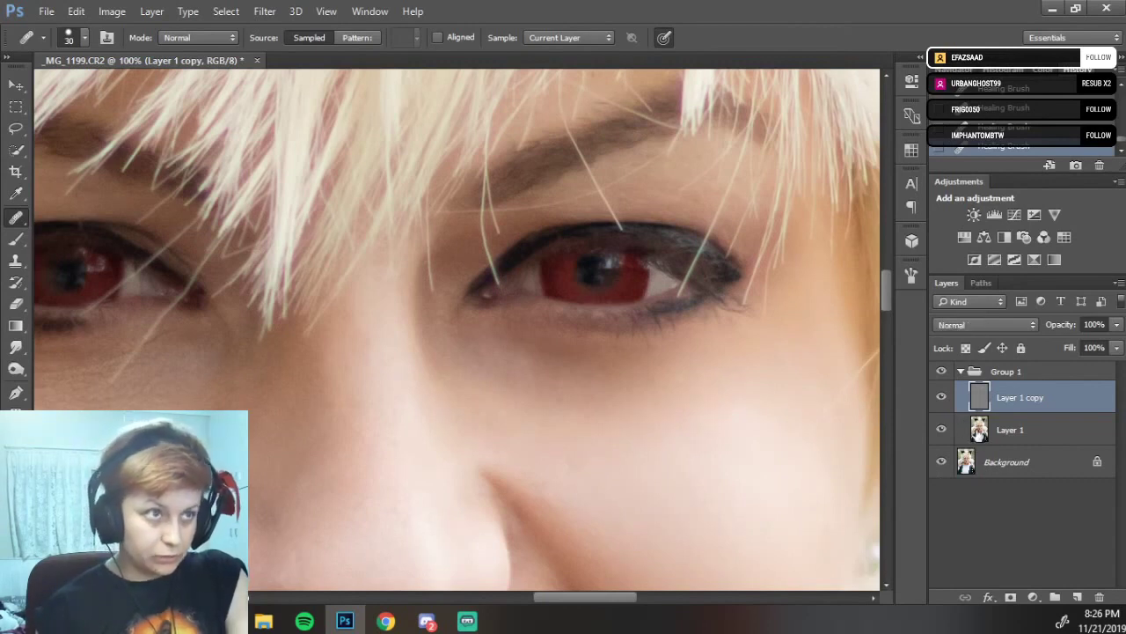
left_click(980, 431)
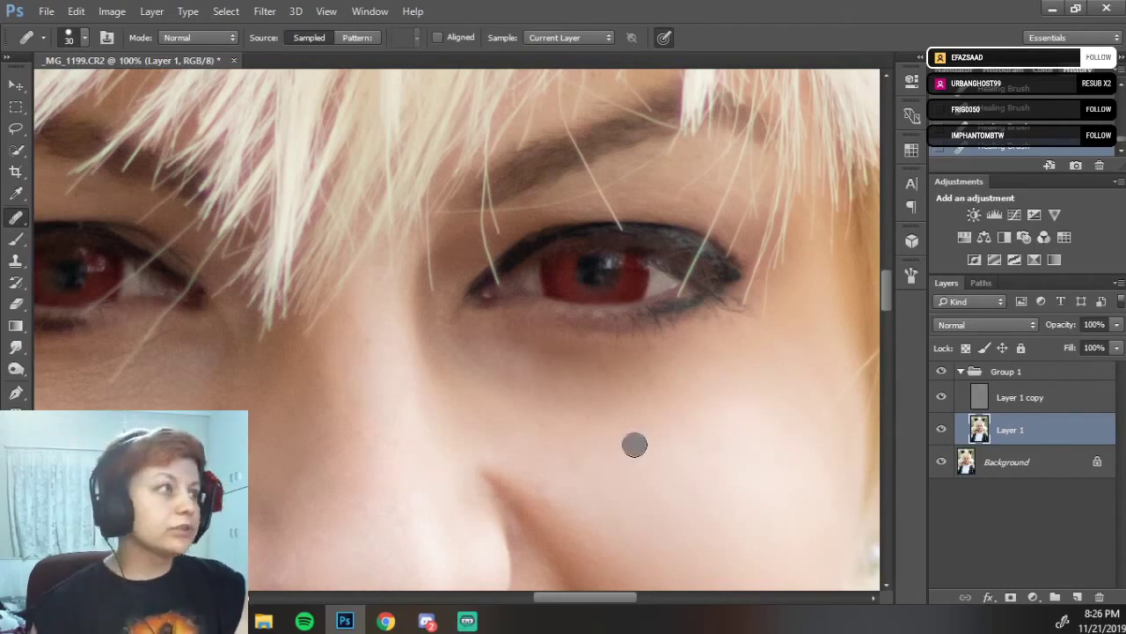
key("alt")
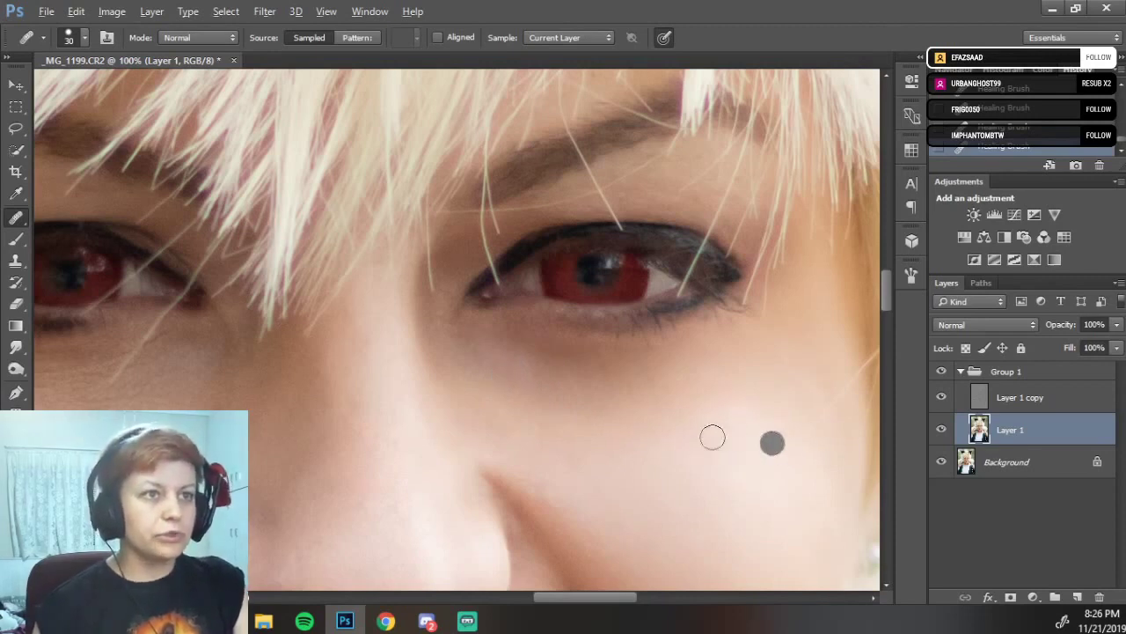
key("bracketright")
key("bracketright")
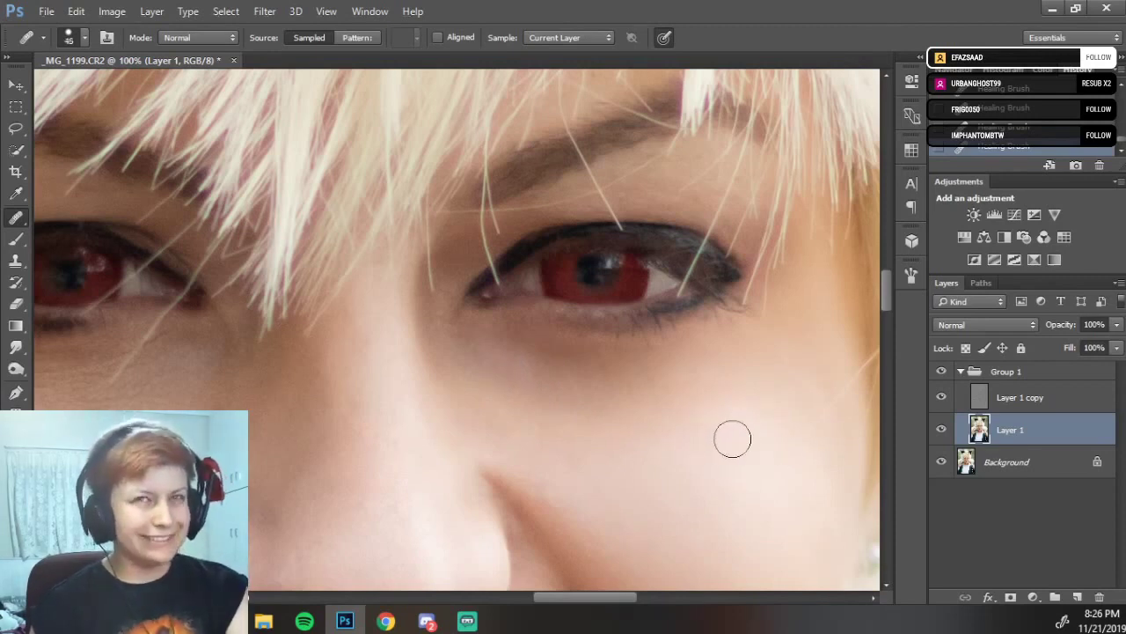
key("alt")
left_click(730, 430, "alt")
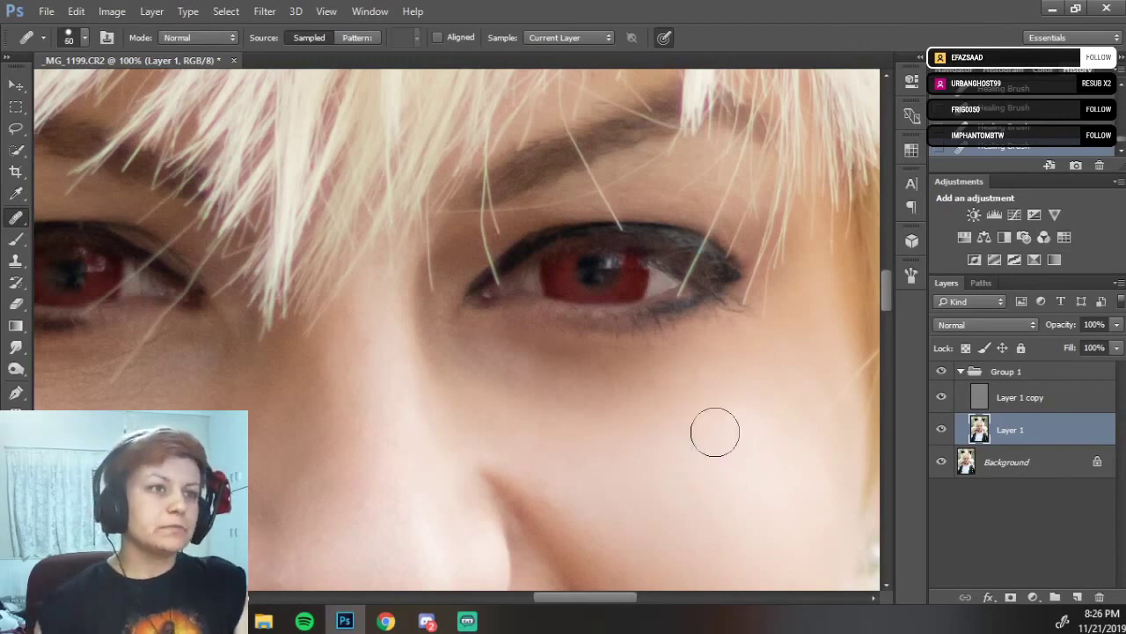
key("bracketright")
key("alt")
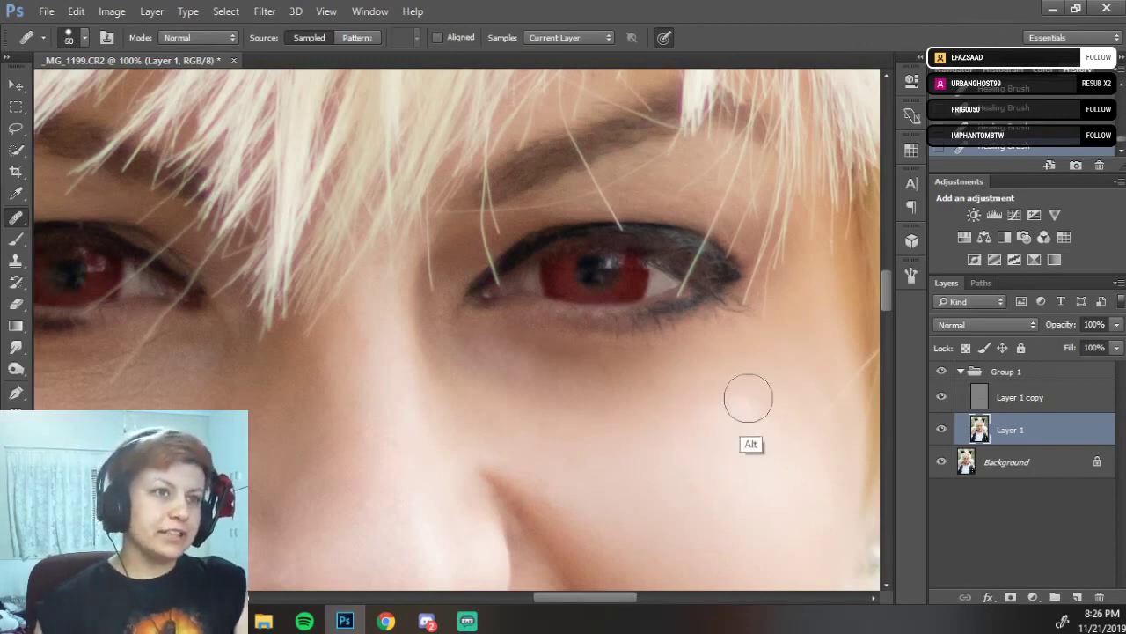
mouse_move(704, 380)
left_mouse_down()
mouse_move(732, 370)
mouse_move(695, 392)
mouse_move(639, 372)
mouse_move(616, 404)
mouse_move(593, 405)
mouse_move(548, 369)
mouse_move(532, 384)
mouse_move(466, 350)
left_mouse_up()
mouse_move(475, 357)
left_mouse_down()
mouse_move(534, 352)
mouse_move(567, 356)
mouse_move(600, 398)
mouse_move(606, 386)
mouse_move(726, 364)
mouse_move(636, 424)
mouse_move(578, 423)
mouse_move(550, 415)
mouse_move(454, 335)
mouse_move(441, 341)
mouse_move(435, 318)
mouse_move(459, 356)
mouse_move(445, 366)
mouse_move(430, 318)
mouse_move(464, 343)
mouse_move(493, 332)
mouse_move(645, 365)
mouse_move(700, 343)
mouse_move(788, 352)
mouse_move(765, 377)
mouse_move(664, 351)
mouse_move(595, 369)
mouse_move(700, 442)
mouse_move(874, 422)
mouse_move(796, 383)
mouse_move(747, 387)
mouse_move(768, 362)
mouse_move(724, 369)
mouse_move(701, 351)
mouse_move(762, 384)
left_mouse_up()
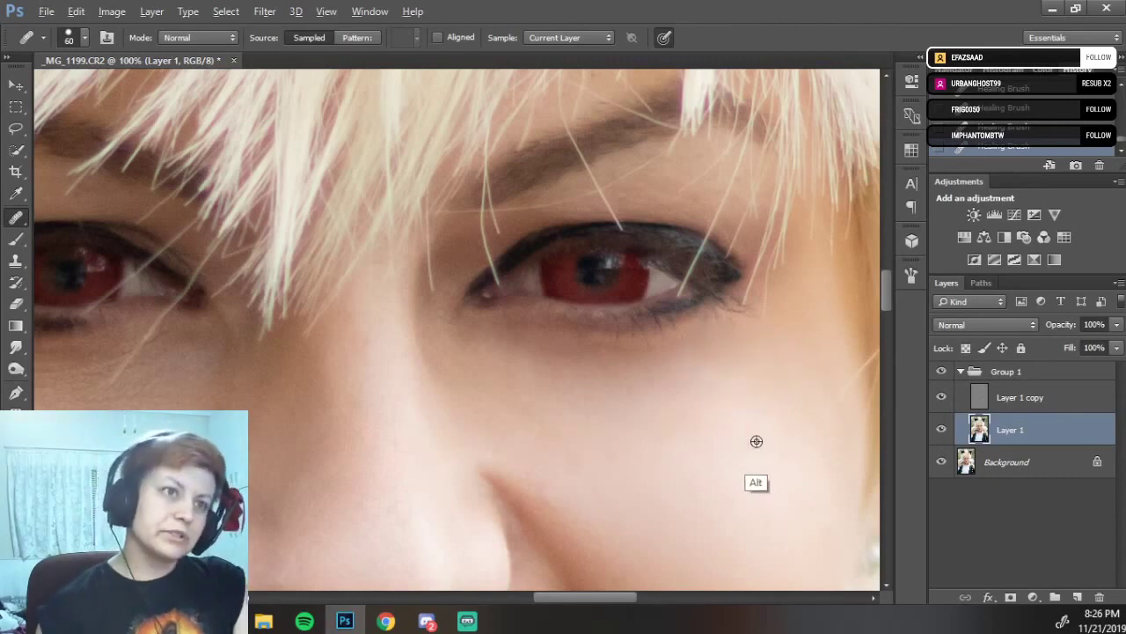
Resample the bright cheek skin and heal the uneven colour across the cheek toward the nose on Layer 1.
left_click(747, 442, "alt")
mouse_move(730, 428)
left_mouse_down()
mouse_move(693, 437)
mouse_move(662, 428)
mouse_move(598, 455)
left_mouse_up()
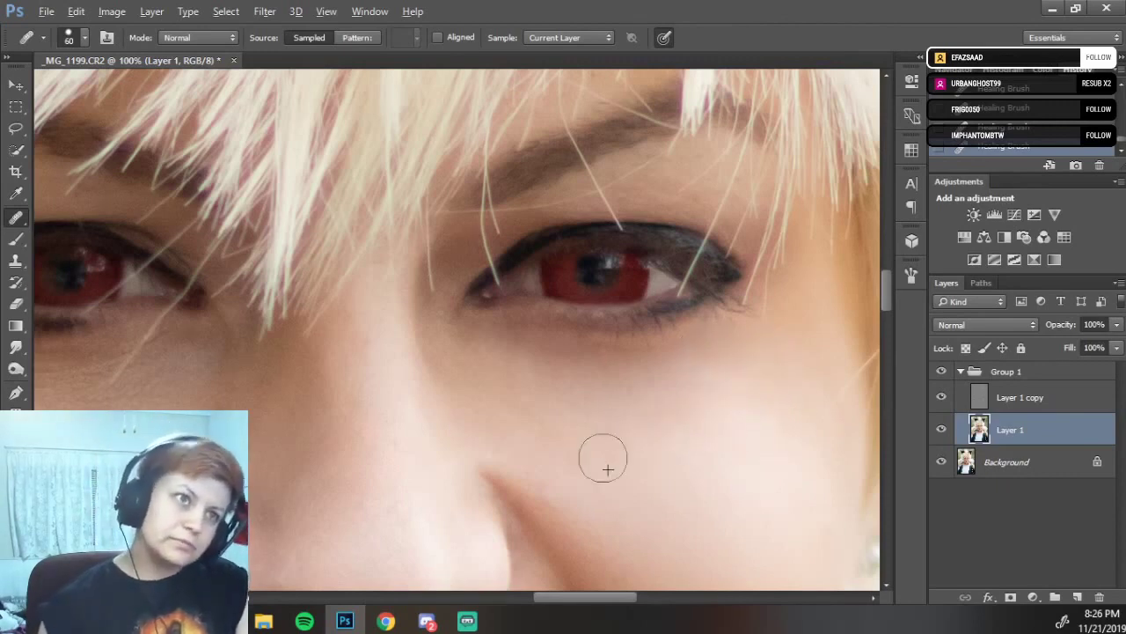
left_click_drag(701, 406, 696, 382)
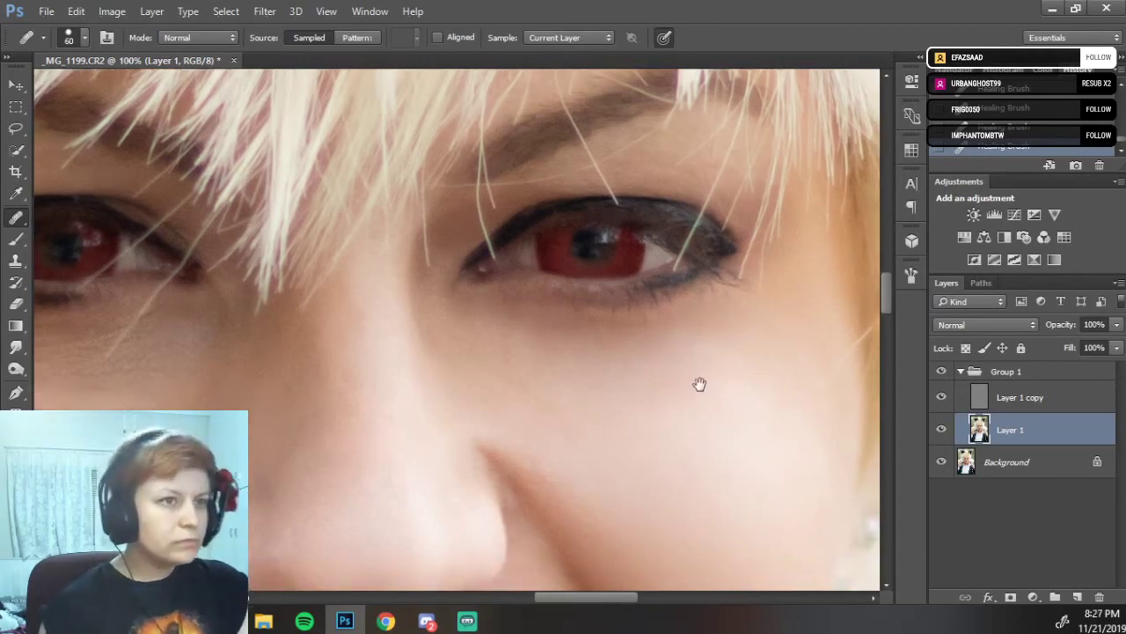
With Layer 1 copy and Background hidden, heal the blurred cheek tones below the eye on Layer 1, and show Layer 1 copy again.
left_click(941, 462)
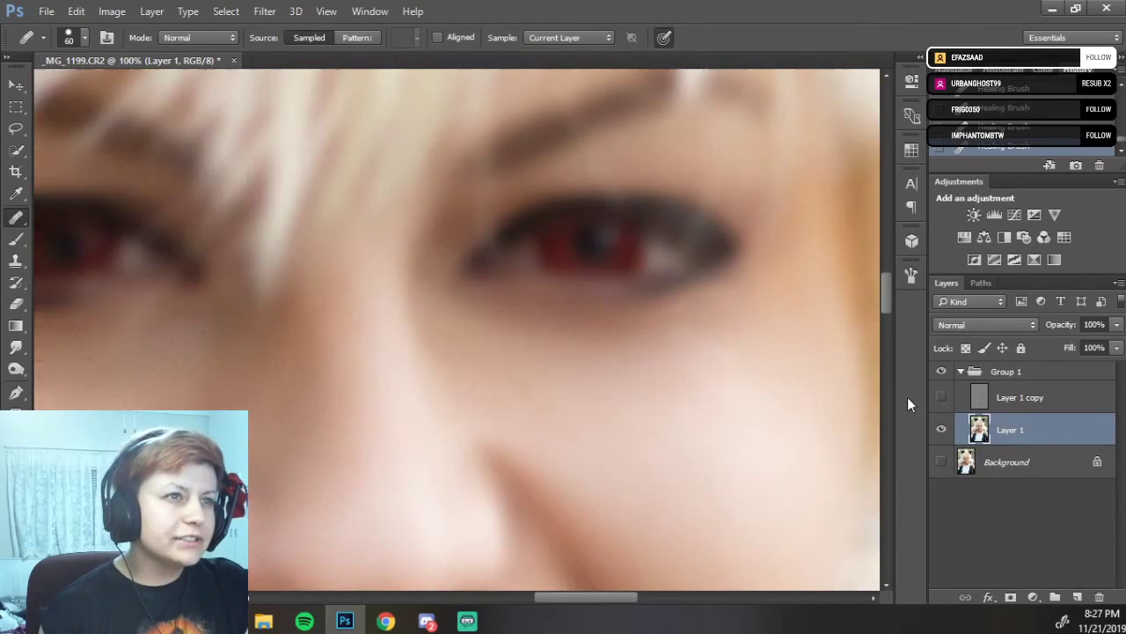
left_click(764, 405, "alt")
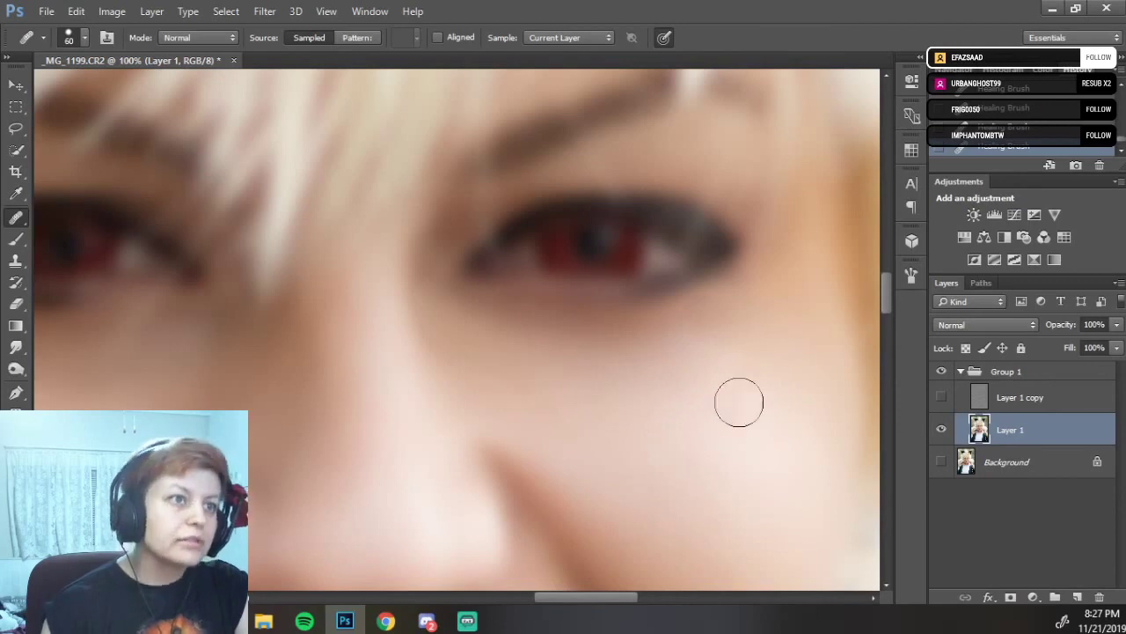
mouse_move(623, 393)
left_mouse_down()
mouse_move(560, 406)
mouse_move(494, 369)
mouse_move(524, 392)
mouse_move(573, 400)
left_mouse_up()
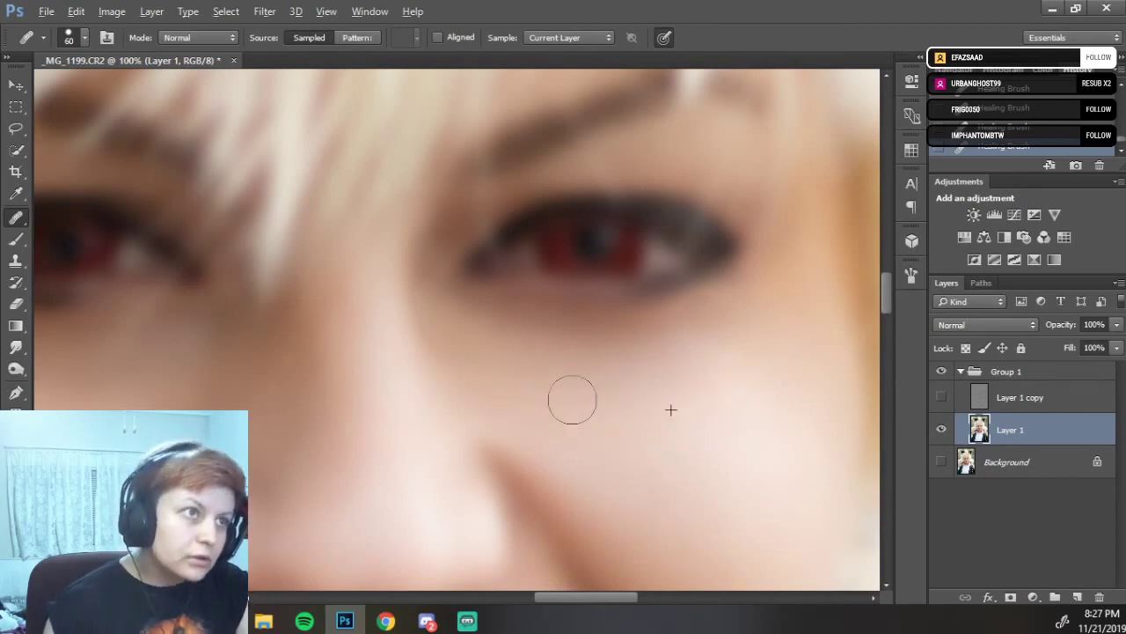
left_click(941, 396)
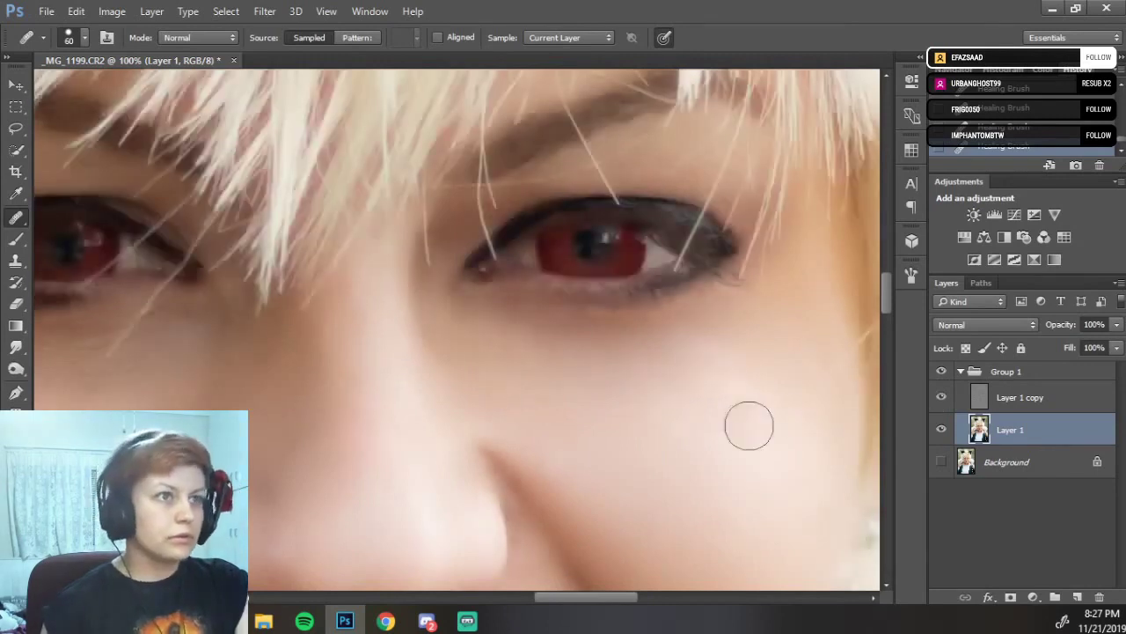
Heal the upper cheek below the outer corner of the eye on Layer 1, using nearby bright skin as the source.
left_click(732, 388, "alt")
mouse_move(745, 362)
left_mouse_down()
mouse_move(706, 330)
mouse_move(720, 323)
mouse_move(762, 341)
mouse_move(793, 394)
mouse_move(773, 346)
mouse_move(693, 380)
mouse_move(775, 364)
left_mouse_up()
left_click(786, 379, "alt")
mouse_move(720, 354)
left_mouse_down()
mouse_move(731, 378)
mouse_move(700, 378)
mouse_move(719, 372)
left_mouse_up()
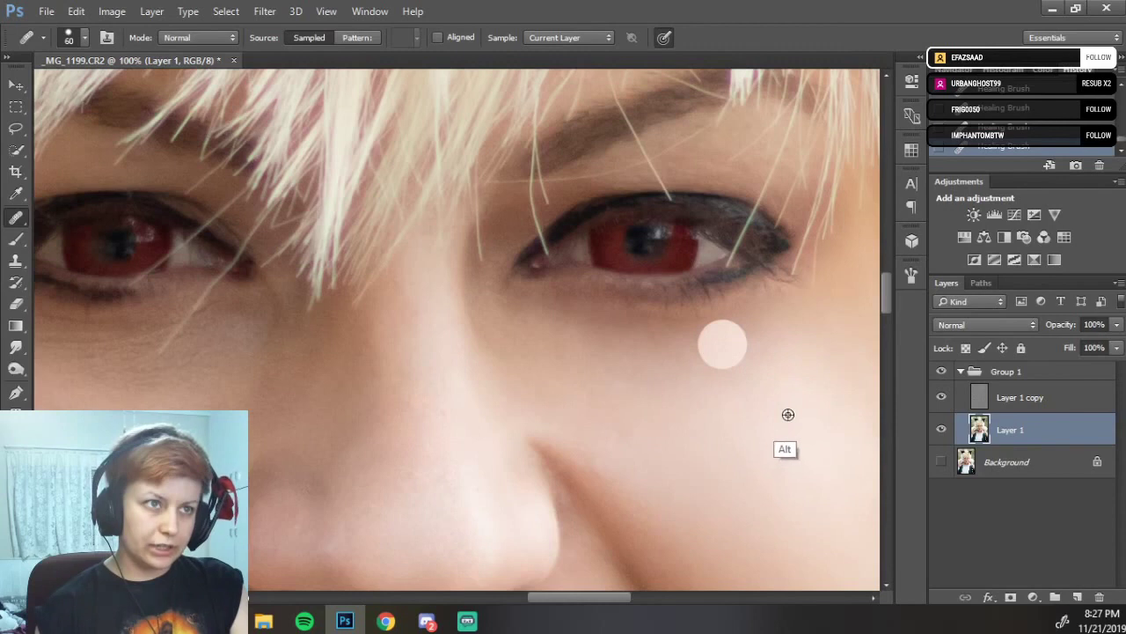
left_click_drag(744, 368, 731, 426)
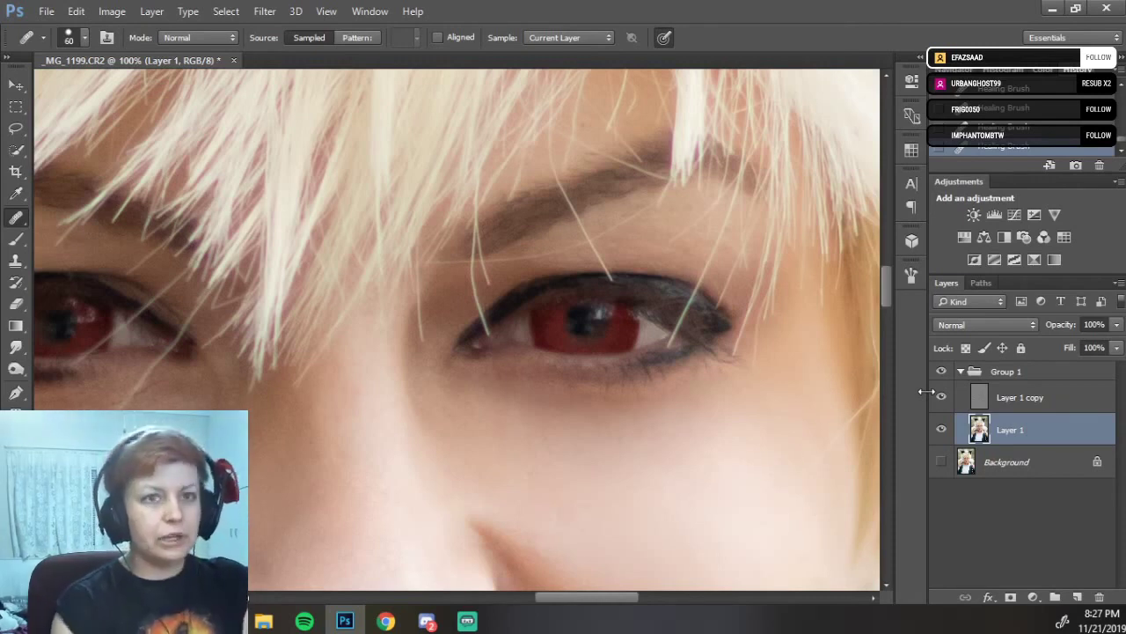
On a new layer above Layer 1, paint dark eyeliner points at the right-hand eye's inner and outer corners with a size 20 brush at 70% opacity.
key("ctrl+shift+n")
key("Return")
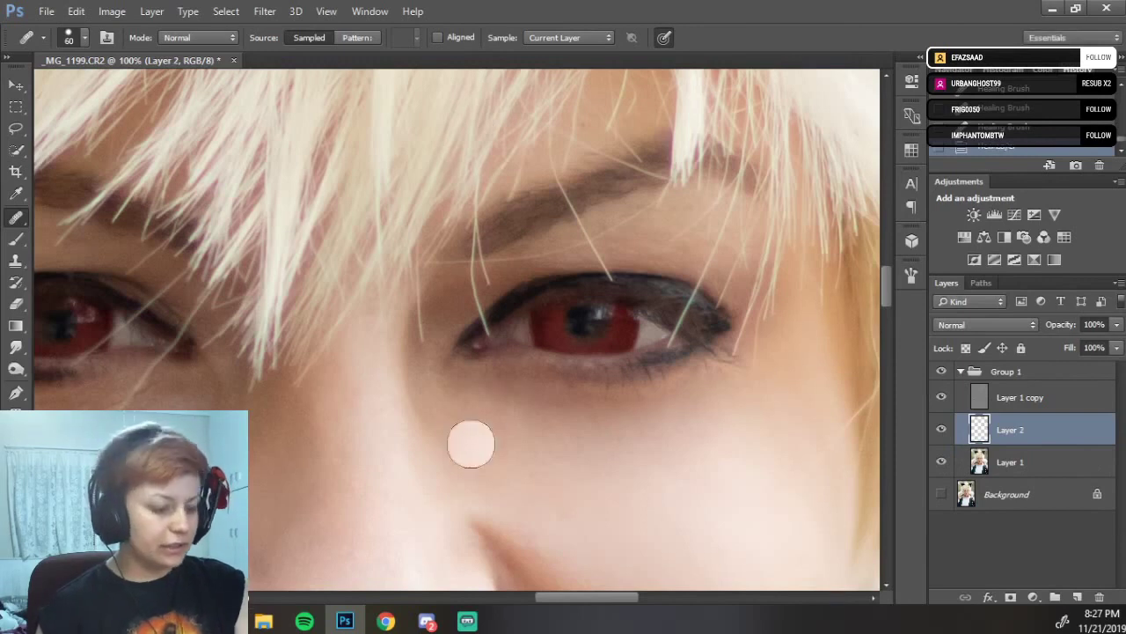
key("b")
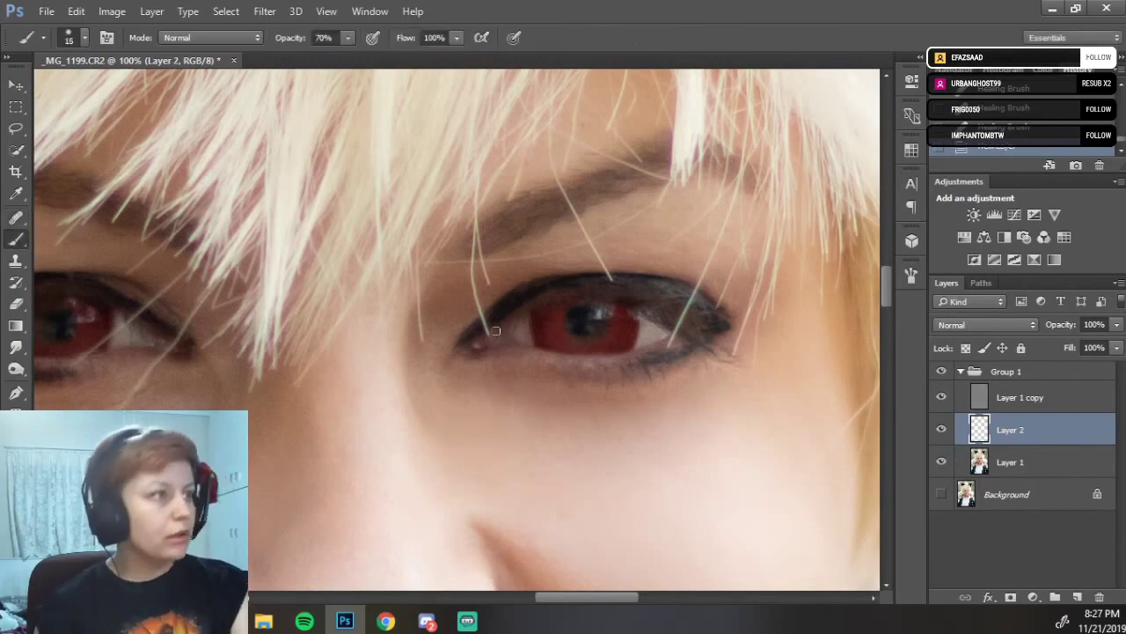
key("i")
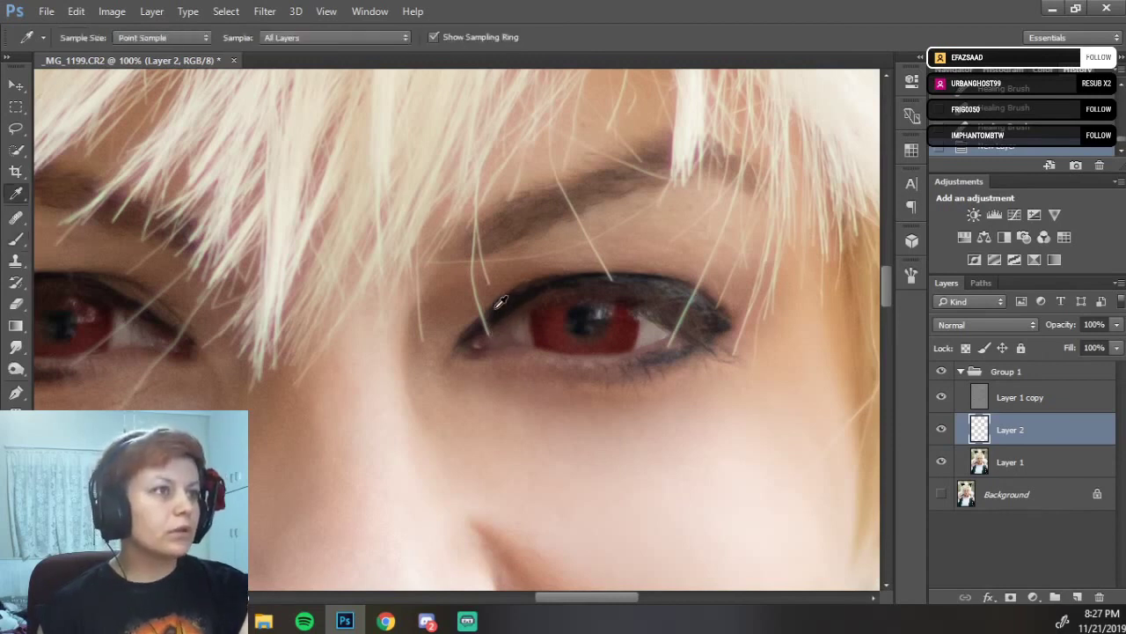
key("b")
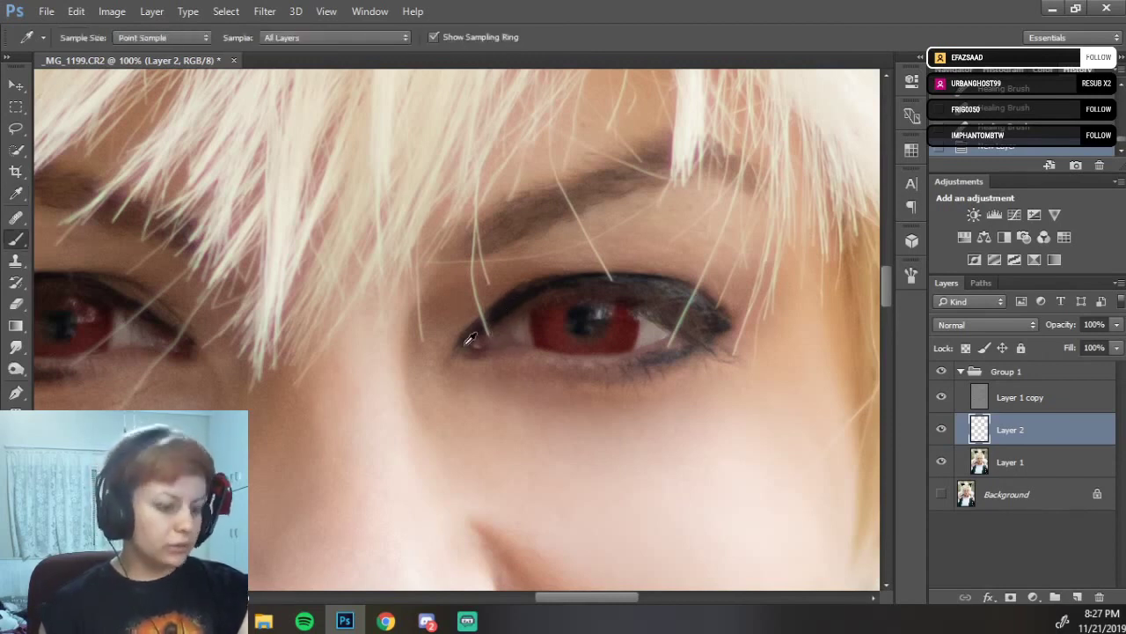
left_click_drag(466, 342, 447, 354)
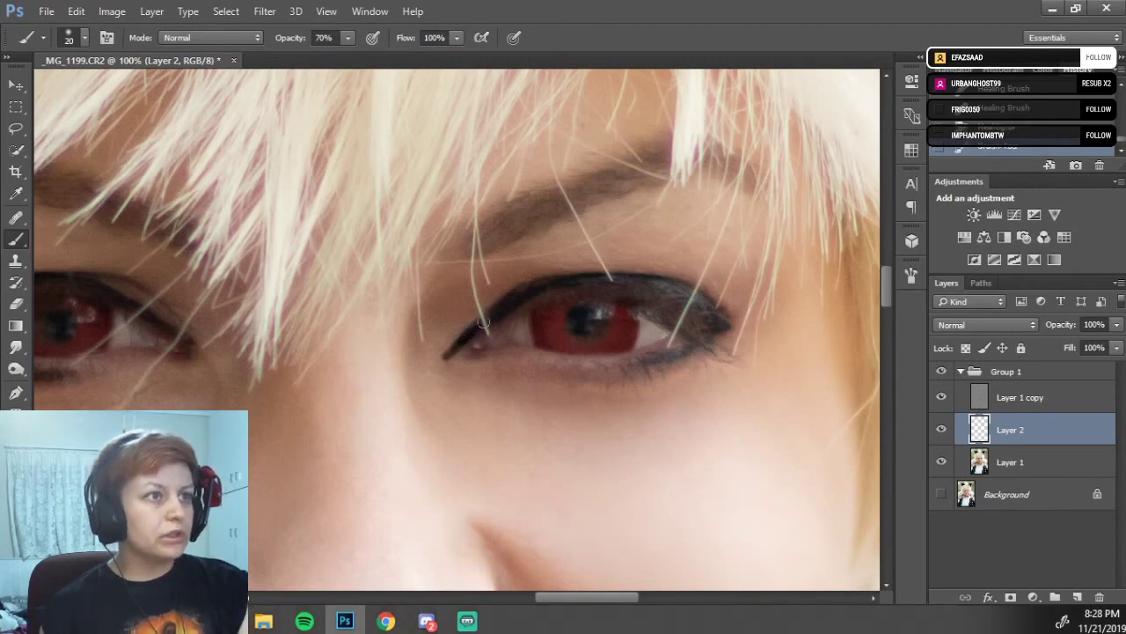
left_click_drag(467, 339, 438, 359)
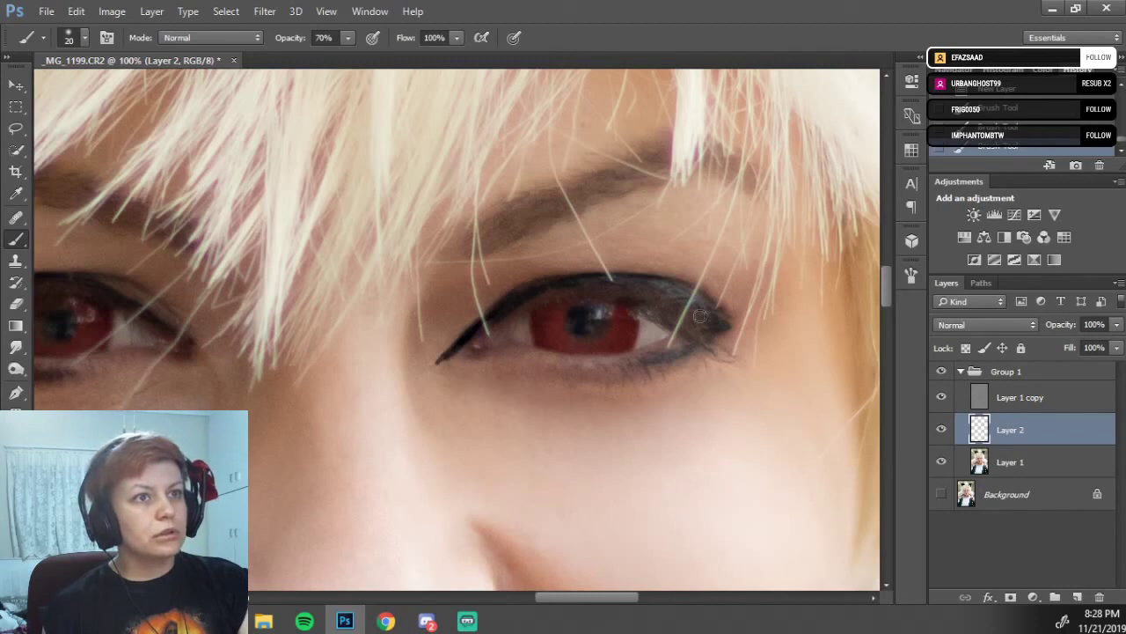
left_click_drag(733, 325, 750, 330)
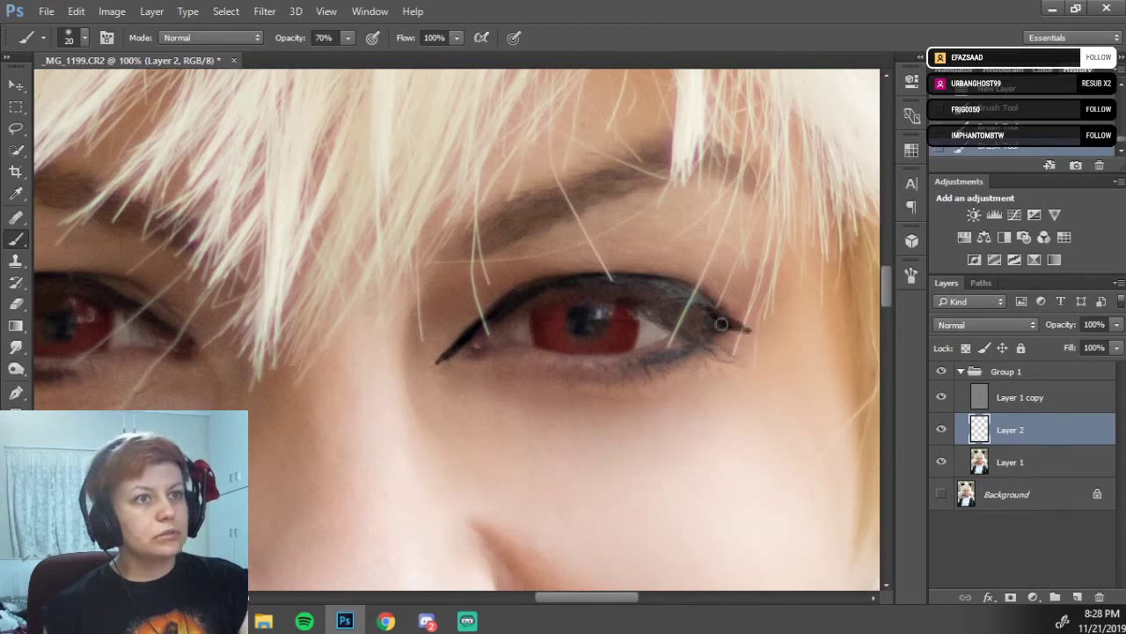
left_click_drag(724, 327, 719, 314)
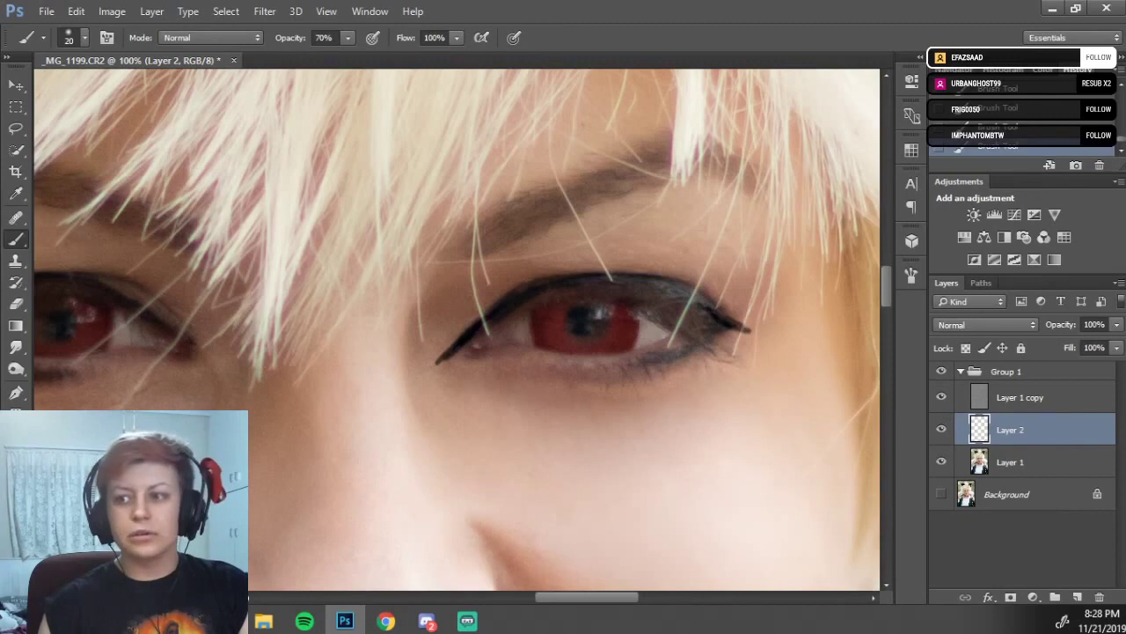
key("alt+Tab")
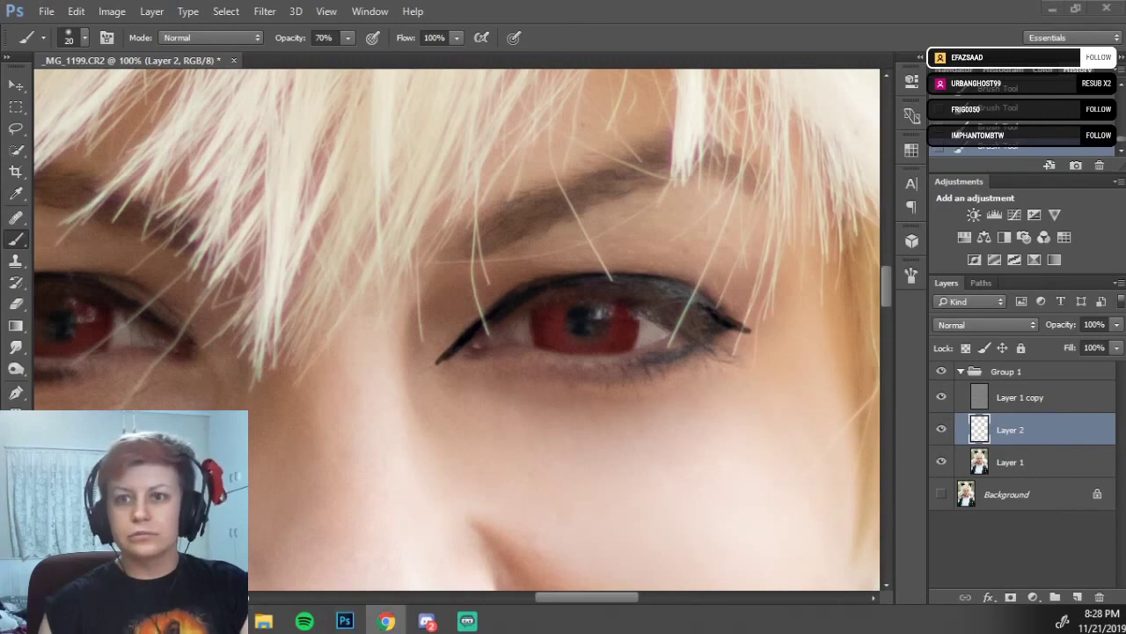
key("alt+Tab")
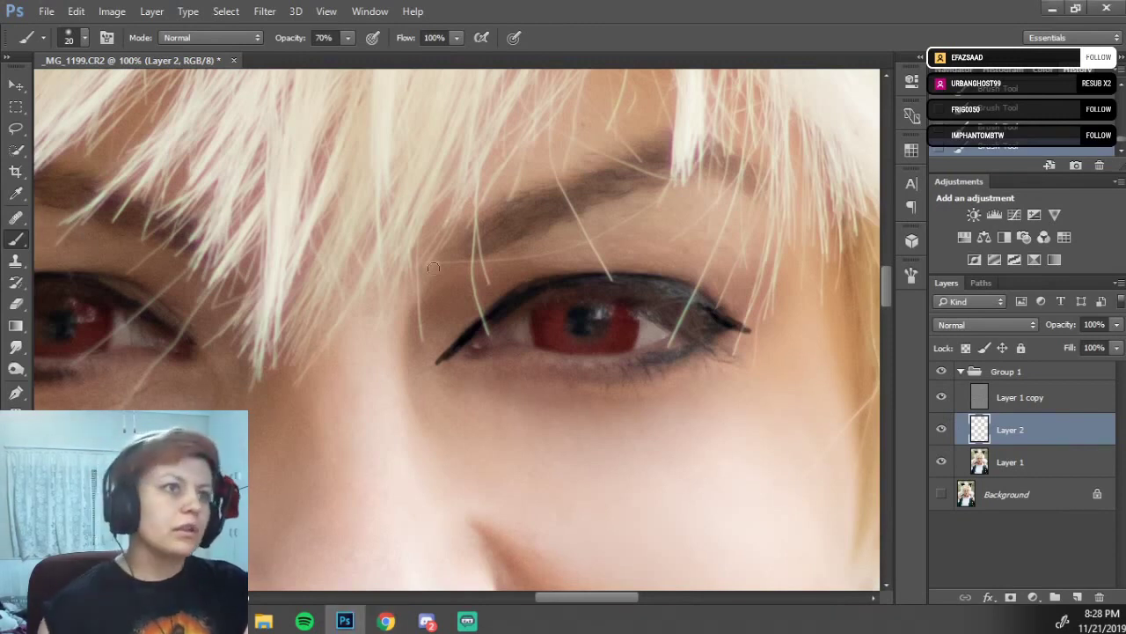
Paint a dark eyeliner line along the same eye's lower lid on Layer 2, from the outer corner to below the iris.
left_click_drag(619, 365, 709, 333)
left_click_drag(650, 360, 707, 337)
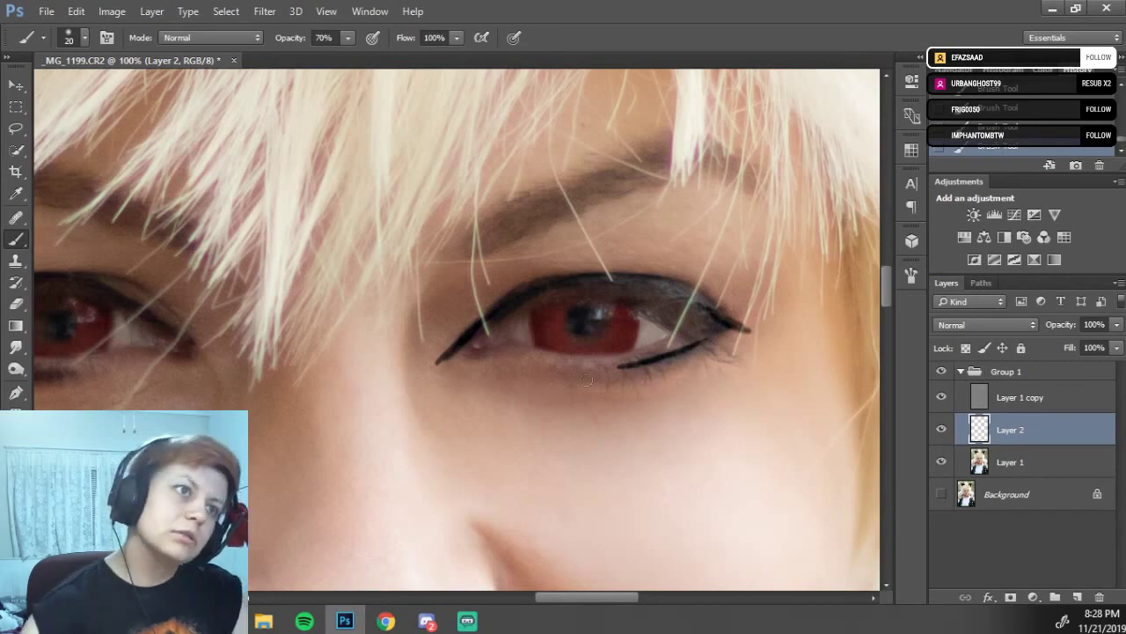
left_click_drag(615, 367, 569, 370)
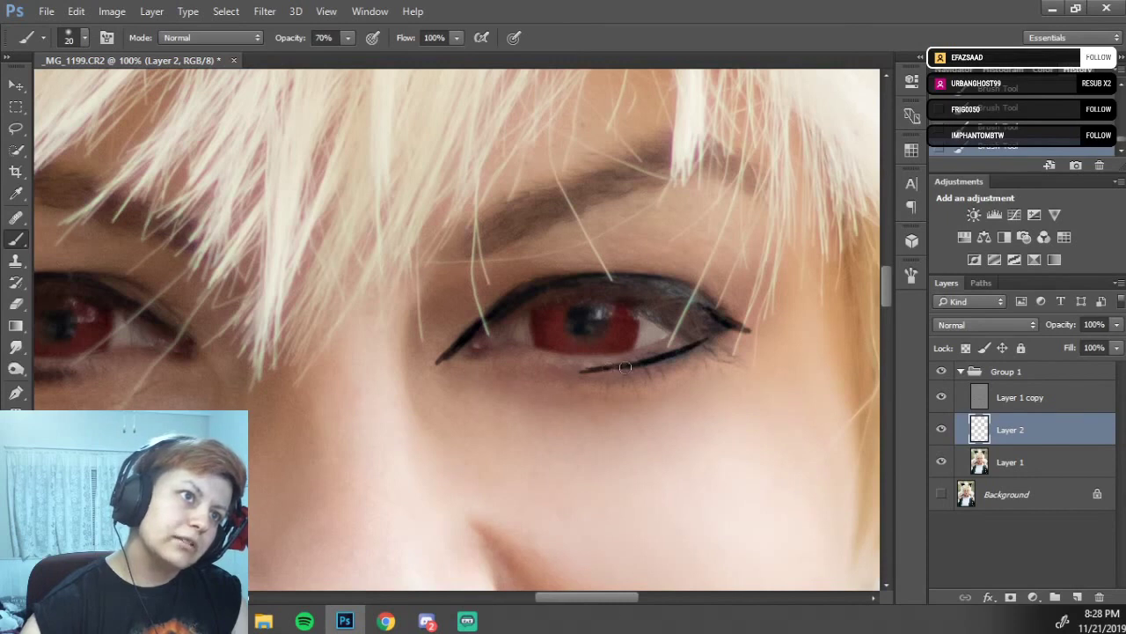
left_click_drag(563, 371, 607, 364)
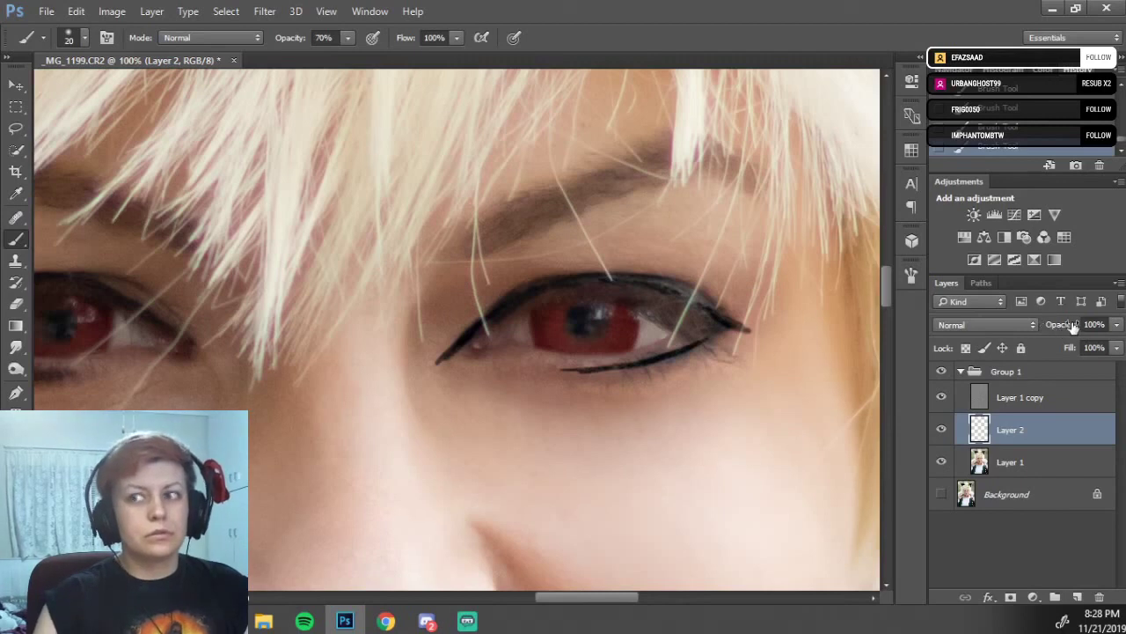
Reduce the eyeliner layer's opacity to 62% and make Layer 1 the active layer.
left_click_drag(1073, 325, 1062, 326)
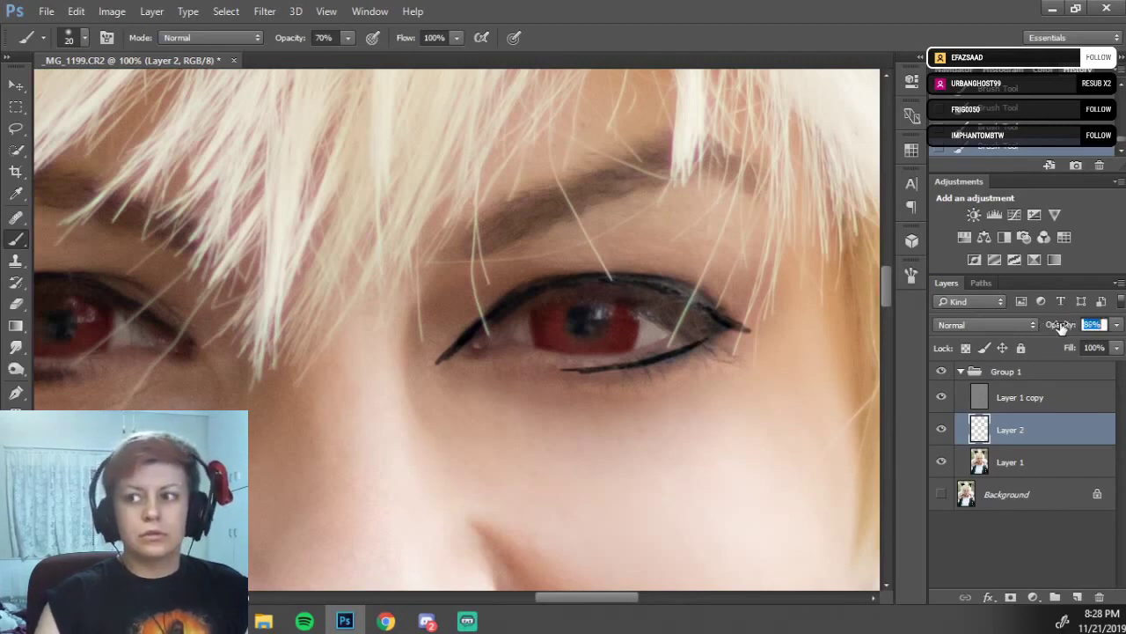
left_click_drag(1072, 325, 1063, 326)
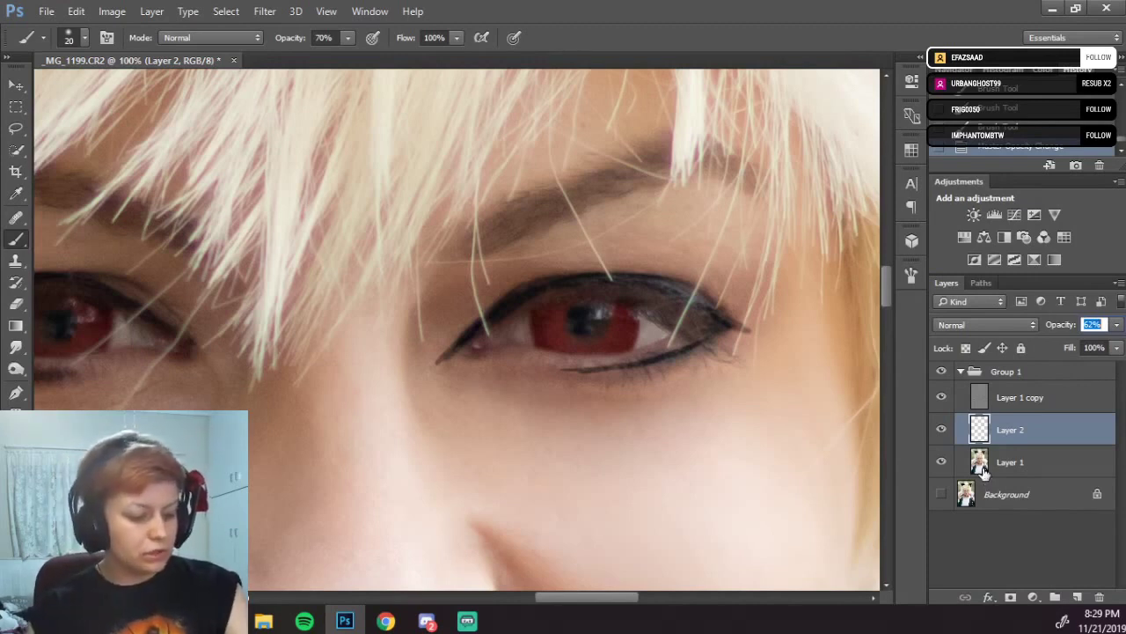
key("BackSpace")
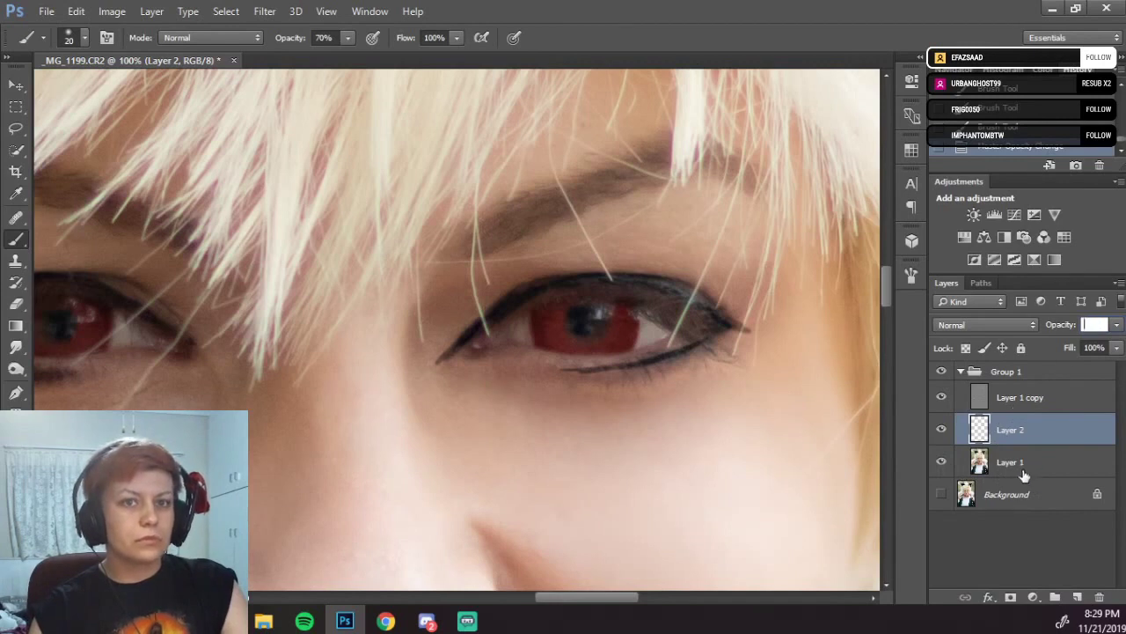
left_click(979, 462)
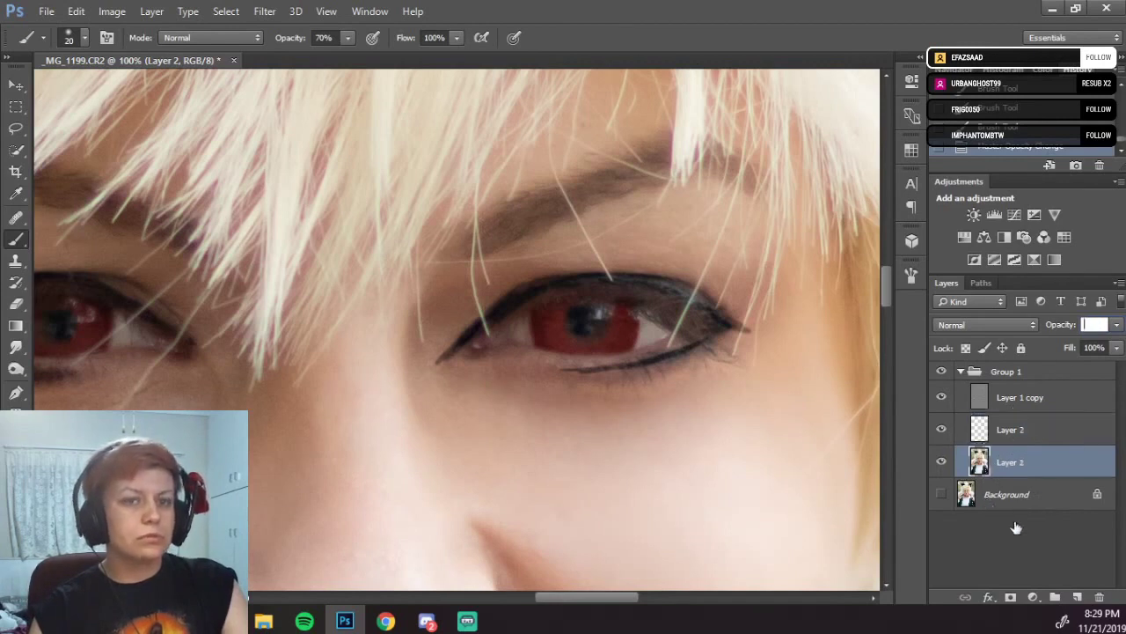
Clear the painted eyeliner strokes from Layer 2 and restore the layer's opacity to 100%.
left_click(1006, 434)
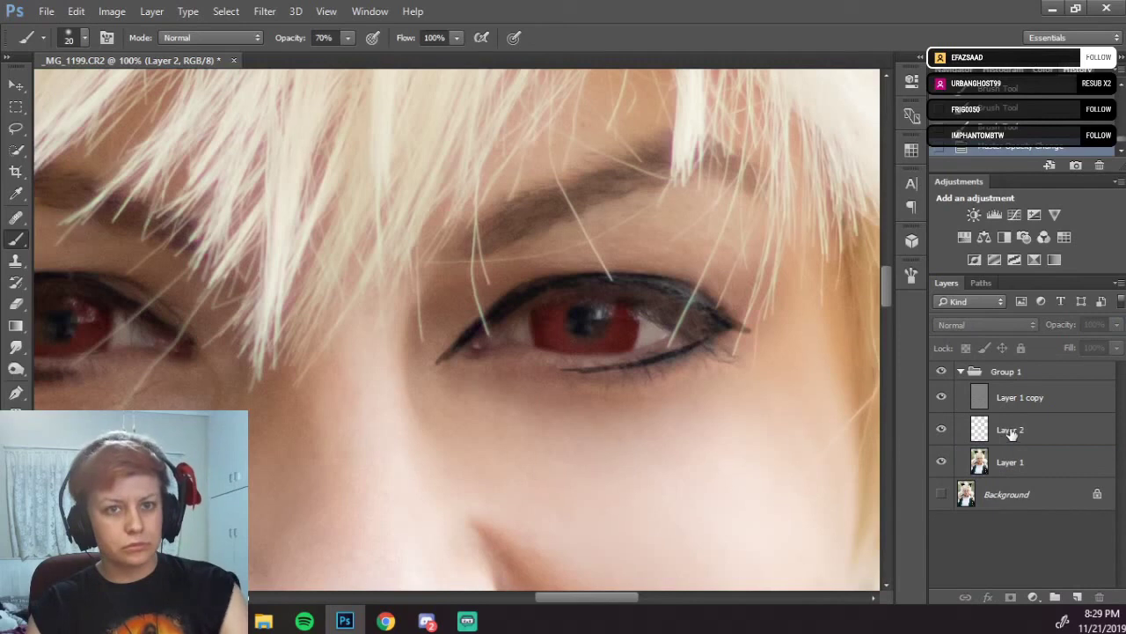
left_click(1011, 433)
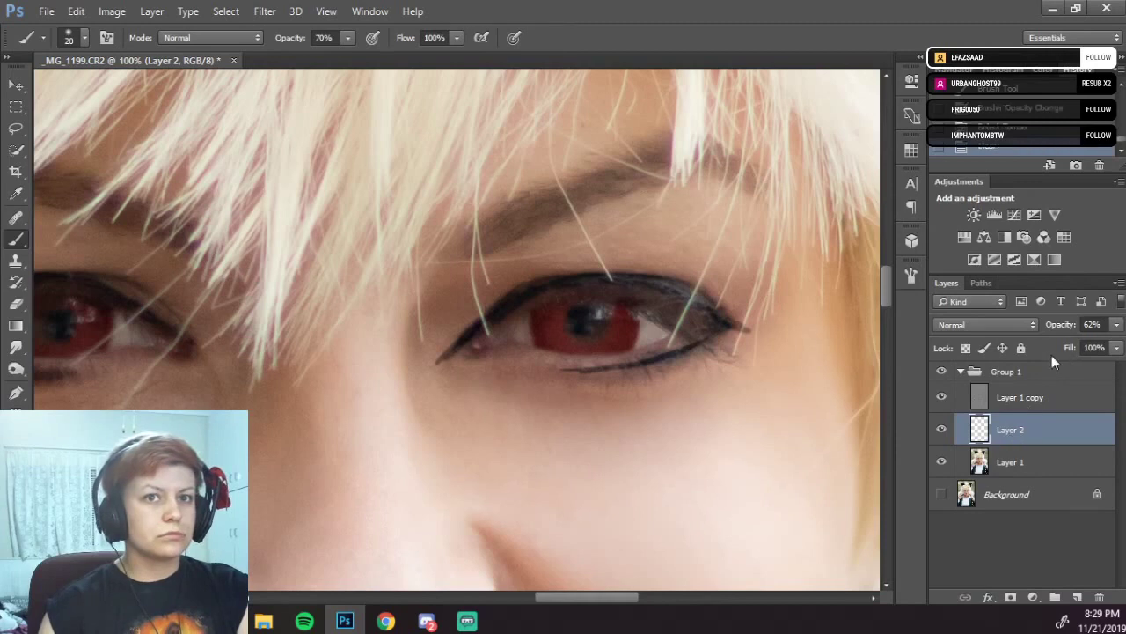
key("ctrl+z")
left_click(1102, 325)
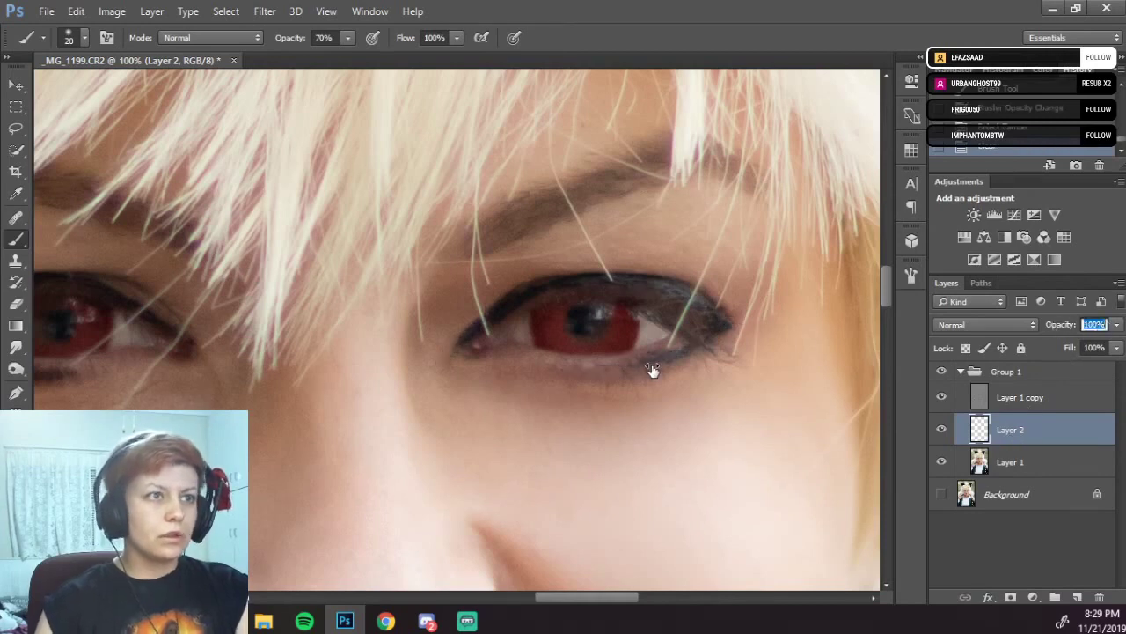
Sample the right-hand iris's red and choose a brighter red shade of it for painting on Layer 2.
key("ctrl+plus")
left_click_drag(510, 297, 444, 384)
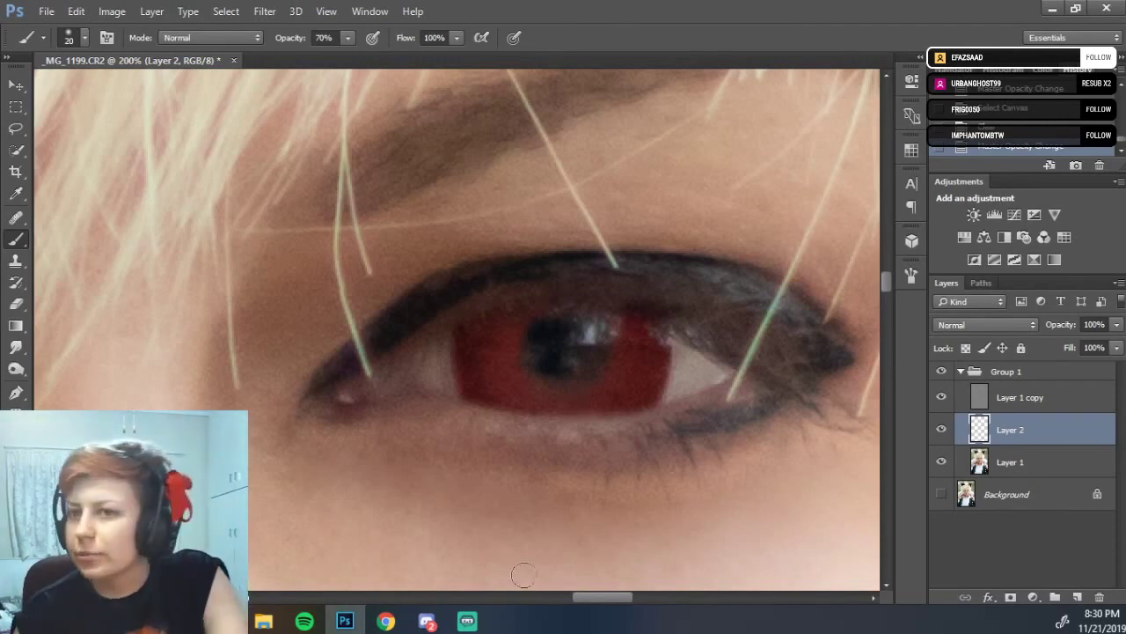
left_click_drag(614, 452, 560, 412)
left_click_drag(515, 382, 553, 414)
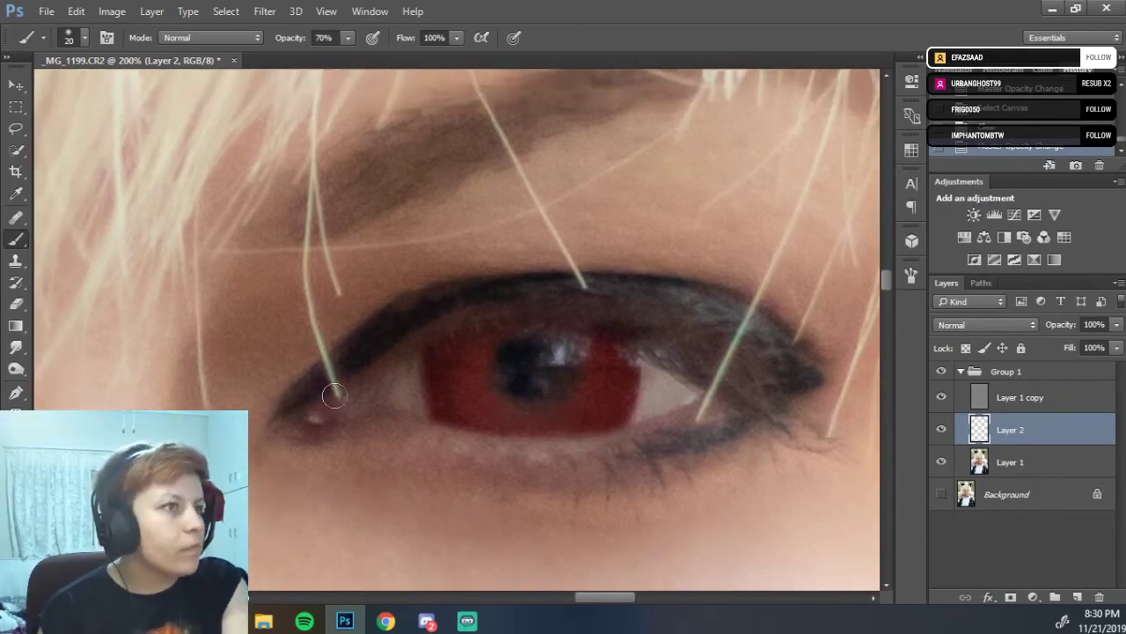
key("i")
left_click(481, 380)
key("b")
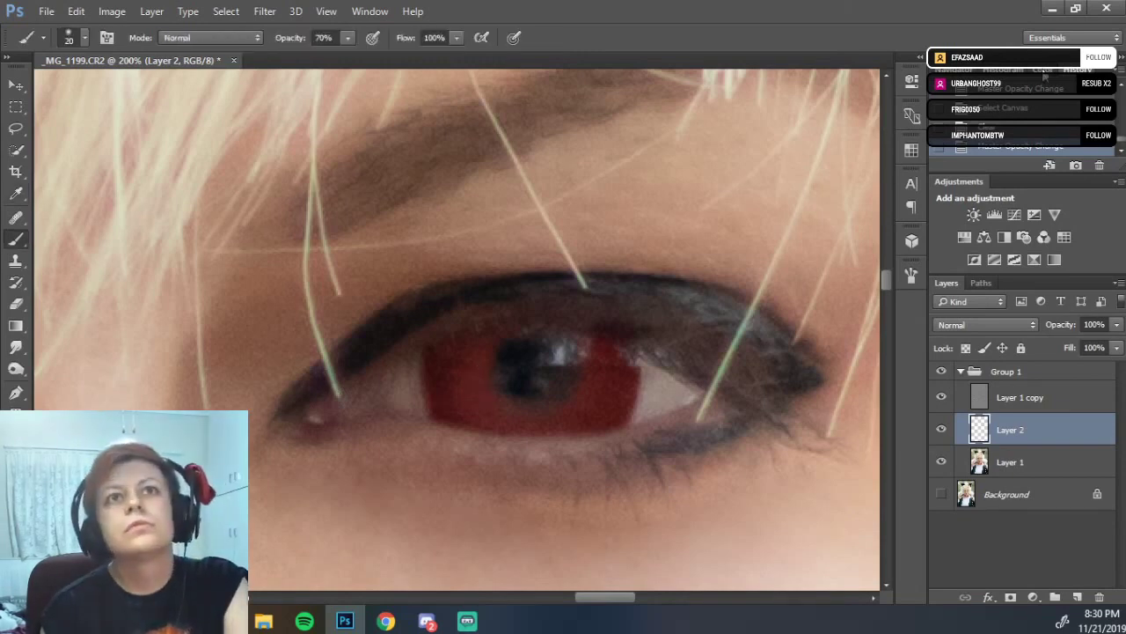
left_click(1044, 71)
left_click(1035, 102)
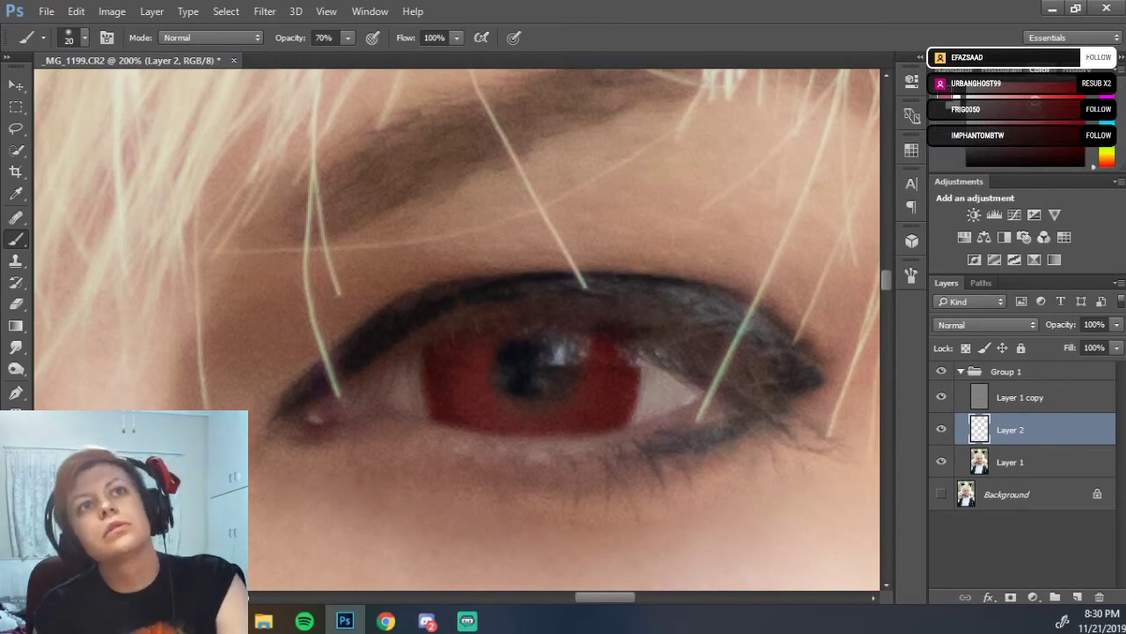
left_click(985, 324)
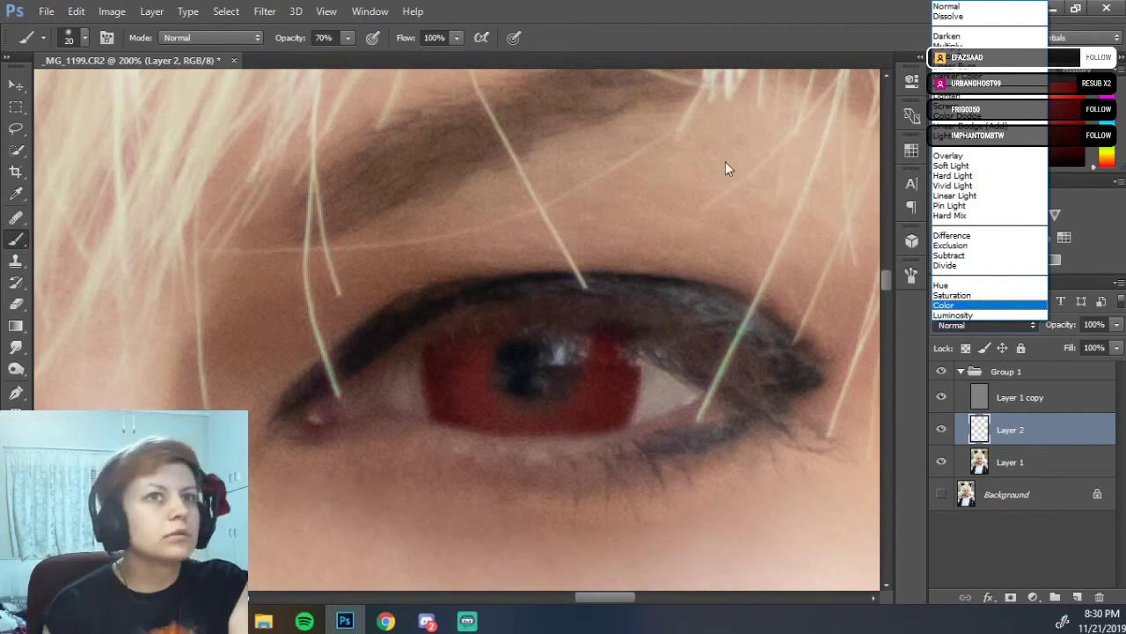
left_click(296, 40)
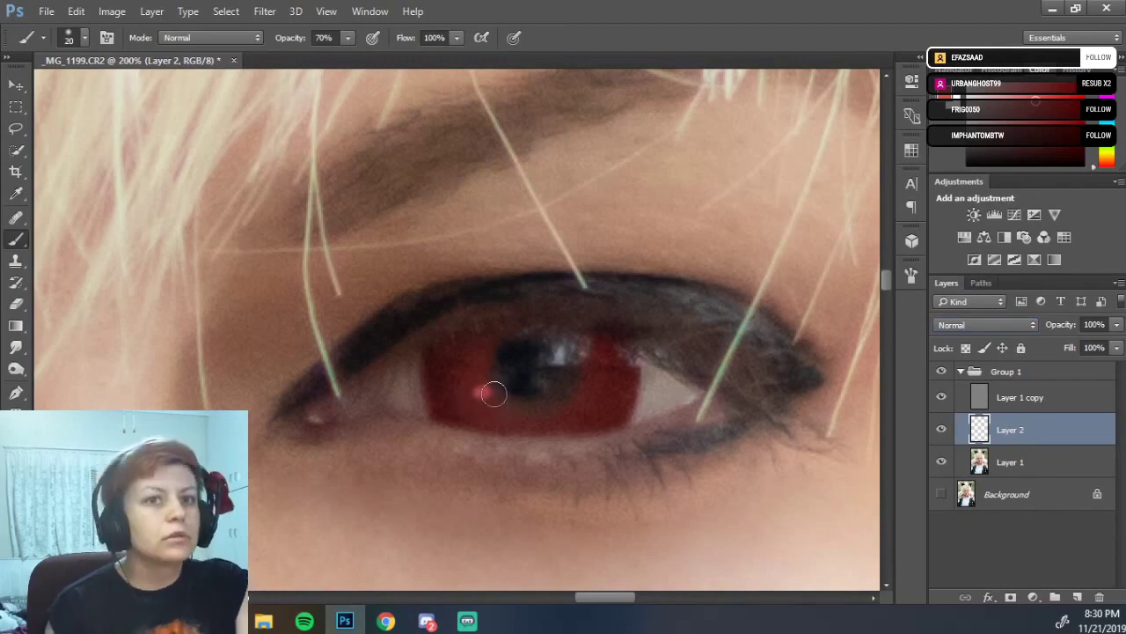
Paint lighter red highlights around the right-hand eye's pupil at 32% brush opacity, and set Layer 2's opacity to 74%.
left_click_drag(298, 44, 268, 47)
left_click(467, 389)
mouse_move(483, 374)
left_mouse_down()
mouse_move(451, 383)
mouse_move(494, 357)
mouse_move(523, 422)
mouse_move(570, 409)
left_mouse_up()
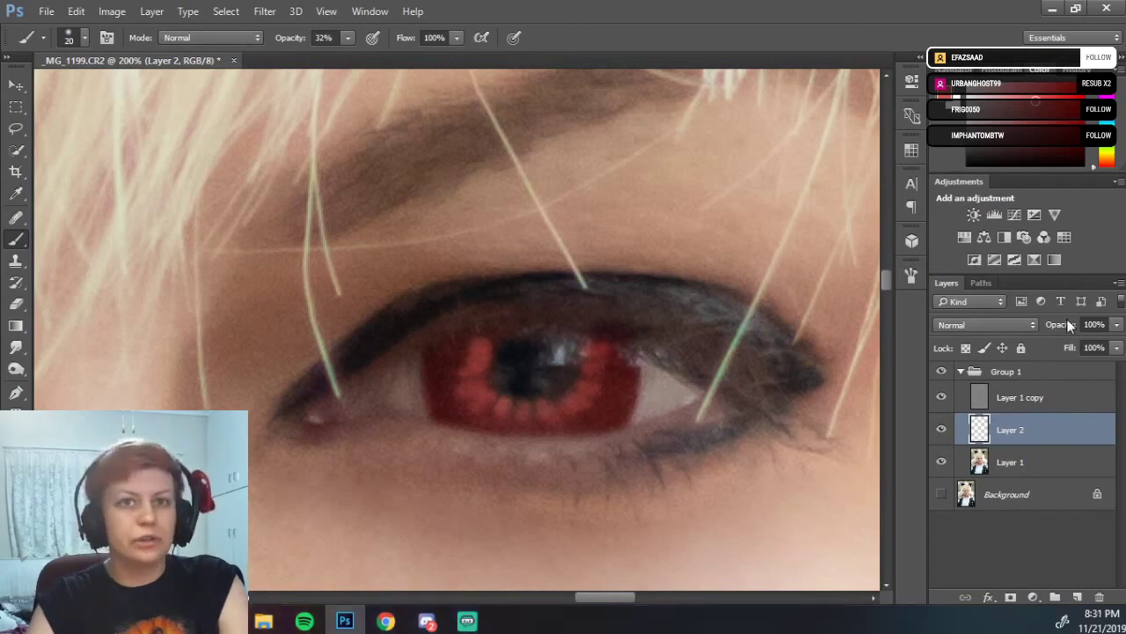
left_click_drag(1067, 324, 1036, 332)
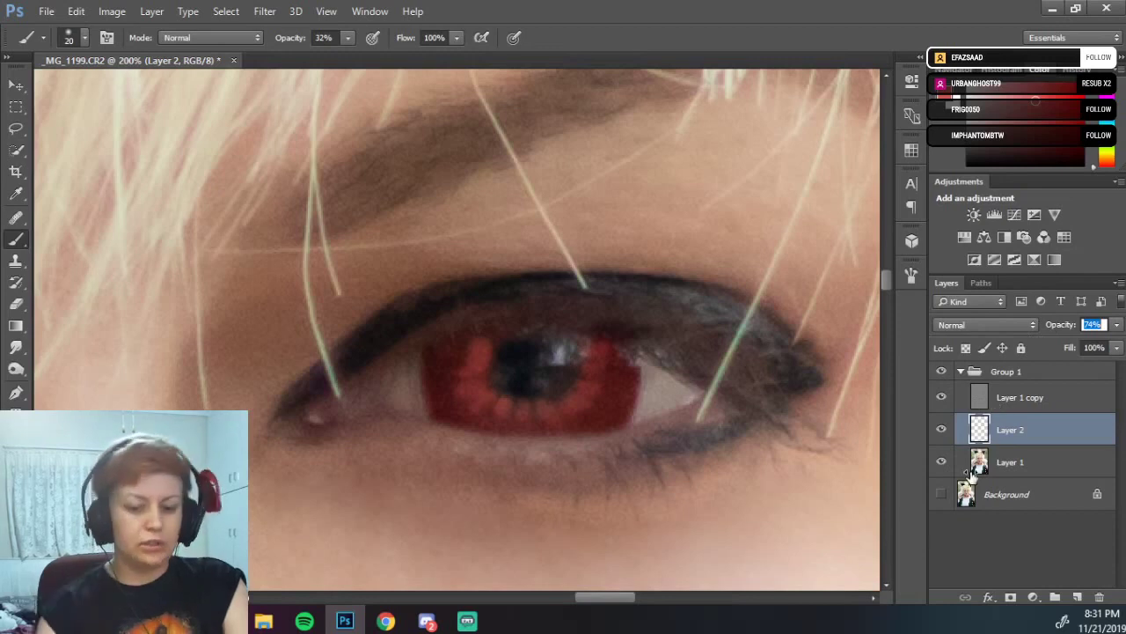
Show the Background layer and toggle Group 1's visibility to compare the retouched face with the original.
key("ctrl+minus")
key("ctrl+minus")
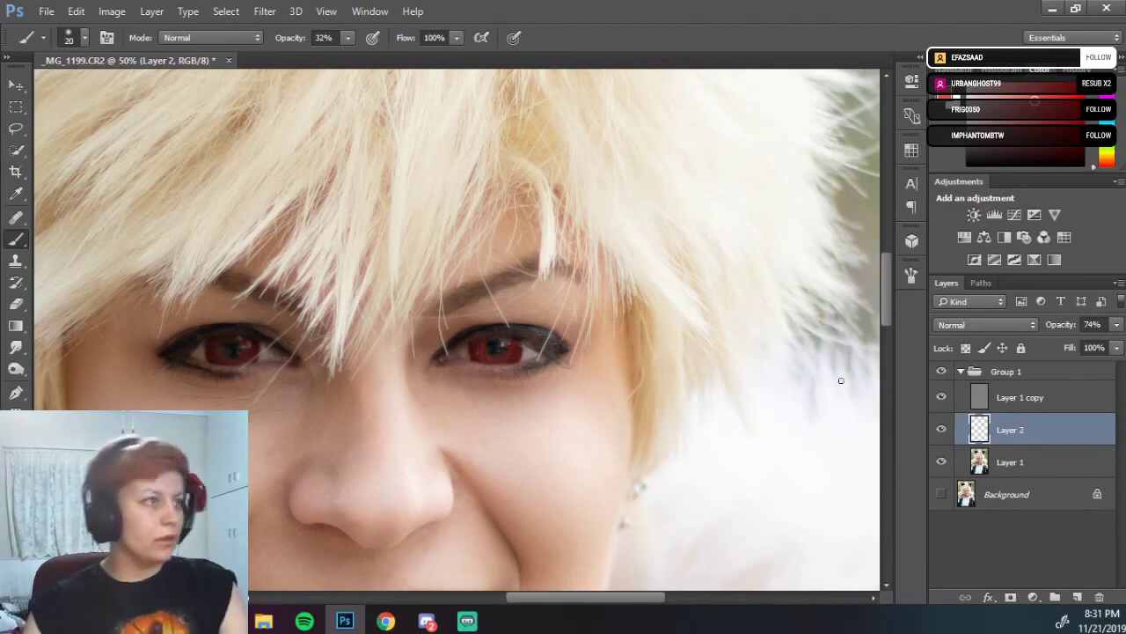
left_click_drag(487, 410, 695, 434)
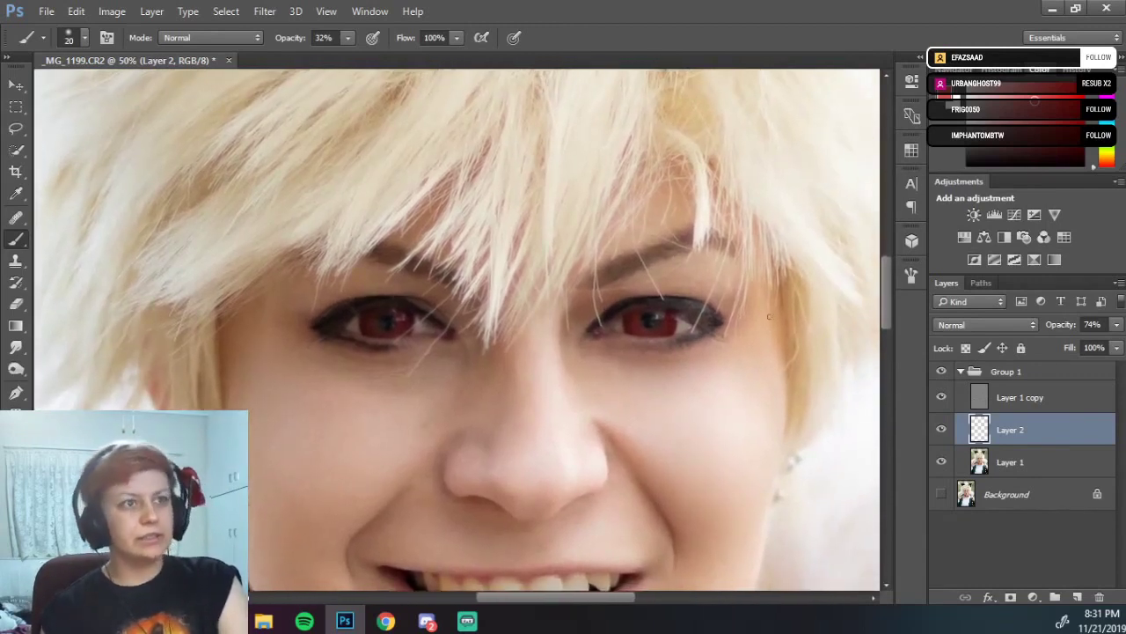
left_click(942, 495)
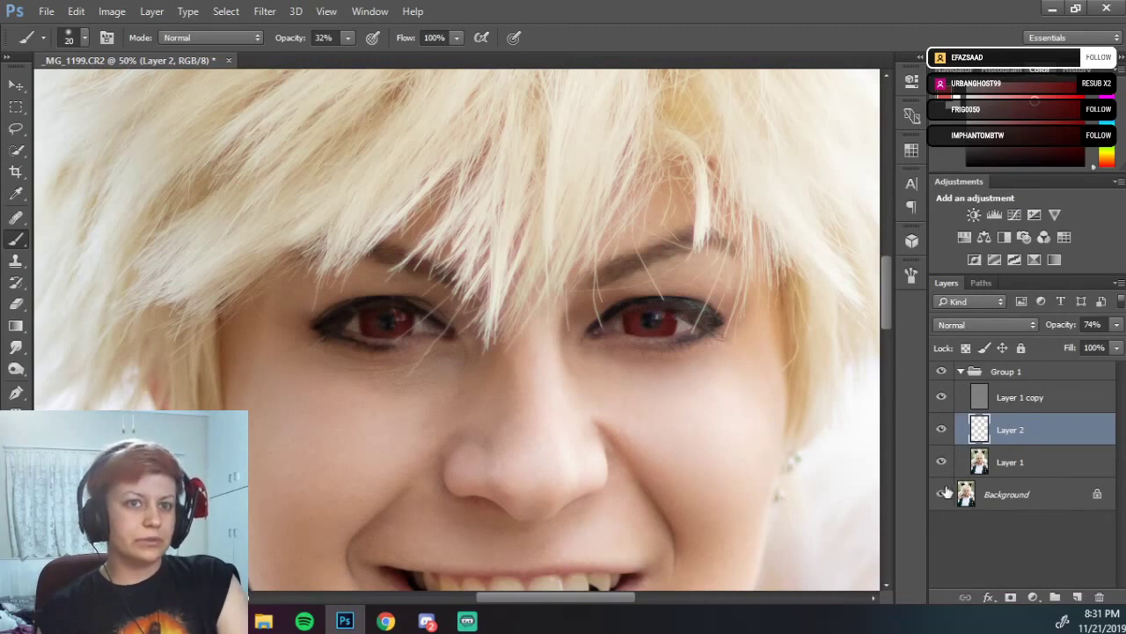
left_click(940, 373)
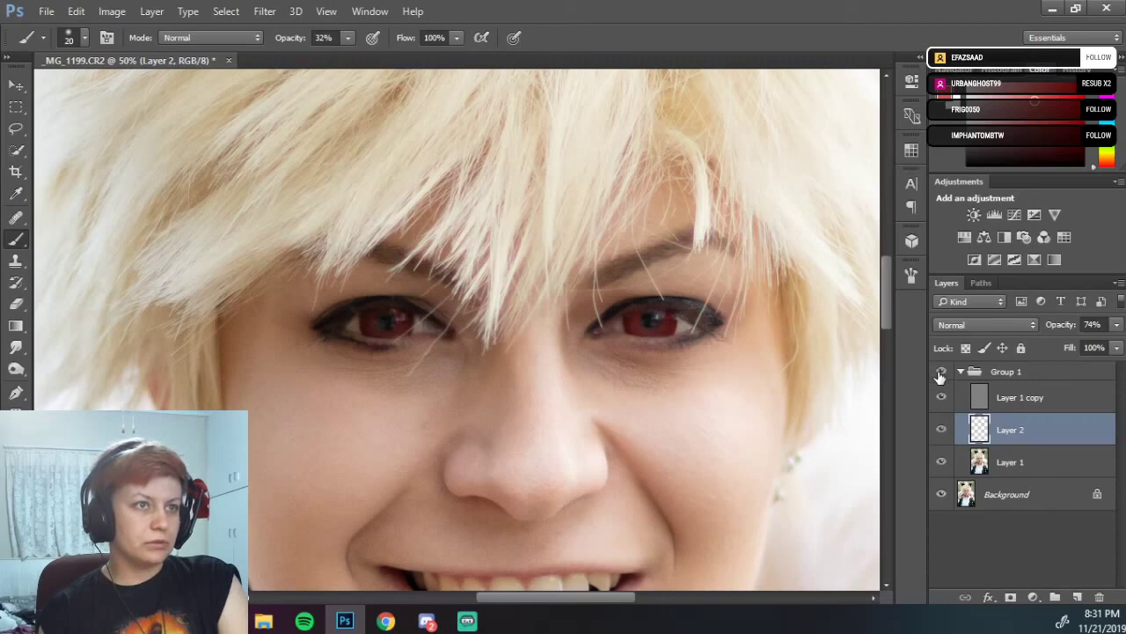
left_click(940, 374)
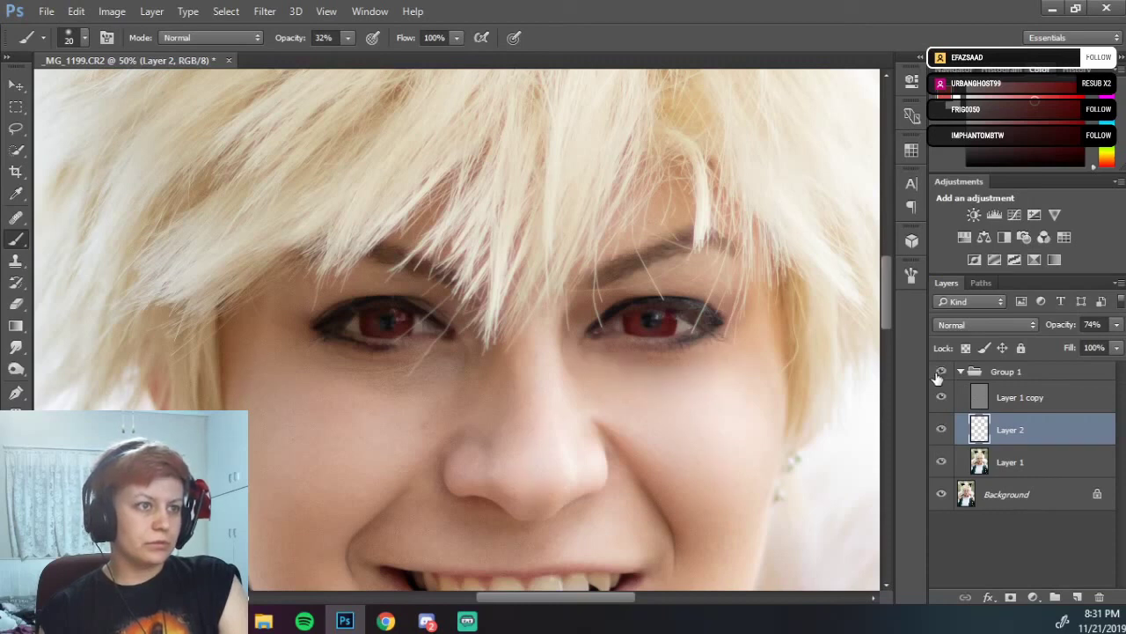
left_click(939, 375)
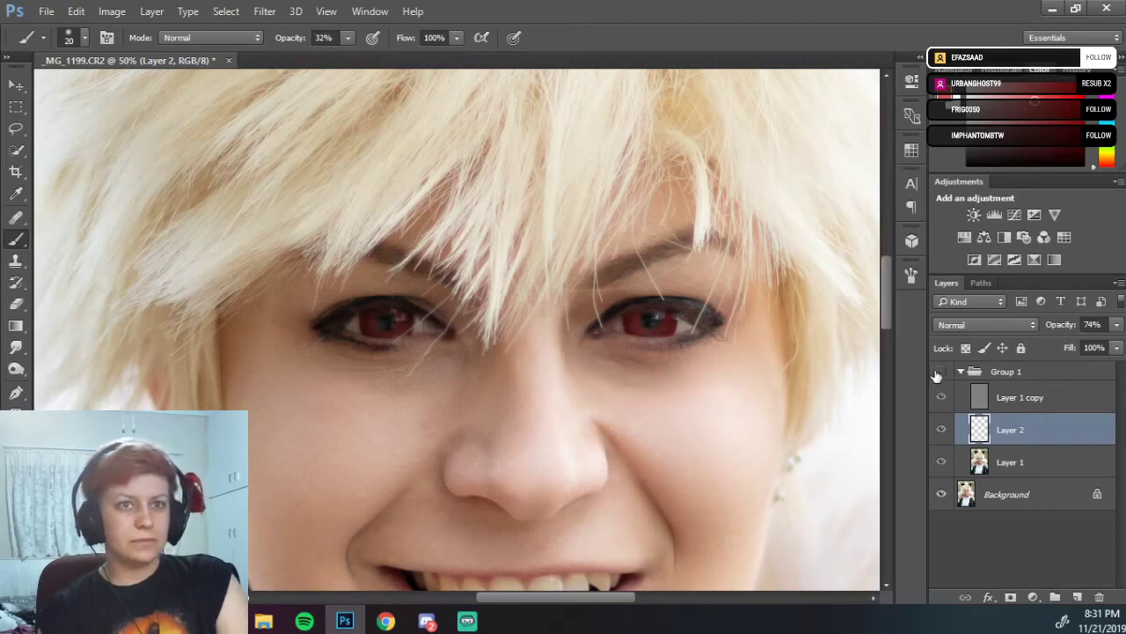
left_click(940, 374)
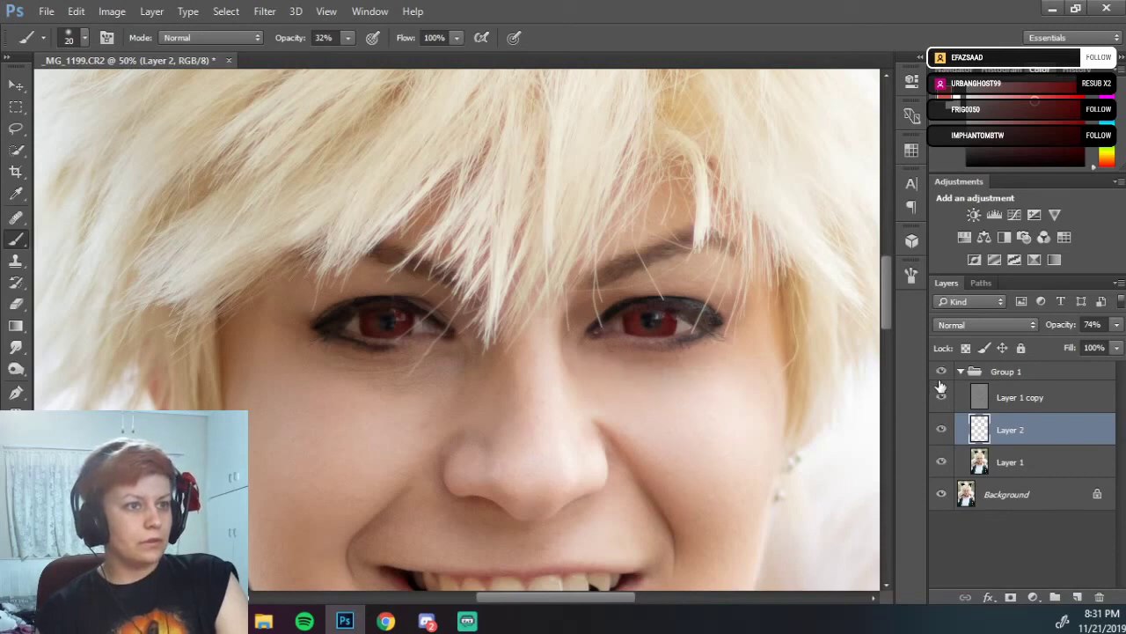
Delete Layer 2 from Group 1.
scroll(739, 405, "left", 6)
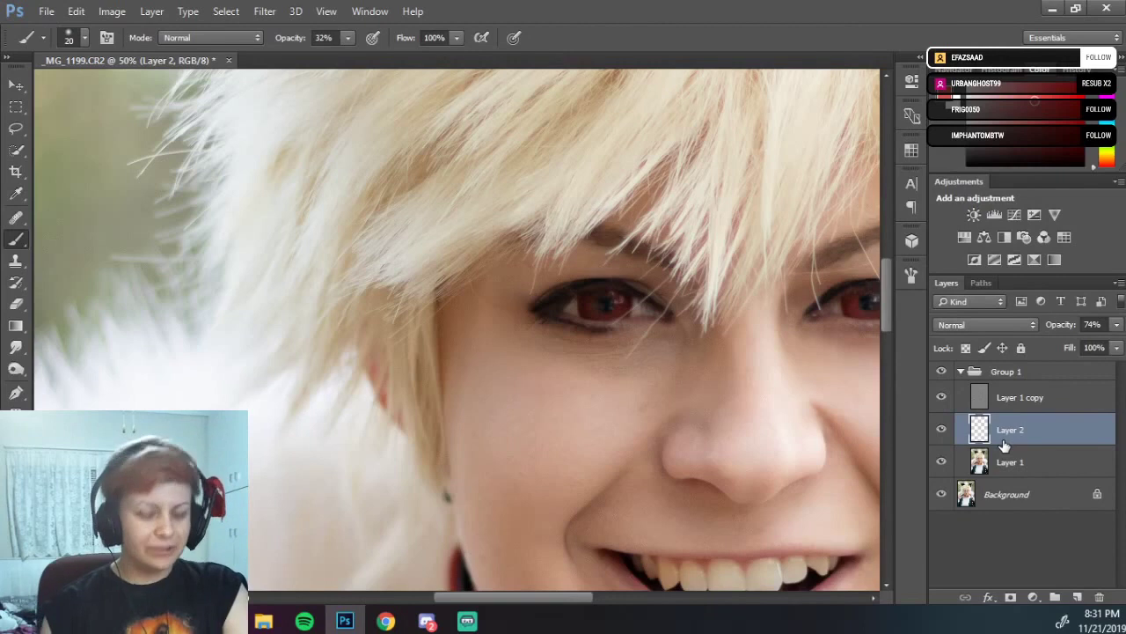
key("ctrl+plus")
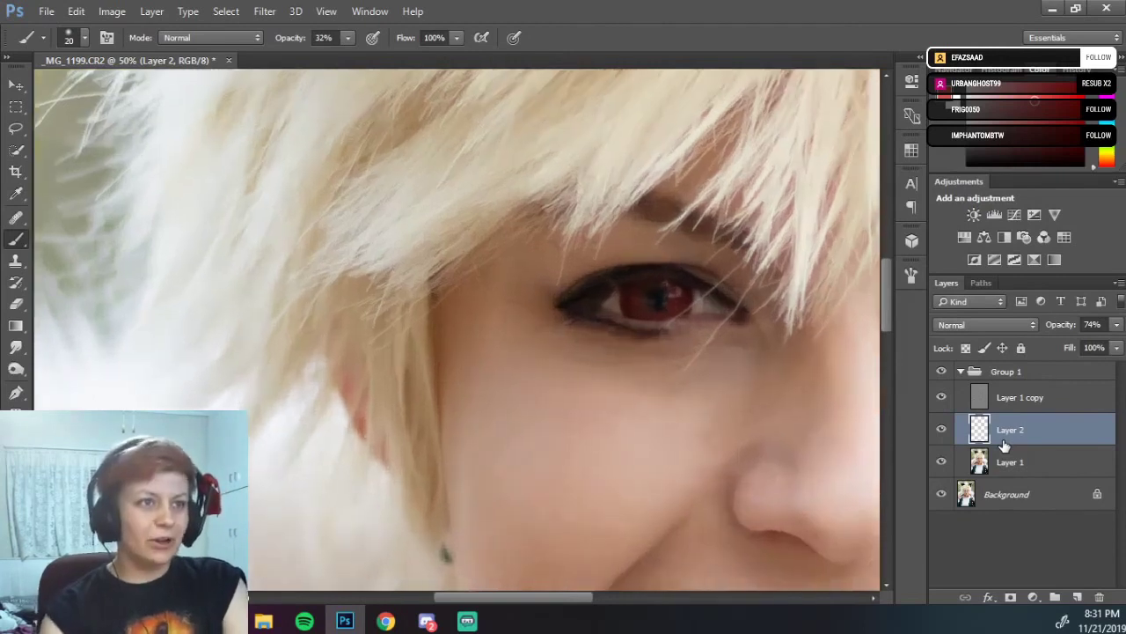
key("ctrl+plus")
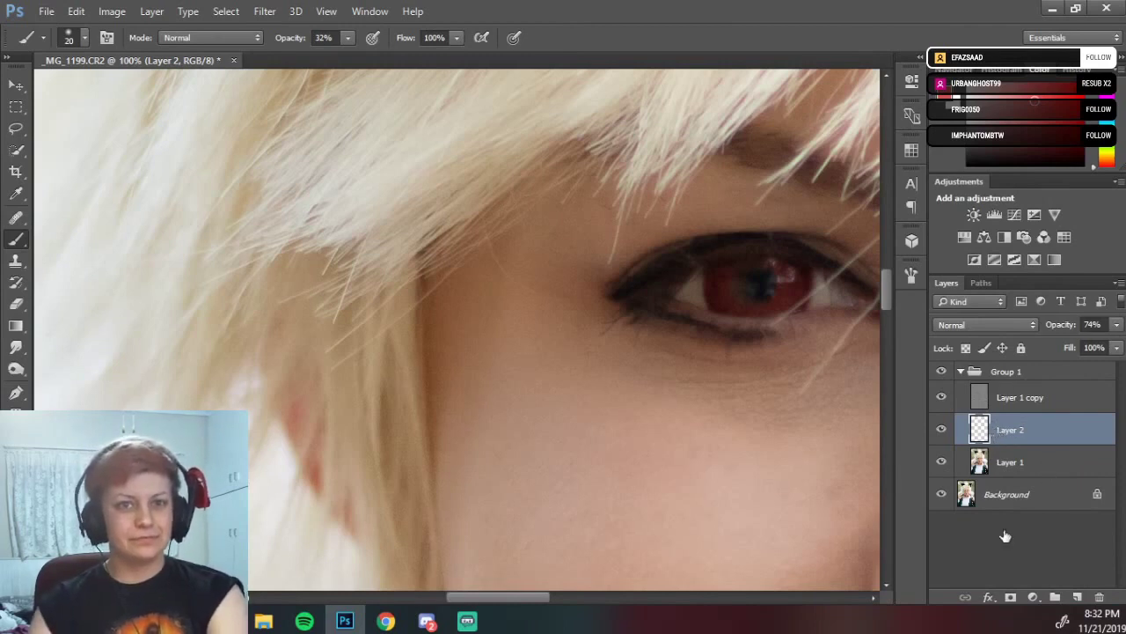
left_click(1012, 464)
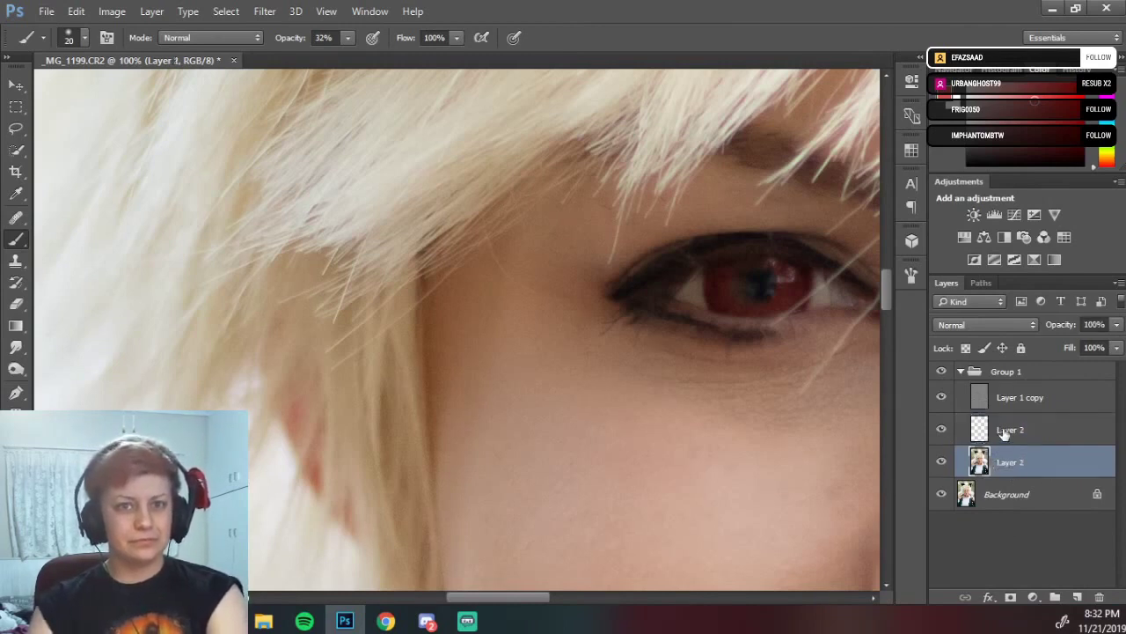
left_click(1021, 433)
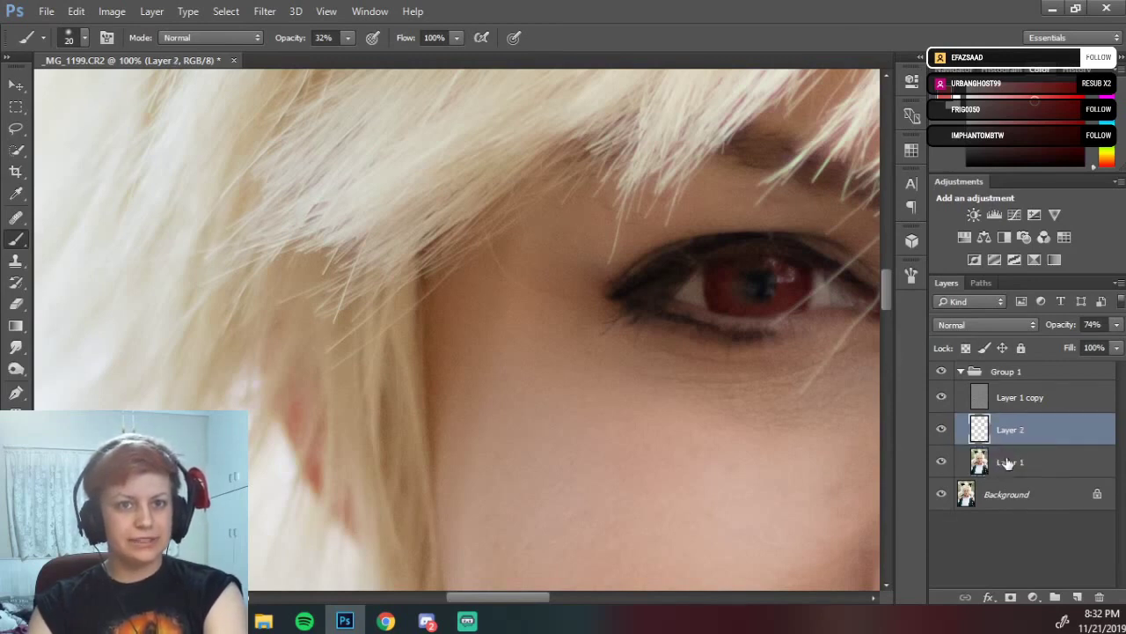
left_click(1008, 466)
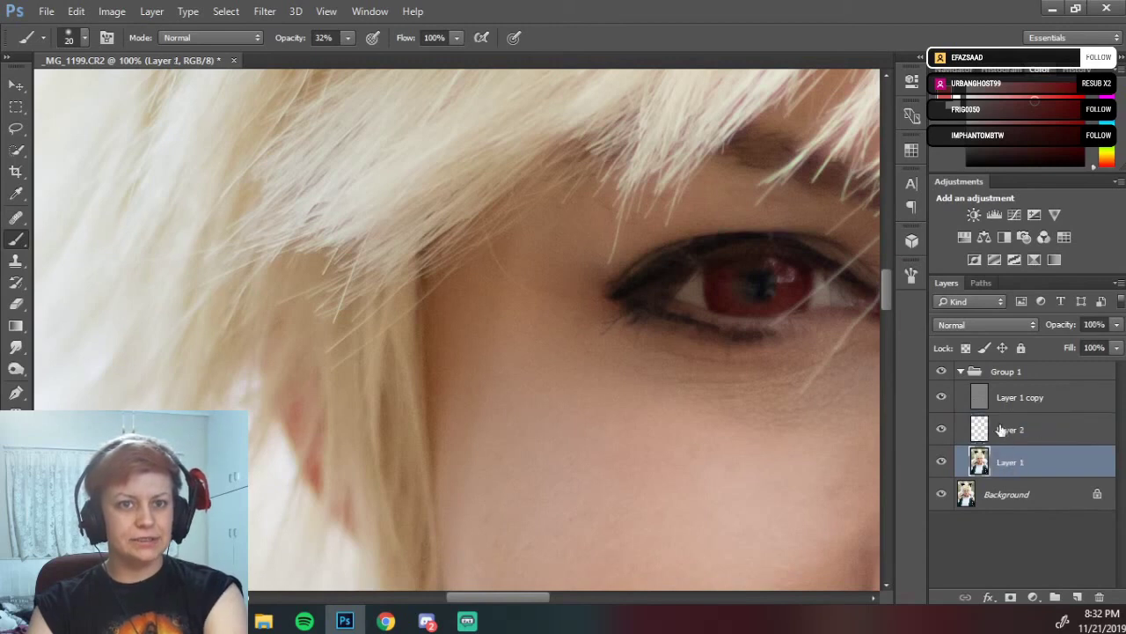
left_click(1009, 436)
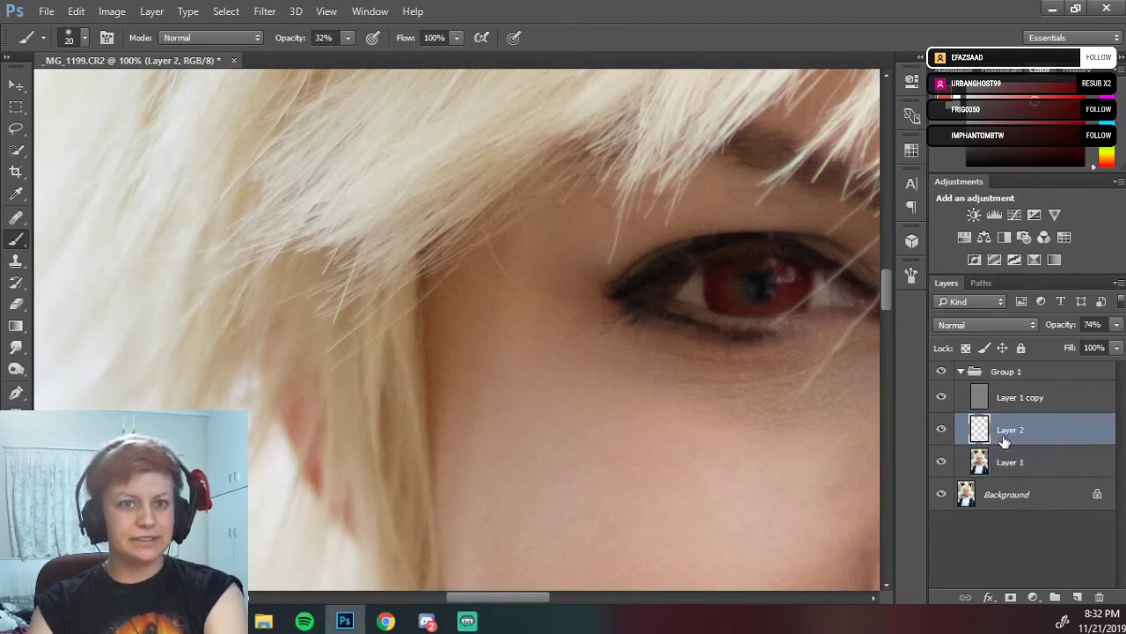
right_click(1004, 436)
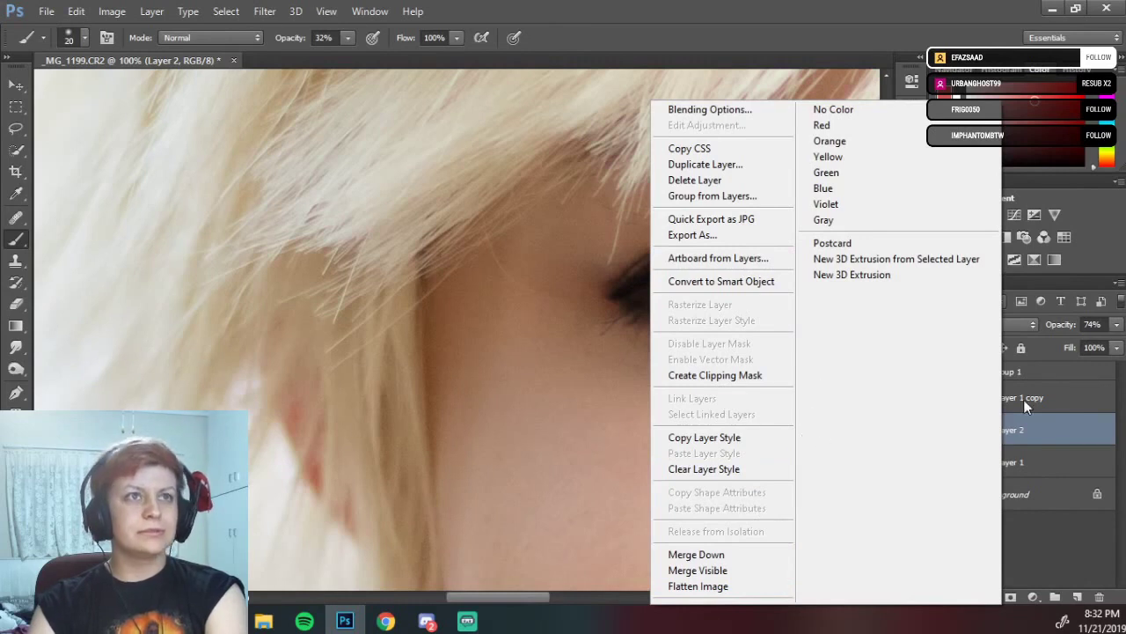
left_click(726, 182)
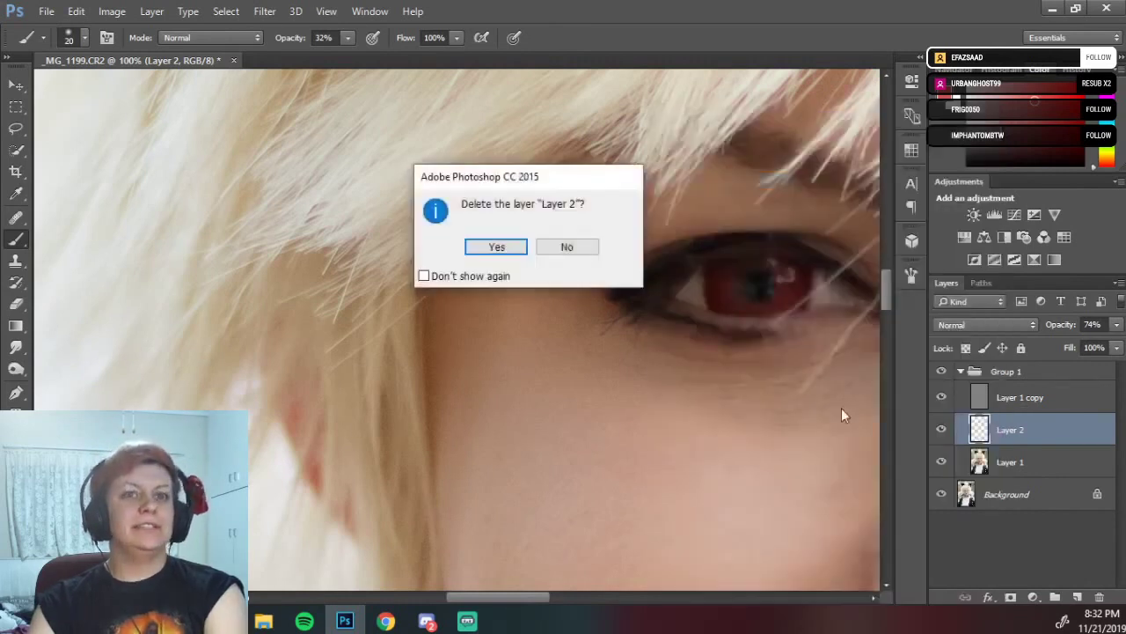
left_click(497, 247)
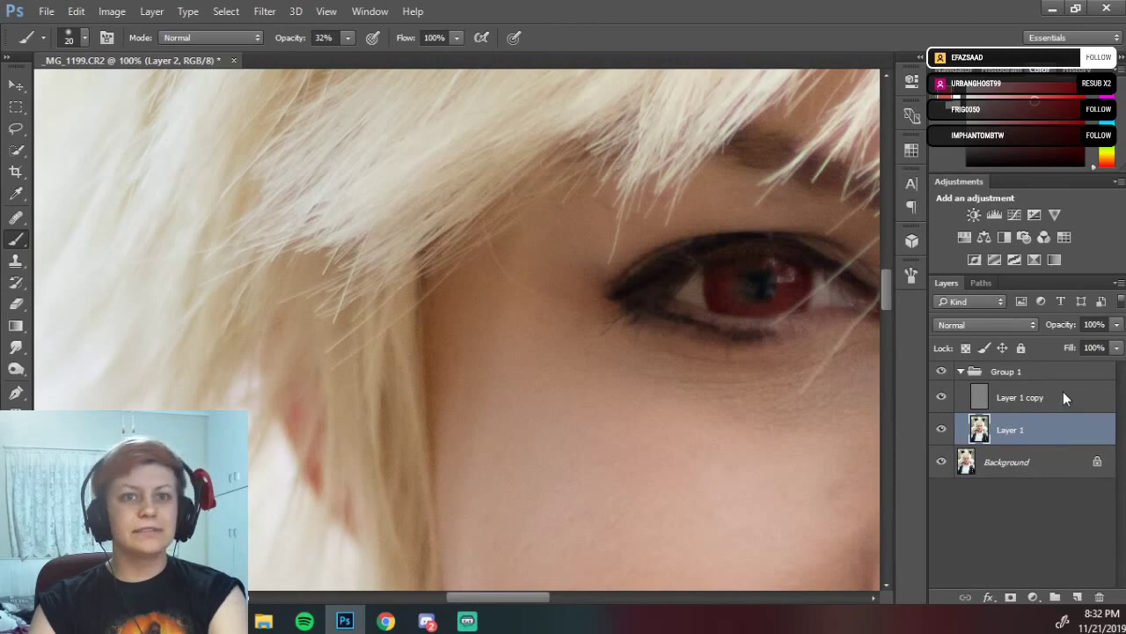
Make Layer 1 copy the active layer and hide Background and Layer 1 to isolate the texture layer.
key("alt+shift+j")
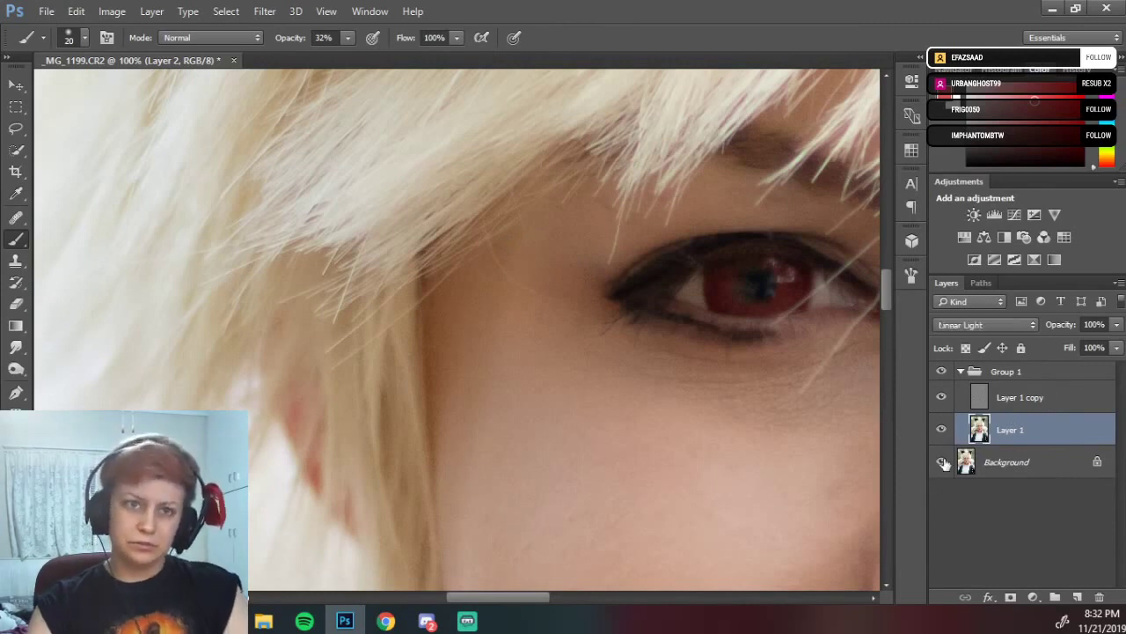
left_click(941, 461)
left_click(943, 430)
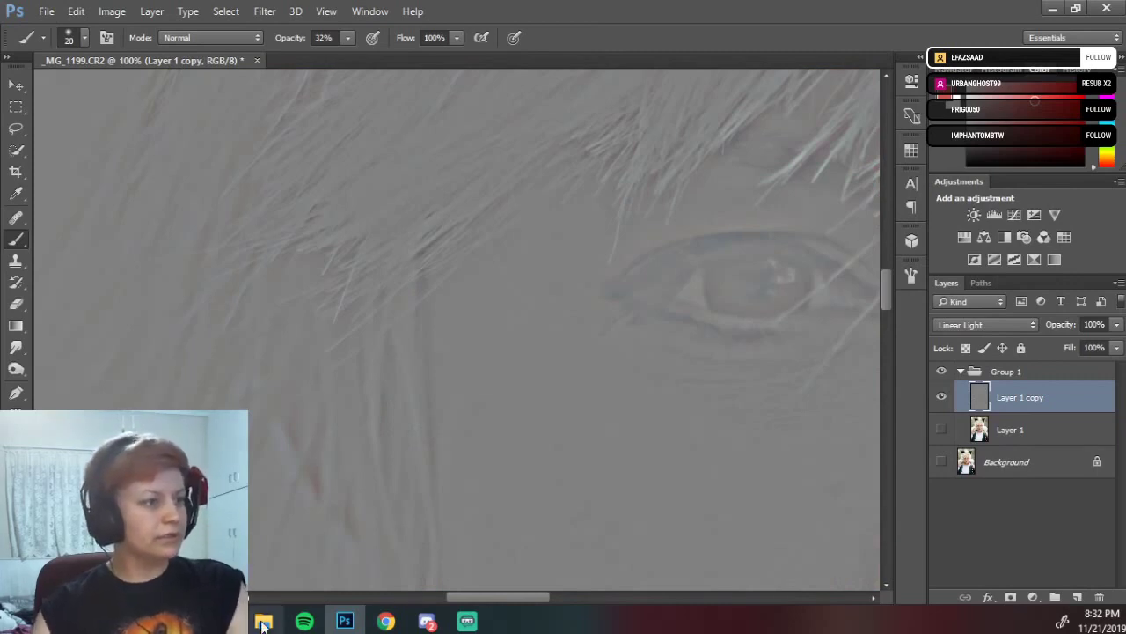
mouse_move(263, 624)
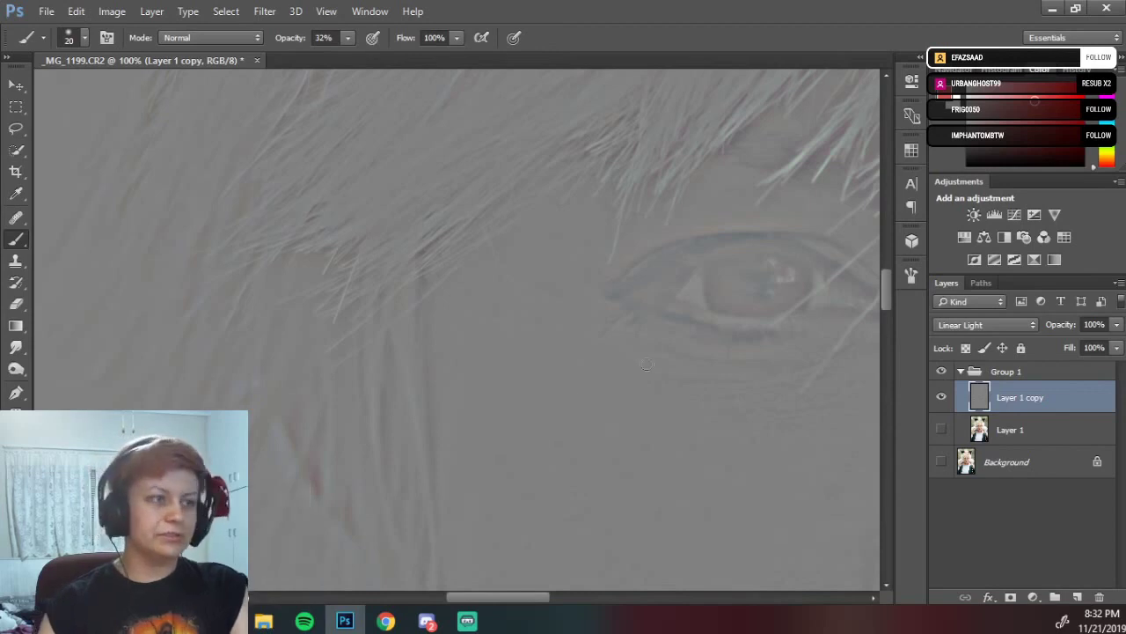
Switch to the Healing Brush for retouching the skin below the left-hand eye on Layer 1 copy.
mouse_move(699, 284)
left_mouse_down()
mouse_move(558, 365)
mouse_move(493, 334)
mouse_move(542, 340)
mouse_move(509, 291)
left_mouse_up()
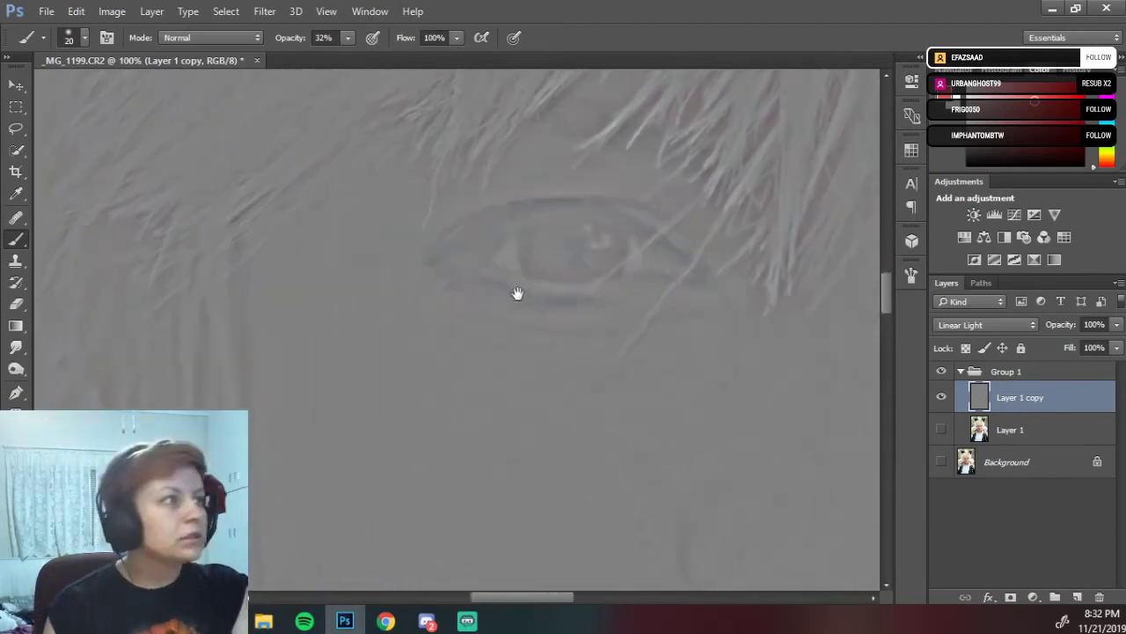
left_click(17, 218)
left_click(81, 230)
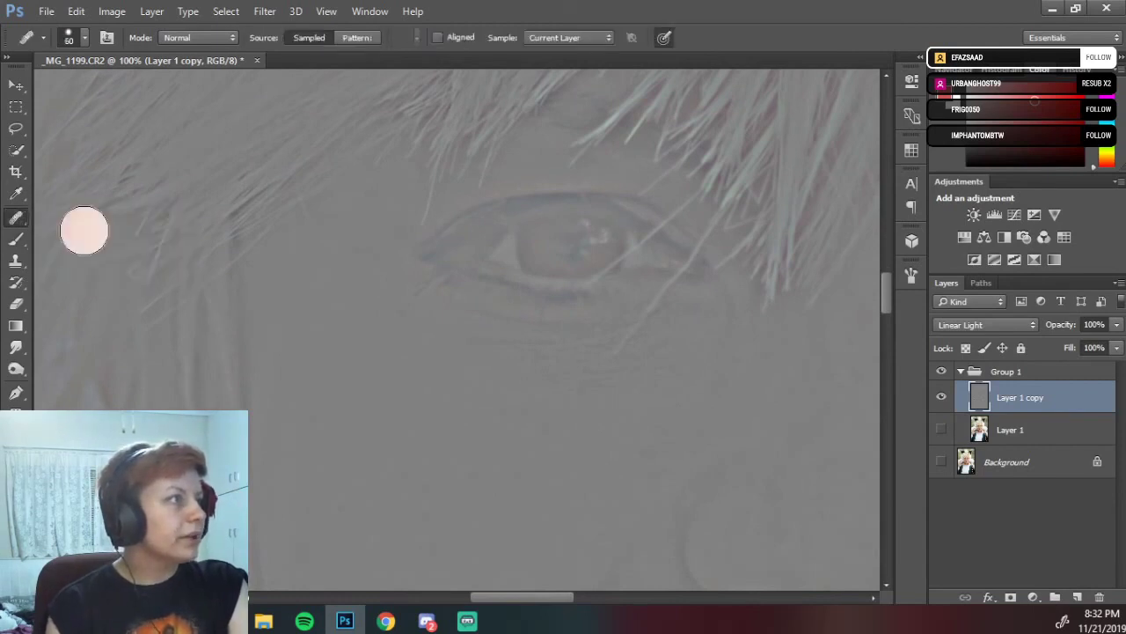
left_click(16, 221)
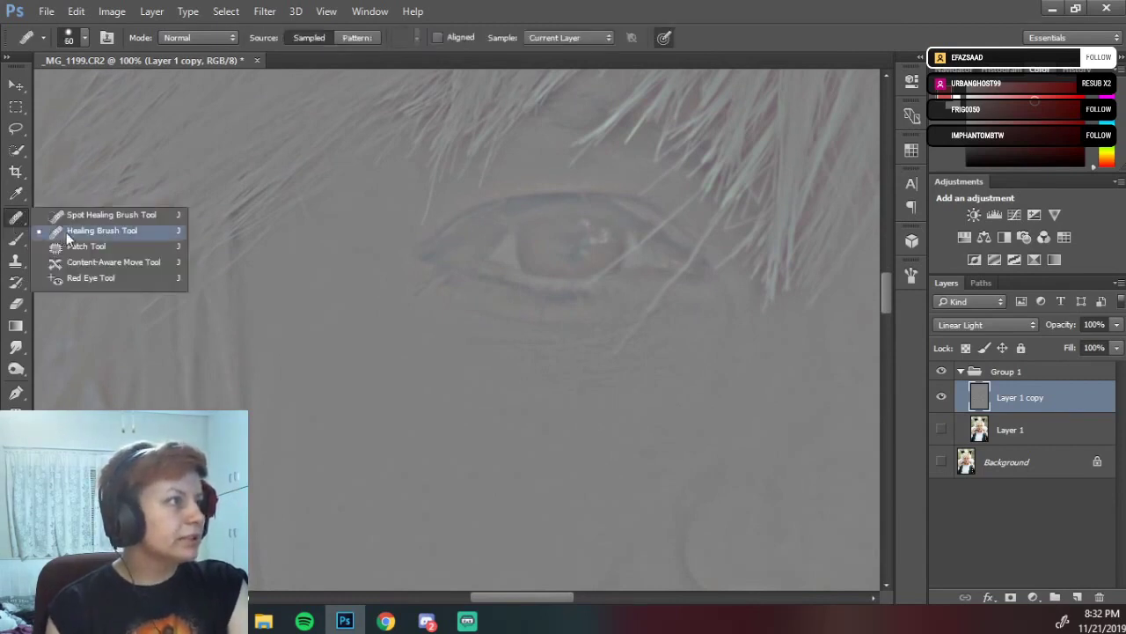
left_click(70, 230)
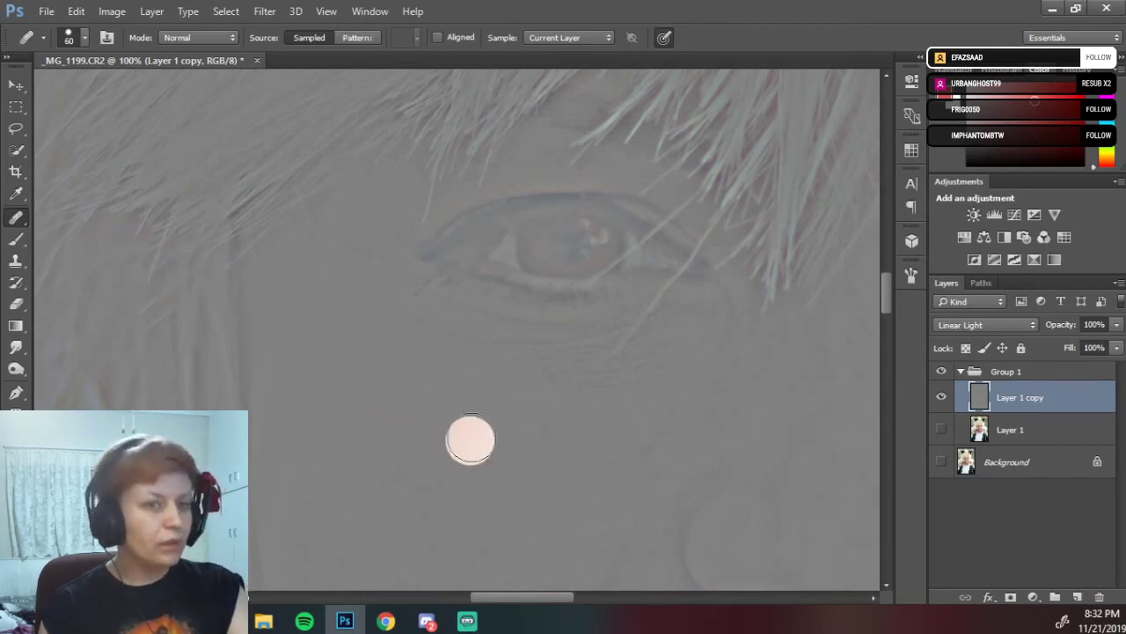
key("alt")
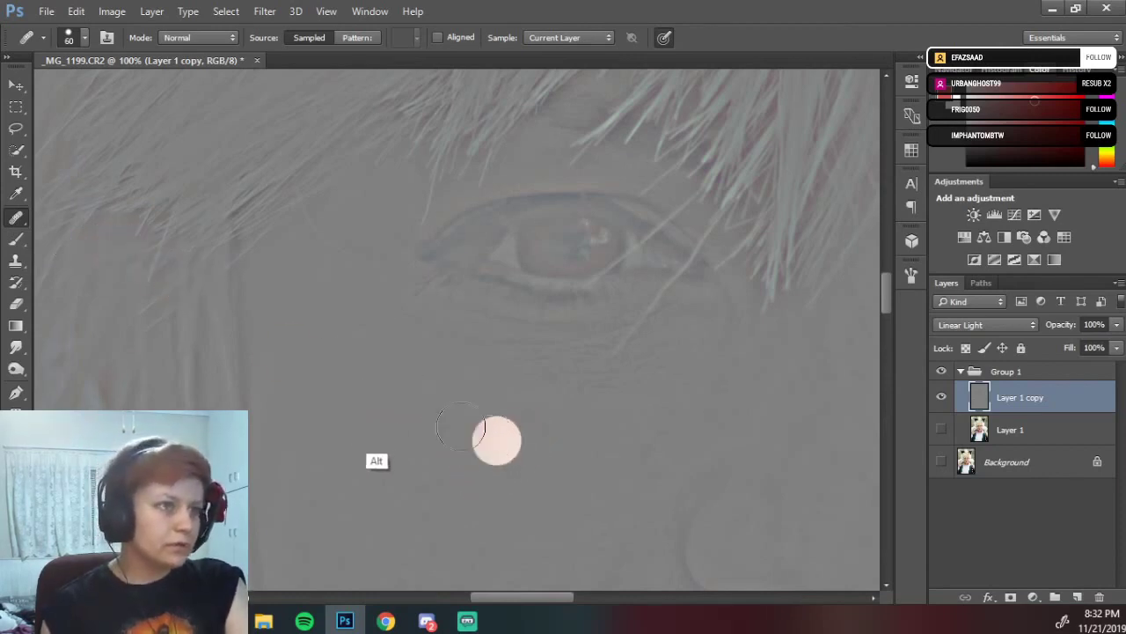
key("alt")
left_click(392, 436, "alt")
mouse_move(465, 374)
left_mouse_down()
mouse_move(483, 363)
mouse_move(499, 377)
left_mouse_up()
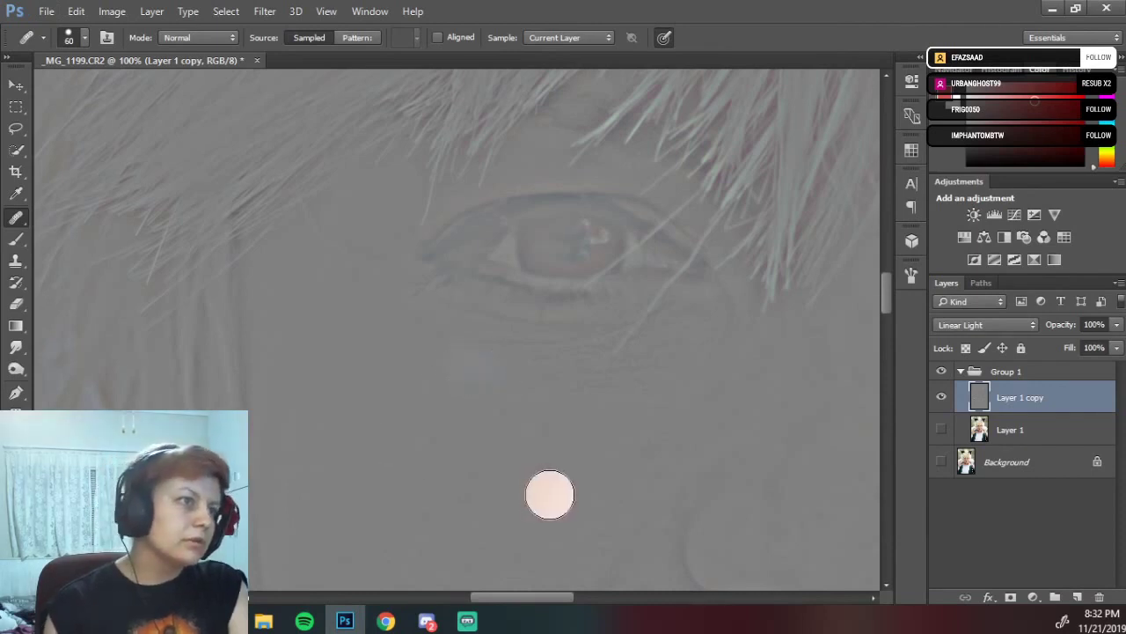
key("ctrl+z")
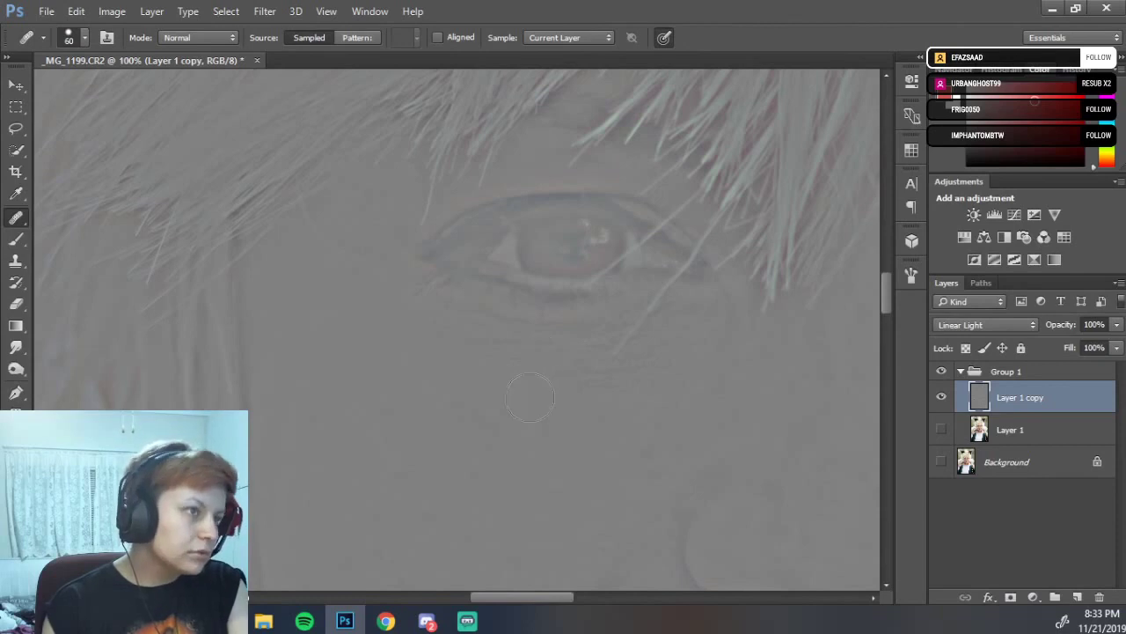
Heal the wrinkles below the left-hand eye on Layer 1 copy using texture sampled from the cheek.
key("ctrl+alt")
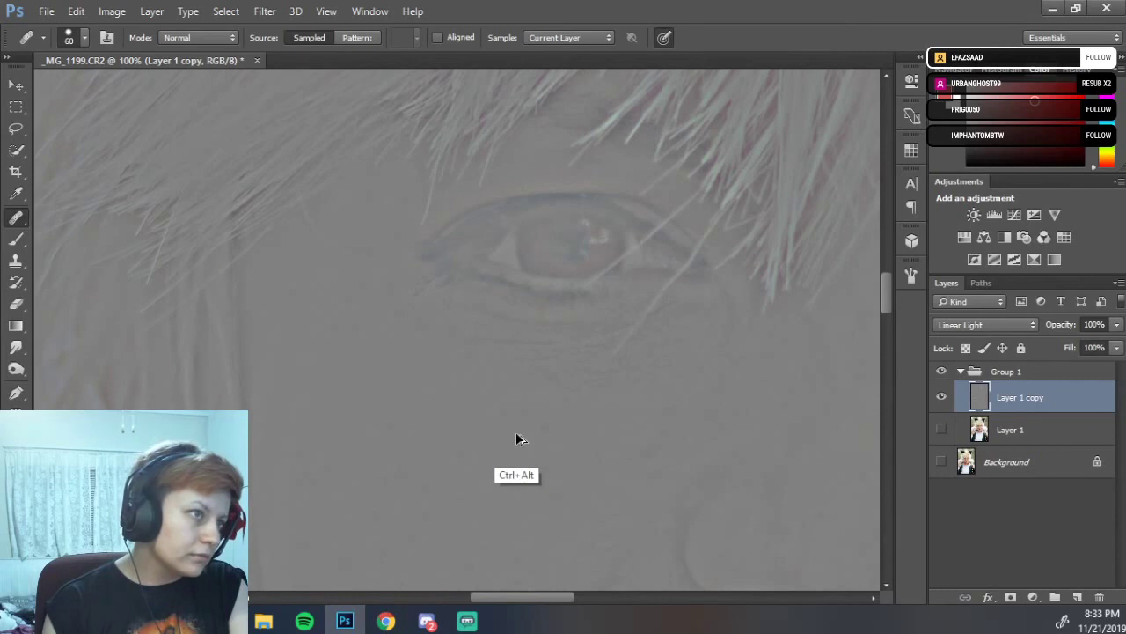
key("alt")
left_click(388, 441, "alt")
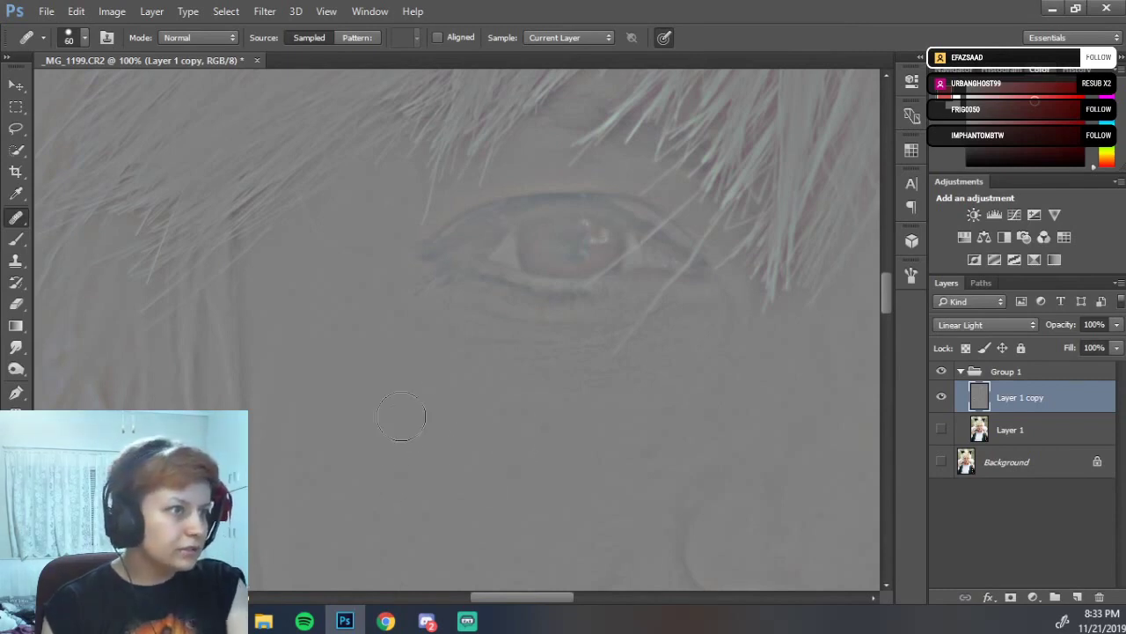
mouse_move(430, 368)
left_mouse_down()
mouse_move(428, 352)
mouse_move(448, 356)
mouse_move(488, 332)
left_mouse_up()
mouse_move(498, 342)
left_mouse_down()
mouse_move(523, 373)
mouse_move(512, 335)
mouse_move(514, 348)
mouse_move(530, 326)
mouse_move(542, 368)
mouse_move(588, 389)
mouse_move(611, 377)
mouse_move(597, 380)
mouse_move(563, 332)
mouse_move(584, 330)
mouse_move(625, 384)
mouse_move(655, 373)
mouse_move(632, 339)
mouse_move(606, 330)
mouse_move(614, 323)
mouse_move(644, 331)
mouse_move(664, 376)
mouse_move(722, 346)
mouse_move(702, 338)
mouse_move(695, 354)
mouse_move(723, 346)
mouse_move(724, 314)
mouse_move(647, 320)
left_mouse_up()
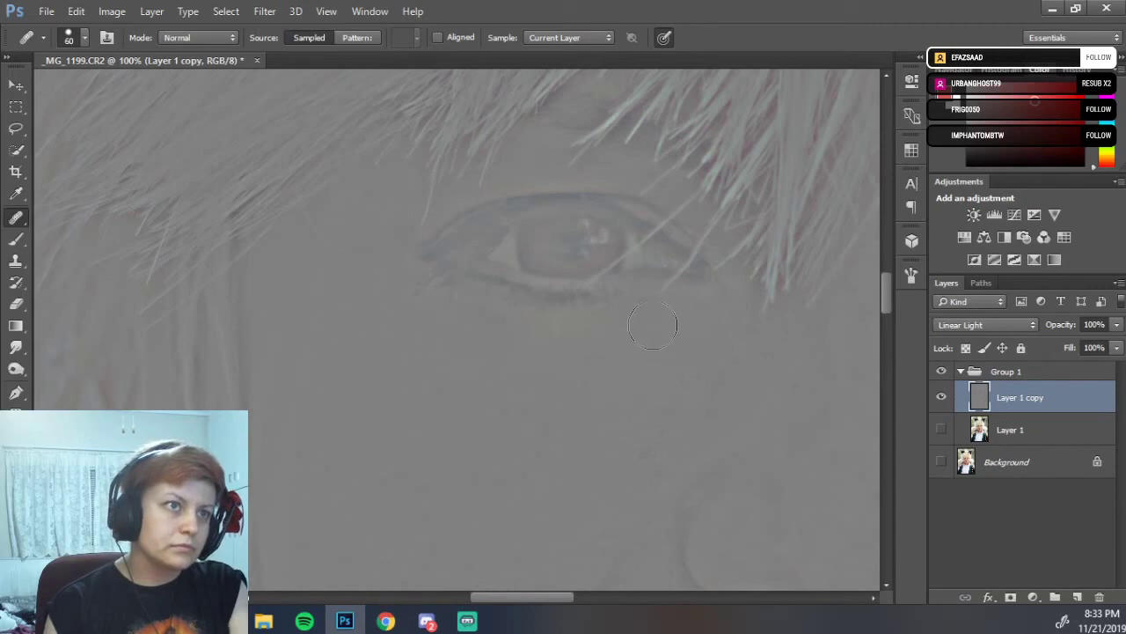
Resample smooth texture below the eye and heal the remaining lines under its inner corner.
right_click(650, 325)
left_click(651, 340)
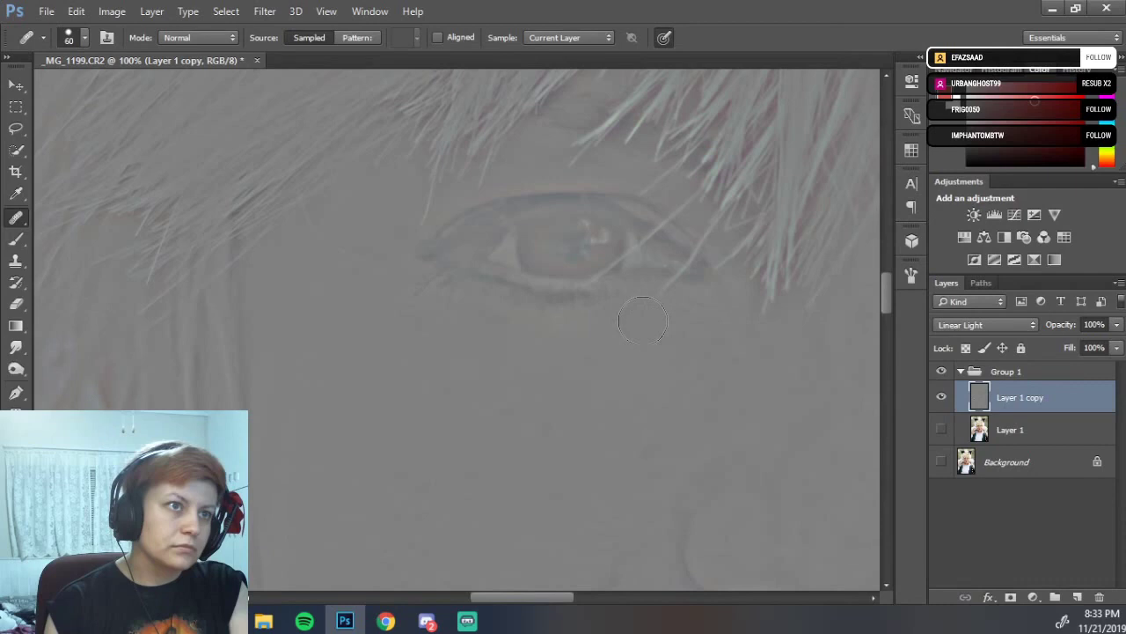
key("alt")
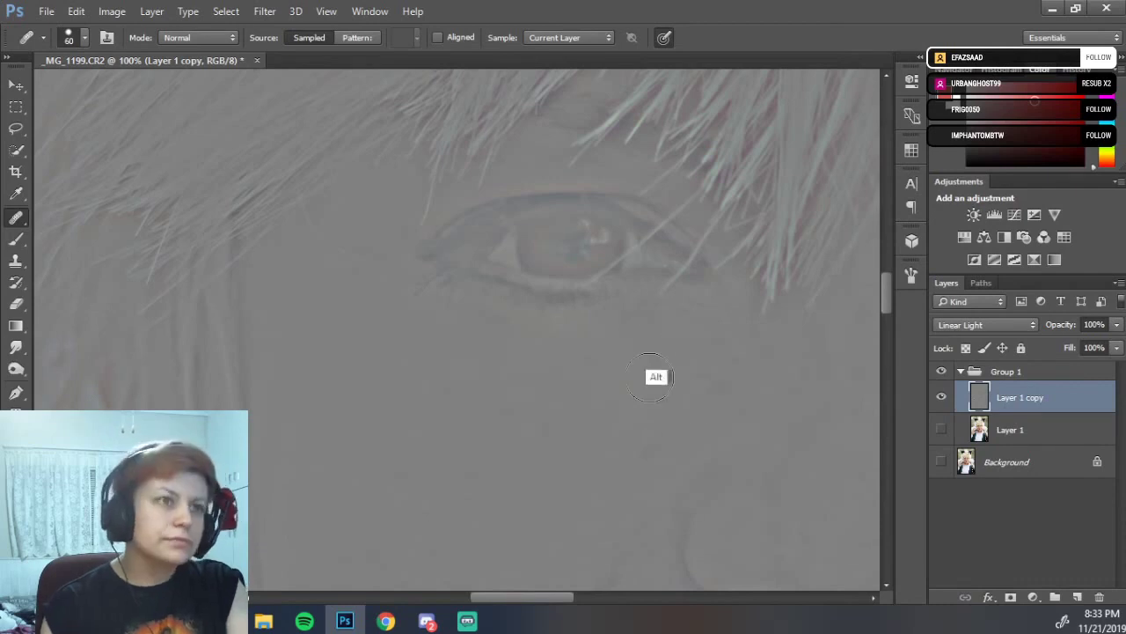
left_click(648, 373, "alt")
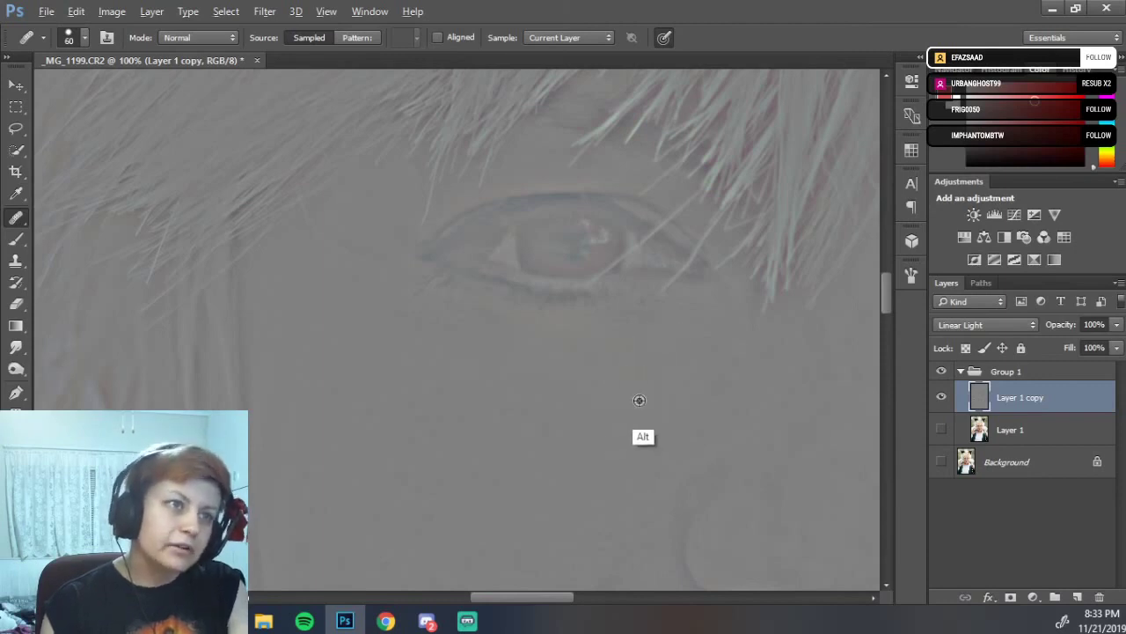
left_click(640, 401, "alt")
mouse_move(658, 334)
left_mouse_down()
mouse_move(656, 313)
mouse_move(627, 322)
mouse_move(661, 306)
mouse_move(665, 341)
left_mouse_up()
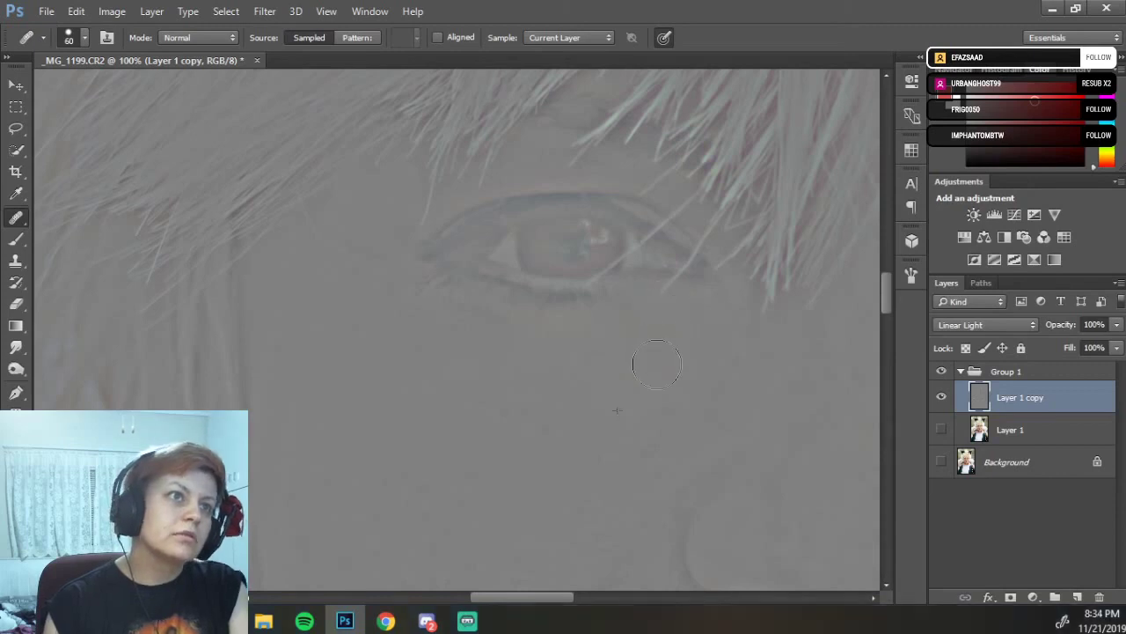
Show Layer 1 to check the healed under-eye texture in colour.
left_click(941, 429)
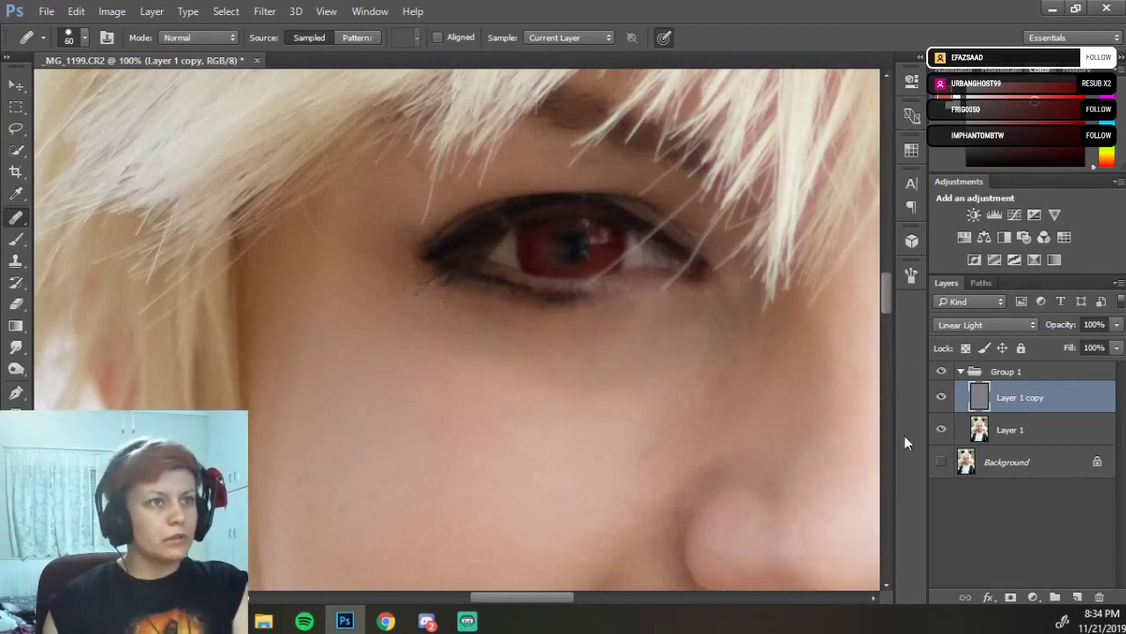
left_click(771, 337)
left_click(819, 455)
left_click(771, 439)
left_click(858, 527)
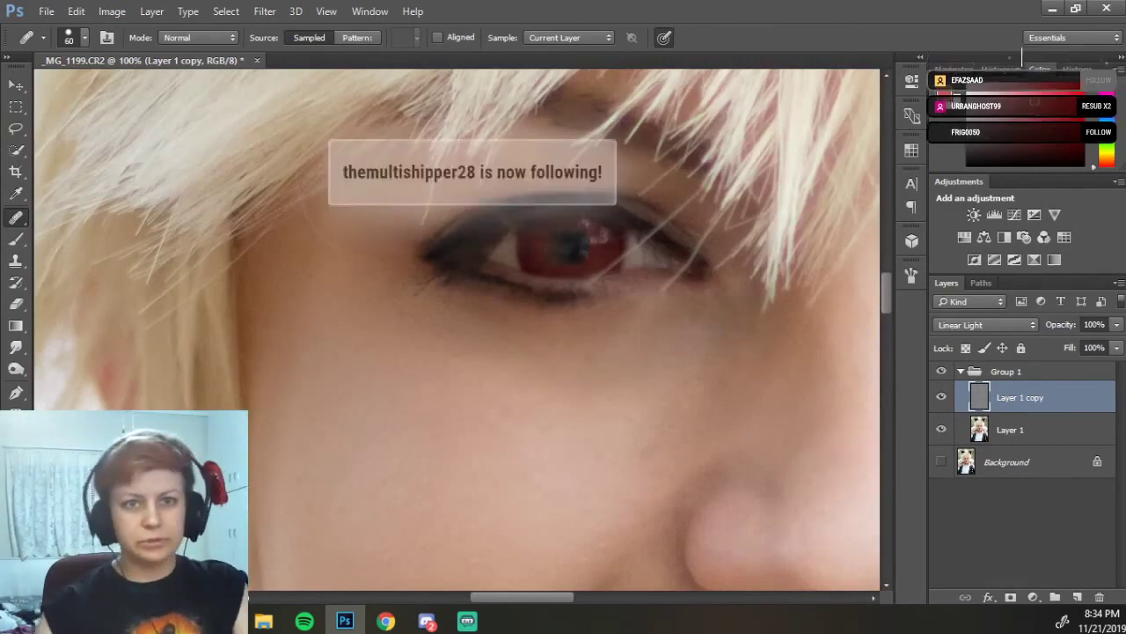
left_click_drag(435, 211, 607, 211)
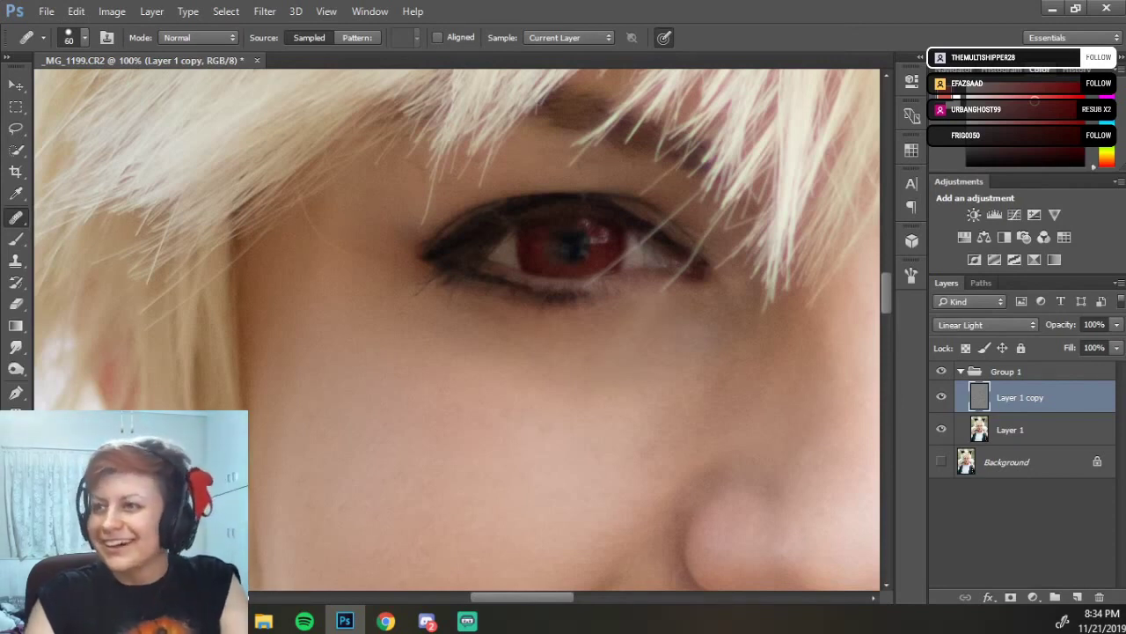
mouse_move(604, 355)
left_mouse_down()
mouse_move(560, 437)
mouse_move(643, 396)
left_mouse_up()
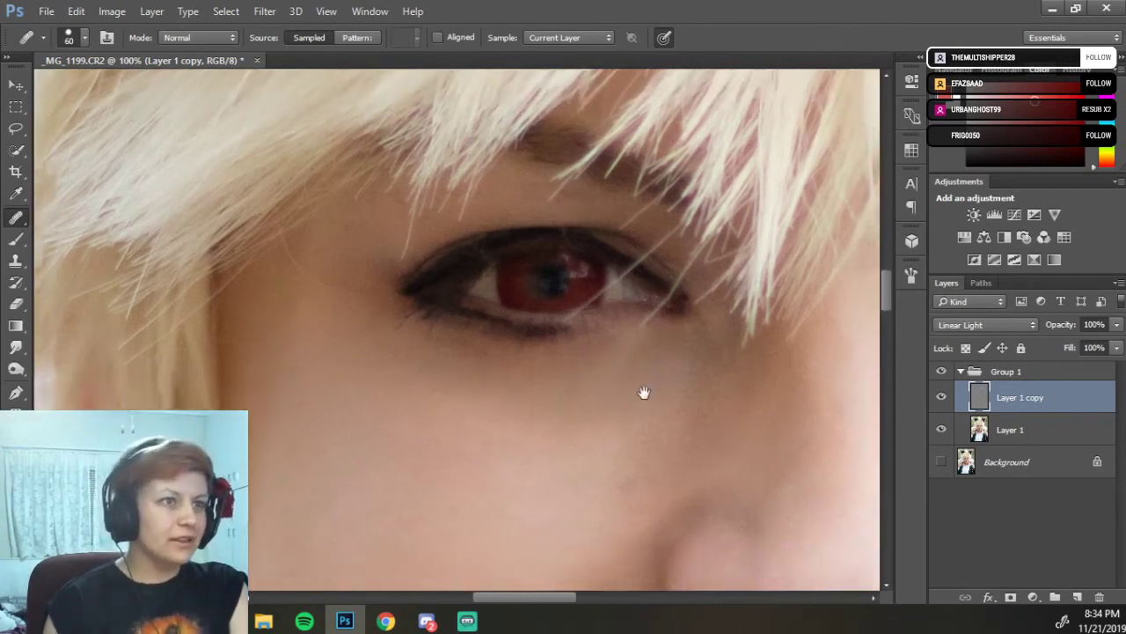
Heal the dark shadow under the left-hand eye on Layer 1 using skin sampled from the cheek.
left_click(1003, 430)
key("alt")
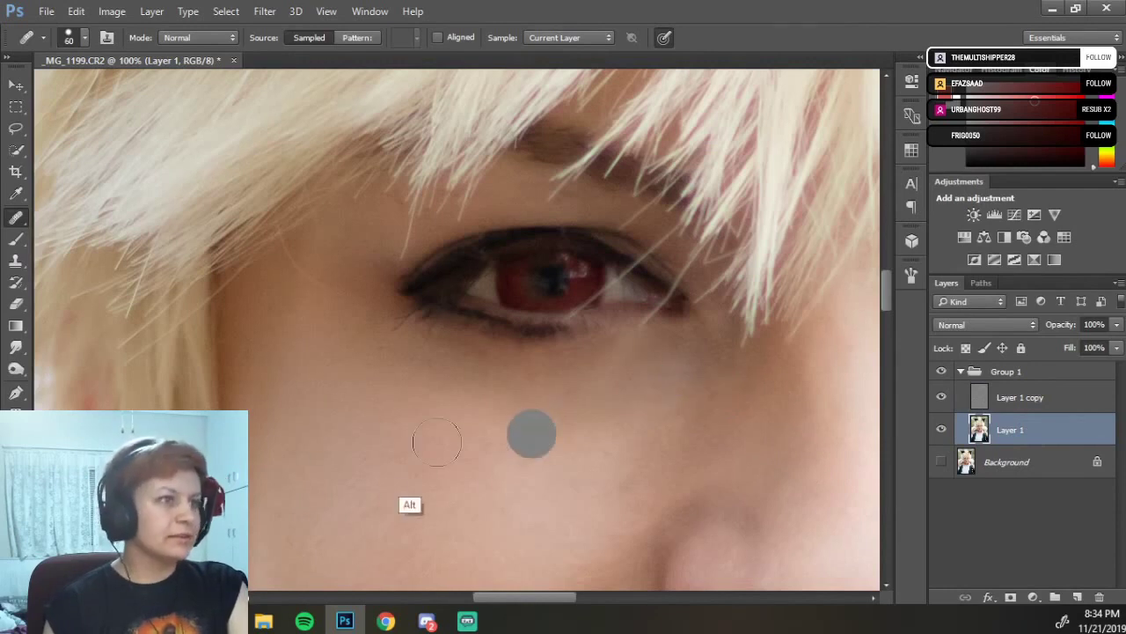
left_click(383, 435, "alt")
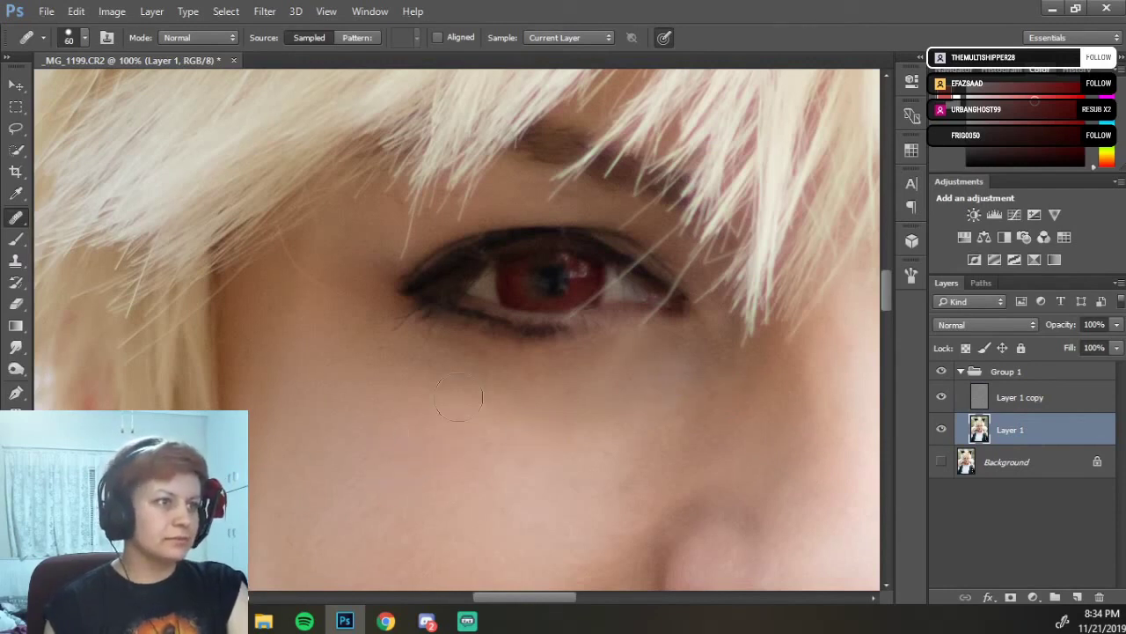
mouse_move(464, 392)
left_mouse_down()
mouse_move(440, 363)
mouse_move(599, 384)
mouse_move(633, 368)
mouse_move(556, 421)
mouse_move(621, 375)
mouse_move(636, 343)
mouse_move(683, 345)
mouse_move(660, 364)
mouse_move(678, 367)
mouse_move(691, 355)
mouse_move(681, 340)
mouse_move(682, 350)
mouse_move(708, 339)
left_mouse_up()
mouse_move(648, 367)
left_mouse_down()
mouse_move(573, 407)
mouse_move(553, 397)
mouse_move(548, 408)
mouse_move(603, 412)
mouse_move(697, 367)
left_mouse_up()
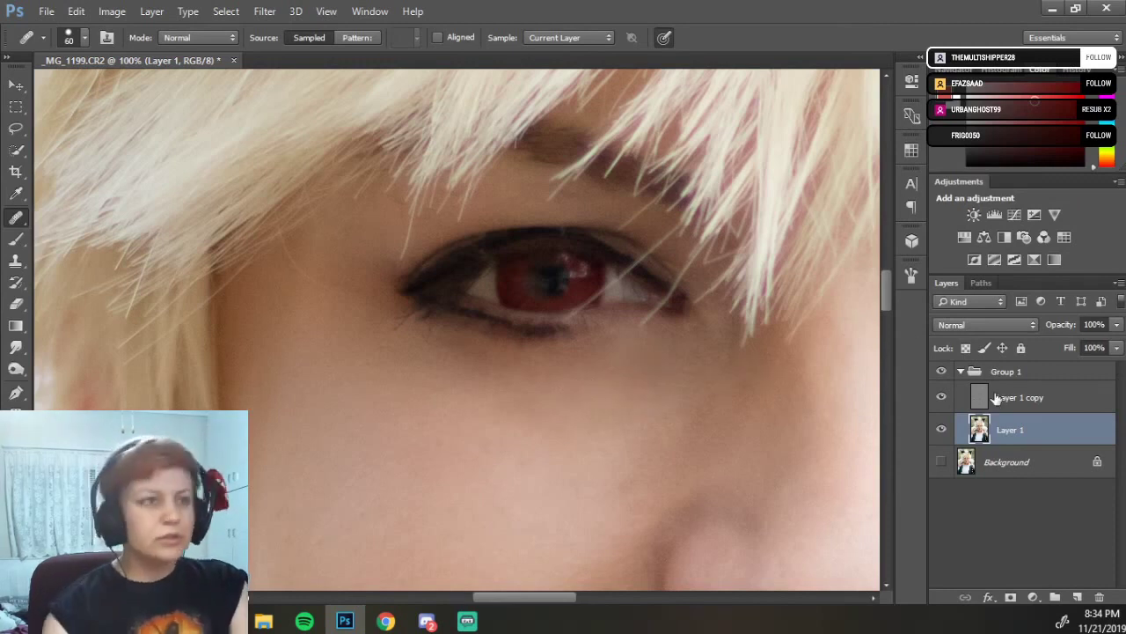
Heal the skin between the left-hand cheek and nose on Layer 1 with sampled cheek skin, and review the whole face.
key("ctrl+minus")
key("ctrl+minus")
key("ctrl+minus")
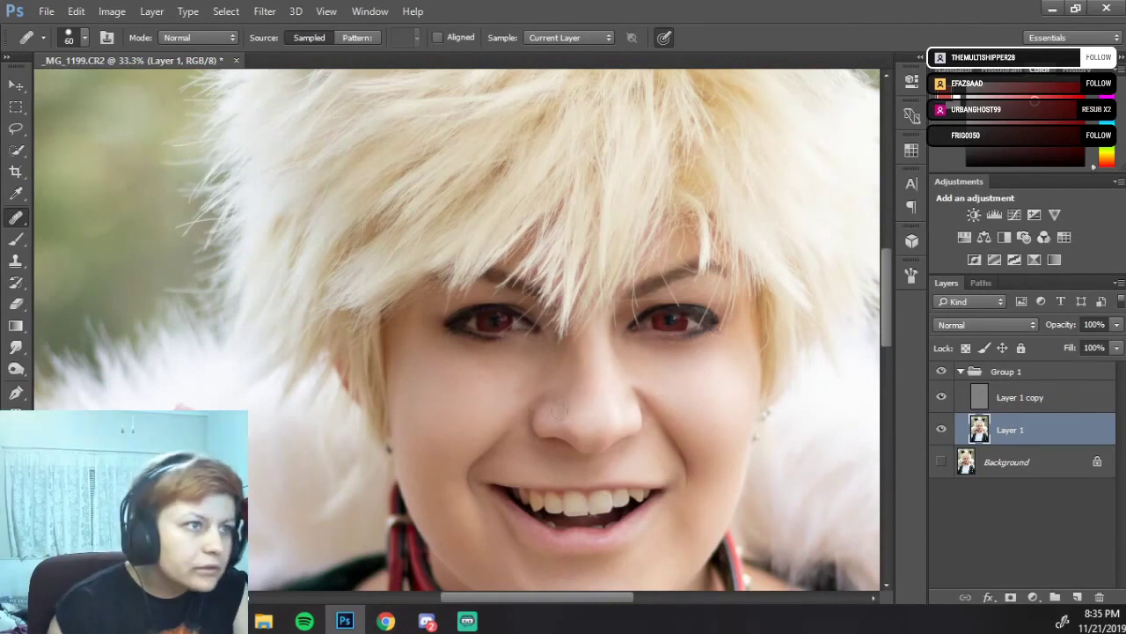
left_click(486, 412, "alt")
left_click_drag(516, 391, 512, 398)
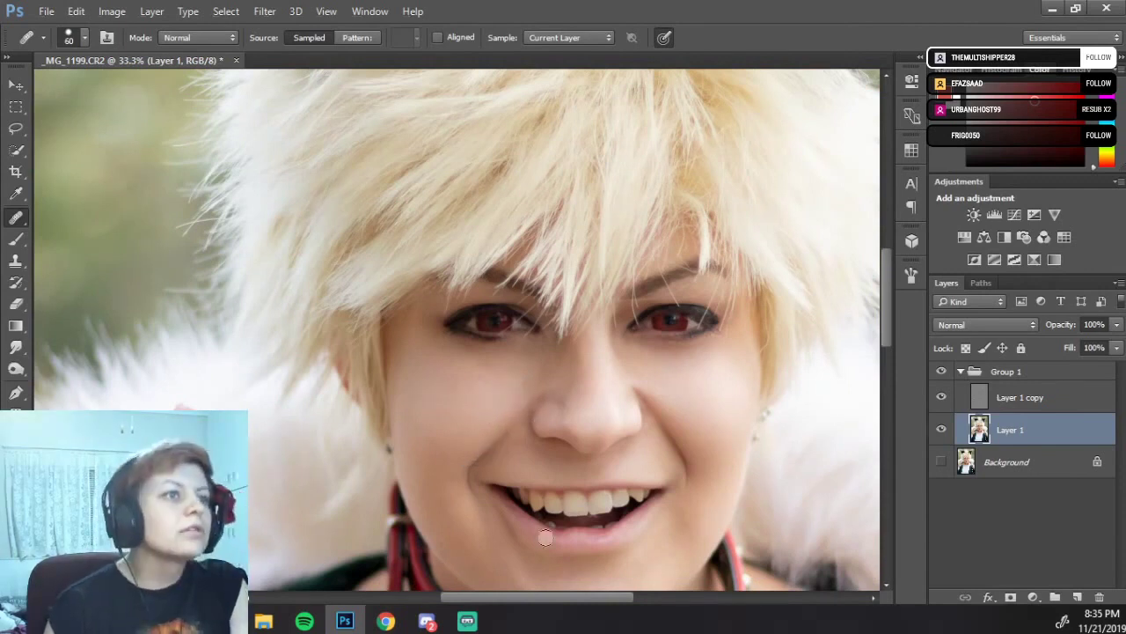
left_click_drag(786, 459, 757, 379)
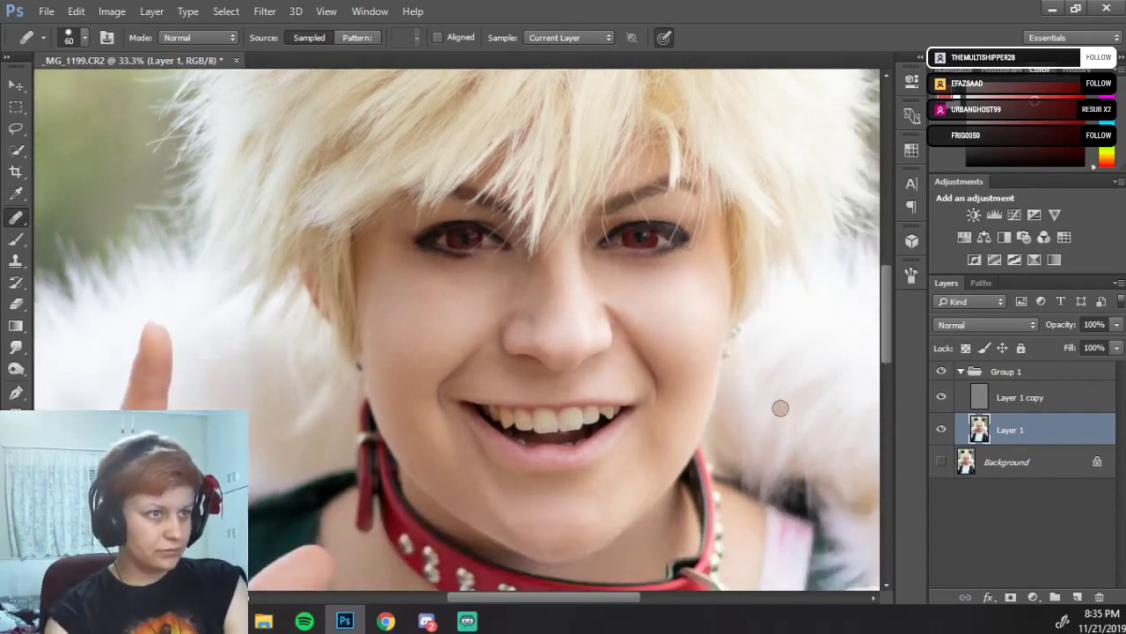
key("ctrl+minus")
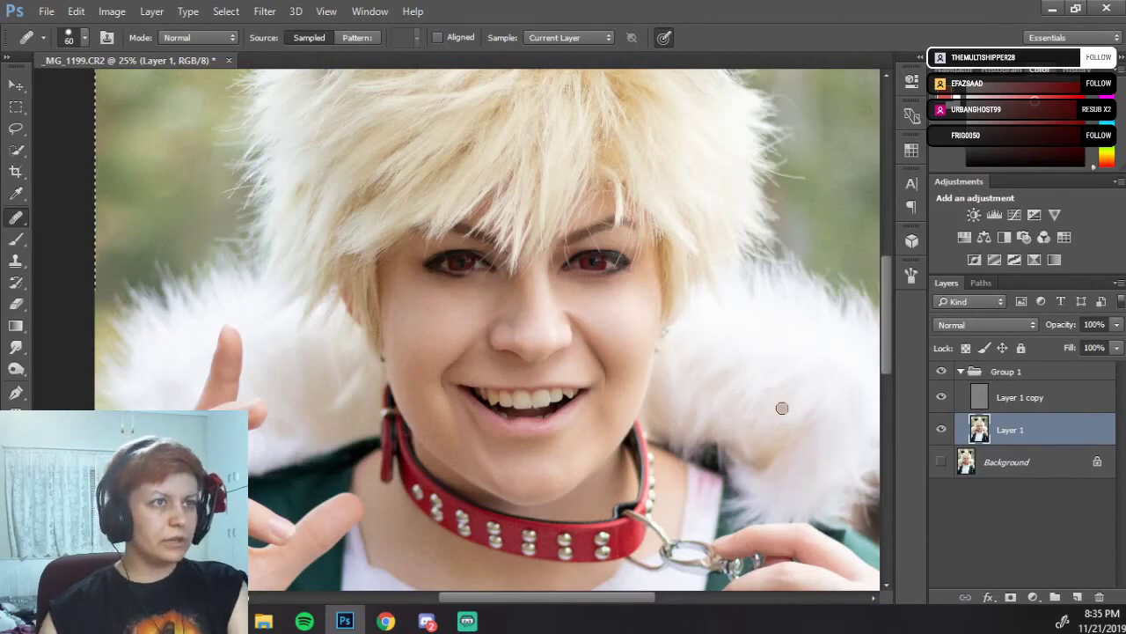
Create a merged single-layer copy of Group 1, and leave only that copy and Background visible.
left_click(1047, 382)
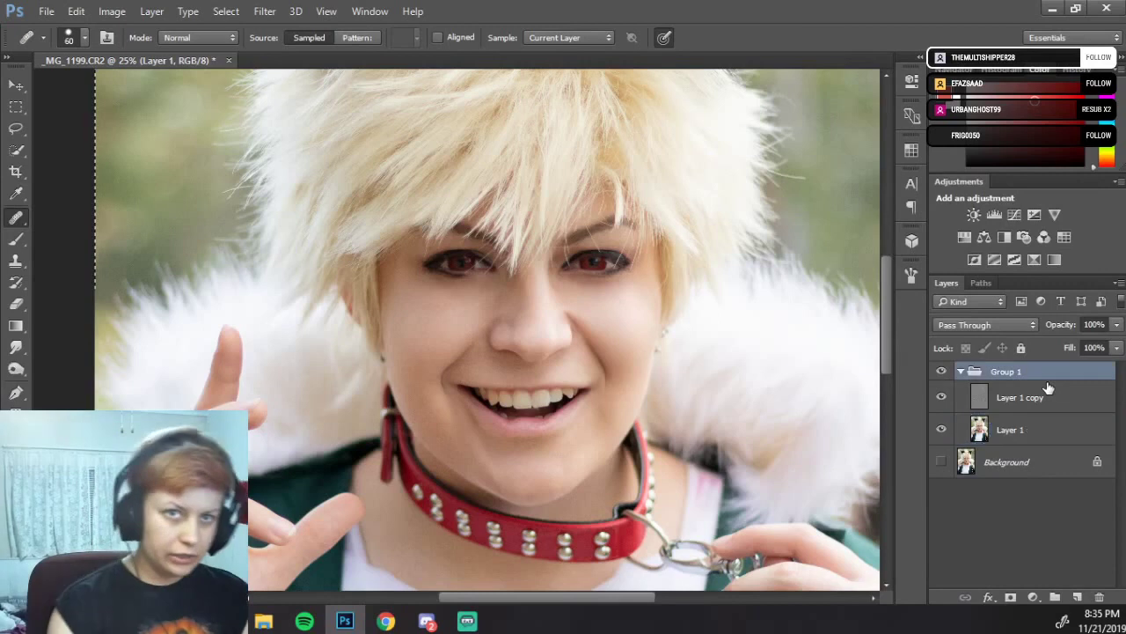
key("ctrl+j")
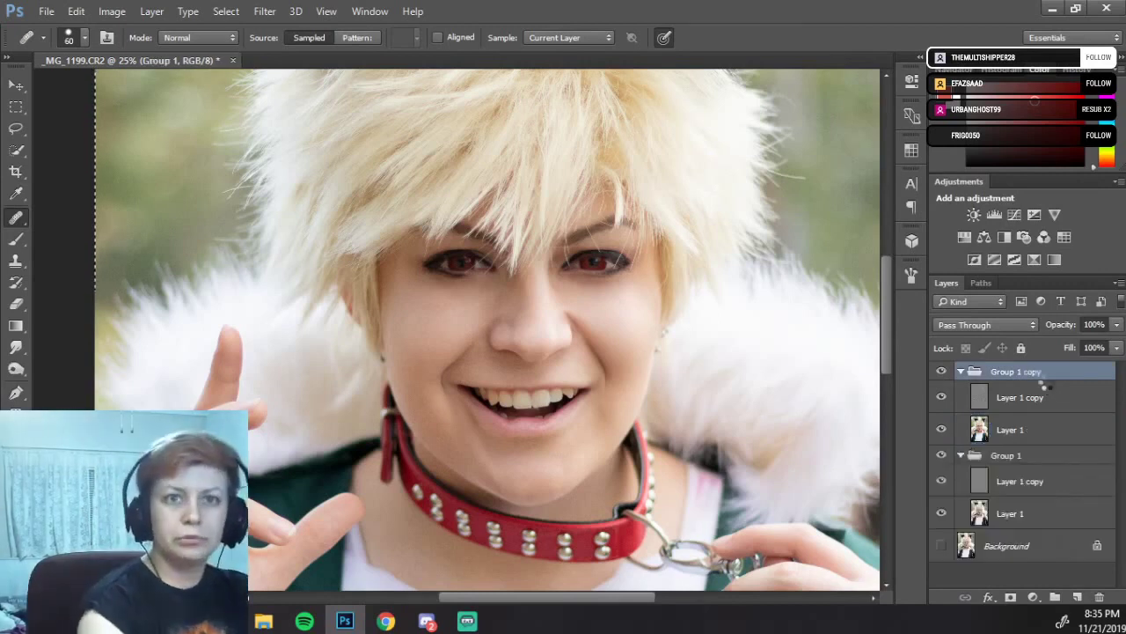
key("ctrl+e")
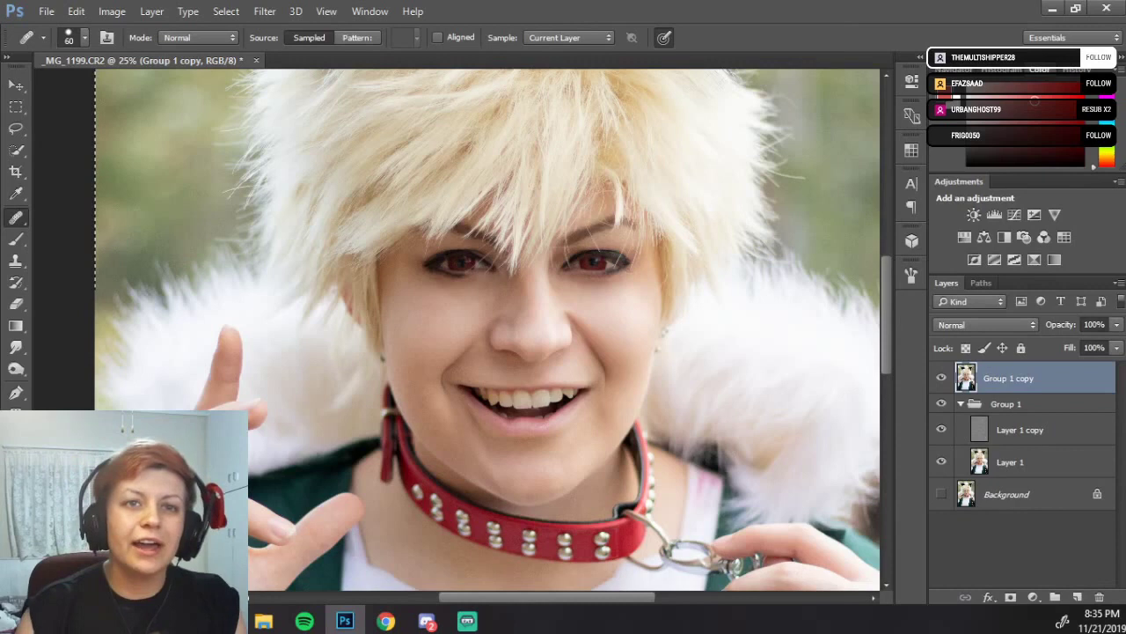
left_click(964, 404)
left_click(942, 403)
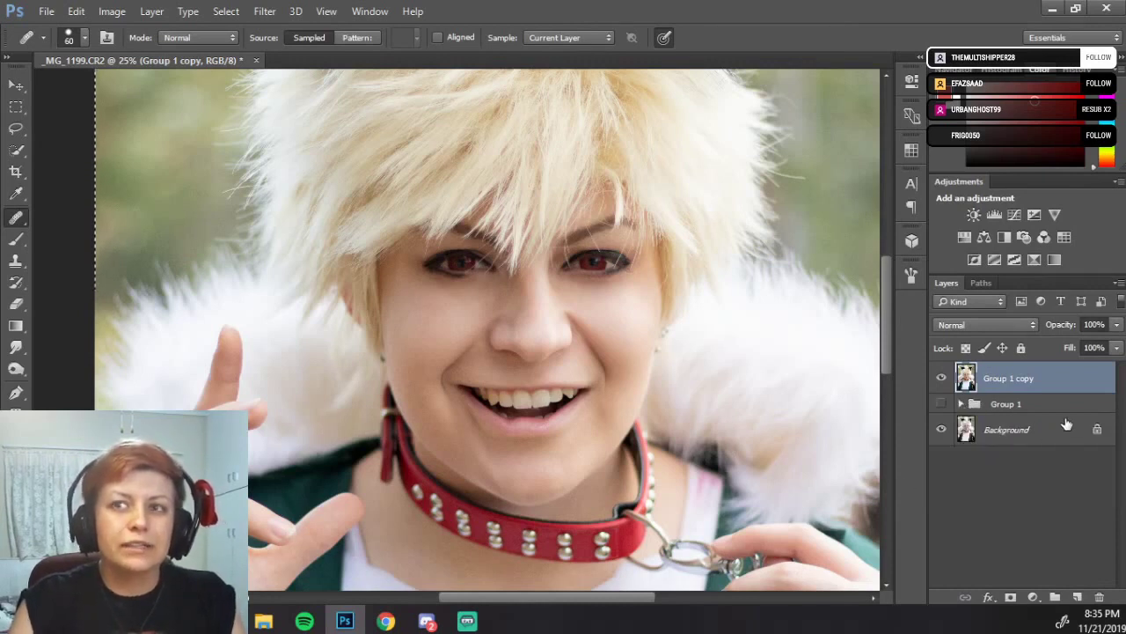
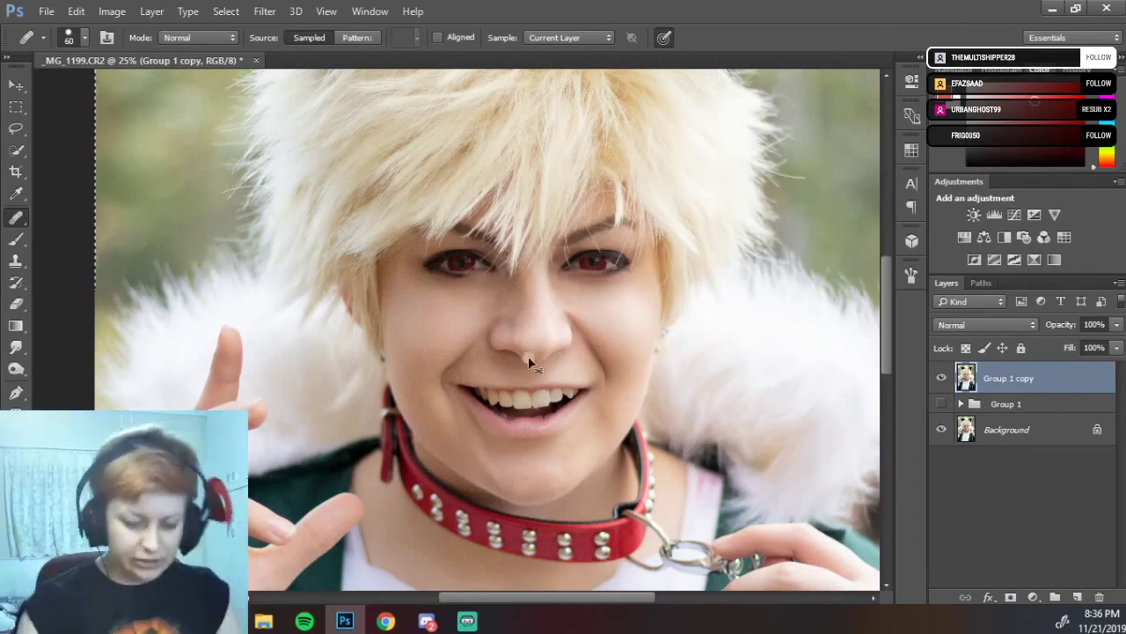
Set up the Spot Healing Brush at 15 px to retouch the left-hand eye on Group 1 copy.
scroll(528, 355, "up", 5)
scroll(528, 356, "up", 1)
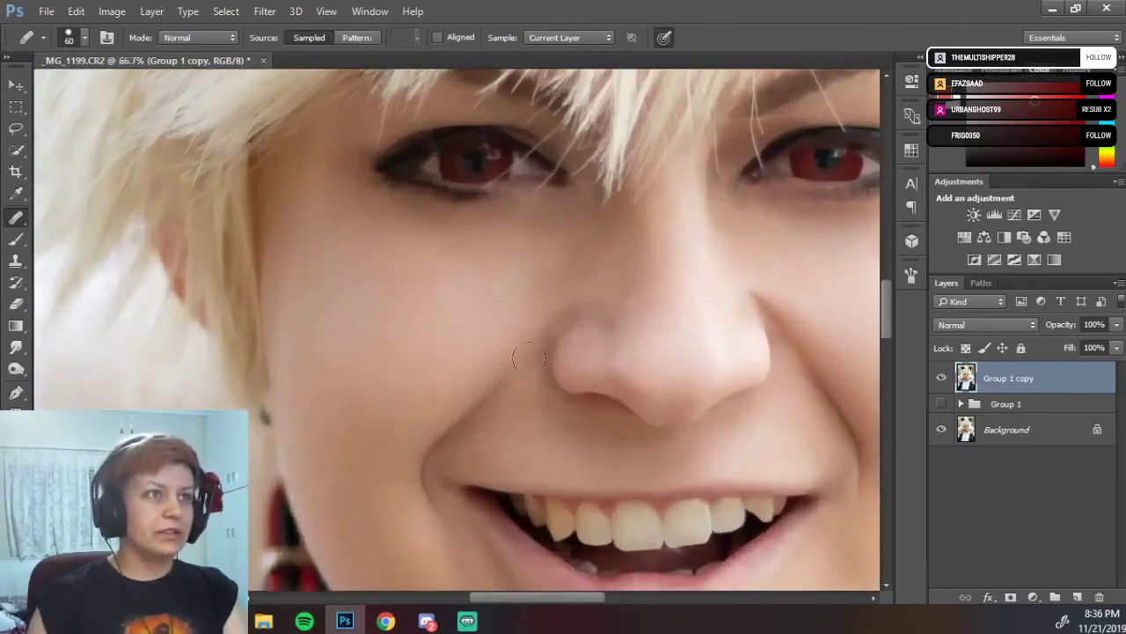
left_click_drag(521, 256, 615, 417)
key("ctrl+plus")
mouse_move(469, 268)
left_mouse_down()
mouse_move(395, 312)
mouse_move(284, 262)
left_mouse_up()
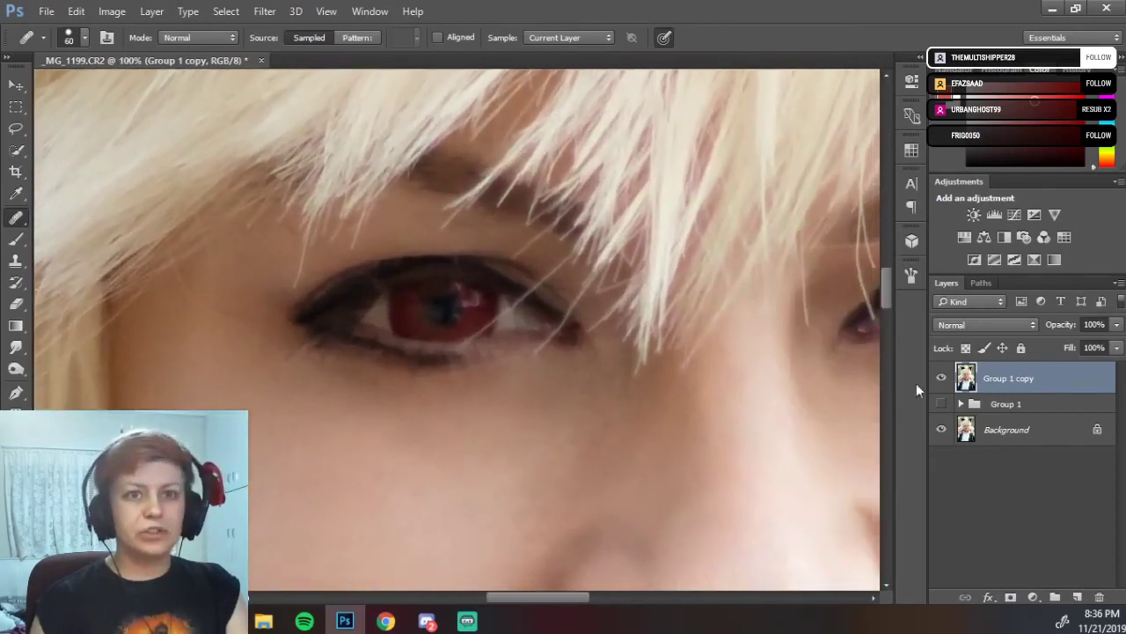
right_click(21, 219)
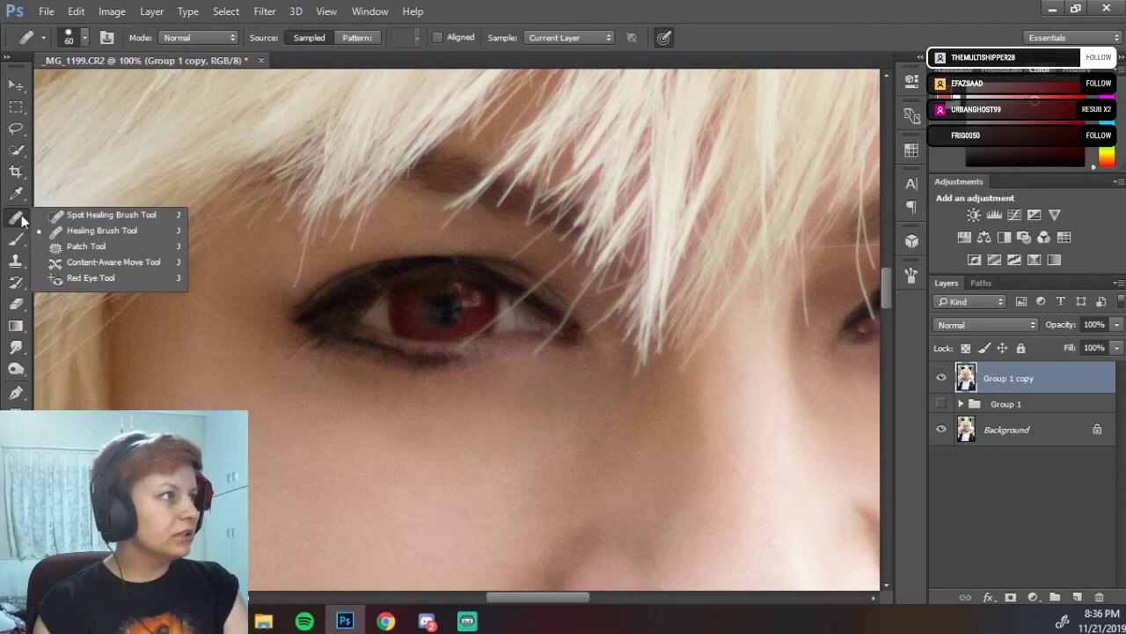
left_click(52, 215)
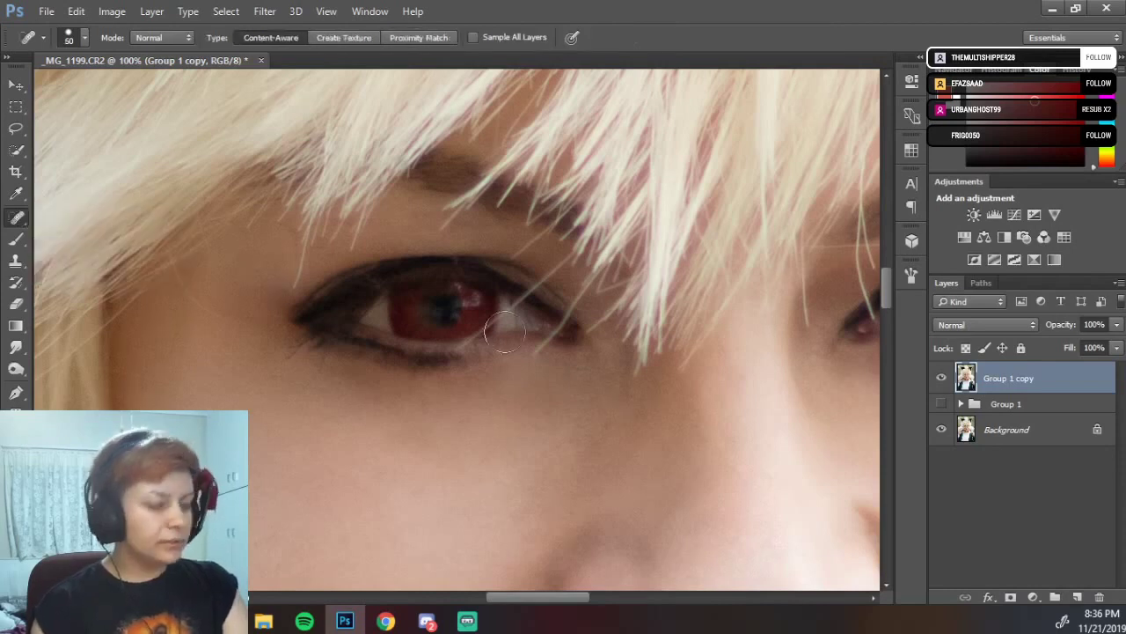
key("bracketleft")
key("bracketleft")
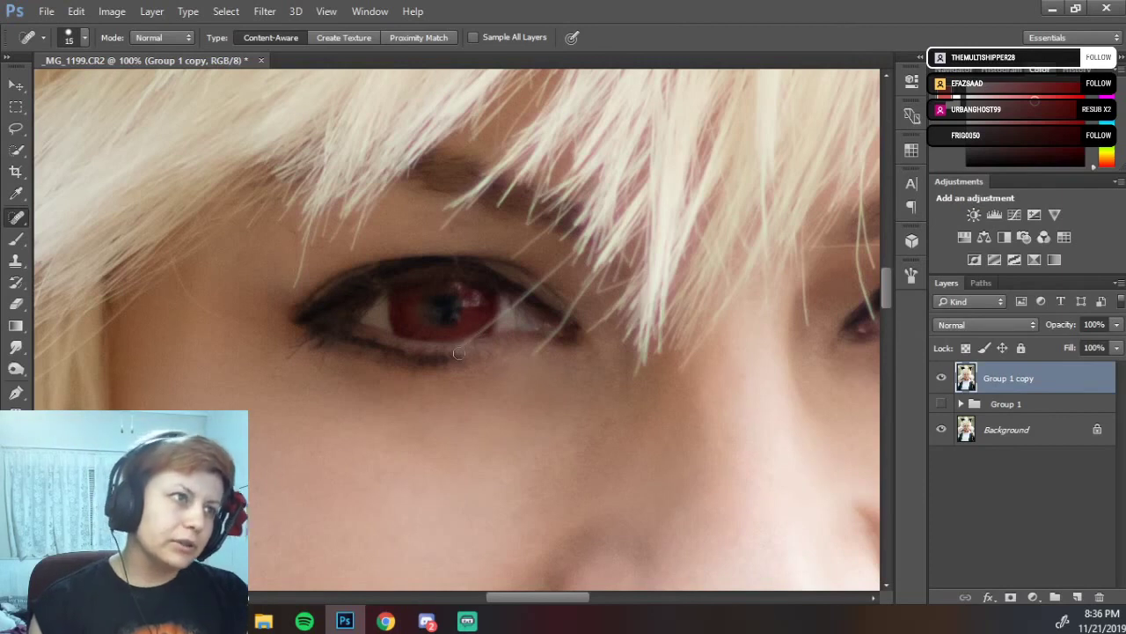
left_click_drag(452, 351, 473, 335)
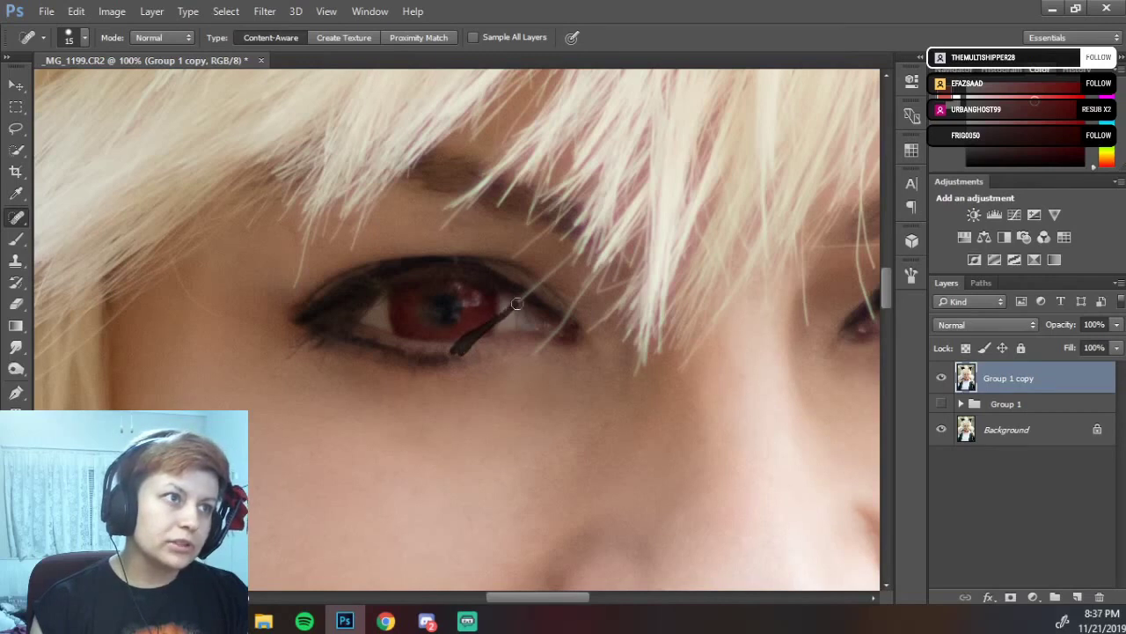
left_click_drag(494, 322, 555, 269)
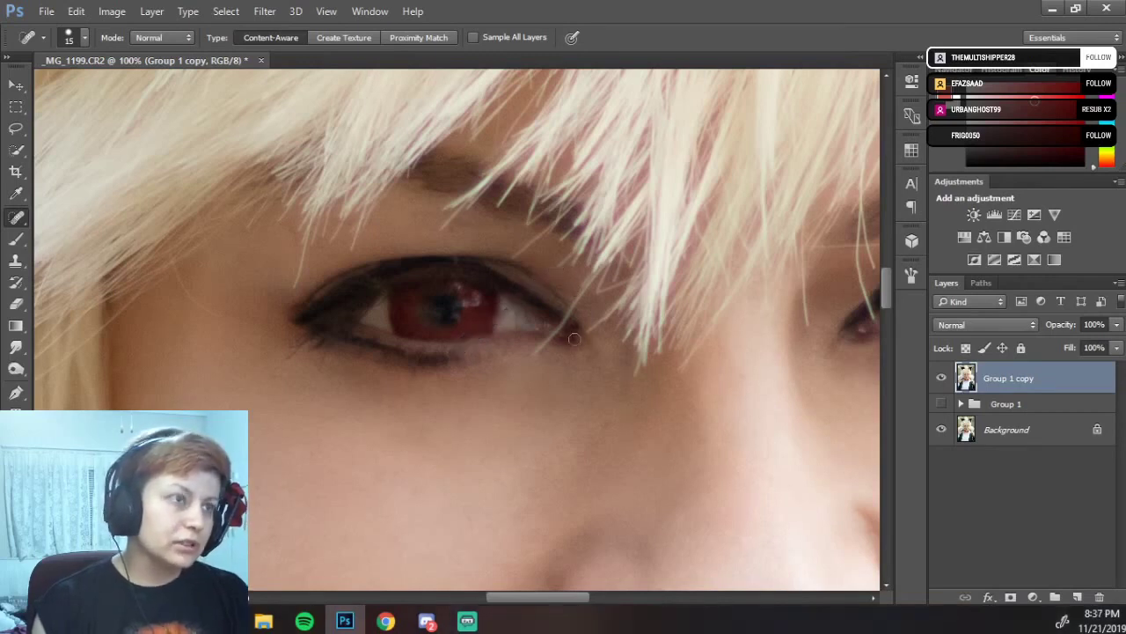
key("ctrl+z")
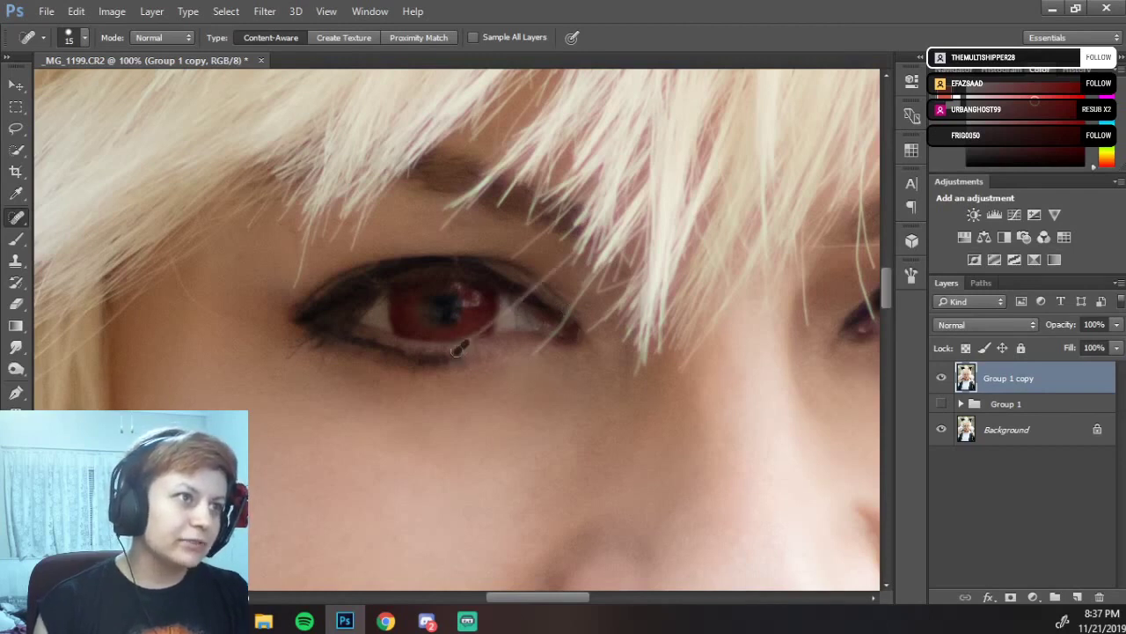
Heal away the thin hair strands crossing the left-hand eye's white, upper lid and inner corner.
left_click_drag(488, 324, 508, 309)
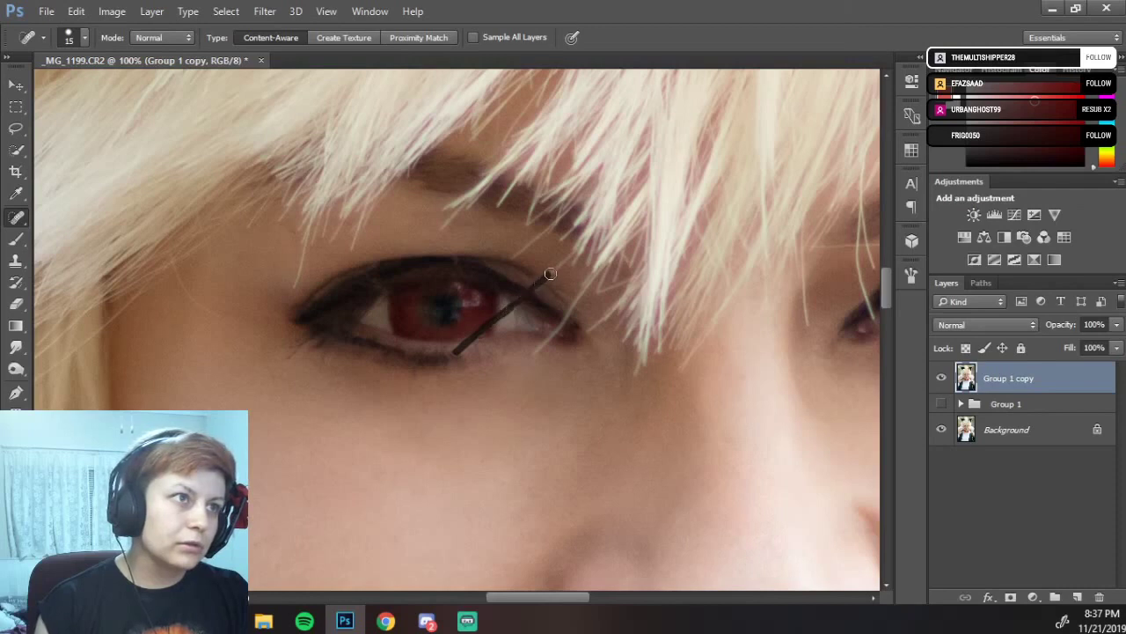
left_click_drag(559, 264, 560, 266)
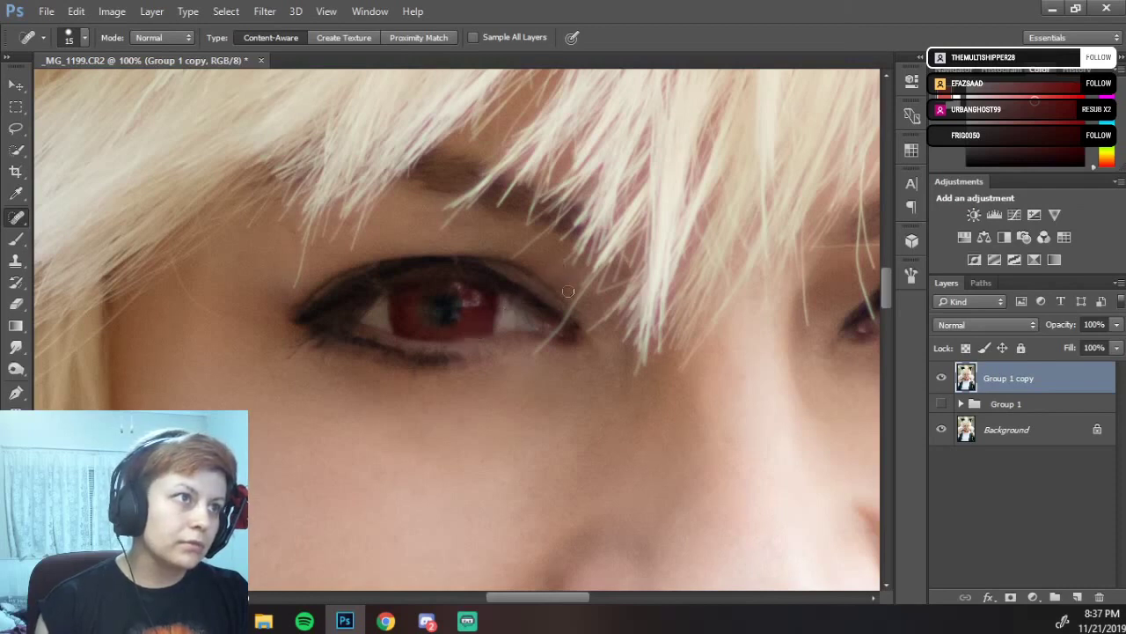
left_click_drag(534, 354, 585, 285)
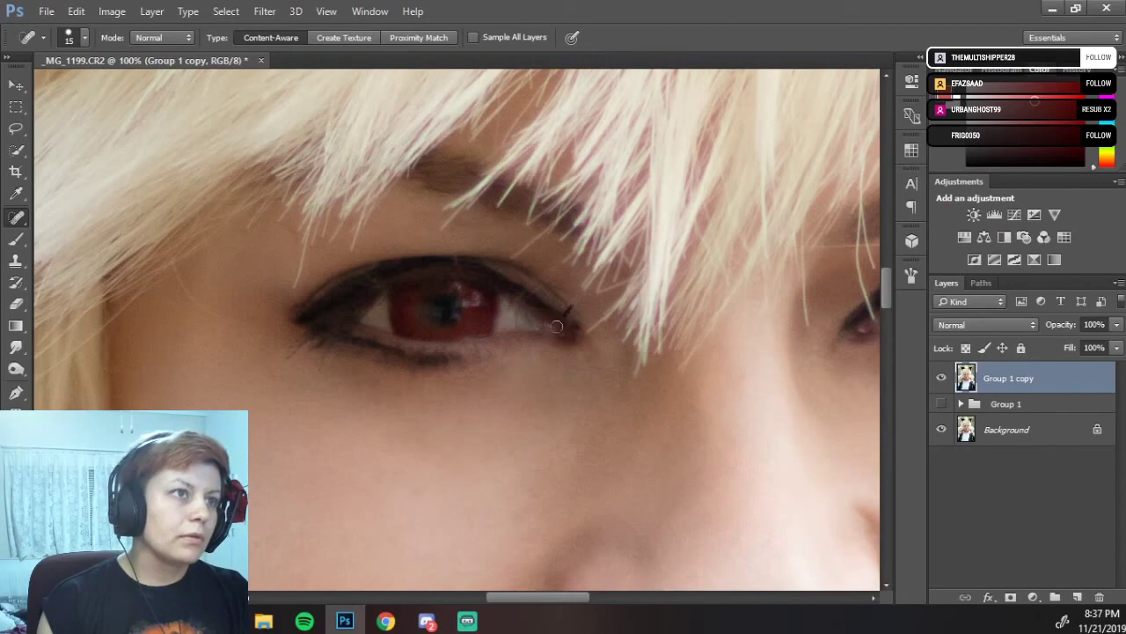
Spot-heal the leftover hair traces on the left-hand iris's lower edge, inner corner, under-eye skin and upper lid.
key("ctrl+plus")
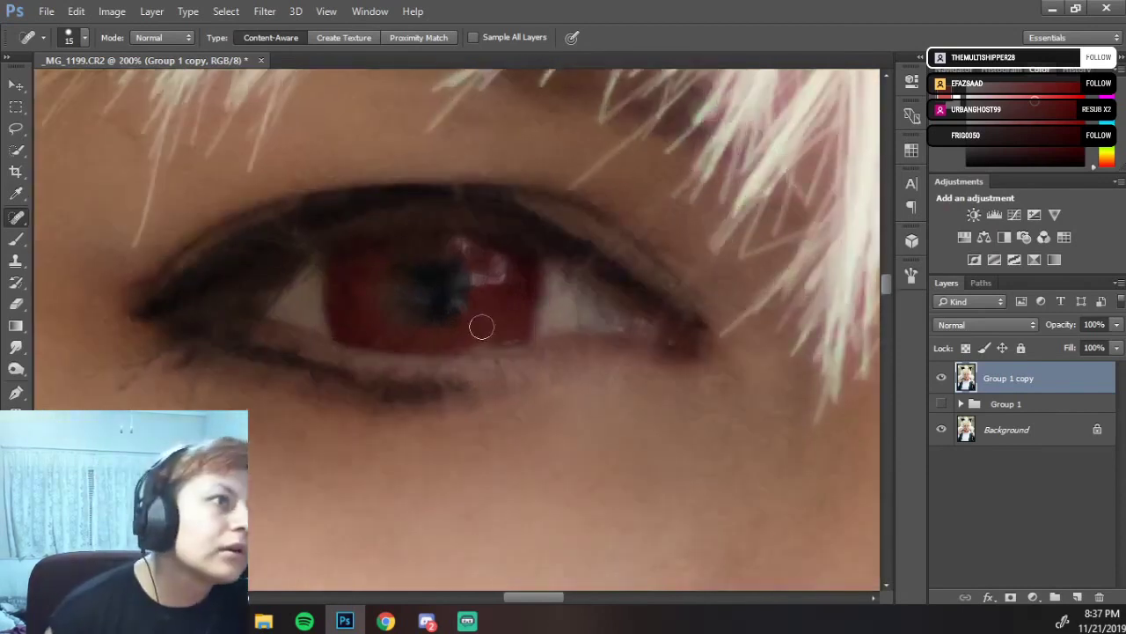
mouse_move(459, 366)
left_mouse_down()
mouse_move(448, 380)
mouse_move(485, 371)
mouse_move(546, 293)
left_mouse_up()
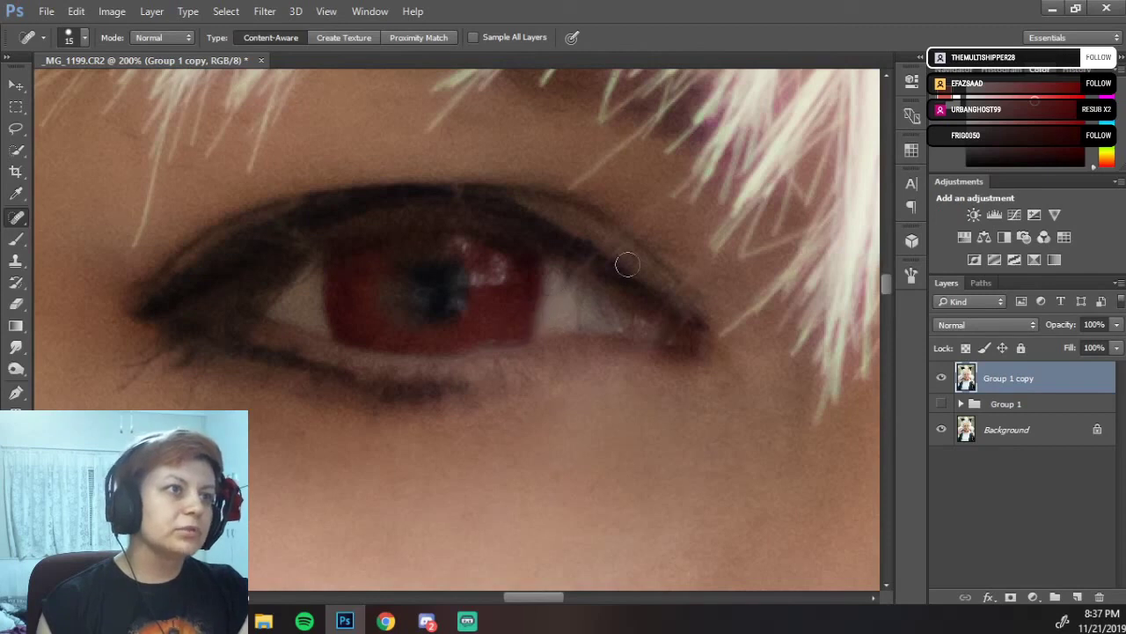
left_click_drag(618, 373, 605, 382)
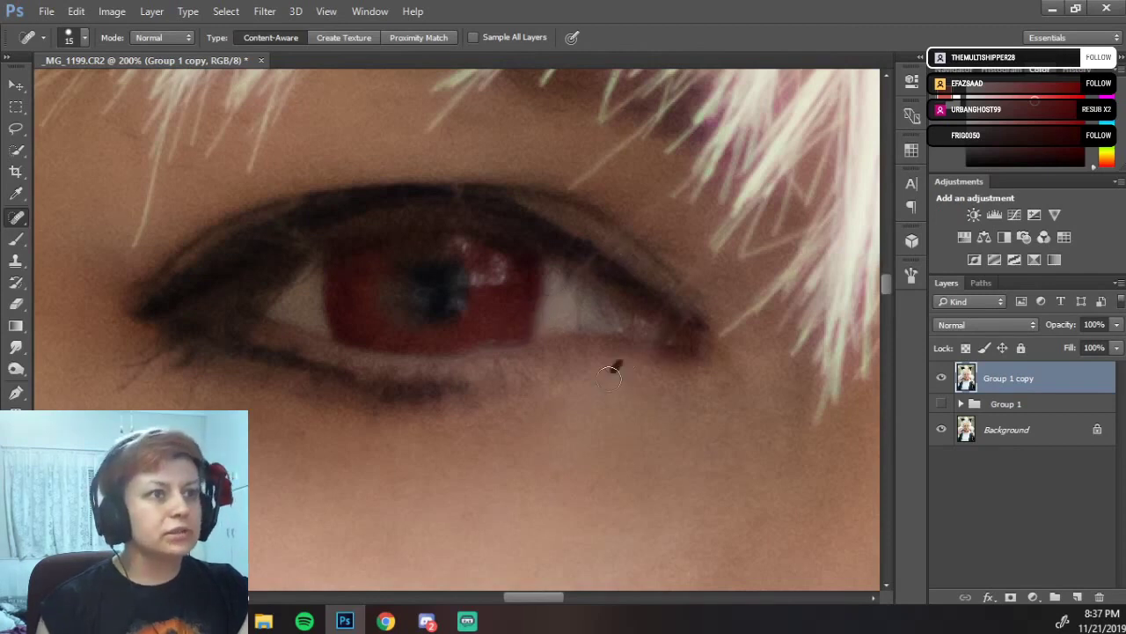
mouse_move(662, 308)
left_mouse_down()
mouse_move(691, 272)
mouse_move(663, 310)
left_mouse_up()
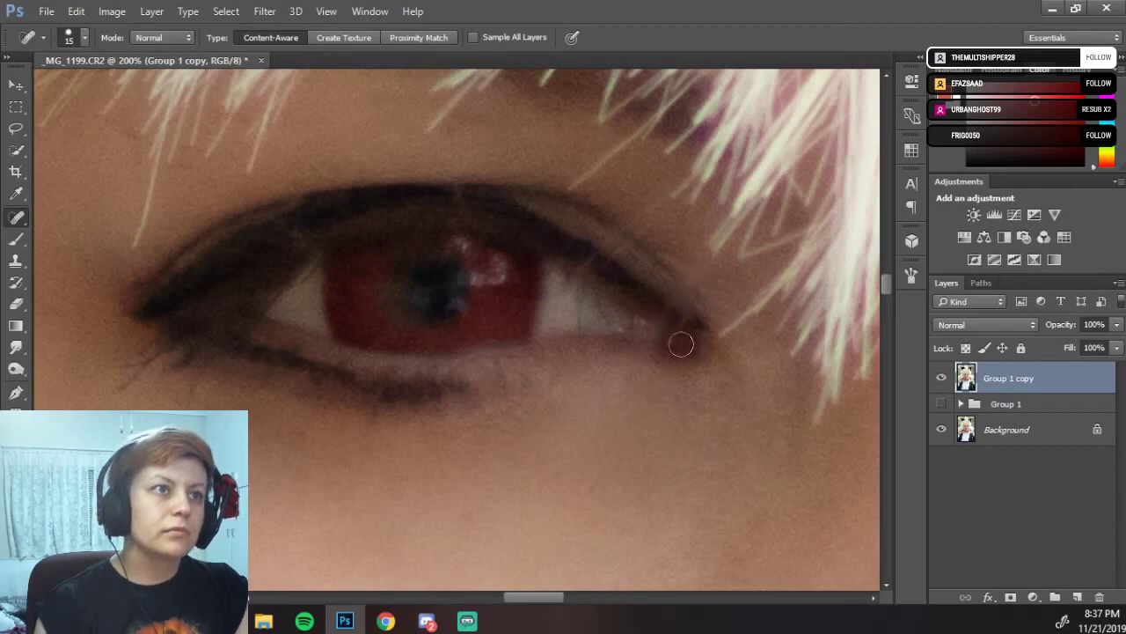
left_click(666, 306)
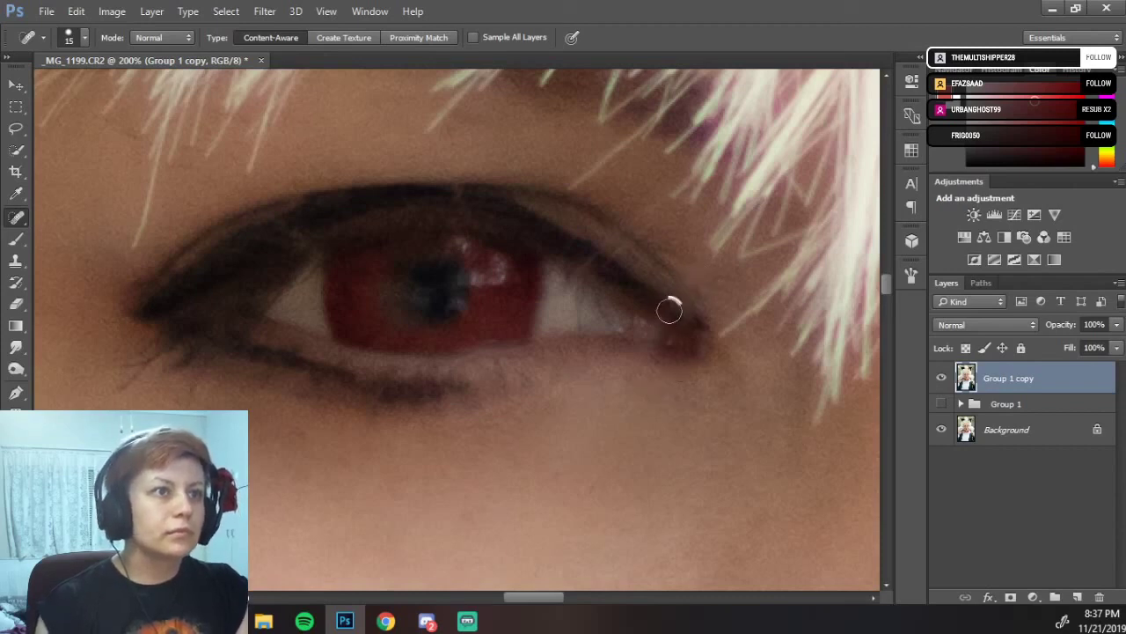
left_click(685, 334)
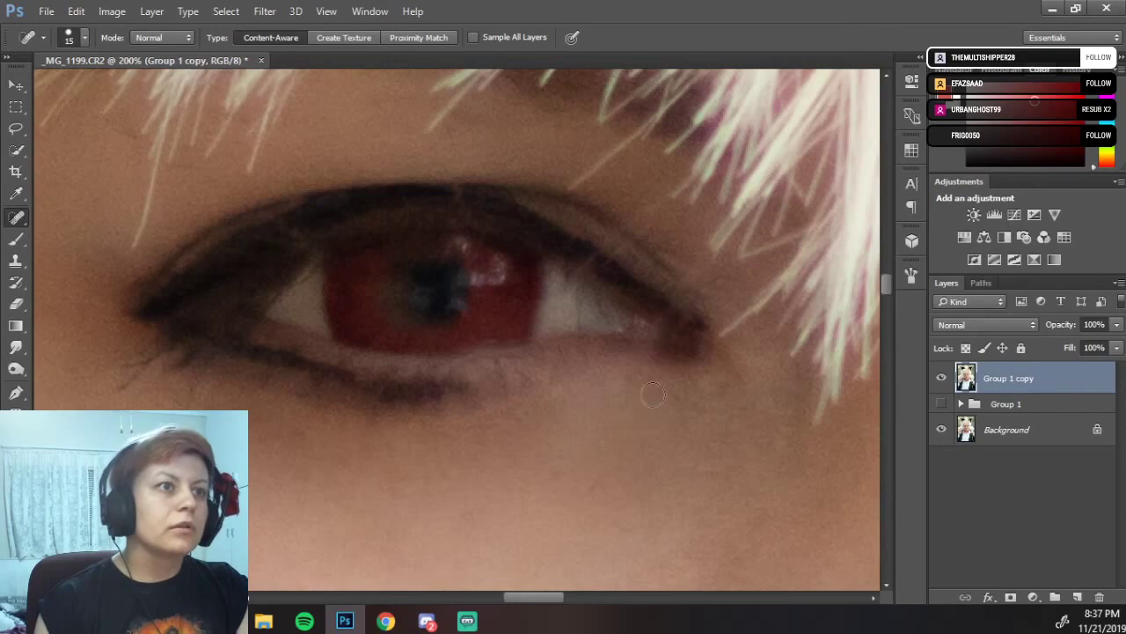
left_click(656, 340)
mouse_move(573, 280)
left_mouse_down()
mouse_move(615, 240)
mouse_move(658, 224)
mouse_move(655, 211)
left_mouse_up()
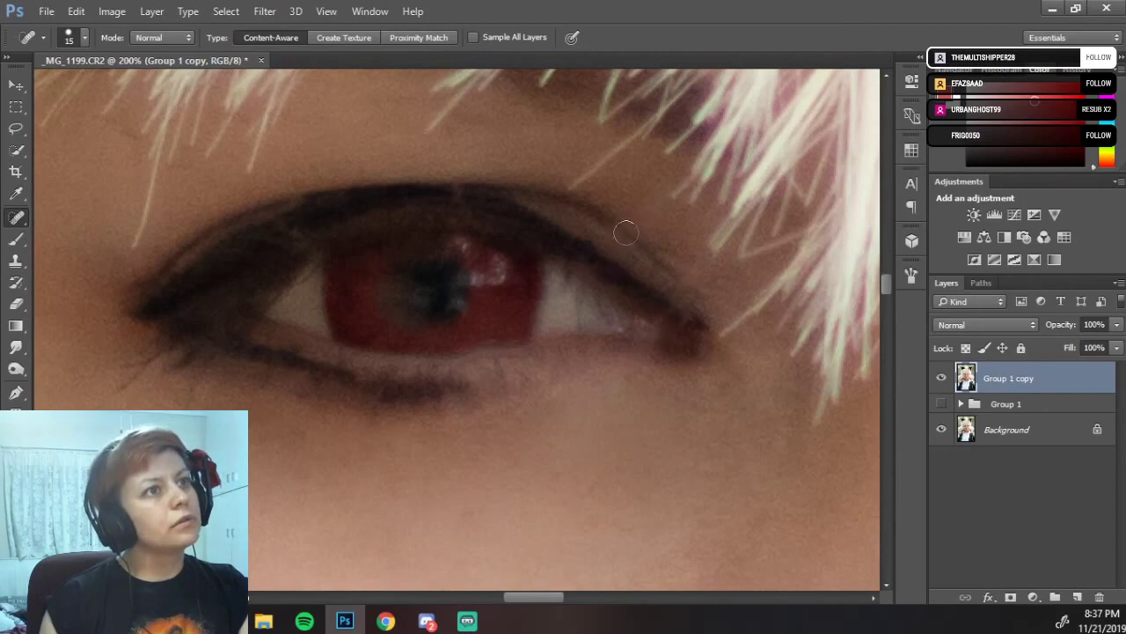
Inspect the healed left-hand eye close up and from farther away, comparing it with Group 1 copy hidden and shown.
left_click_drag(729, 359, 724, 403)
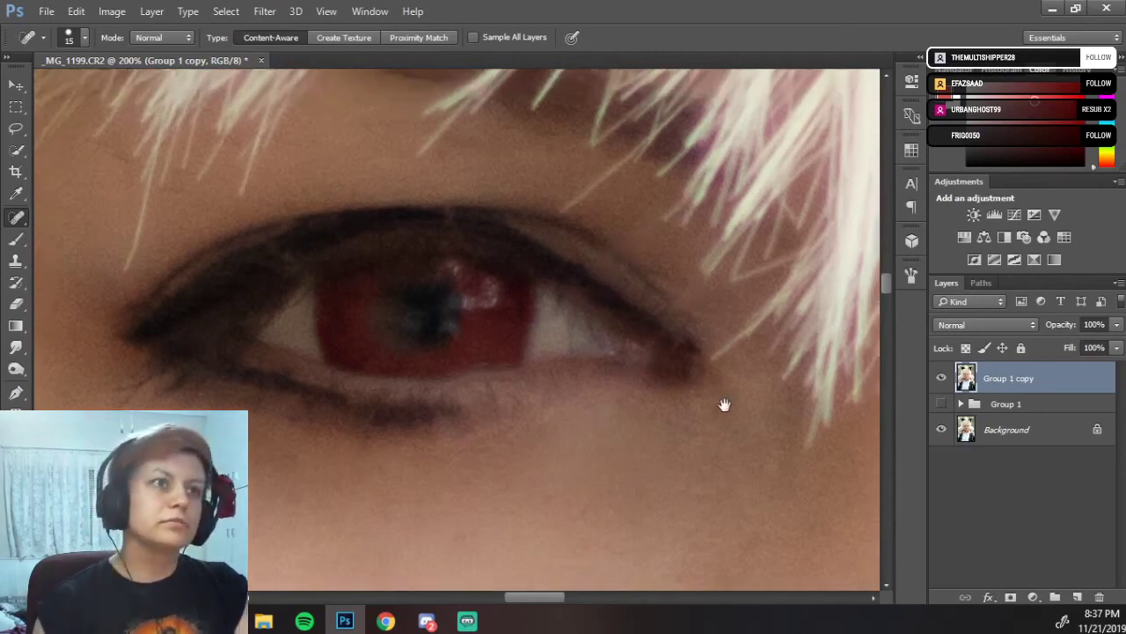
left_click_drag(699, 307, 666, 349)
mouse_move(688, 288)
left_mouse_down()
mouse_move(642, 361)
mouse_move(662, 370)
left_mouse_up()
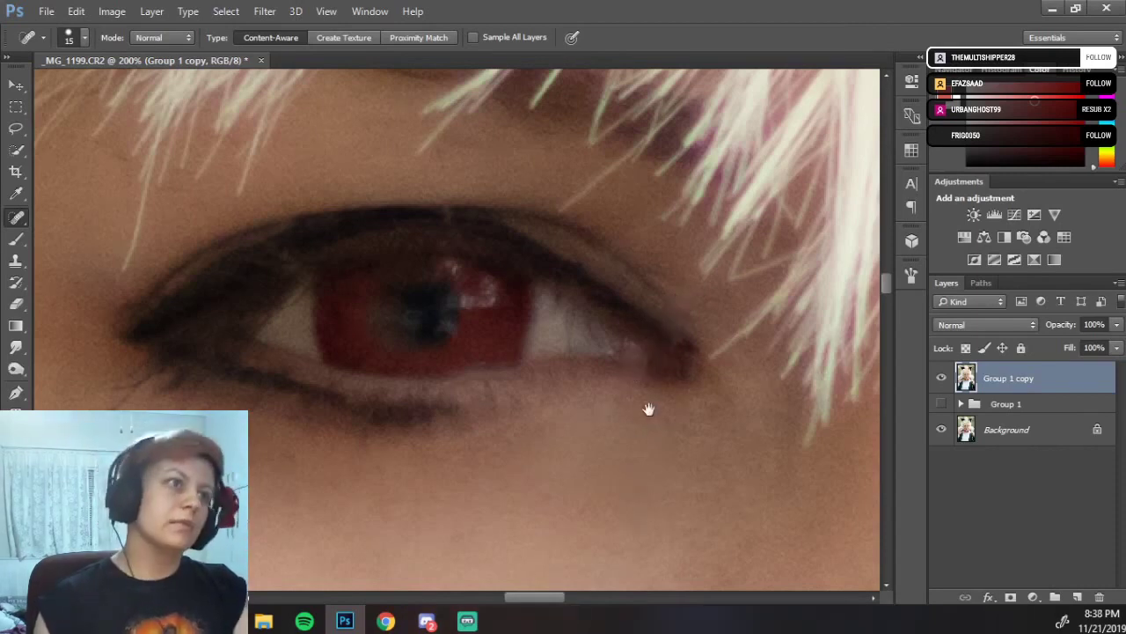
left_click_drag(641, 417, 692, 369)
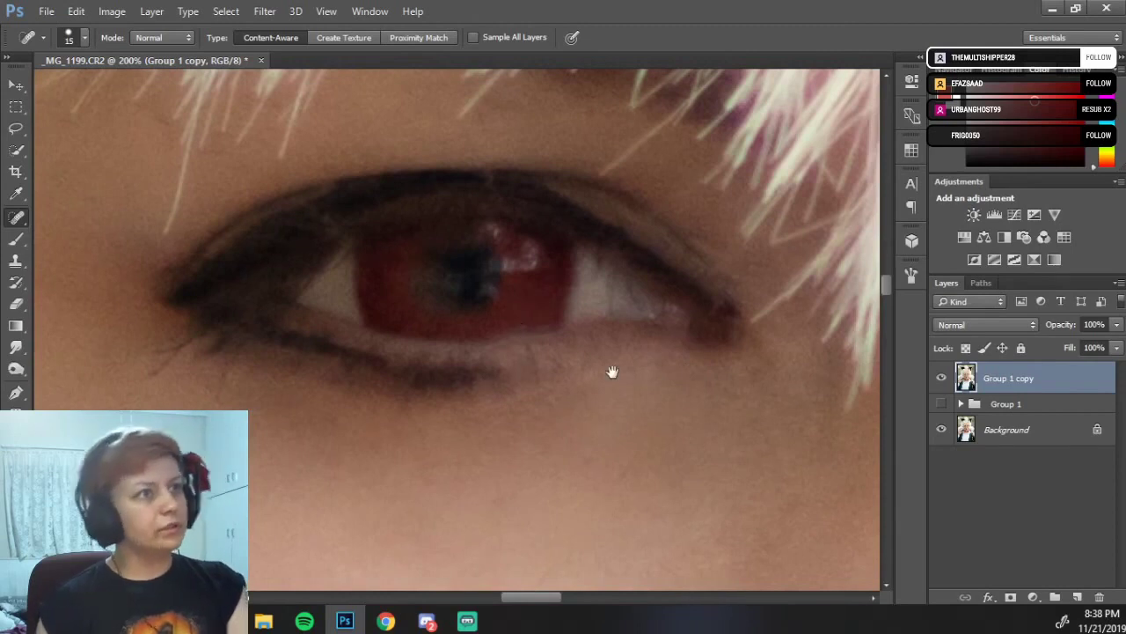
left_click_drag(612, 371, 651, 371)
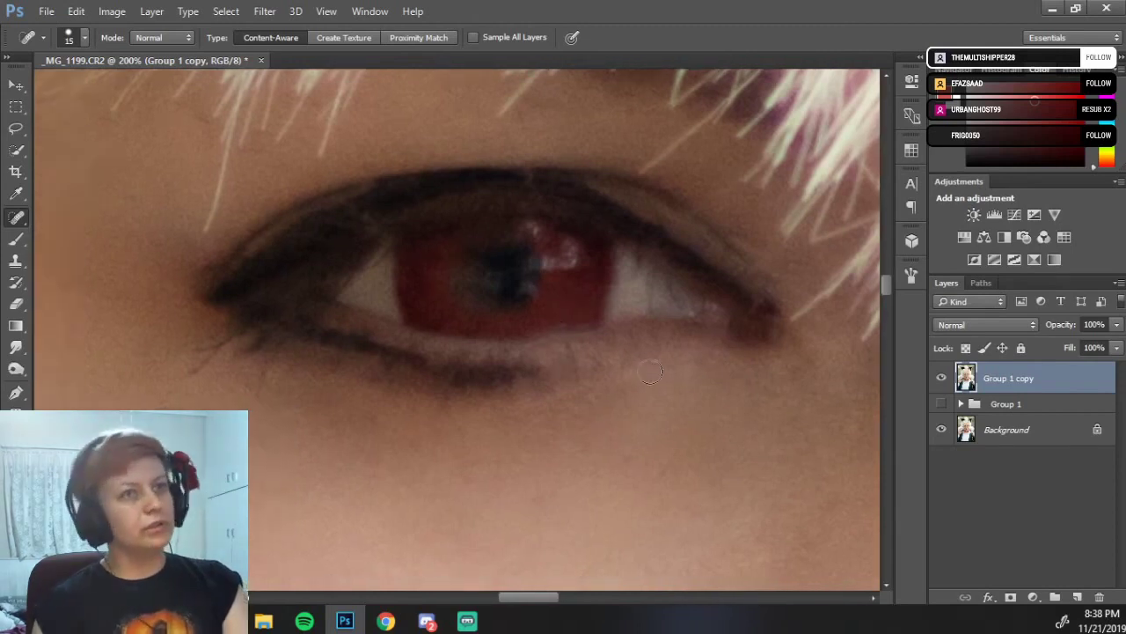
left_click(941, 378)
left_click(942, 379)
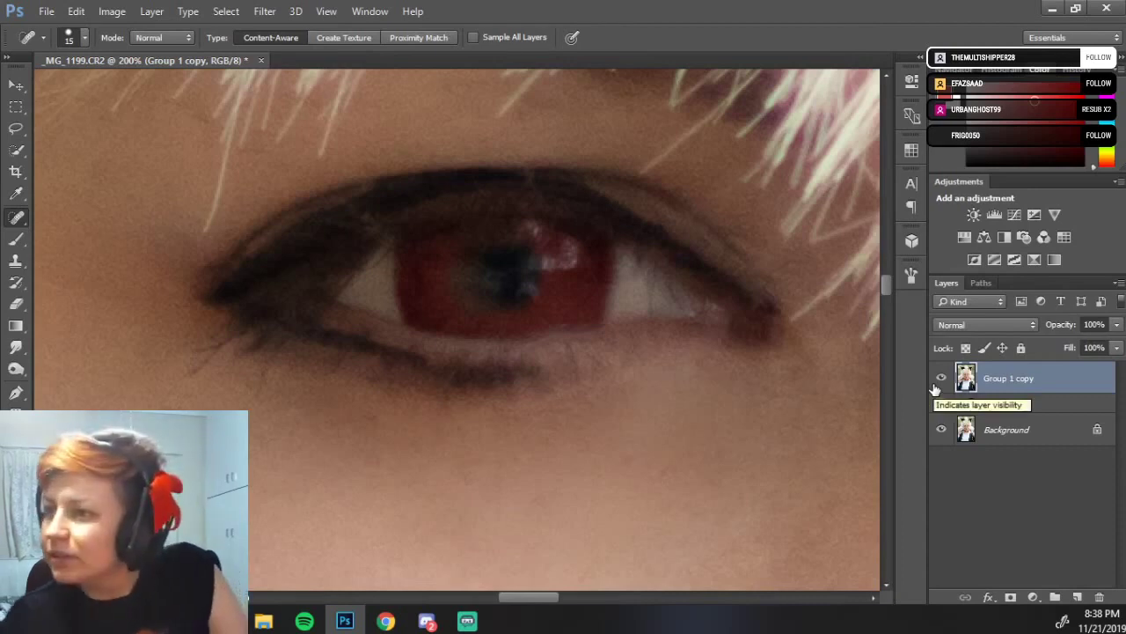
key("ctrl+minus")
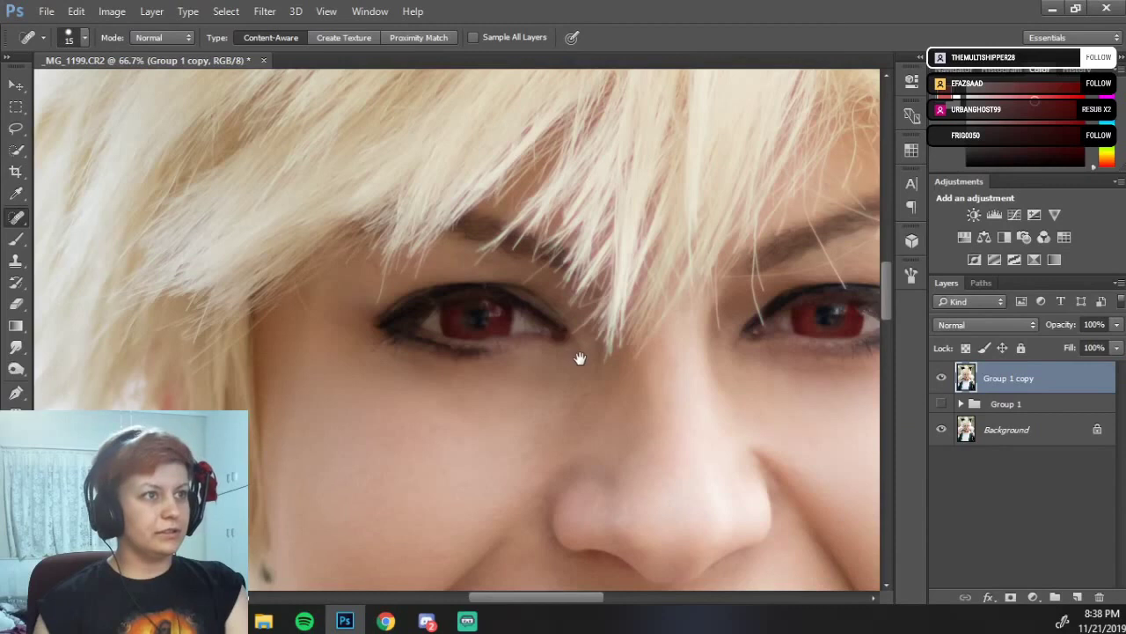
key("ctrl+minus")
left_click_drag(556, 348, 641, 367)
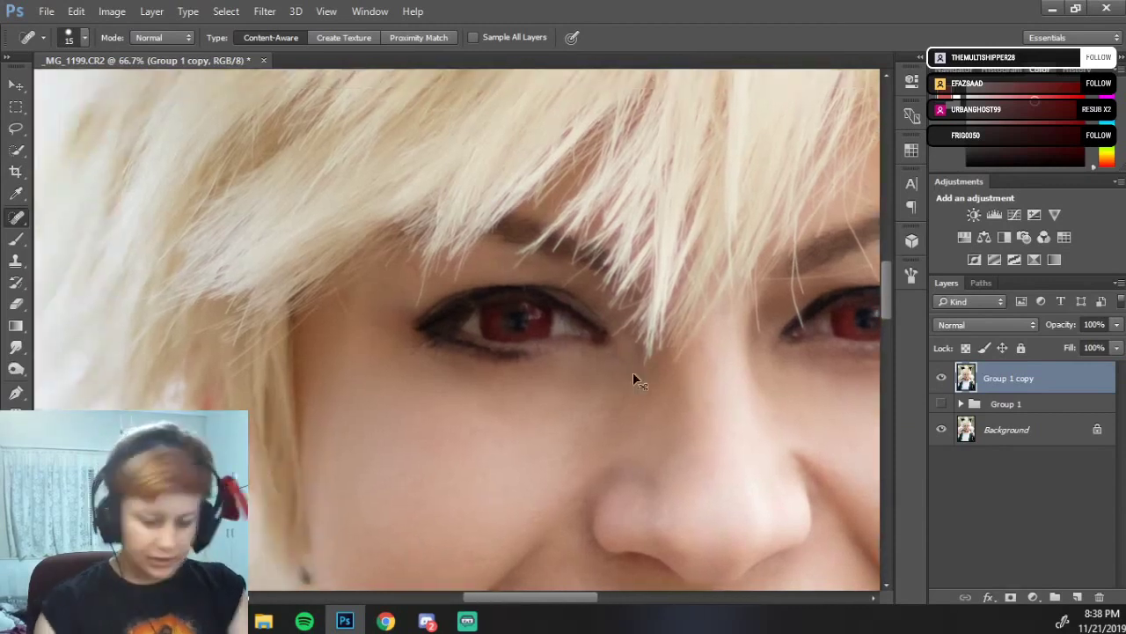
key("ctrl+plus")
key("ctrl+plus")
key("ctrl+plus")
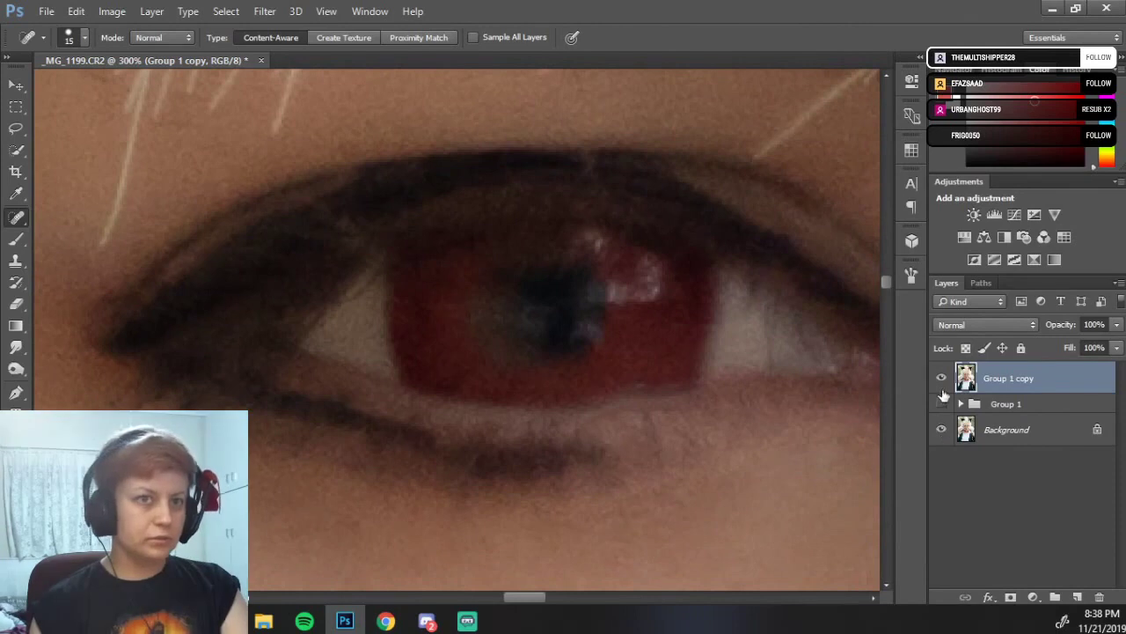
left_click(941, 379)
left_click(942, 378)
Switch to the Clone Stamp tool and set its brush hardness to 68% and opacity to 100%.
left_click_drag(787, 427, 608, 382)
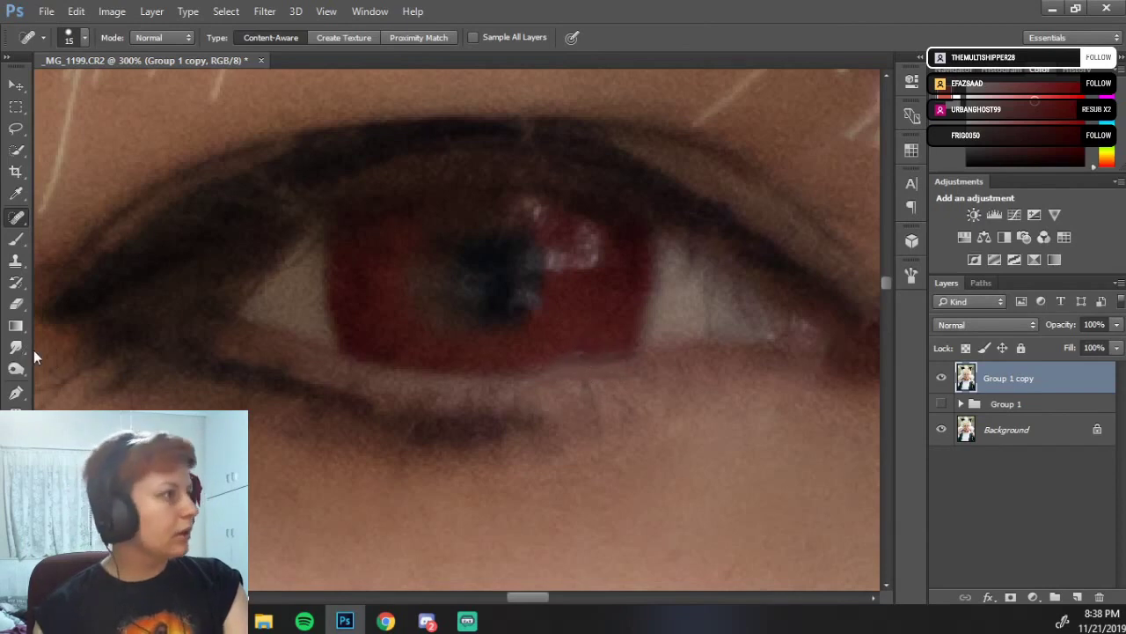
left_click(15, 261)
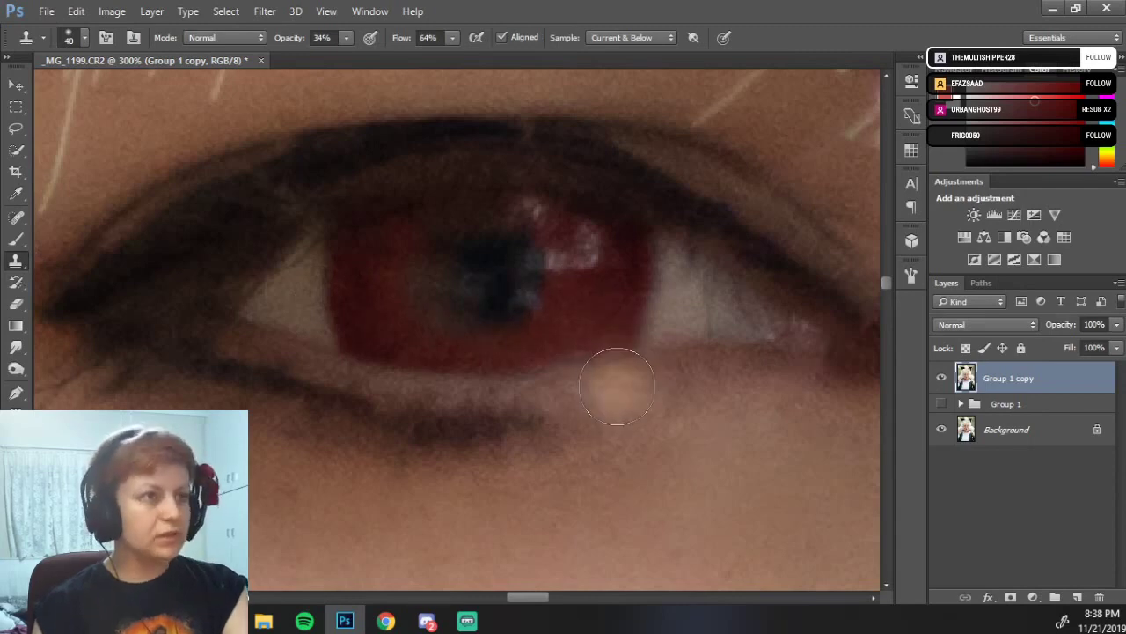
left_click(563, 319, "alt")
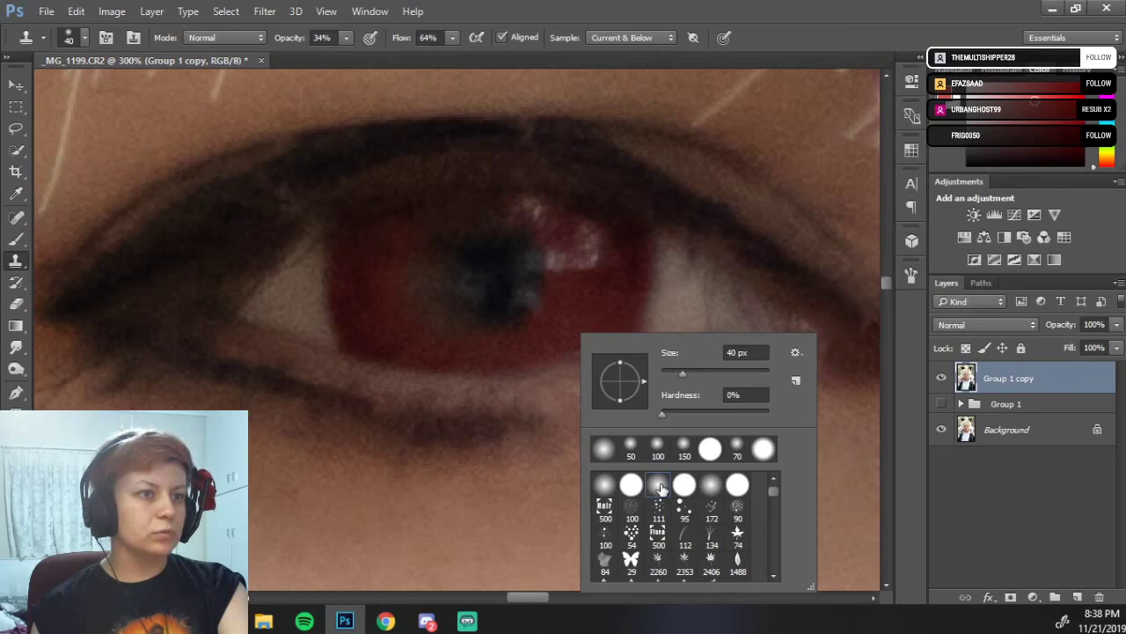
left_click(733, 411)
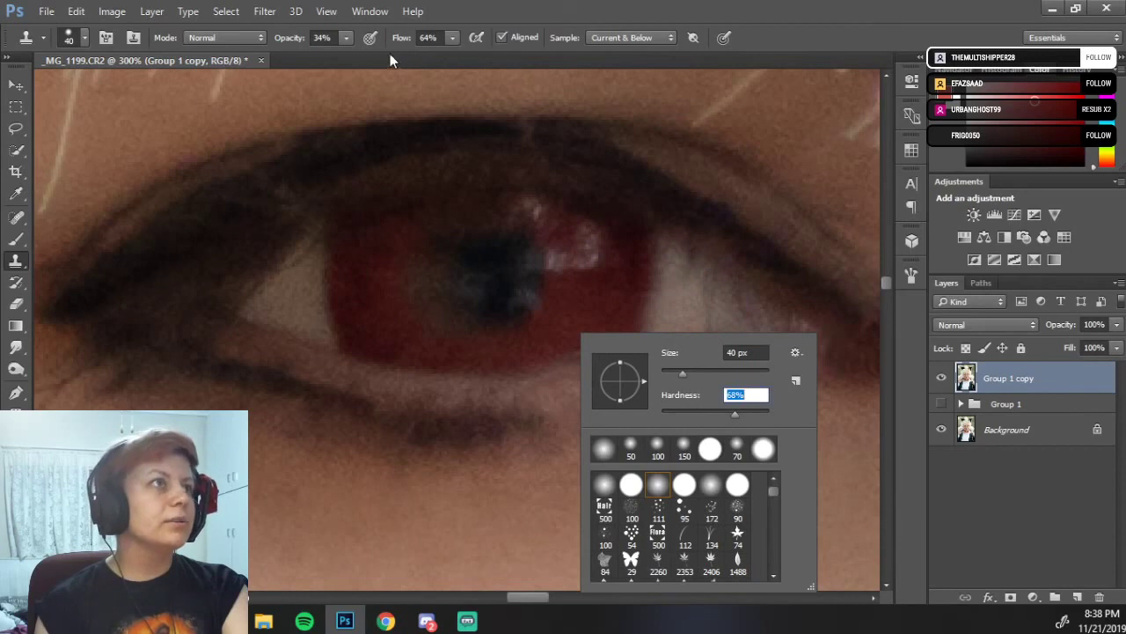
left_click(284, 40)
left_click(284, 38)
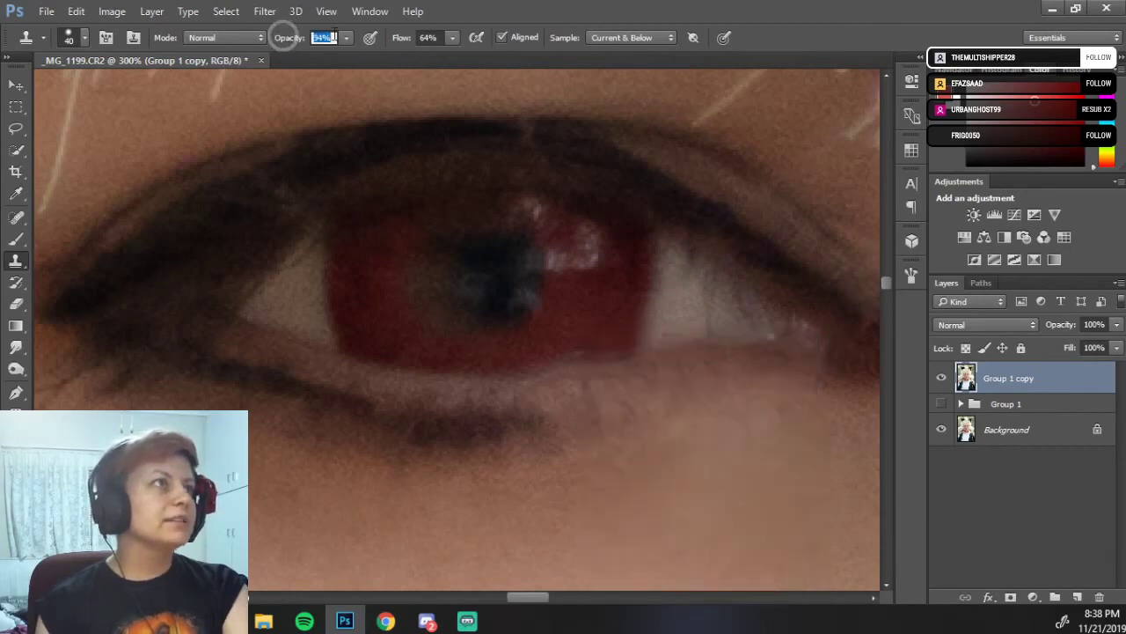
left_click_drag(292, 41, 332, 38)
key("Return")
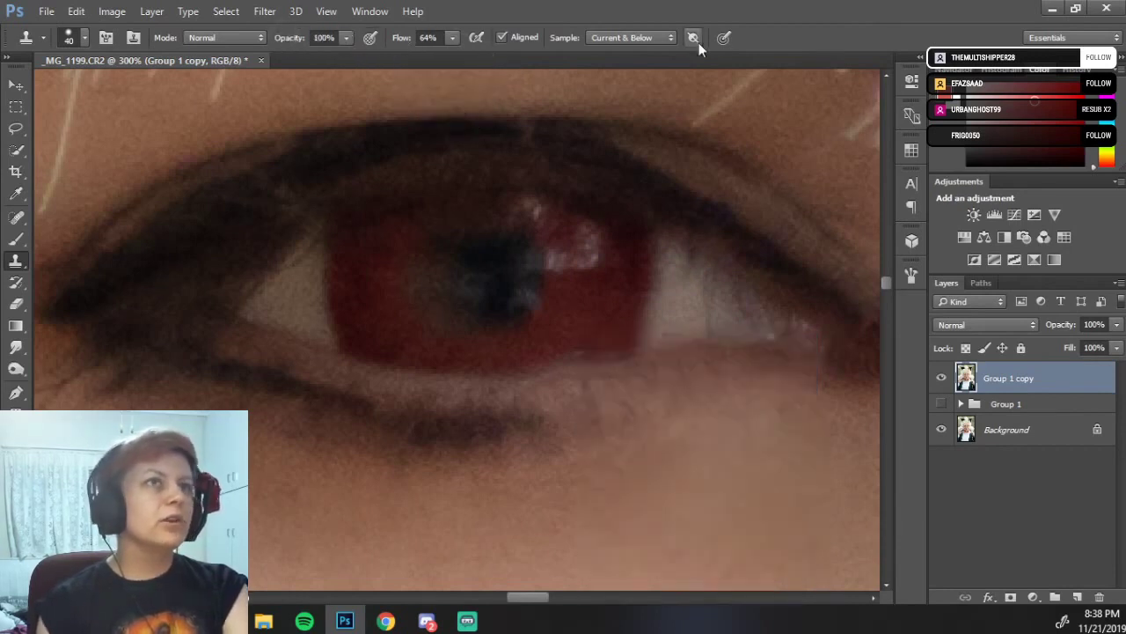
Reduce the Clone Stamp brush size from its large tip to 9 px for fine work on the iris edge.
key("bracketleft")
key("bracketleft")
key("bracketleft")
key("bracketleft")
key("bracketleft")
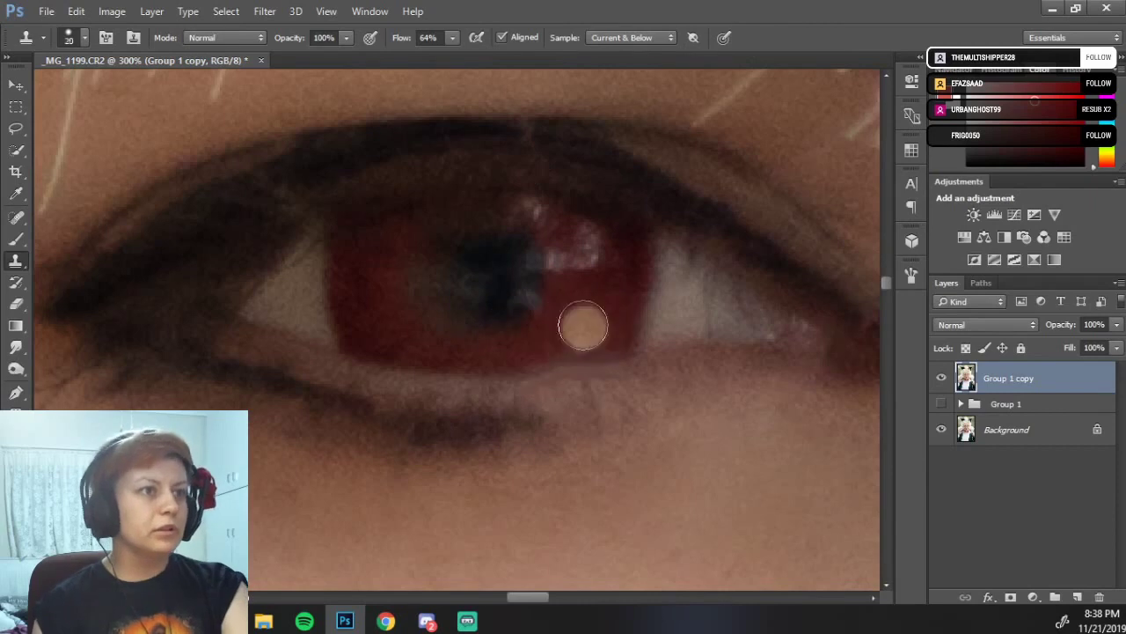
key("bracketleft")
key("bracketleft")
key("bracketleft")
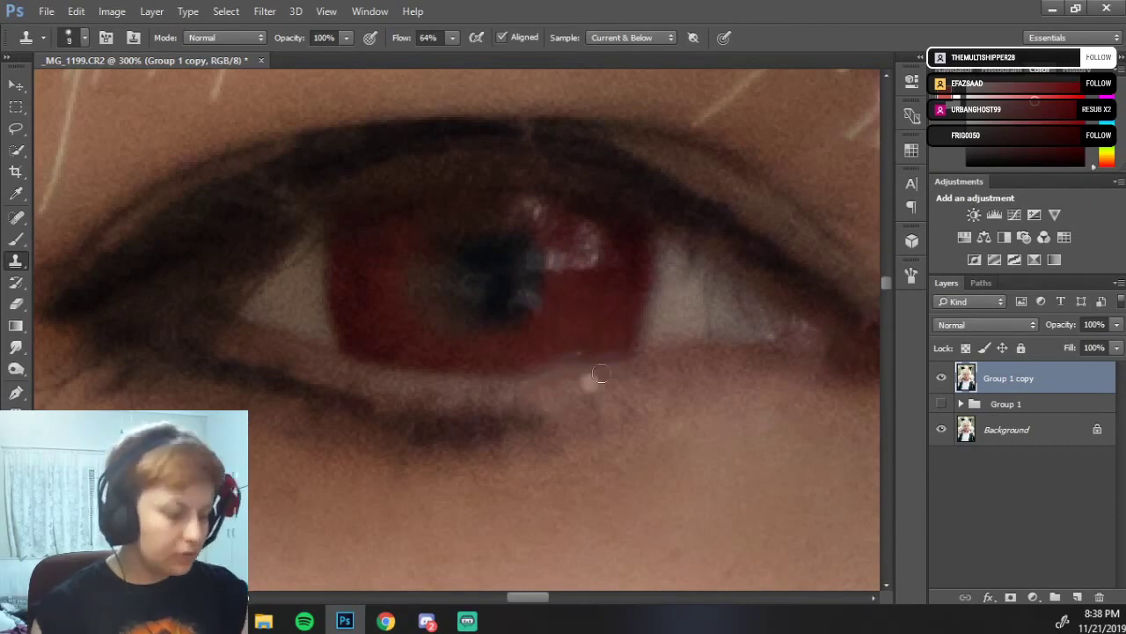
Try to clone red iris texture over the pale patch on the iris's lower edge directly on Group 1 copy.
key("alt")
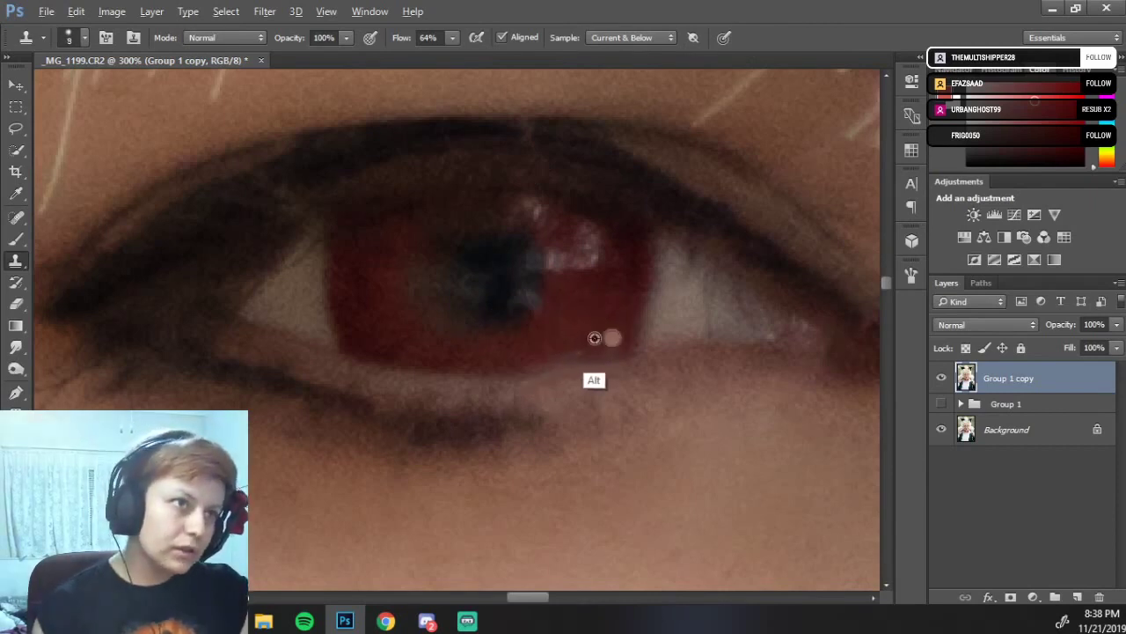
left_click(596, 336, "alt")
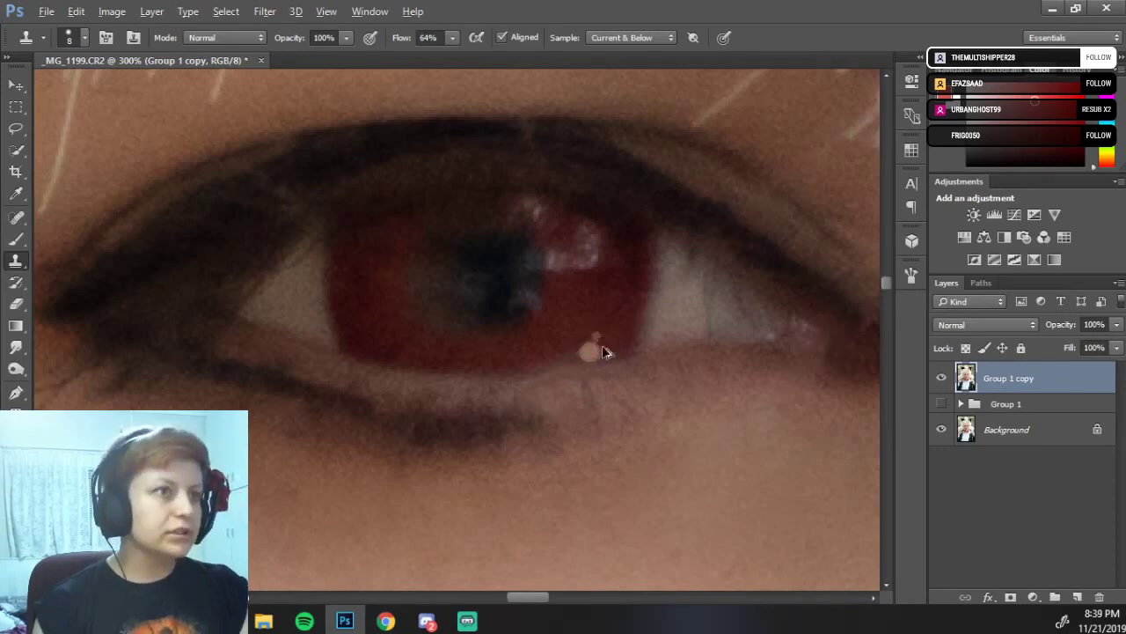
key("alt")
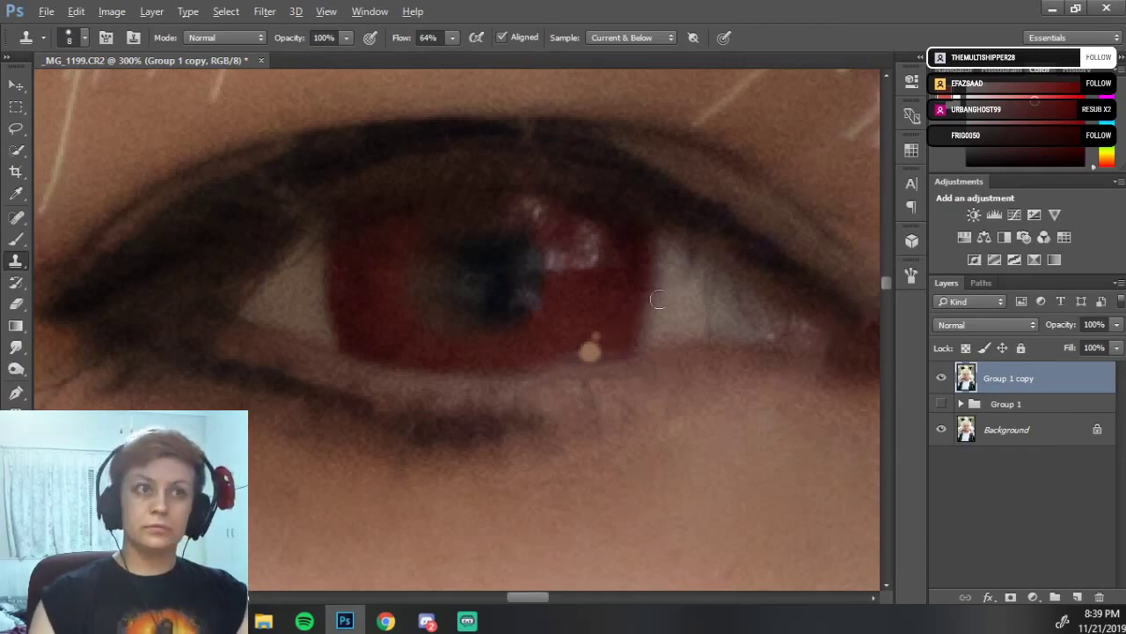
left_click(589, 352)
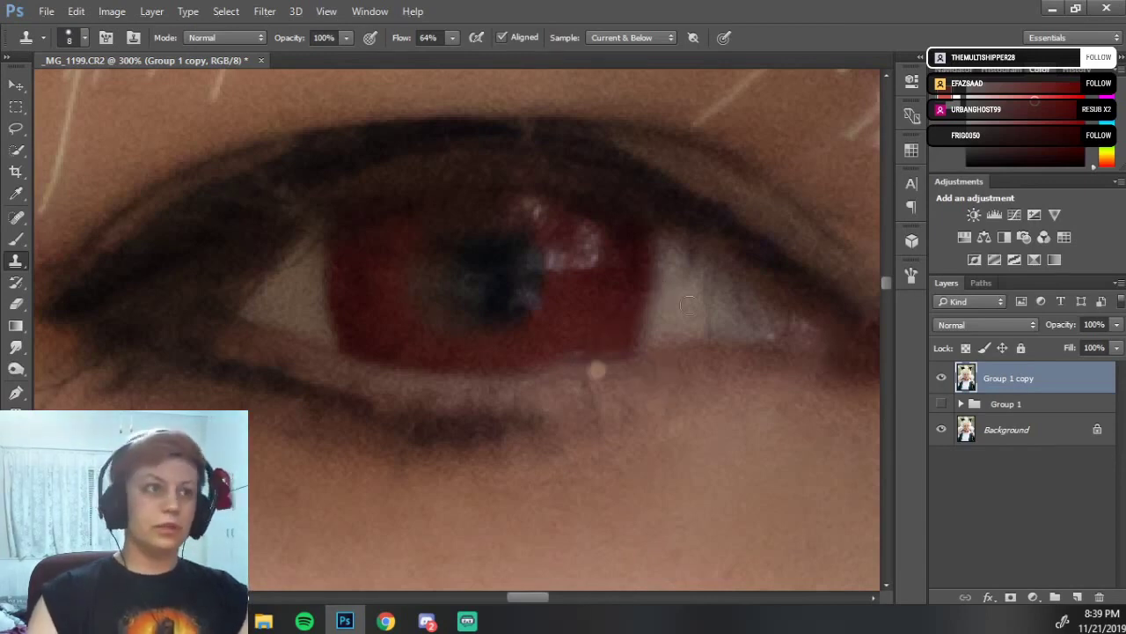
key("alt")
left_click(607, 332)
left_click(608, 324)
left_click(653, 471, "alt")
key("alt")
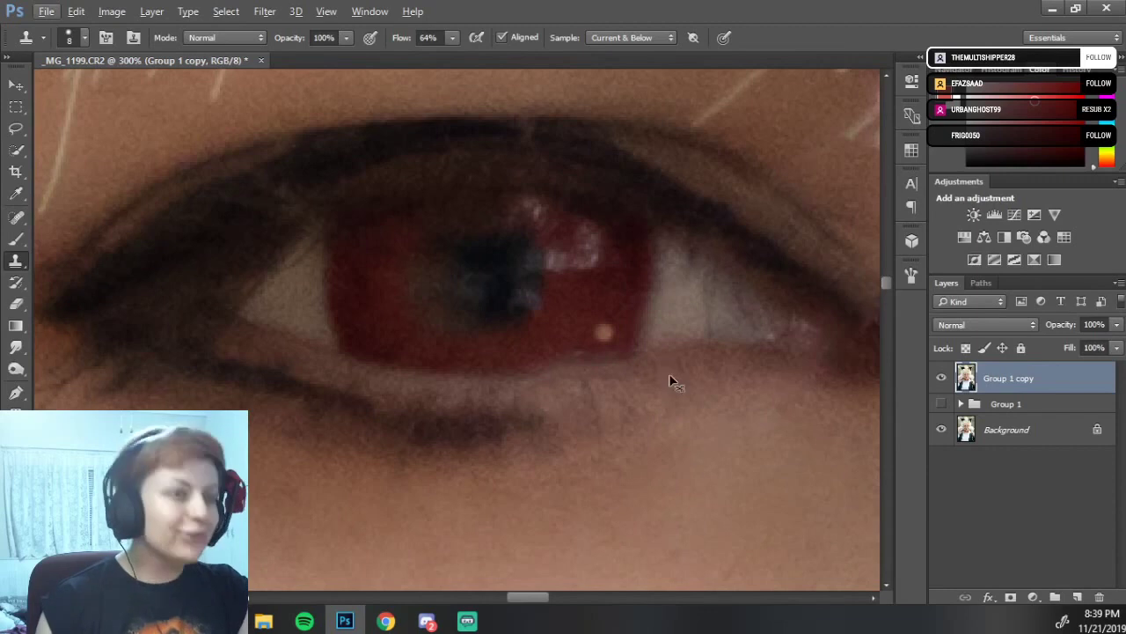
key("alt")
key("alt")
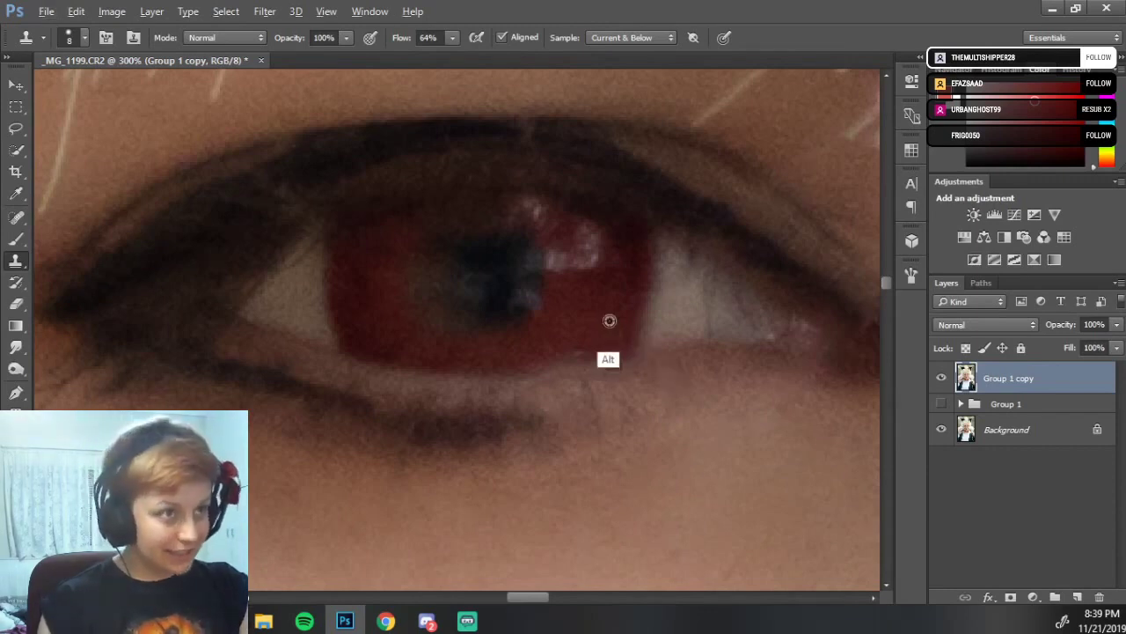
left_click(609, 319)
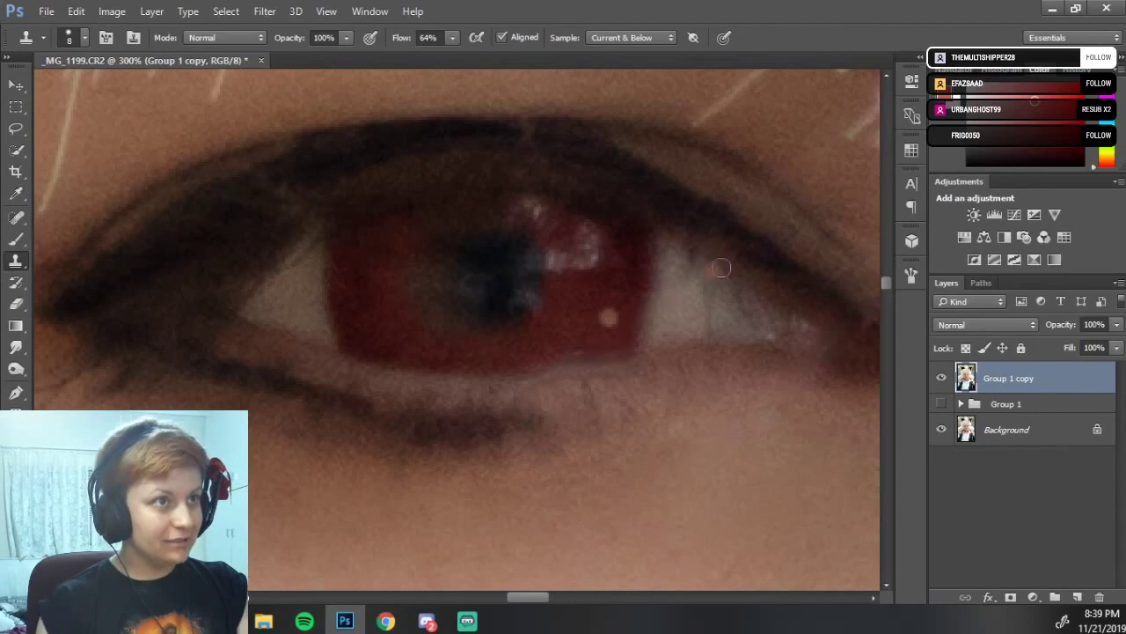
left_click(711, 304, "alt")
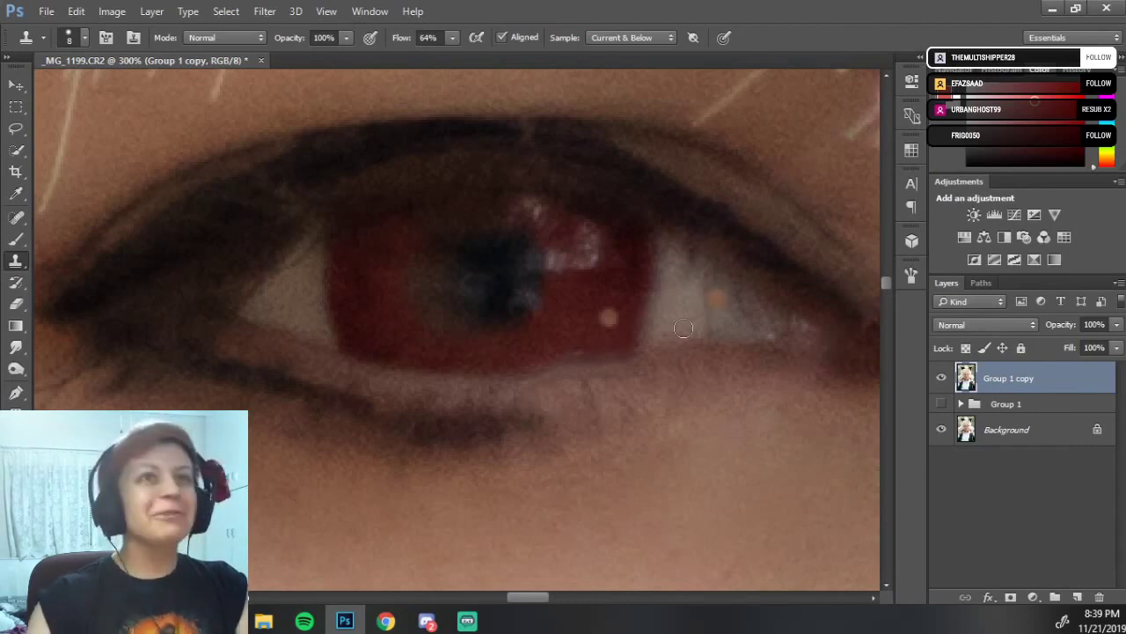
key("ctrl+z")
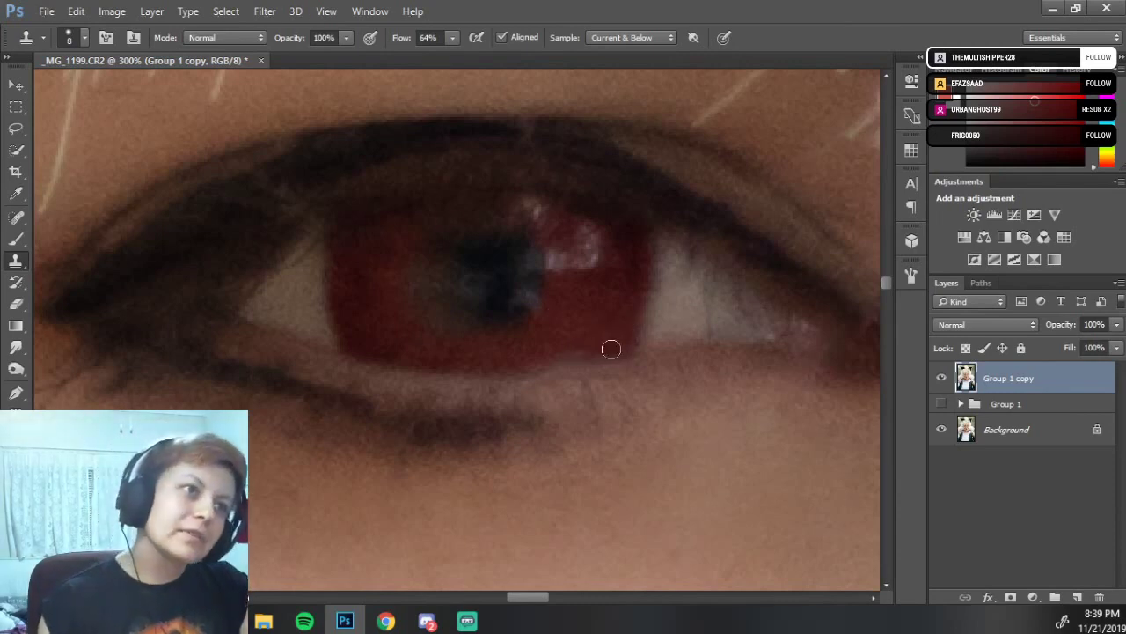
mouse_move(591, 347)
left_mouse_down()
mouse_move(576, 355)
mouse_move(599, 350)
mouse_move(602, 362)
left_mouse_up()
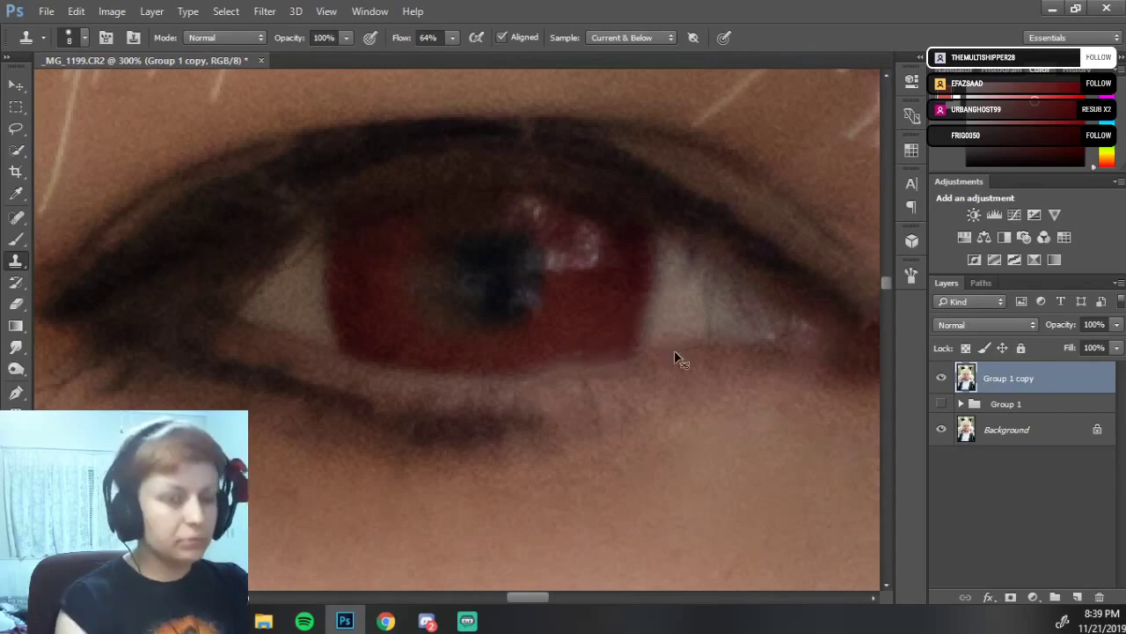
Create a new normal layer above Group 1 copy and clone red iris texture along the iris's uneven lower edge.
key("ctrl+shift+n")
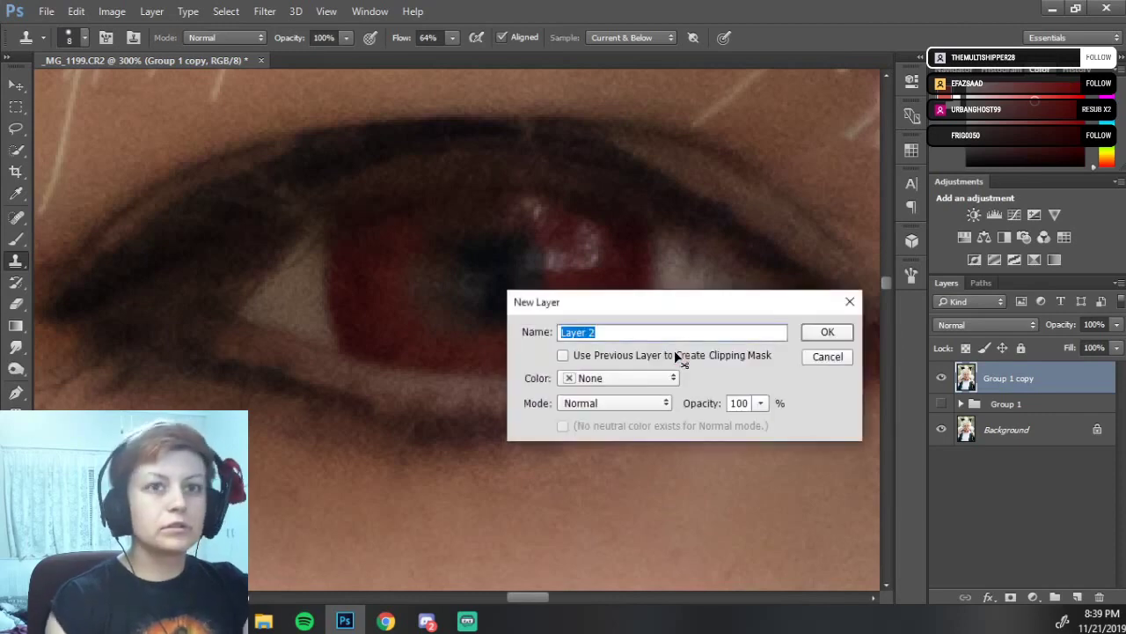
key("Return")
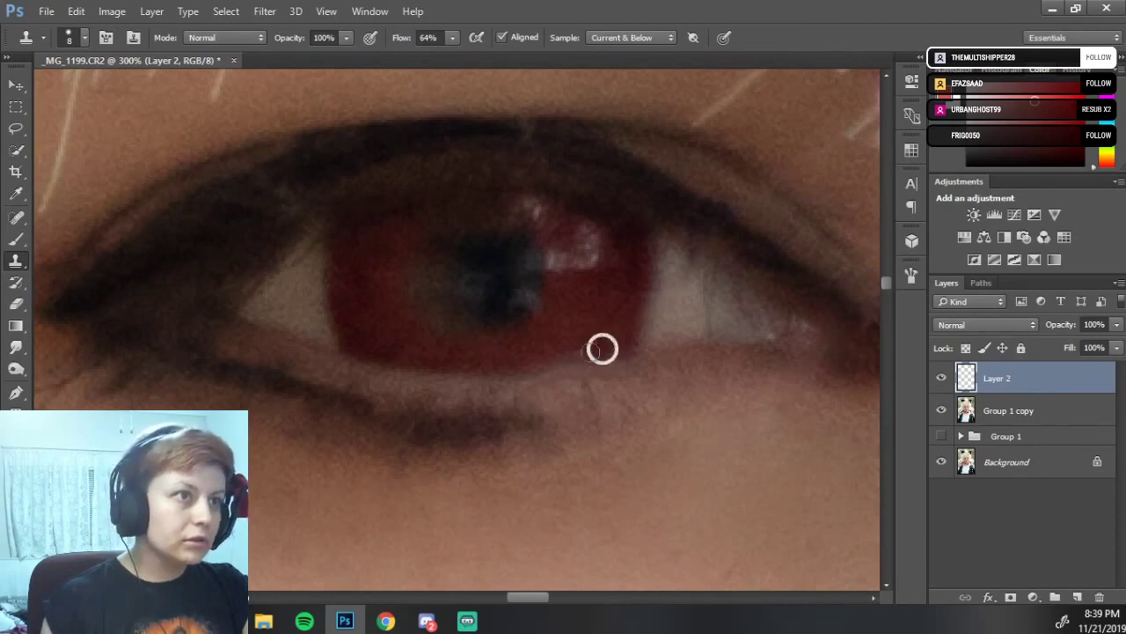
right_click(604, 347)
left_click(586, 352)
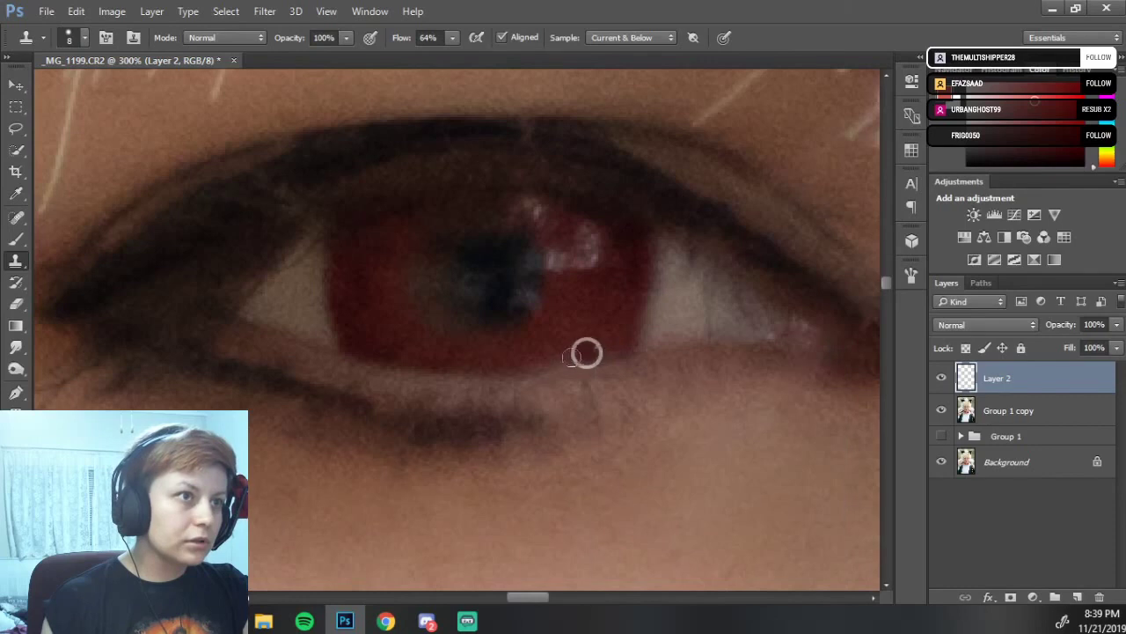
right_click(575, 354)
left_click(572, 355)
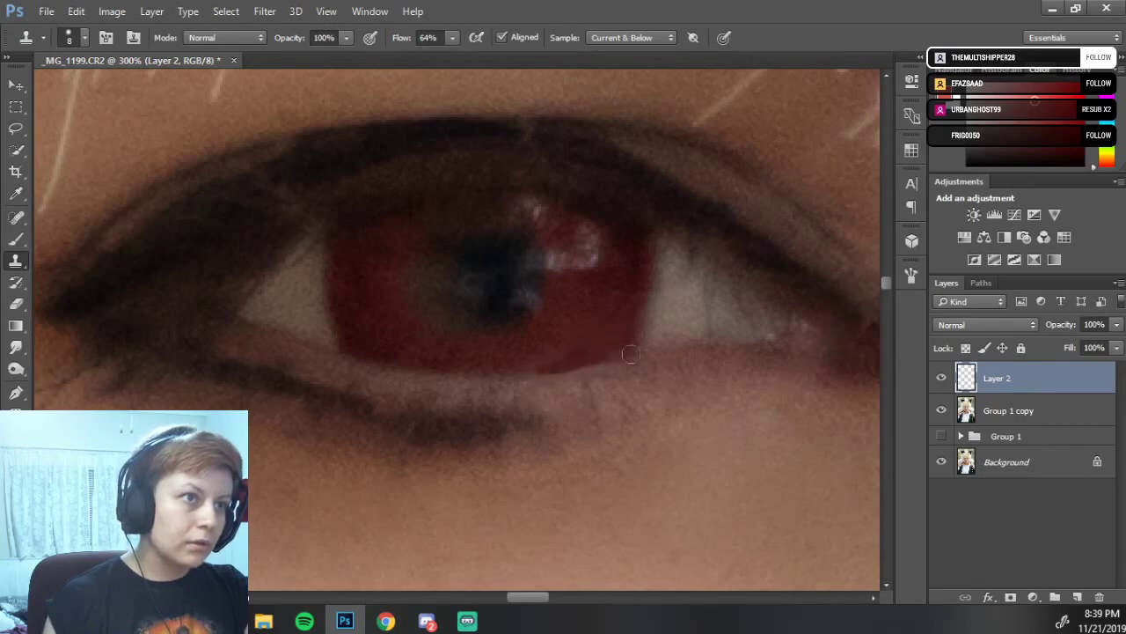
left_click(650, 299, "alt")
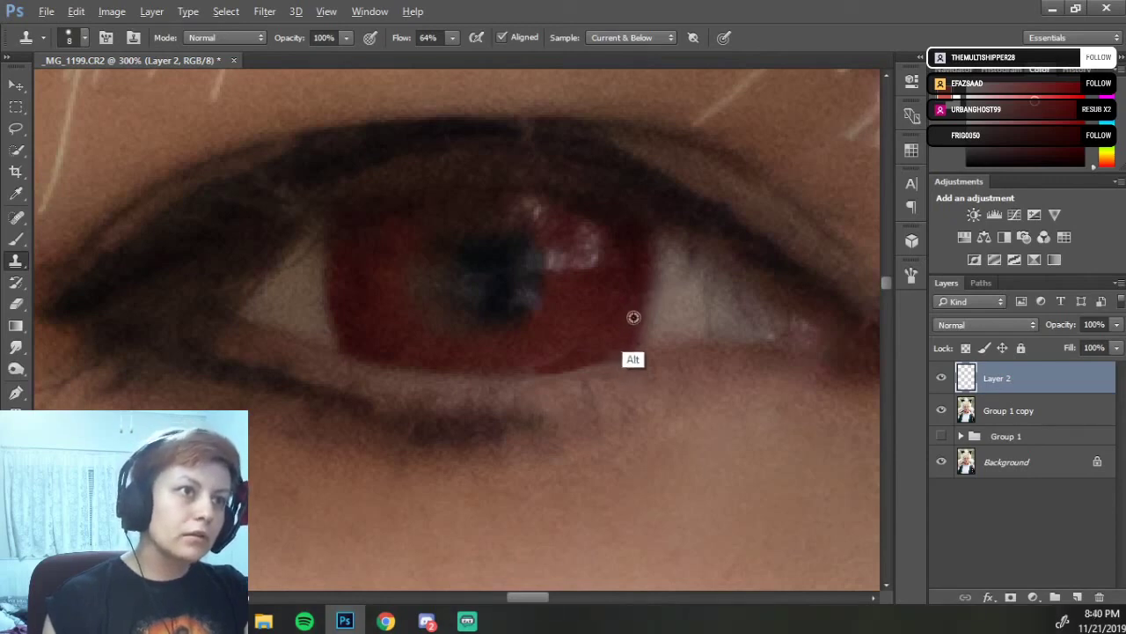
left_click_drag(634, 317, 614, 350)
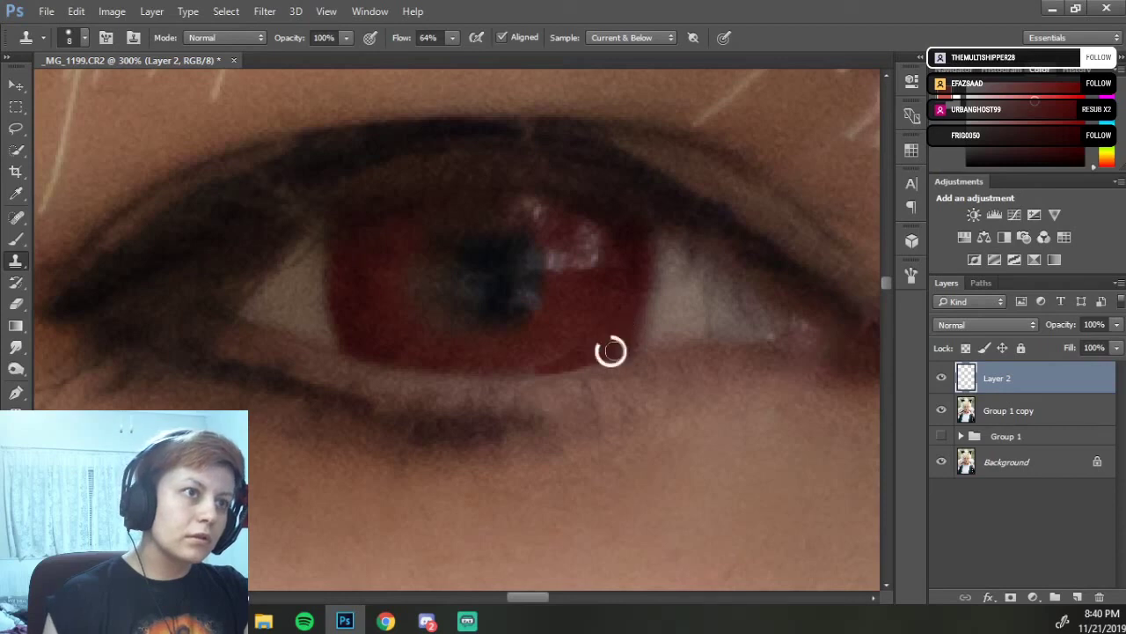
right_click(612, 352)
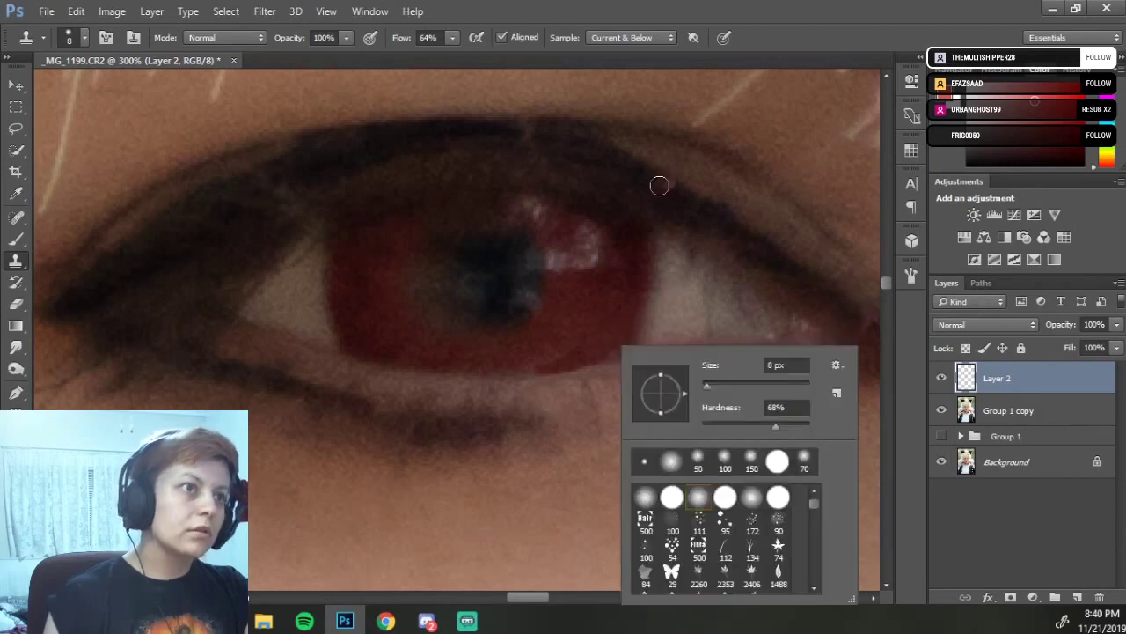
key("Escape")
Switch to the Healing Brush tool and reduce its brush size to 9 px.
left_click(24, 224)
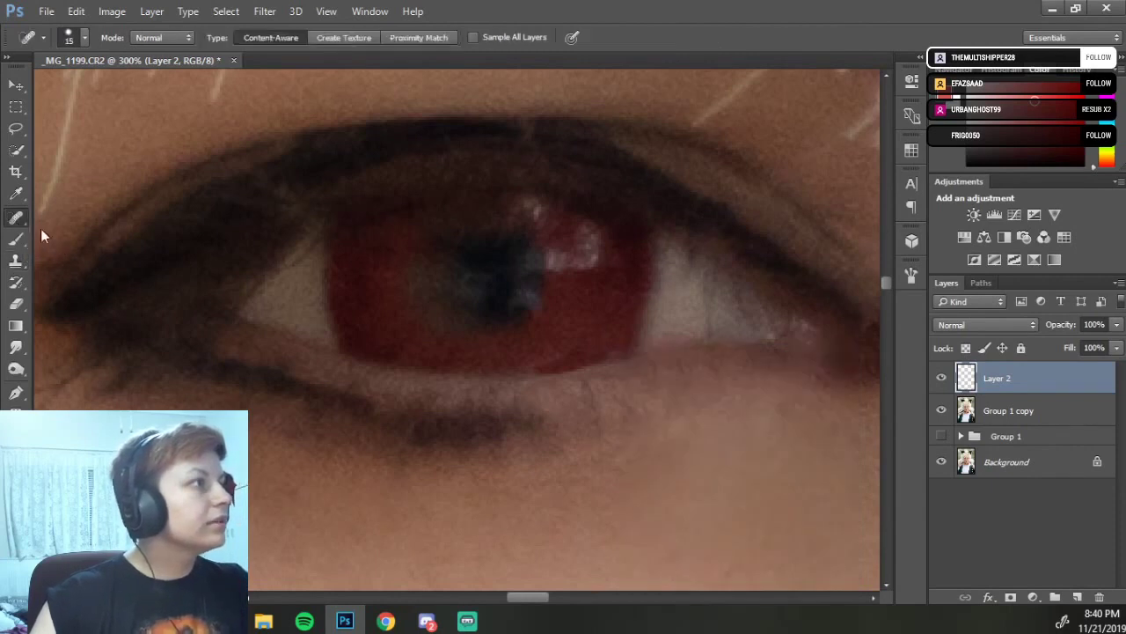
right_click(15, 217)
left_click(66, 234)
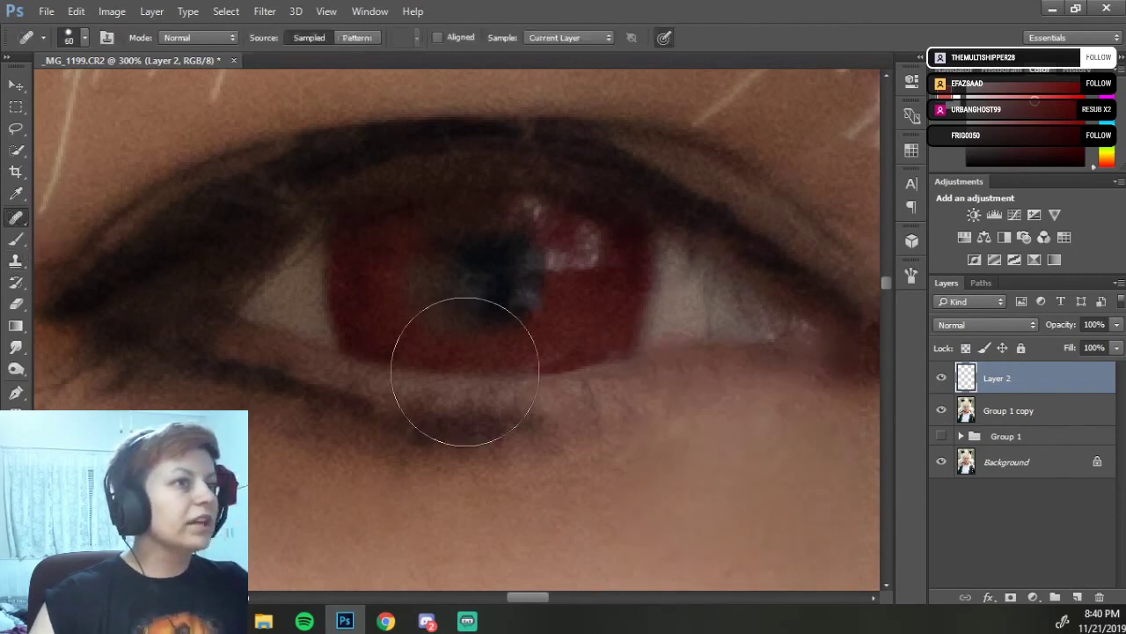
right_click(16, 217)
left_click(79, 231)
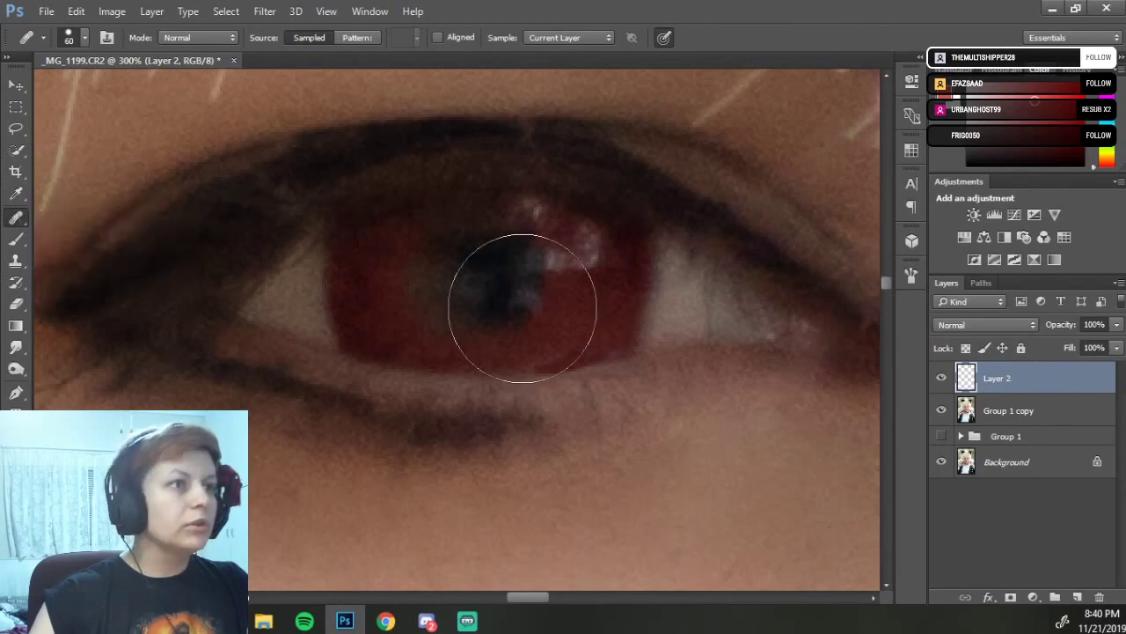
key("bracketleft")
key("bracketleft")
key("bracketleft")
key("bracketleft")
key("bracketleft")
key("bracketleft")
key("bracketleft")
Try healing the iris's lower edge on the empty layer, and set the Healing Brush to sample Current & Below.
key("alt")
left_click(609, 323, "alt")
mouse_move(581, 351)
left_mouse_down()
mouse_move(534, 361)
mouse_move(571, 349)
mouse_move(562, 346)
mouse_move(583, 299)
left_mouse_up()
left_click(560, 37)
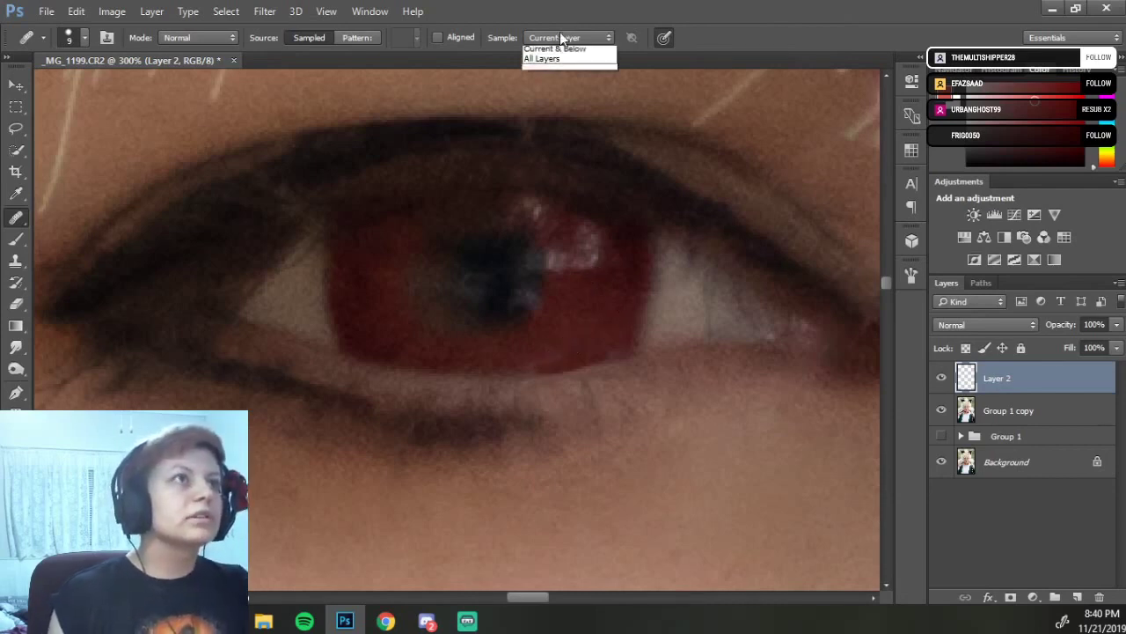
left_click(567, 61)
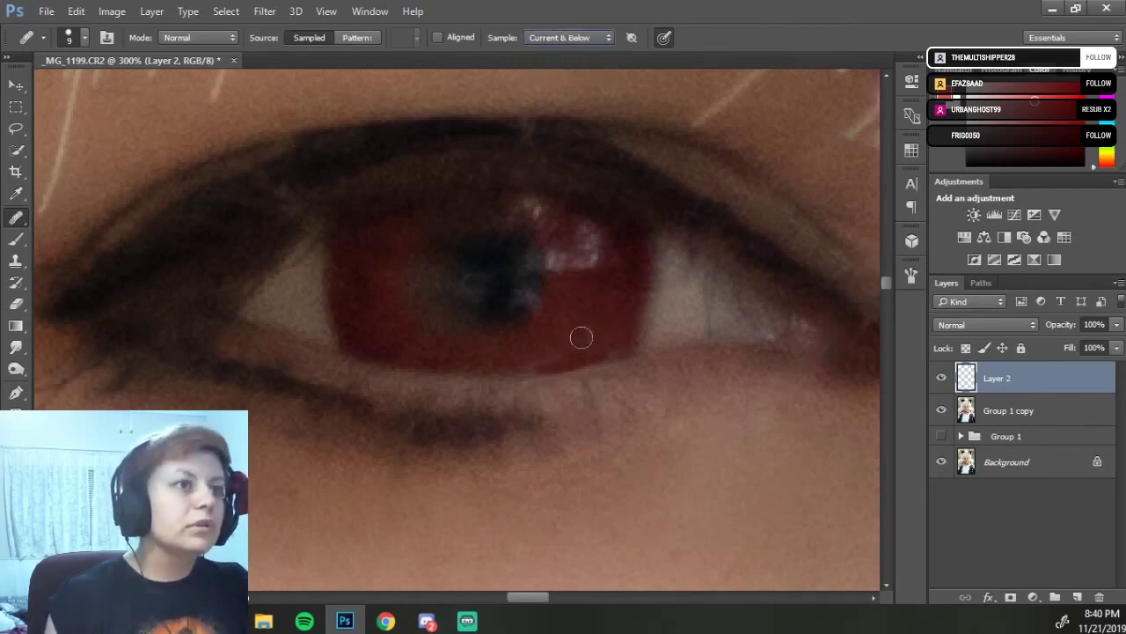
Heal the iris's lower inner area with sampled iris texture on Layer 2 and check it from farther away.
left_click(600, 307, "alt")
left_click(603, 361)
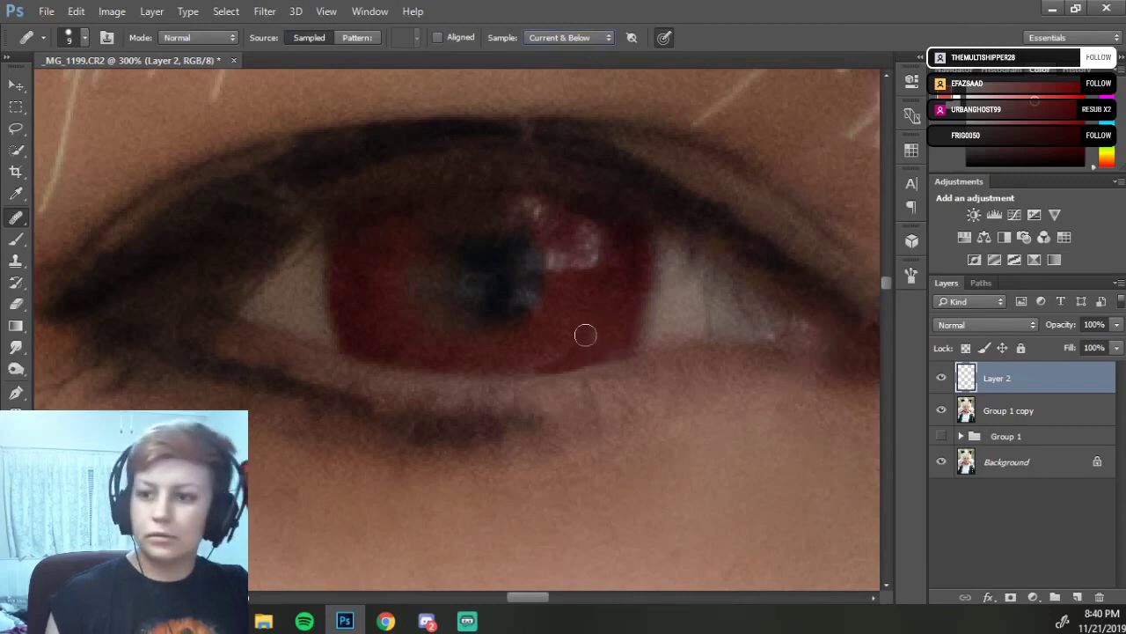
mouse_move(579, 365)
left_mouse_down()
mouse_move(568, 352)
mouse_move(532, 365)
left_mouse_up()
left_click_drag(620, 317, 582, 327)
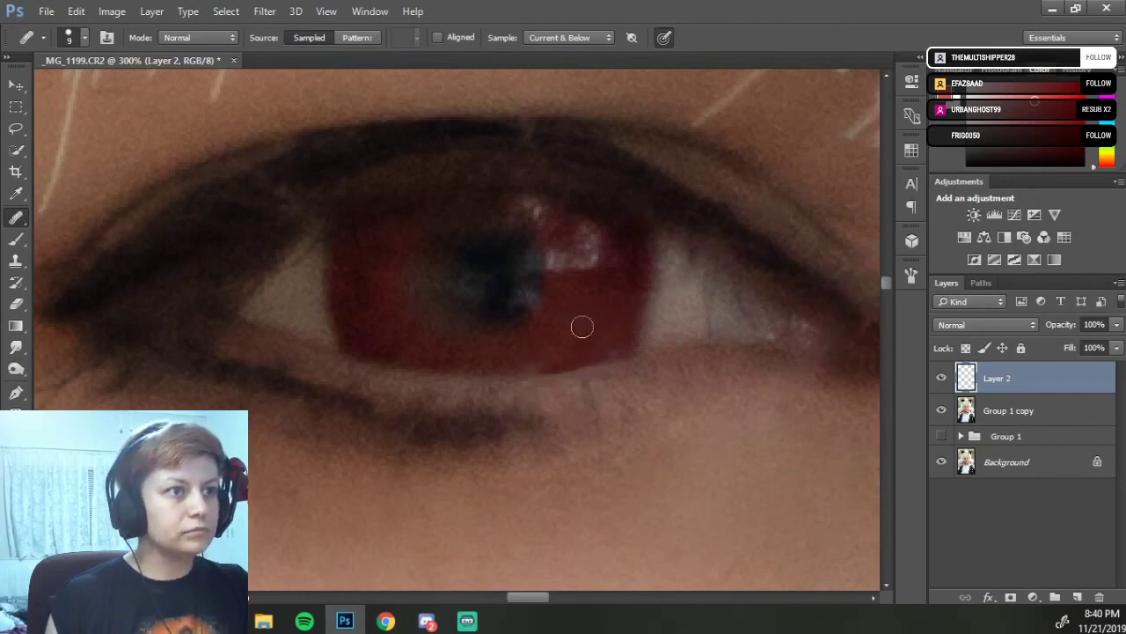
left_click_drag(556, 346, 533, 365)
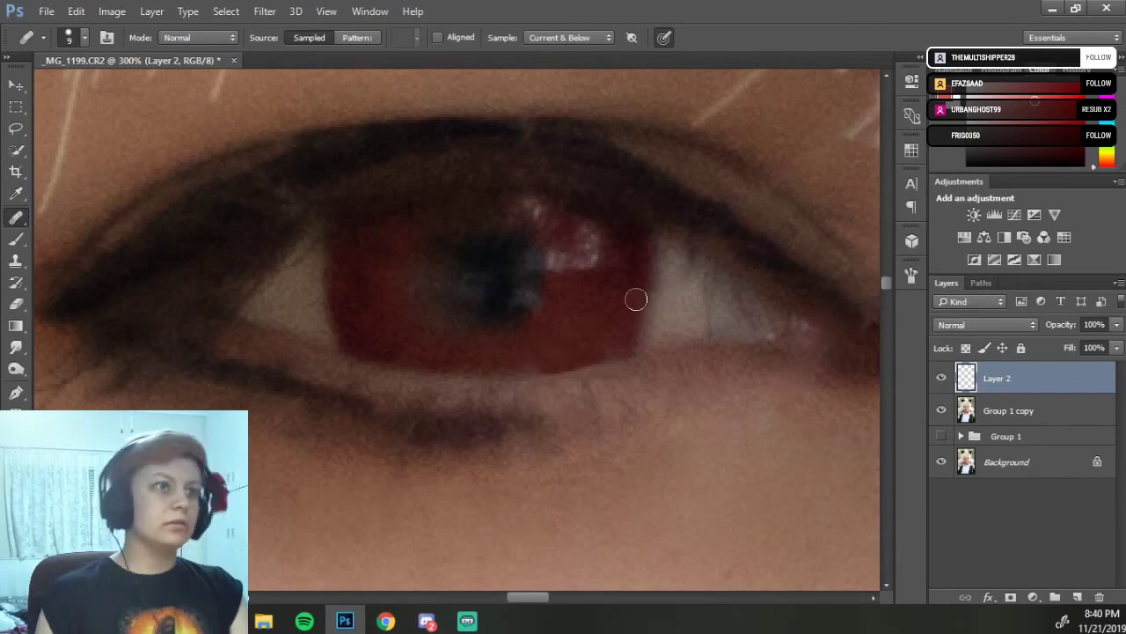
key("ctrl+minus")
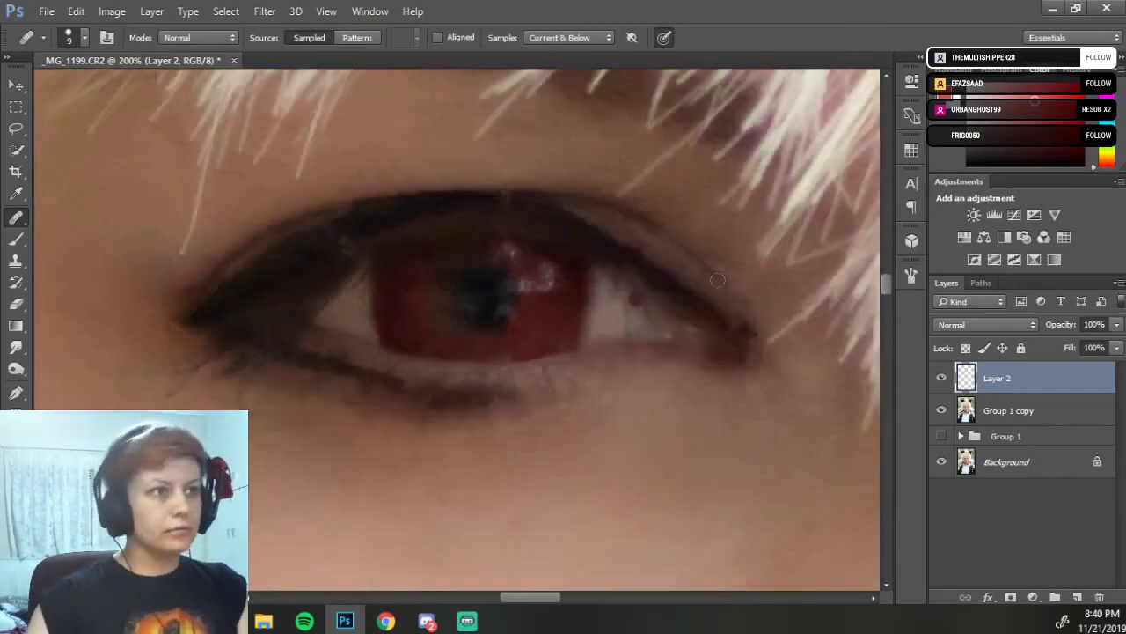
left_click(941, 380)
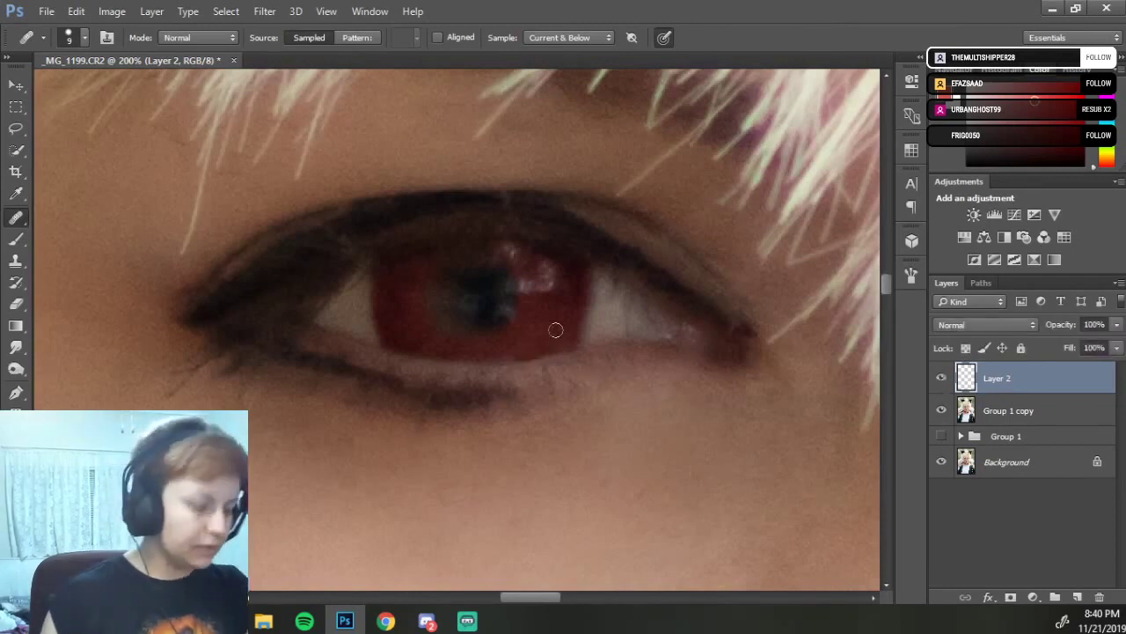
Return to the Clone Stamp and touch up the remaining pale marks along the iris's lower edge on Layer 2.
key("s")
key("alt")
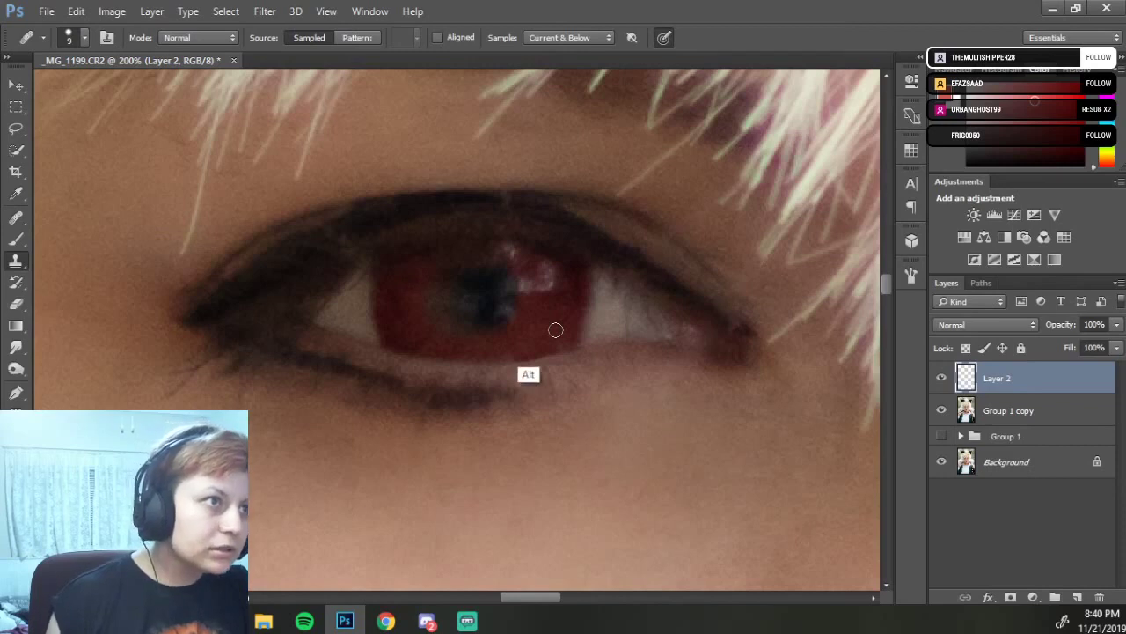
left_click(565, 387, "alt")
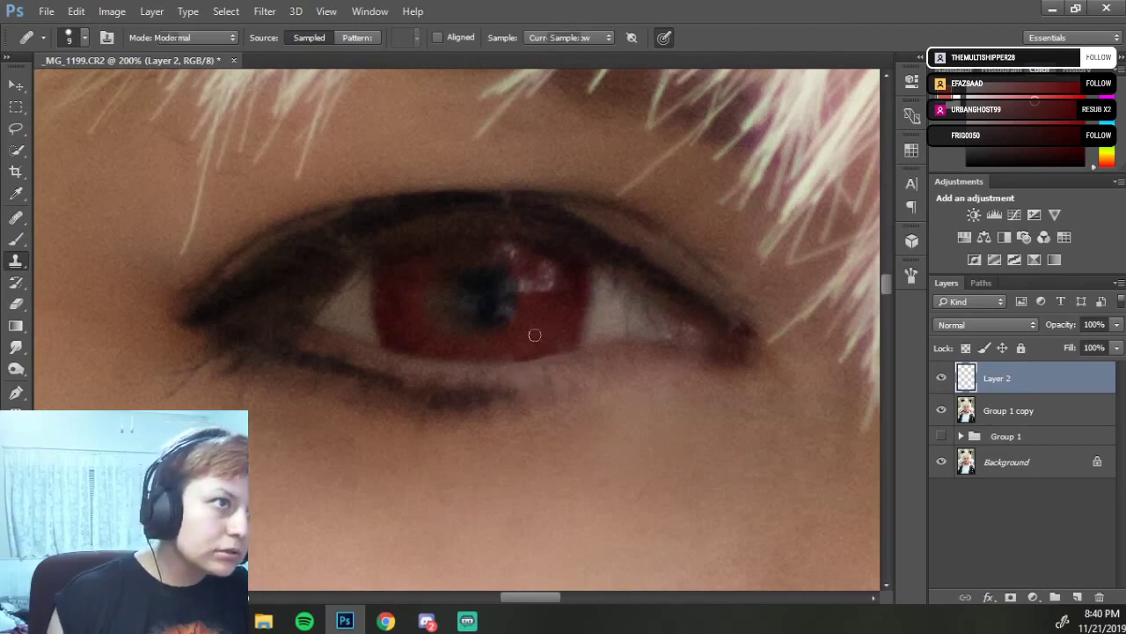
left_click(519, 353)
right_click(519, 354)
key("Return")
mouse_move(509, 355)
left_mouse_down()
mouse_move(488, 350)
mouse_move(506, 356)
left_mouse_up()
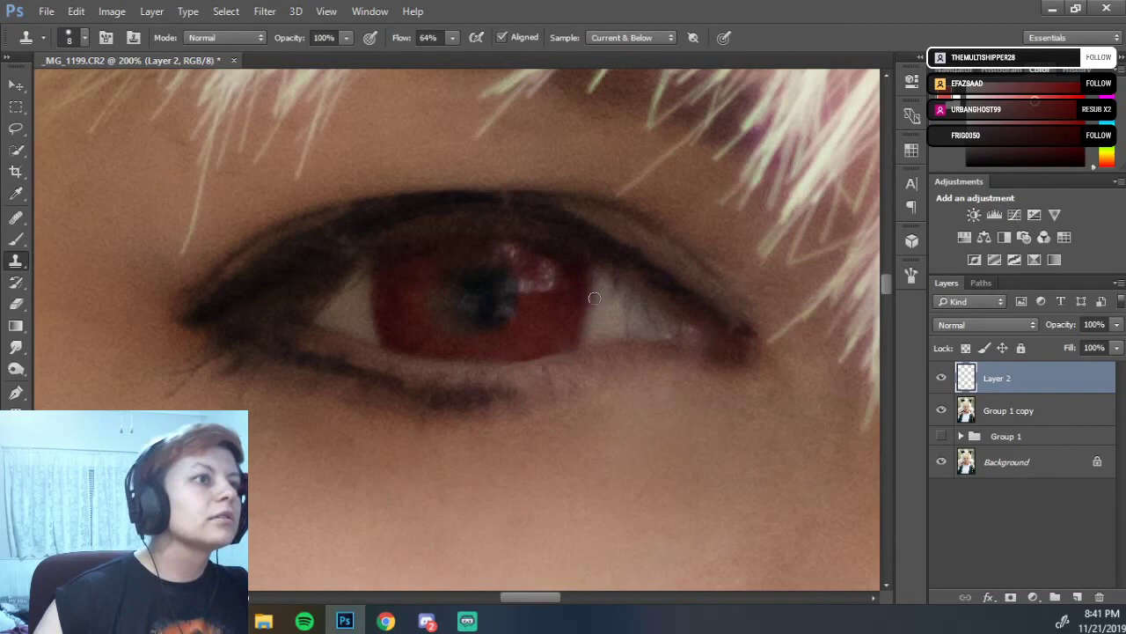
Compare the retouched eye with Group 1 copy hidden and shown.
left_click(942, 412)
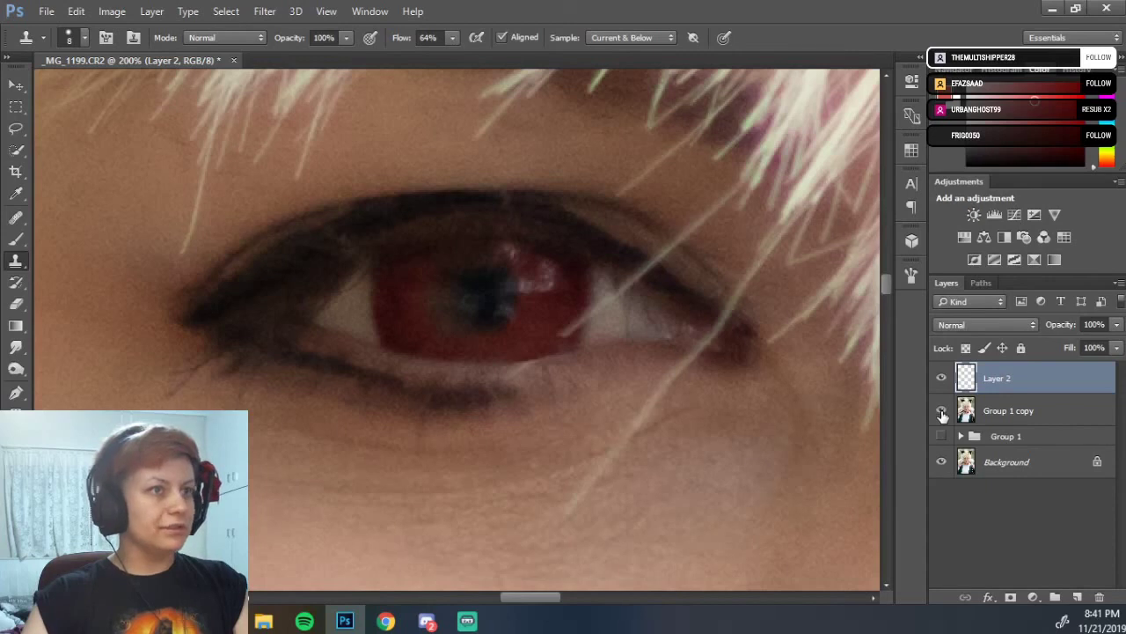
left_click(941, 414)
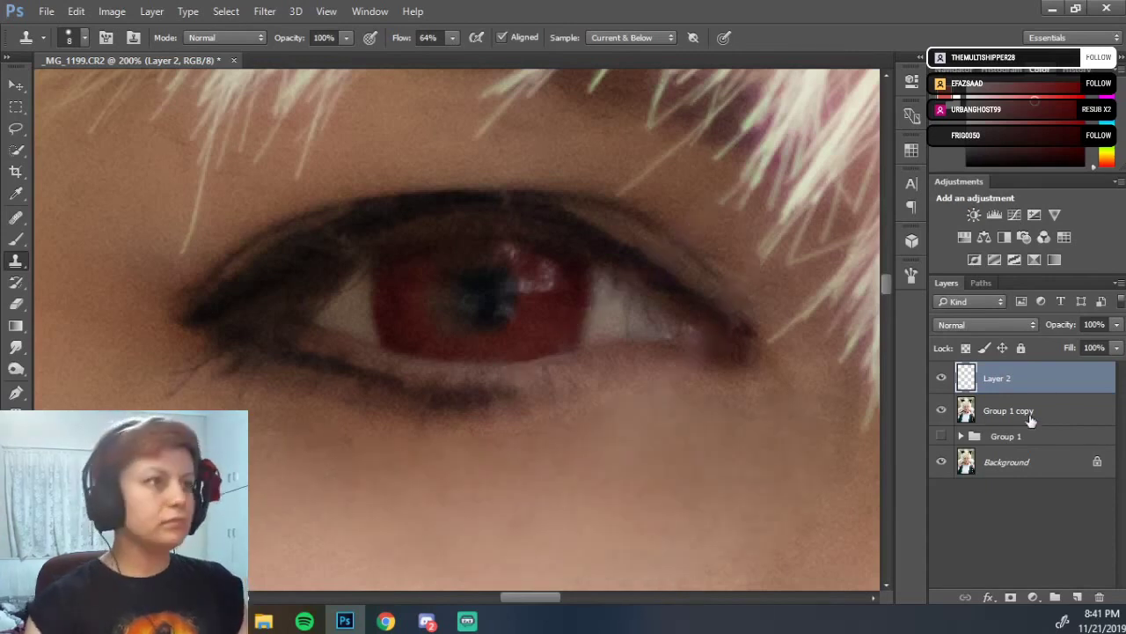
Group Layer 2 with Group 1 copy and compare the whole portrait with the new group hidden and shown.
key("ctrl+0")
key("ctrl+a")
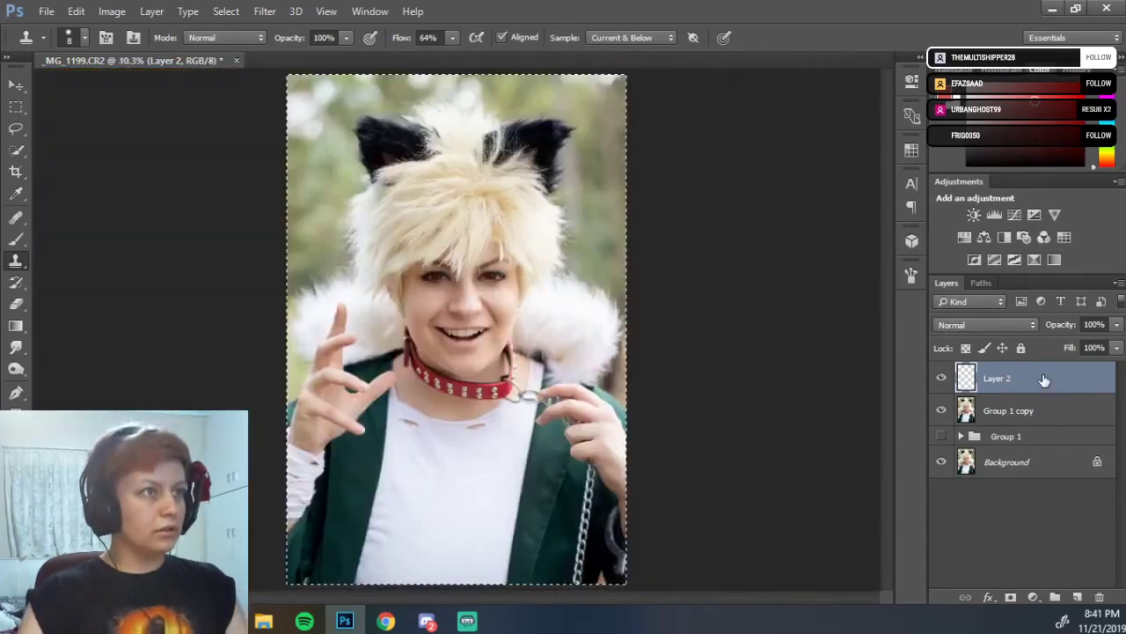
left_click(1009, 417, "shift")
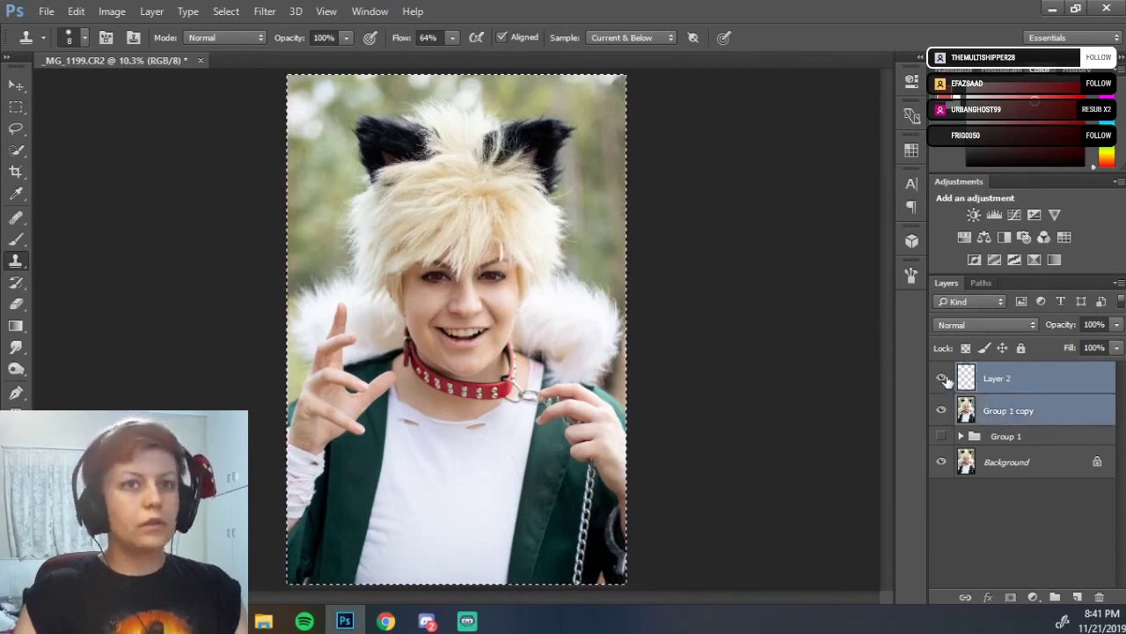
key("ctrl+g")
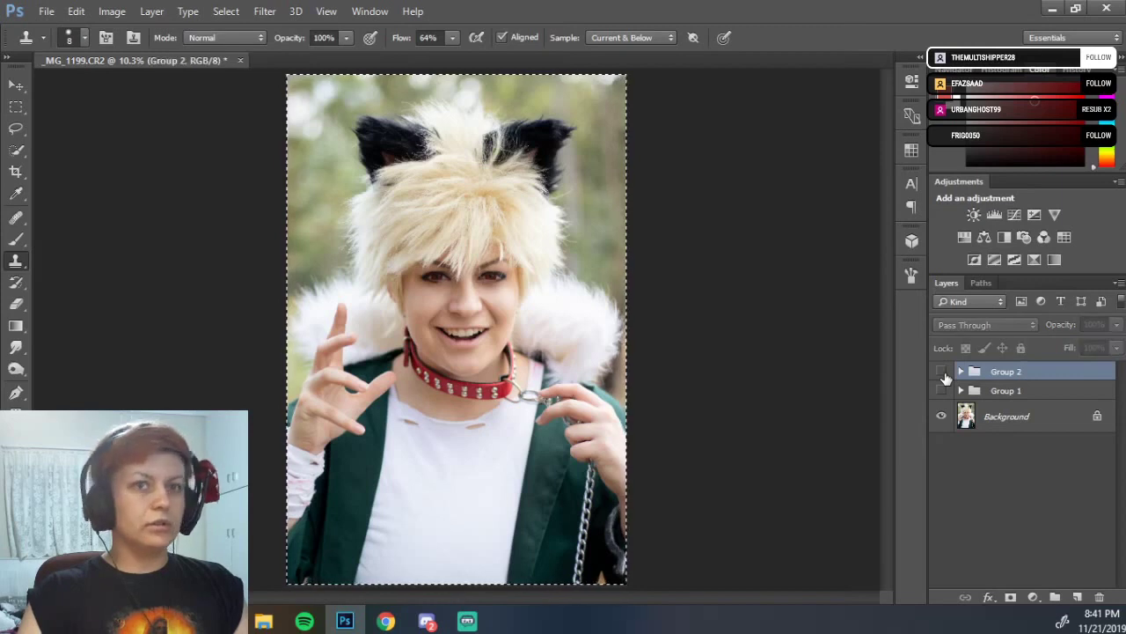
left_click(942, 373)
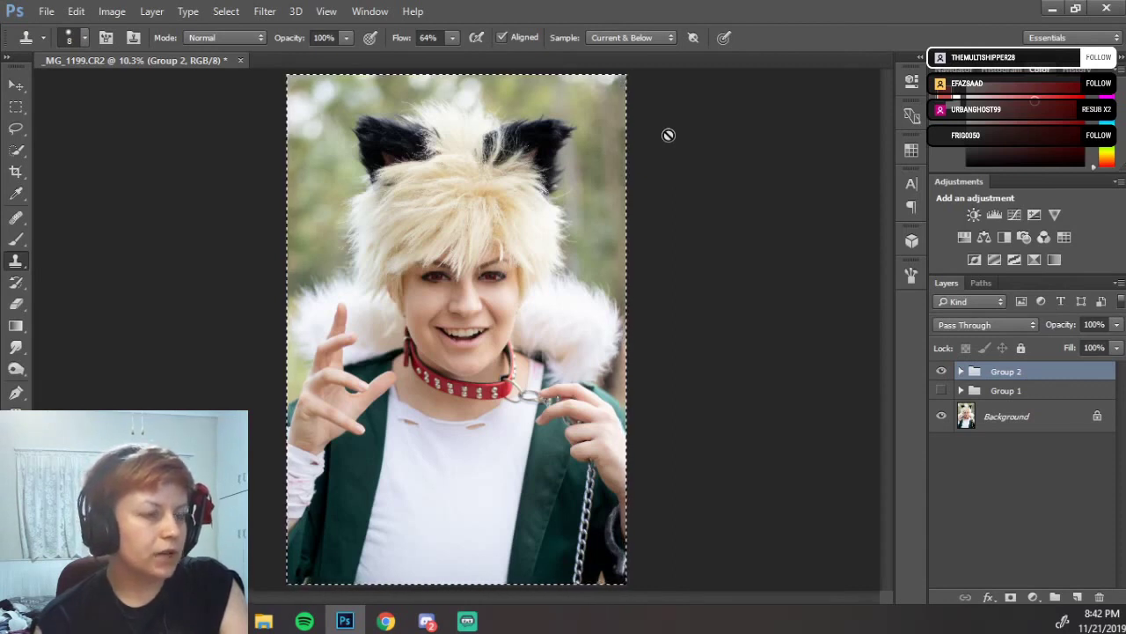
Examine the face, collar, hands and white shirt at 66.7% for spots that still need retouching.
key("ctrl+plus")
key("ctrl+plus")
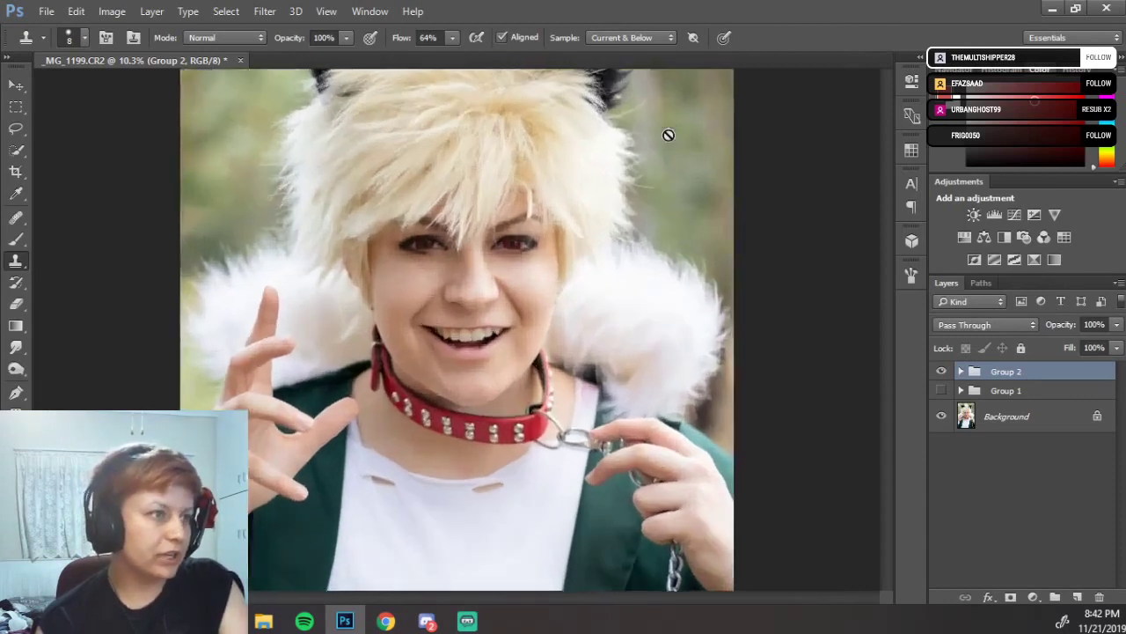
key("ctrl+plus")
key("ctrl+plus")
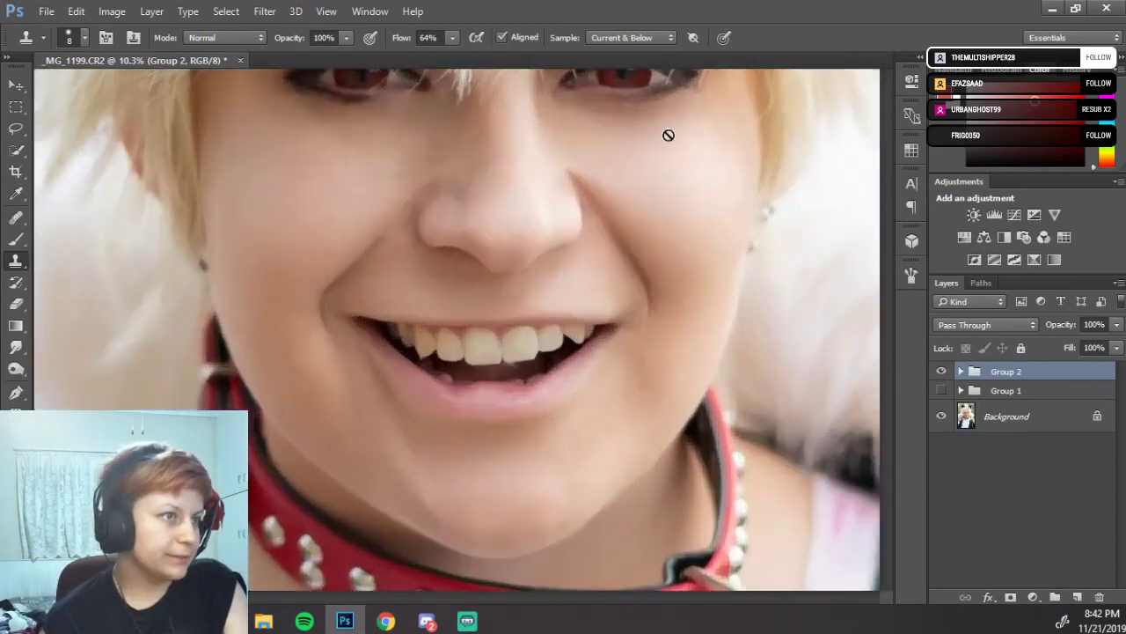
key("ctrl+plus")
left_click_drag(554, 488, 741, 183)
left_click_drag(604, 347, 714, 225)
left_click_drag(523, 344, 609, 259)
left_click_drag(635, 360, 678, 439)
left_click_drag(608, 379, 682, 420)
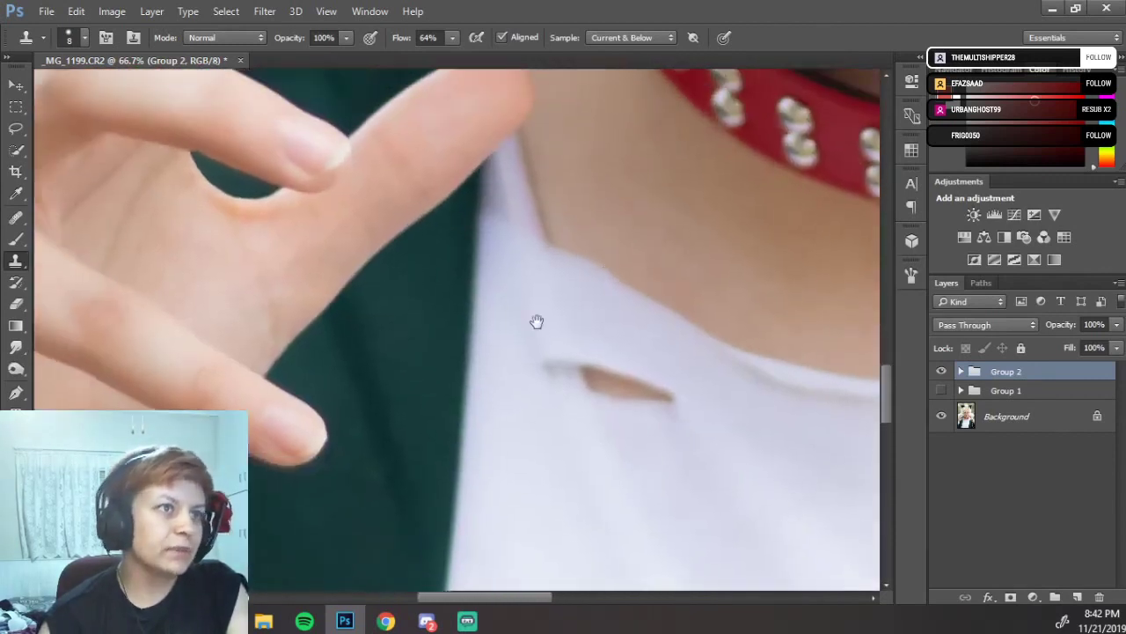
left_click_drag(604, 266, 485, 379)
left_click_drag(629, 383, 677, 451)
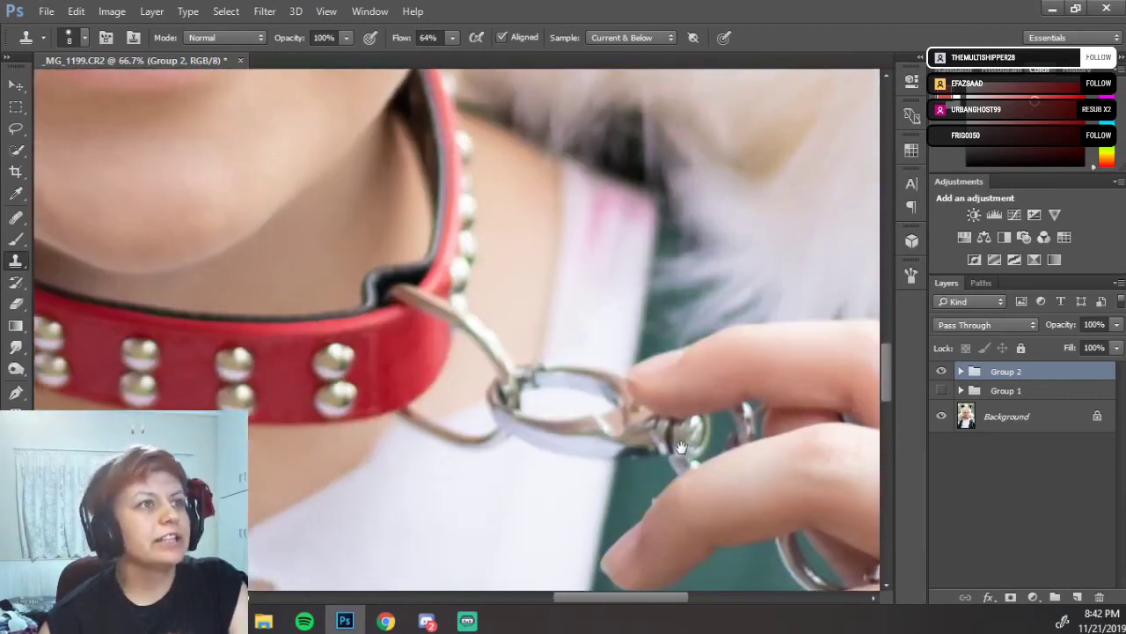
left_click_drag(655, 299, 712, 306)
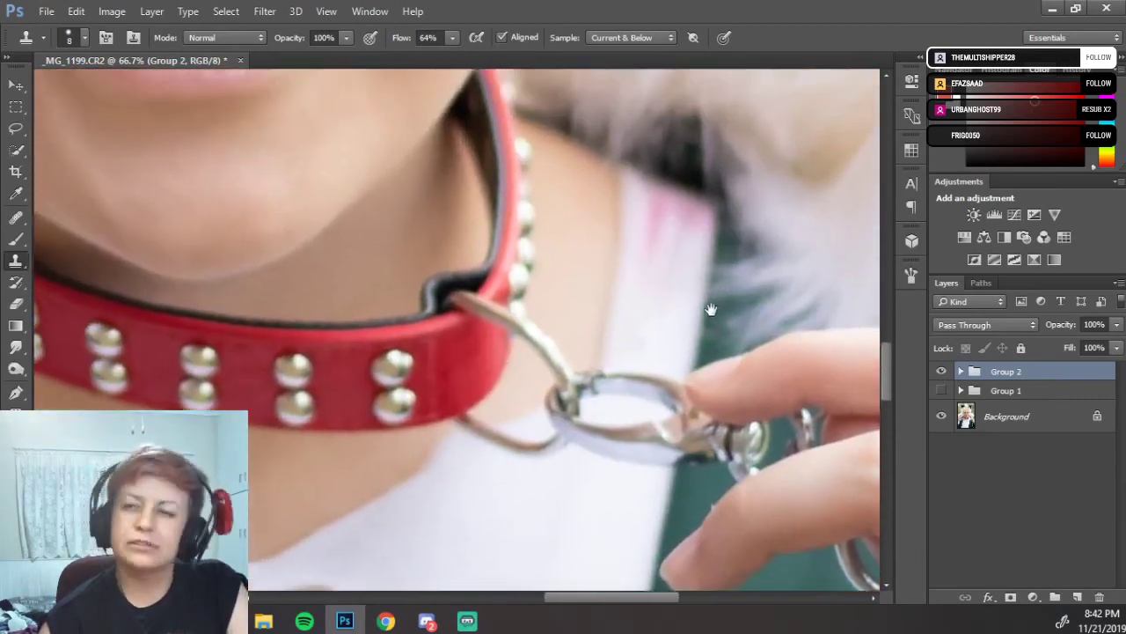
left_click_drag(574, 374, 847, 387)
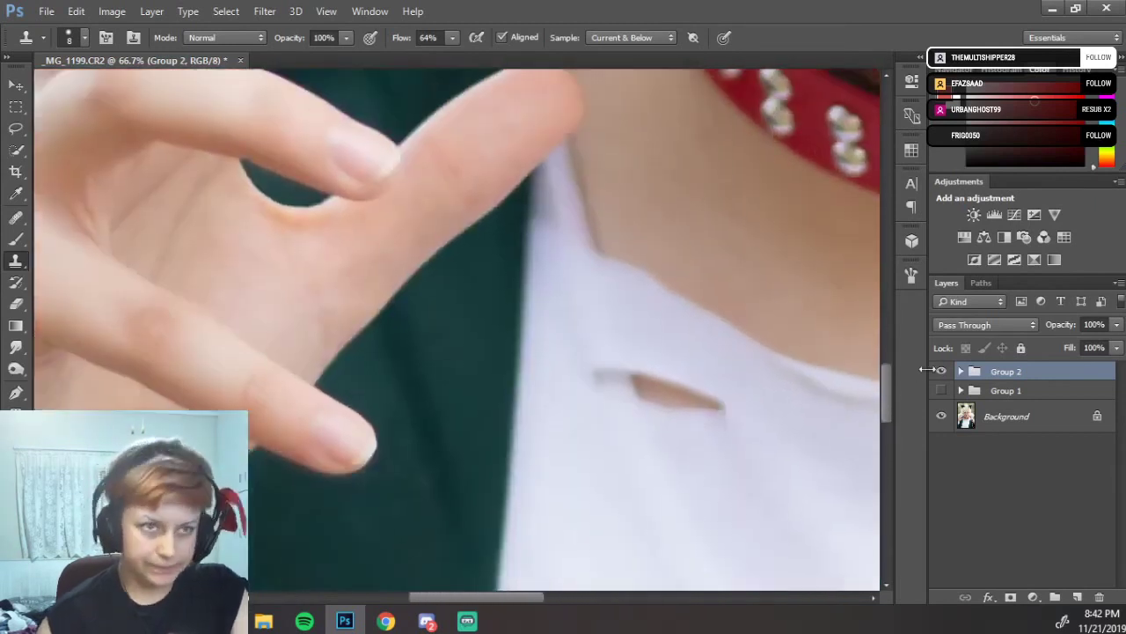
Expand Group 2 and make Layer 2 active for close work on the white shirt's slit at 200%.
left_click(961, 371)
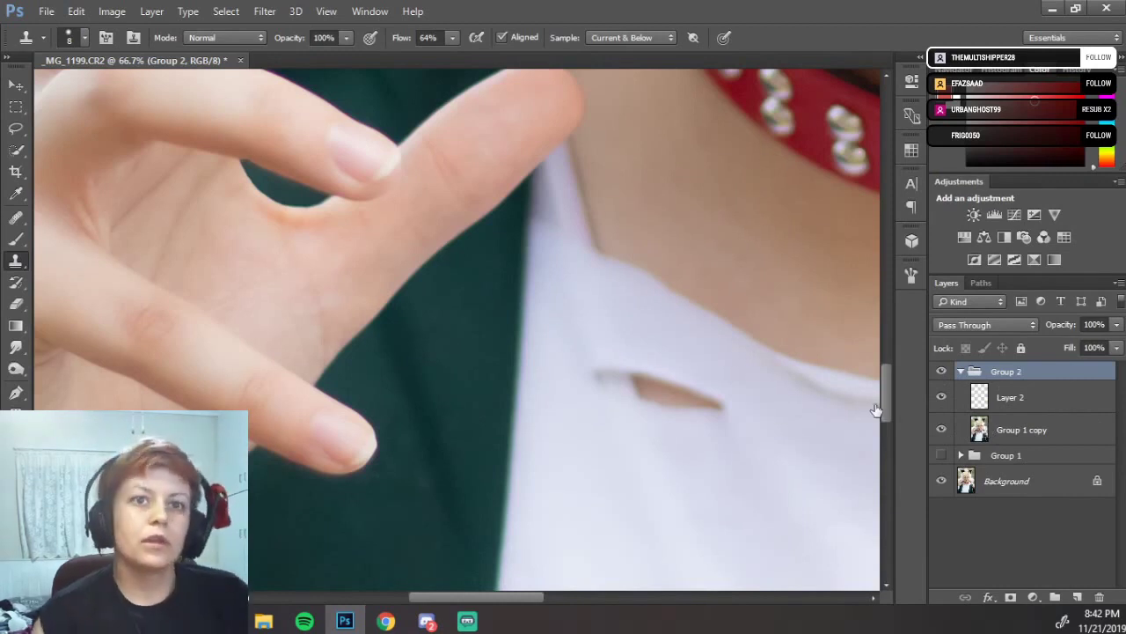
left_click(977, 429)
left_click_drag(777, 360, 821, 291)
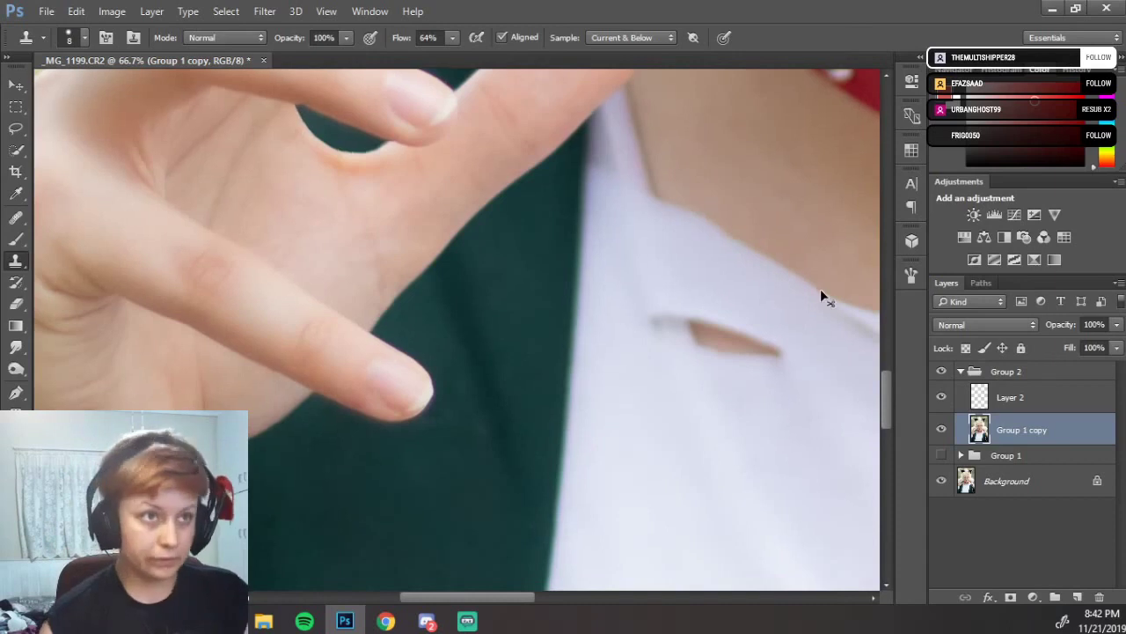
scroll(820, 298, "up", 1)
scroll(820, 297, "up", 2)
scroll(821, 291, "up", 1)
left_click_drag(821, 290, 266, 290)
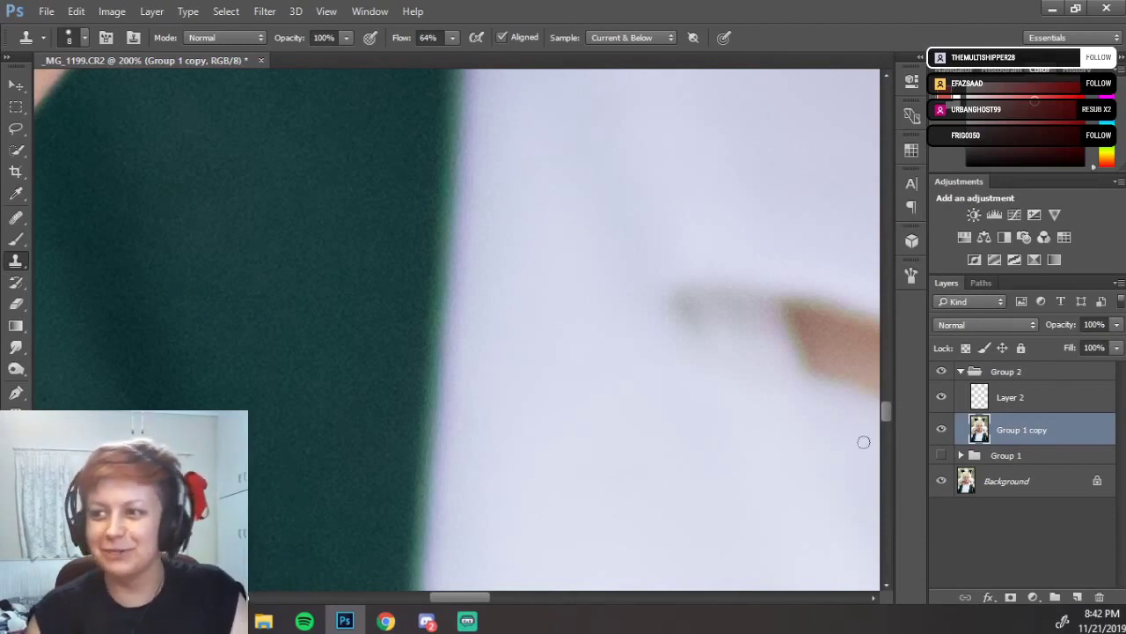
left_click_drag(567, 430, 390, 425)
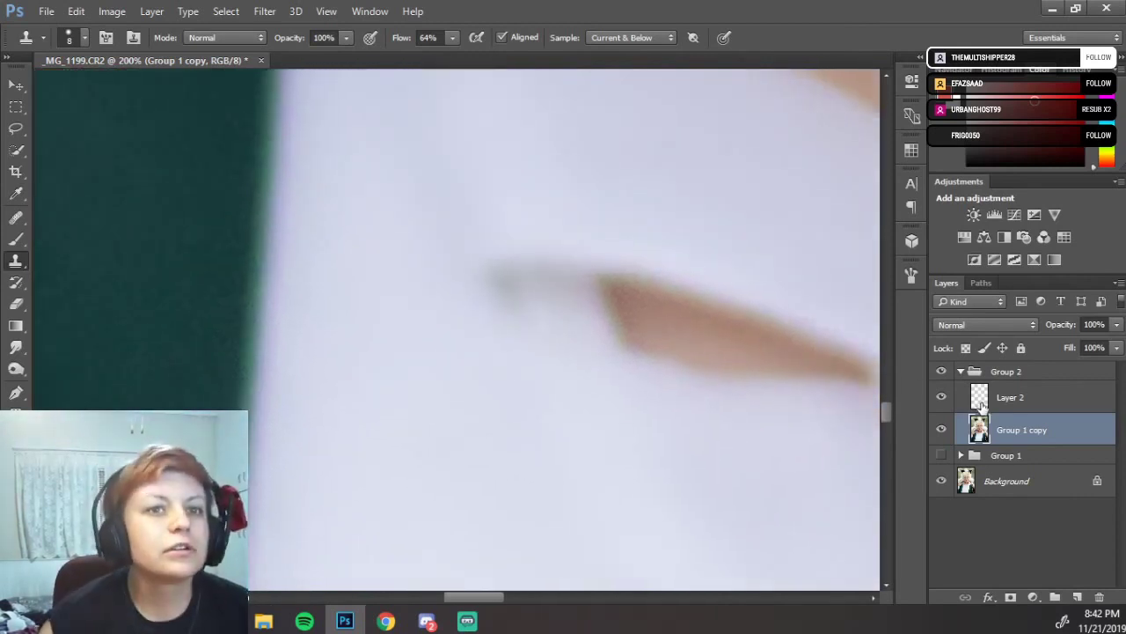
left_click(990, 400)
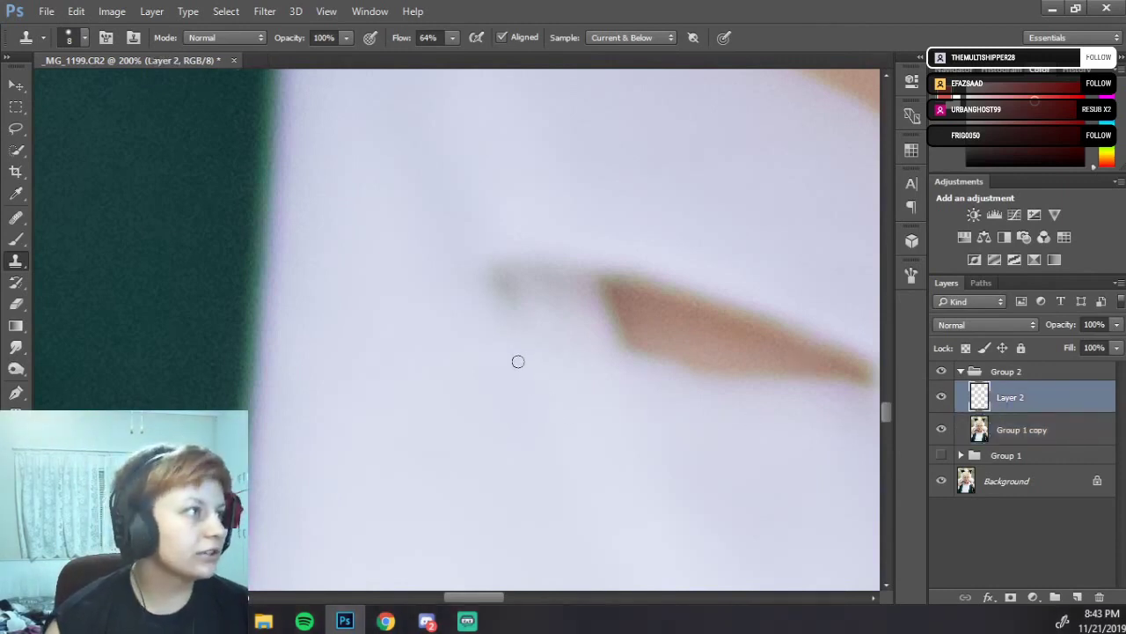
Clone skin tone over the slit's grey frayed end on Layer 2, starting at brush size 20 and reducing it to 7.
key("bracketright")
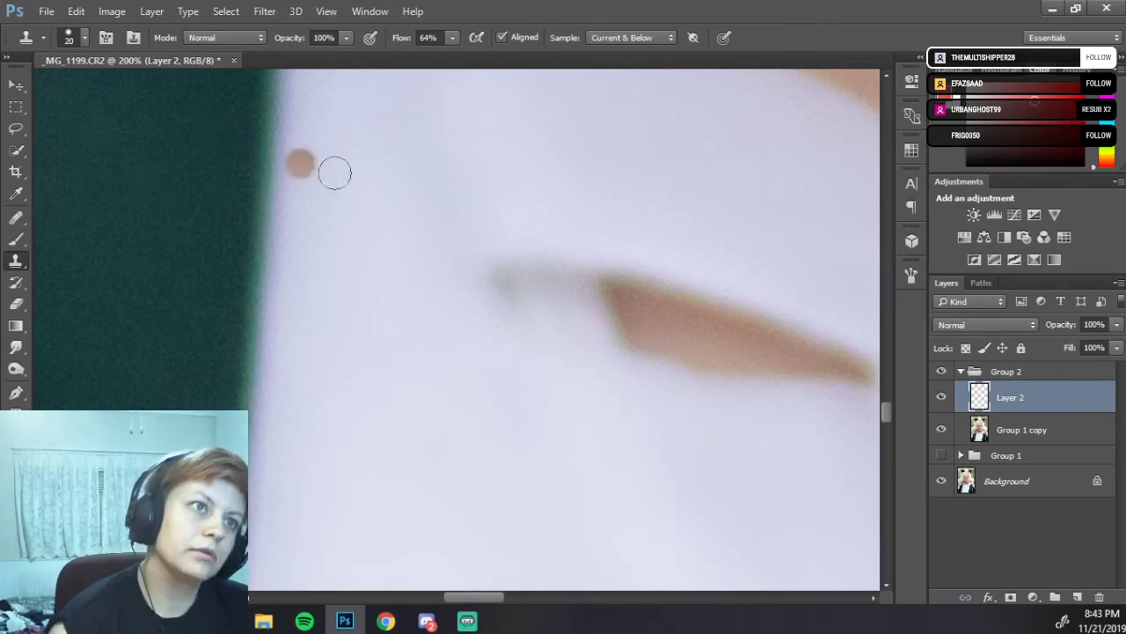
mouse_move(613, 326)
left_mouse_down()
mouse_move(622, 329)
mouse_move(605, 322)
mouse_move(603, 300)
left_mouse_up()
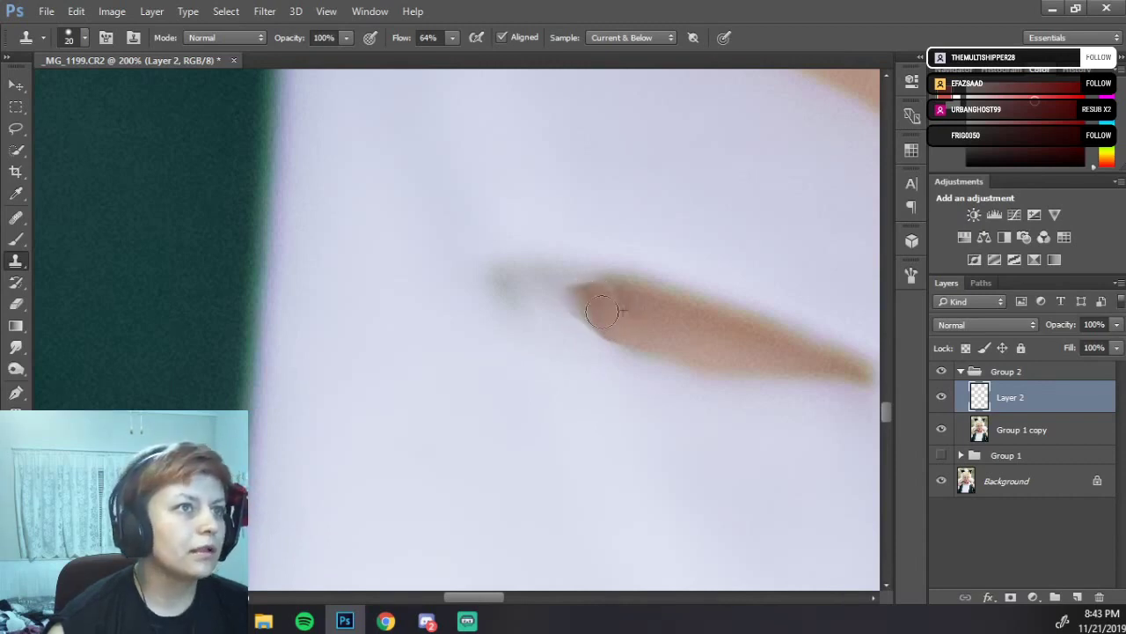
mouse_move(605, 319)
left_mouse_down()
mouse_move(594, 322)
mouse_move(608, 329)
mouse_move(591, 326)
mouse_move(613, 305)
left_mouse_up()
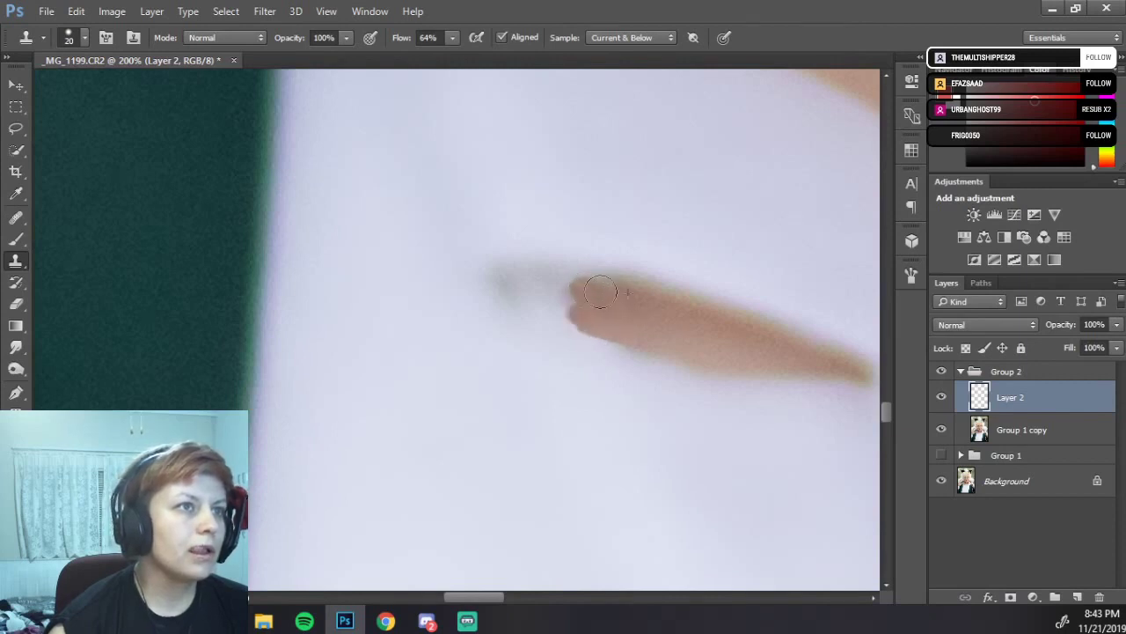
mouse_move(596, 293)
left_mouse_down()
mouse_move(558, 302)
mouse_move(573, 317)
mouse_move(536, 296)
mouse_move(580, 313)
mouse_move(557, 293)
left_mouse_up()
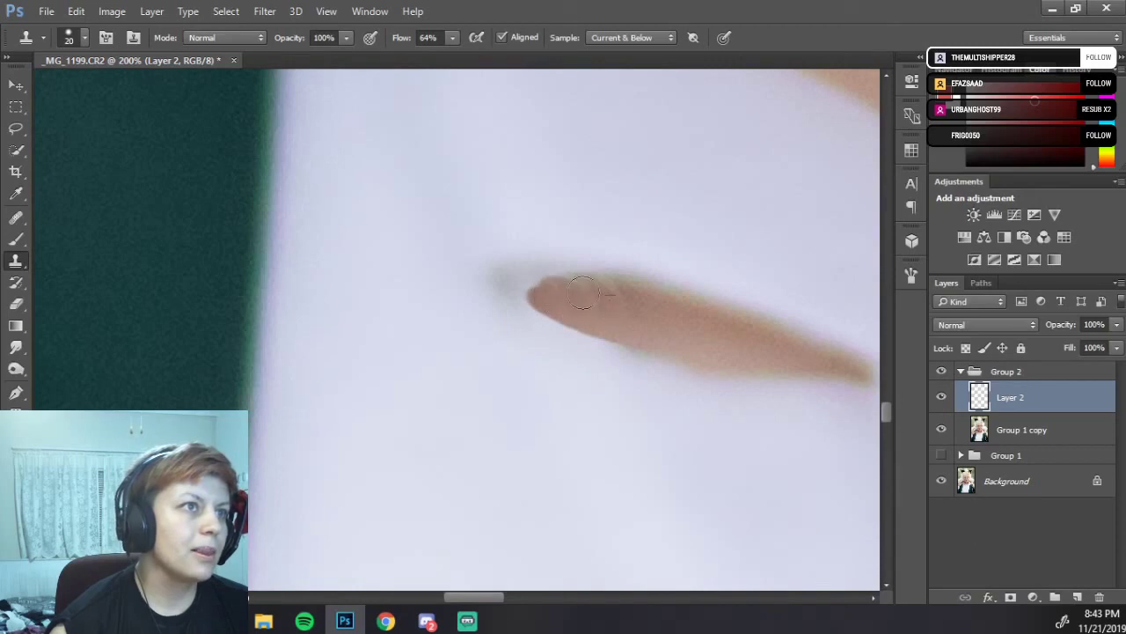
left_click_drag(541, 287, 561, 297)
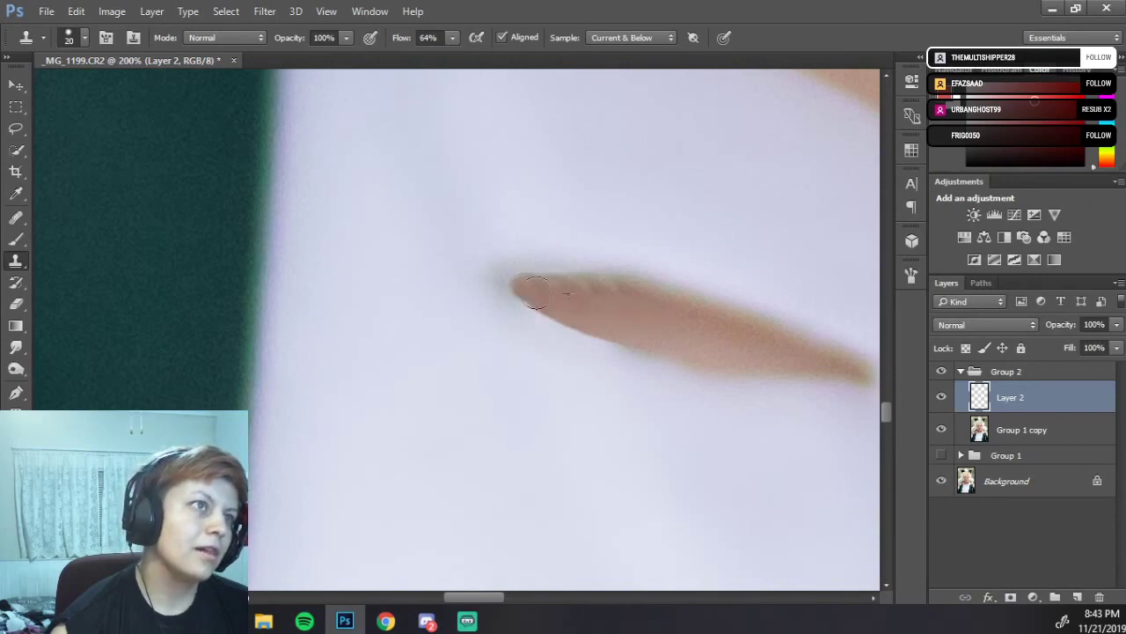
key("bracketleft")
key("bracketleft")
key("bracketleft")
key("bracketleft")
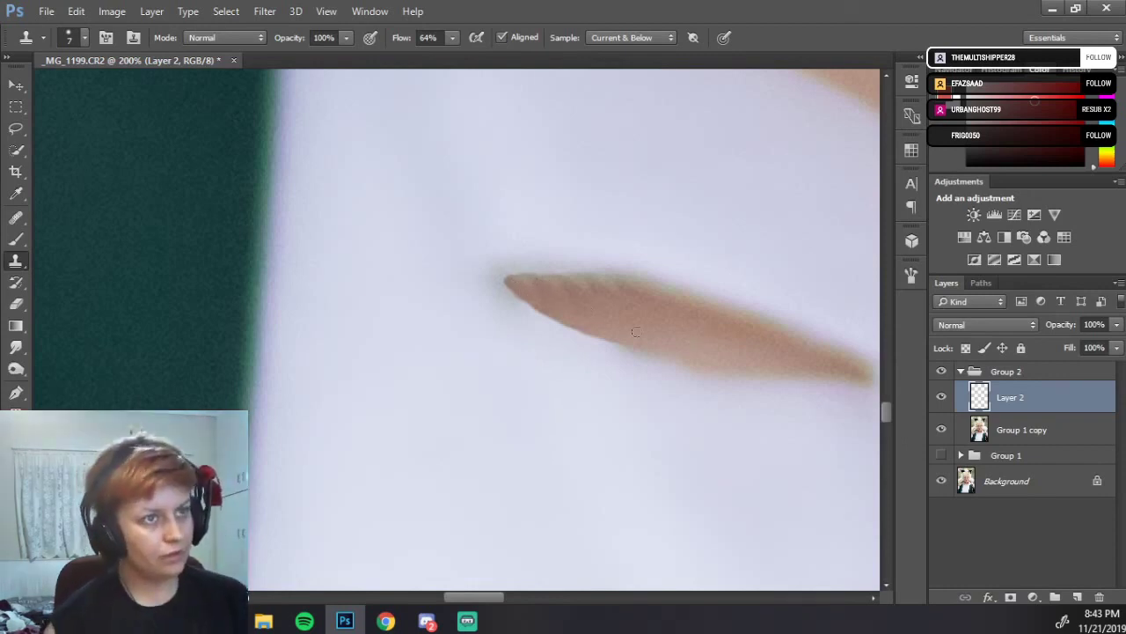
left_click_drag(557, 296, 437, 255)
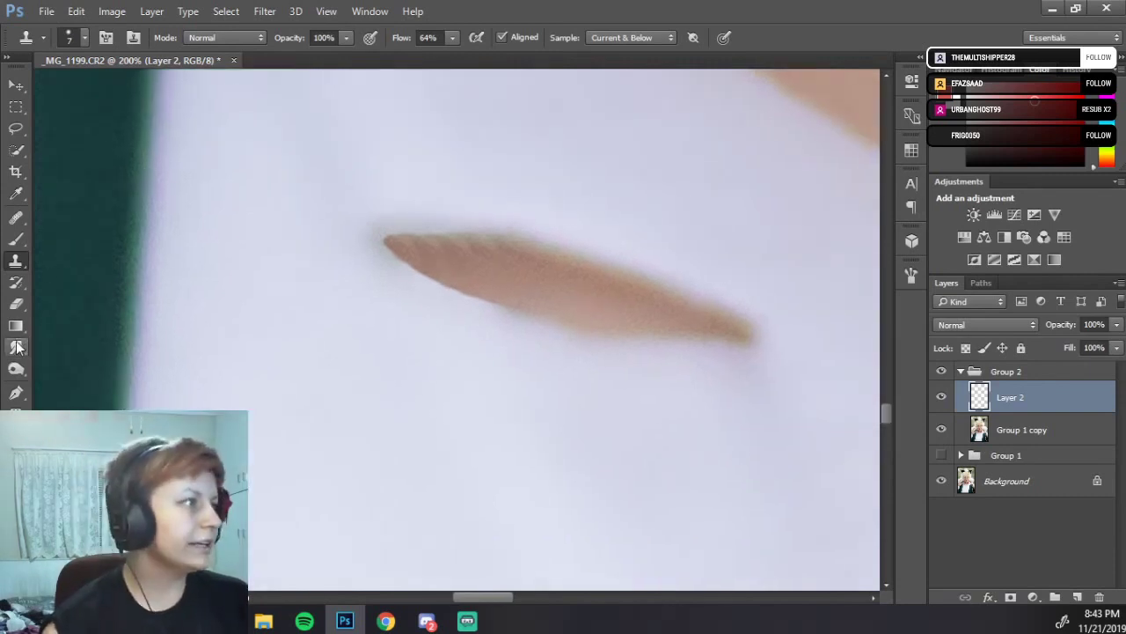
Soften the edges of the cloned slit end on Layer 2 with the Blur tool at size 25 and 100% strength.
left_click(16, 349)
left_click(17, 352)
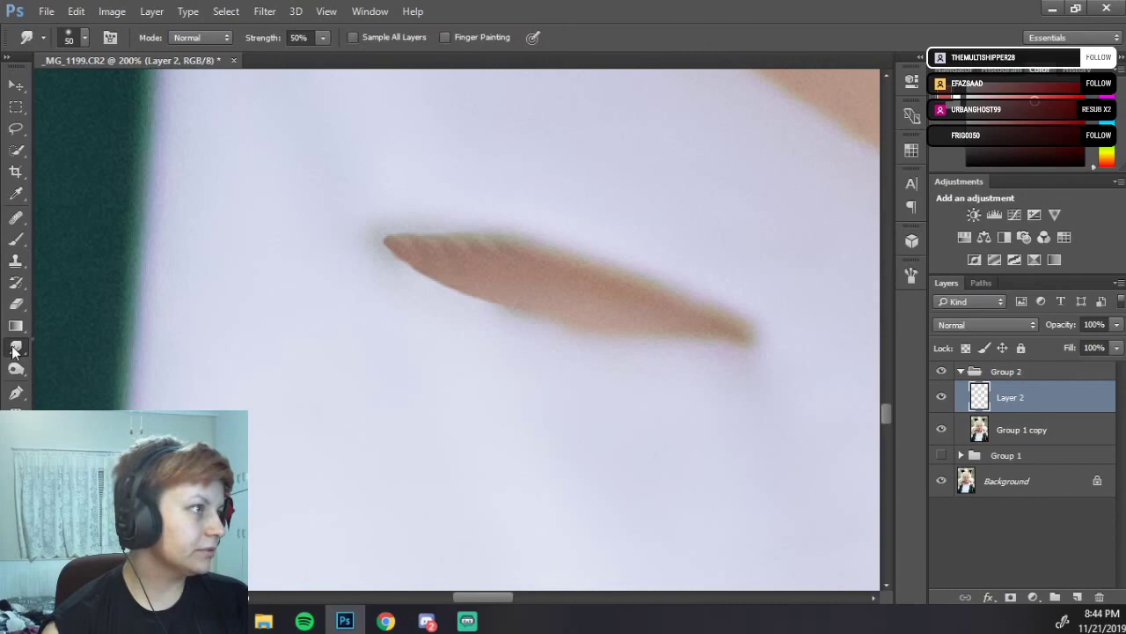
left_click(70, 343)
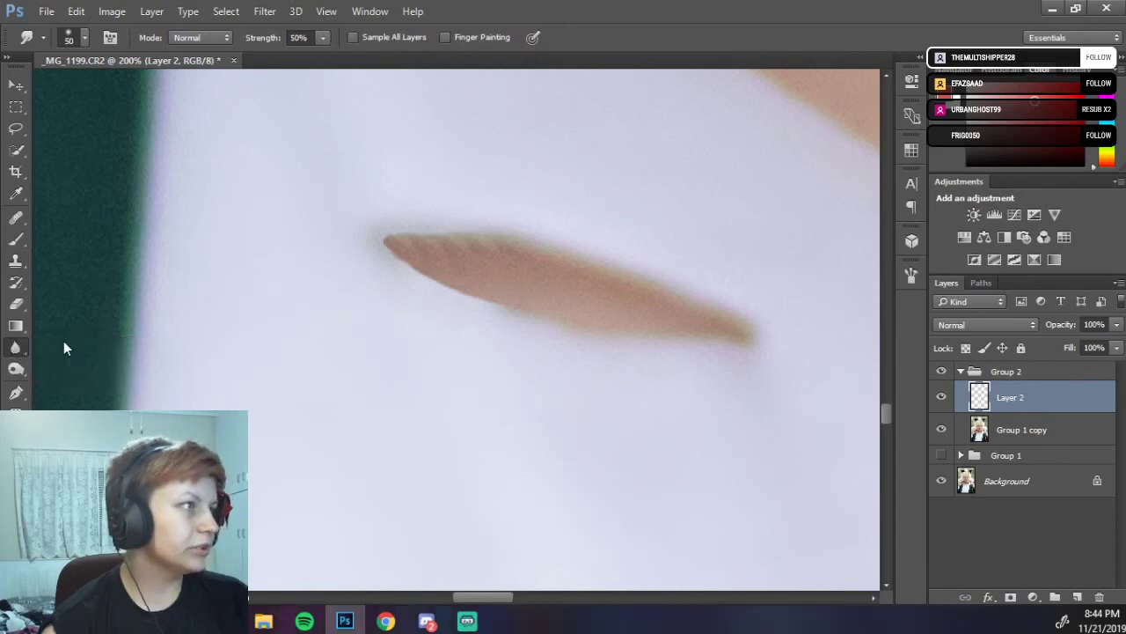
key("bracketleft")
key("bracketleft")
key("bracketleft")
key("bracketleft")
key("bracketleft")
key("bracketleft")
key("bracketleft")
key("bracketleft")
key("bracketleft")
key("bracketleft")
key("bracketleft")
key("bracketleft")
key("bracketleft")
key("bracketleft")
key("bracketleft")
key("bracketleft")
key("bracketleft")
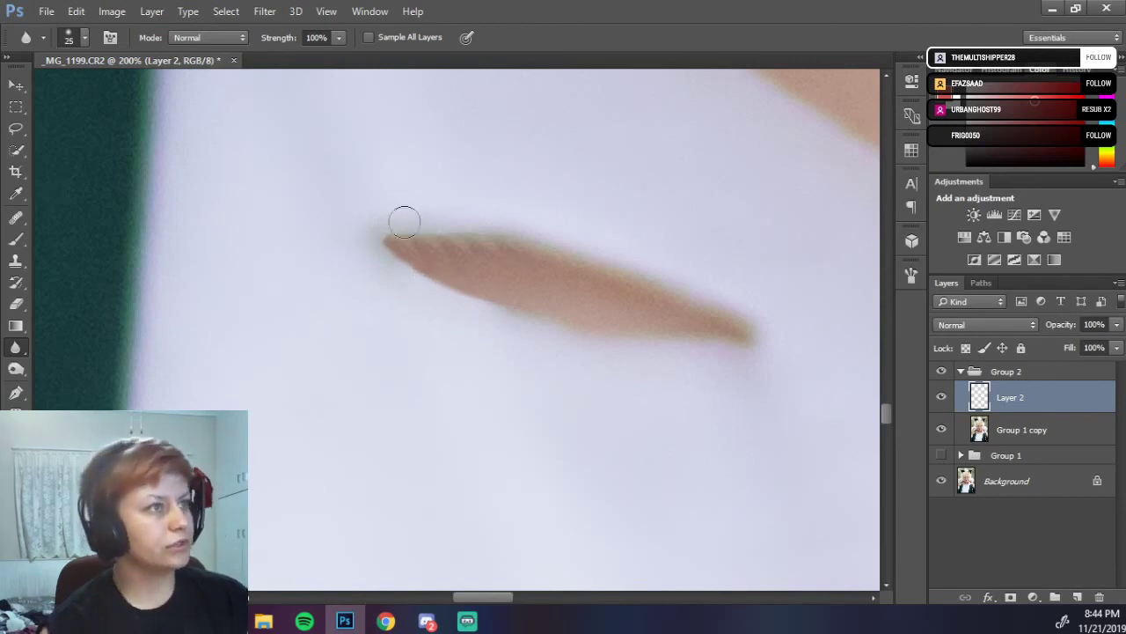
Try sharpening the cloned slit end with a size 70 brush at 50% strength, and return to the Blur tool.
right_click(14, 351)
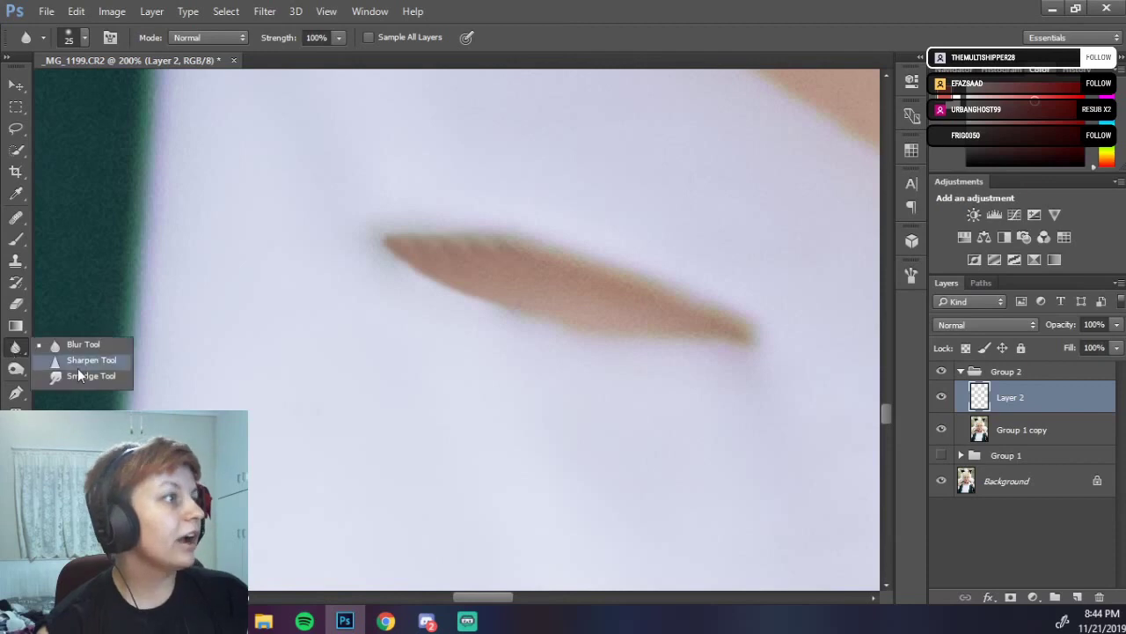
left_click(77, 363)
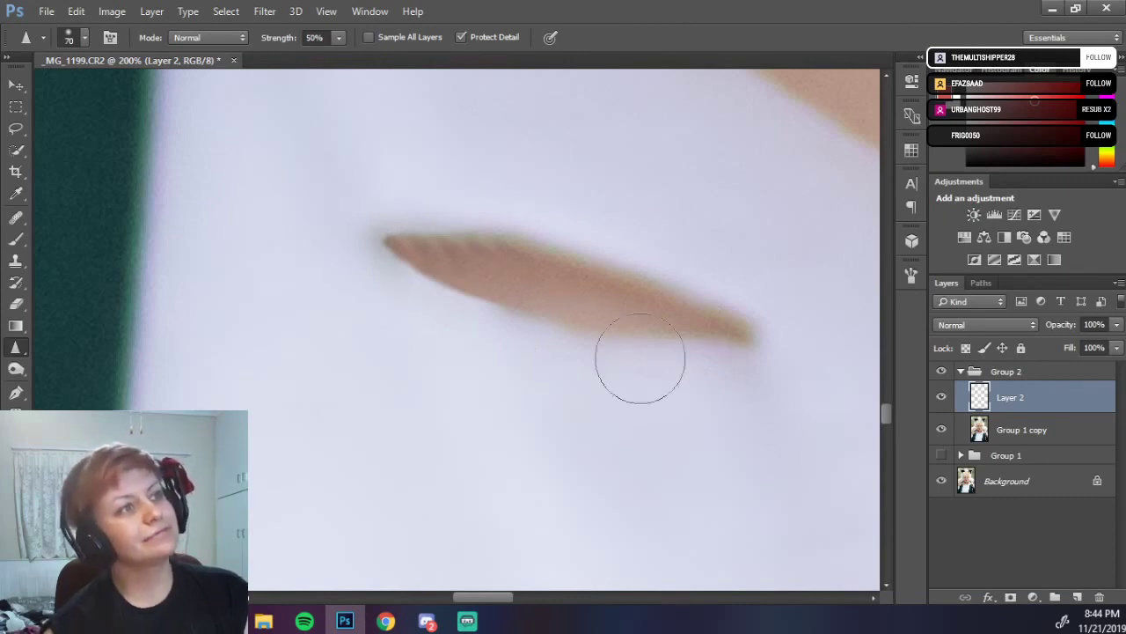
left_click_drag(584, 196, 505, 115)
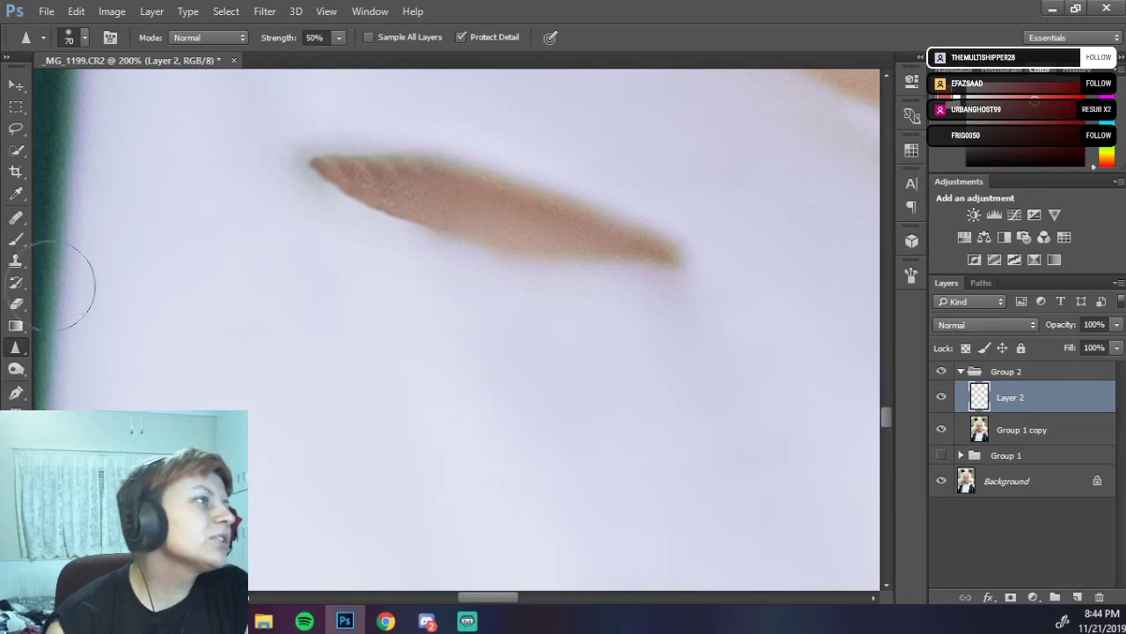
right_click(15, 348)
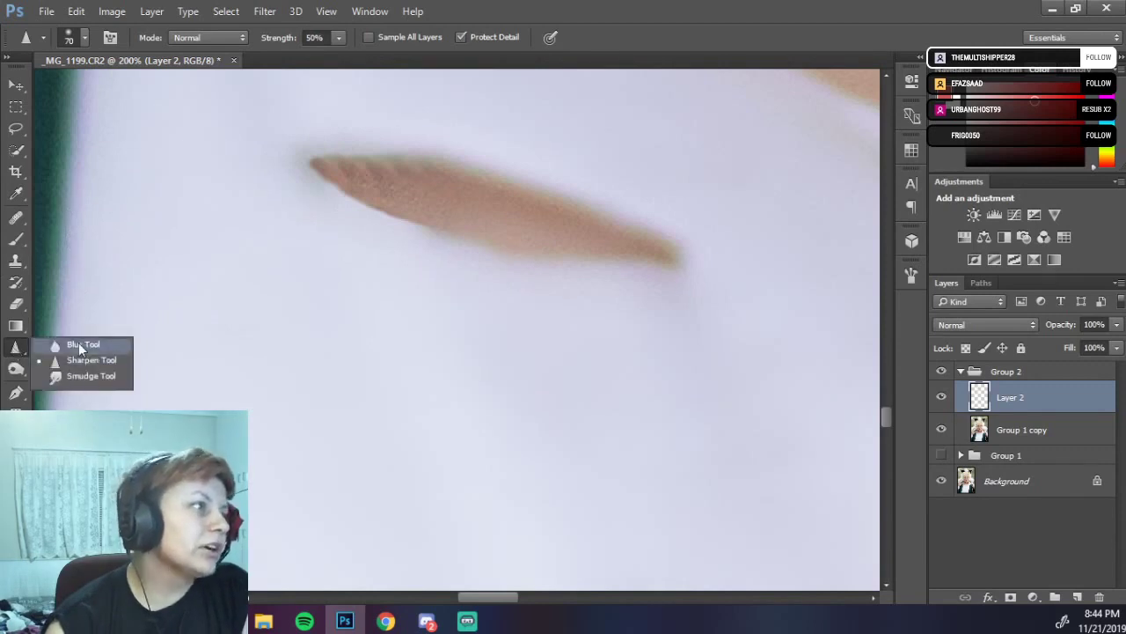
left_click(78, 343)
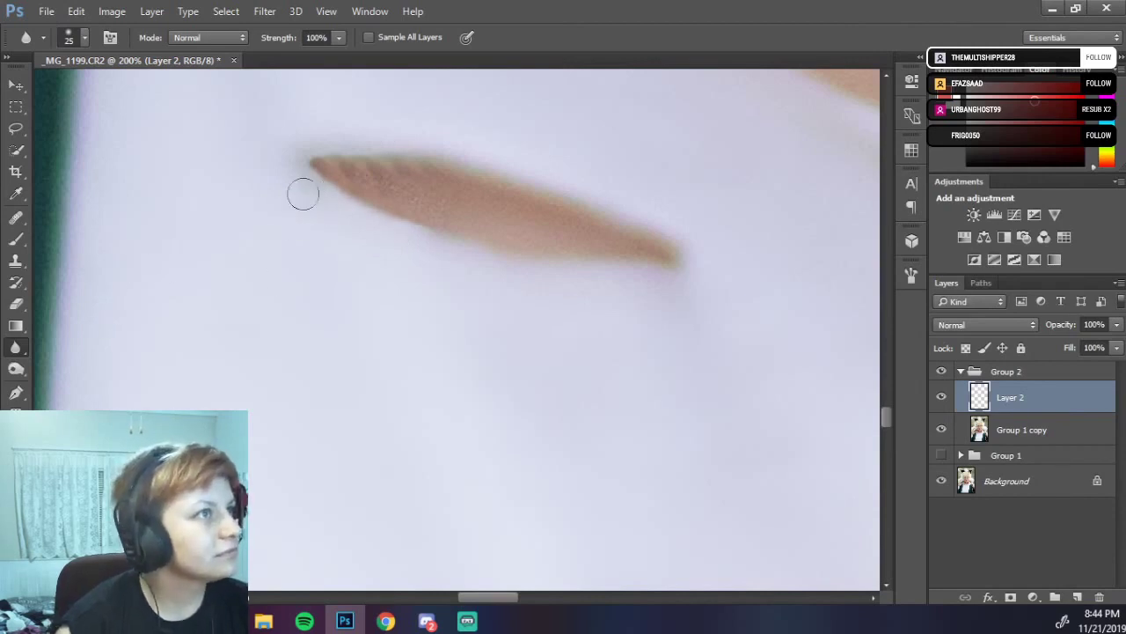
Try sharpening the cloned slit end again at 50% strength, and undo the sharpening strokes through the history.
right_click(16, 357)
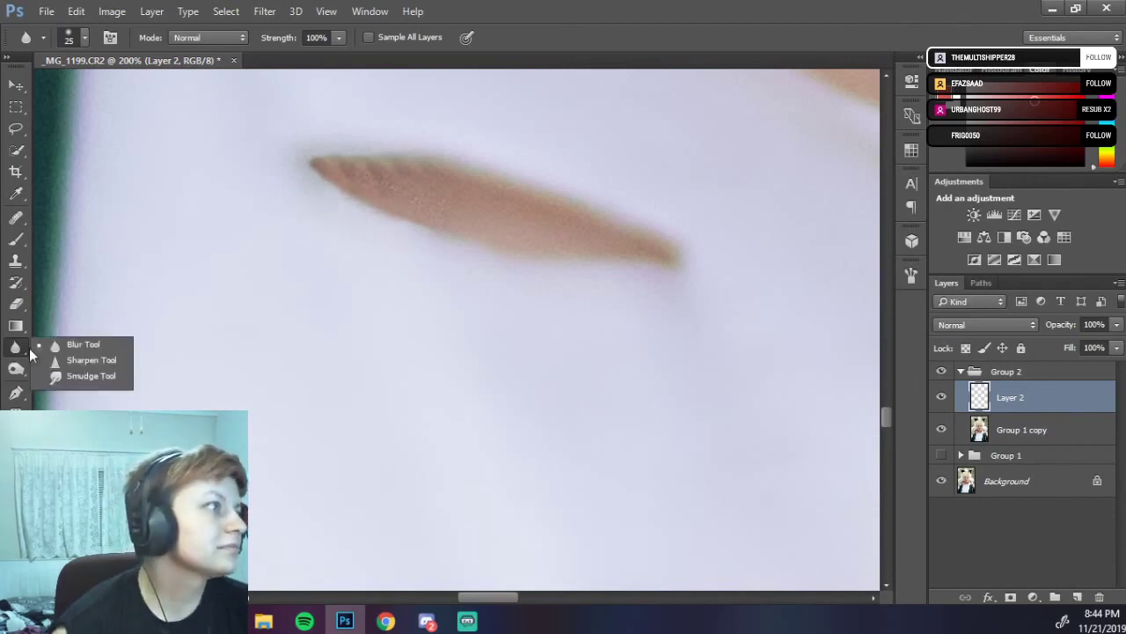
left_click(81, 360)
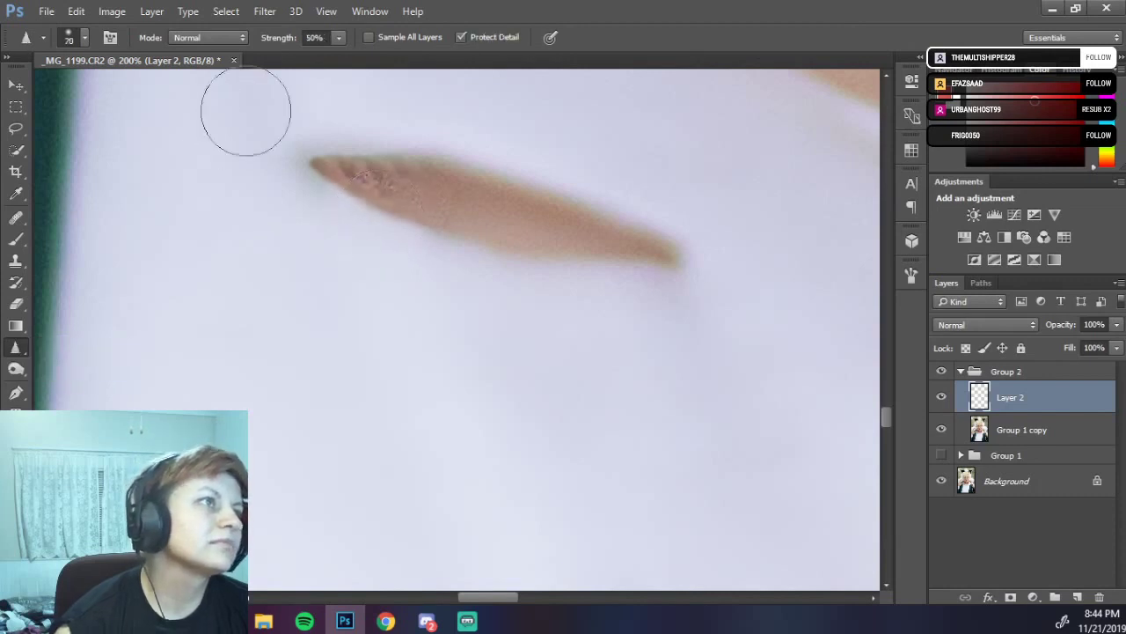
key("alt")
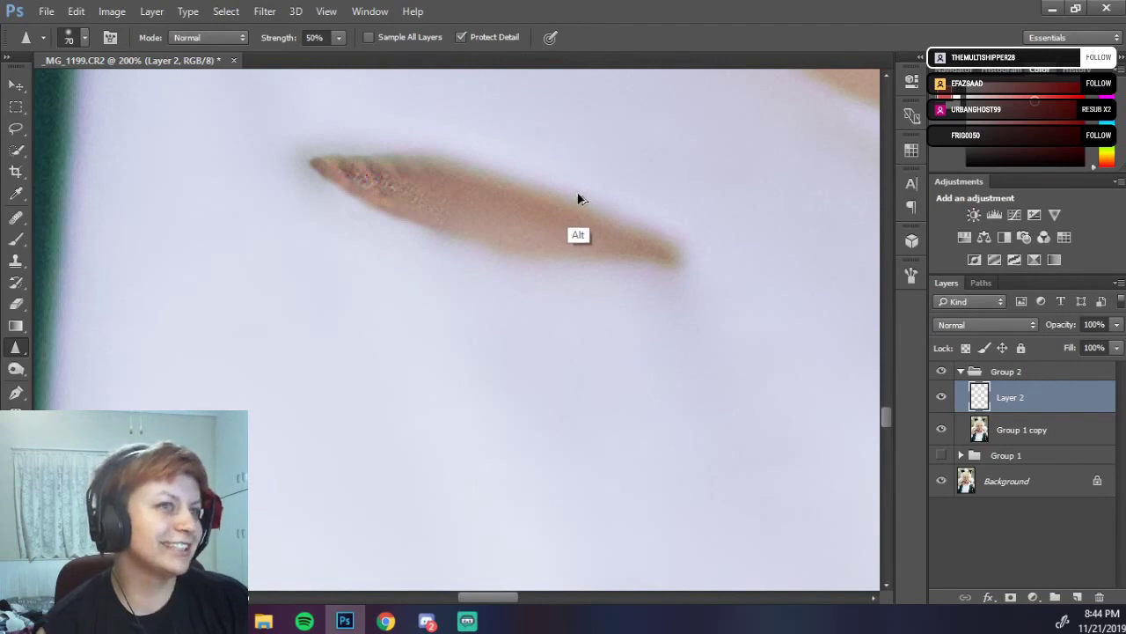
key("alt")
key("alt")
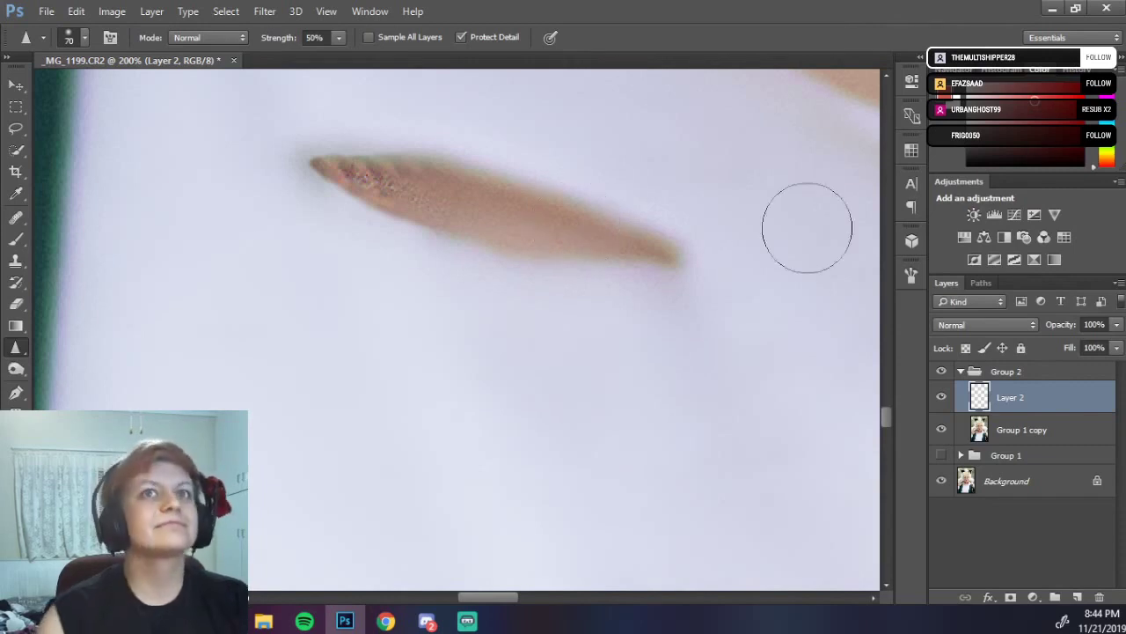
key("ctrl+z")
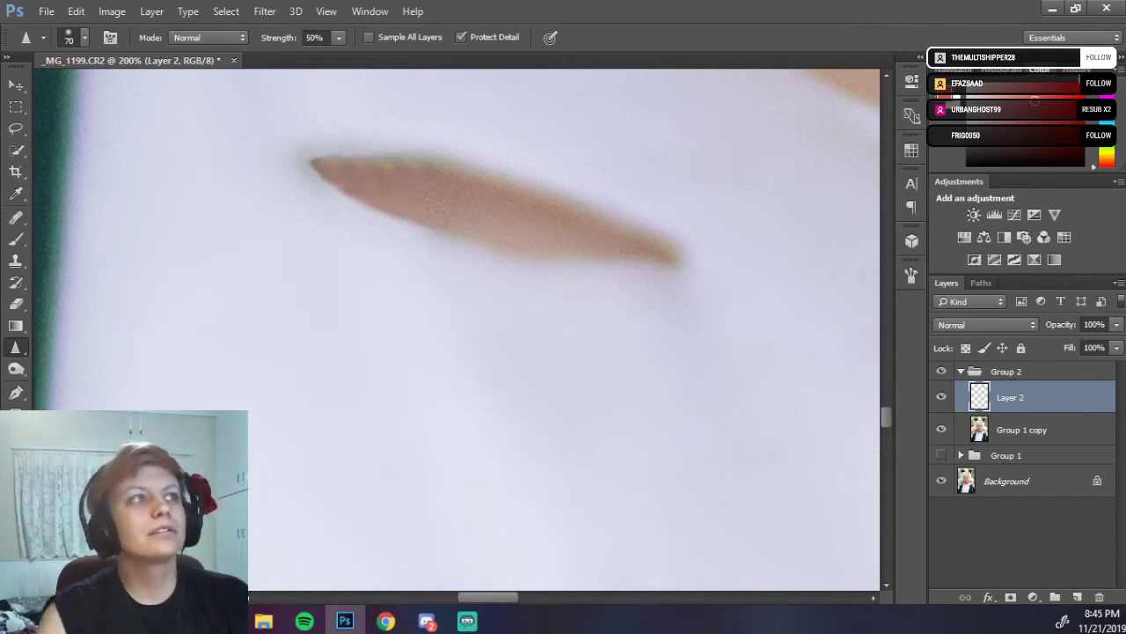
left_click(1076, 69)
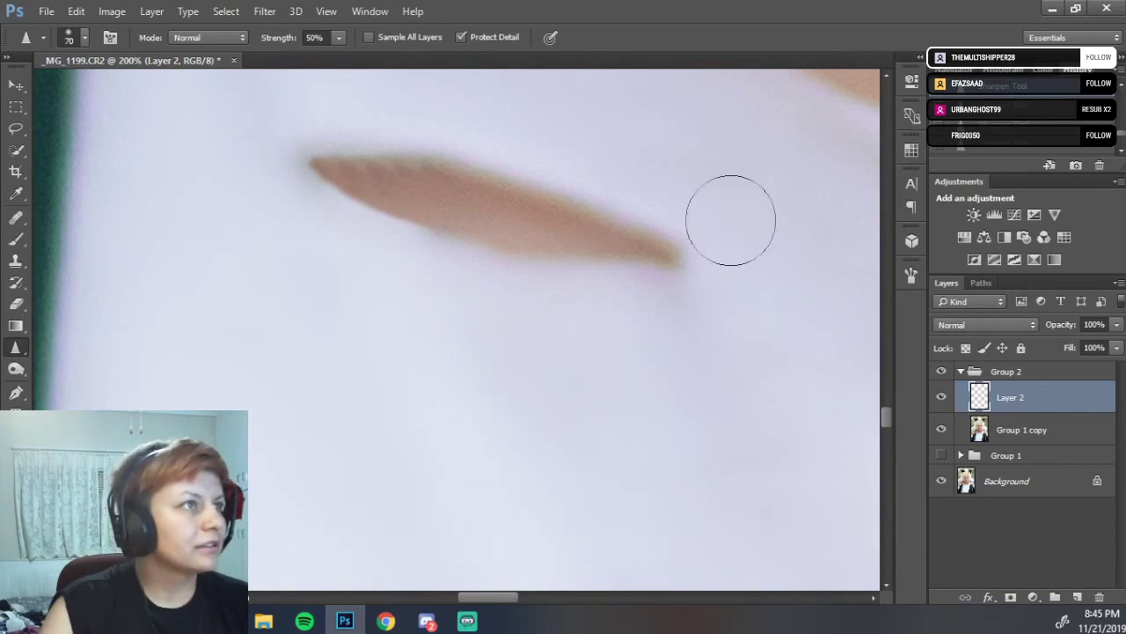
Roll the image back in the history to the state before the last sharpening of the shirt tear.
scroll(1019, 139, "up", 3)
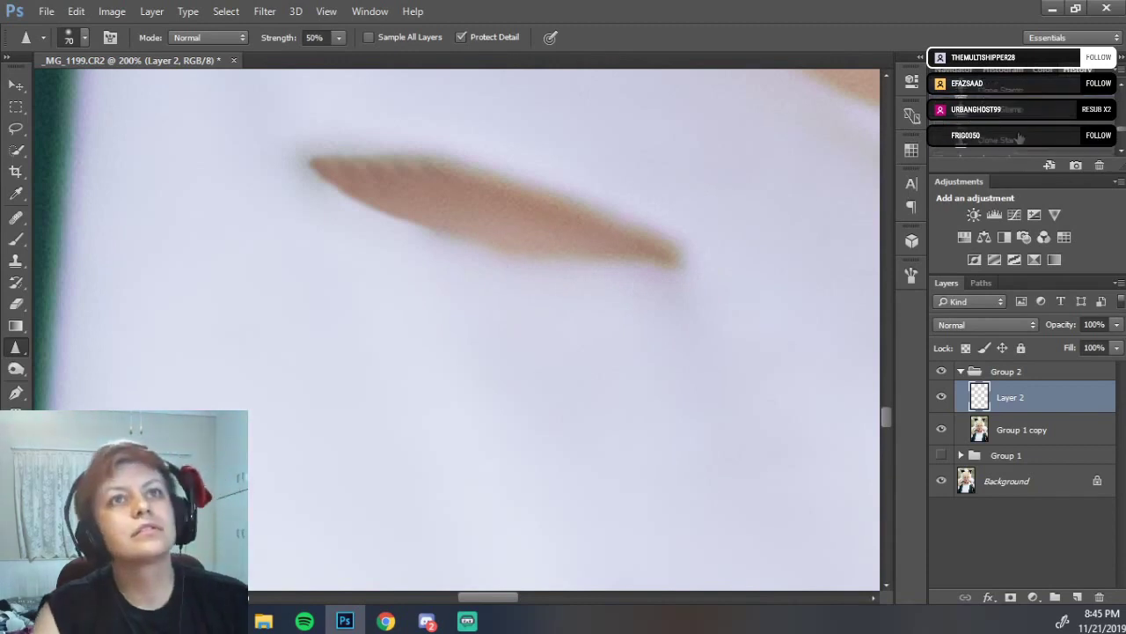
scroll(1020, 138, "down", 2)
scroll(1019, 138, "down", 1)
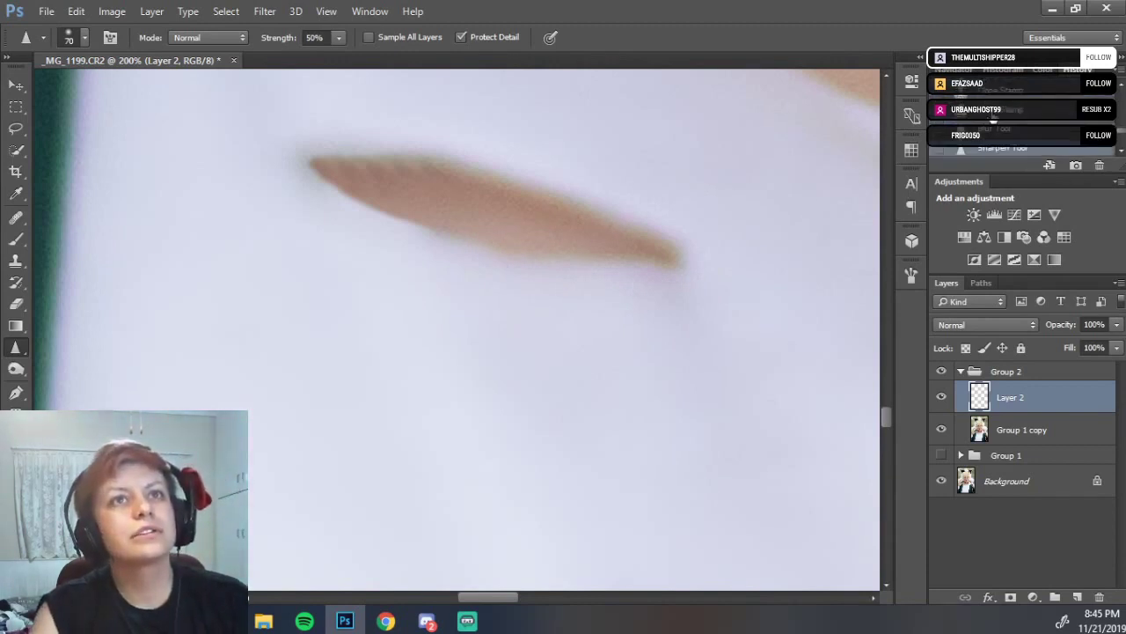
left_click(993, 111)
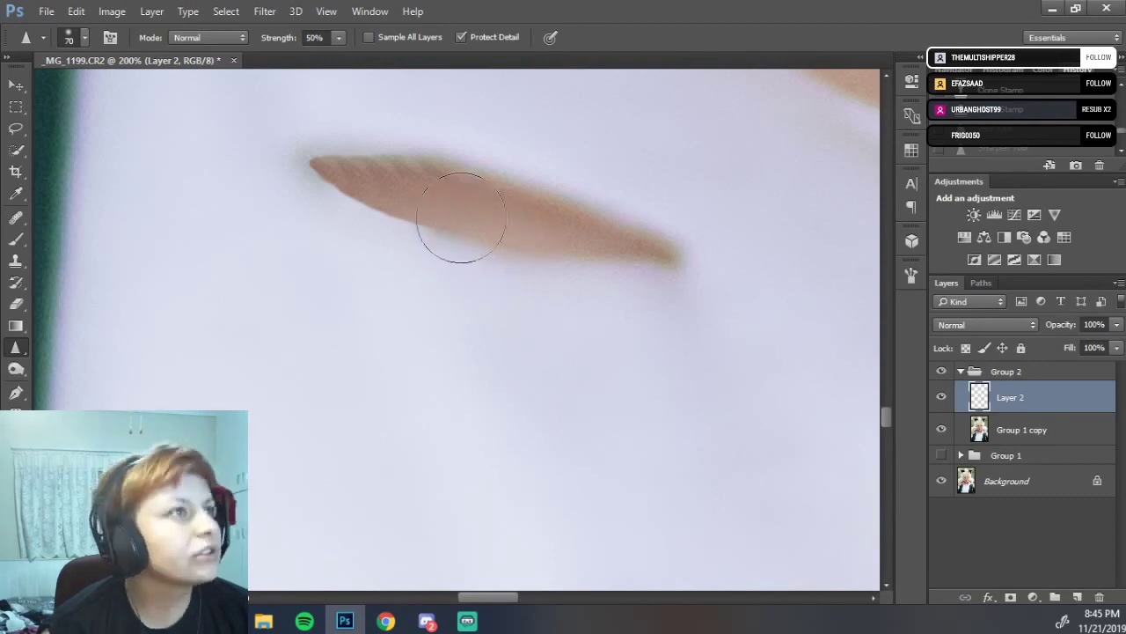
Sample the grey-green shade at the tear's upper edge and paint it along the lower-left edge with a size 20 brush at 32% opacity.
key("b")
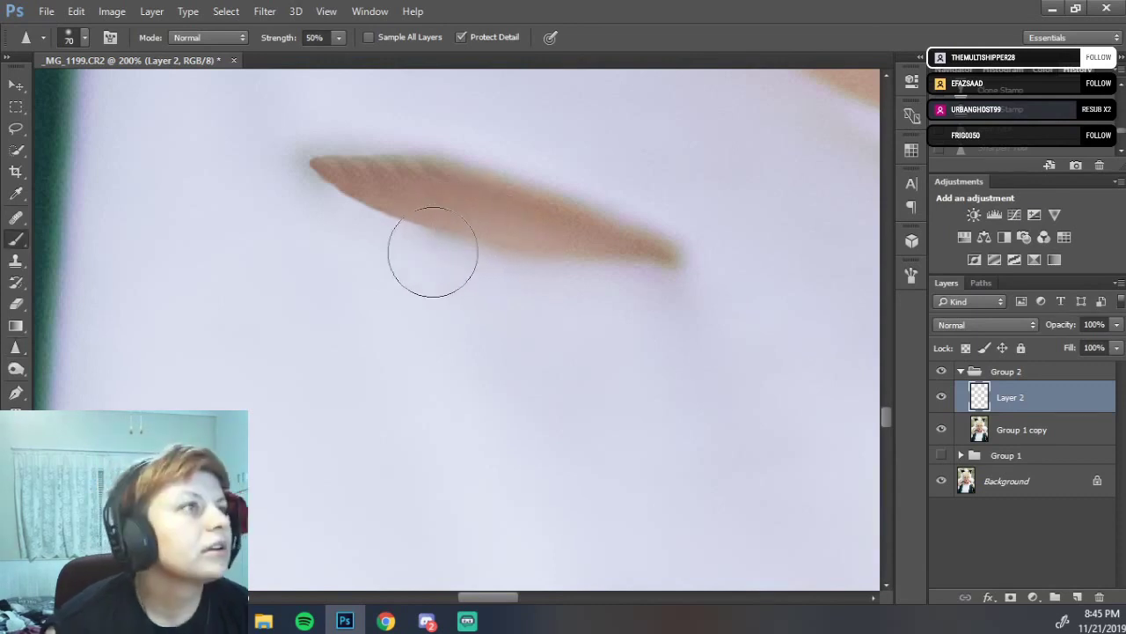
key("i")
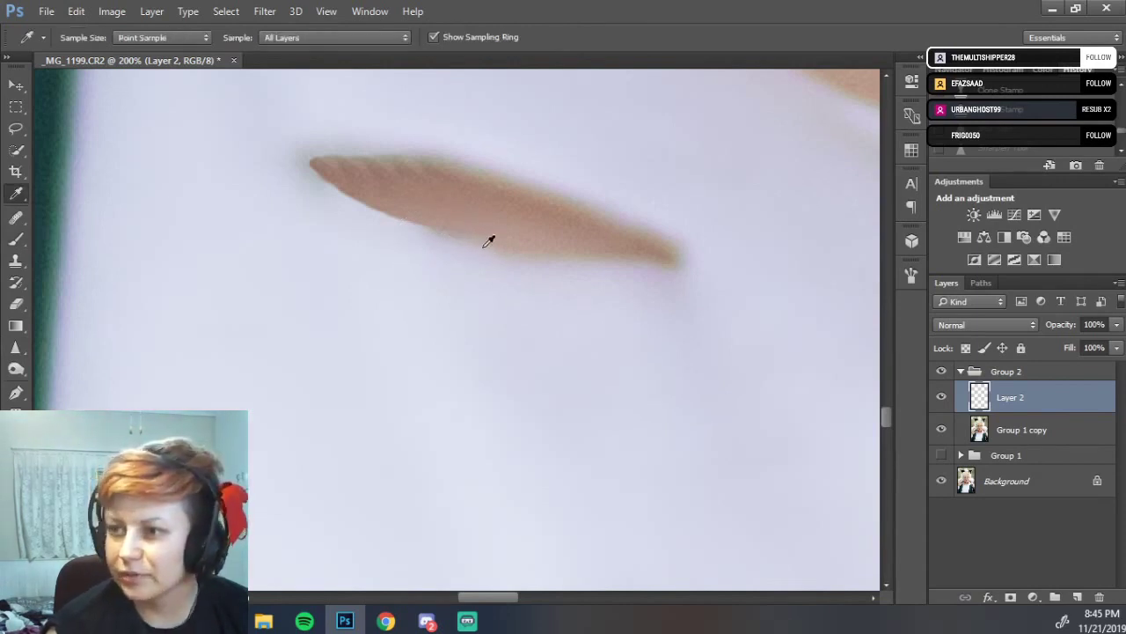
left_click(454, 233)
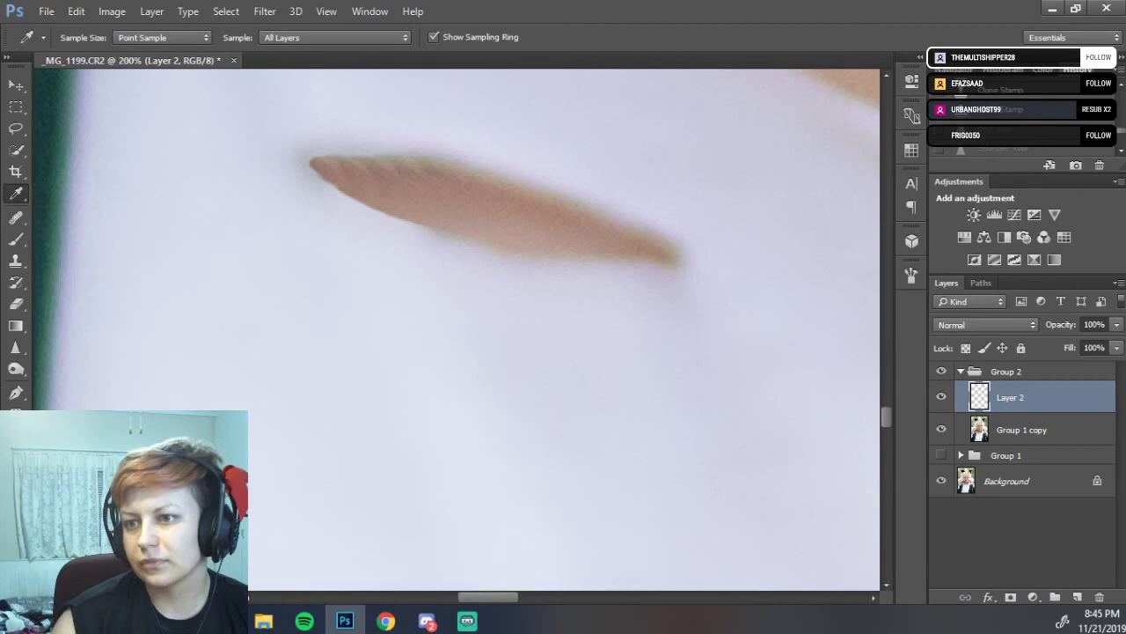
key("alt+Tab")
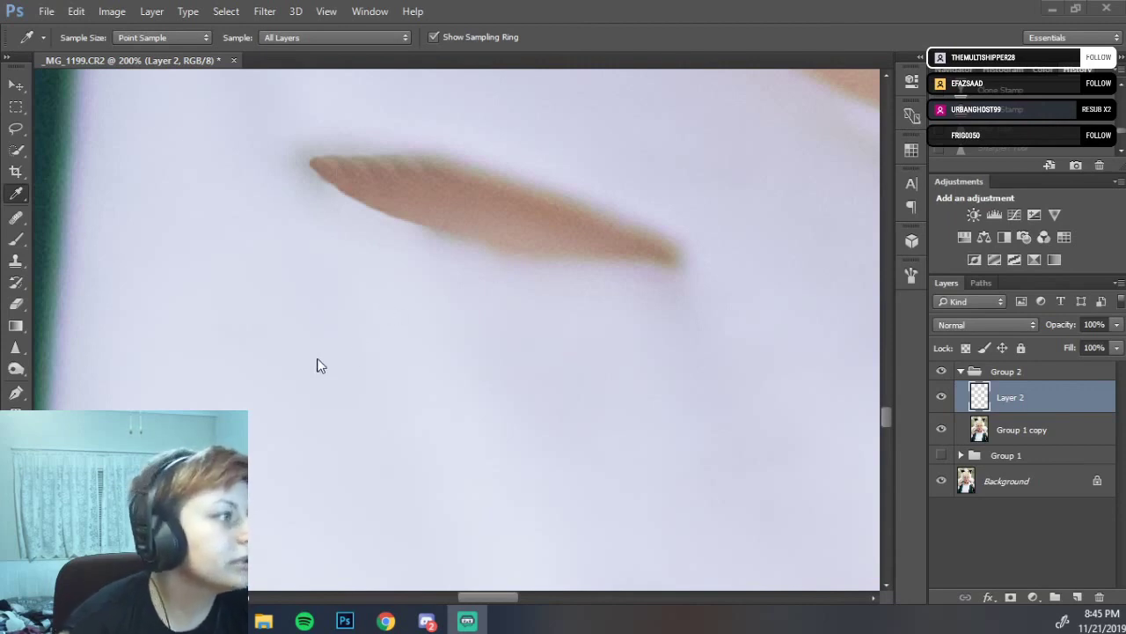
left_click(321, 282)
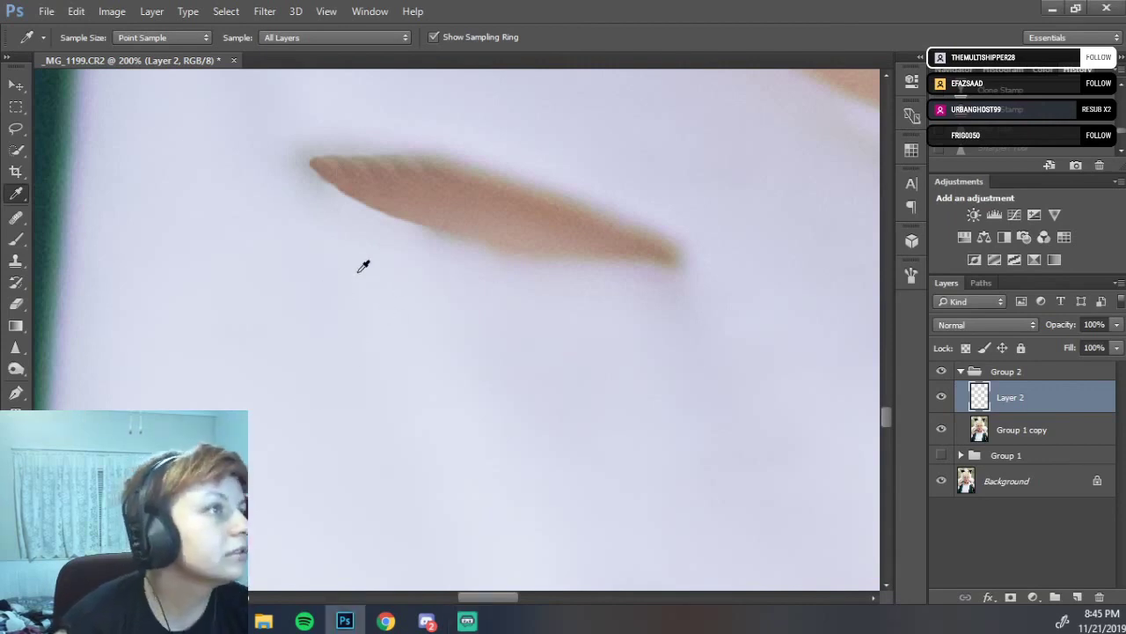
right_click(395, 159)
left_click(394, 158)
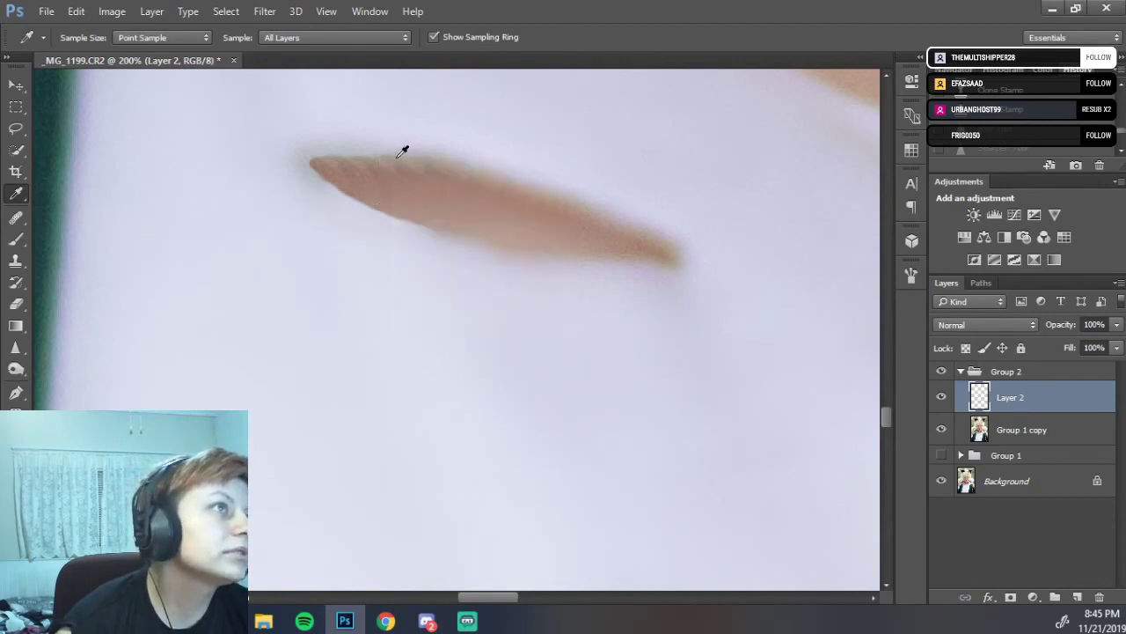
key("ctrl+plus")
key("ctrl+plus")
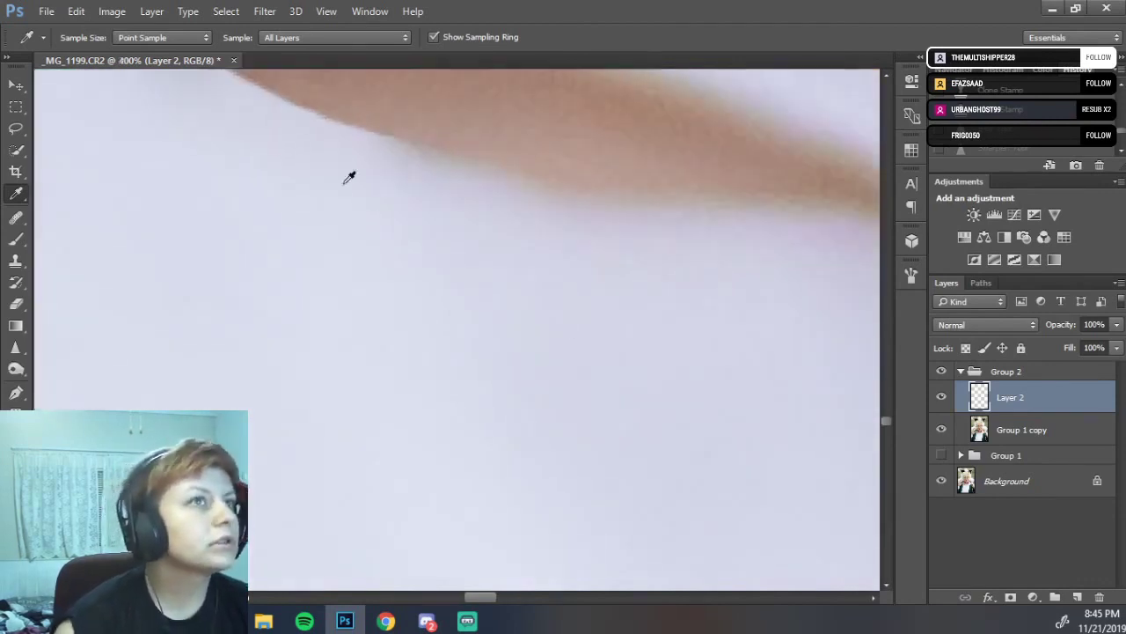
mouse_move(455, 362)
left_mouse_down()
mouse_move(472, 513)
mouse_move(454, 519)
left_mouse_up()
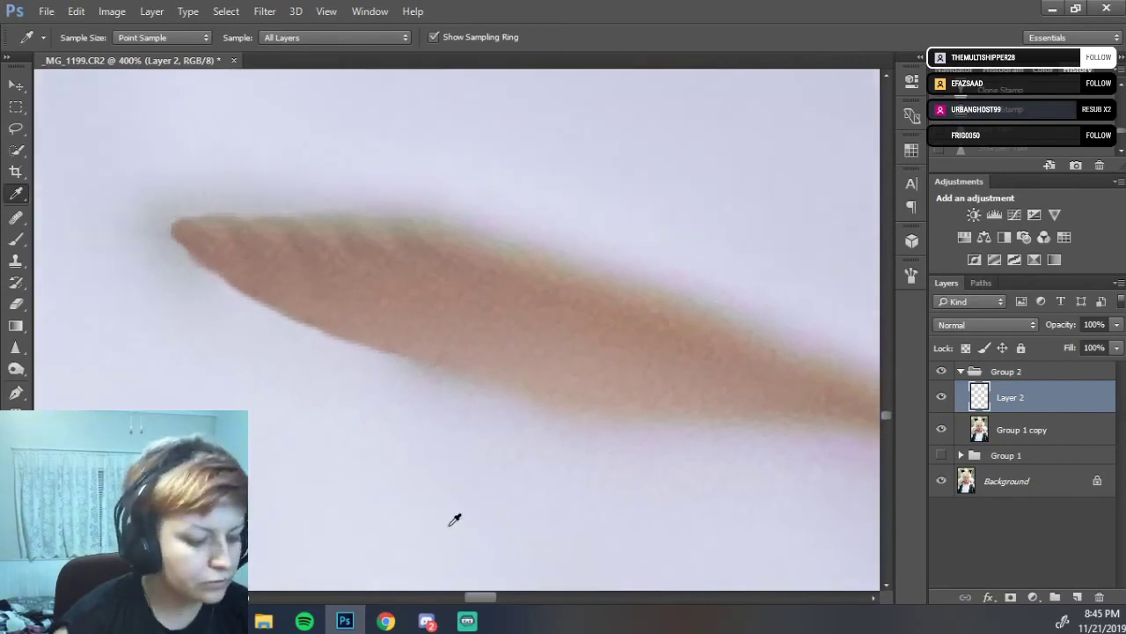
left_click(290, 220, "alt")
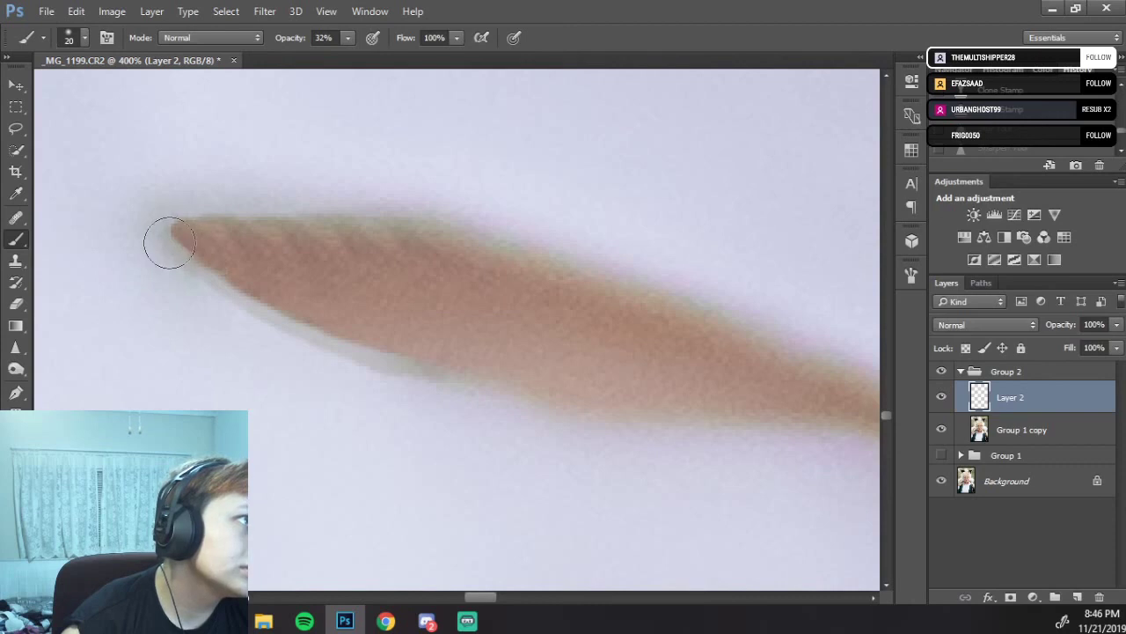
mouse_move(171, 252)
left_mouse_down()
mouse_move(267, 319)
mouse_move(534, 401)
left_mouse_up()
Sample the skin tone inside the tear and refine its lower edge with a size 8 brush, undoing the last stroke.
key("i")
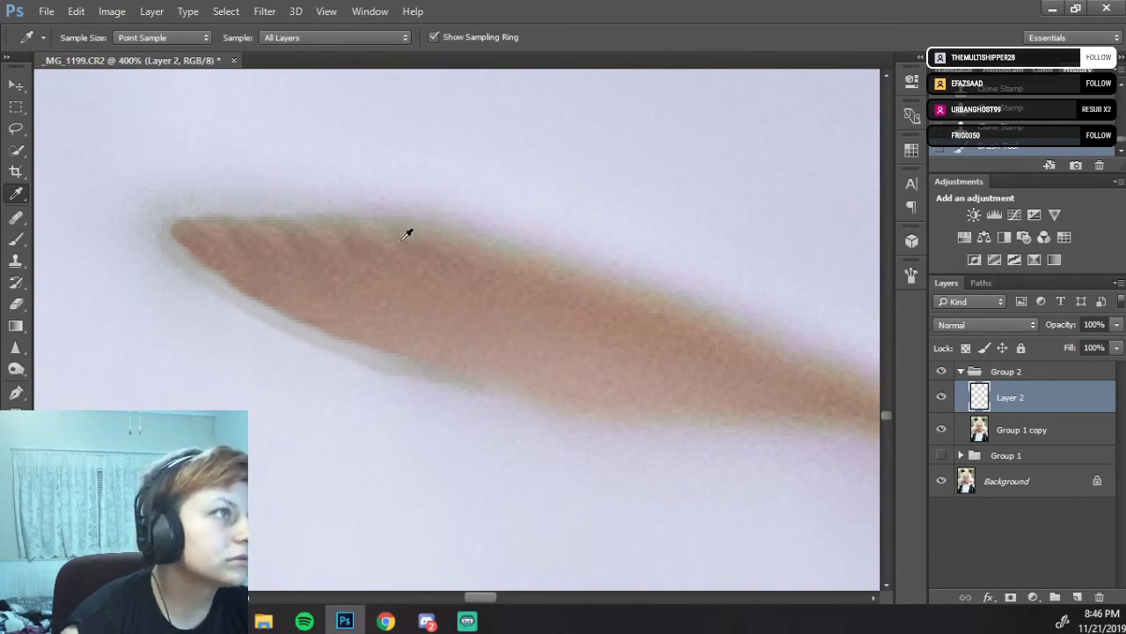
key("b")
left_click(313, 293, "alt")
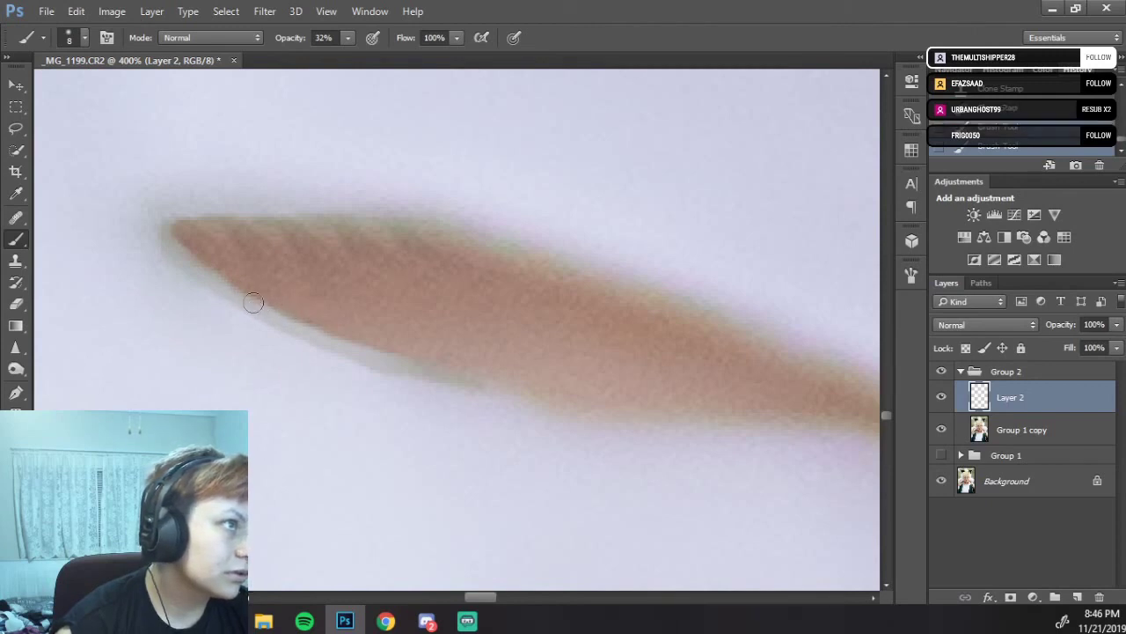
left_click_drag(254, 303, 363, 347)
key("ctrl+z")
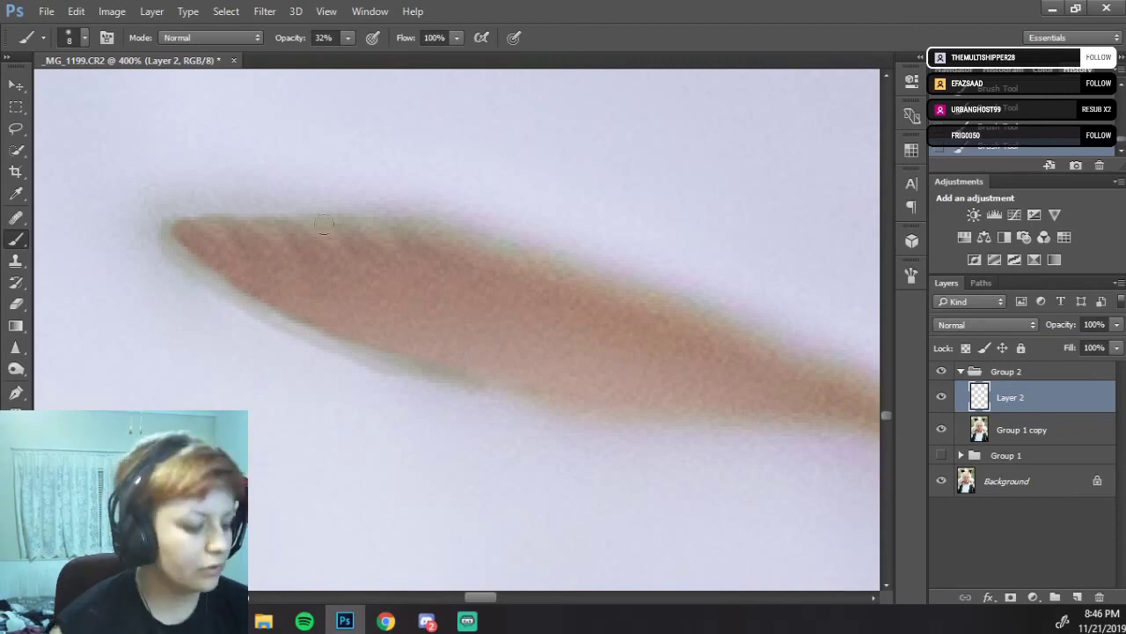
Heal the striped marks in the upper-left part of the tear with the Healing Brush, sampling clean skin nearby.
left_click(15, 218)
right_click(15, 226)
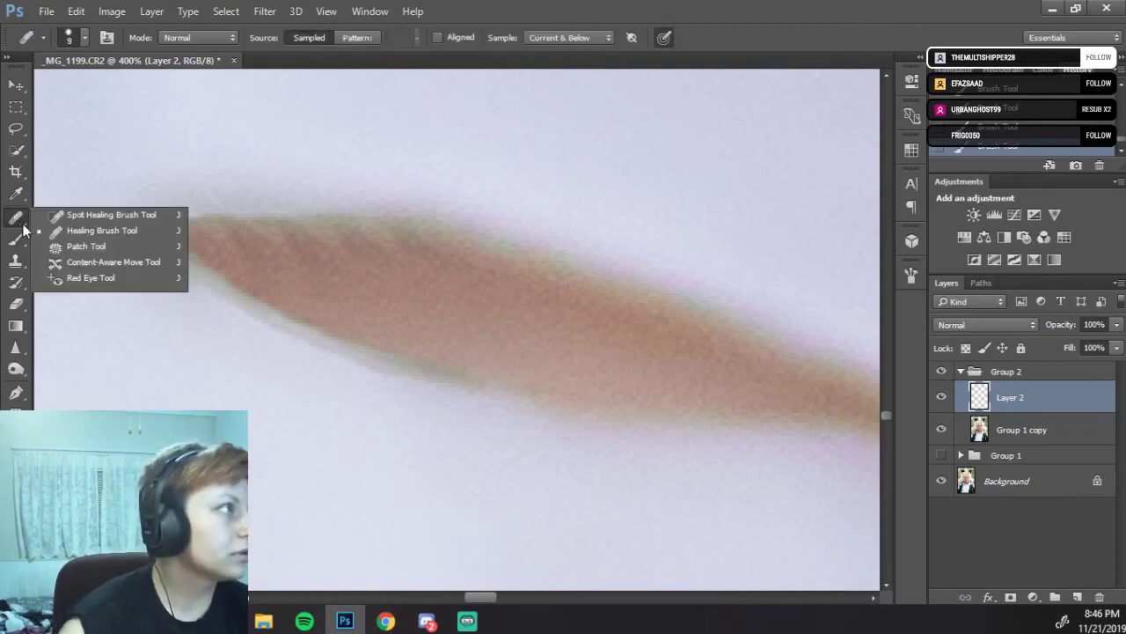
left_click(80, 233)
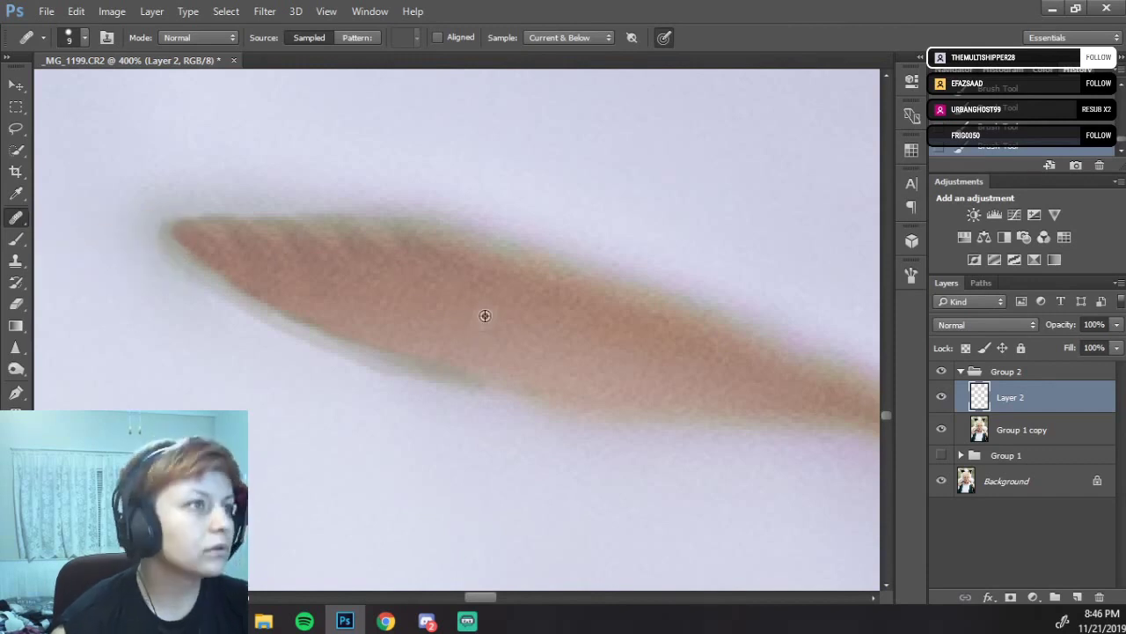
left_click(408, 294, "alt")
left_click_drag(373, 257, 249, 250)
left_click_drag(382, 259, 450, 278)
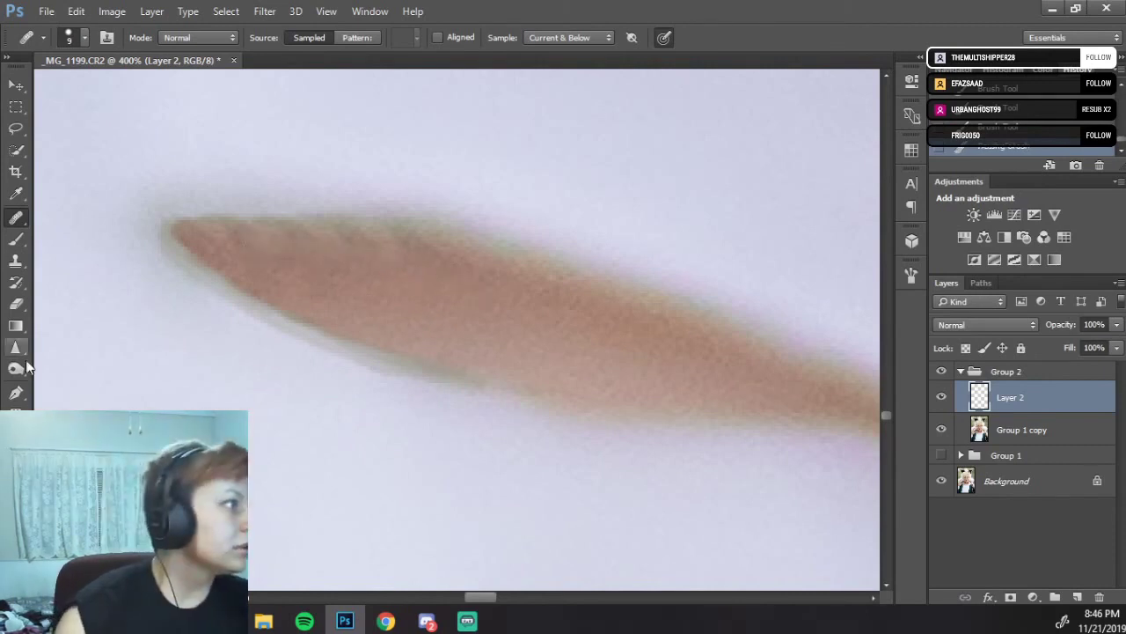
Soften the painted edge around the tear's left end with the Blur tool at size 25 and 100% strength.
left_click(15, 349)
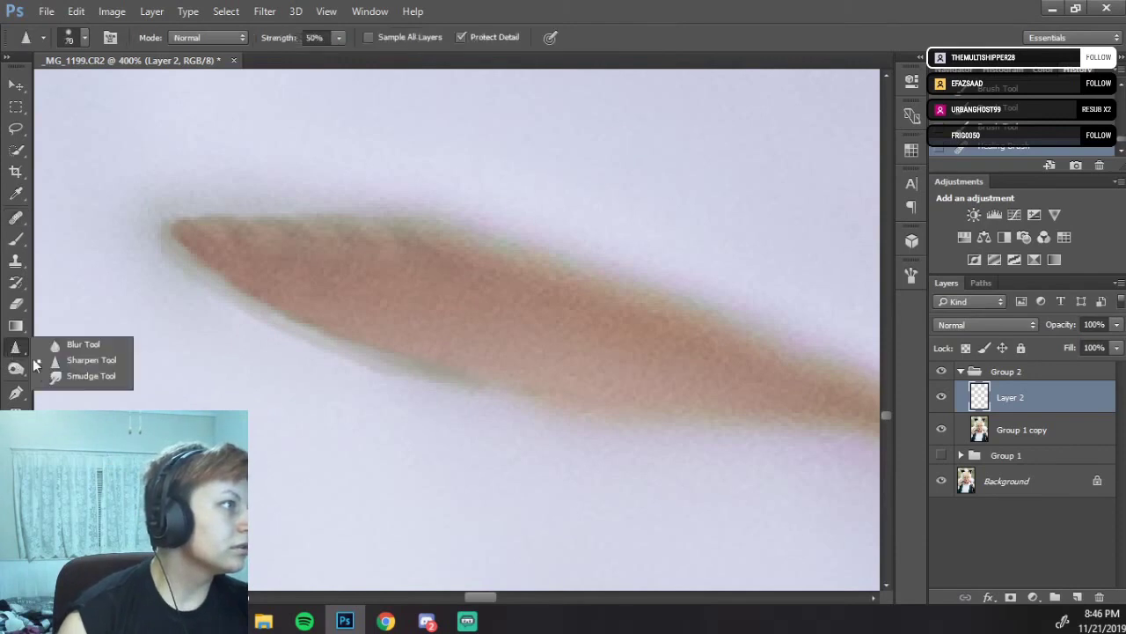
left_click(73, 345)
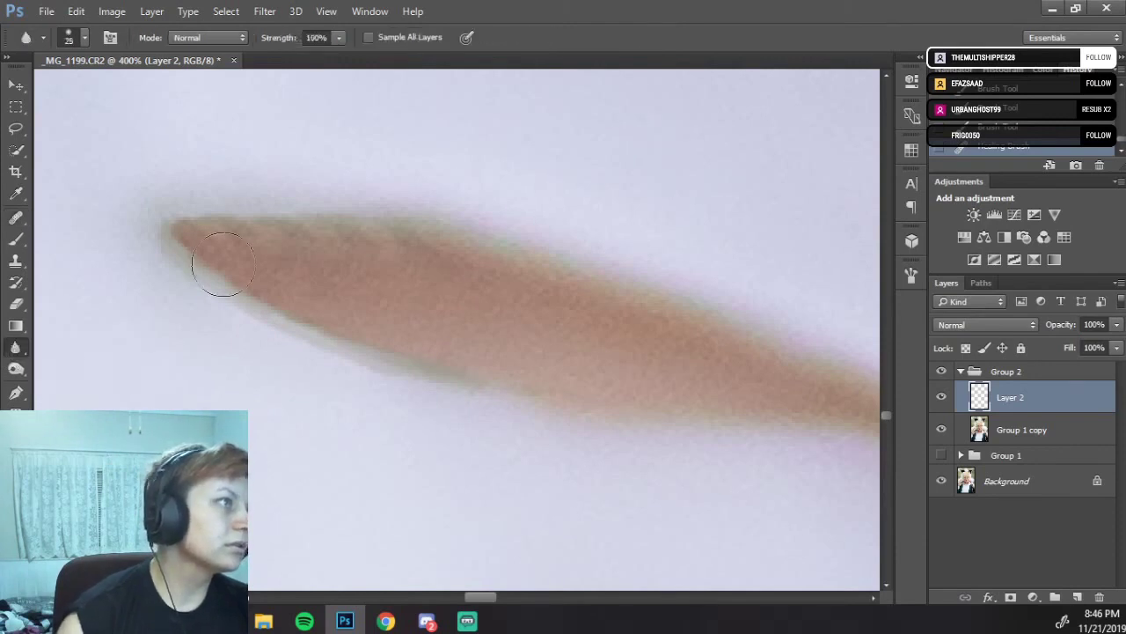
mouse_move(191, 291)
left_mouse_down()
mouse_move(288, 356)
mouse_move(394, 399)
mouse_move(336, 386)
mouse_move(410, 406)
mouse_move(185, 312)
mouse_move(173, 280)
mouse_move(324, 273)
mouse_move(252, 307)
mouse_move(222, 254)
mouse_move(267, 247)
mouse_move(354, 326)
mouse_move(298, 310)
mouse_move(419, 363)
mouse_move(507, 382)
mouse_move(538, 410)
mouse_move(308, 379)
mouse_move(244, 389)
mouse_move(192, 366)
left_mouse_up()
mouse_move(73, 400)
left_mouse_down()
mouse_move(128, 363)
mouse_move(340, 383)
mouse_move(177, 319)
mouse_move(182, 310)
mouse_move(426, 414)
mouse_move(206, 323)
mouse_move(284, 368)
mouse_move(145, 276)
mouse_move(393, 439)
mouse_move(209, 361)
mouse_move(143, 320)
mouse_move(75, 204)
mouse_move(91, 205)
mouse_move(116, 221)
left_mouse_up()
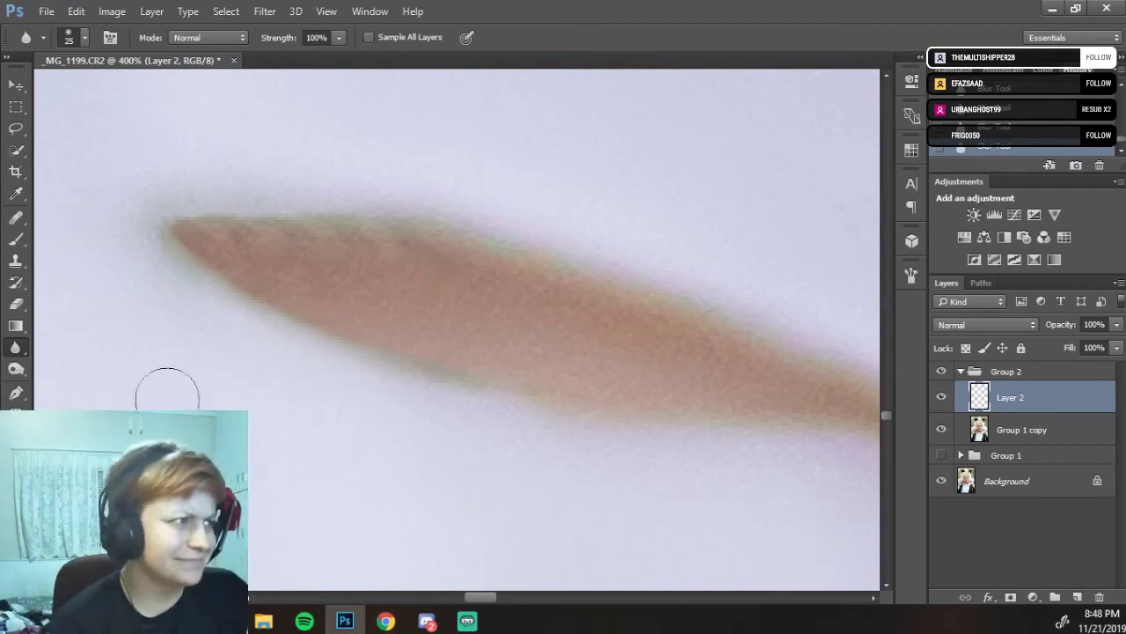
Sharpen the tear's lower edge with the Sharpen tool at size 70 and 50% strength.
right_click(22, 350)
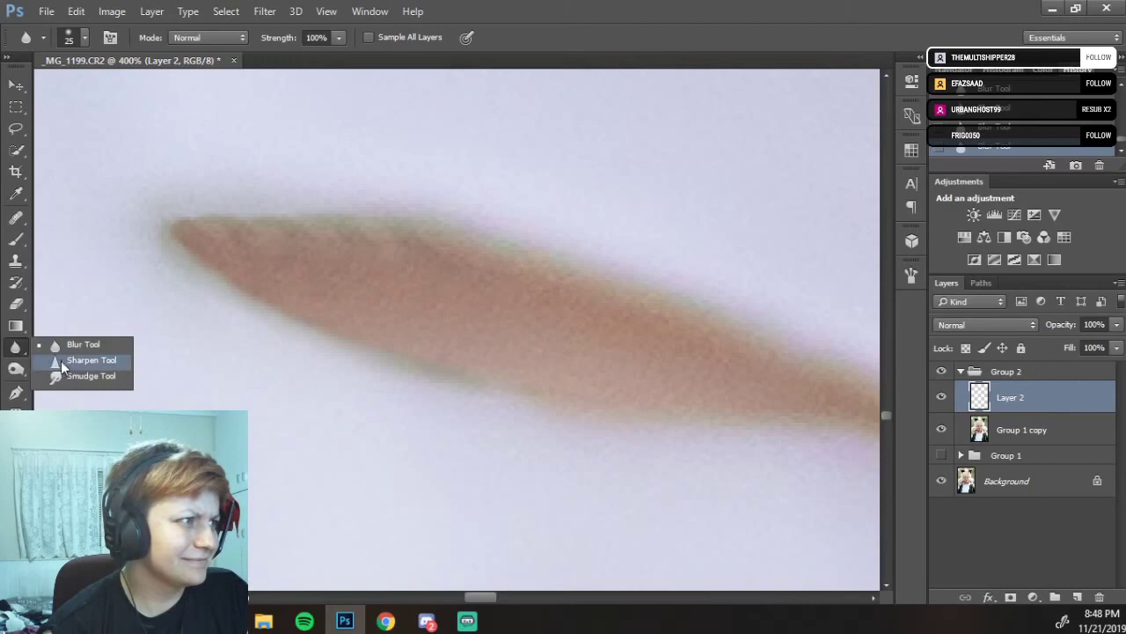
left_click(57, 362)
left_click_drag(206, 282, 466, 383)
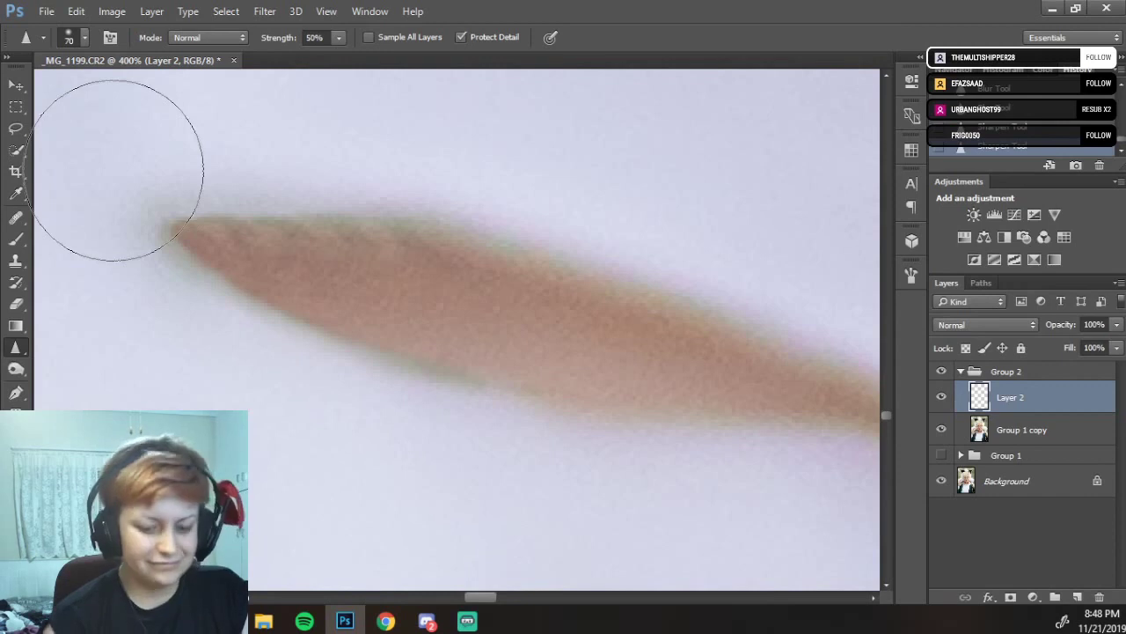
Examine the retouched tear in the context of the shirt, collar and hand.
key("ctrl+minus")
key("ctrl+minus")
key("ctrl+minus")
key("ctrl+minus")
key("ctrl+minus")
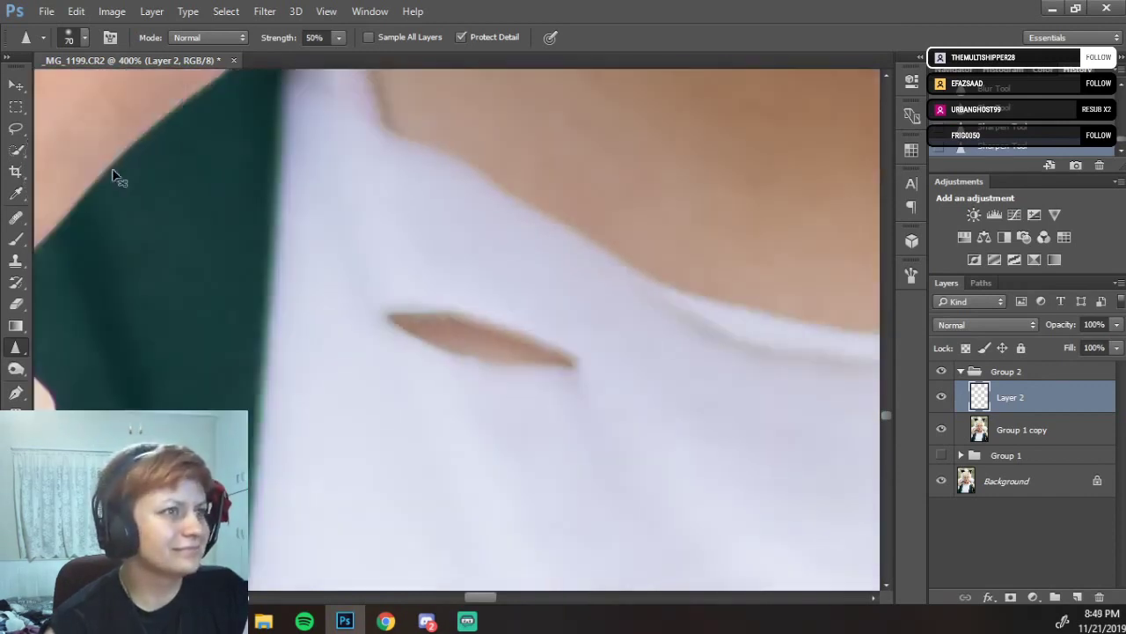
key("ctrl+minus")
key("ctrl+minus")
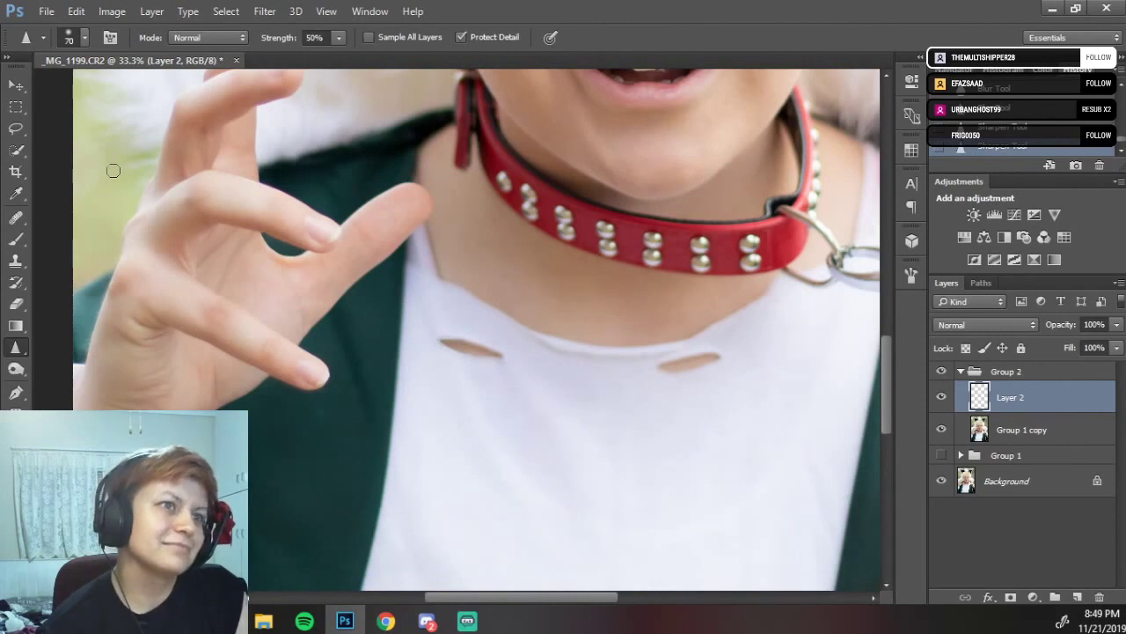
left_click_drag(639, 390, 625, 304)
mouse_move(516, 259)
left_mouse_down()
mouse_move(534, 278)
mouse_move(543, 334)
mouse_move(528, 281)
mouse_move(544, 244)
mouse_move(542, 285)
left_mouse_up()
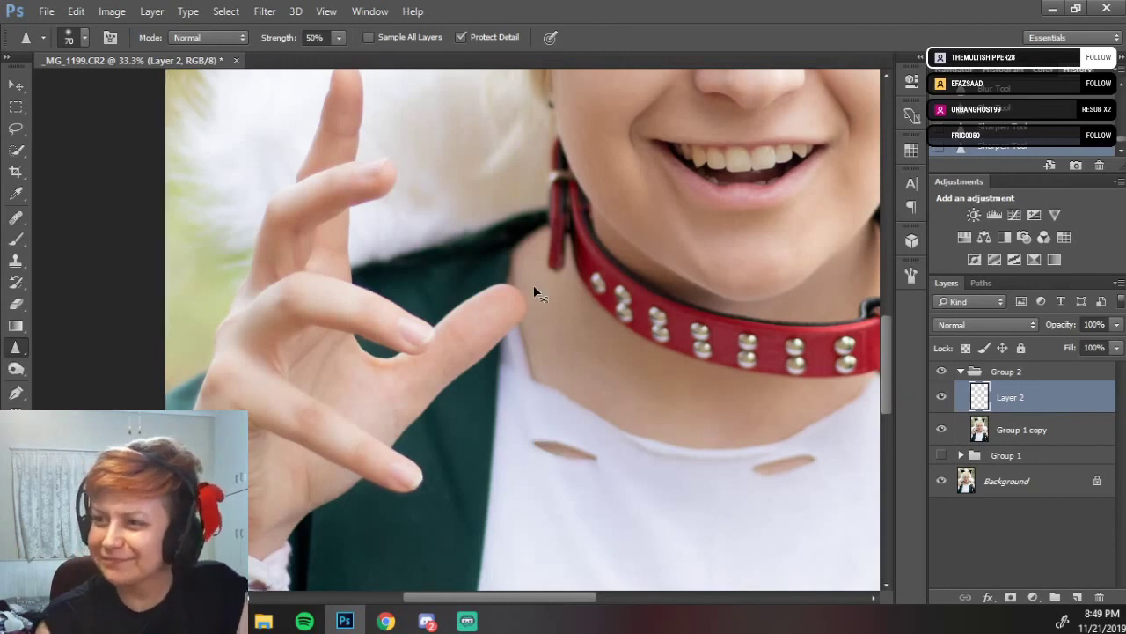
Clone clean neck skin over the dark shadow at the shirt neckline's inner corner near the thumb, using a size 30 Clone Stamp.
scroll(534, 286, "up", 2)
scroll(534, 287, "up", 1)
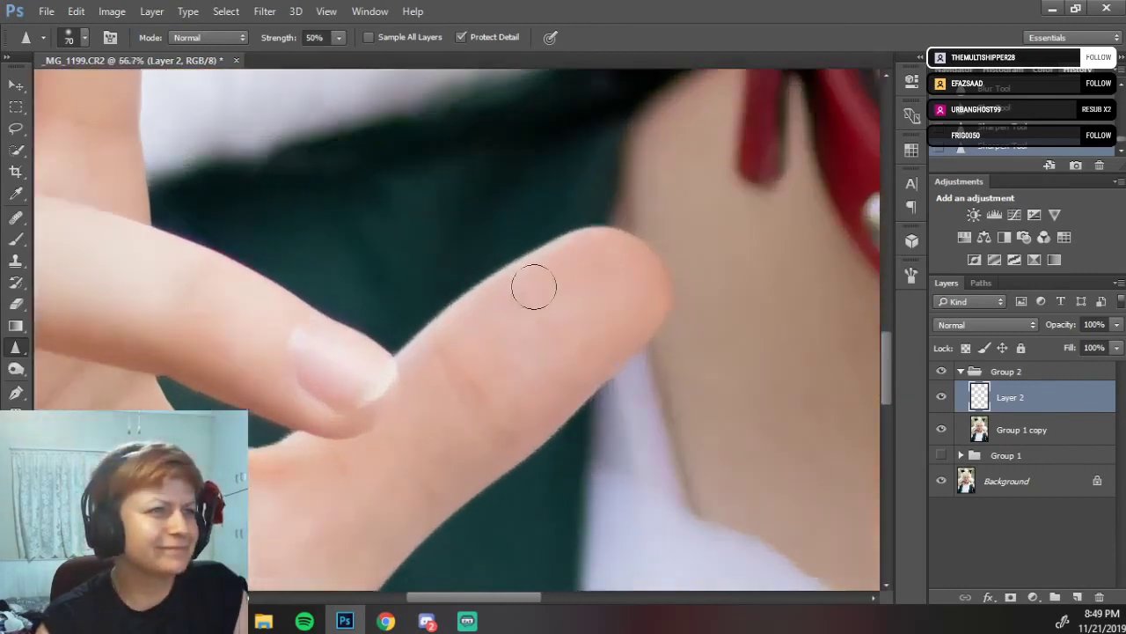
scroll(534, 287, "up", 1)
scroll(535, 287, "up", 1)
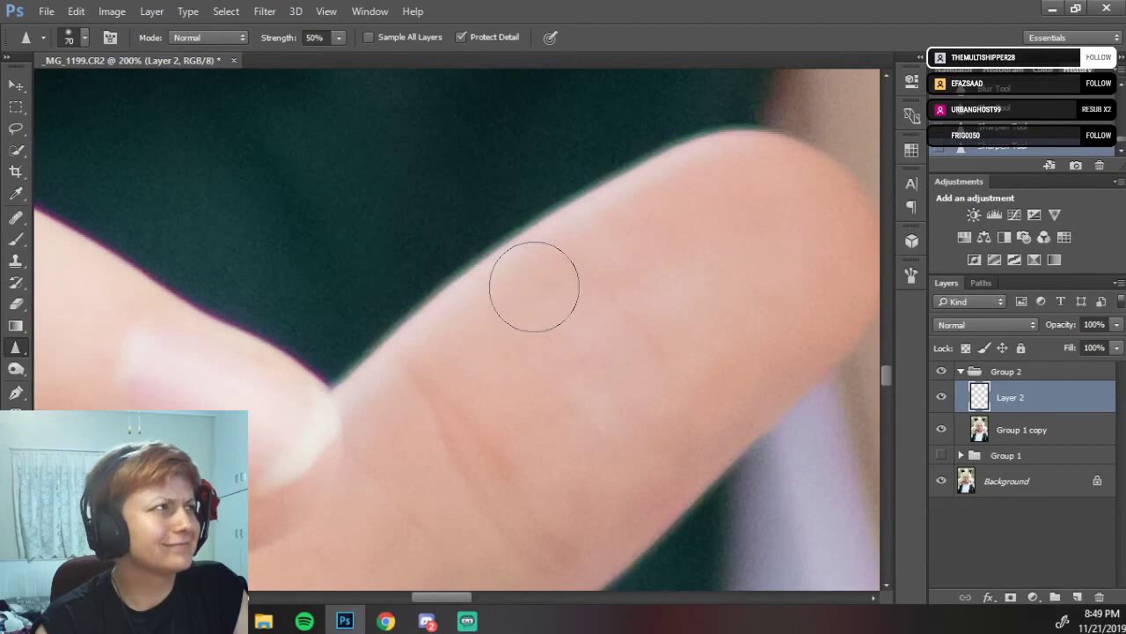
left_click_drag(700, 385, 546, 168)
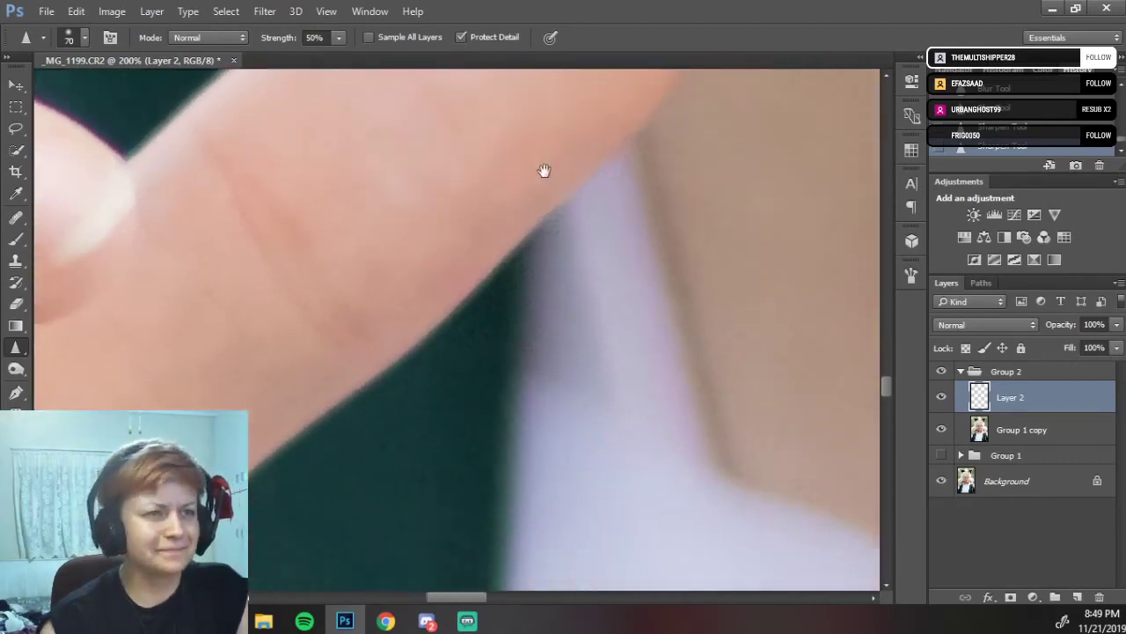
left_click_drag(607, 264, 555, 164)
mouse_move(616, 267)
left_mouse_down()
mouse_move(558, 220)
mouse_move(558, 262)
left_mouse_up()
key("s")
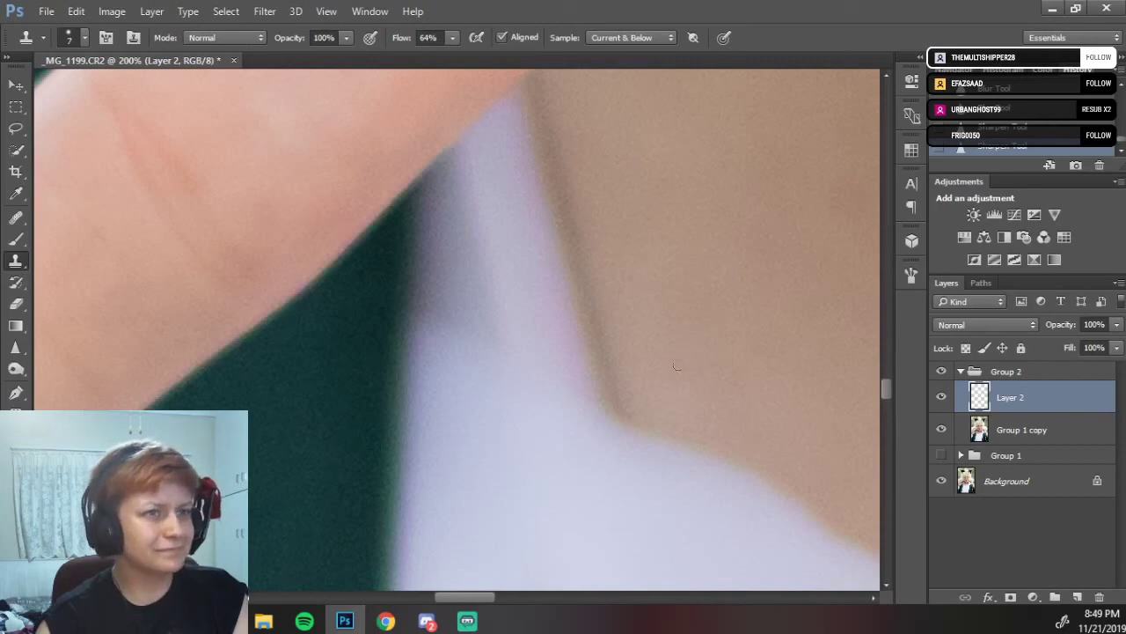
key("bracketright")
key("bracketright")
key("bracketright")
key("bracketright")
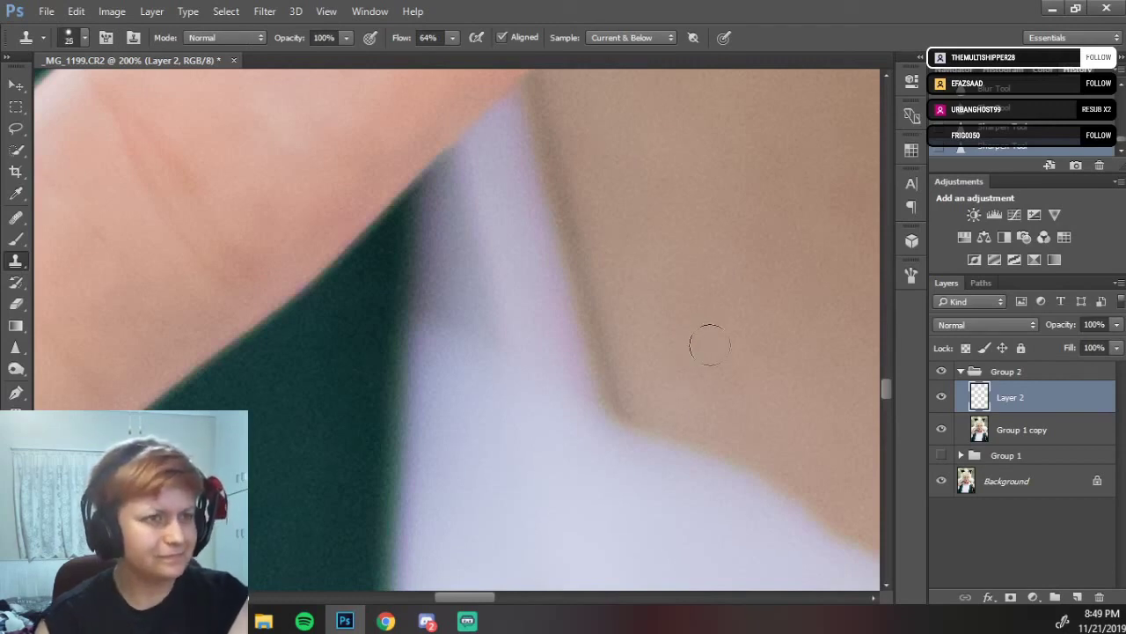
left_click(685, 330, "alt")
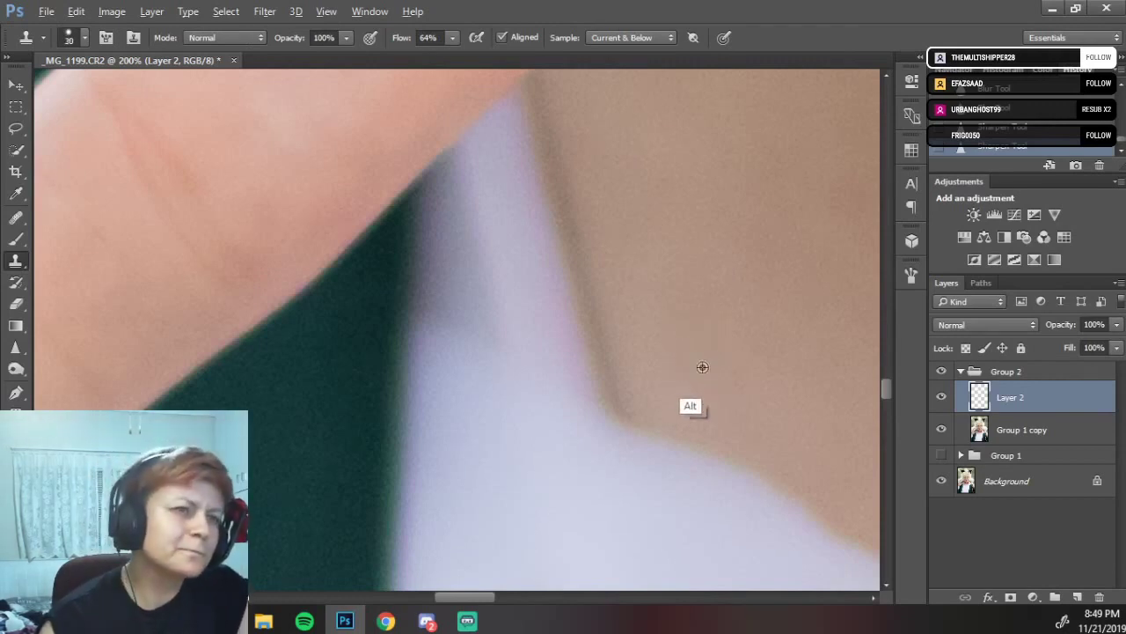
left_click_drag(683, 403, 660, 406)
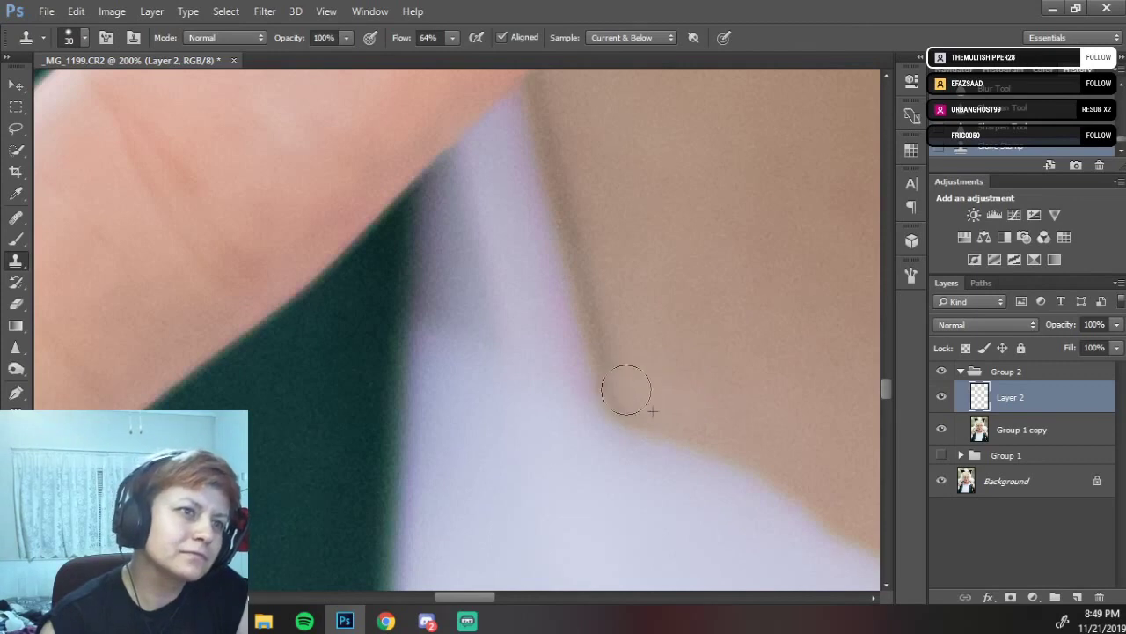
Resample along the neckline edge and clone it into the inner corner to clean up the boundary between skin and shirt.
left_click(636, 383, "alt")
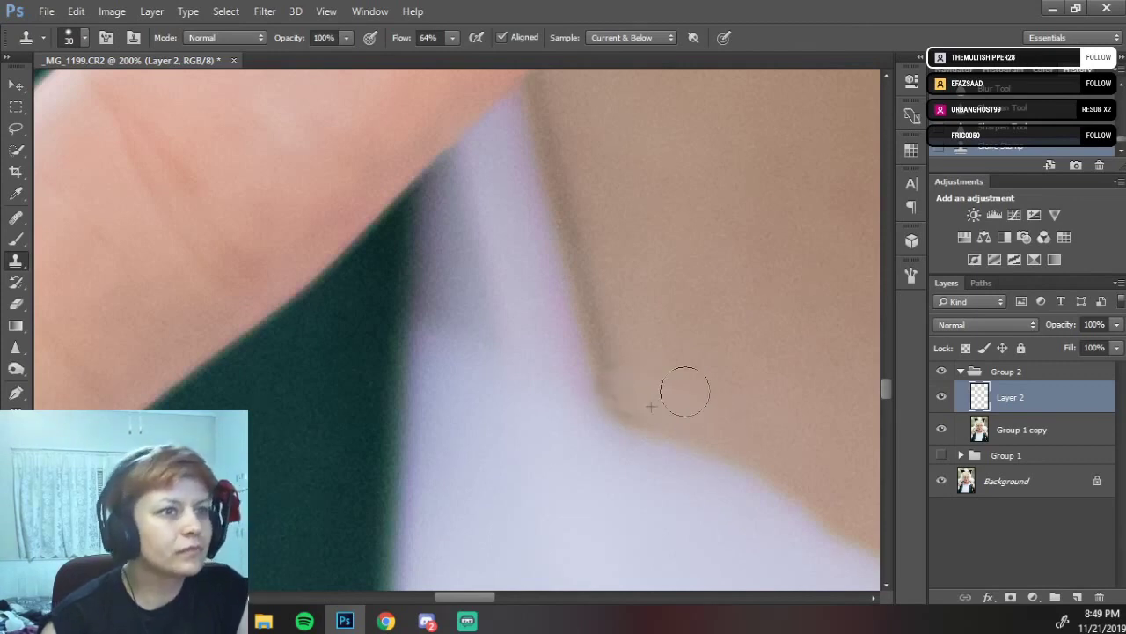
left_click(673, 437, "alt")
left_click_drag(607, 414, 624, 418)
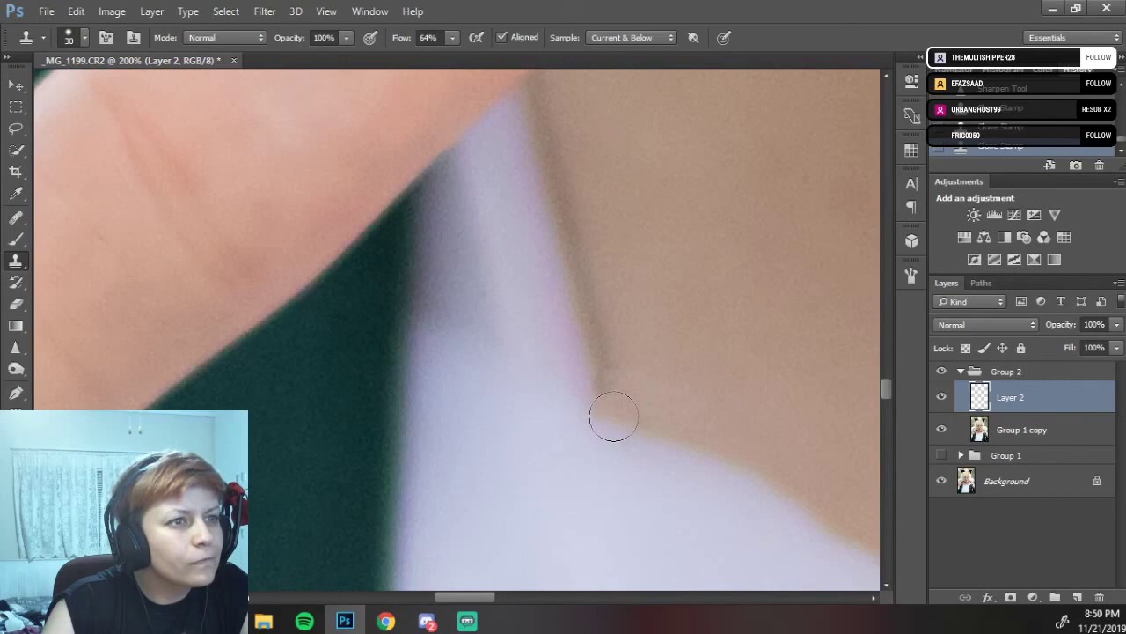
Clone neck skin across the white shirt strip at the neckline's inner corner, extending the skin to the dark green background.
mouse_move(610, 418)
left_mouse_down()
mouse_move(535, 385)
mouse_move(575, 400)
mouse_move(617, 388)
mouse_move(571, 368)
mouse_move(573, 358)
mouse_move(511, 381)
mouse_move(514, 365)
mouse_move(479, 362)
mouse_move(490, 373)
mouse_move(528, 356)
mouse_move(560, 372)
mouse_move(478, 348)
left_mouse_up()
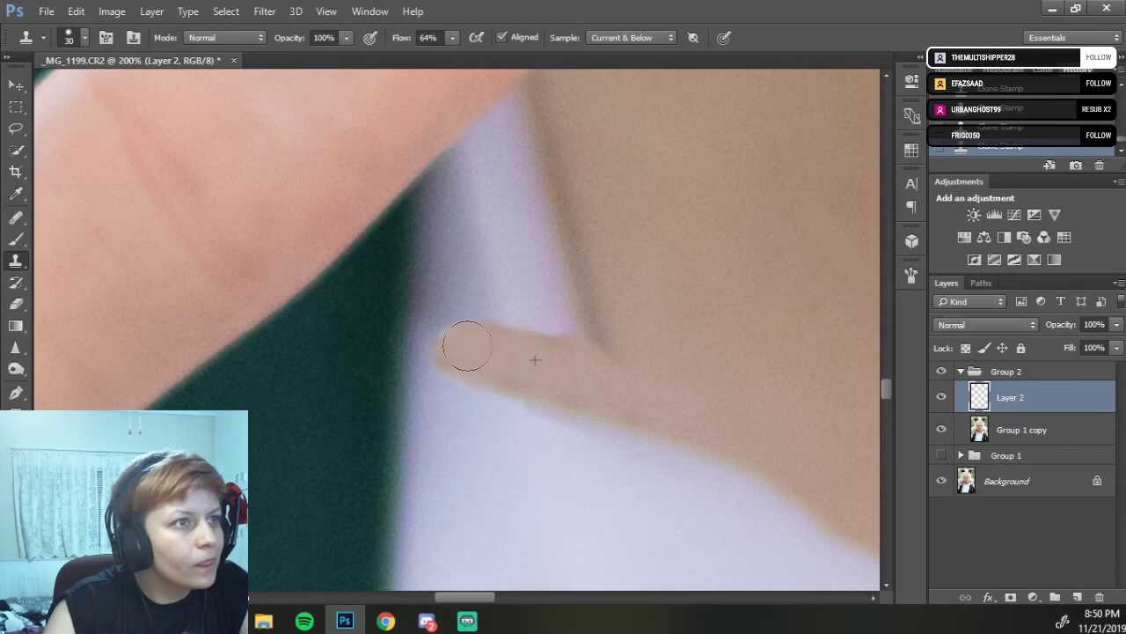
left_click_drag(452, 357, 436, 363)
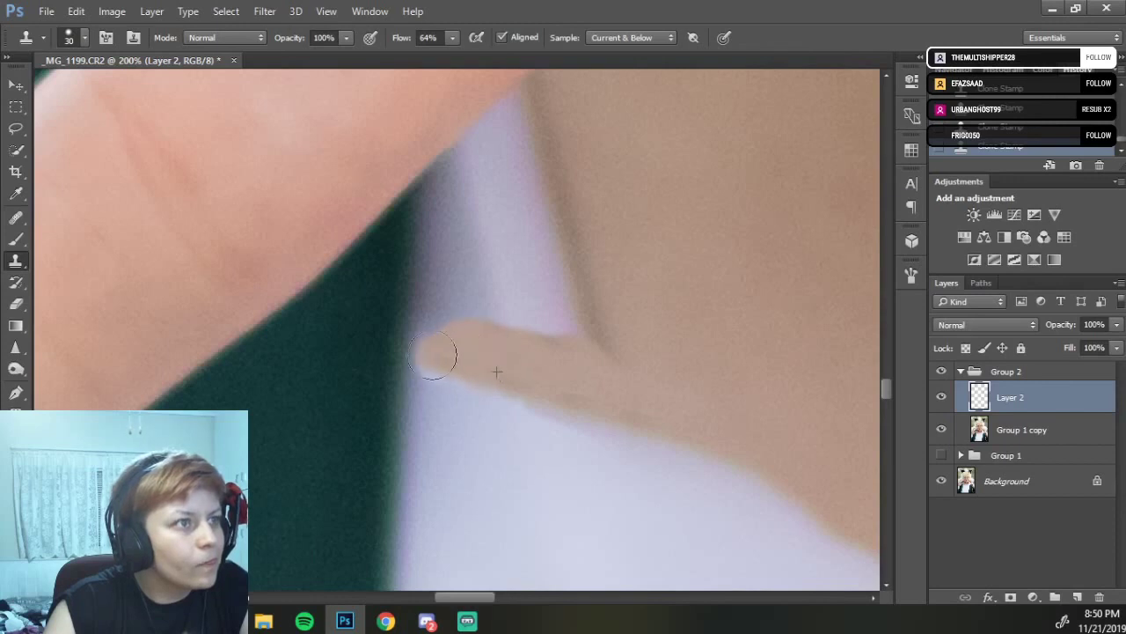
mouse_move(584, 365)
left_mouse_down()
mouse_move(529, 331)
mouse_move(609, 359)
left_mouse_up()
mouse_move(597, 317)
left_mouse_down()
mouse_move(603, 302)
mouse_move(611, 315)
left_mouse_up()
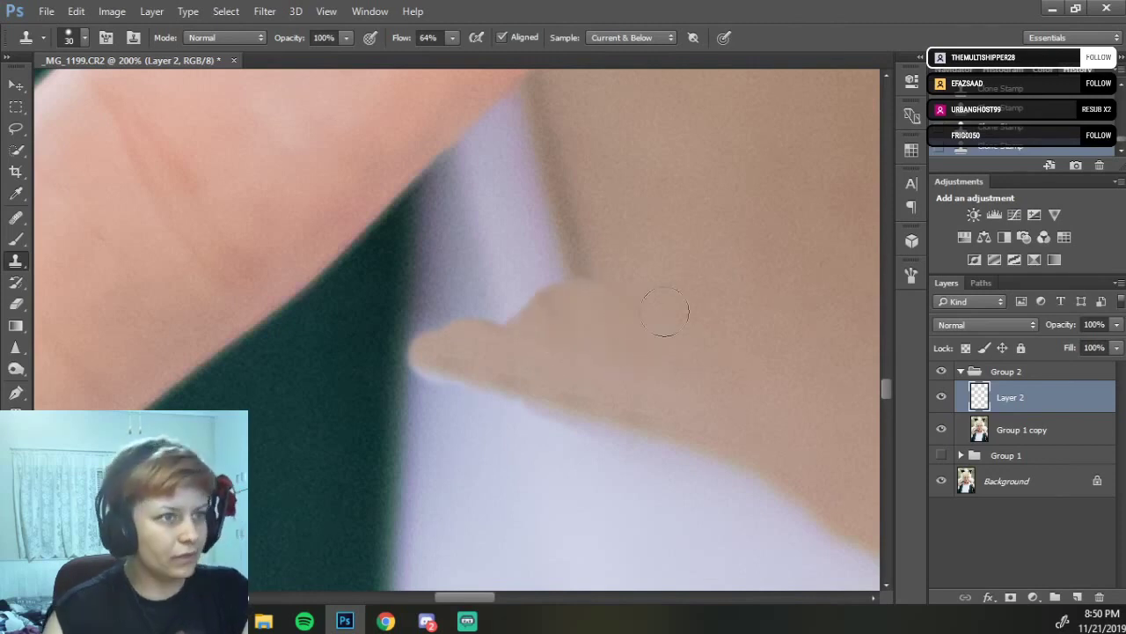
Resample the neck skin and clone it over the middle of the white shirt strip beneath the thumb.
mouse_move(616, 260)
left_mouse_down()
mouse_move(676, 330)
mouse_move(677, 463)
mouse_move(654, 435)
mouse_move(664, 519)
left_mouse_up()
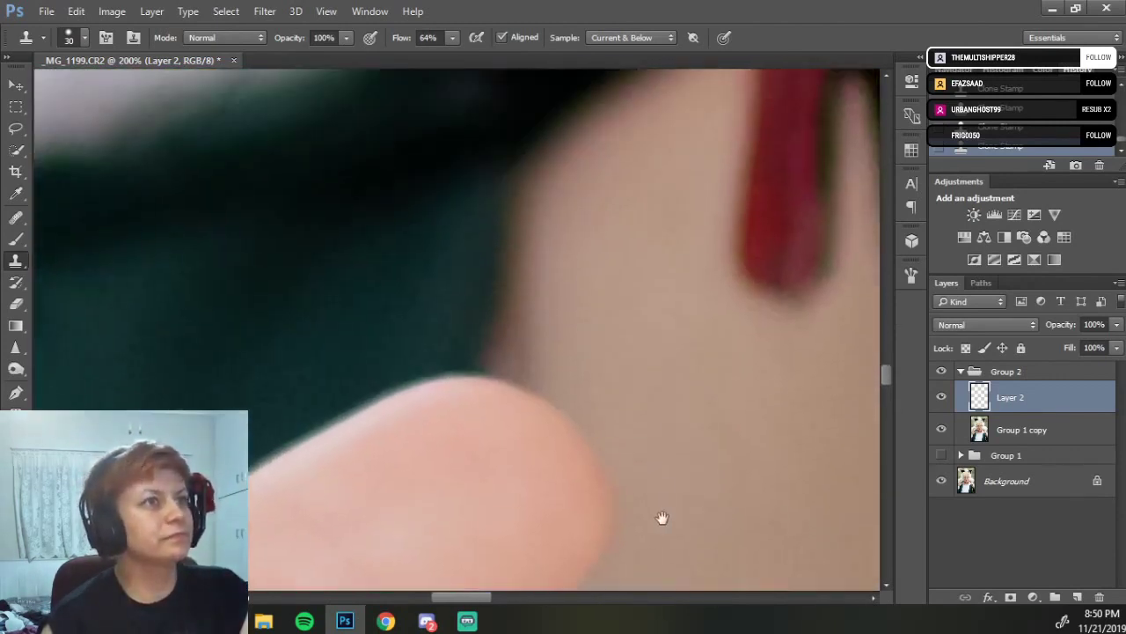
left_click_drag(568, 396, 546, 206)
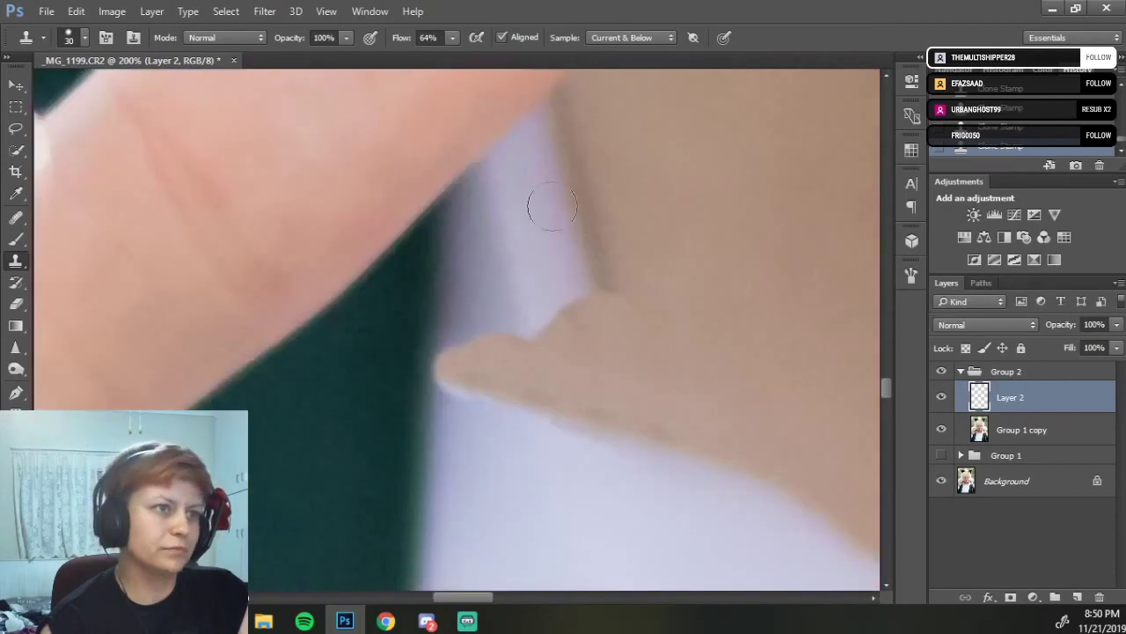
mouse_move(596, 299)
left_mouse_down()
mouse_move(600, 389)
mouse_move(581, 382)
left_mouse_up()
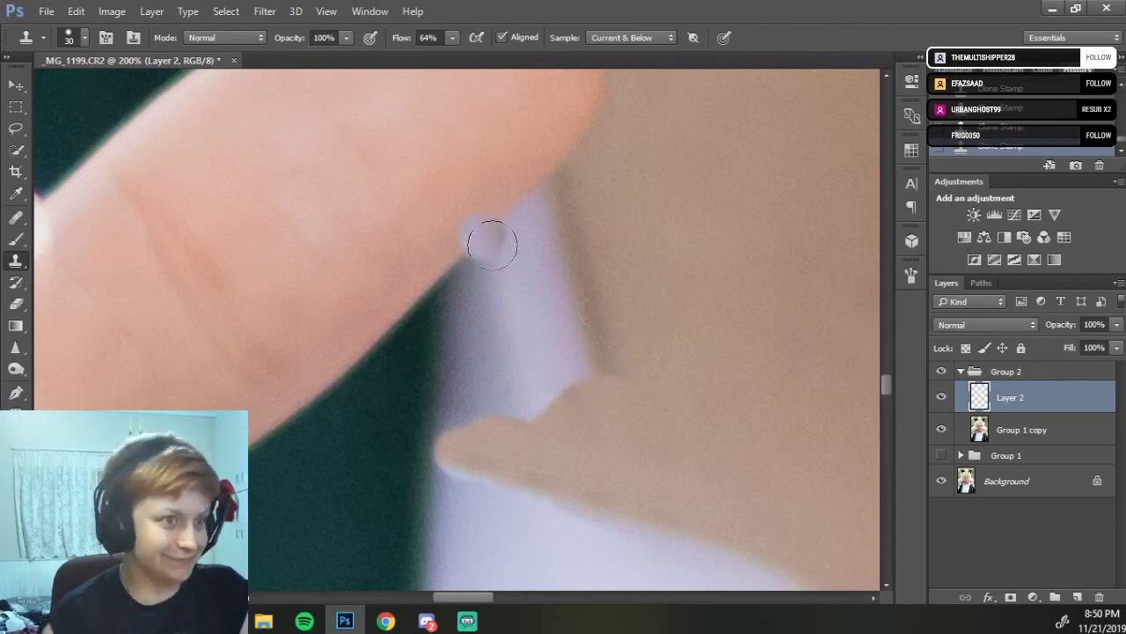
left_click(684, 333, "alt")
mouse_move(684, 333)
left_mouse_down()
mouse_move(689, 345)
mouse_move(634, 352)
mouse_move(560, 330)
left_mouse_up()
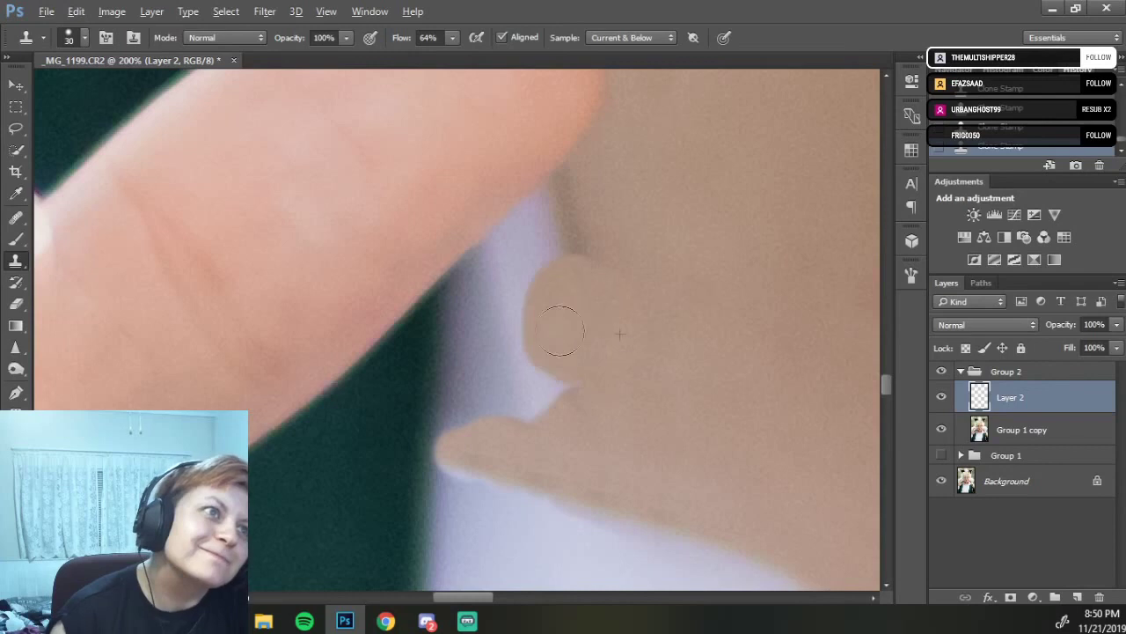
mouse_move(612, 369)
left_mouse_down()
mouse_move(546, 388)
mouse_move(531, 428)
mouse_move(485, 411)
mouse_move(520, 370)
mouse_move(529, 307)
left_mouse_up()
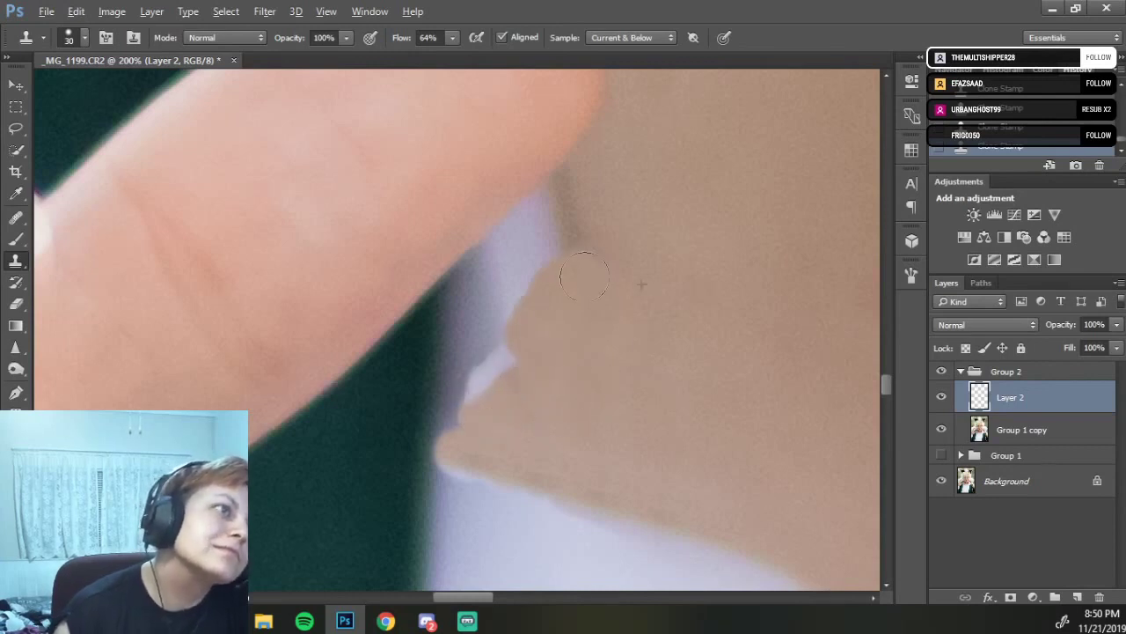
Lower the Clone Stamp's hardness and clone neck skin over the shirt strip up to the dark green background's edge.
left_click_drag(643, 341, 744, 302)
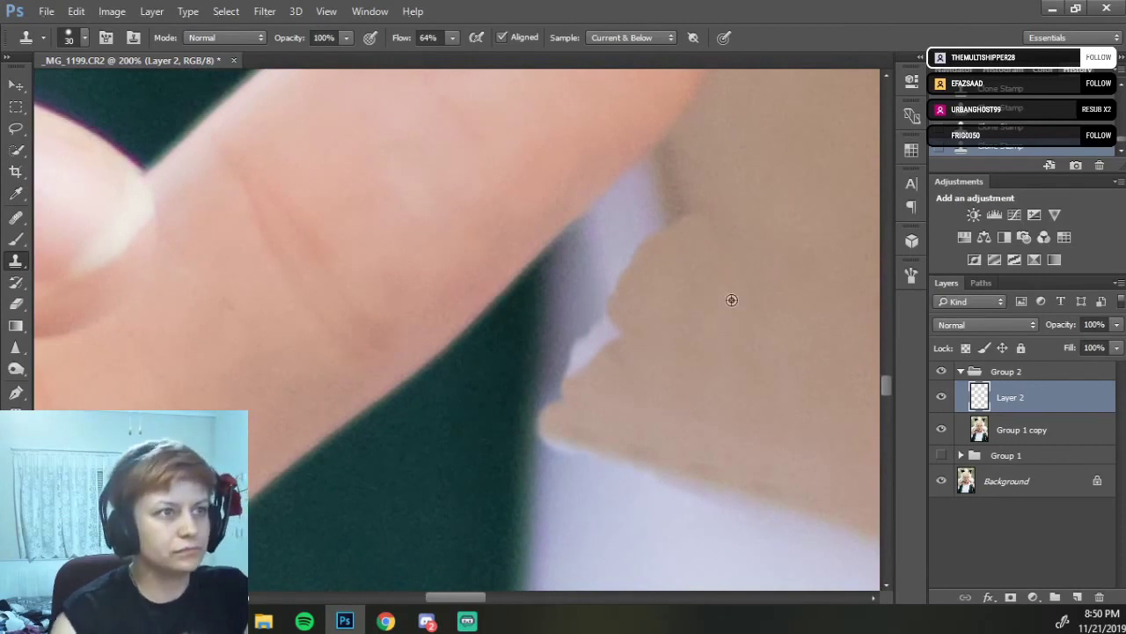
key("ctrl+plus")
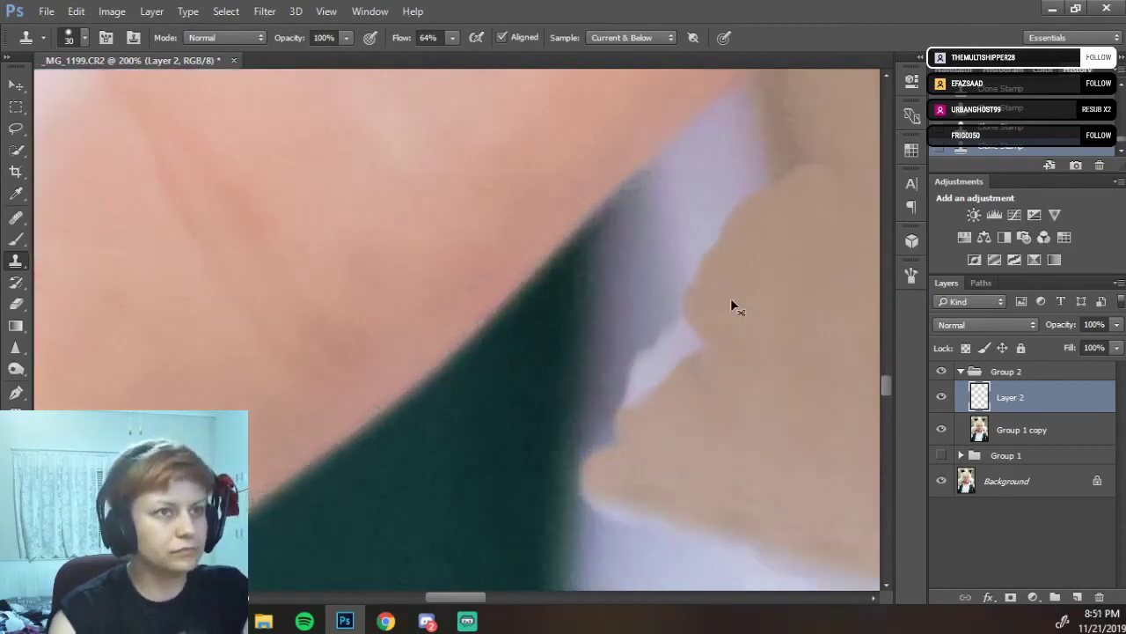
mouse_move(730, 326)
left_mouse_down()
mouse_move(633, 266)
mouse_move(649, 337)
left_mouse_up()
right_click(696, 326)
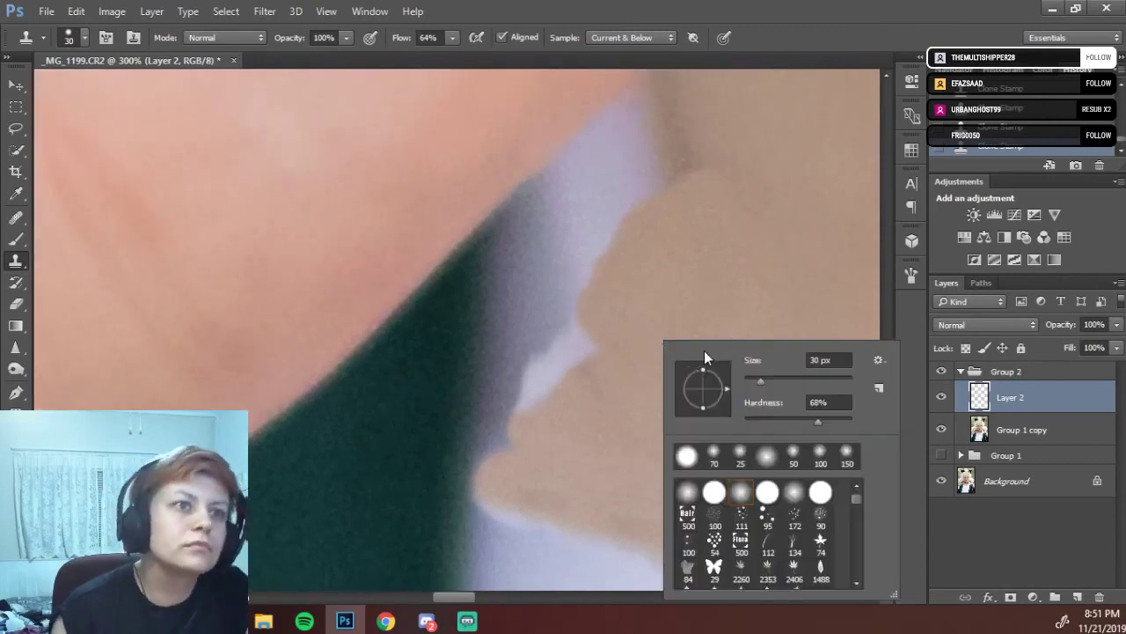
left_click(794, 421)
left_click(608, 334)
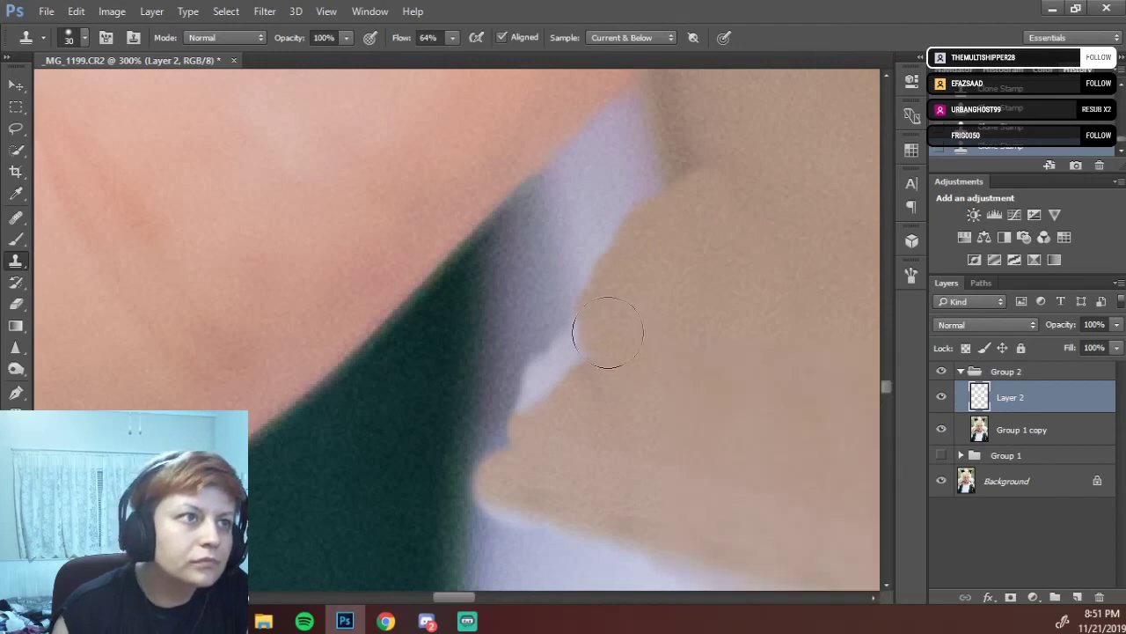
mouse_move(607, 334)
left_mouse_down()
mouse_move(569, 408)
mouse_move(559, 375)
mouse_move(543, 385)
mouse_move(529, 442)
mouse_move(485, 482)
mouse_move(525, 310)
mouse_move(525, 350)
mouse_move(518, 363)
mouse_move(521, 293)
mouse_move(514, 391)
mouse_move(529, 220)
mouse_move(535, 297)
mouse_move(549, 259)
mouse_move(533, 226)
mouse_move(535, 244)
mouse_move(578, 209)
mouse_move(598, 241)
mouse_move(648, 214)
mouse_move(677, 221)
mouse_move(671, 249)
mouse_move(605, 286)
mouse_move(630, 338)
left_mouse_up()
scroll(629, 338, "up", 5)
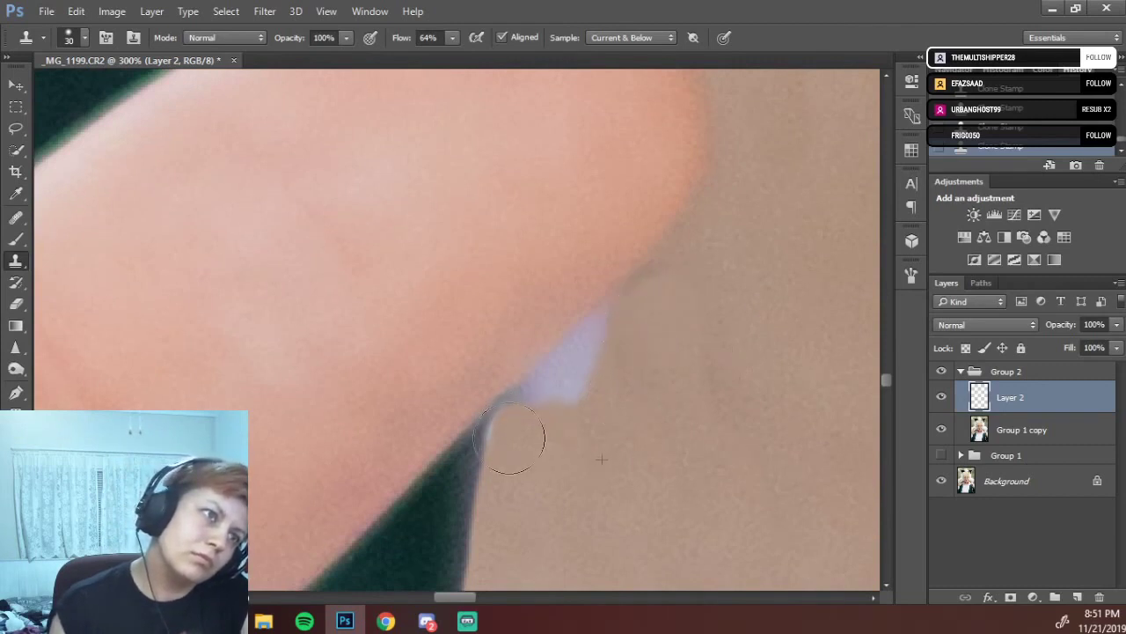
left_click_drag(510, 445, 544, 465)
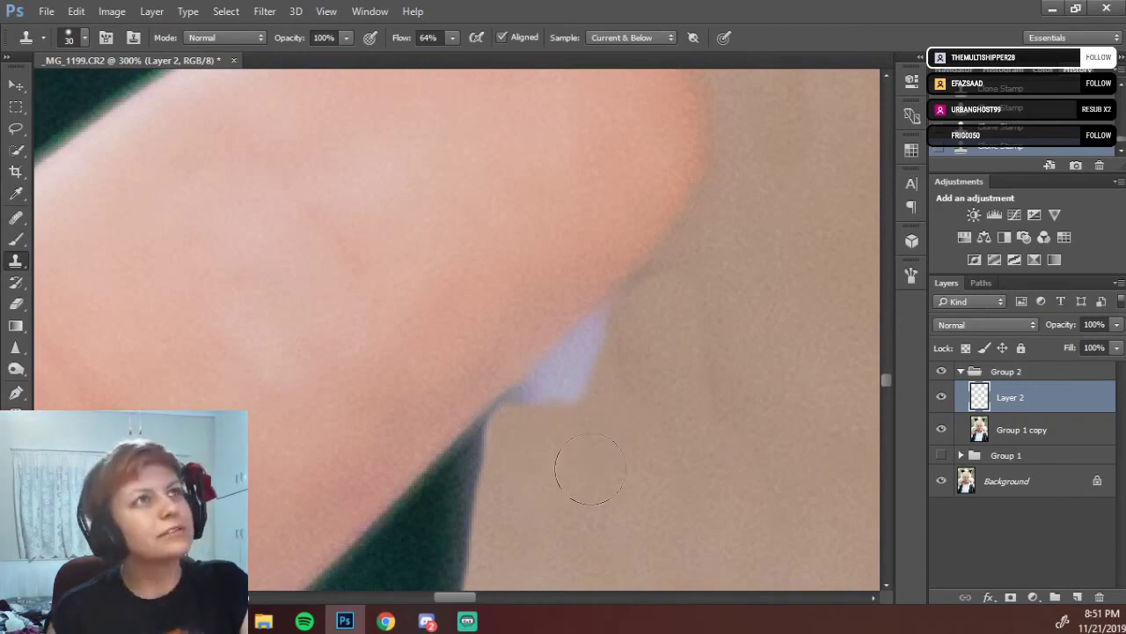
Set the Clone Stamp's hardness to 58% and clone neck skin over the remaining white patch under the thumb.
right_click(601, 420)
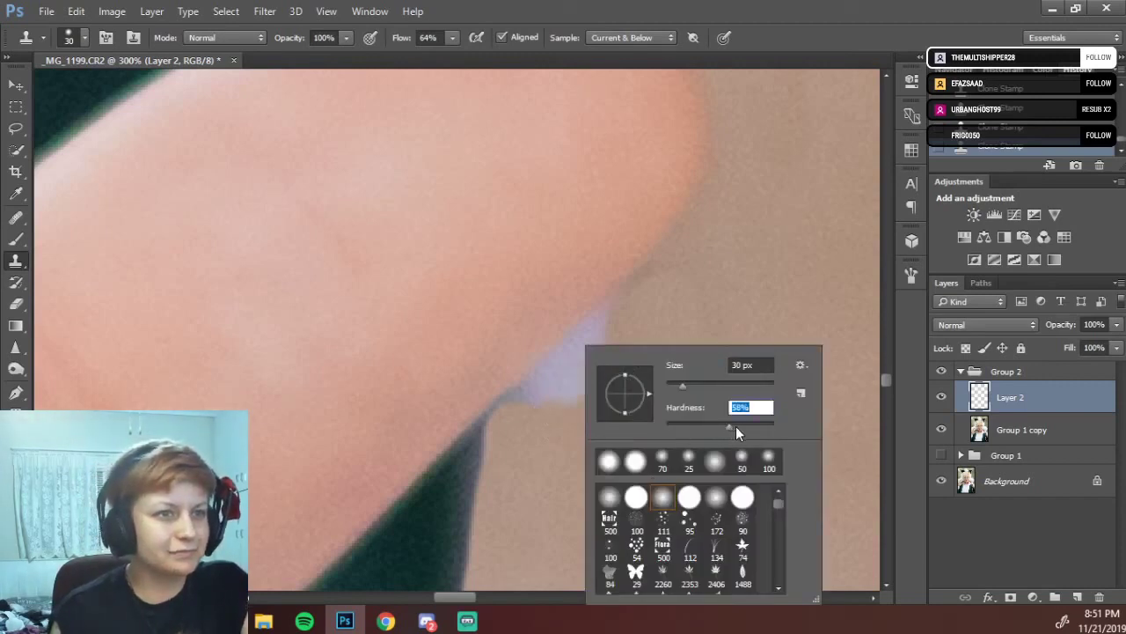
left_click(719, 304)
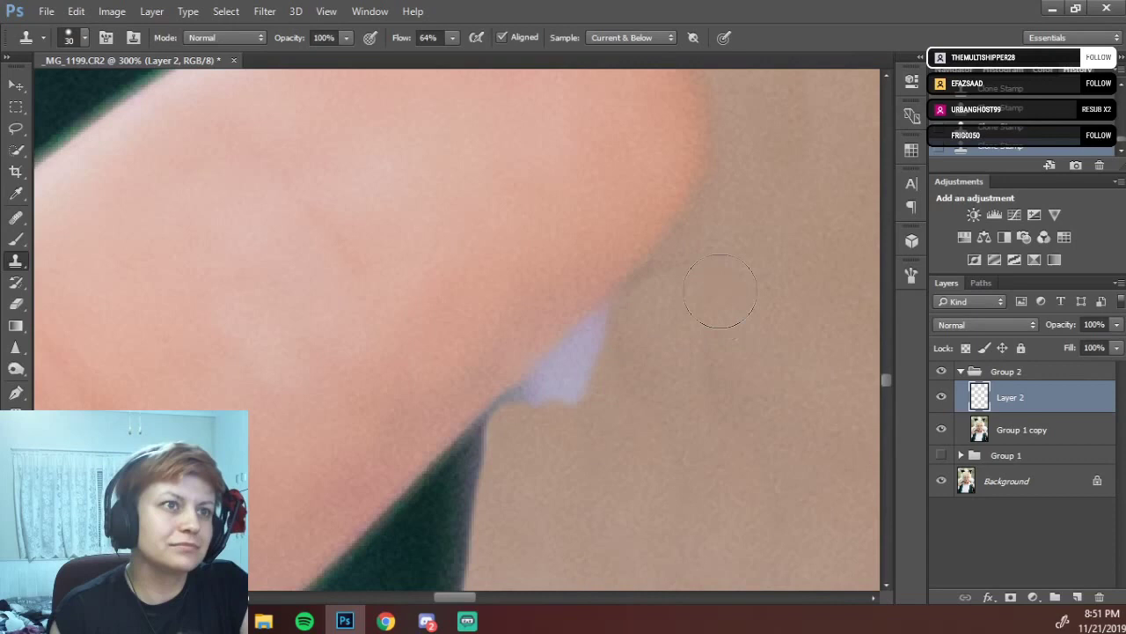
mouse_move(620, 365)
left_mouse_down()
mouse_move(571, 402)
mouse_move(624, 322)
mouse_move(607, 343)
mouse_move(623, 321)
mouse_move(585, 333)
mouse_move(565, 366)
mouse_move(583, 356)
left_mouse_up()
mouse_move(542, 397)
left_mouse_down()
mouse_move(518, 419)
mouse_move(519, 409)
left_mouse_up()
Sample the shadowed neck edge above the thumb and clone it along the boundary between the neck and green background below the thumb.
mouse_move(572, 359)
left_mouse_down()
mouse_move(695, 269)
mouse_move(656, 467)
left_mouse_up()
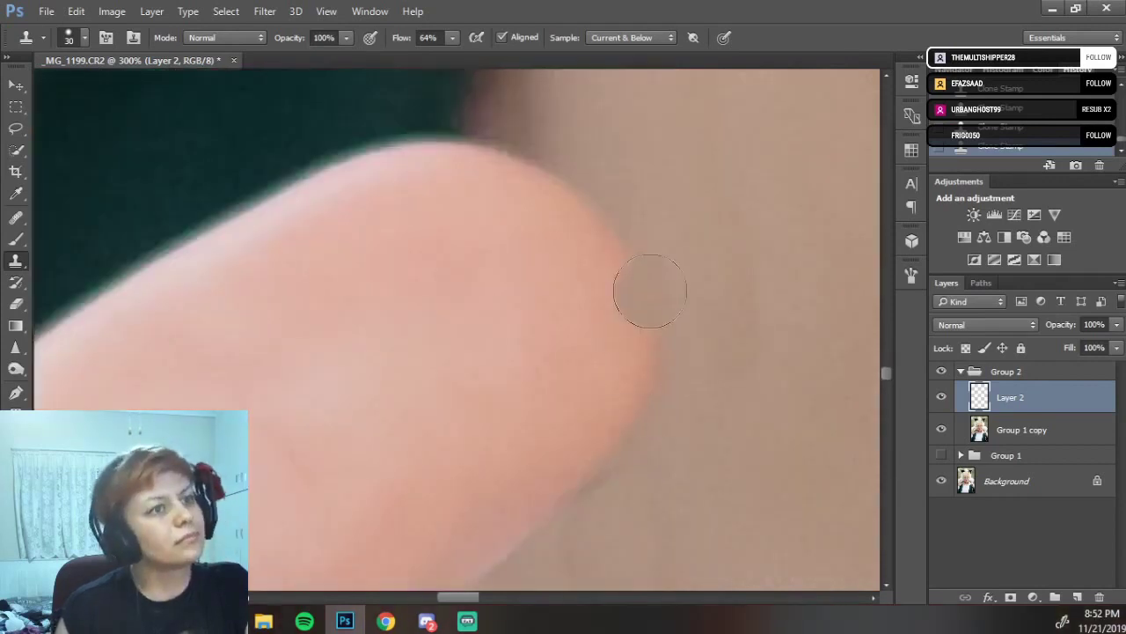
mouse_move(650, 345)
left_mouse_down()
mouse_move(624, 528)
mouse_move(643, 432)
mouse_move(650, 459)
left_mouse_up()
left_click_drag(644, 393, 677, 382)
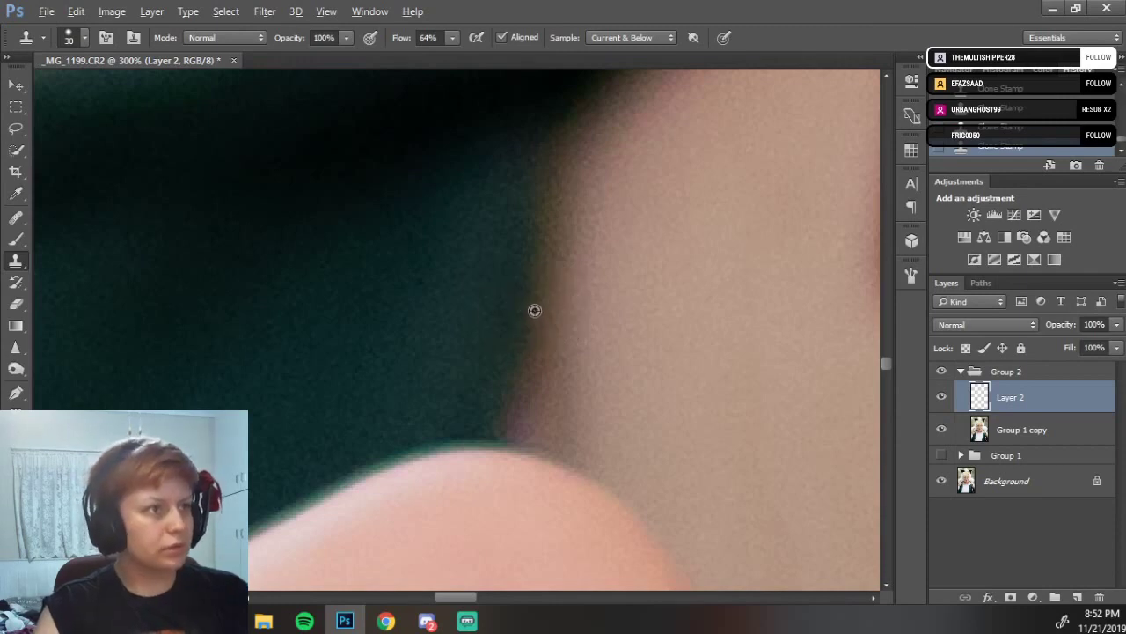
scroll(503, 475, "down", 5)
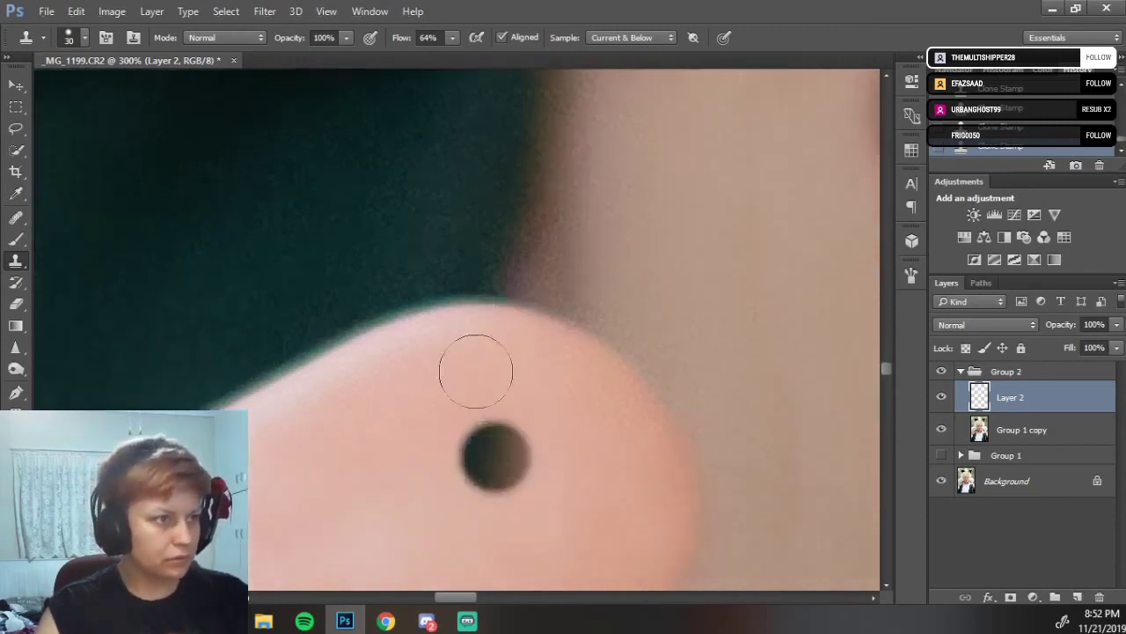
scroll(553, 379, "down", 6)
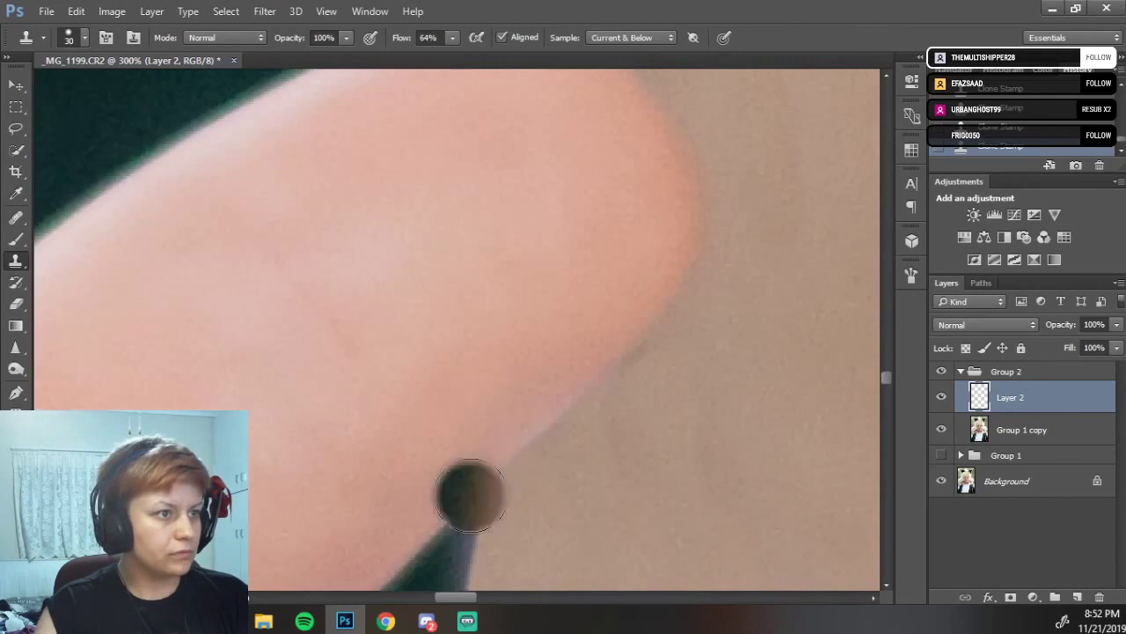
scroll(471, 495, "down", 6)
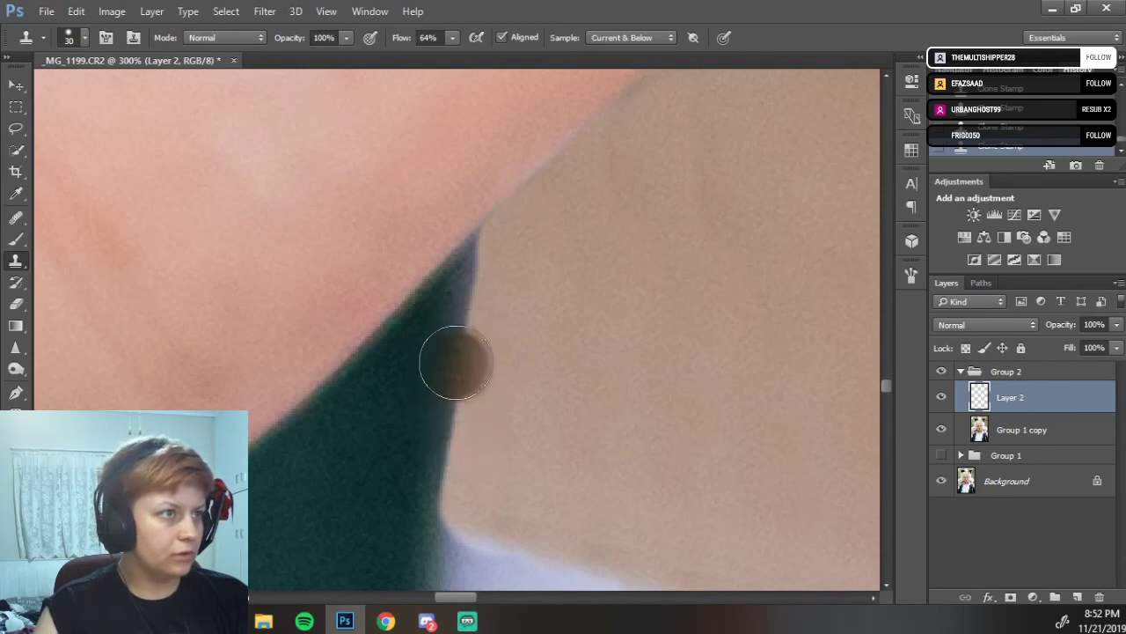
left_click(457, 356)
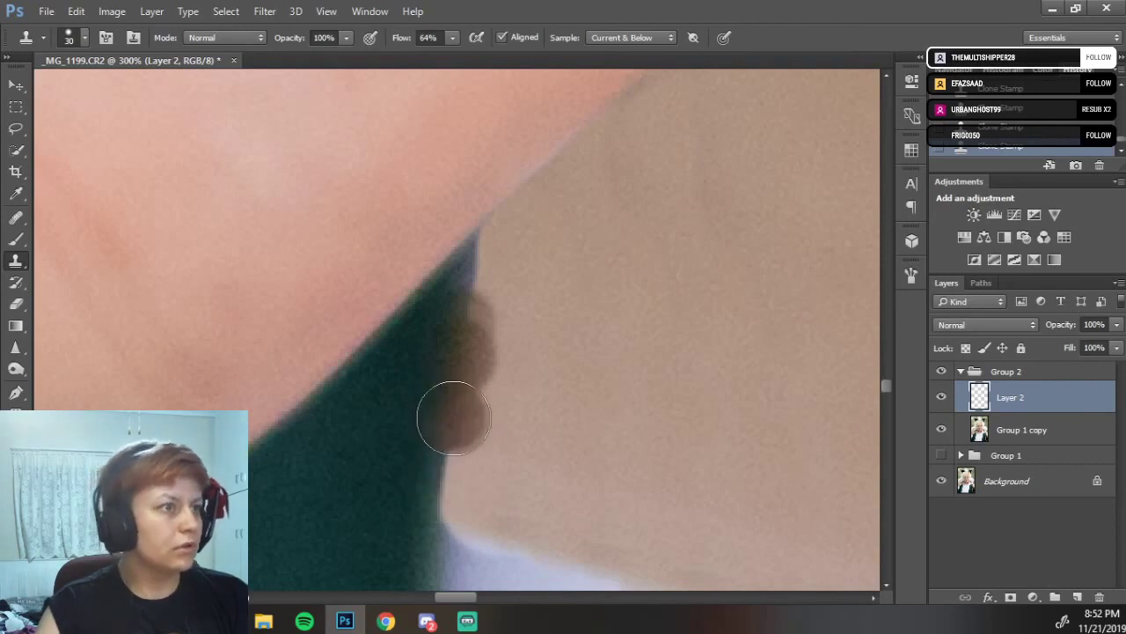
left_click(456, 418)
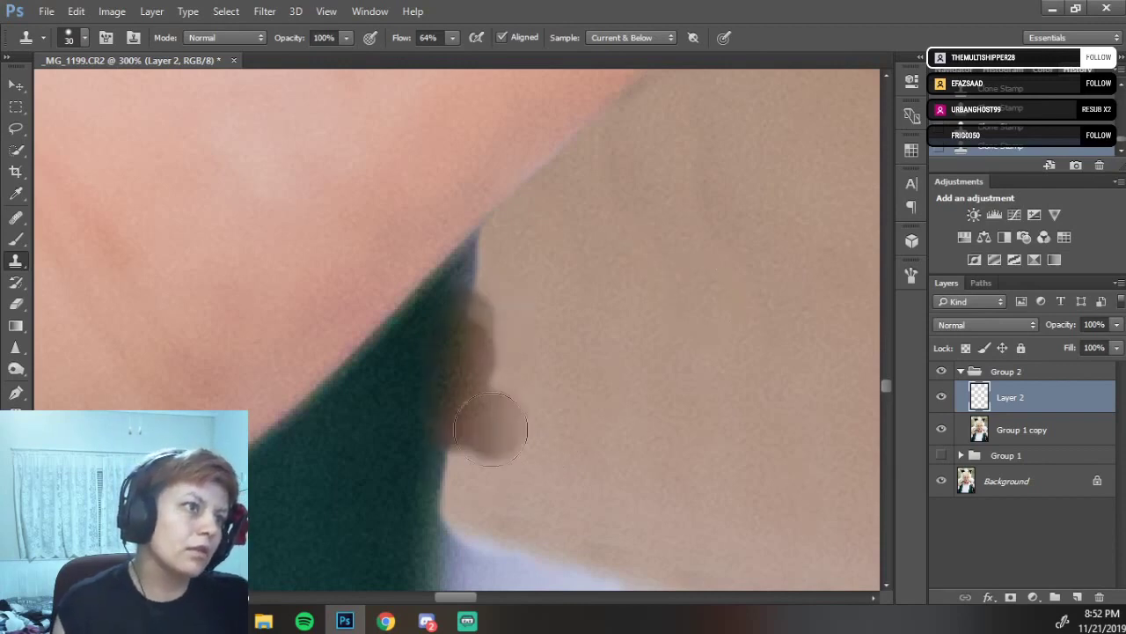
mouse_move(448, 482)
left_mouse_down()
mouse_move(455, 418)
mouse_move(454, 480)
mouse_move(457, 367)
mouse_move(483, 236)
mouse_move(472, 270)
mouse_move(448, 279)
mouse_move(478, 238)
left_mouse_up()
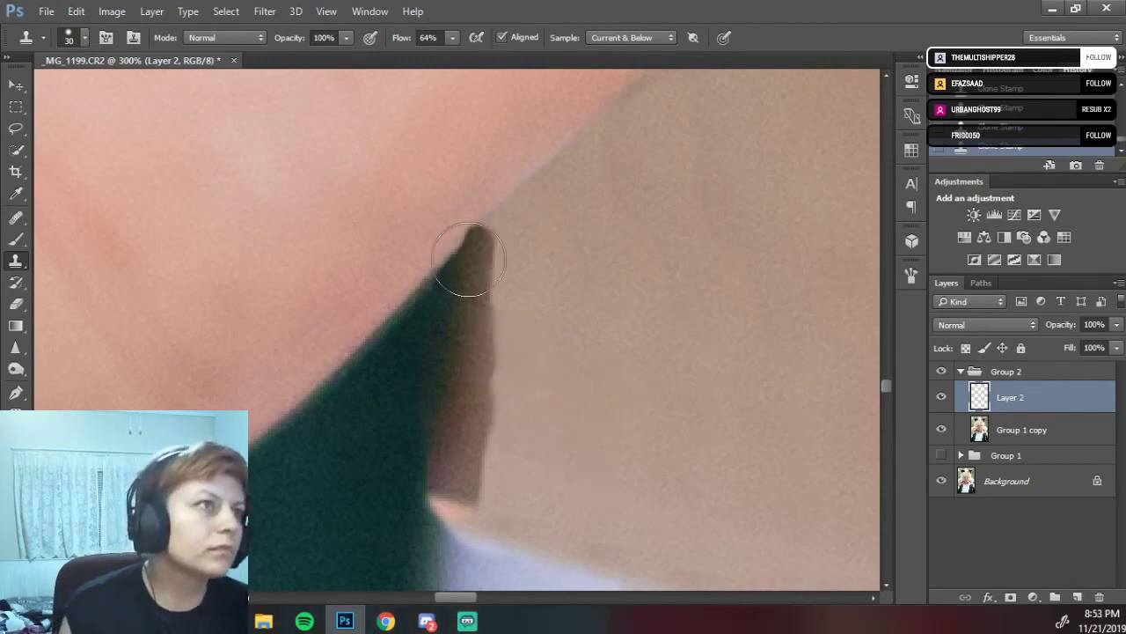
left_click_drag(468, 260, 484, 215)
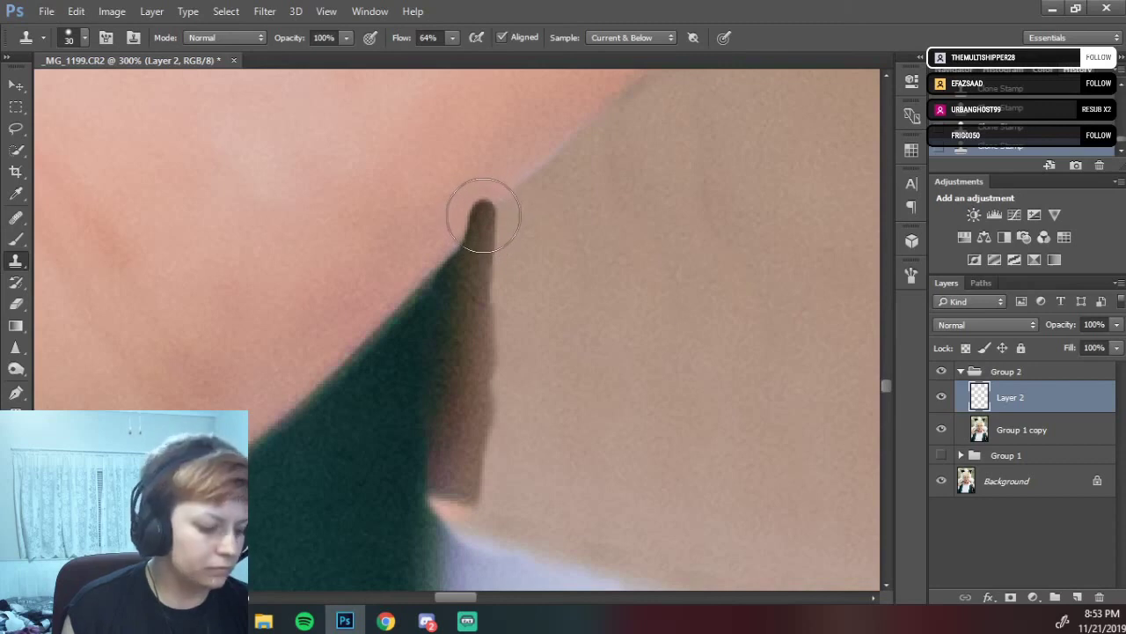
Erase the cloned shadow overlapping the thumb, using a size 10 Eraser at 48% opacity.
key("e")
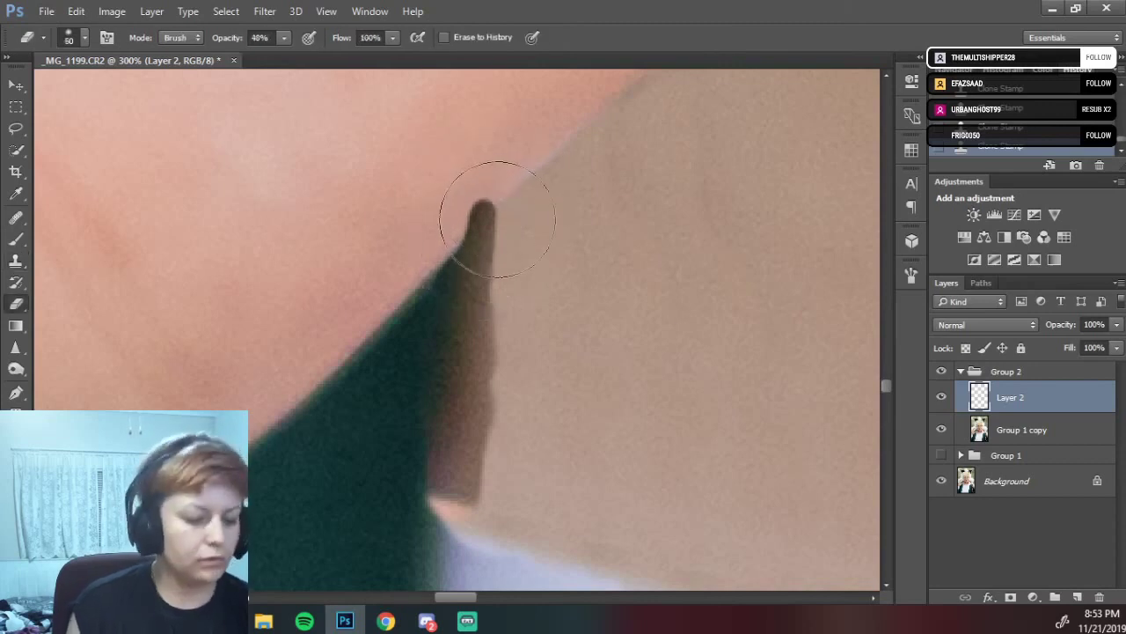
key("bracketleft")
key("bracketleft")
key("bracketleft")
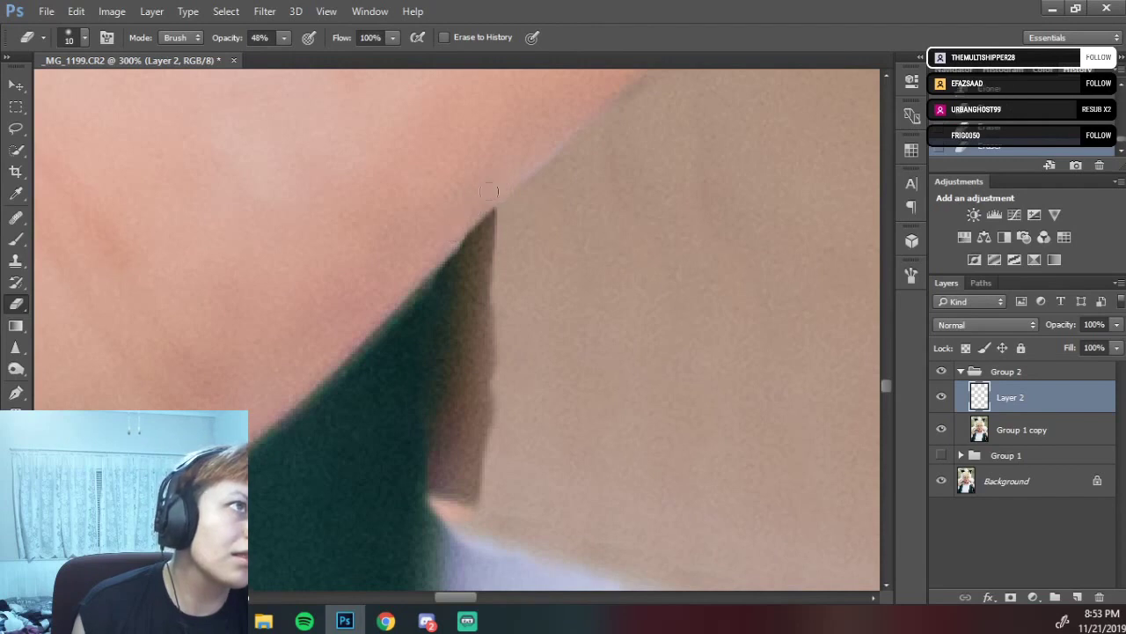
Set the Clone Stamp to size 10 and clone shirt fabric over the light rim at the collar corner beside the green background.
left_click_drag(564, 368, 594, 255)
left_click_drag(611, 212, 601, 258)
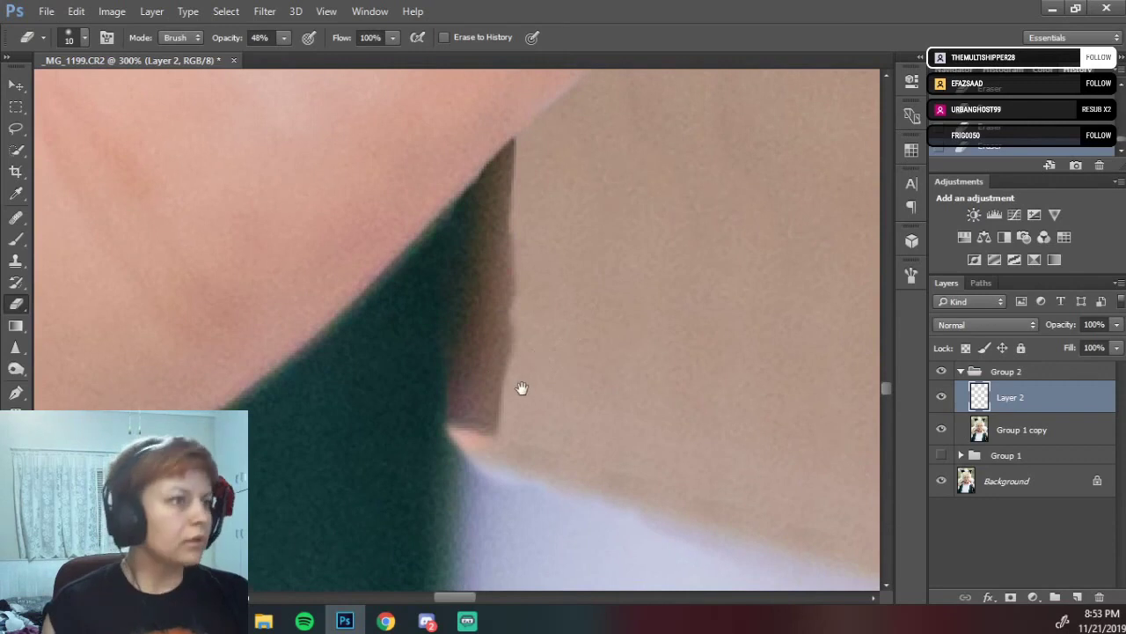
left_click_drag(515, 387, 536, 221)
left_click_drag(556, 370, 501, 244)
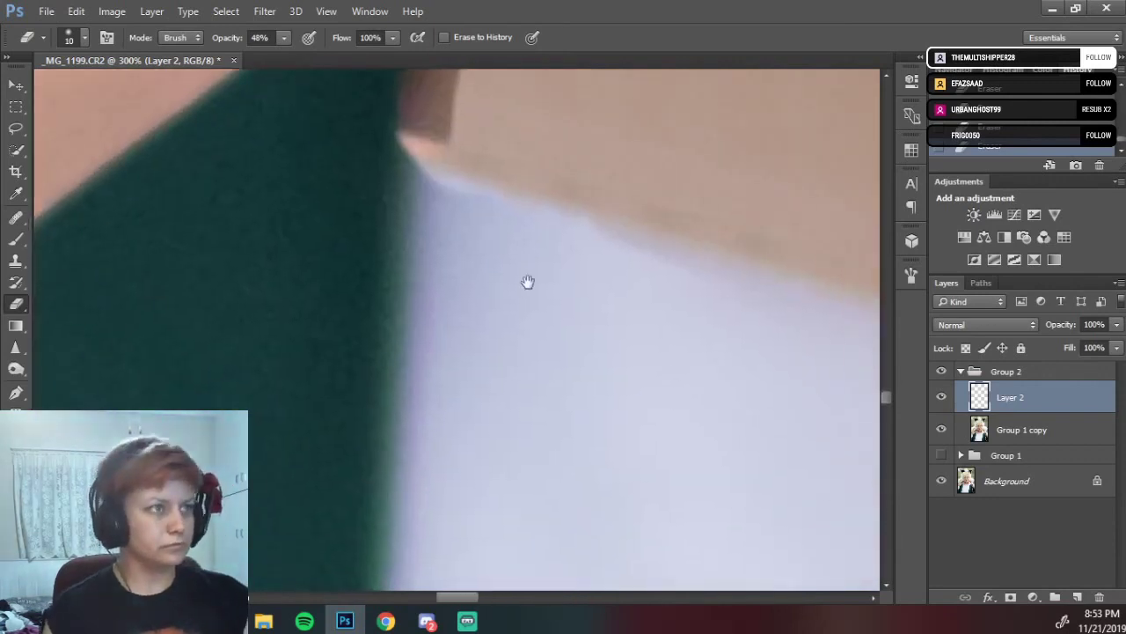
left_click_drag(528, 281, 567, 331)
key("b")
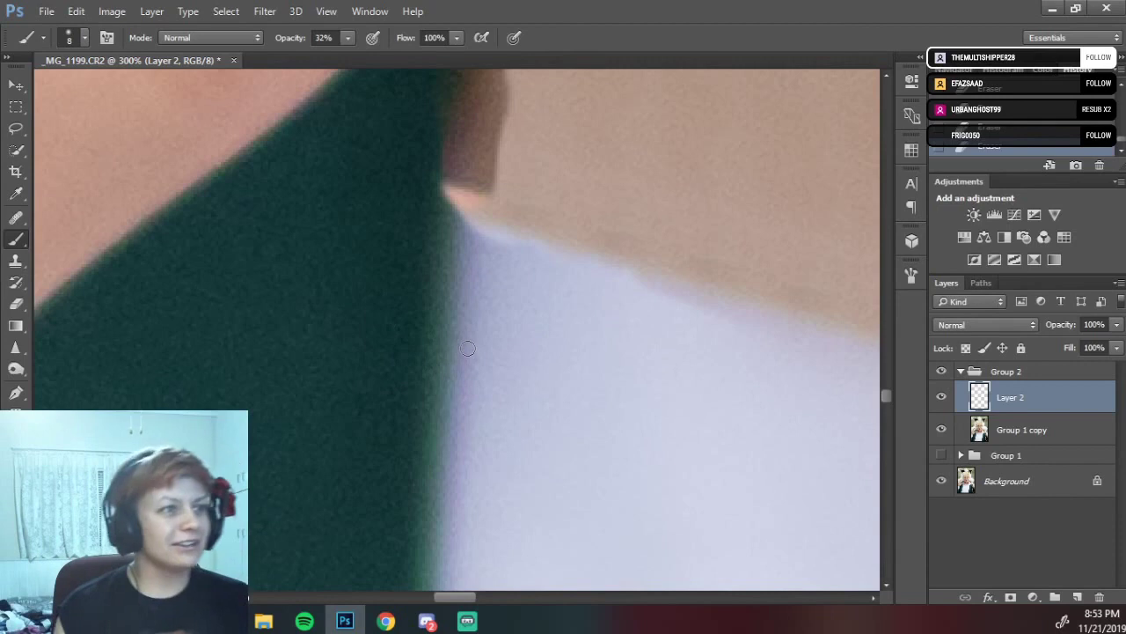
left_click_drag(498, 310, 538, 430)
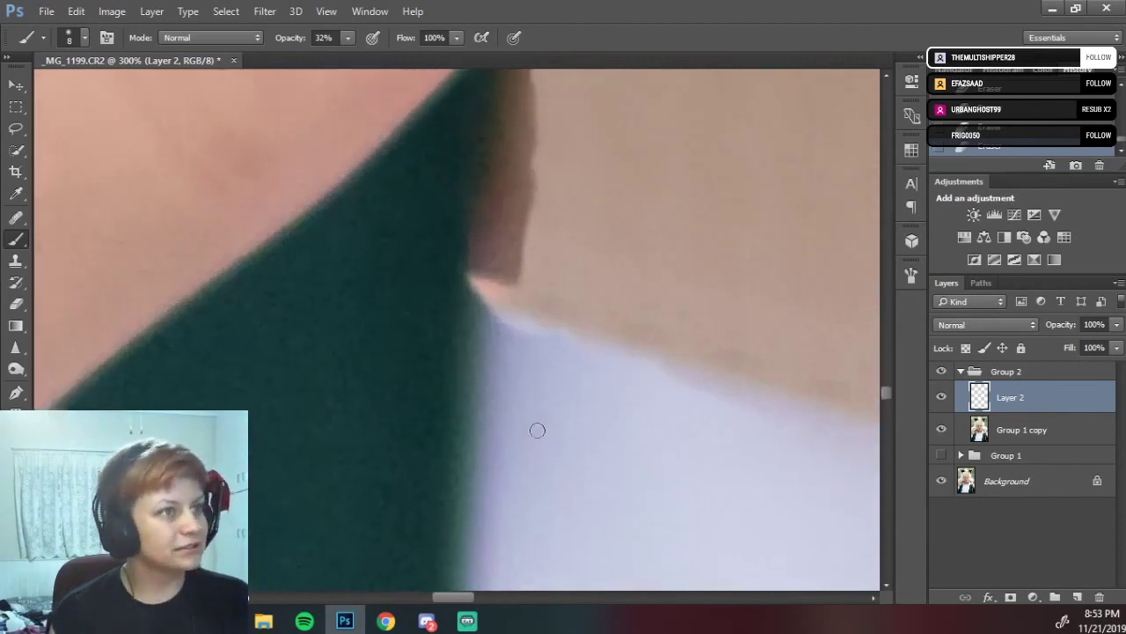
key("s")
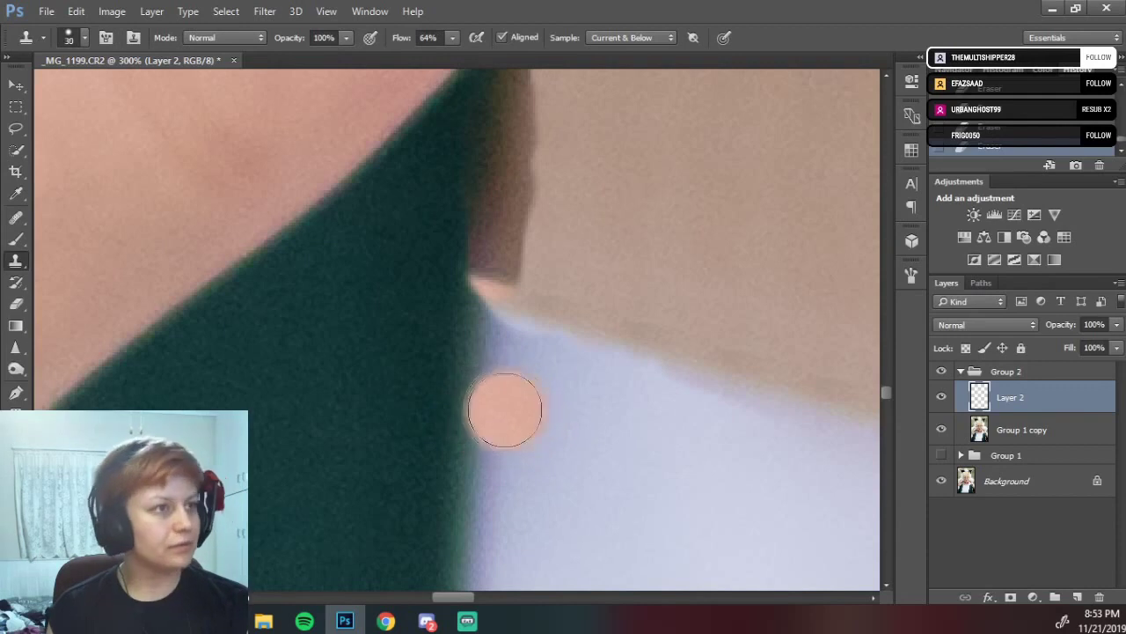
key("bracketleft")
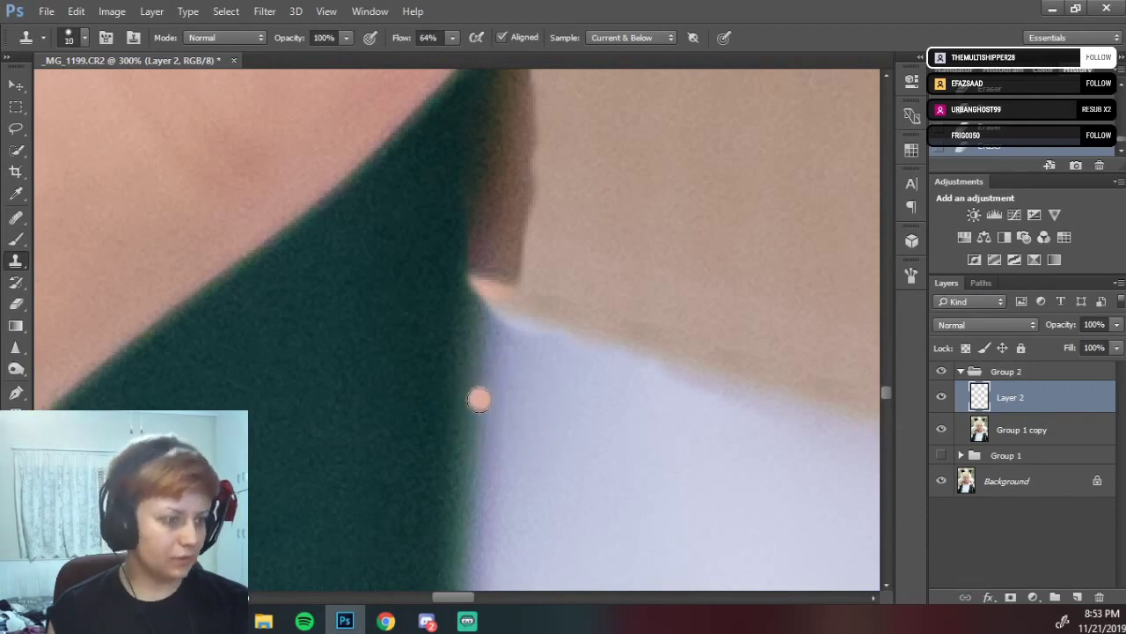
left_click(474, 419, "alt")
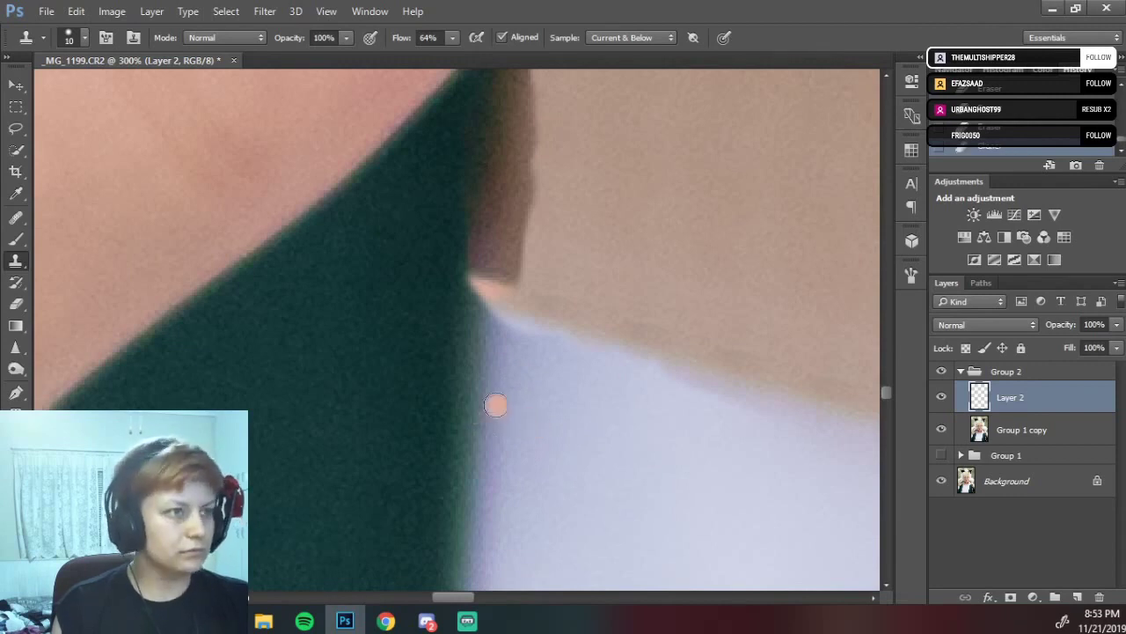
key("alt")
left_click(475, 415, "alt")
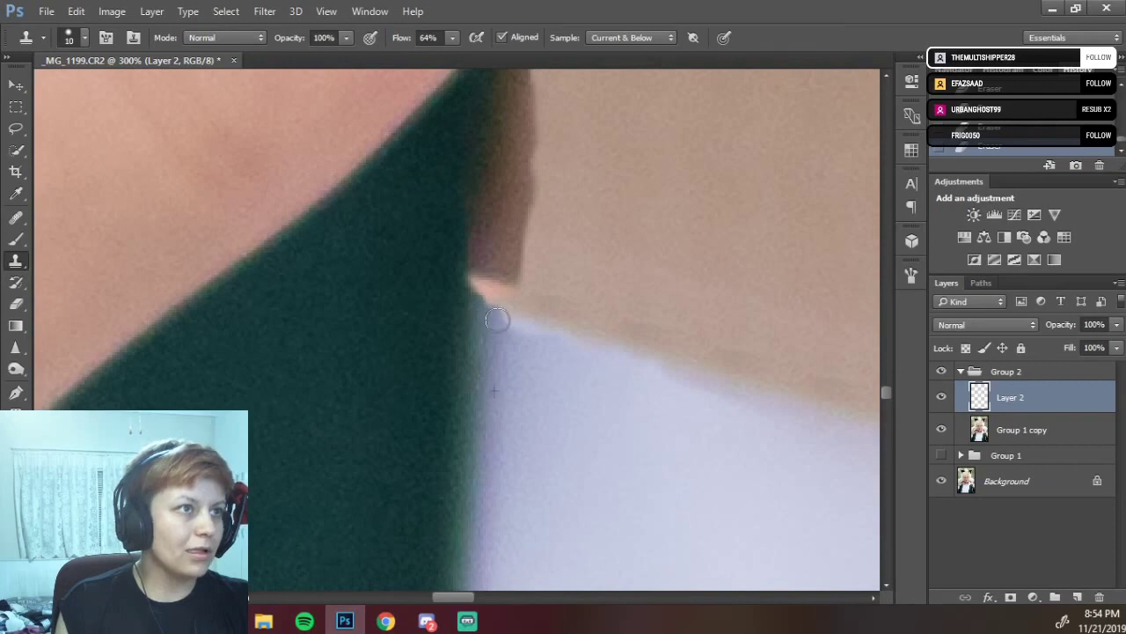
mouse_move(513, 329)
left_mouse_down()
mouse_move(553, 337)
mouse_move(514, 334)
left_mouse_up()
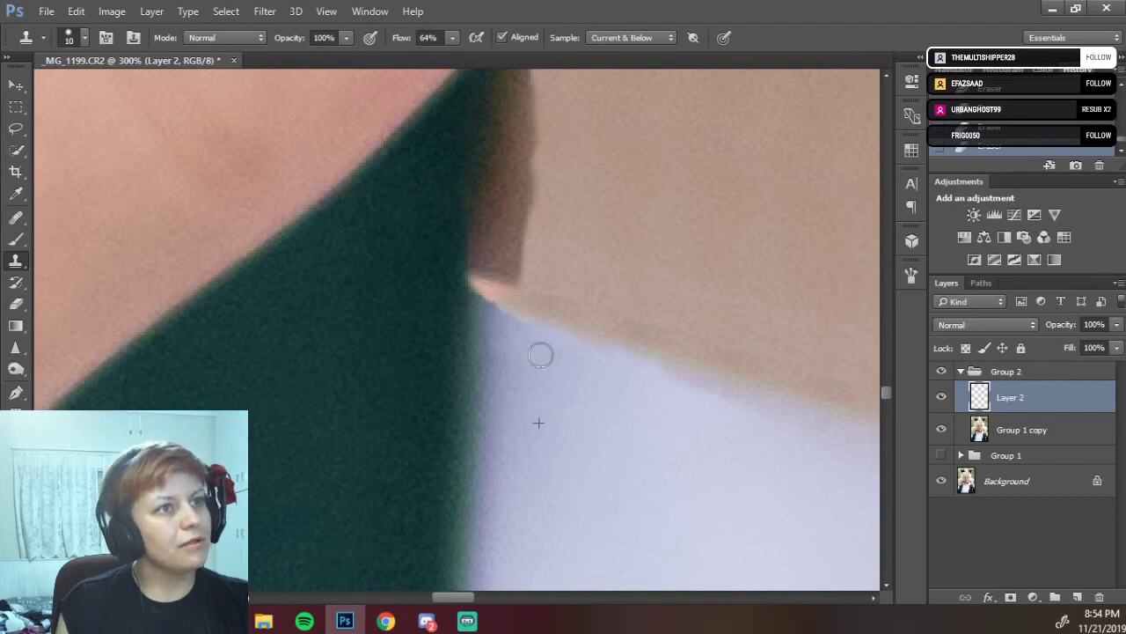
Clone shirt fabric along the uneven neckline edge farther from the corner, and check the rest of the neckline.
mouse_move(543, 337)
left_mouse_down()
mouse_move(395, 322)
mouse_move(516, 340)
mouse_move(452, 284)
left_mouse_up()
mouse_move(515, 343)
left_mouse_down()
mouse_move(529, 315)
mouse_move(476, 302)
mouse_move(500, 339)
left_mouse_up()
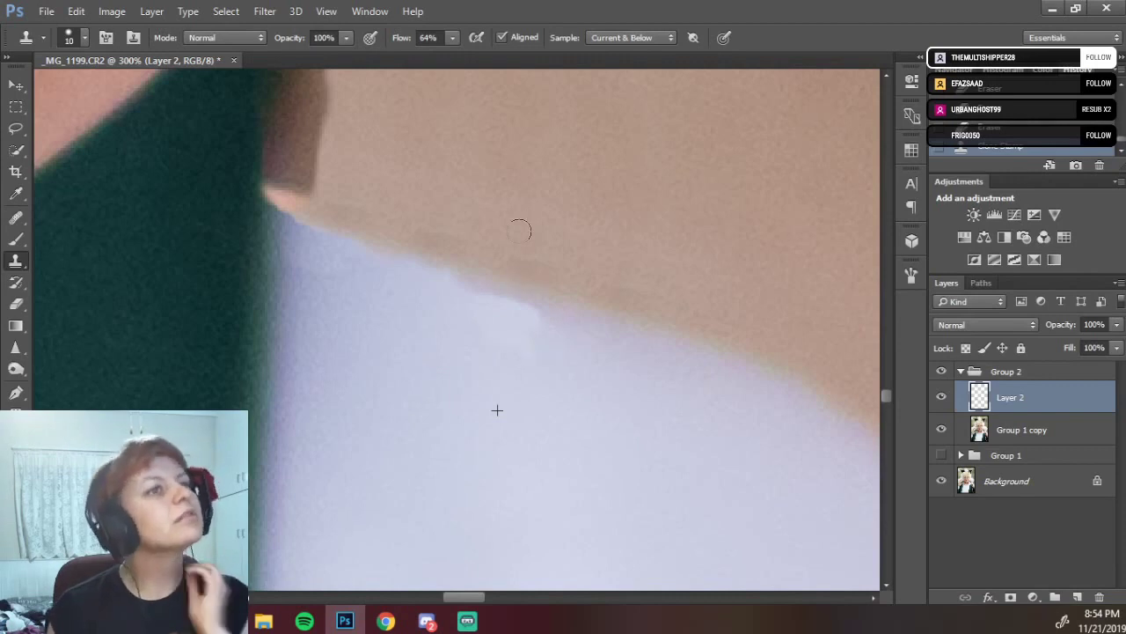
left_click_drag(664, 304, 249, 228)
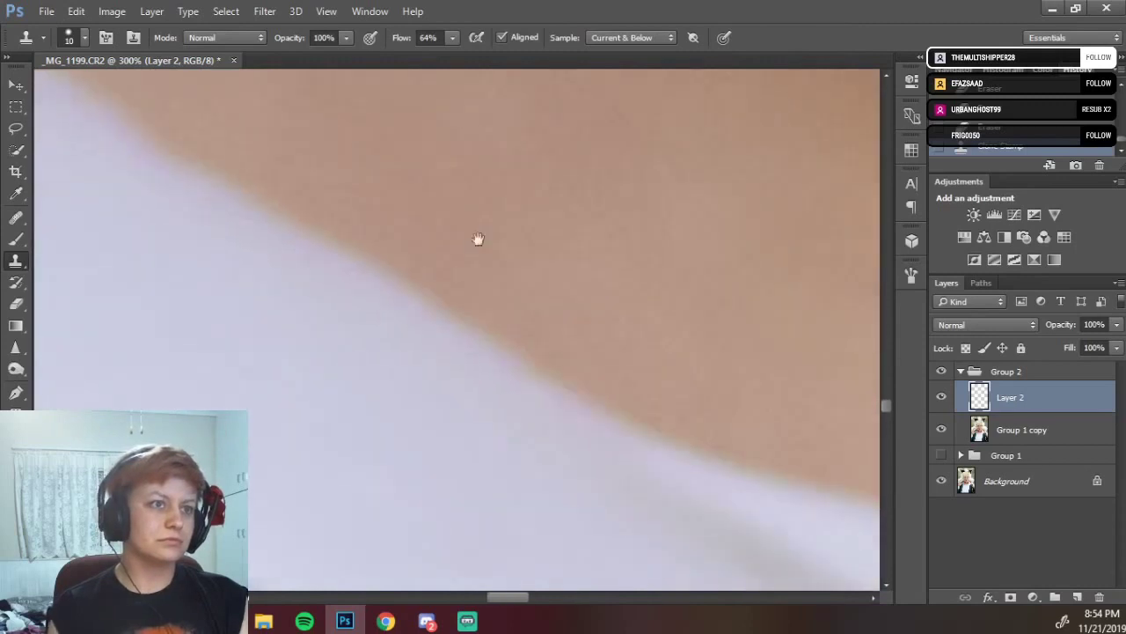
left_click_drag(478, 238, 261, 161)
Switch to the Healing Brush and enlarge it to size 25 for the shadowed neck edge below the thumb.
left_click_drag(291, 259, 543, 307)
left_click_drag(450, 220, 695, 380)
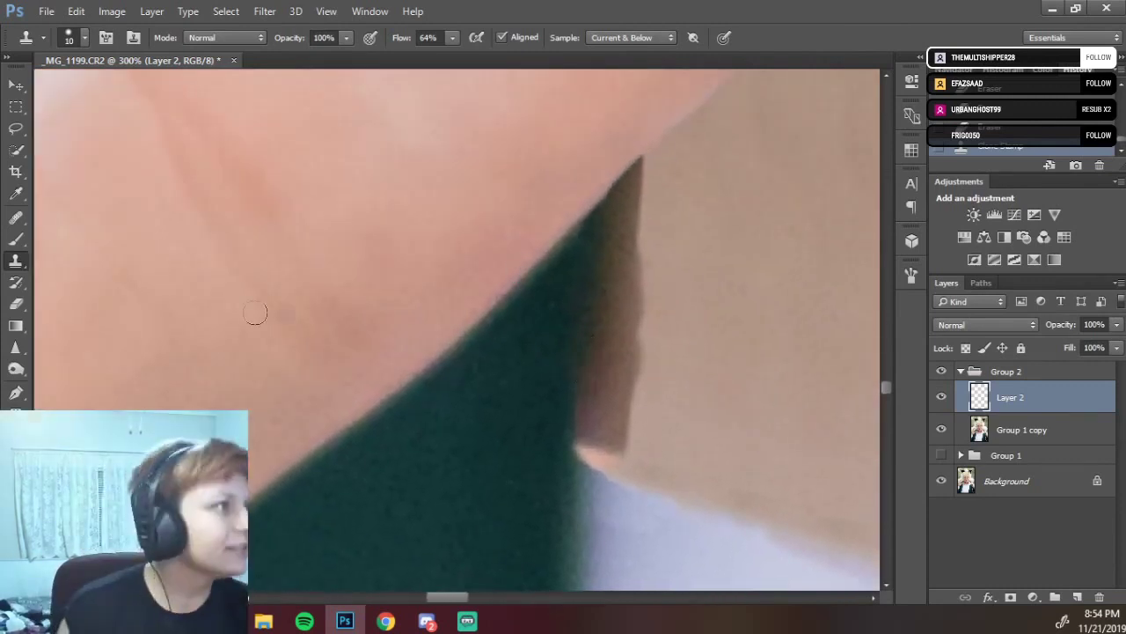
left_click(15, 224)
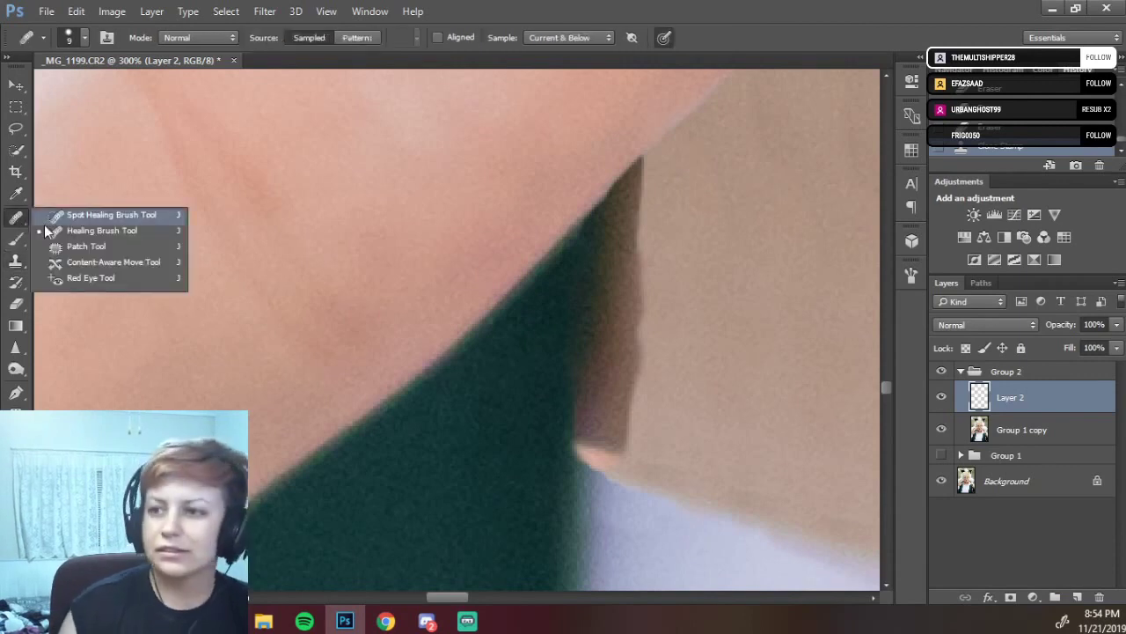
left_click(44, 226)
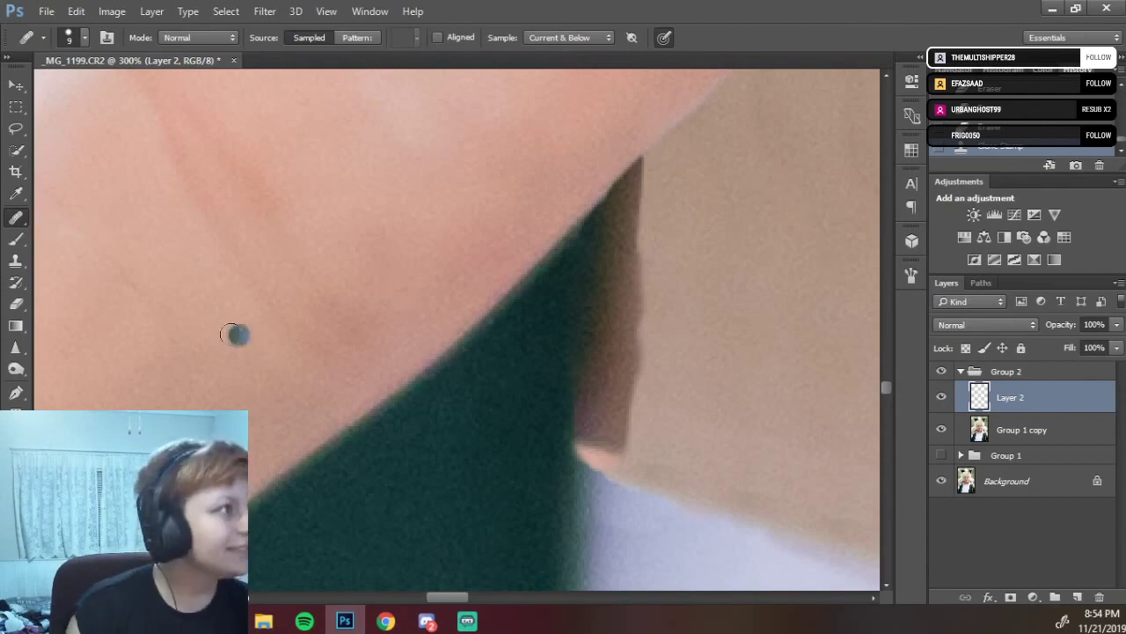
right_click(15, 220)
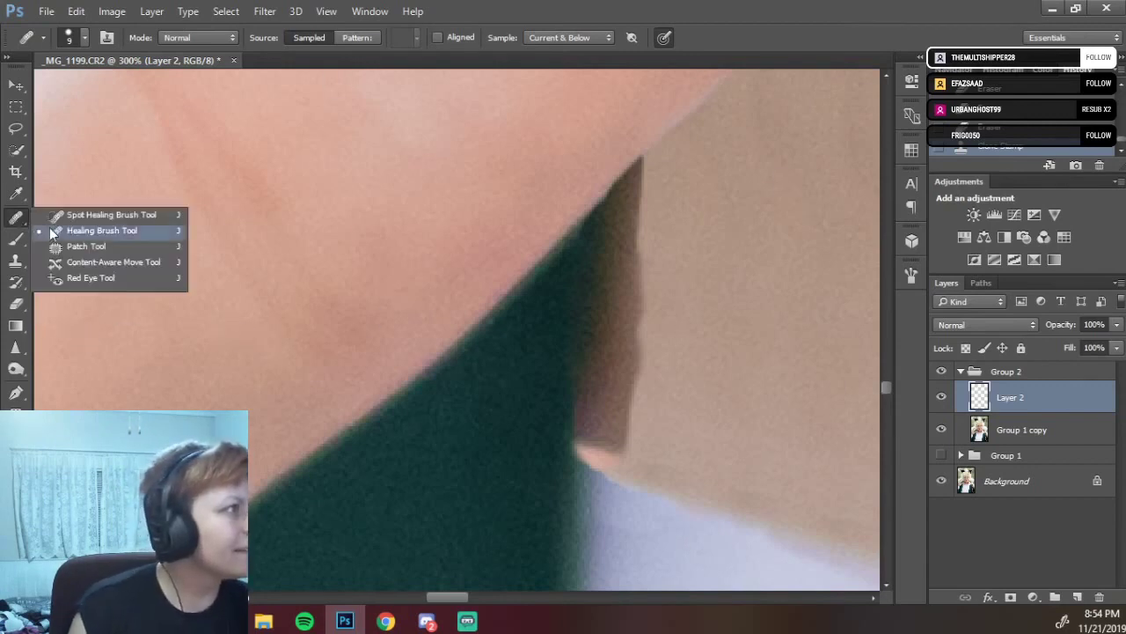
left_click(96, 233)
key("]")
key("]")
key("]")
key("]")
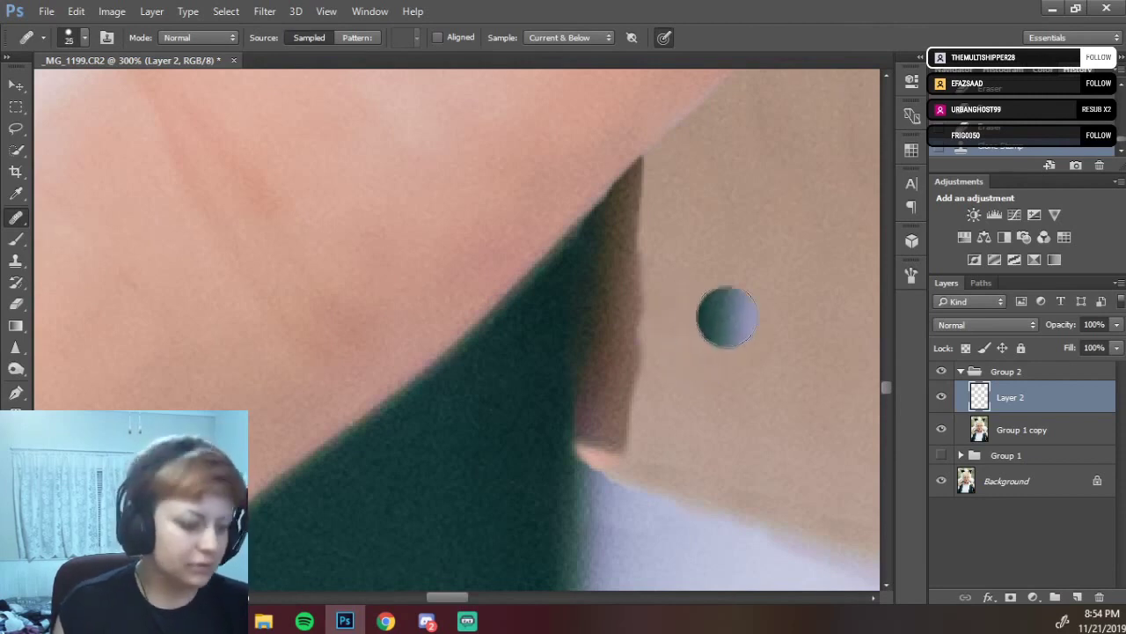
Try to heal the hard edge of the brown shadow strip with sampled neck skin.
key("alt")
left_click(713, 329, "alt")
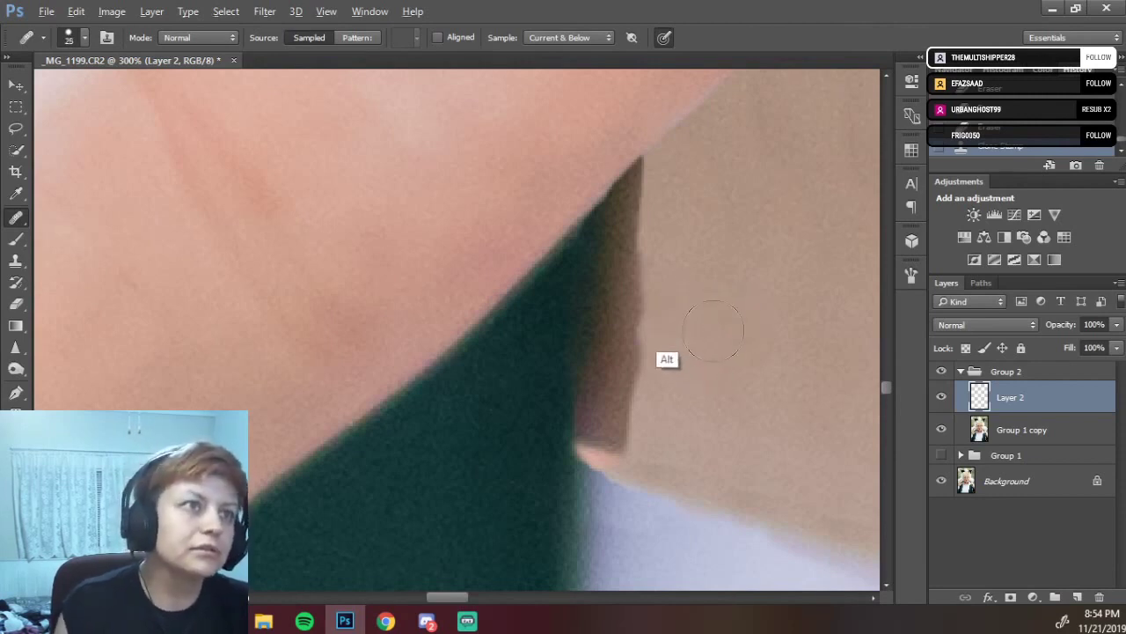
left_click_drag(665, 357, 654, 297)
left_click(655, 335)
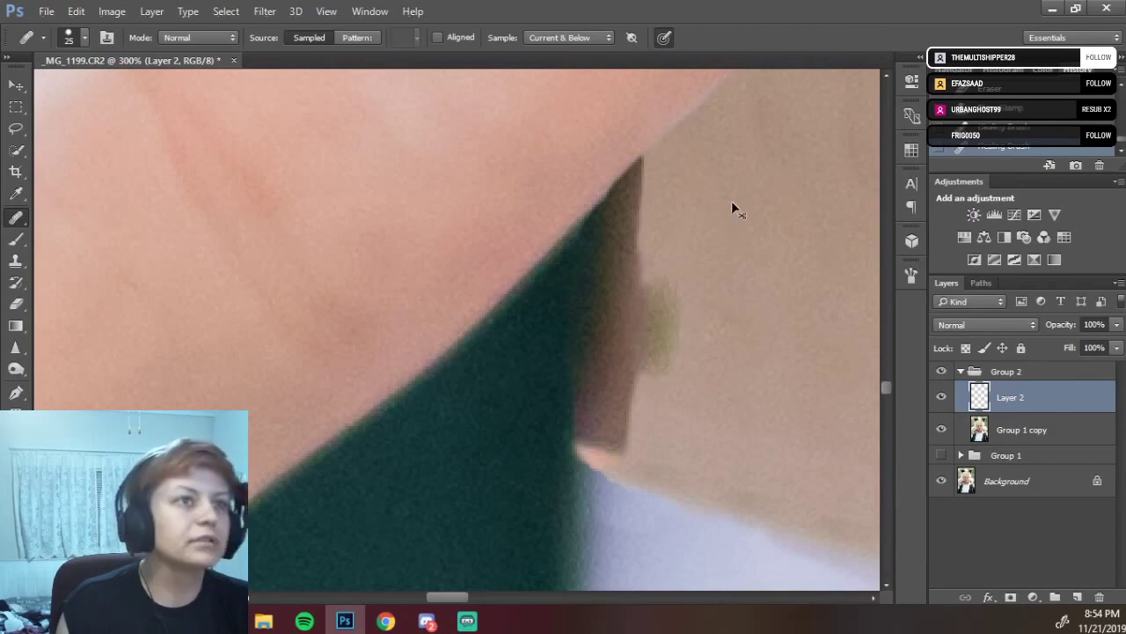
Sample clean neck skin again and heal small spots on the neck beside the shadow strip.
key("alt")
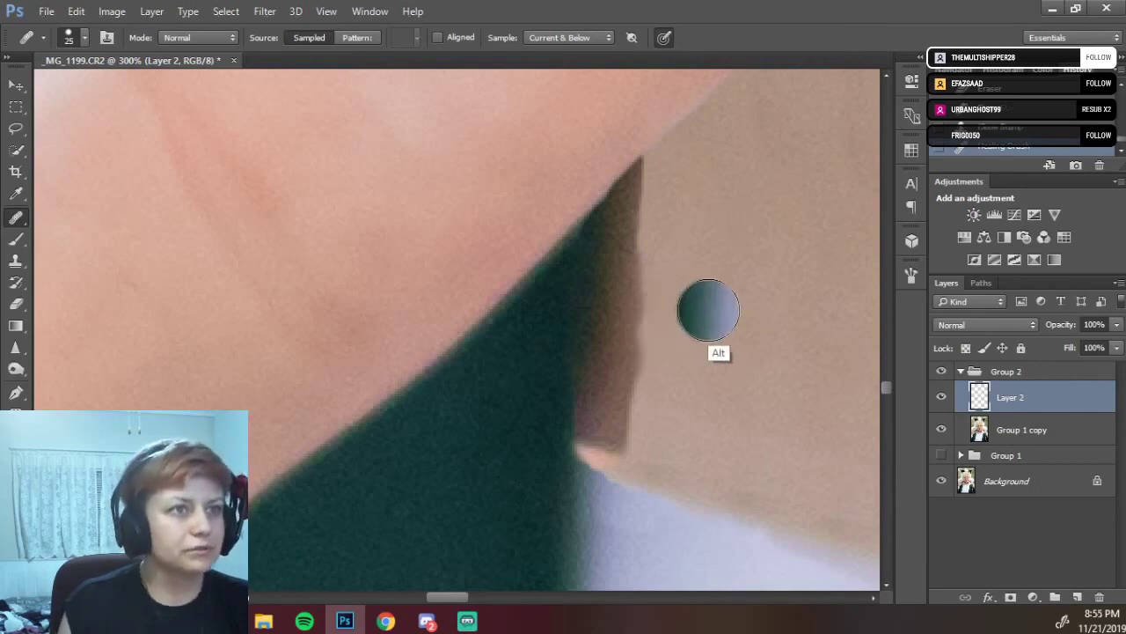
left_click(717, 312, "alt")
left_click(716, 310)
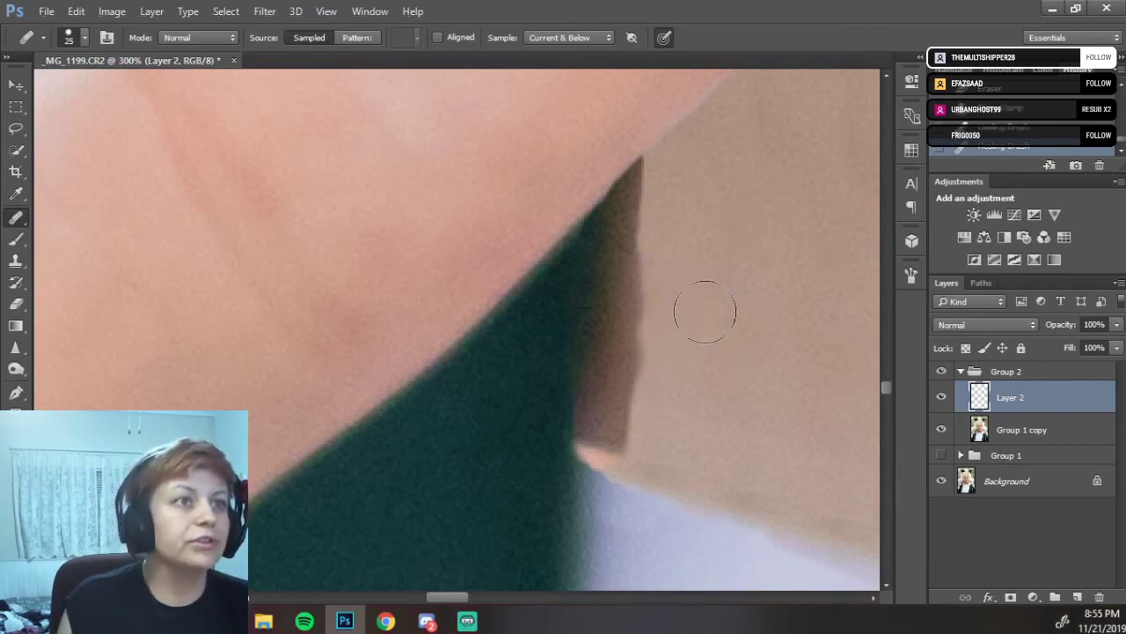
left_click(708, 314, "alt")
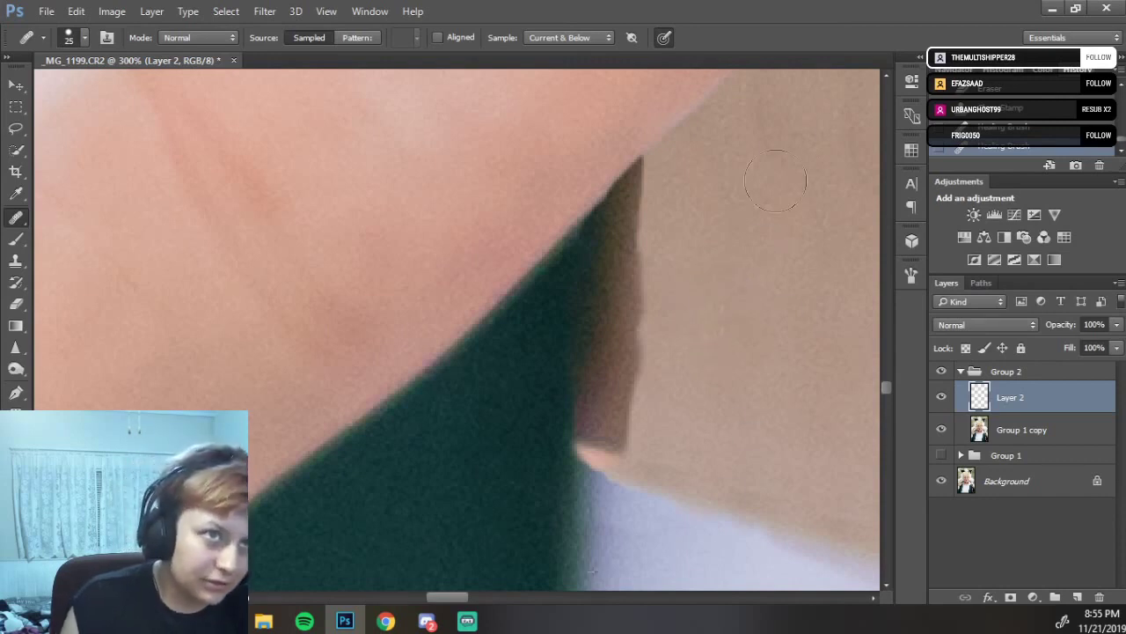
left_click(784, 151)
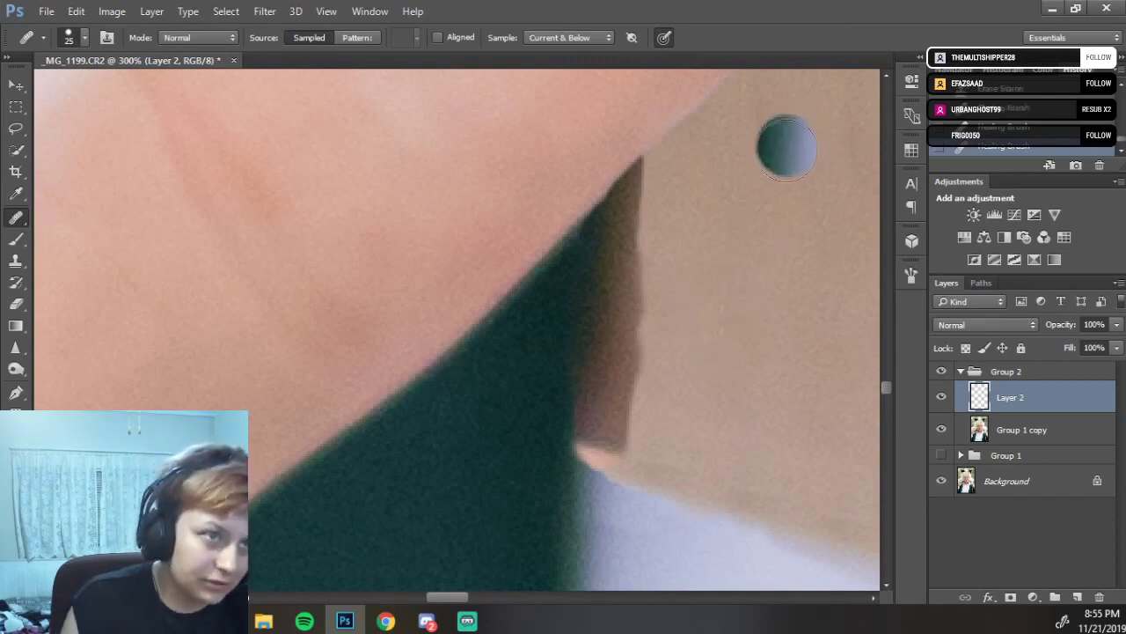
left_click(764, 217)
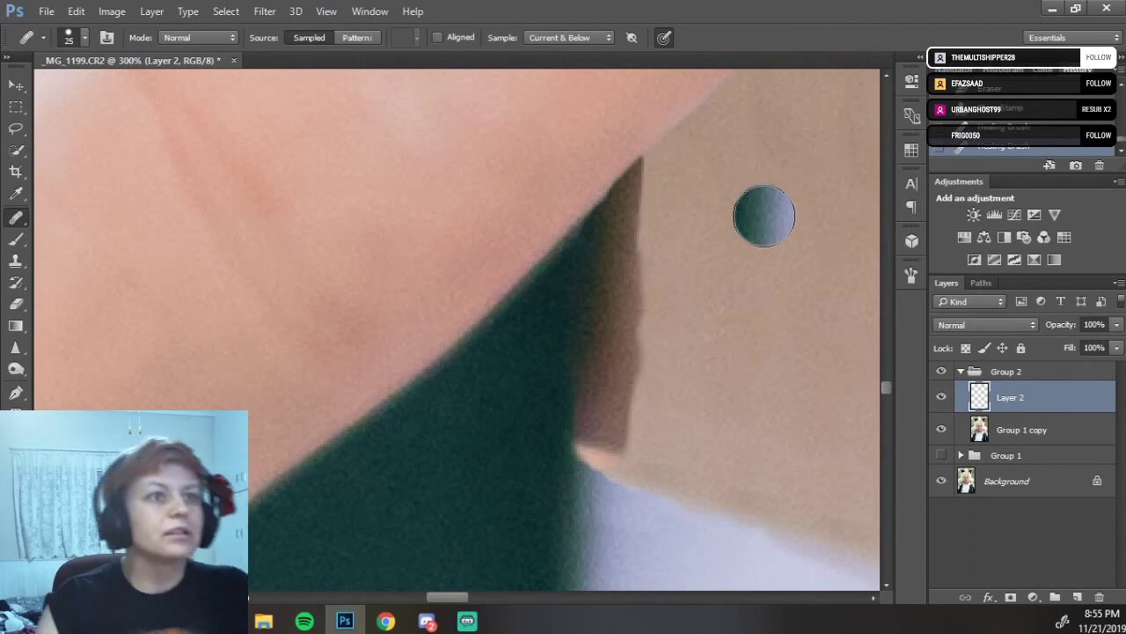
left_click(702, 288)
left_click(722, 322)
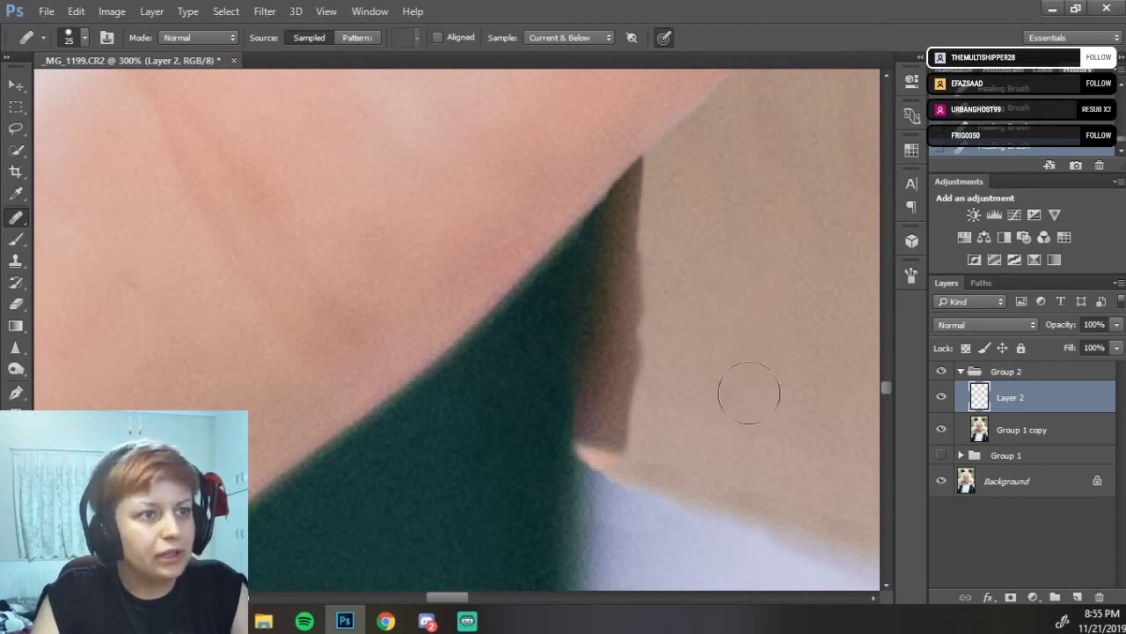
Heal along the shadow strip's hard edge from below the thumb to the collar corner, blending it into the neck skin.
mouse_move(711, 290)
left_mouse_down()
mouse_move(663, 326)
mouse_move(656, 348)
mouse_move(683, 357)
mouse_move(671, 299)
mouse_move(650, 352)
mouse_move(656, 285)
mouse_move(641, 331)
mouse_move(634, 310)
mouse_move(646, 241)
mouse_move(665, 260)
left_mouse_up()
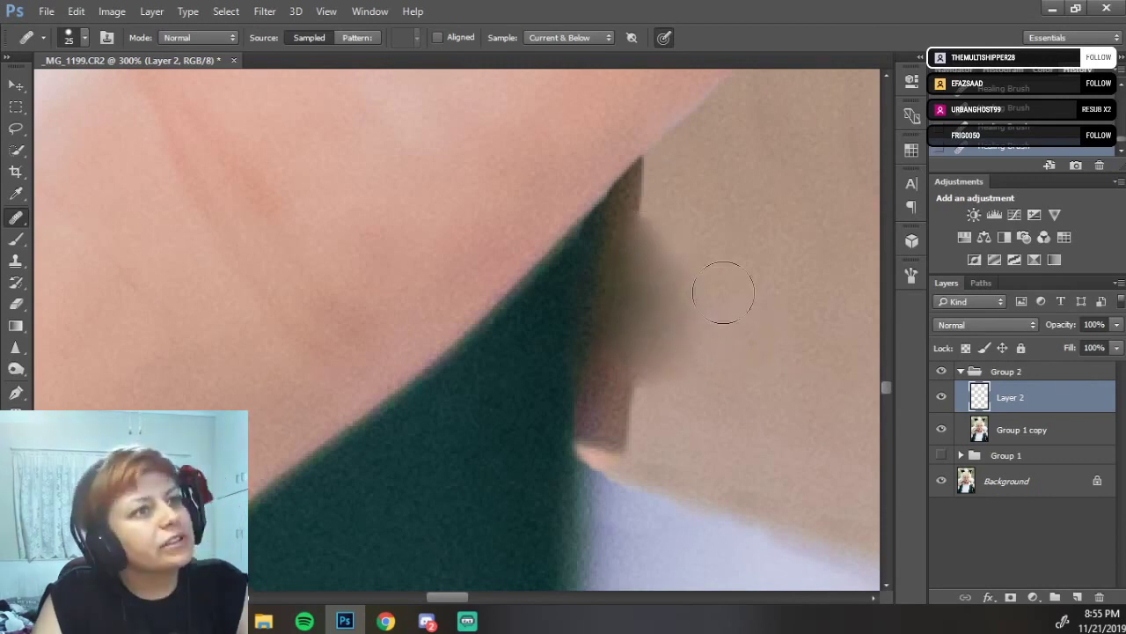
mouse_move(709, 297)
left_mouse_down()
mouse_move(672, 327)
mouse_move(652, 431)
mouse_move(627, 334)
mouse_move(647, 224)
mouse_move(672, 213)
left_mouse_up()
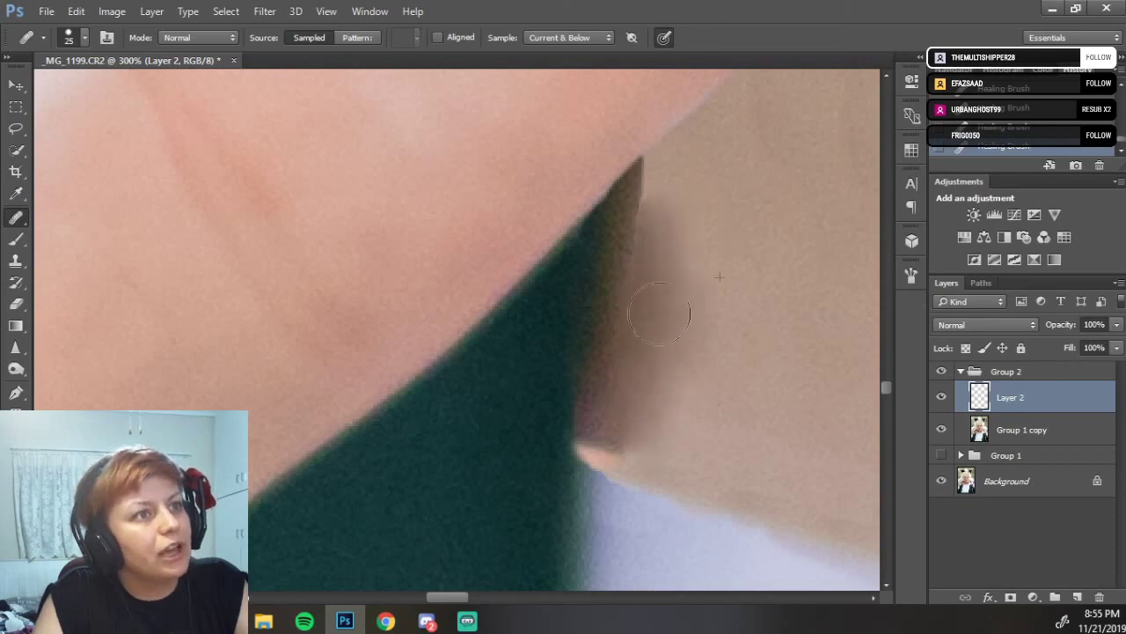
mouse_move(650, 441)
left_mouse_down()
mouse_move(614, 434)
mouse_move(626, 374)
left_mouse_up()
left_click(633, 410)
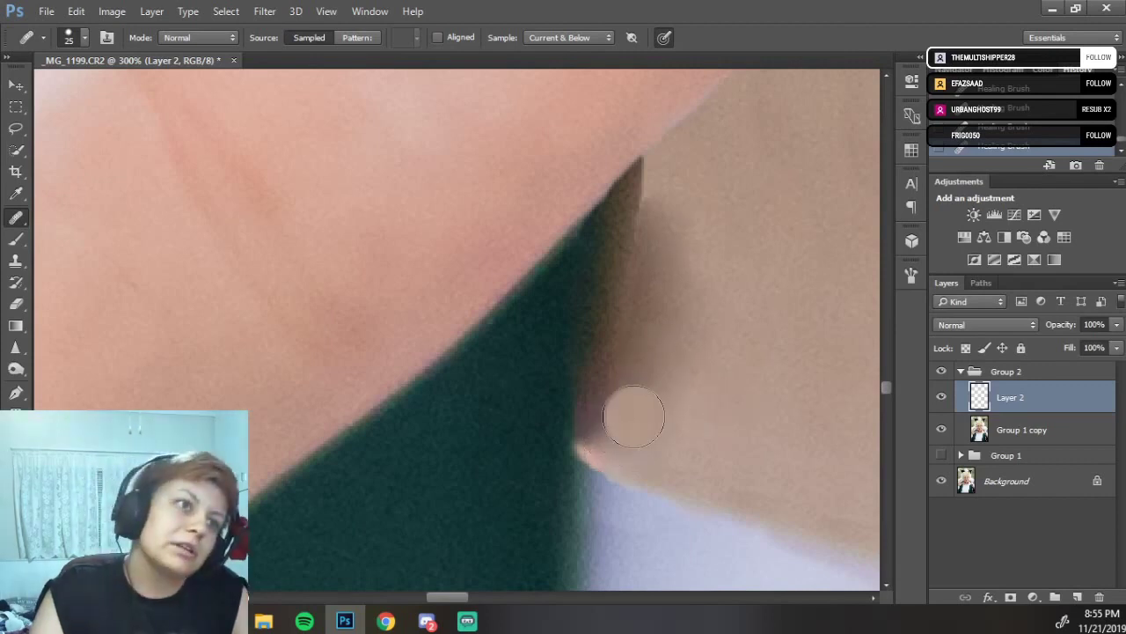
mouse_move(625, 345)
left_mouse_down()
mouse_move(660, 378)
mouse_move(641, 408)
mouse_move(622, 387)
mouse_move(616, 425)
mouse_move(604, 415)
mouse_move(611, 432)
mouse_move(599, 428)
mouse_move(611, 436)
left_mouse_up()
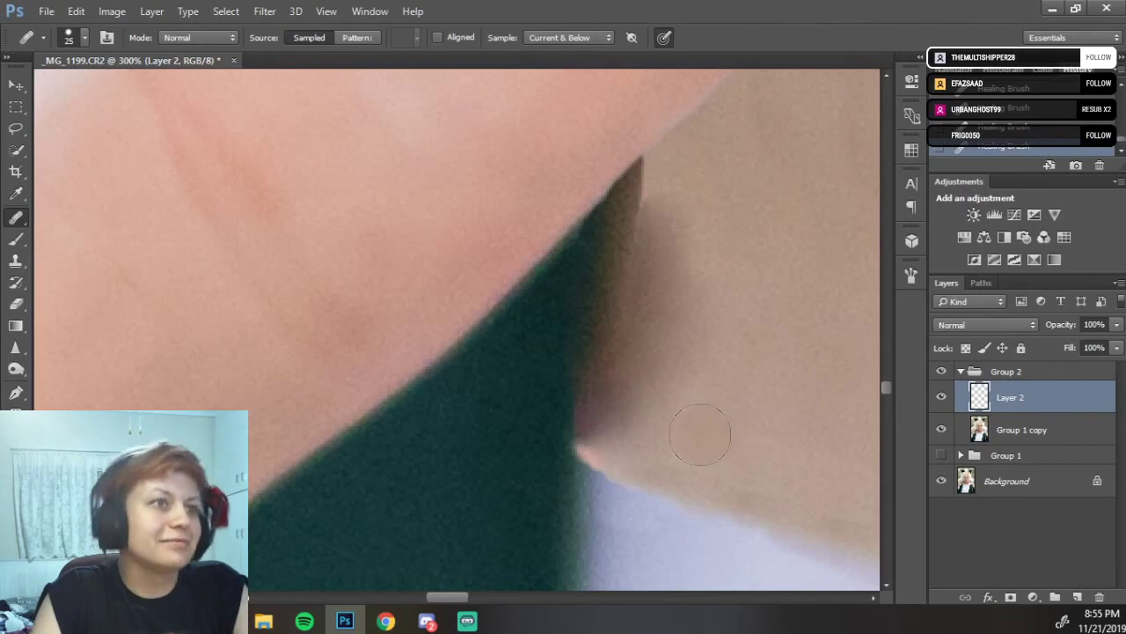
Soften the remaining shadow transition on the neck with more Healing Brush strokes, sampling fresh skin farther from the edge.
mouse_move(662, 410)
left_mouse_down()
mouse_move(654, 431)
mouse_move(605, 440)
mouse_move(706, 382)
mouse_move(692, 385)
mouse_move(673, 326)
mouse_move(653, 312)
left_mouse_up()
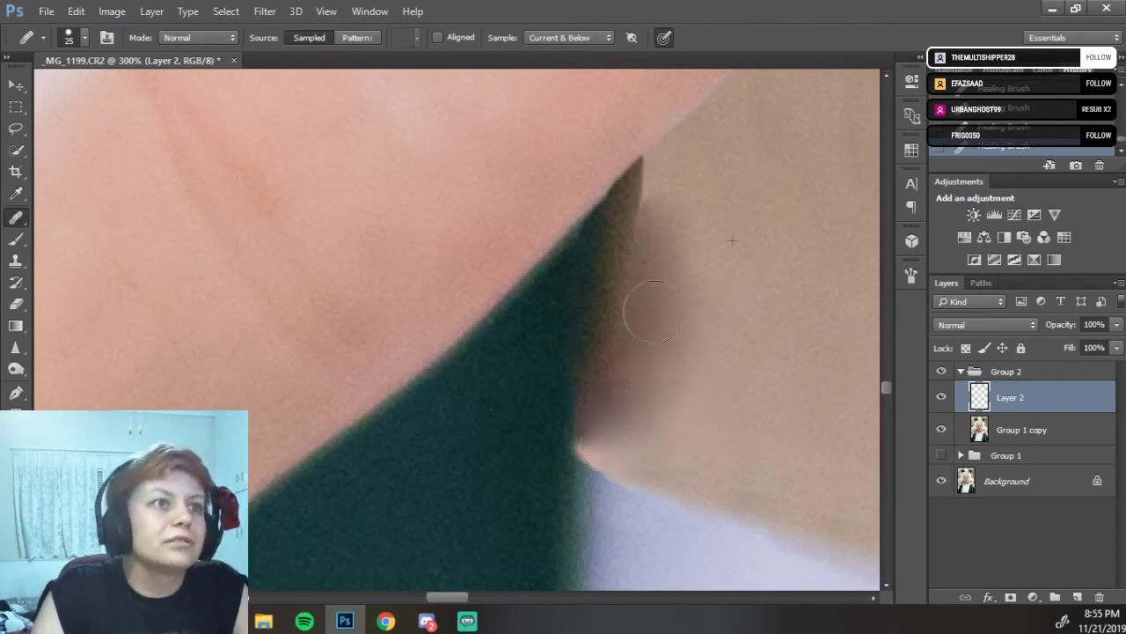
mouse_move(653, 351)
left_mouse_down()
mouse_move(638, 395)
mouse_move(661, 298)
mouse_move(630, 387)
mouse_move(678, 294)
mouse_move(673, 193)
mouse_move(635, 384)
mouse_move(677, 233)
mouse_move(652, 350)
mouse_move(656, 301)
left_mouse_up()
left_click(785, 297, "alt")
scroll(727, 363, "up", 5)
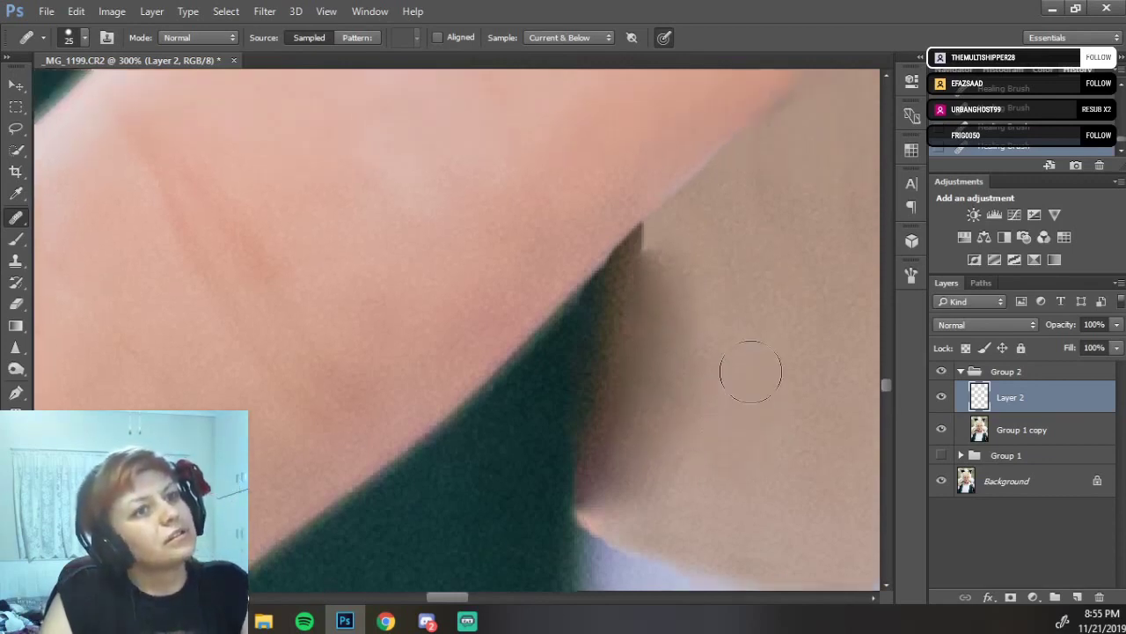
scroll(729, 408, "up", 1)
mouse_move(699, 352)
left_mouse_down()
mouse_move(684, 360)
mouse_move(641, 260)
mouse_move(645, 335)
mouse_move(661, 321)
mouse_move(659, 429)
left_mouse_up()
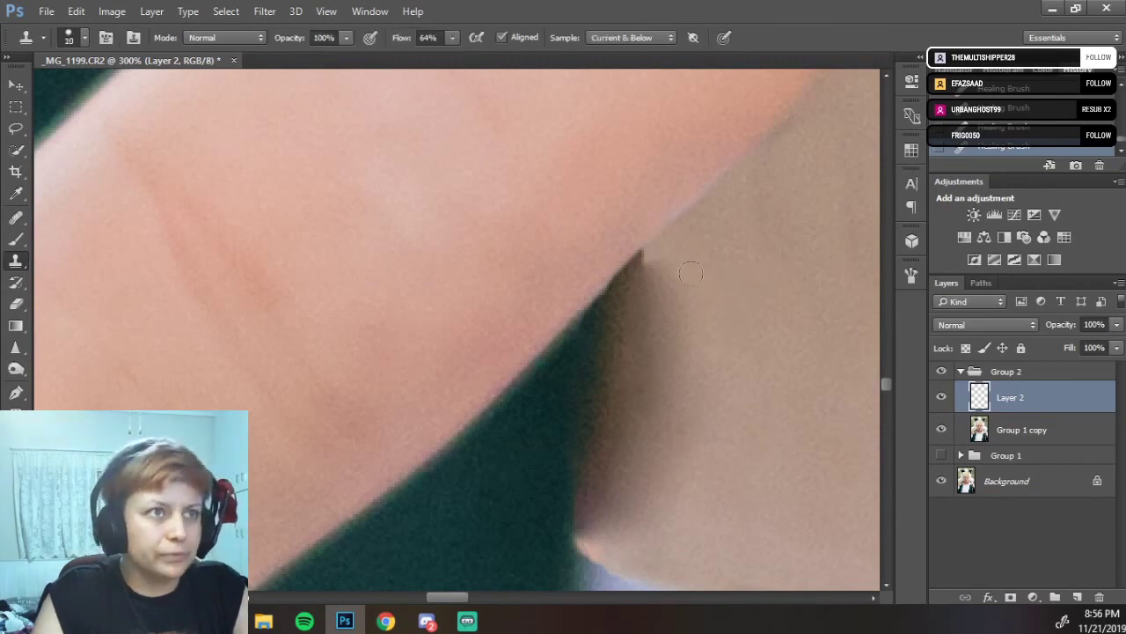
Clone the shadow up to the thumb and over the light pink spot at the collar corner with the size 10 Clone Stamp.
left_click(657, 270, "alt")
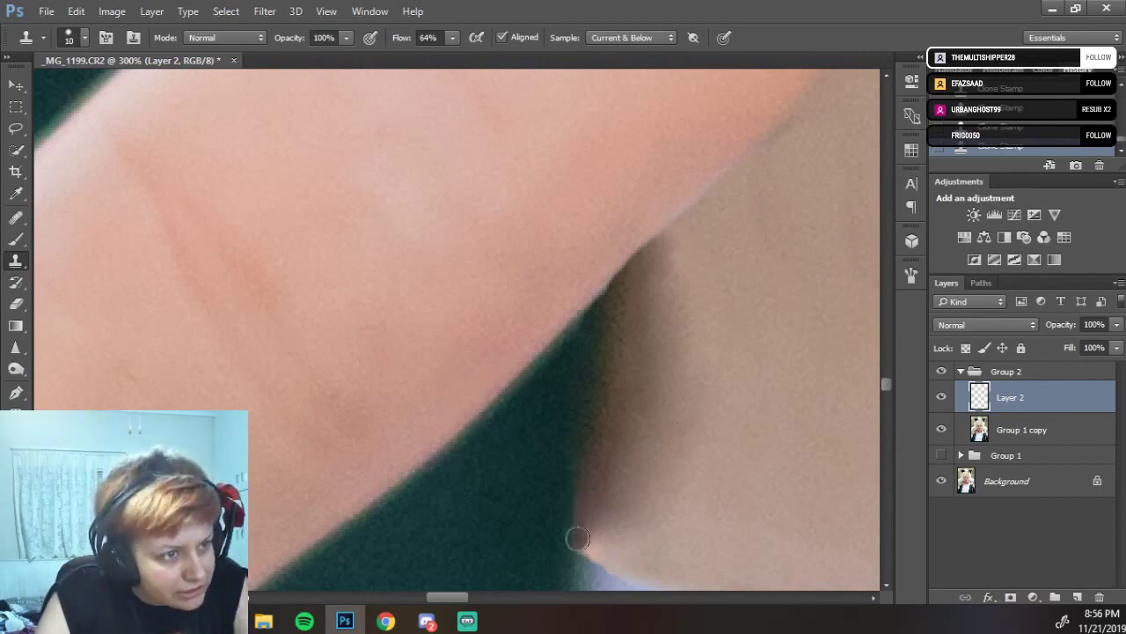
mouse_move(578, 539)
left_mouse_down()
mouse_move(588, 553)
mouse_move(717, 581)
left_mouse_up()
left_click_drag(653, 535, 593, 535)
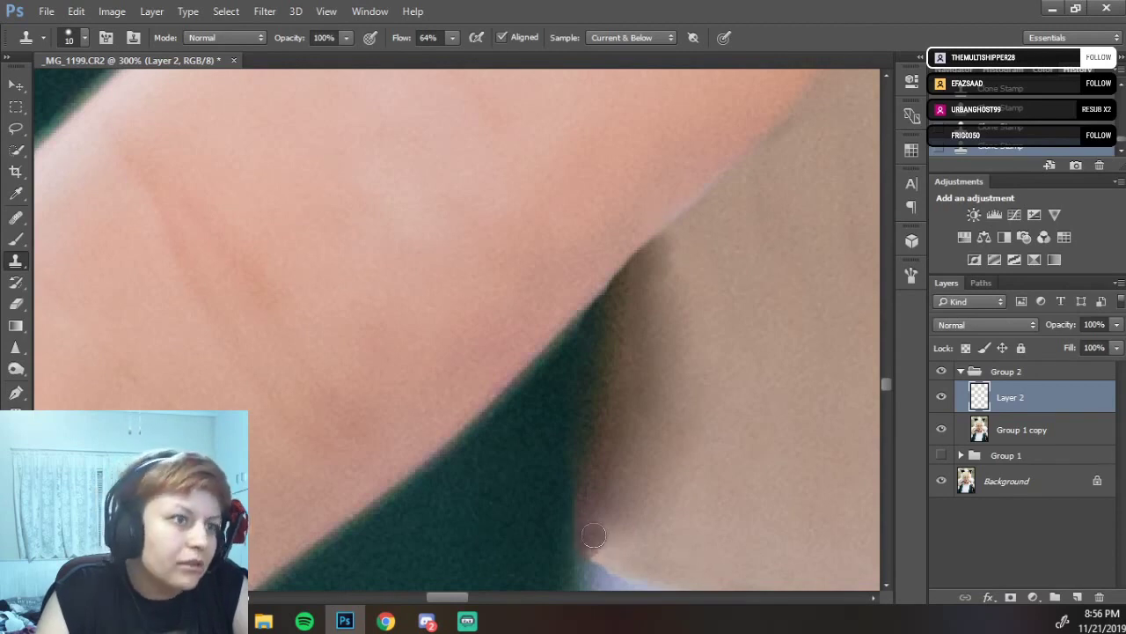
left_click_drag(594, 553, 599, 563)
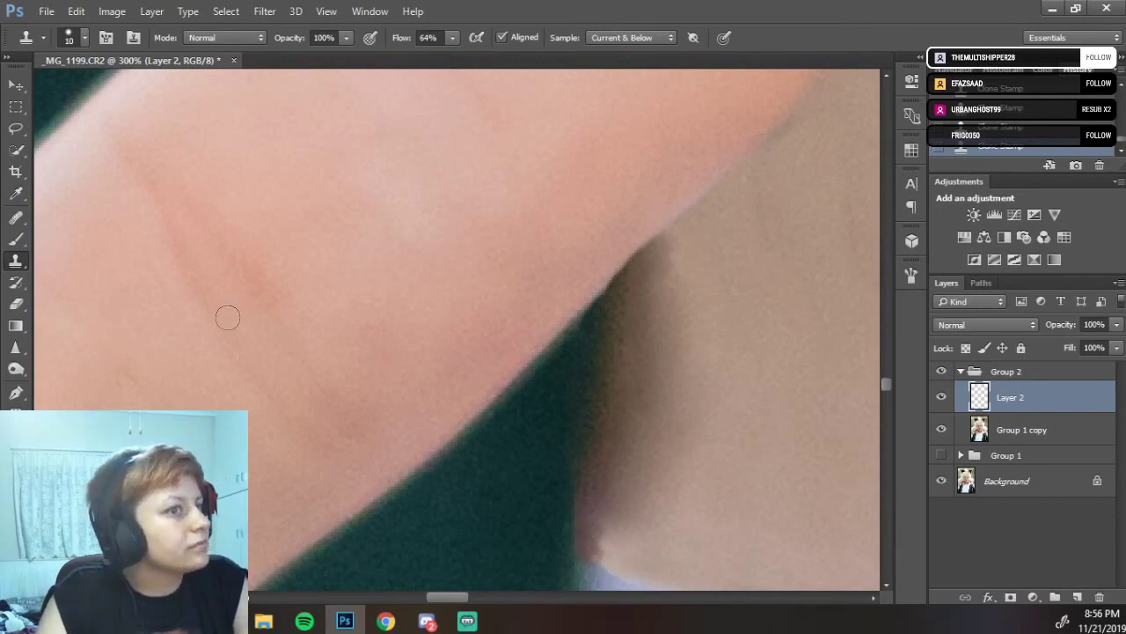
scroll(440, 427, "down", 2)
key("ctrl+minus")
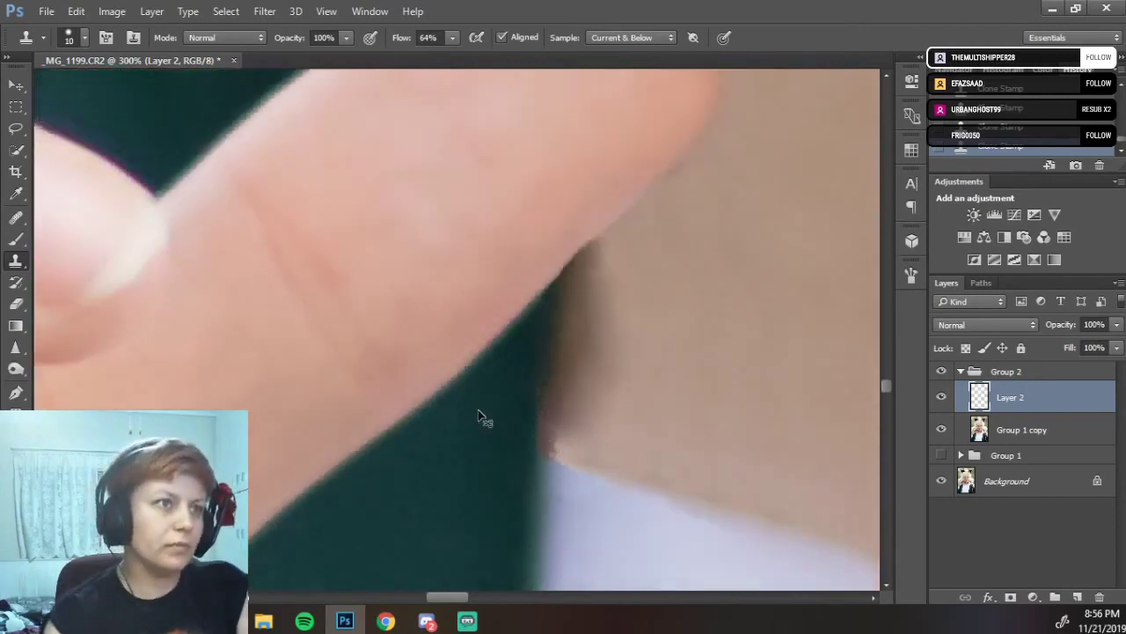
Examine the cloned shadow between the thumb and the collar corner, both in wider context and close up.
key("ctrl+minus")
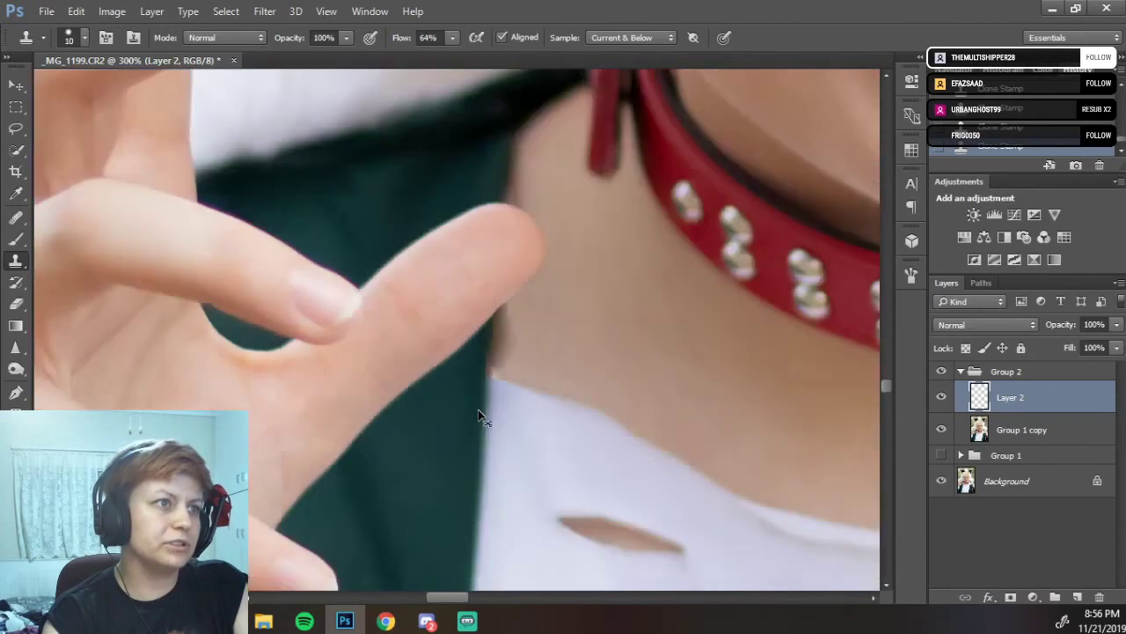
key("ctrl+minus")
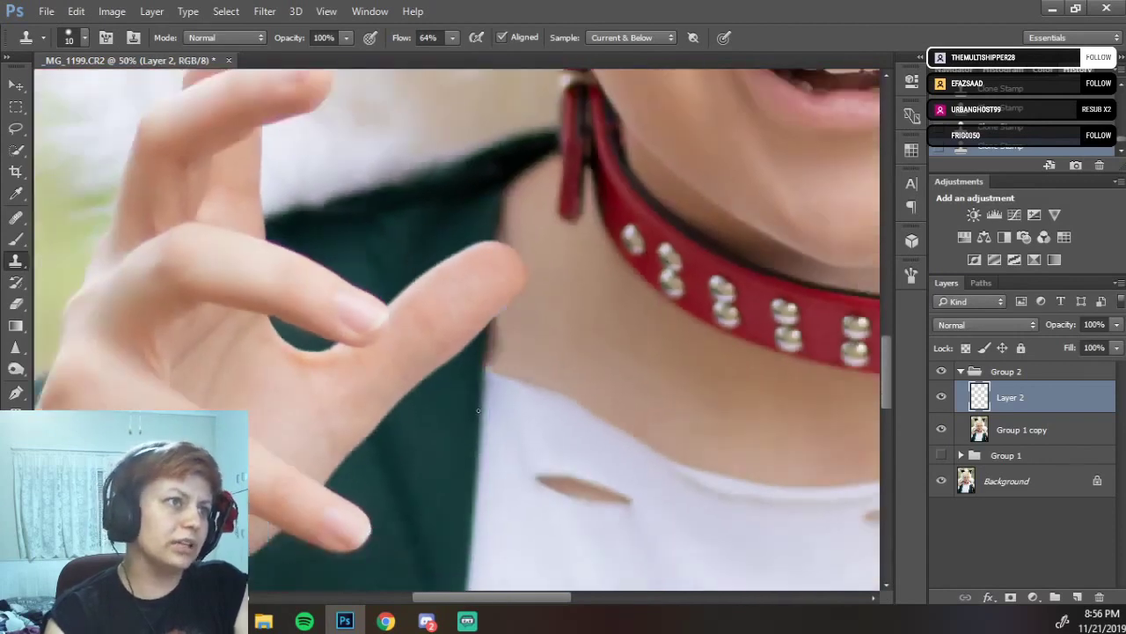
key("ctrl+plus")
key("ctrl+plus")
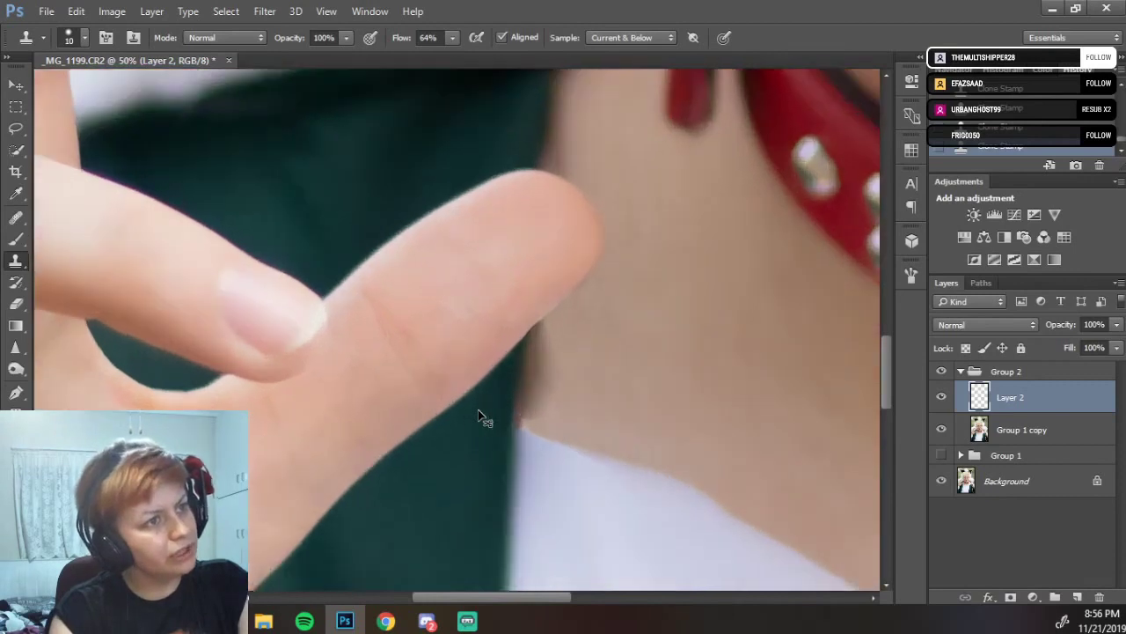
key("ctrl+plus")
key("ctrl+plus")
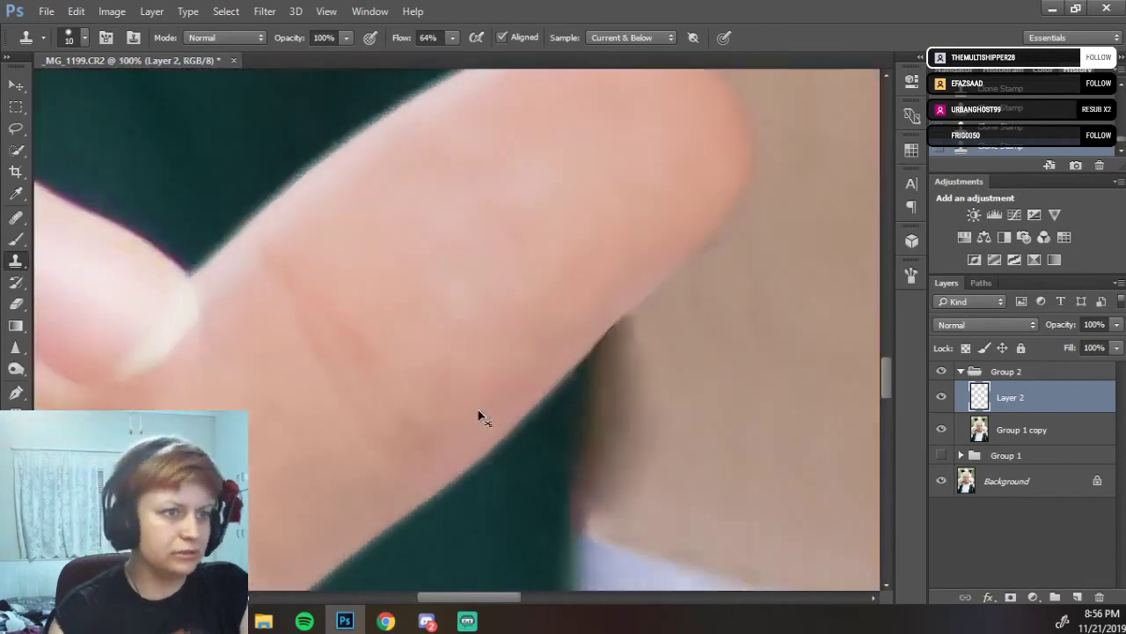
left_click_drag(536, 397, 329, 319)
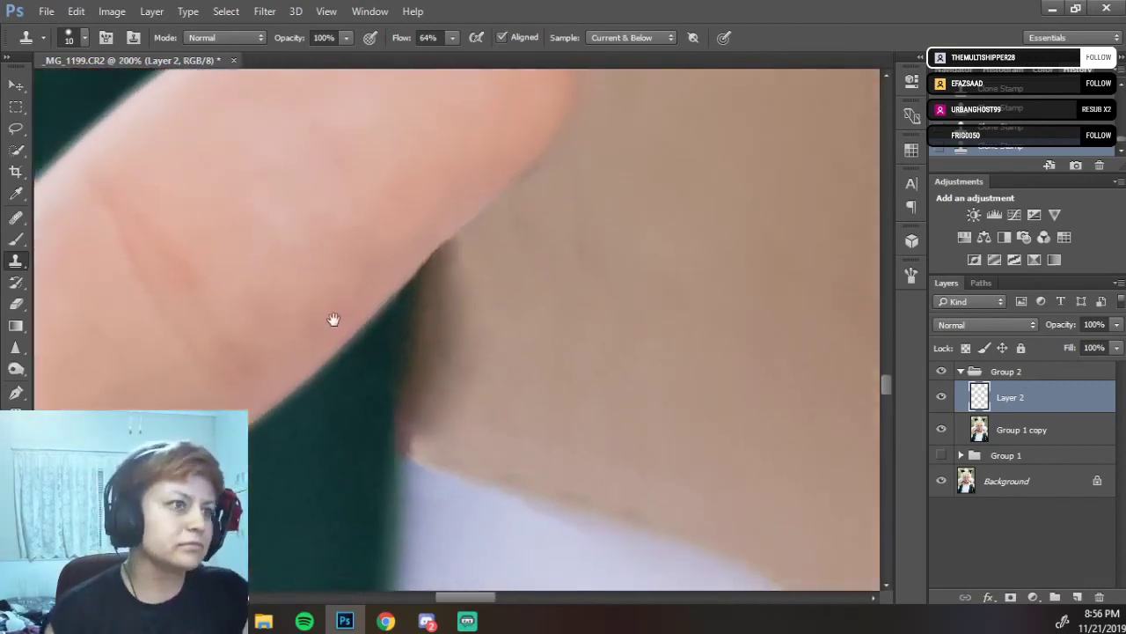
left_click_drag(366, 378, 407, 340)
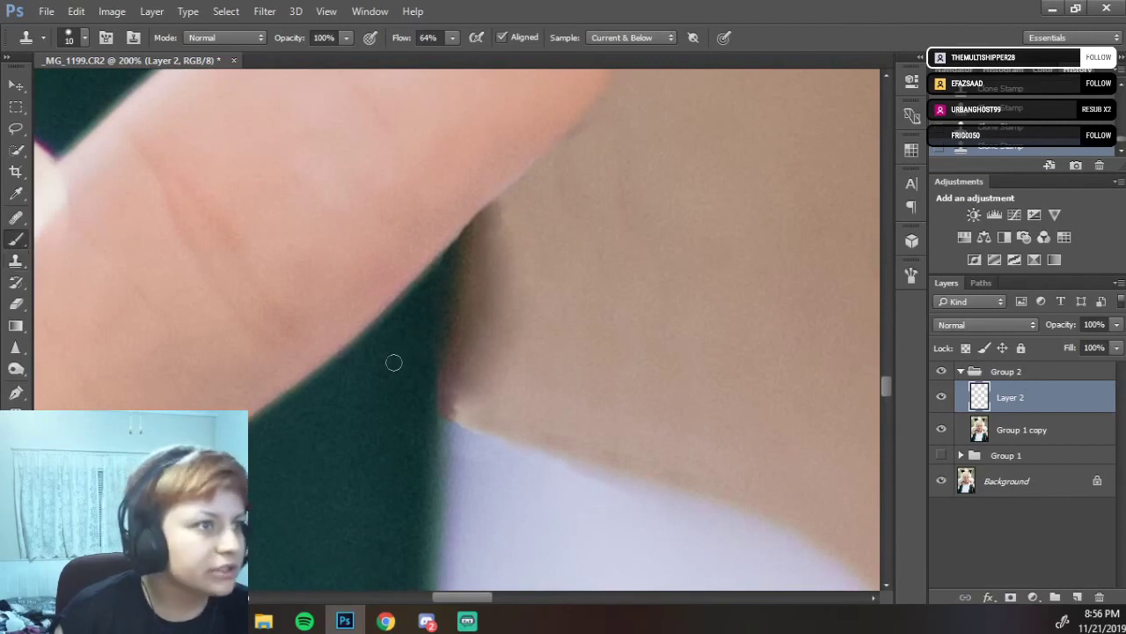
Clone clean neck skin over the pinkish shirt edge beside the collar corner with the size 20 Clone Stamp.
key("b")
mouse_move(481, 390)
left_mouse_down()
mouse_move(485, 337)
mouse_move(482, 352)
left_mouse_up()
key("s")
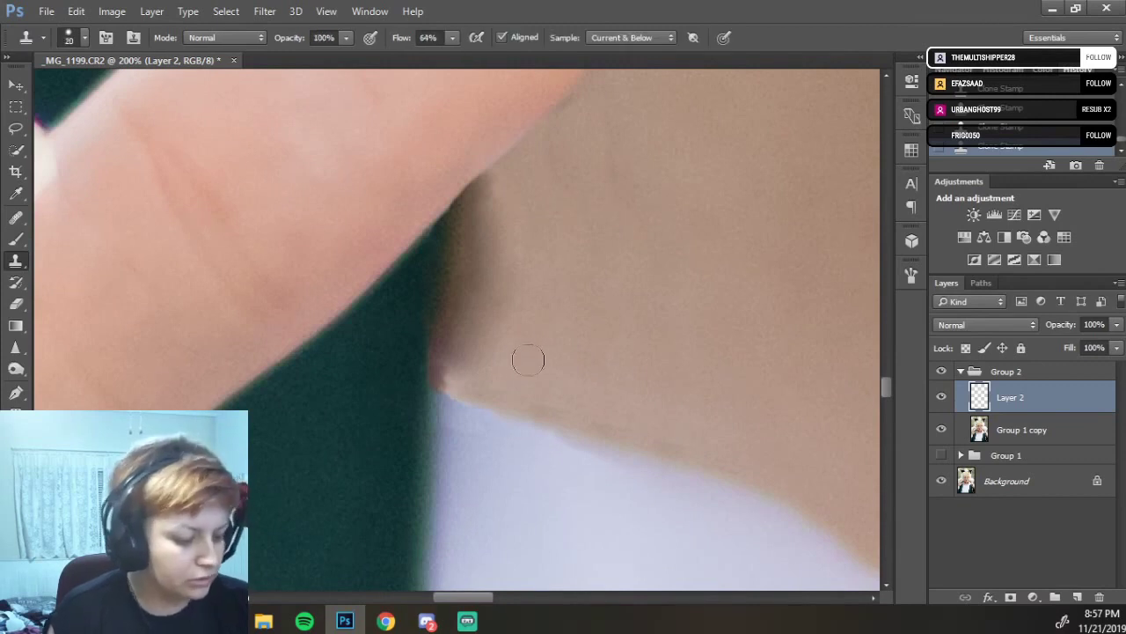
left_click(561, 315, "alt")
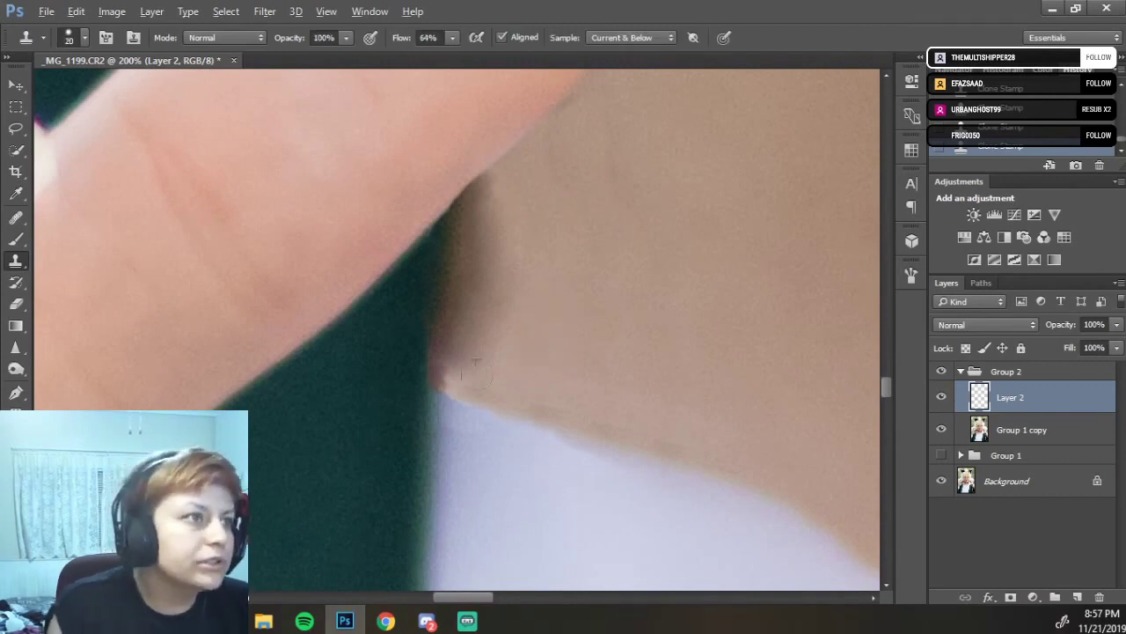
left_click(461, 374)
left_click(558, 342, "alt")
left_click(479, 372)
left_click_drag(468, 370, 466, 378)
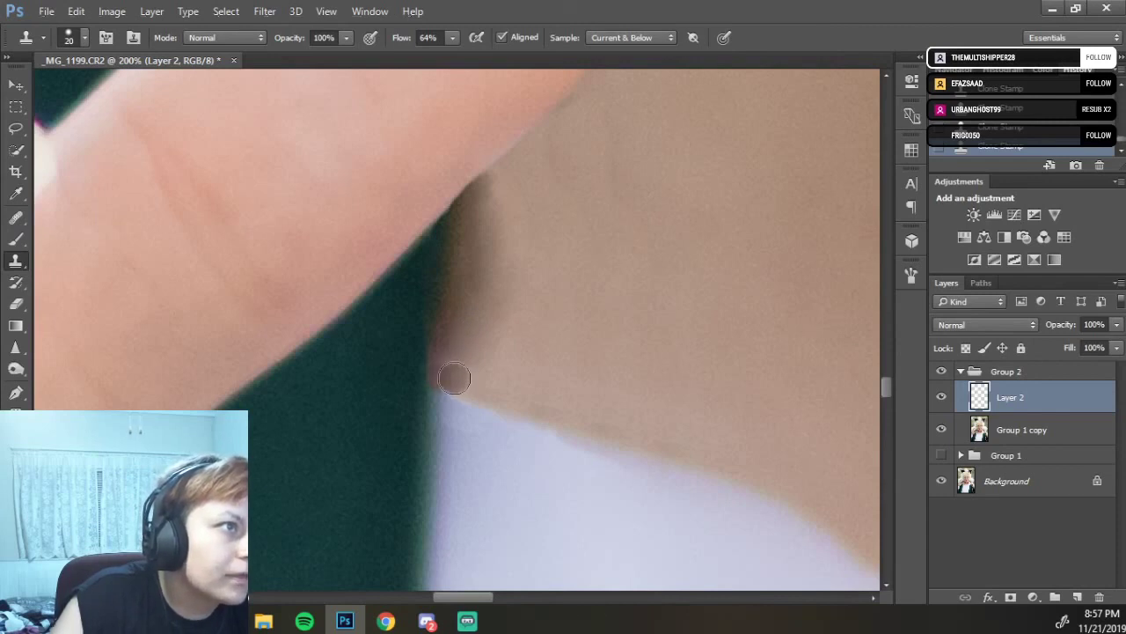
Clone the dark shadow down to the collar corner so the strip meets the white shirt.
mouse_move(455, 372)
left_mouse_down()
mouse_move(455, 388)
mouse_move(448, 352)
left_mouse_up()
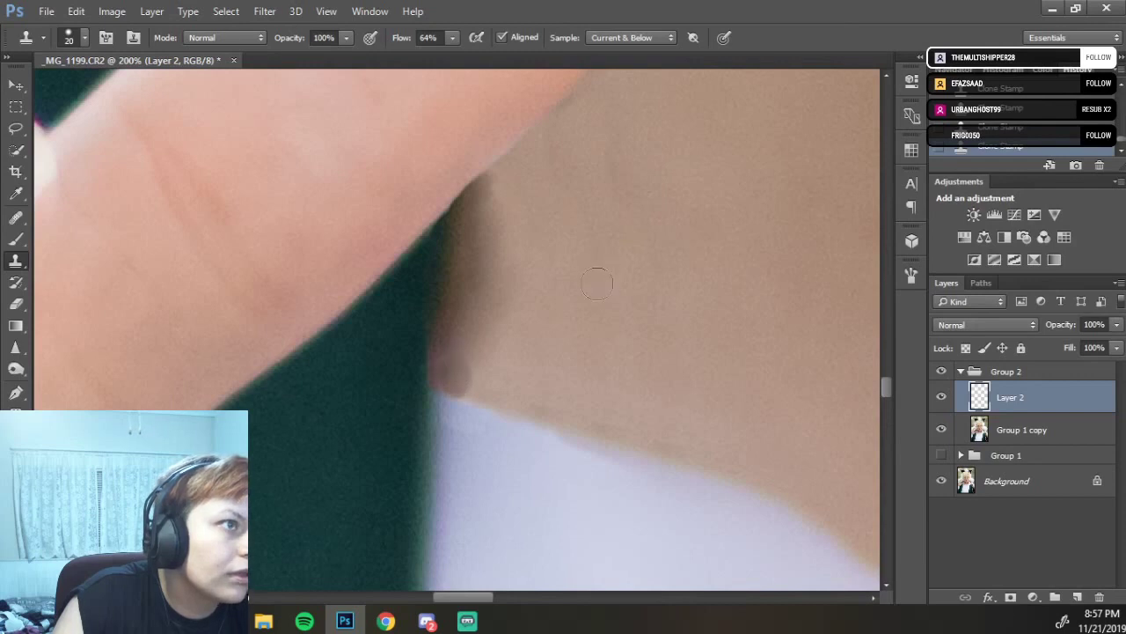
left_click(447, 379)
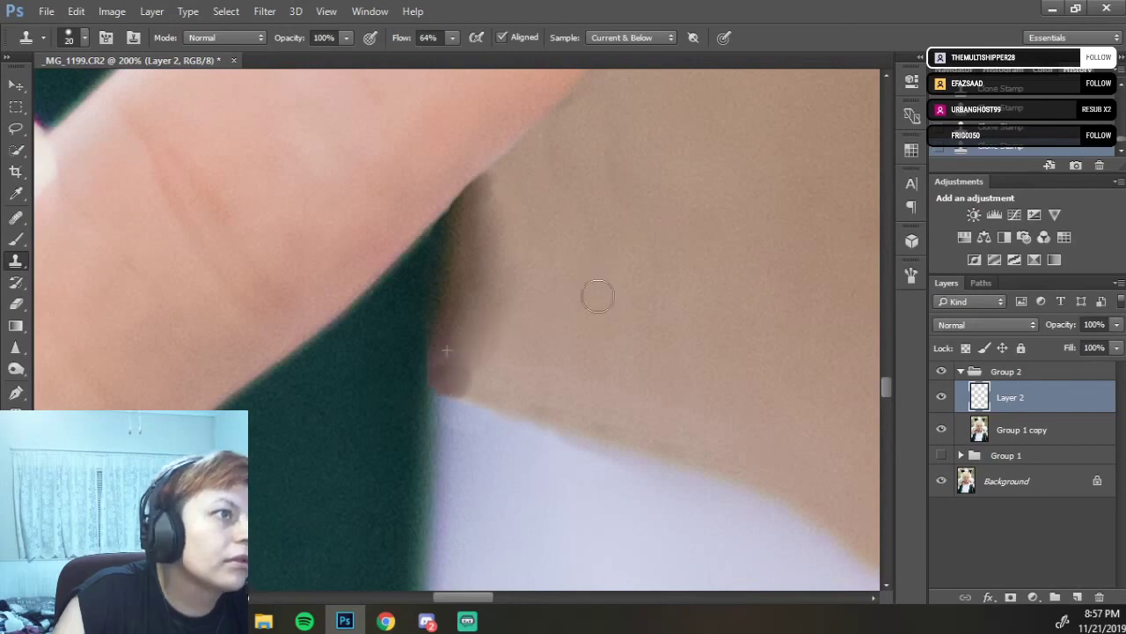
left_click(444, 357)
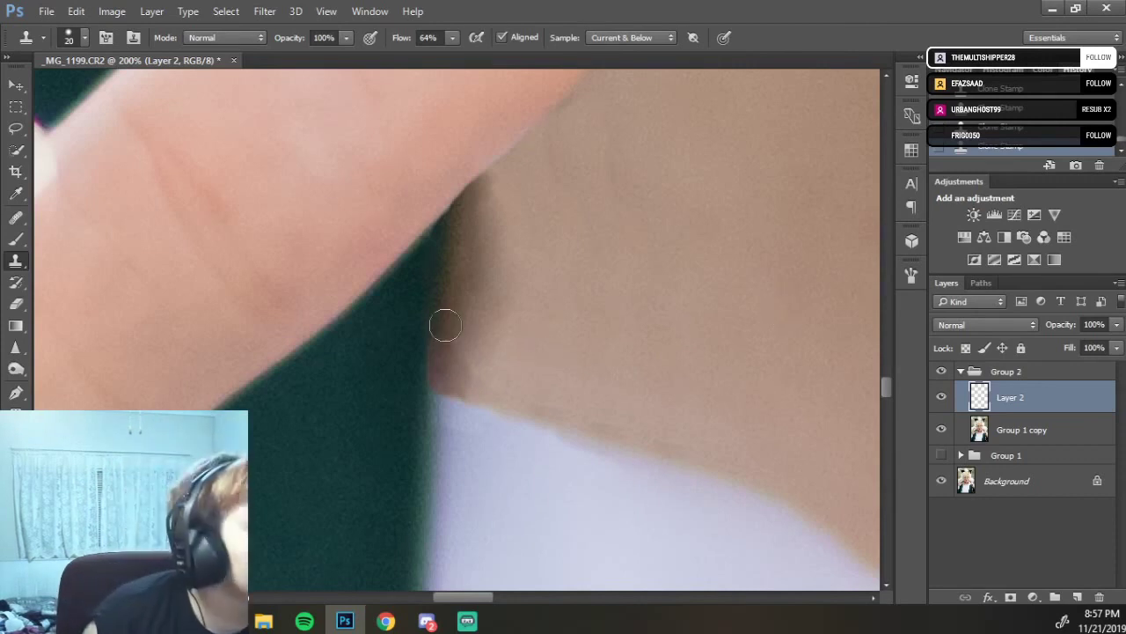
Blur the shirt's neckline edge with the size 25 Blur tool at 59% strength.
left_click_drag(15, 346, 65, 345)
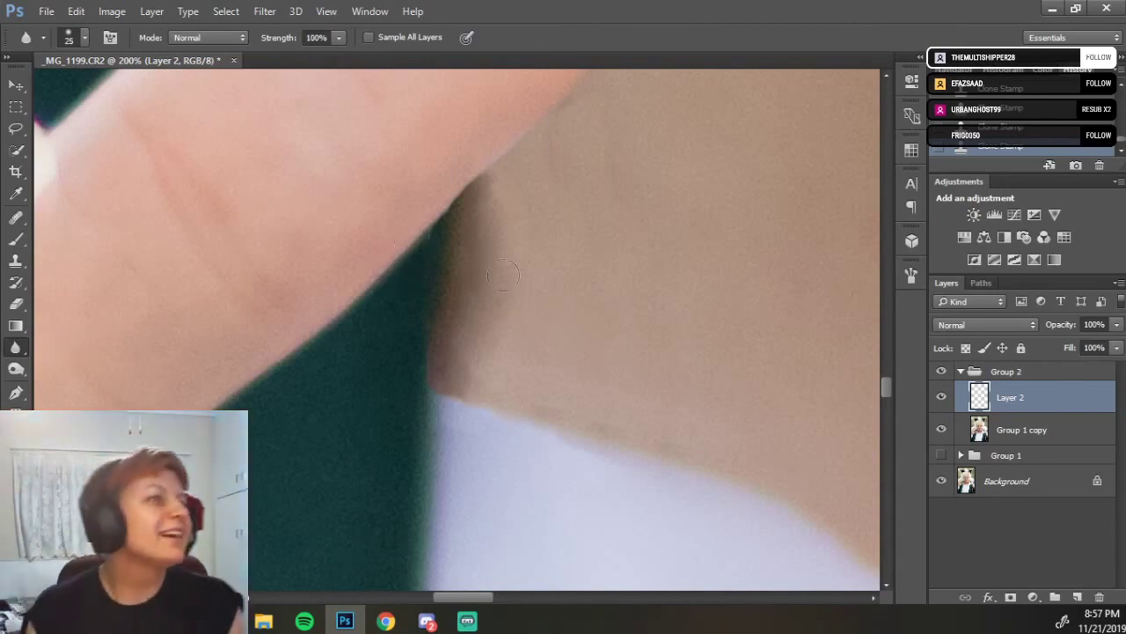
left_click_drag(273, 42, 254, 53)
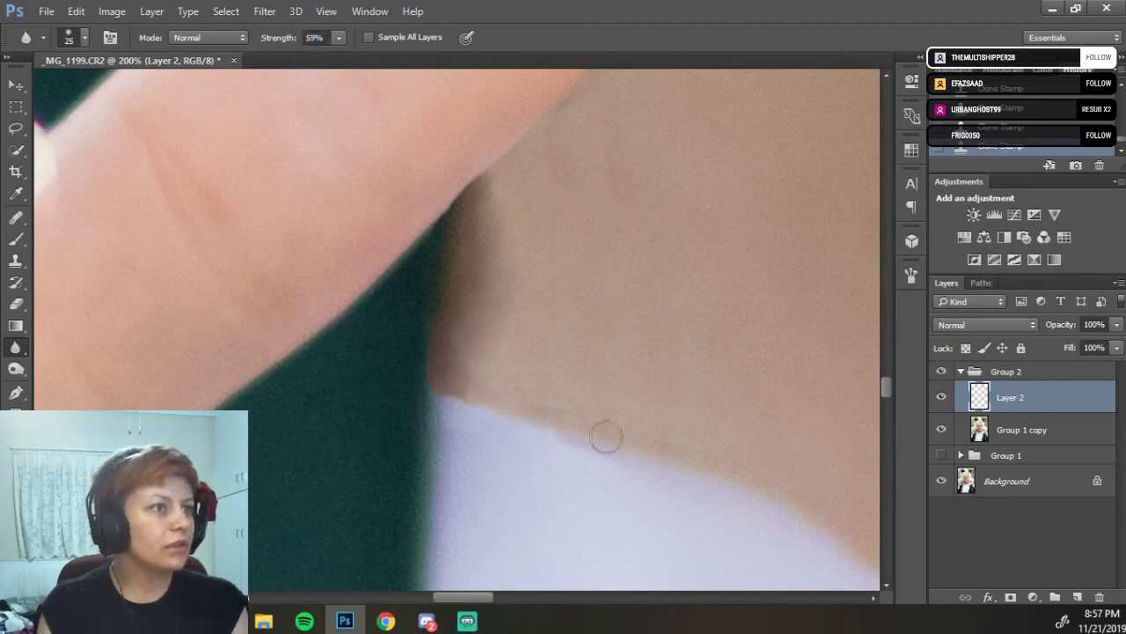
left_click_drag(572, 441, 719, 505)
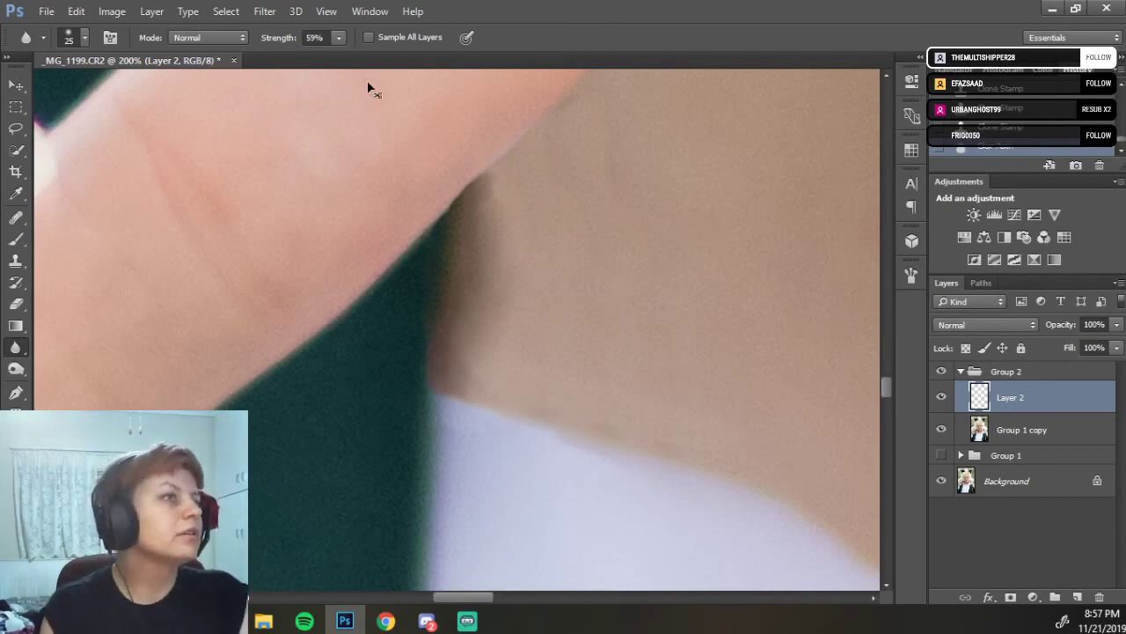
Lower the Blur strength to 36% and soften the neckline, the shadow strip and the neck skin around the thumb.
left_click(284, 42)
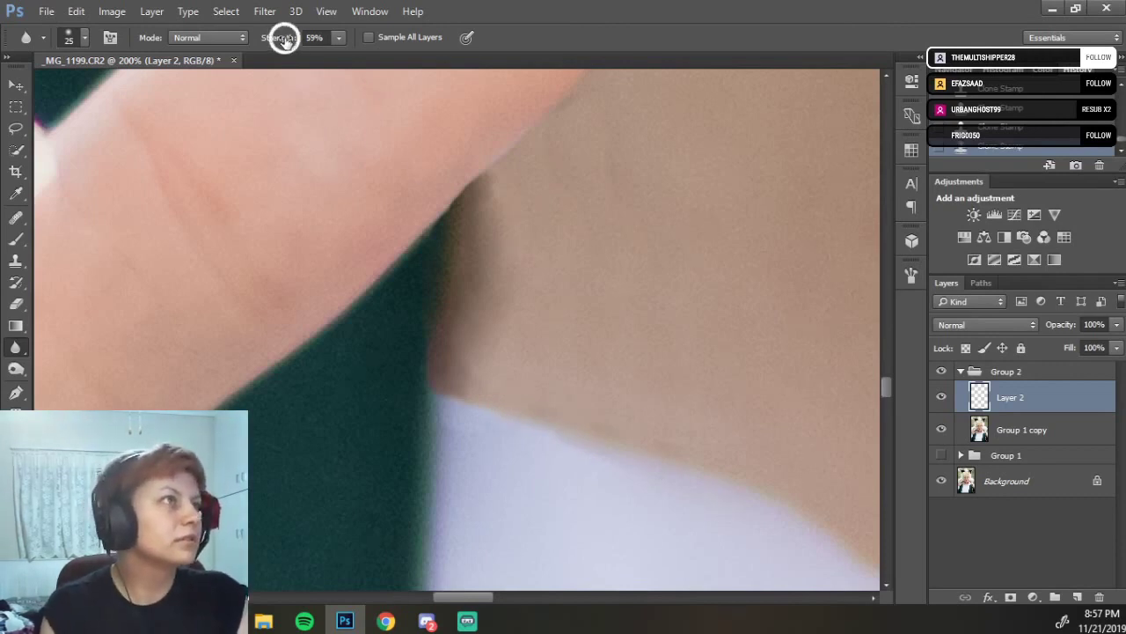
mouse_move(288, 39)
left_mouse_down()
mouse_move(255, 40)
mouse_move(268, 44)
left_mouse_up()
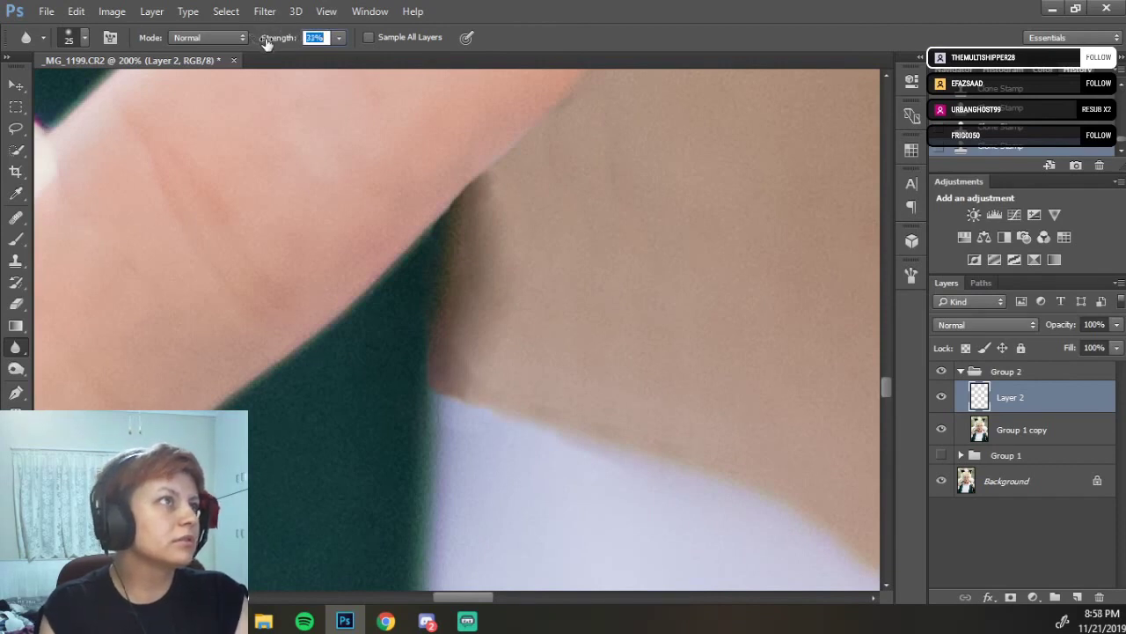
mouse_move(481, 376)
left_mouse_down()
mouse_move(538, 422)
mouse_move(666, 474)
left_mouse_up()
mouse_move(502, 416)
left_mouse_down()
mouse_move(435, 272)
mouse_move(466, 201)
left_mouse_up()
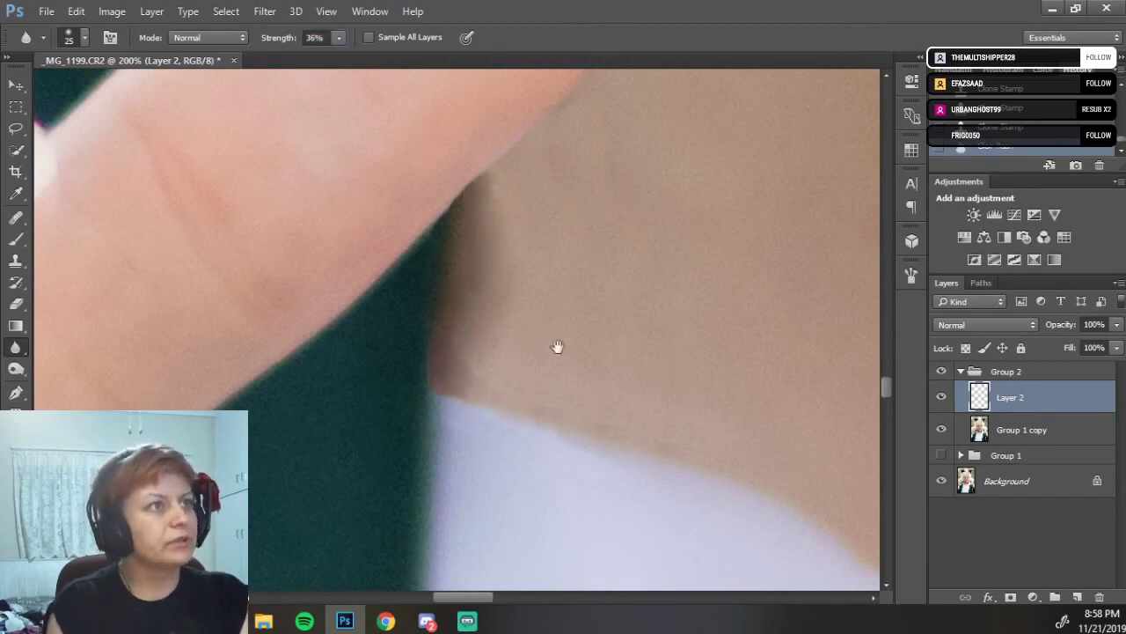
scroll(627, 274, "up", 4)
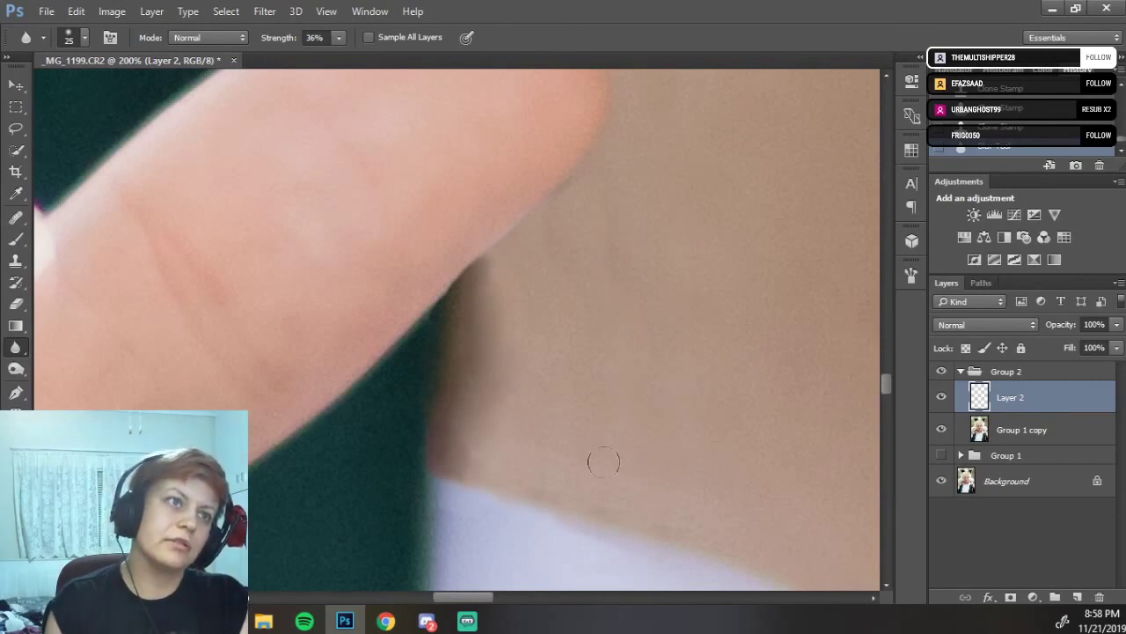
scroll(603, 462, "up", 5)
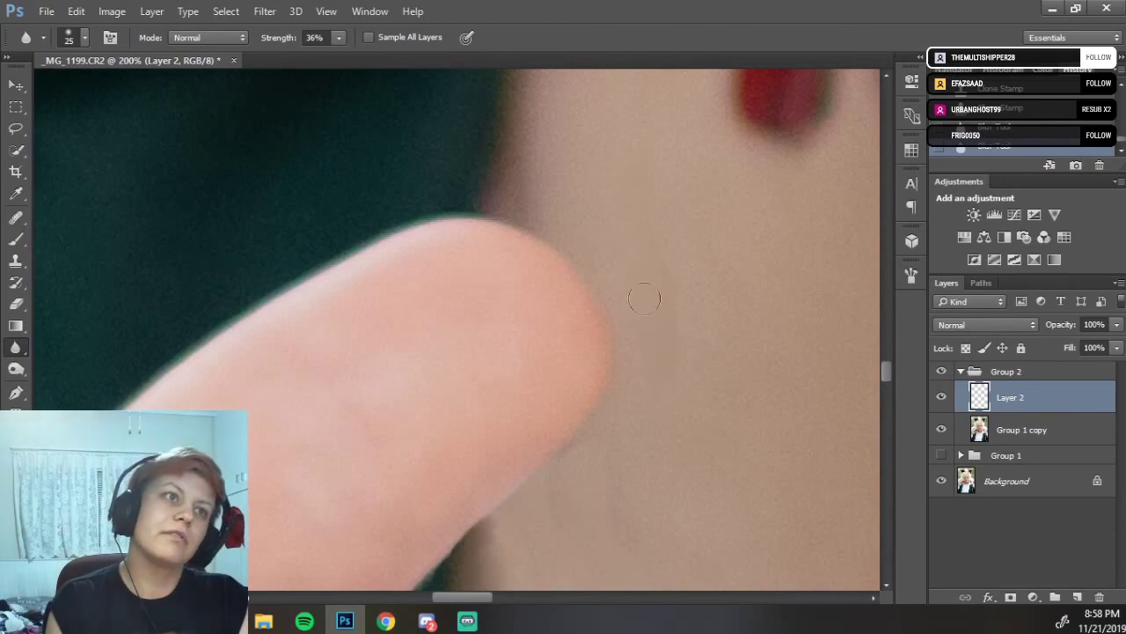
scroll(628, 372, "up", 8)
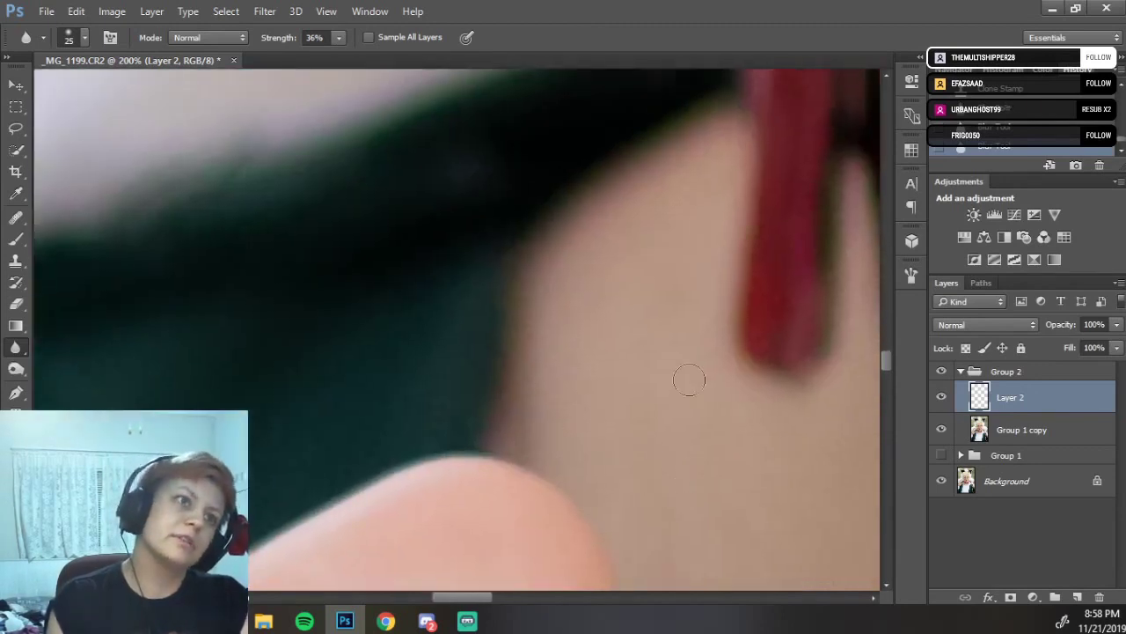
mouse_move(686, 448)
left_mouse_down()
mouse_move(648, 88)
mouse_move(632, 225)
mouse_move(653, 308)
left_mouse_up()
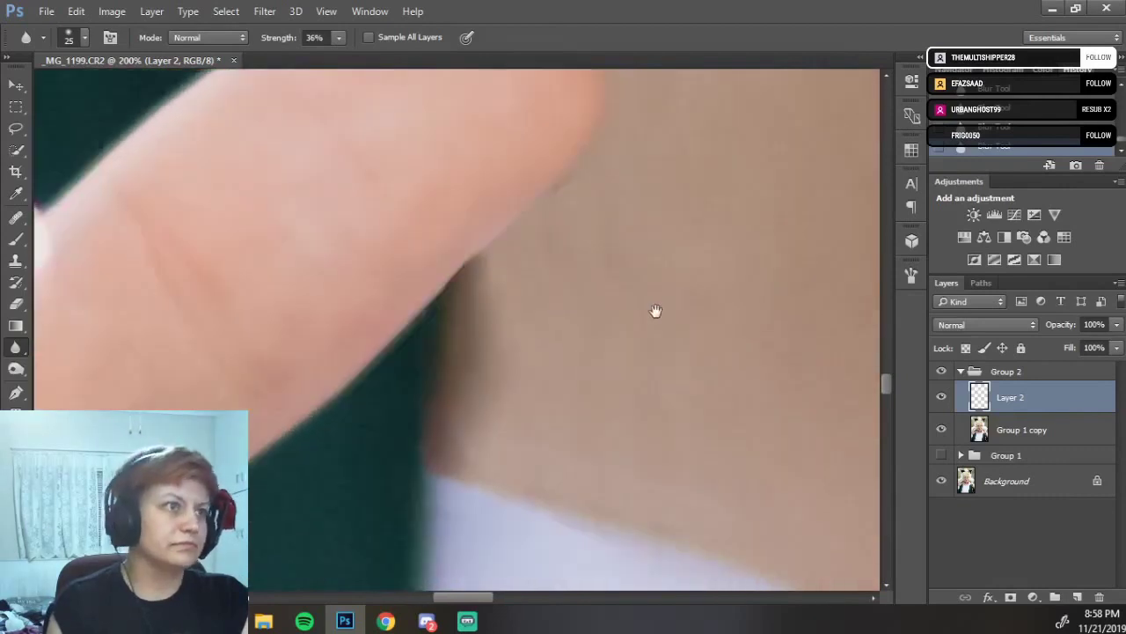
Sharpen the shadow strip and the collar corner with the size 70 Sharpen tool at 50% strength.
right_click(19, 350)
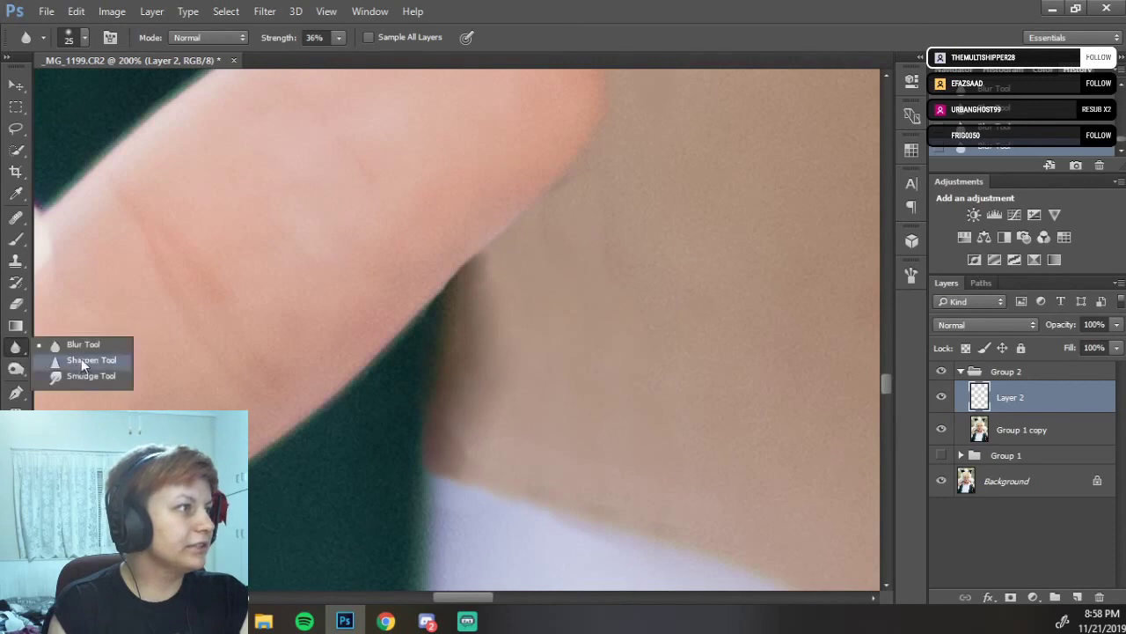
left_click(80, 359)
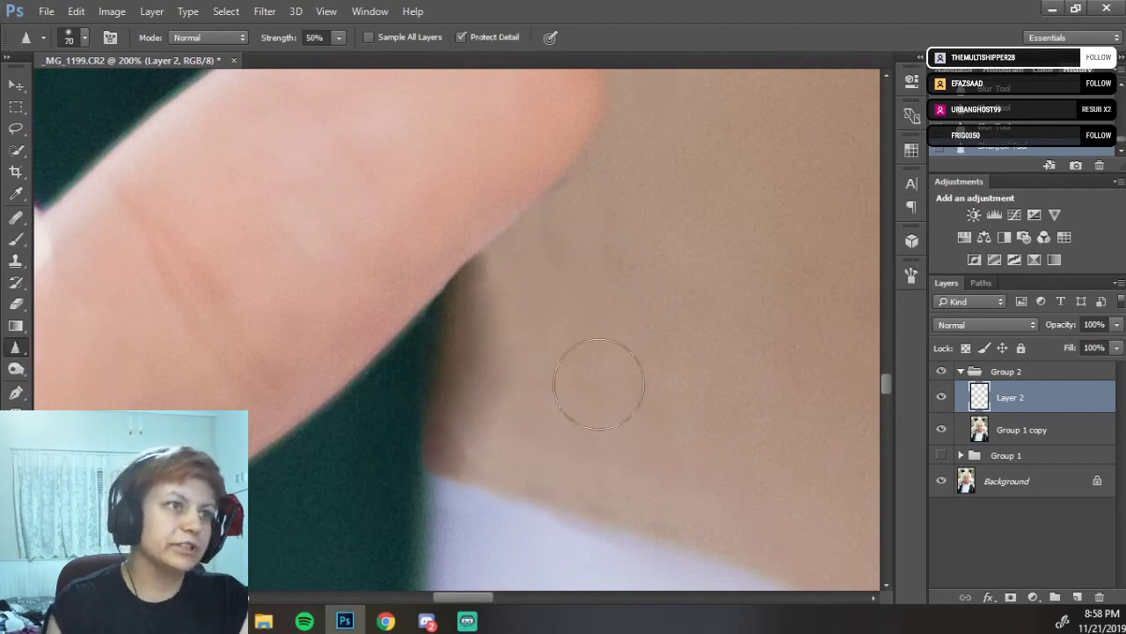
left_click_drag(464, 348, 471, 284)
left_click_drag(478, 528, 485, 540)
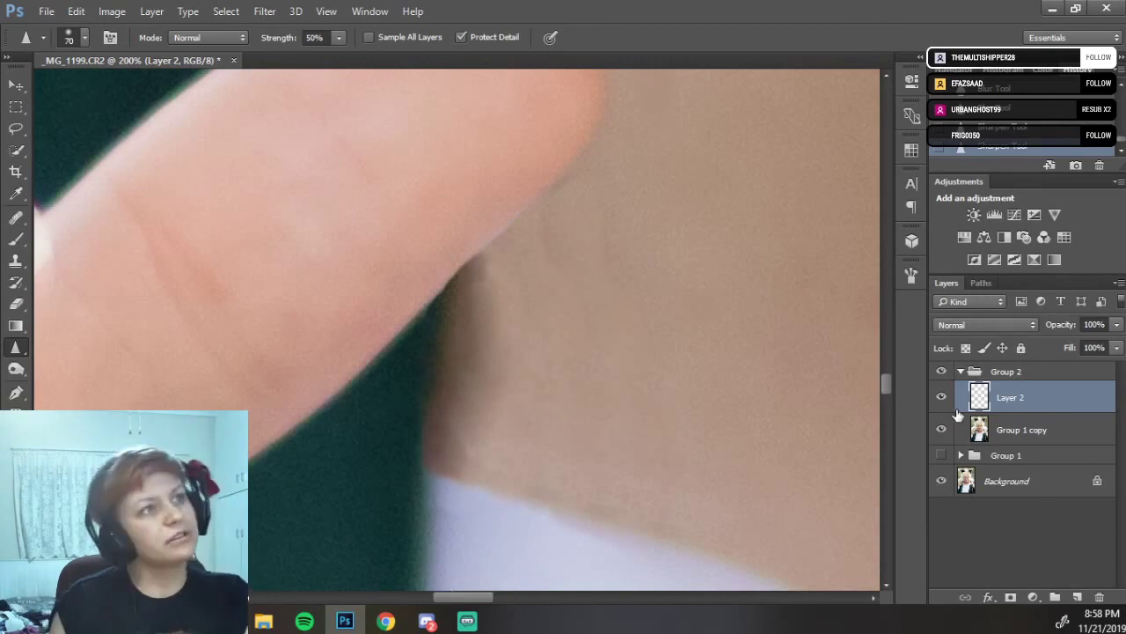
Examine the retouched neck edge against the whole portrait and again at 100% magnification.
key("ctrl+minus")
key("ctrl+minus")
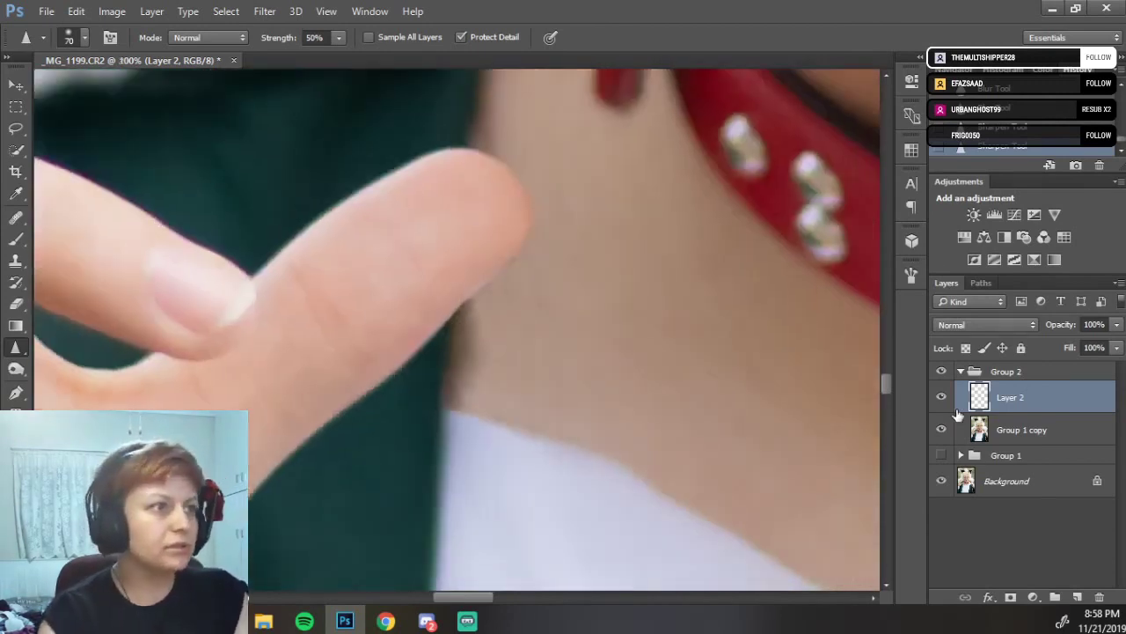
key("ctrl+minus")
key("ctrl+minus")
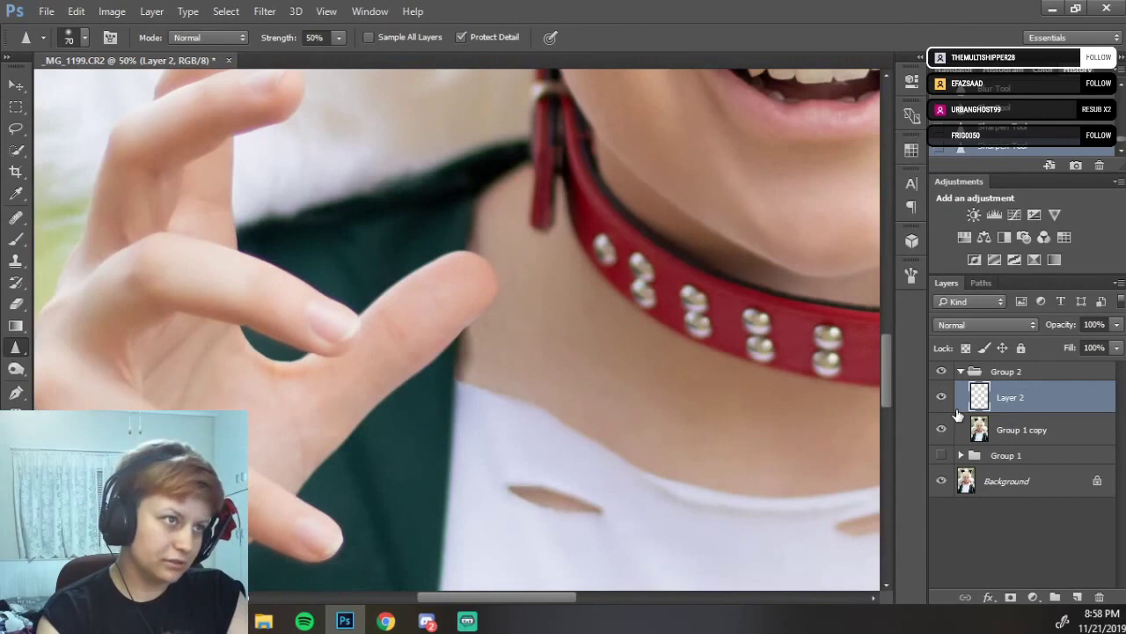
key("ctrl+minus")
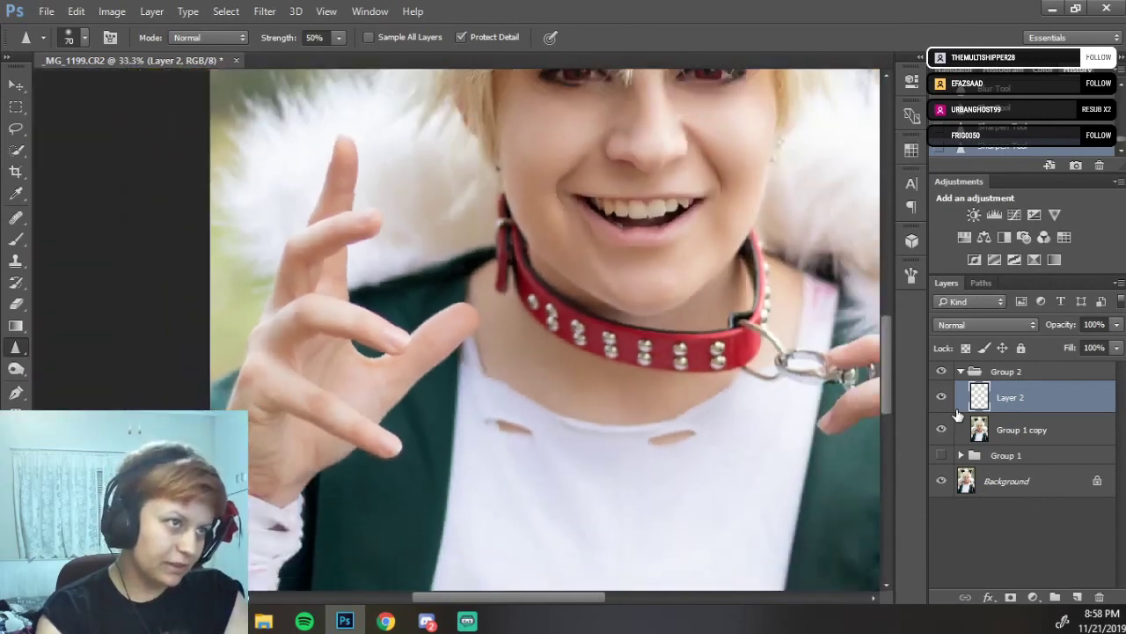
key("ctrl+minus")
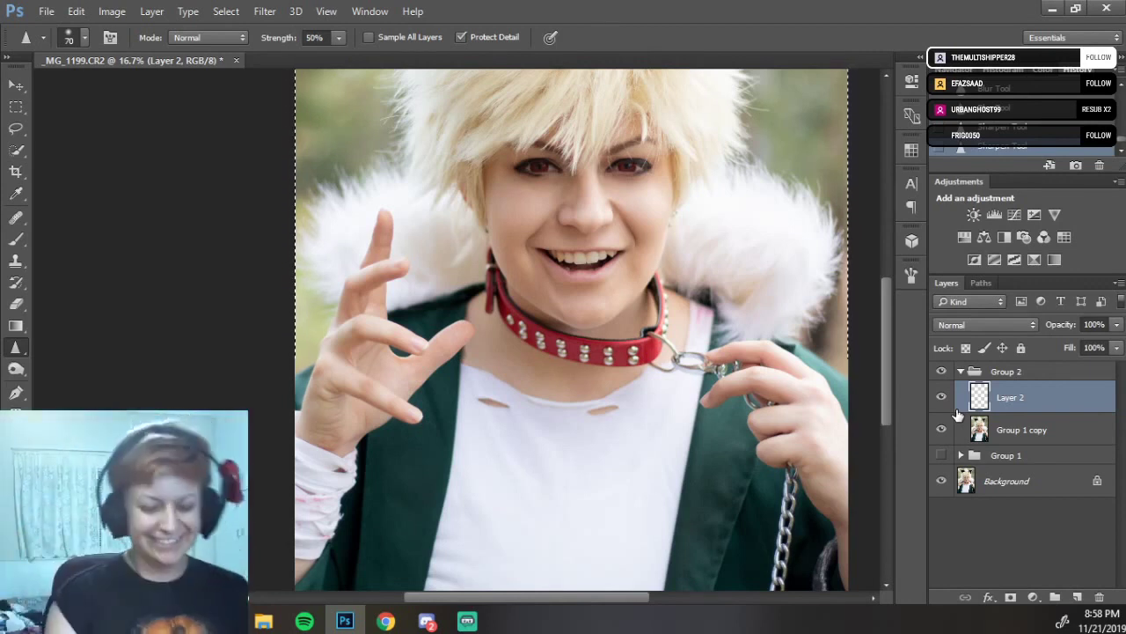
key("ctrl+1")
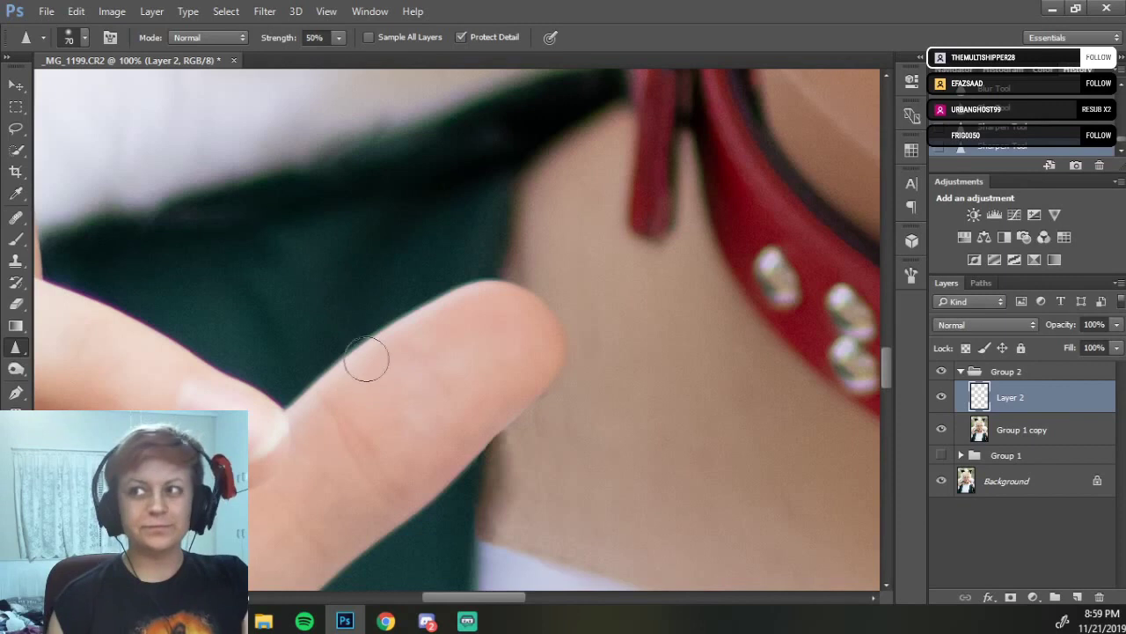
Switch to the Healing Brush in Sampled mode with Current & Below sampling and set its size to 45.
left_click(23, 240)
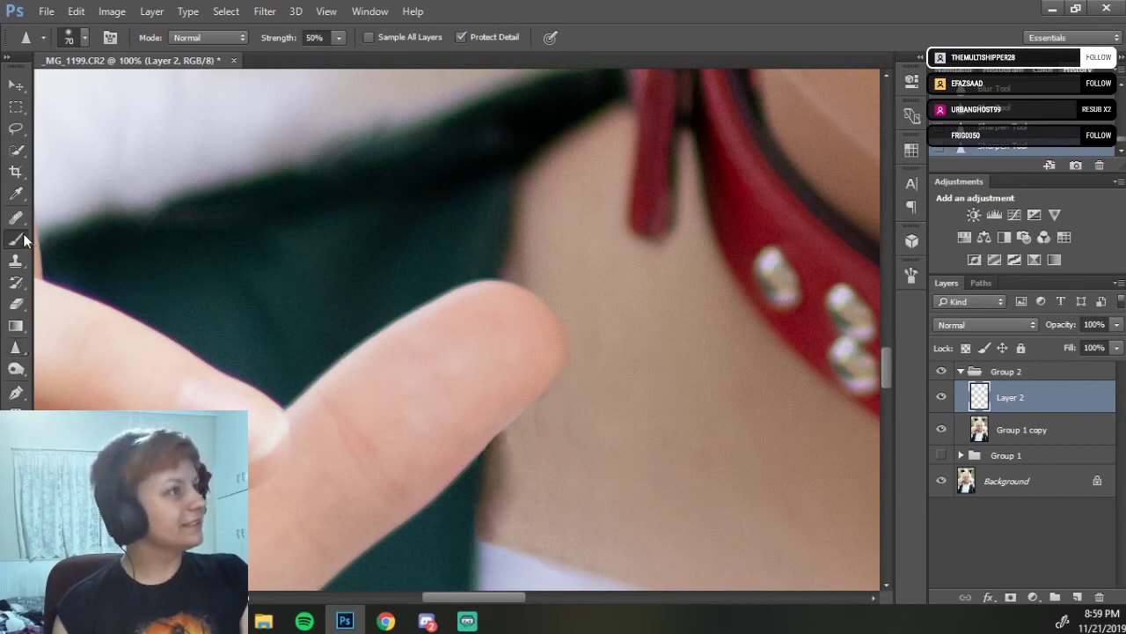
left_click(17, 222)
right_click(29, 225)
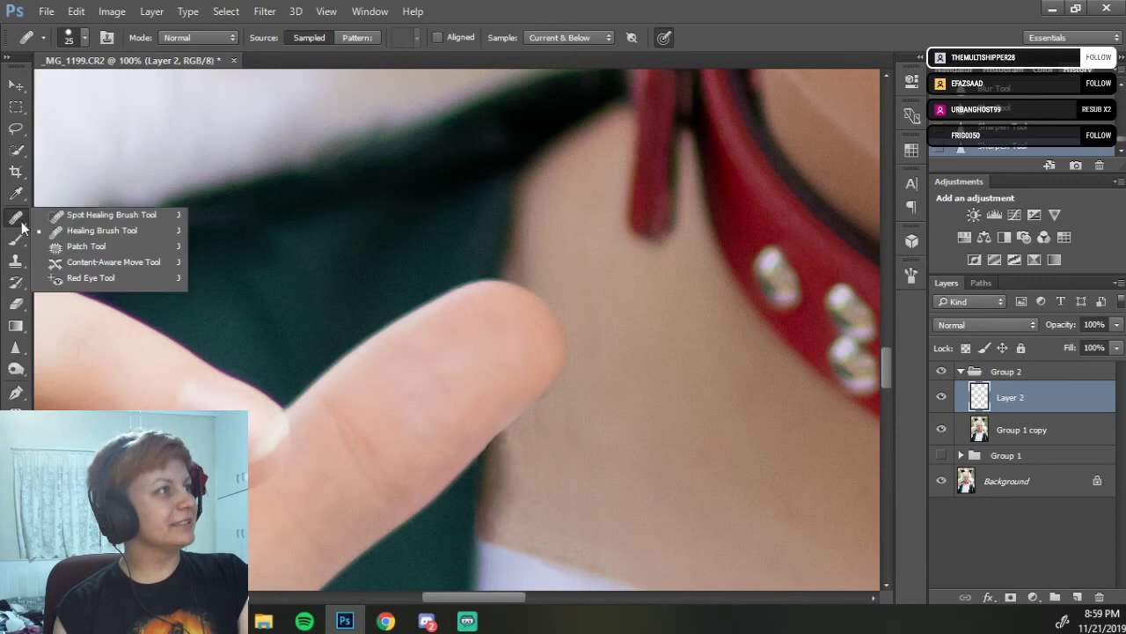
left_click(56, 231)
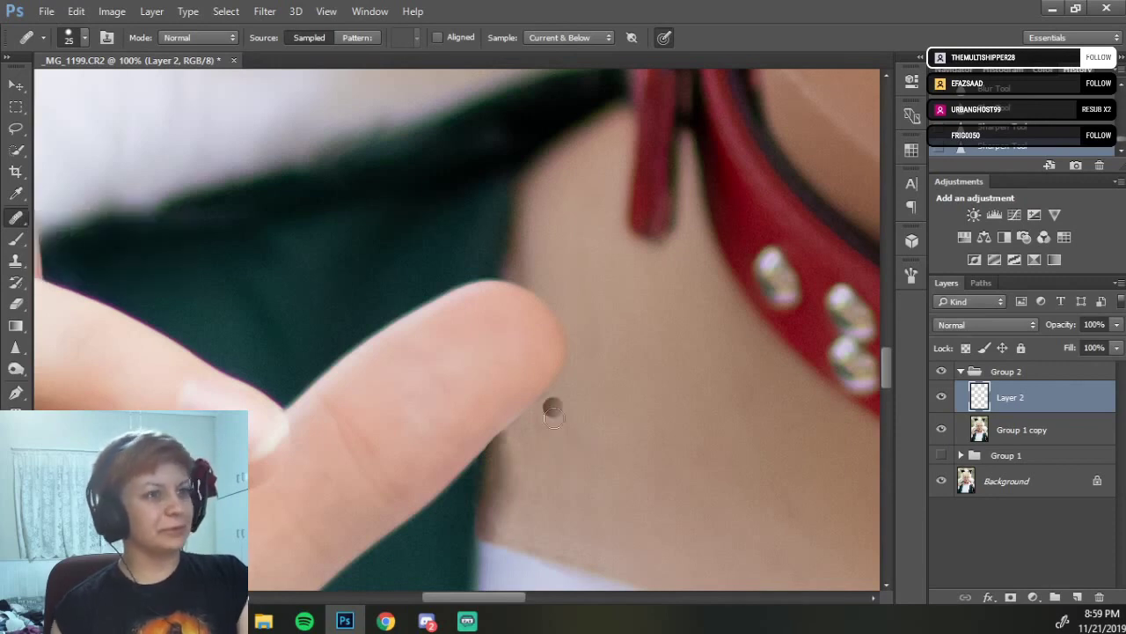
key("bracketright")
key("bracketright")
key("bracketright")
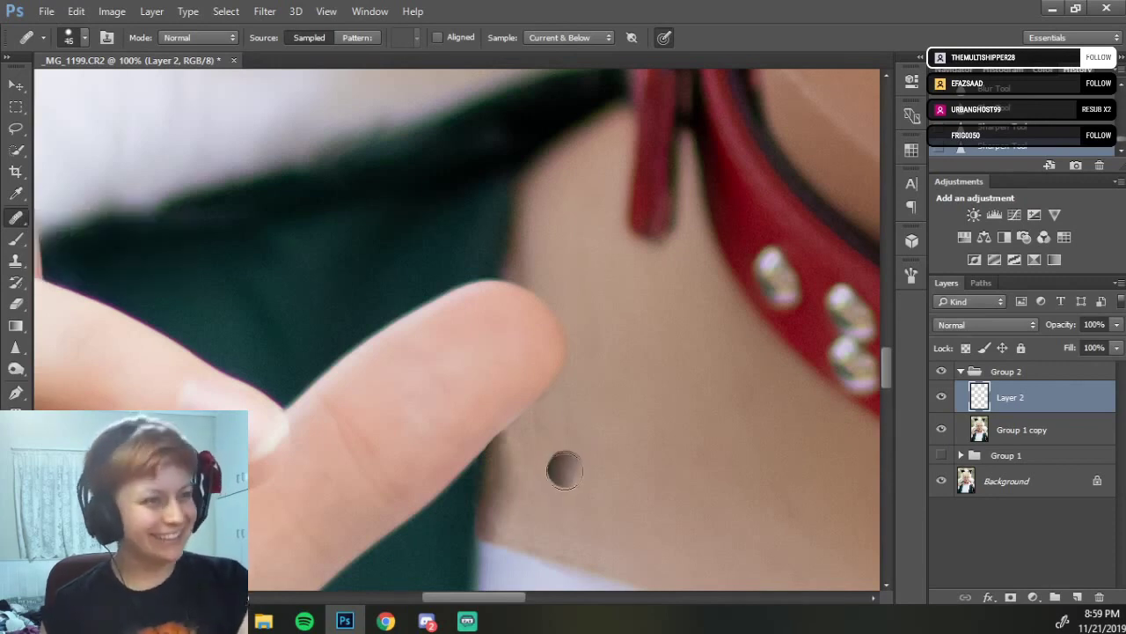
scroll(573, 444, "down", 2)
key("bracketright")
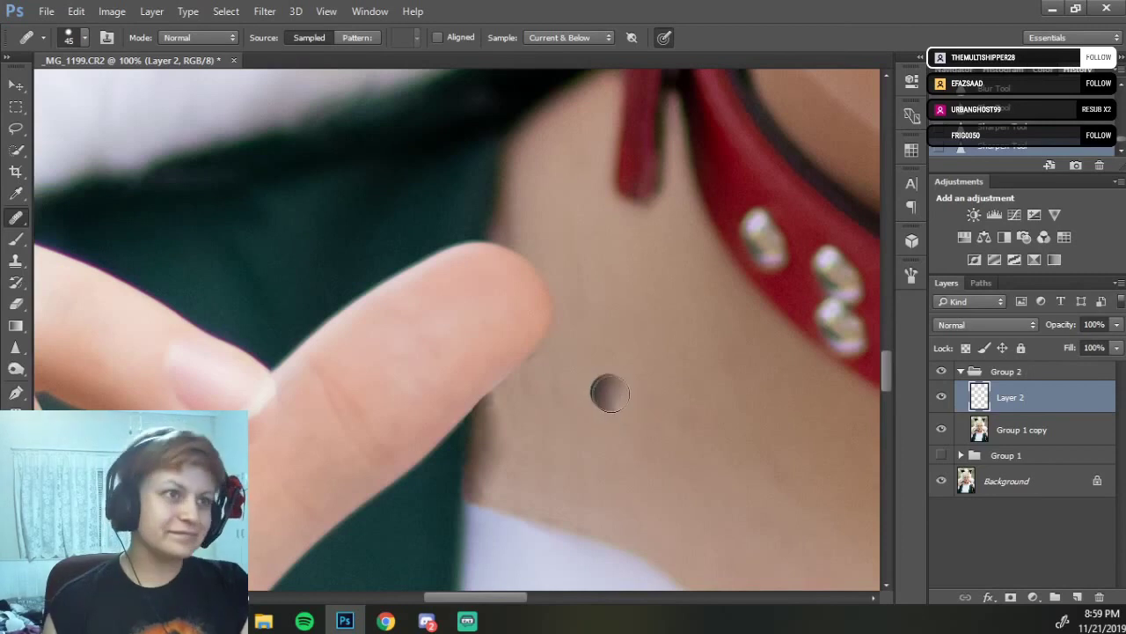
Try to heal the neck skin beside the thumb and shadow strip with skin sampled nearby, and undo the healing stroke.
left_click(635, 410, "alt")
left_click_drag(574, 409, 585, 476)
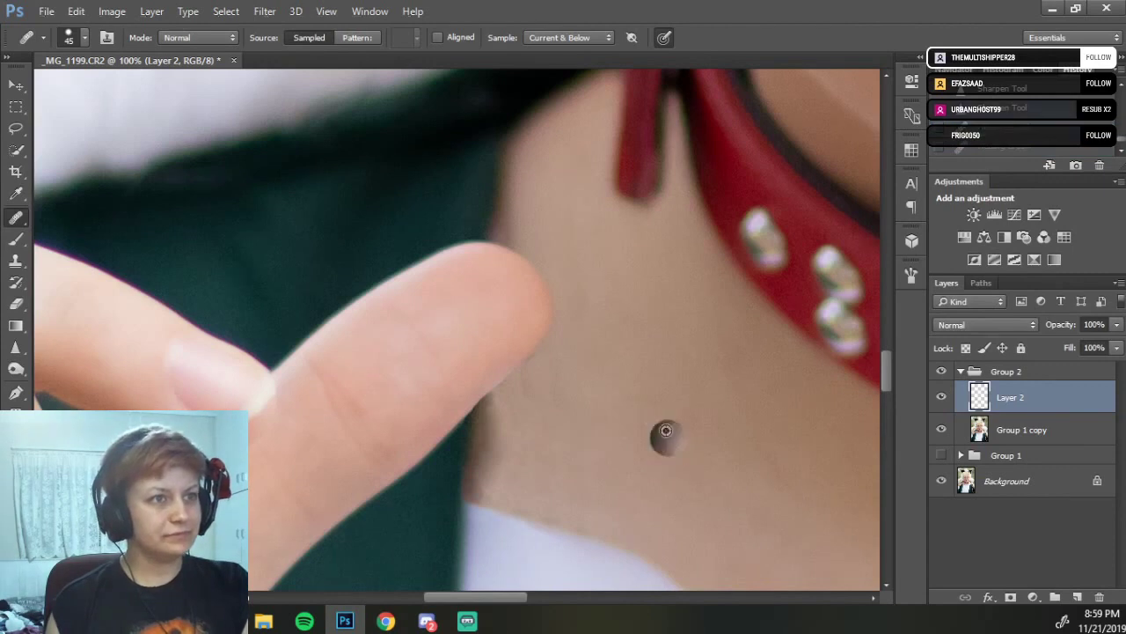
left_click(658, 409, "alt")
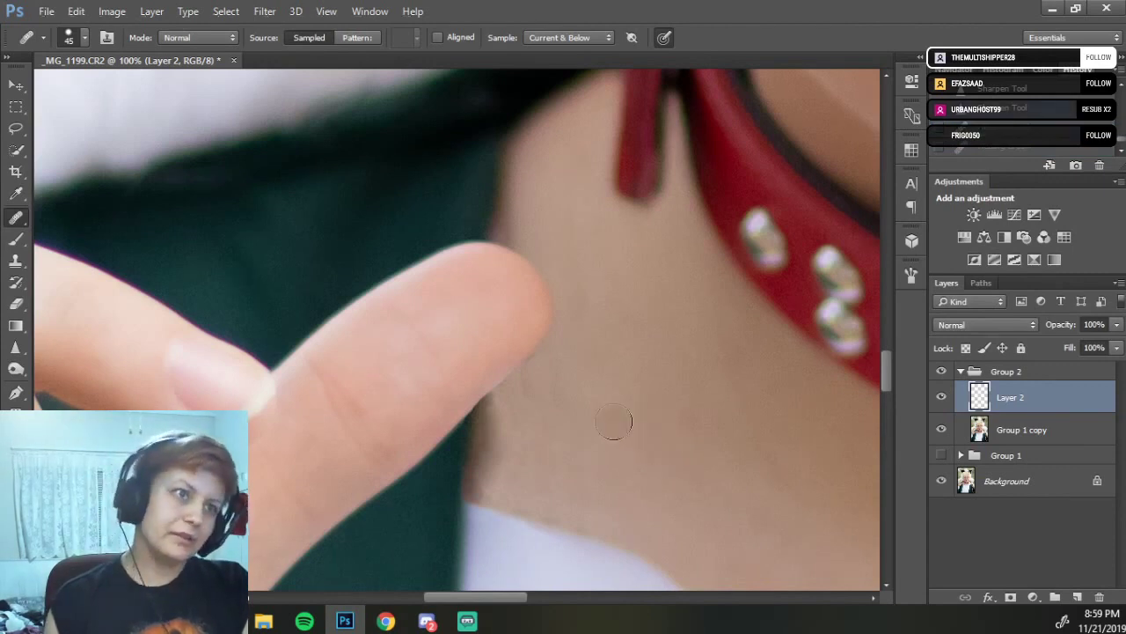
left_click_drag(595, 410, 555, 467)
mouse_move(558, 379)
left_mouse_down()
mouse_move(565, 426)
mouse_move(540, 482)
mouse_move(592, 505)
mouse_move(538, 496)
mouse_move(557, 501)
mouse_move(505, 475)
mouse_move(493, 484)
mouse_move(513, 486)
mouse_move(502, 438)
mouse_move(504, 469)
mouse_move(506, 415)
mouse_move(525, 396)
mouse_move(576, 454)
mouse_move(607, 293)
left_mouse_up()
mouse_move(582, 337)
left_mouse_down()
mouse_move(575, 265)
mouse_move(616, 307)
left_mouse_up()
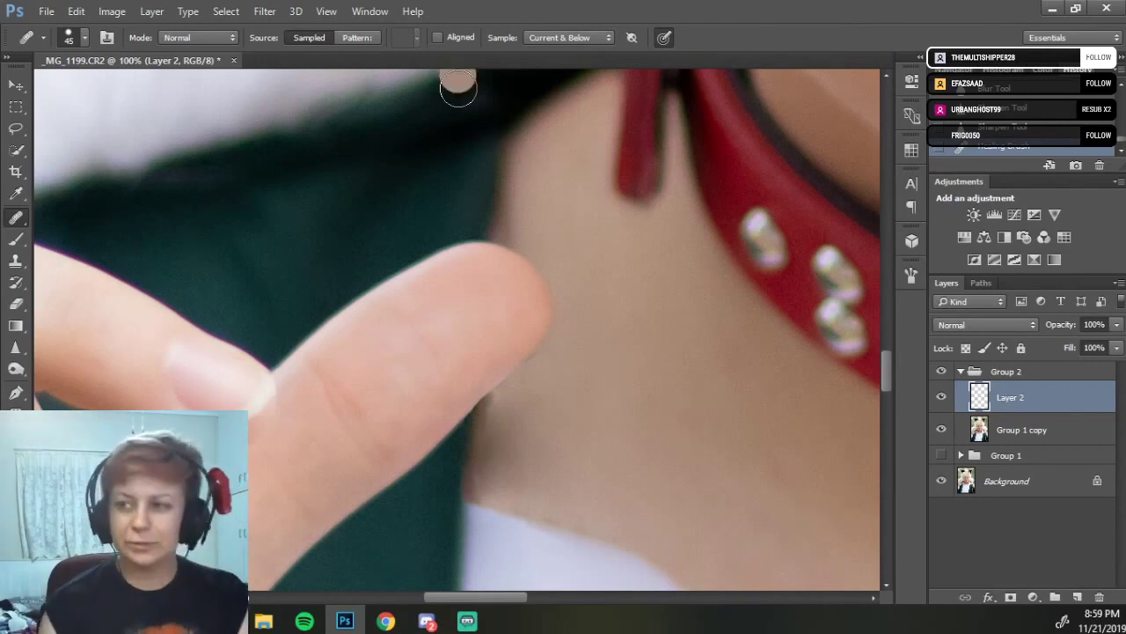
left_click_drag(619, 365, 631, 389)
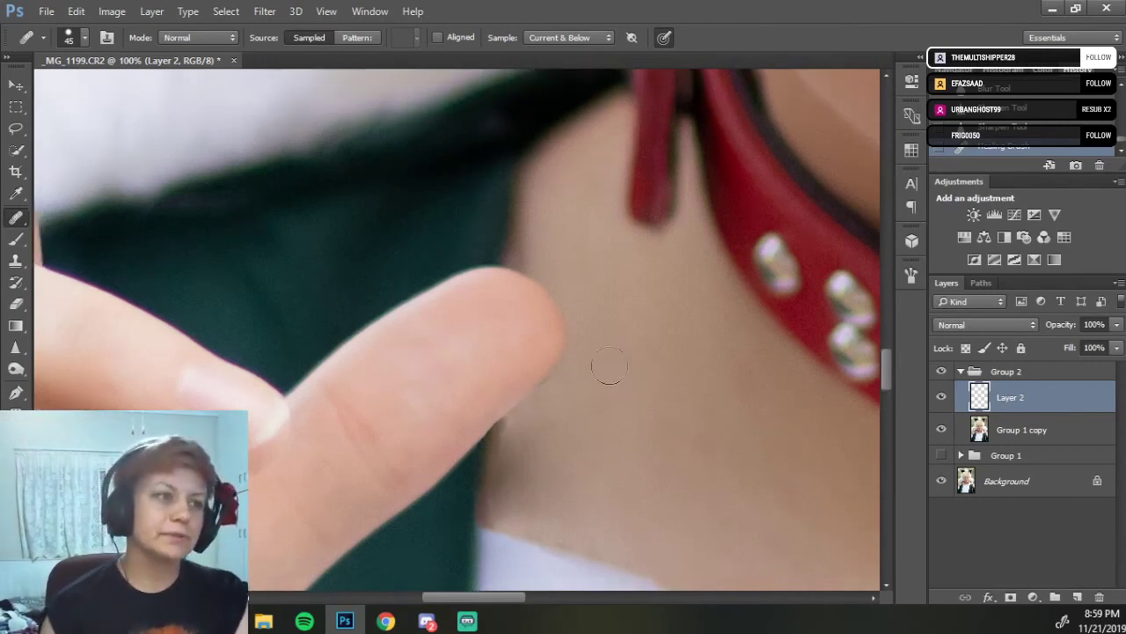
left_click(596, 349, "alt")
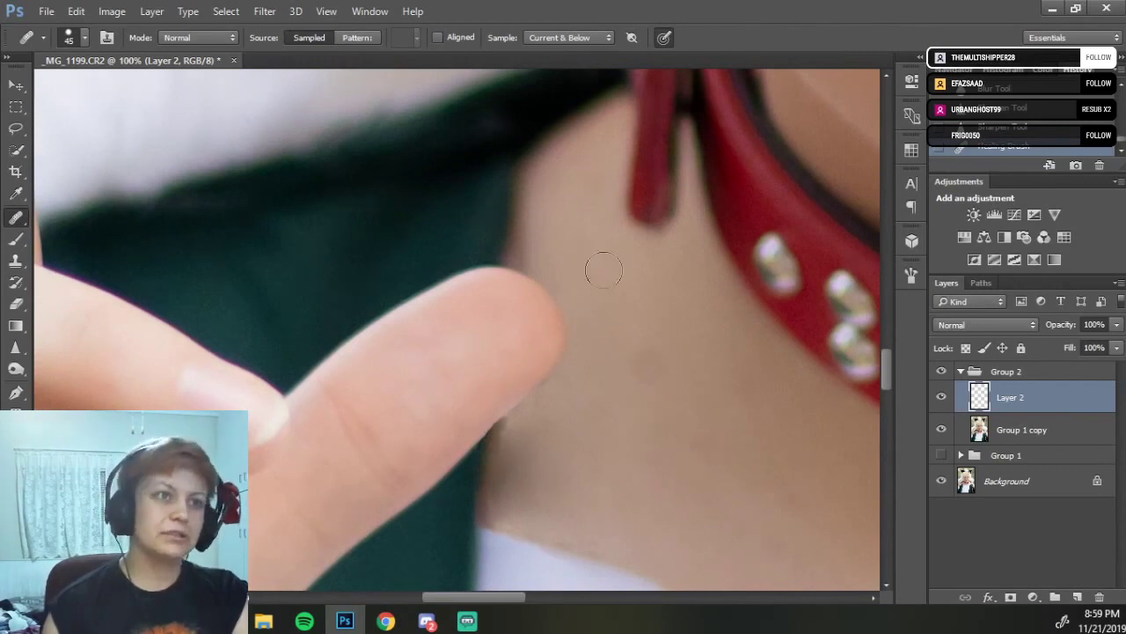
key("ctrl+z")
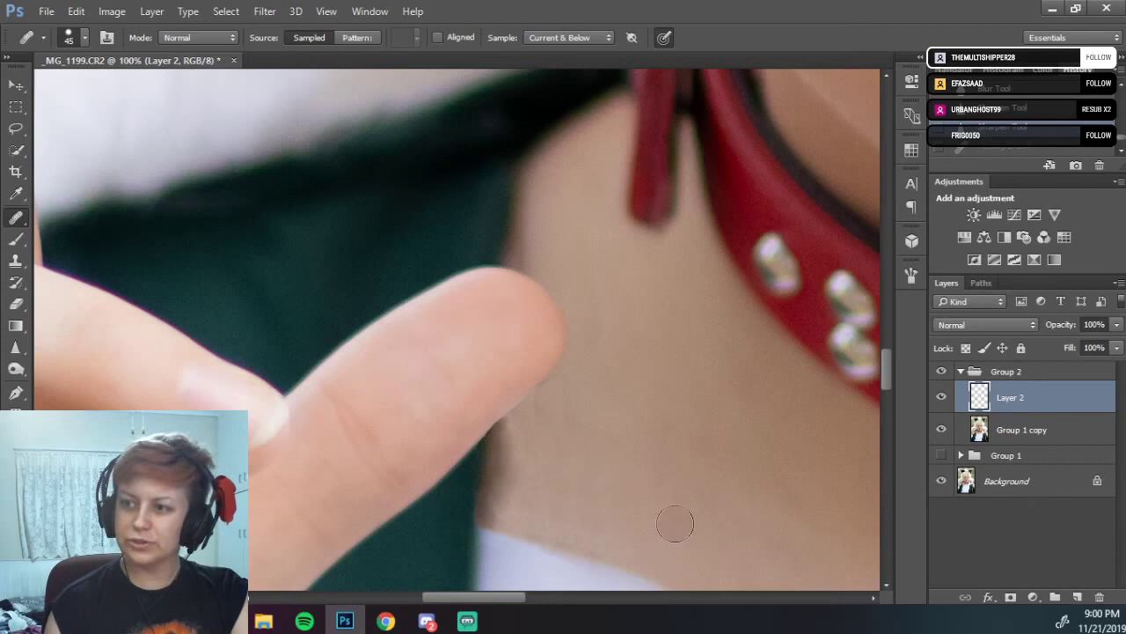
Heal the uneven neck skin between the thumb and the red collar with the size 45 Healing Brush, using skin sampled nearby.
key("alt")
left_click(658, 389, "alt")
left_click(620, 360)
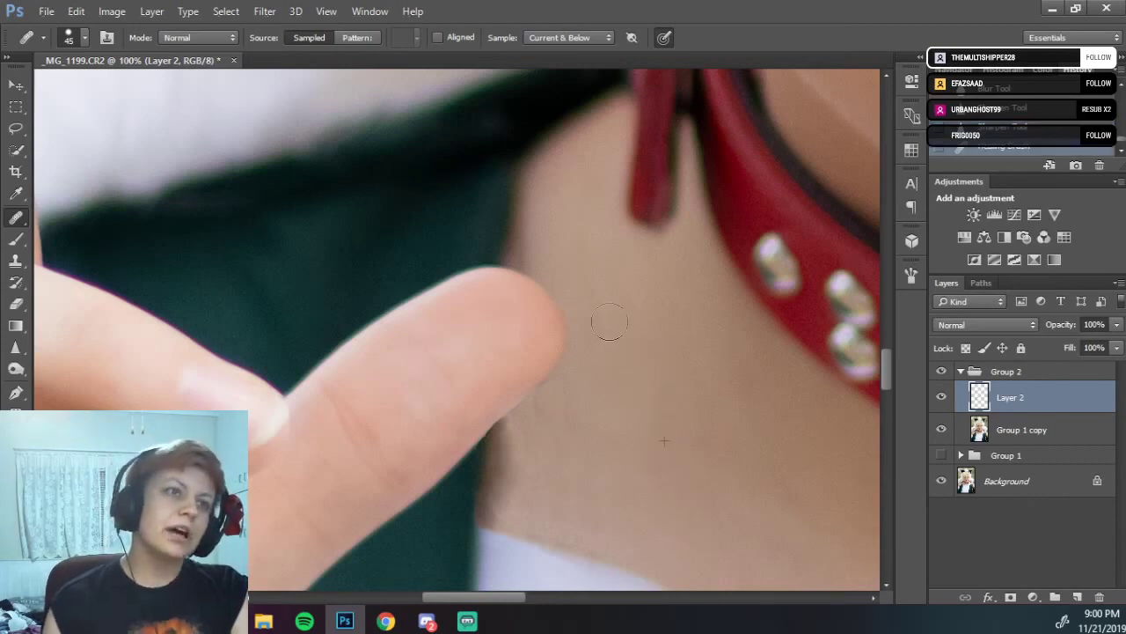
left_click(662, 396)
mouse_move(674, 397)
left_mouse_down()
mouse_move(711, 322)
mouse_move(693, 341)
left_mouse_up()
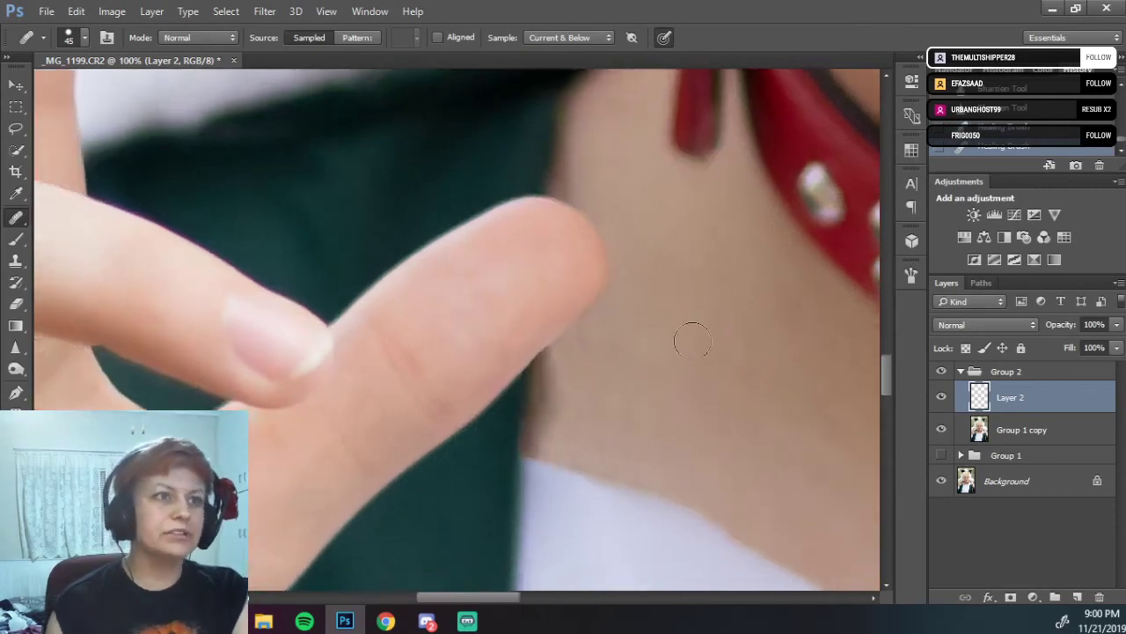
left_click(661, 291, "alt")
mouse_move(638, 308)
left_mouse_down()
mouse_move(603, 368)
mouse_move(619, 327)
left_mouse_up()
mouse_move(605, 366)
left_mouse_down()
mouse_move(592, 401)
mouse_move(615, 384)
mouse_move(623, 446)
mouse_move(577, 374)
left_mouse_up()
left_click_drag(669, 357, 723, 306)
Heal the blotchy neck skin between the shadow strip and the shirt's neckline with the size 25 Healing Brush at 200% magnification.
key("ctrl+plus")
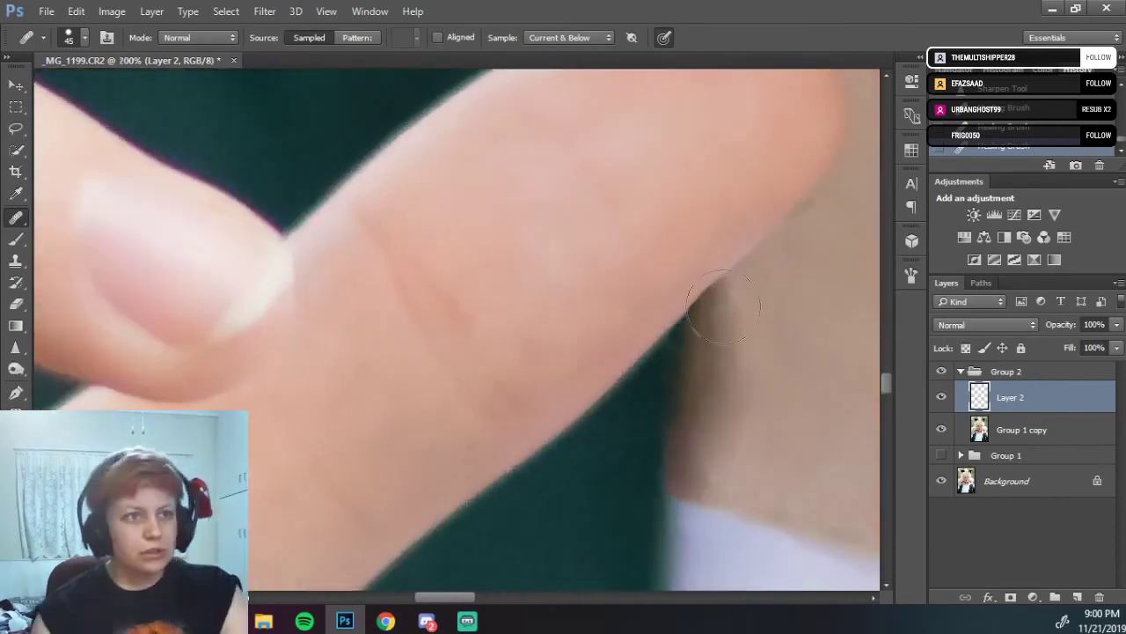
left_click_drag(589, 241, 417, 148)
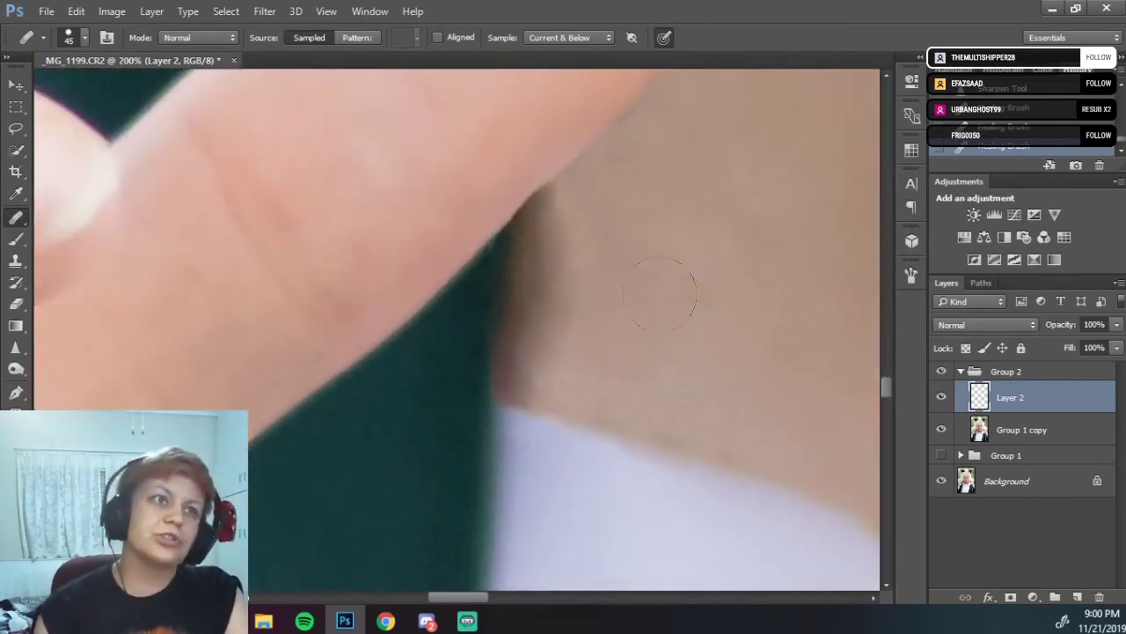
left_click(714, 375, "alt")
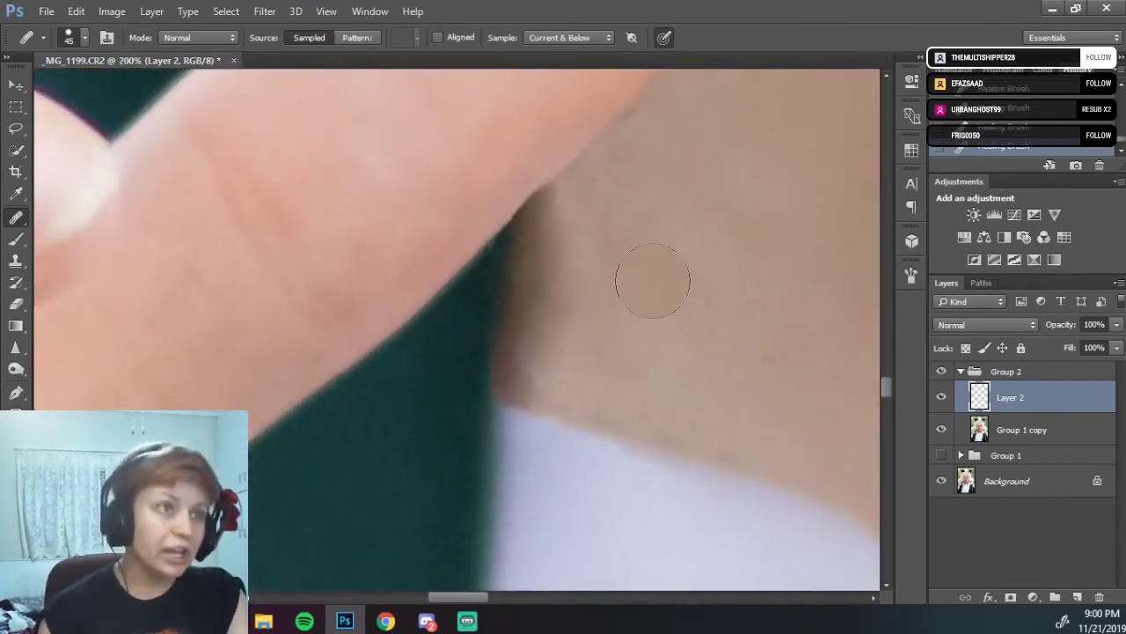
key("bracketleft")
key("bracketleft")
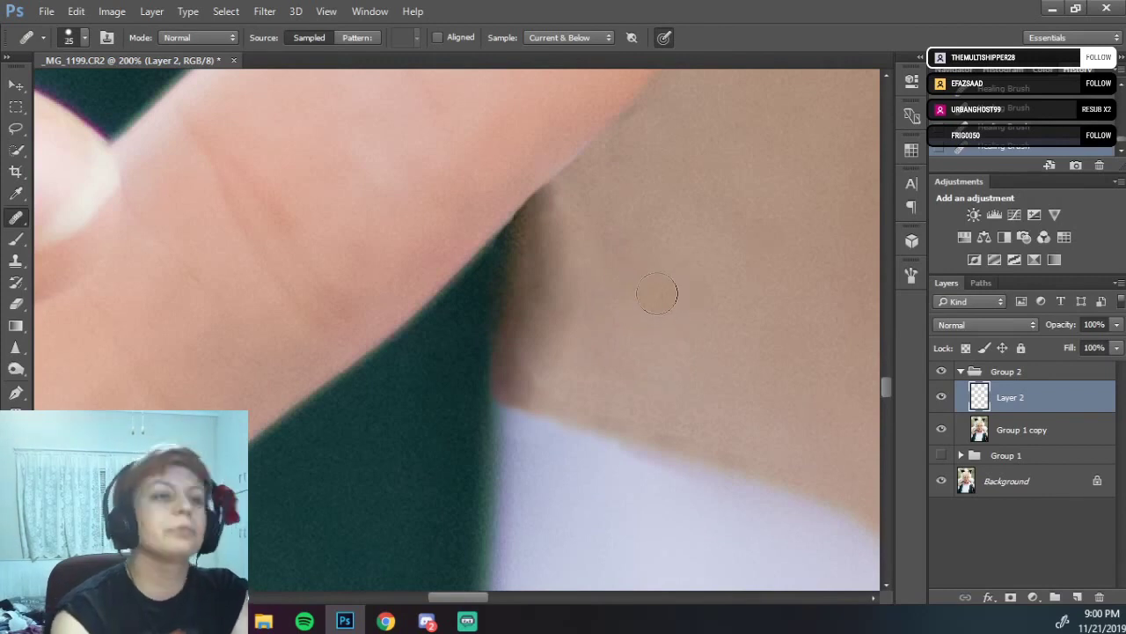
left_click(726, 291)
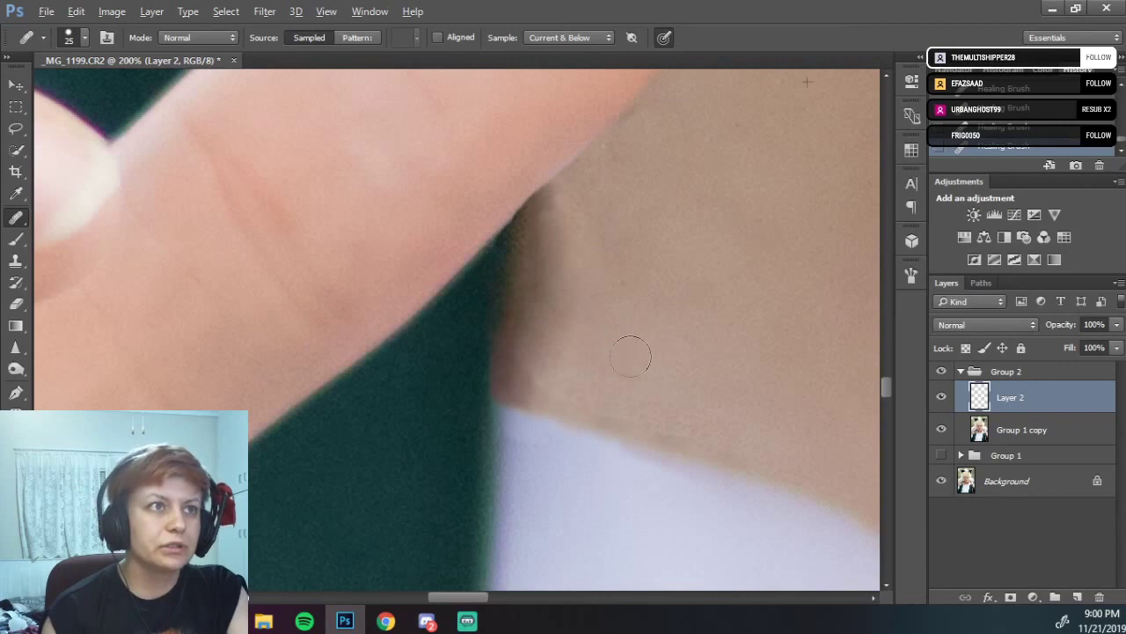
mouse_move(662, 408)
left_mouse_down()
mouse_move(627, 406)
mouse_move(726, 434)
mouse_move(608, 397)
left_mouse_up()
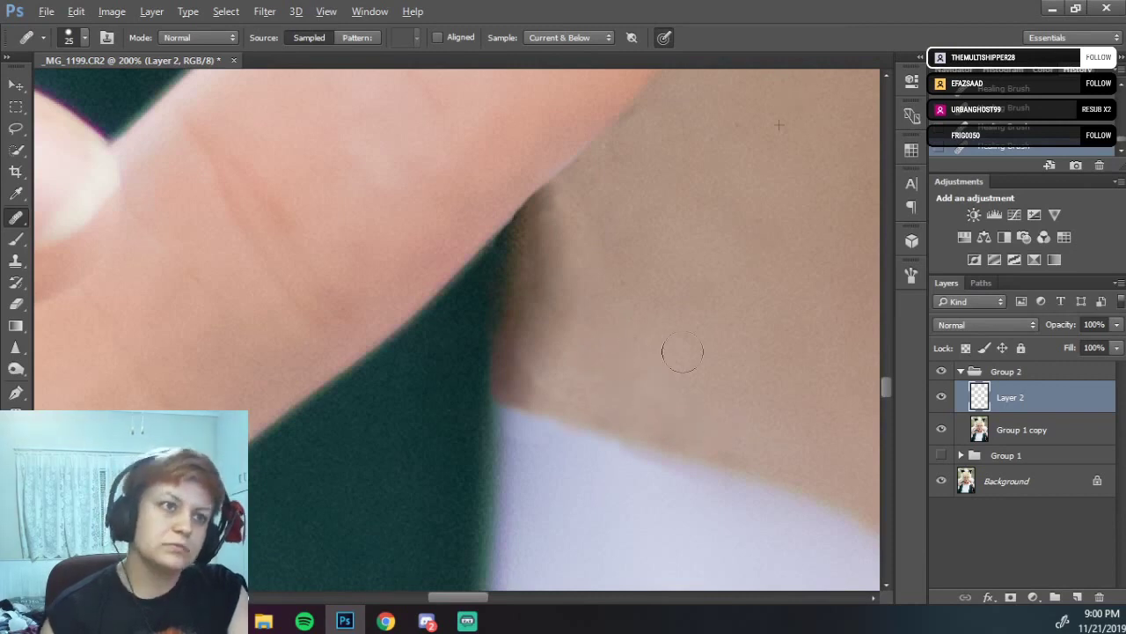
left_click_drag(683, 352, 690, 369)
Resample the neck skin to heal the patches above the neckline, and blend the shadow strip beneath the thumb into the skin.
left_click(736, 327, "alt")
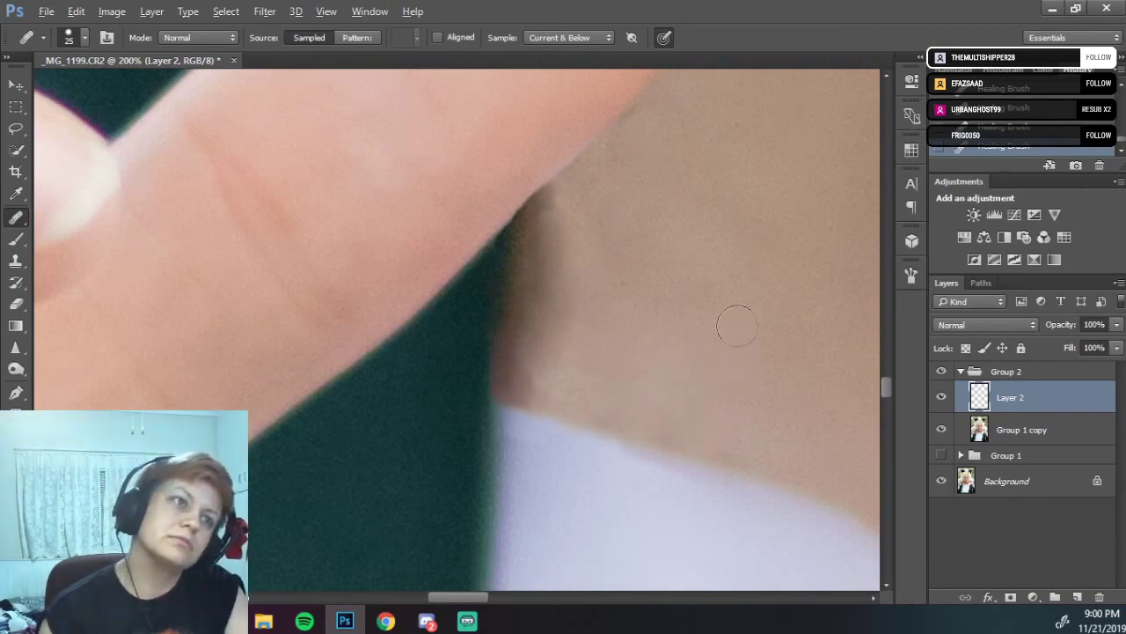
left_click(738, 340, "alt")
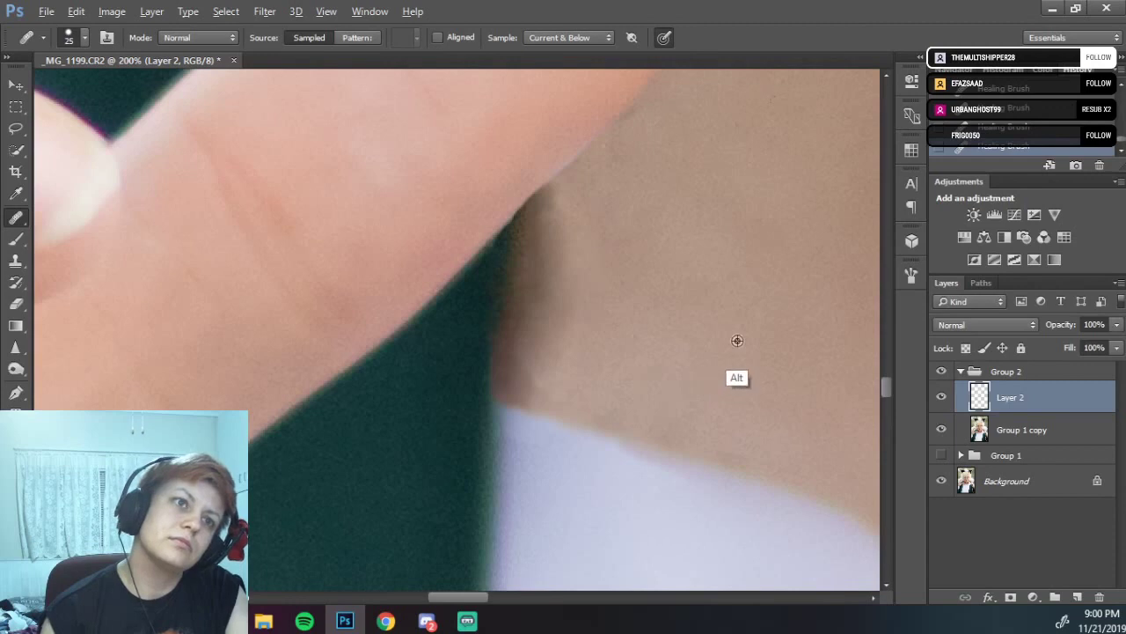
left_click(697, 343)
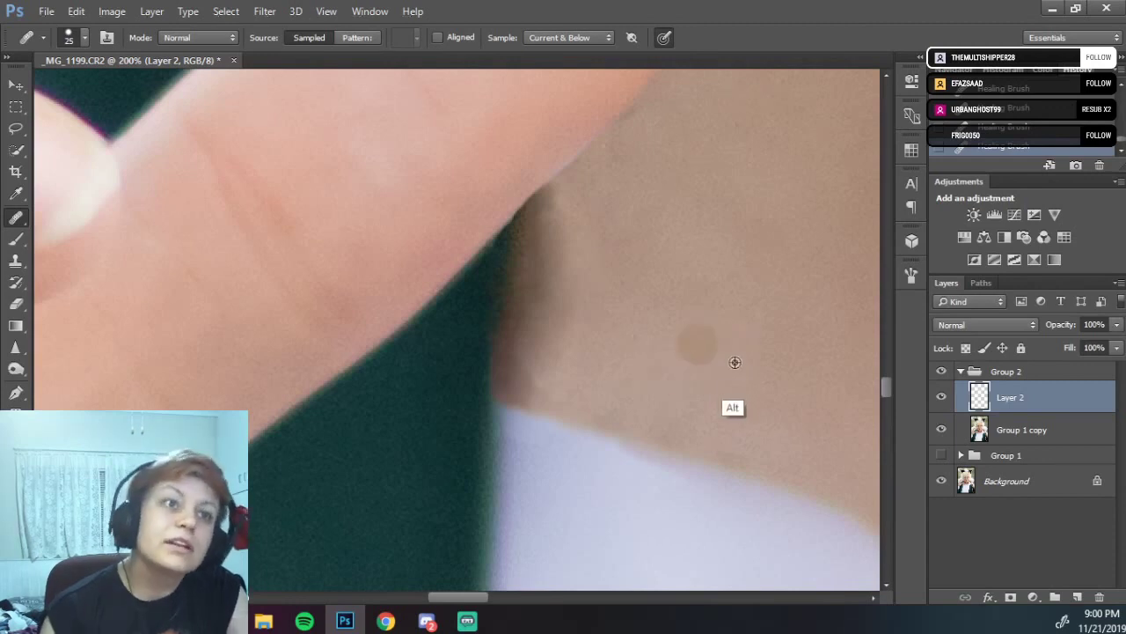
left_click(736, 363, "alt")
left_click(719, 387)
mouse_move(624, 377)
left_mouse_down()
mouse_move(588, 385)
mouse_move(571, 320)
mouse_move(522, 385)
mouse_move(563, 200)
mouse_move(590, 211)
mouse_move(605, 257)
mouse_move(593, 315)
left_mouse_up()
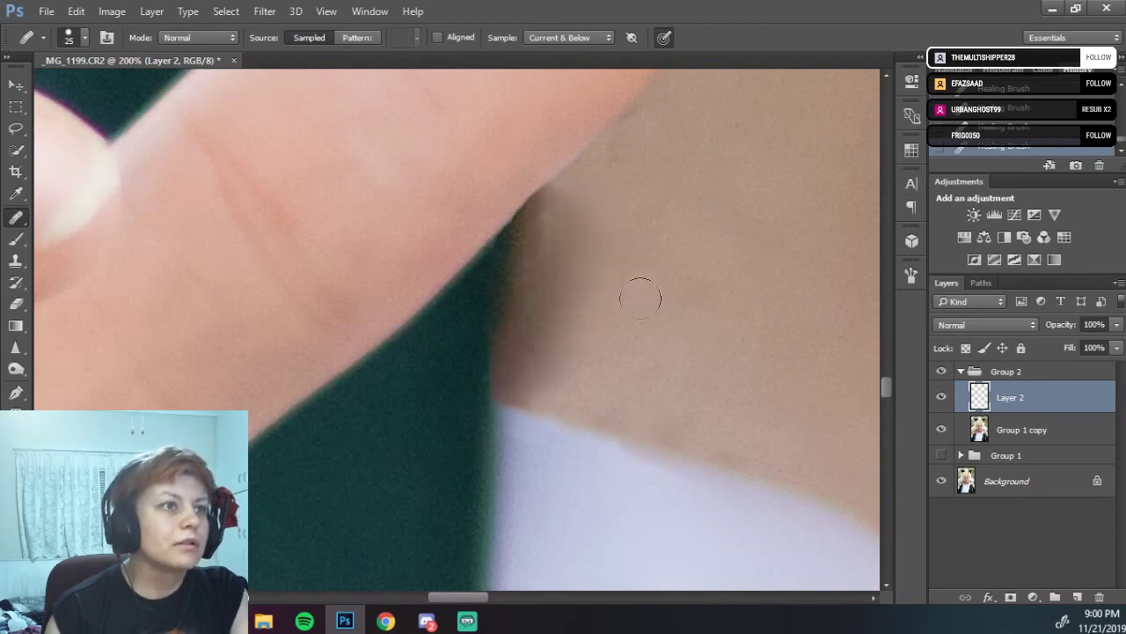
mouse_move(552, 369)
left_mouse_down()
mouse_move(523, 384)
mouse_move(528, 406)
mouse_move(573, 397)
mouse_move(698, 432)
left_mouse_up()
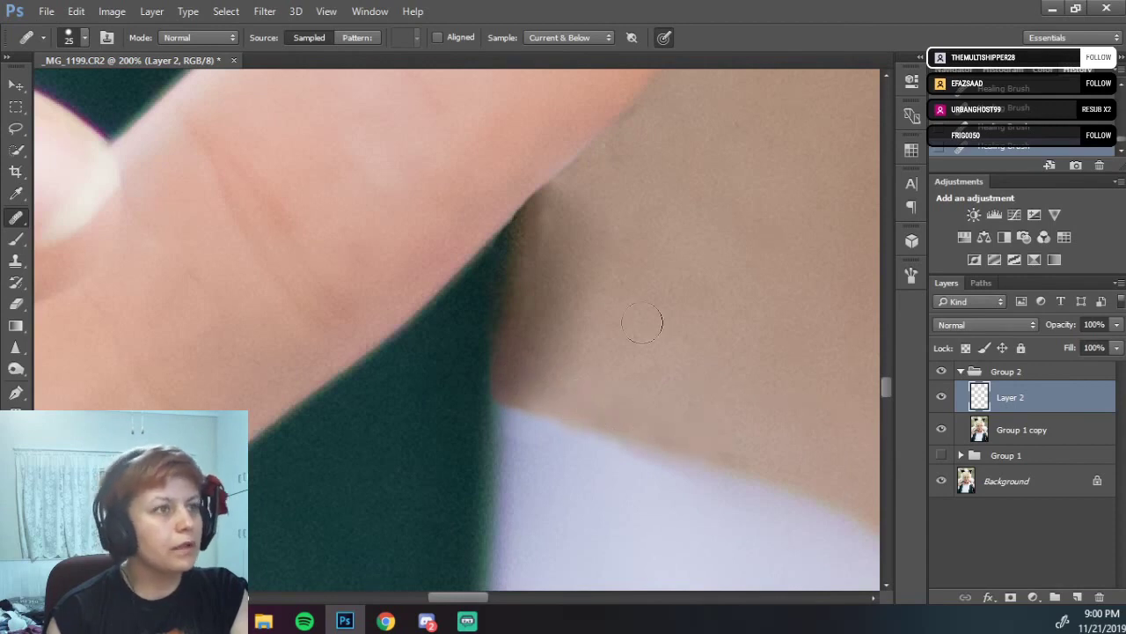
mouse_move(531, 372)
left_mouse_down()
mouse_move(510, 383)
mouse_move(529, 283)
mouse_move(523, 232)
mouse_move(556, 204)
left_mouse_up()
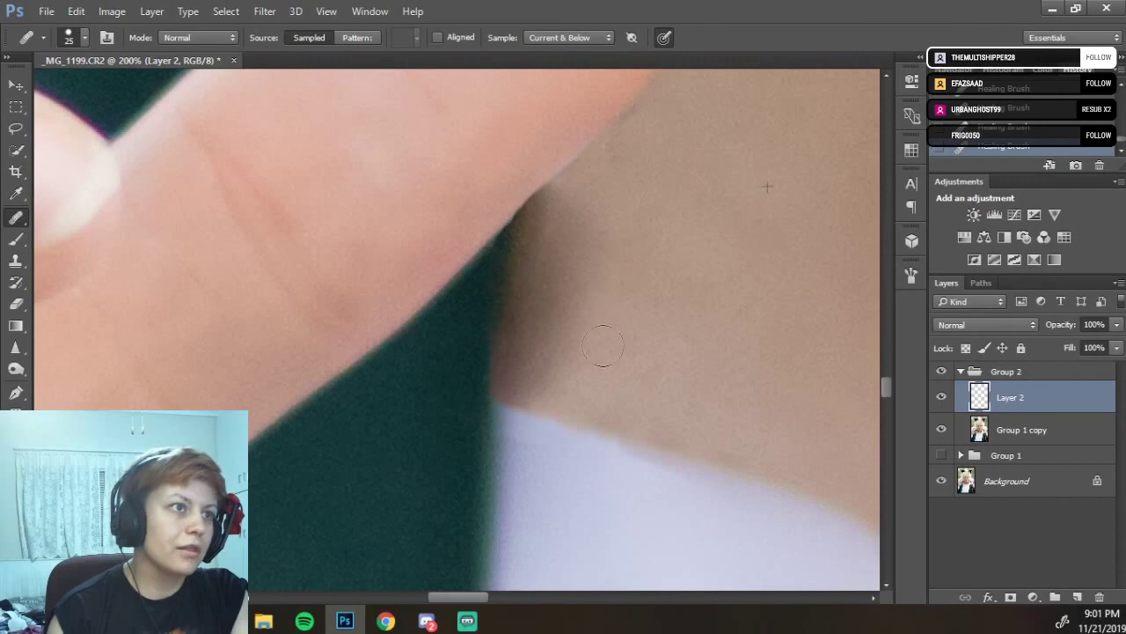
Heal the shirt side of the neckline with the size 25 Healing Brush, using white fabric sampled just below it.
key("alt")
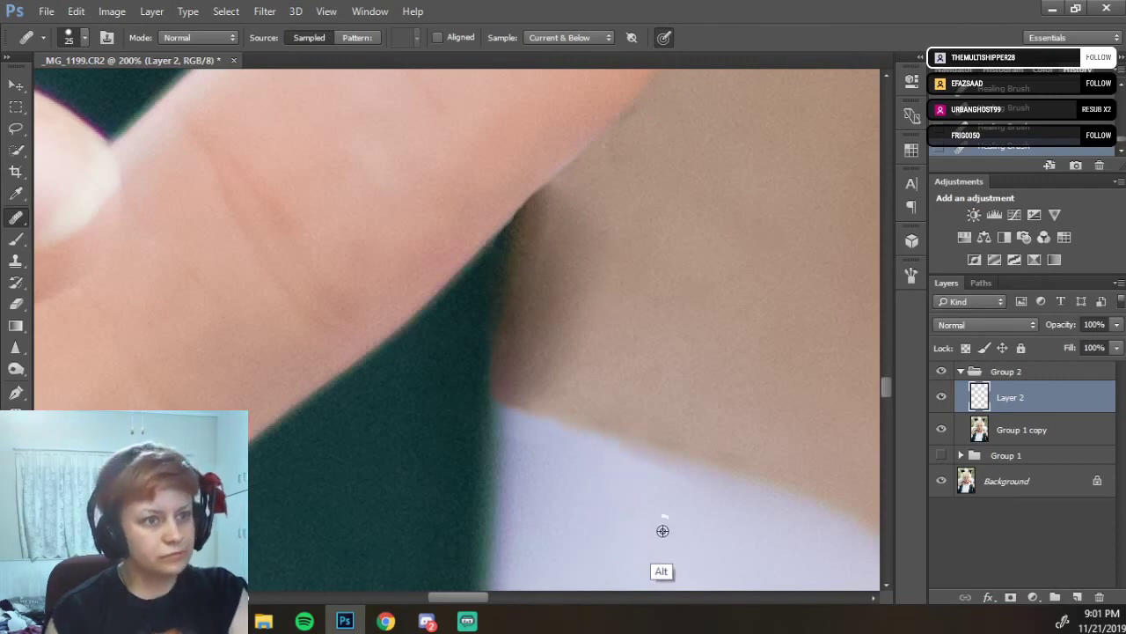
left_click(662, 526, "alt")
mouse_move(660, 493)
left_mouse_down()
mouse_move(679, 502)
mouse_move(686, 488)
mouse_move(508, 425)
mouse_move(687, 470)
mouse_move(790, 520)
left_mouse_up()
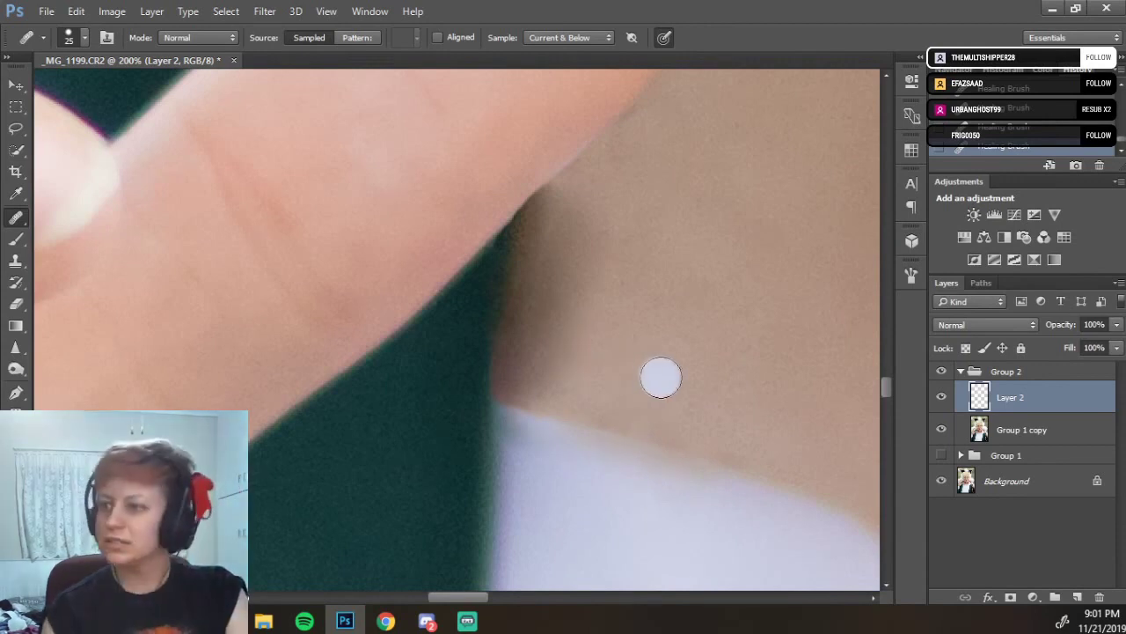
Reduce the Healing Brush to size 6 and refine the neckline edge near the shirt's corner.
key("bracketleft")
key("bracketleft")
key("bracketleft")
key("bracketleft")
key("bracketleft")
key("bracketleft")
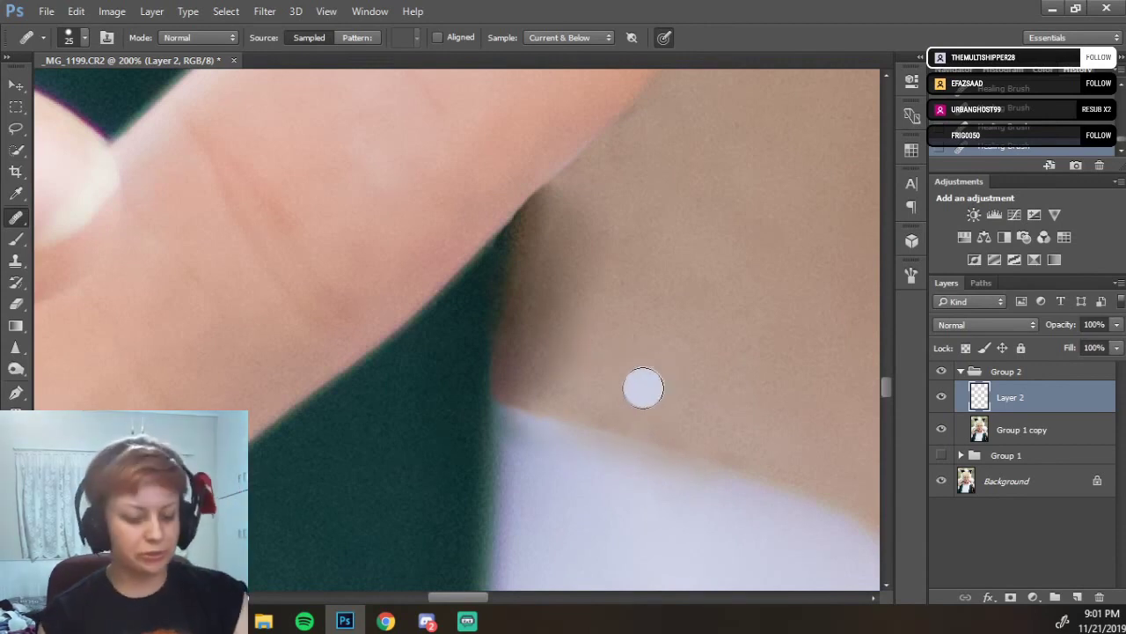
key("bracketleft")
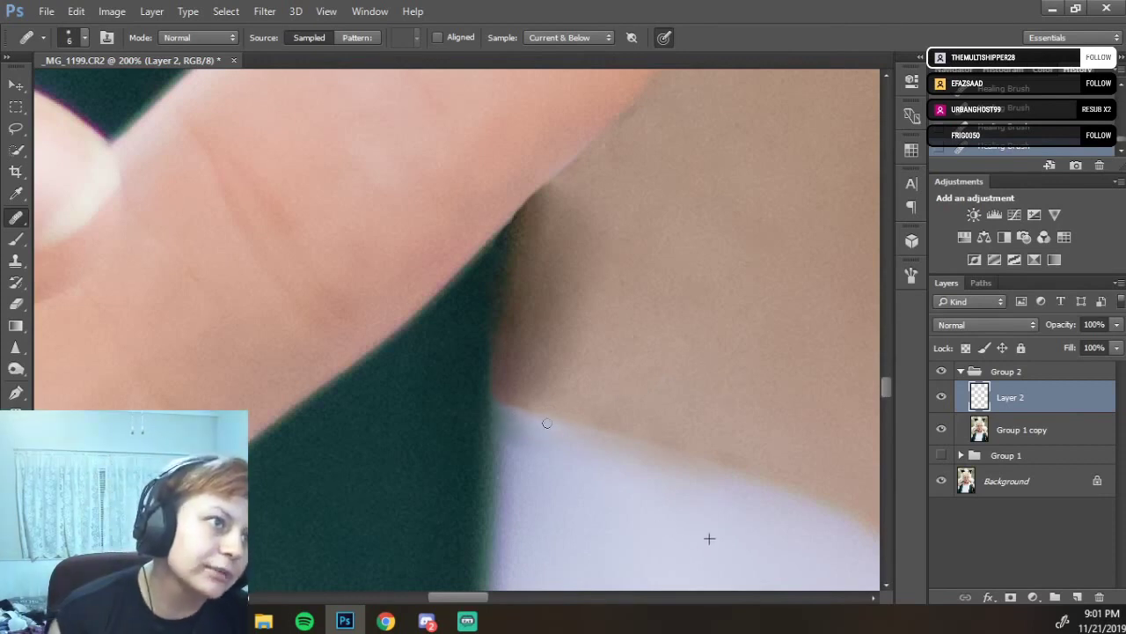
left_click(571, 352, "alt")
left_click(603, 394, "alt")
left_click(572, 390, "alt")
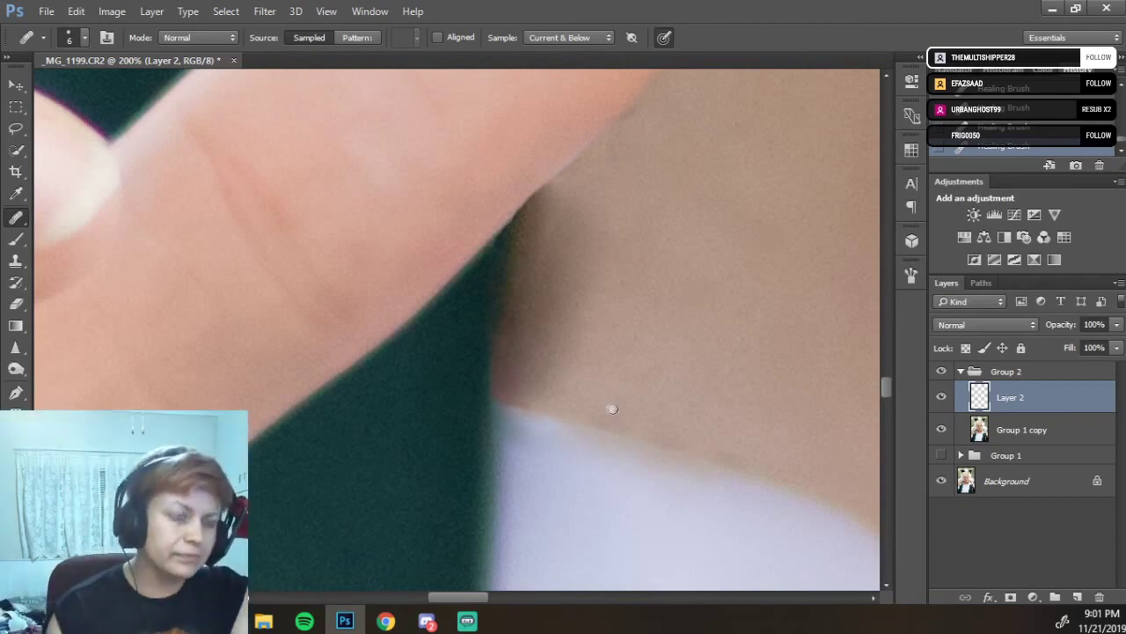
Enlarge the Healing Brush to size 8 and heal the neck skin at the shirt's corner and in the shadow strip above it.
key("bracketright")
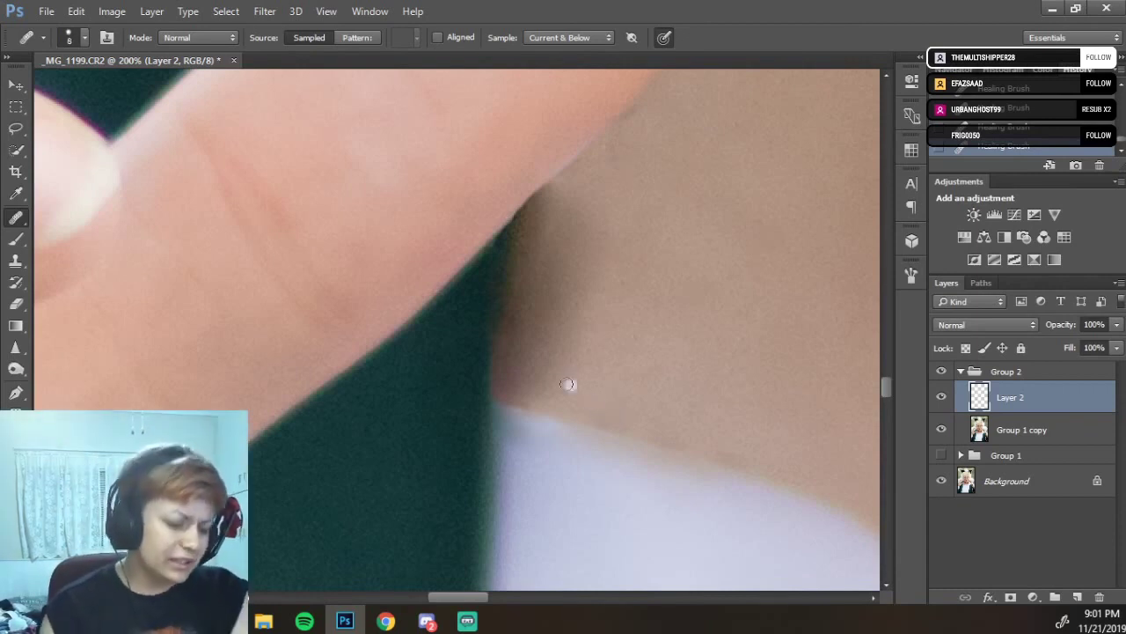
key("alt")
left_click_drag(563, 402, 538, 398)
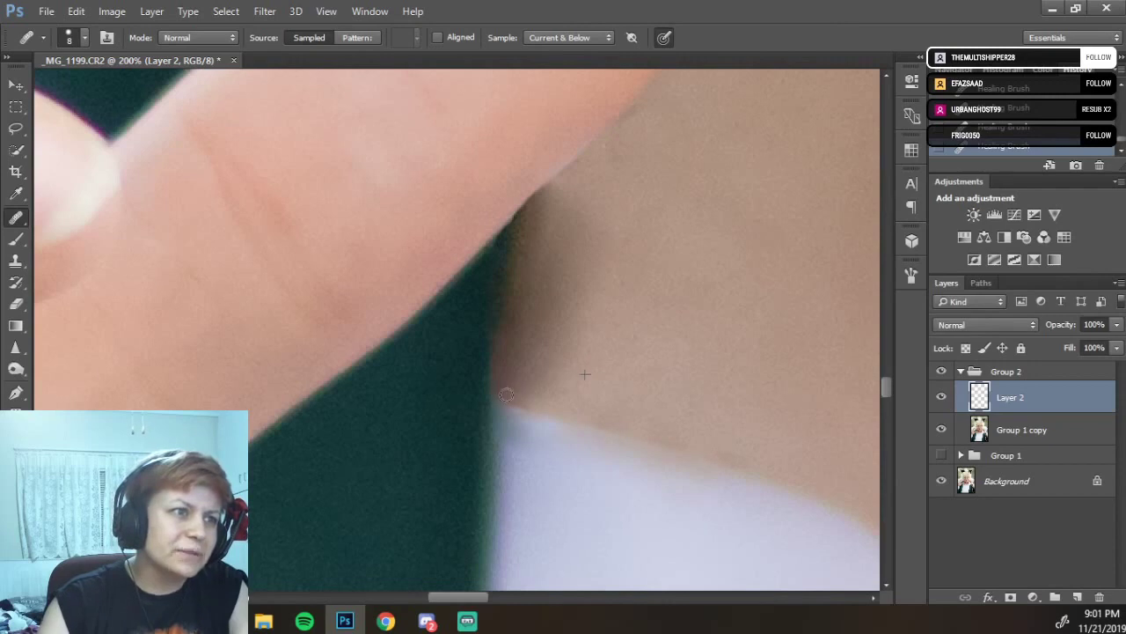
mouse_move(506, 389)
left_mouse_down()
mouse_move(500, 374)
mouse_move(498, 390)
mouse_move(523, 388)
left_mouse_up()
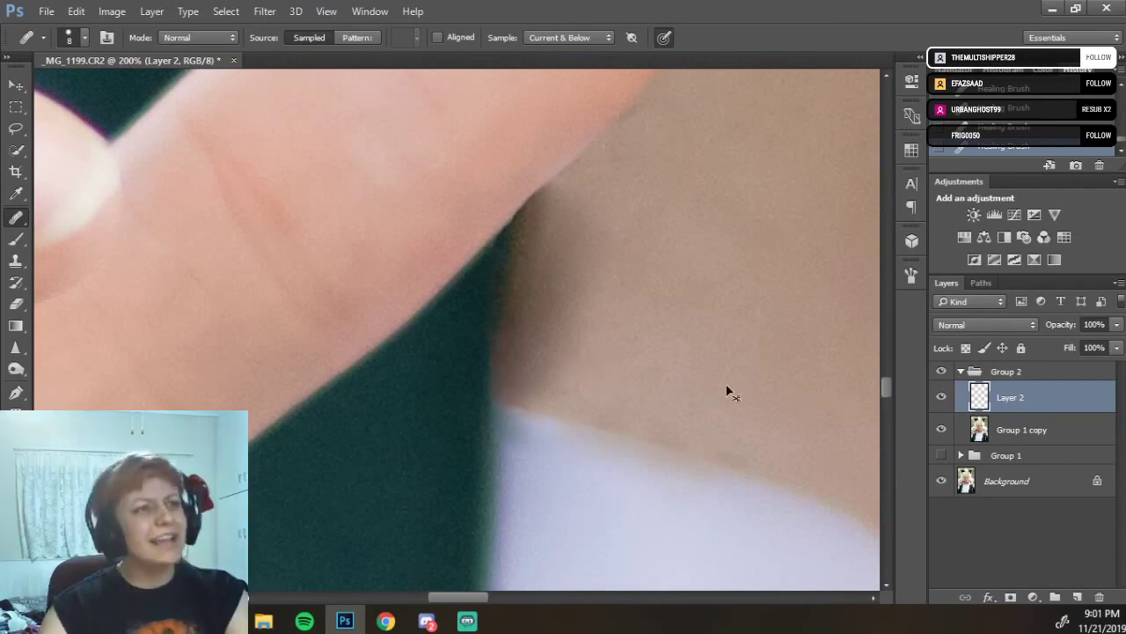
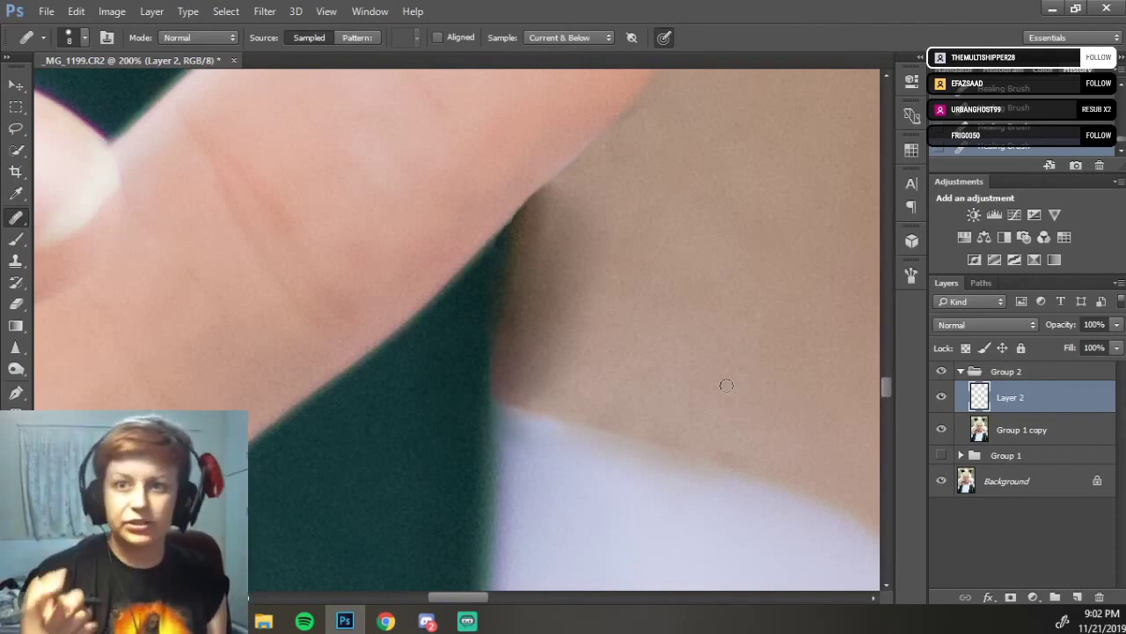
left_click(622, 304, "alt")
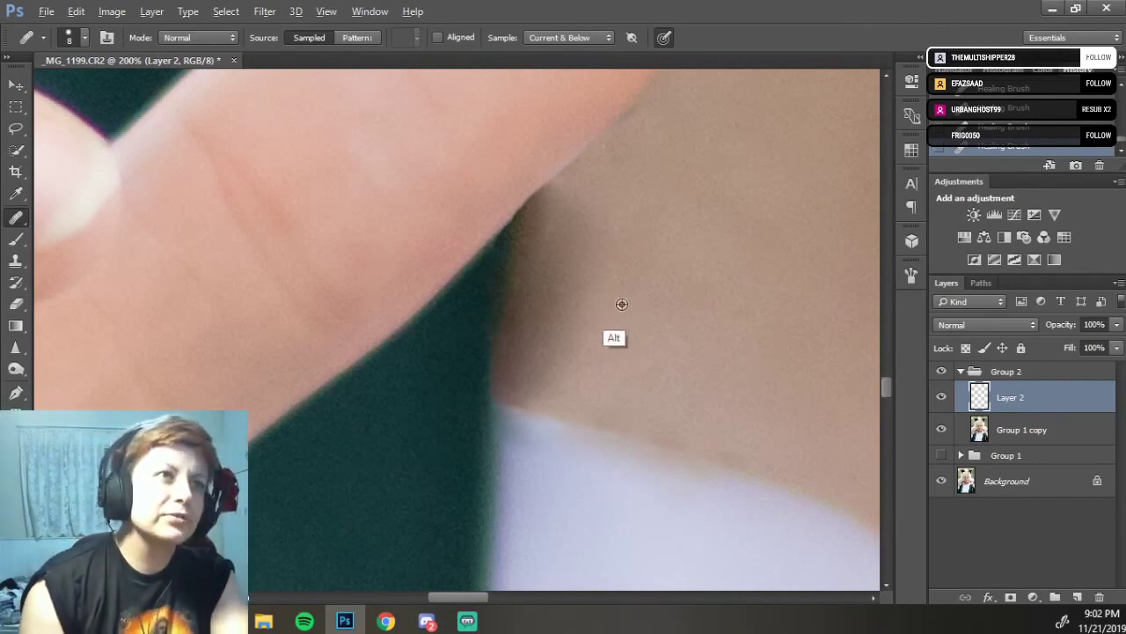
left_click_drag(540, 305, 530, 300)
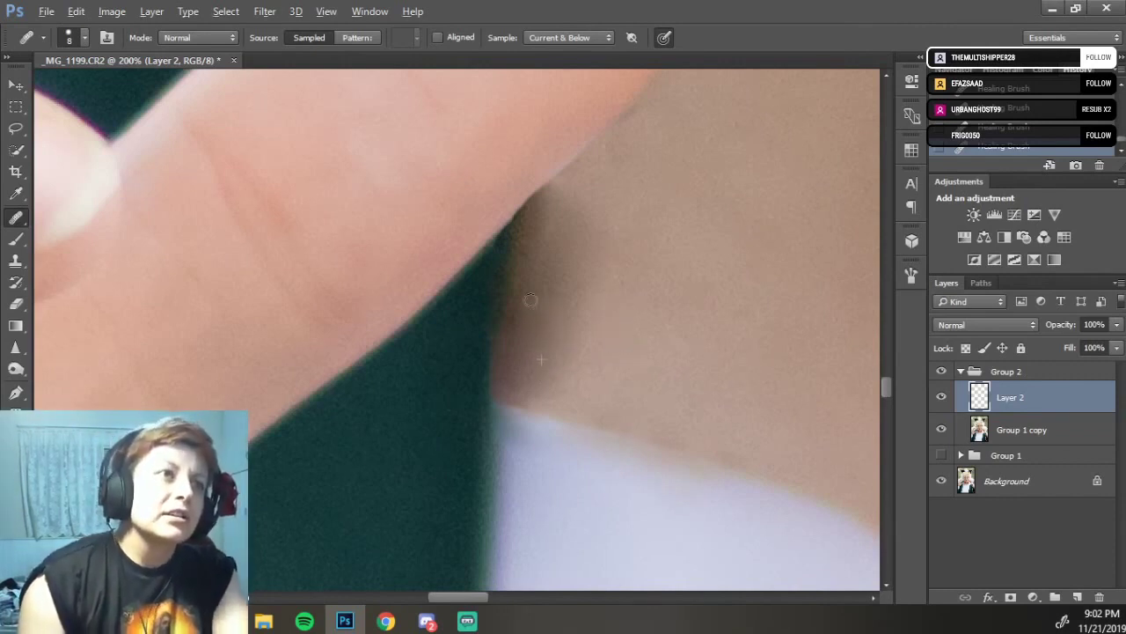
Examine the retouched neck, thumb edge and neckline both close up and at 33.3% magnification.
left_click_drag(608, 285, 581, 420)
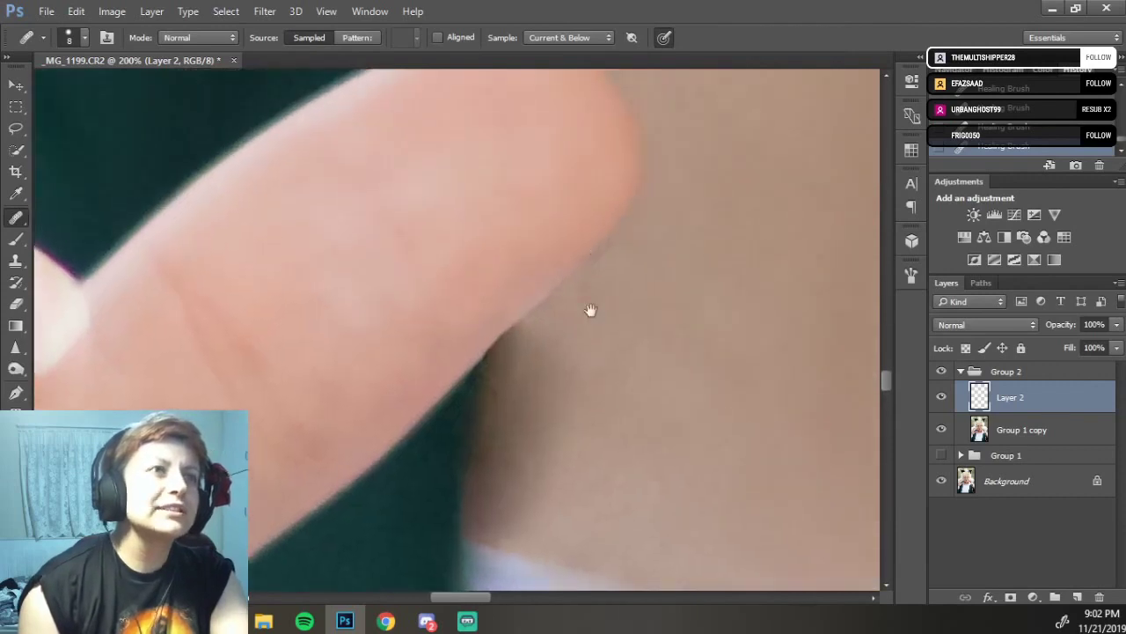
left_click_drag(590, 312, 574, 438)
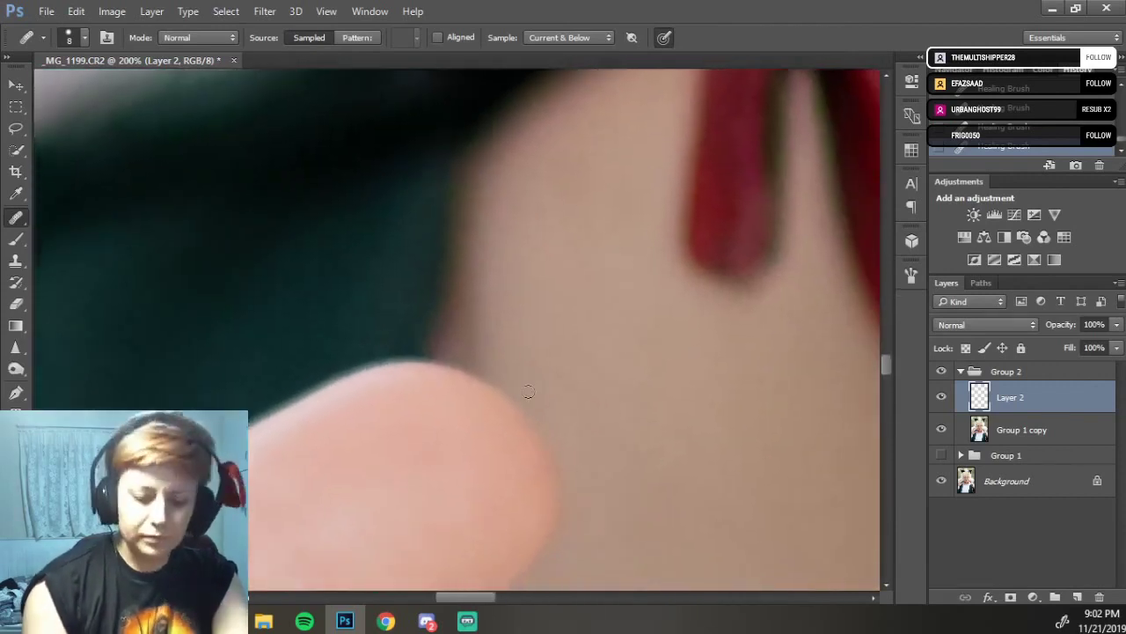
scroll(527, 389, "down", 4)
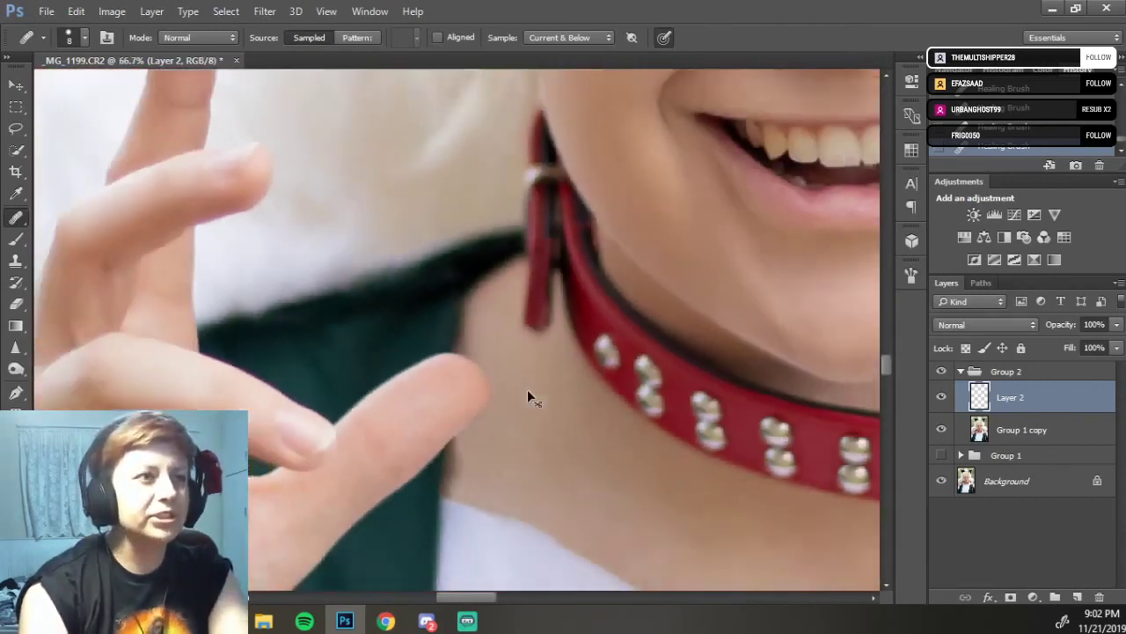
scroll(527, 389, "down", 1)
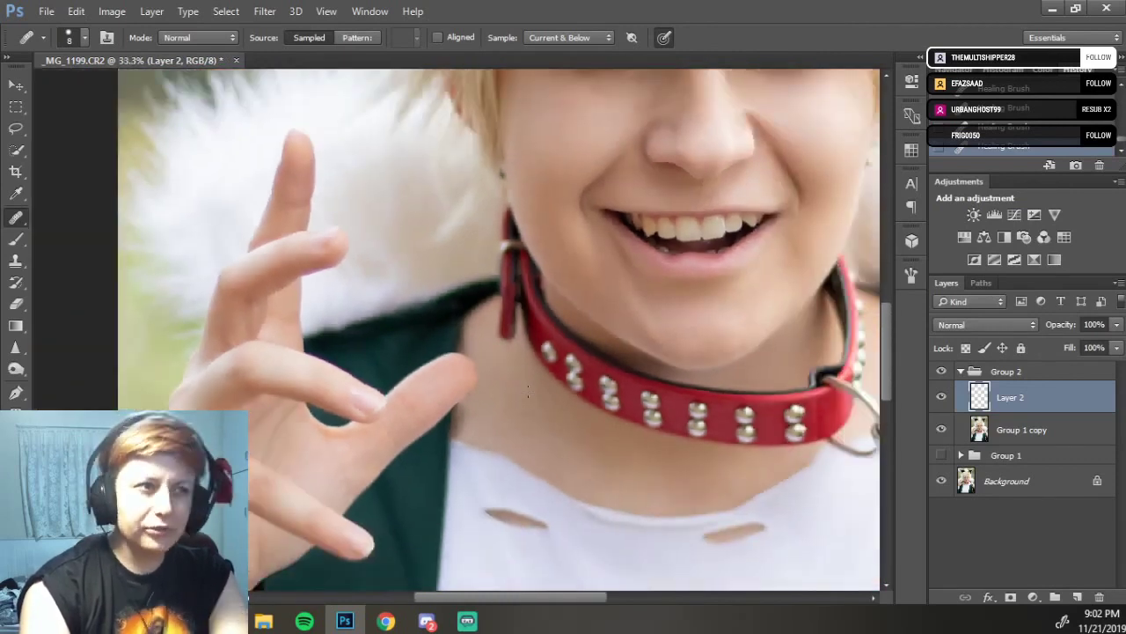
scroll(528, 396, "up", 4)
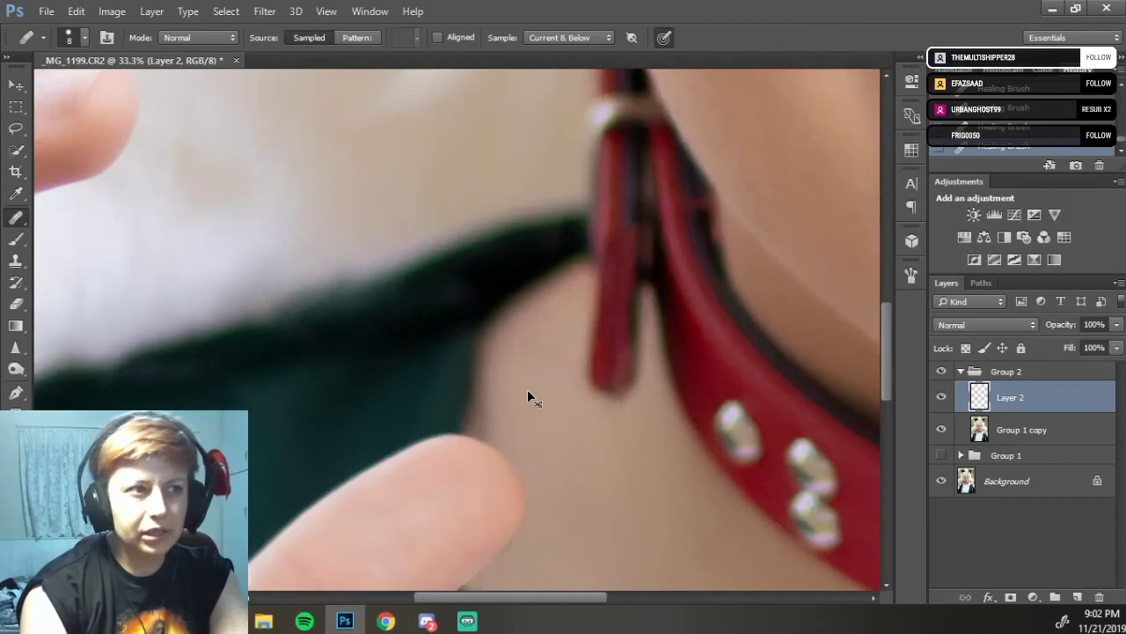
key("ctrl+plus")
left_click_drag(547, 345, 591, 89)
left_click_drag(568, 462, 603, 240)
scroll(603, 248, "down", 5)
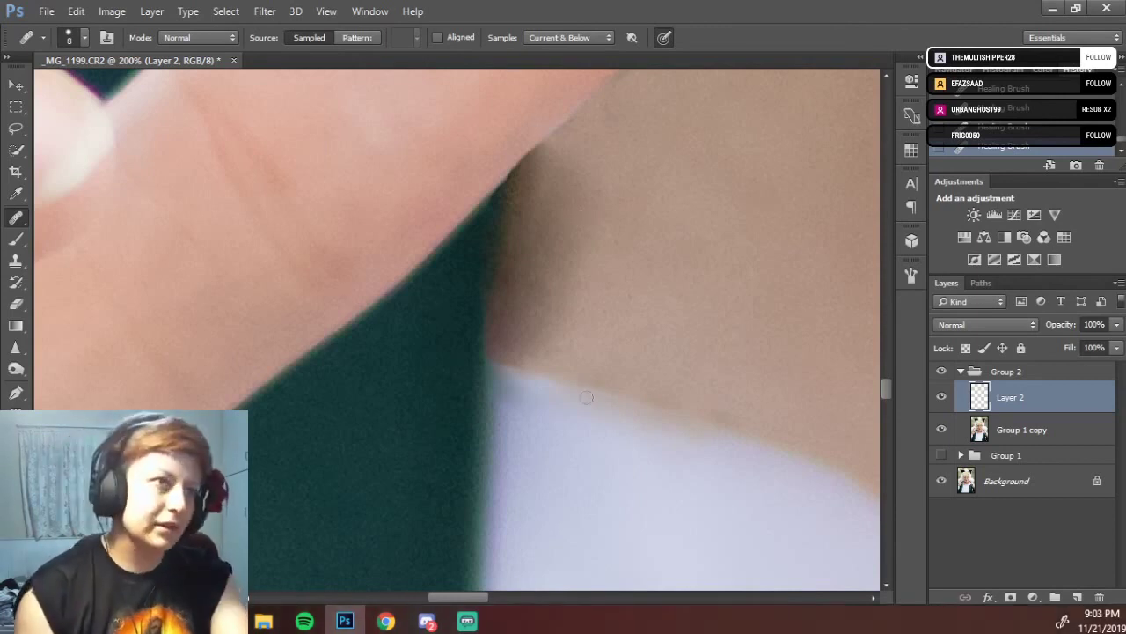
Heal the white shirt's corner beside the green jacket with the size 8 Healing Brush, using fabric sampled just below it.
left_click_drag(557, 445, 536, 370)
left_click(542, 408)
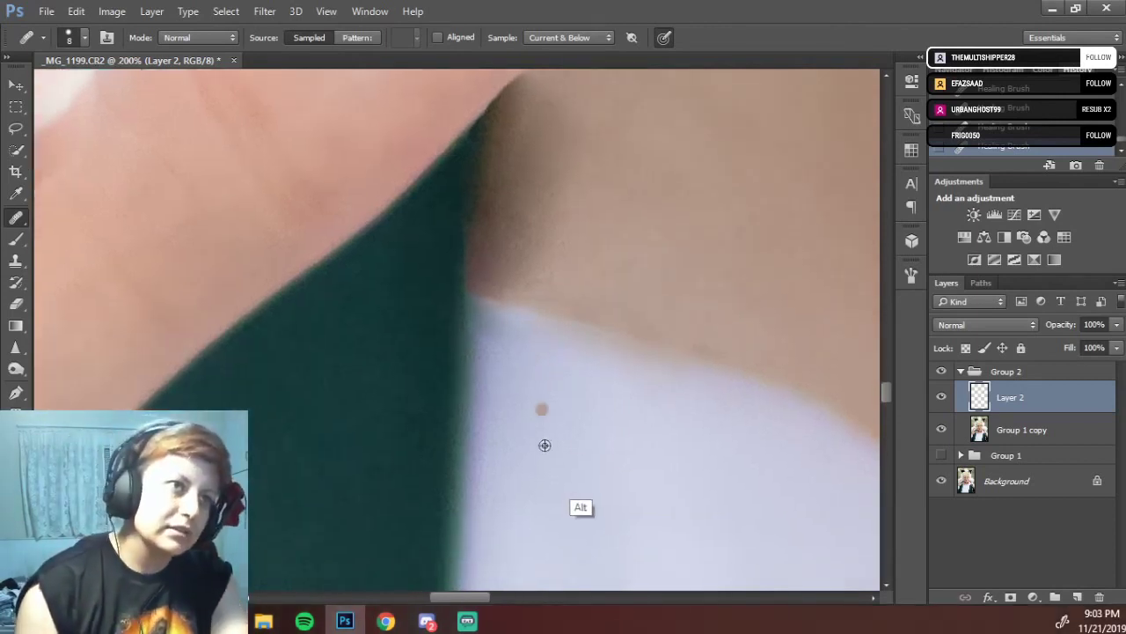
left_click(579, 465, "alt")
left_click(513, 364)
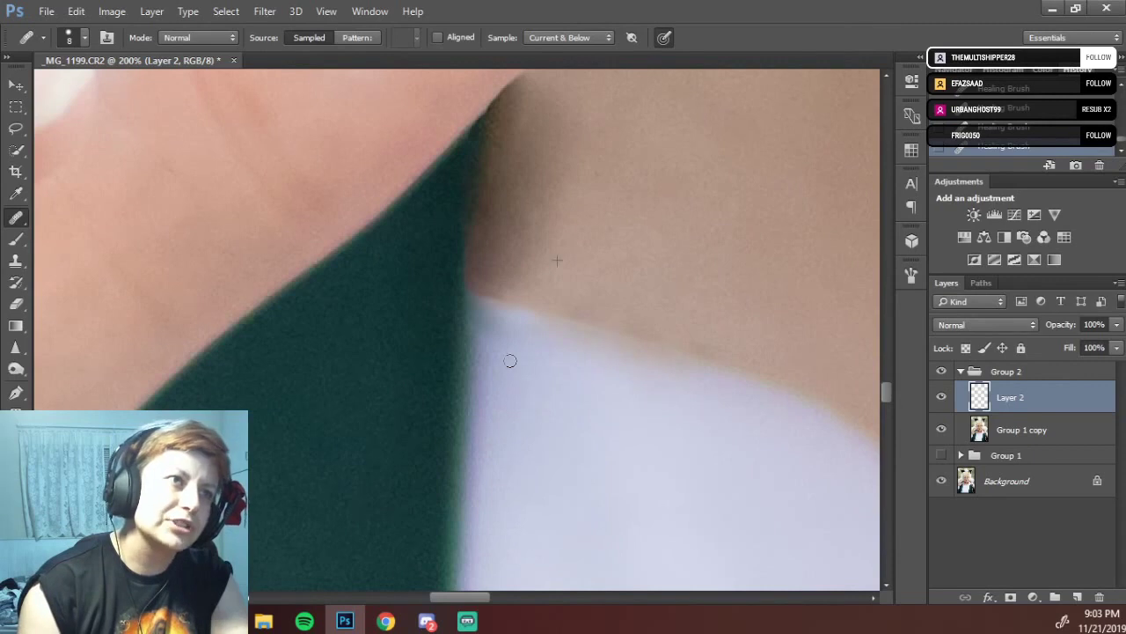
left_click(556, 456, "alt")
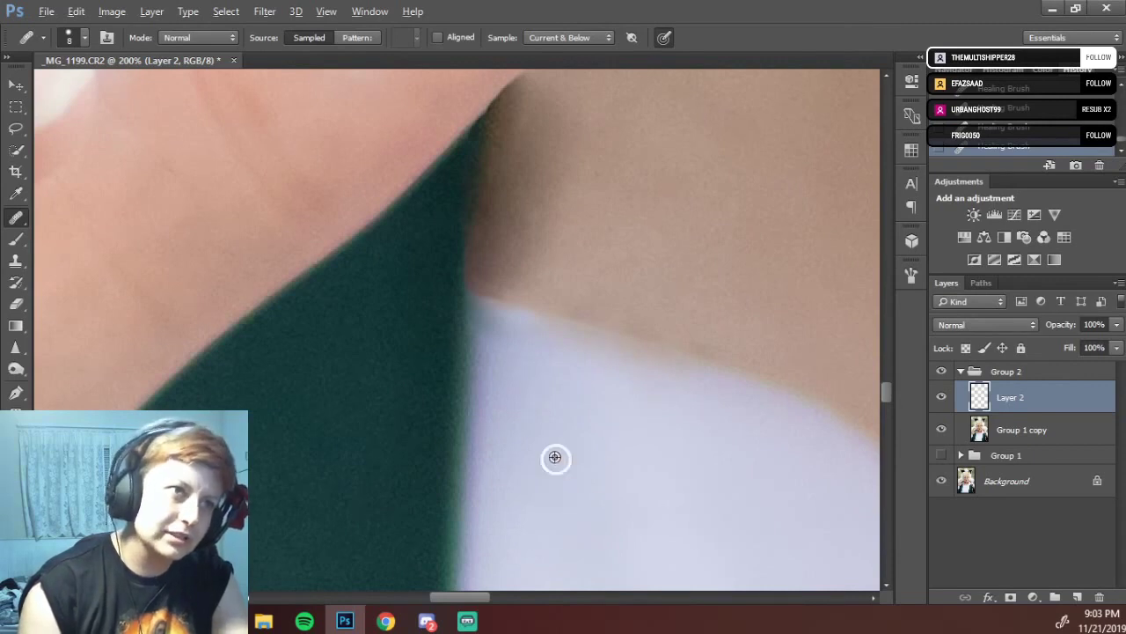
left_click(574, 485, "alt")
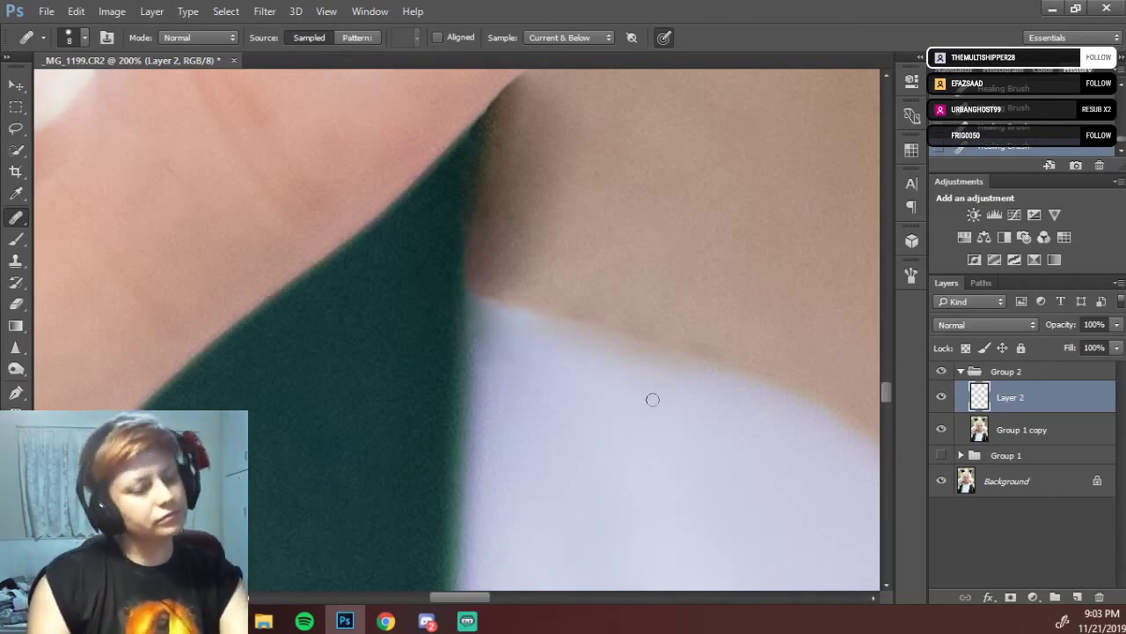
Compare the portrait with and without the Group 2 retouching at 25% magnification, leaving the group visible.
key("ctrl+0")
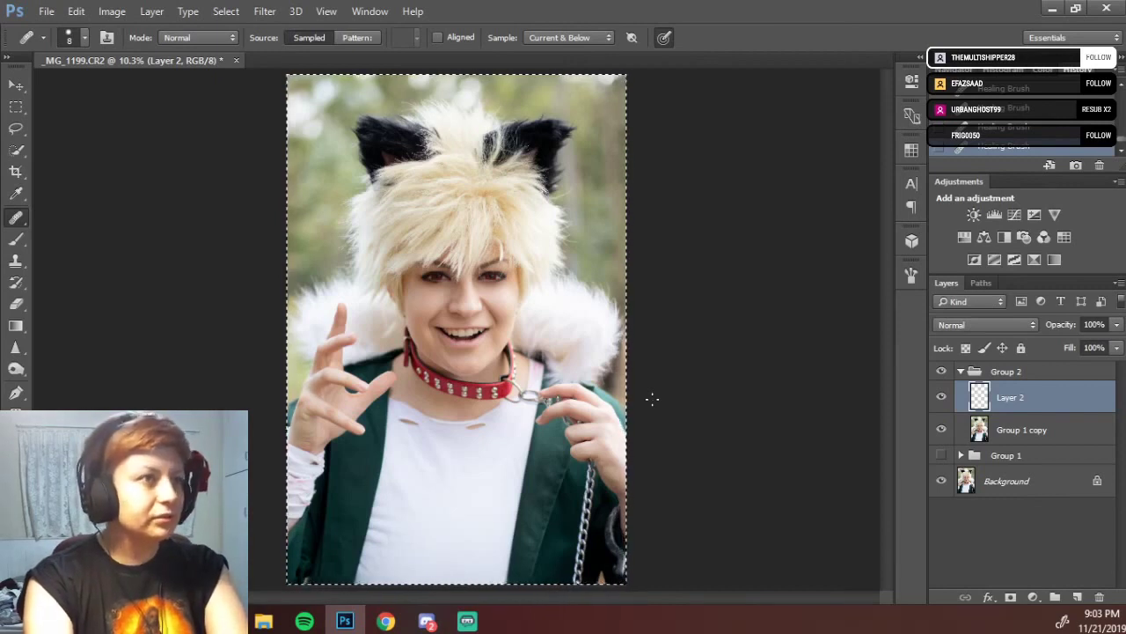
key("ctrl+plus")
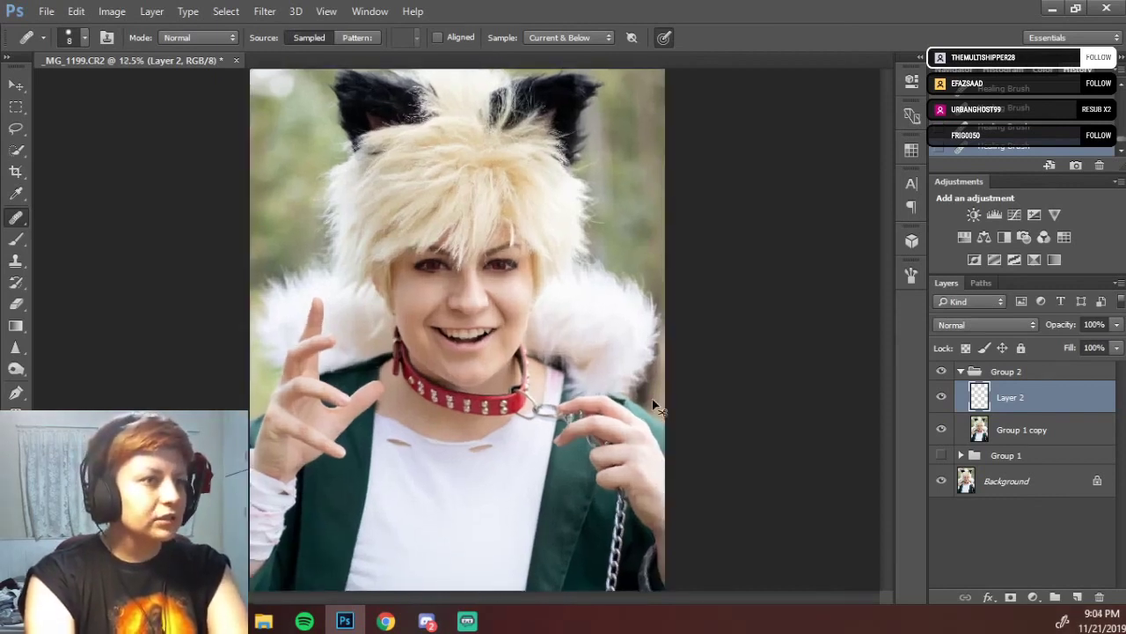
key("ctrl+plus")
key("ctrl+plus")
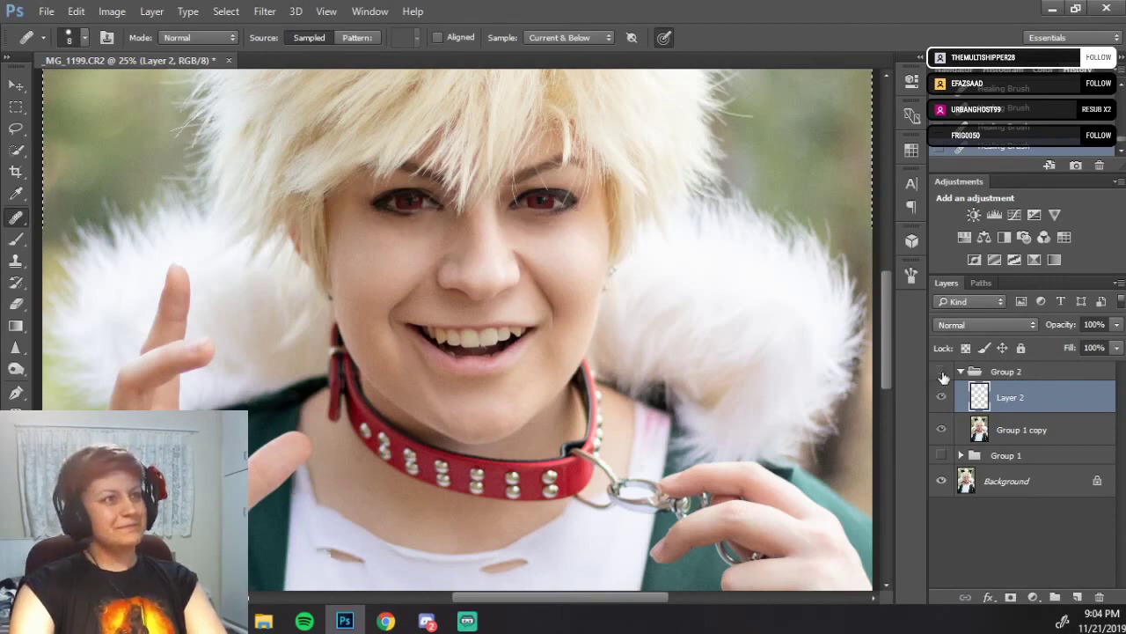
left_click(942, 372)
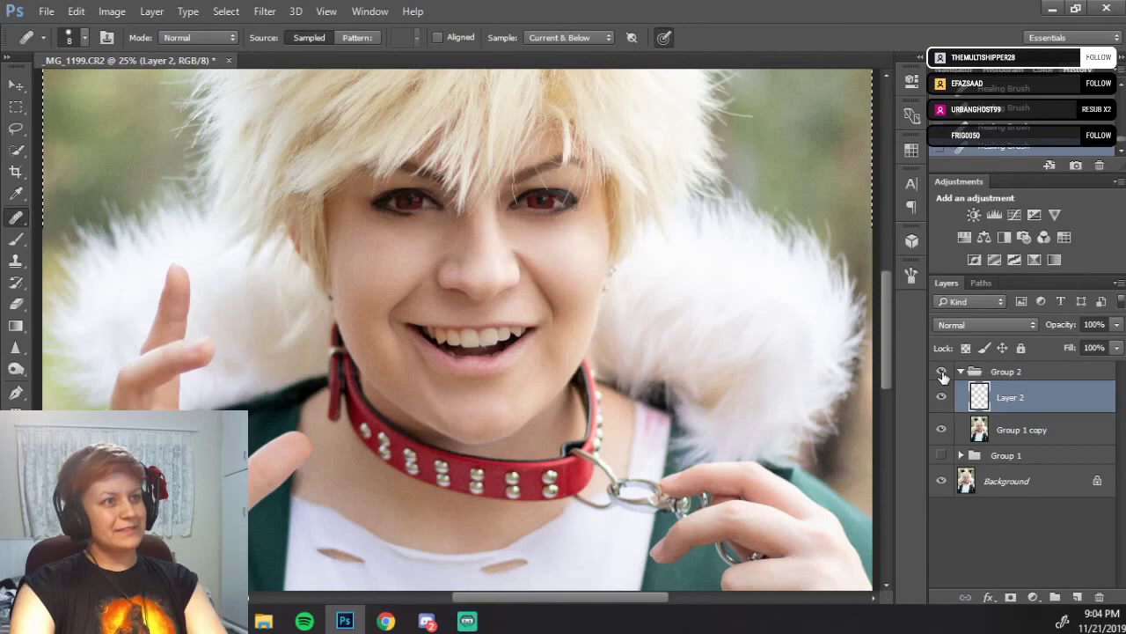
left_click(942, 372)
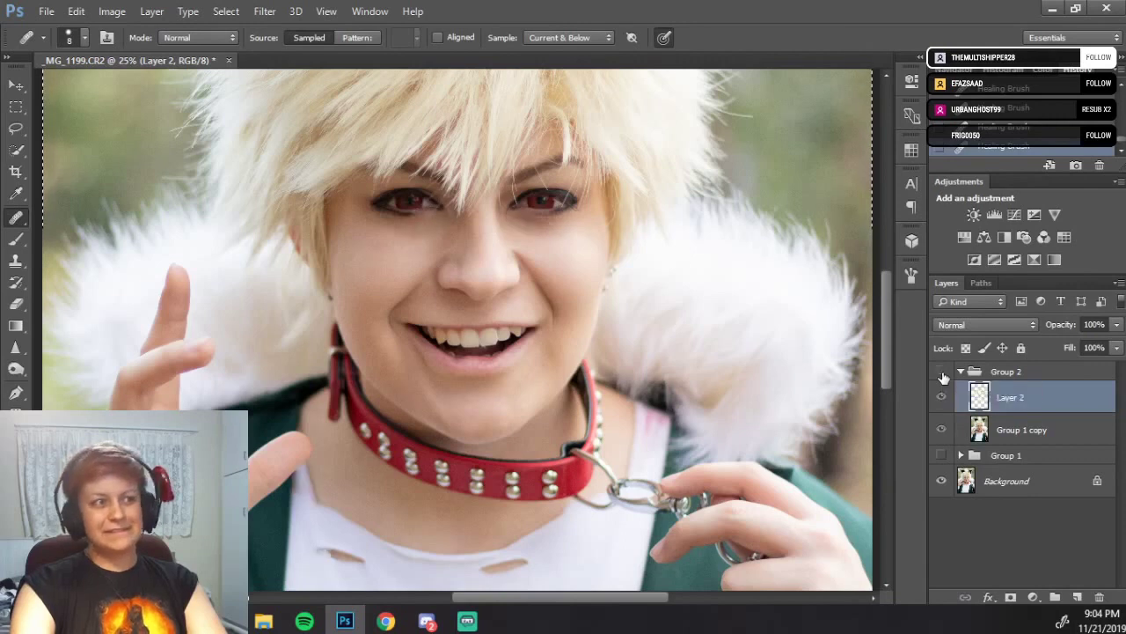
left_click(943, 372)
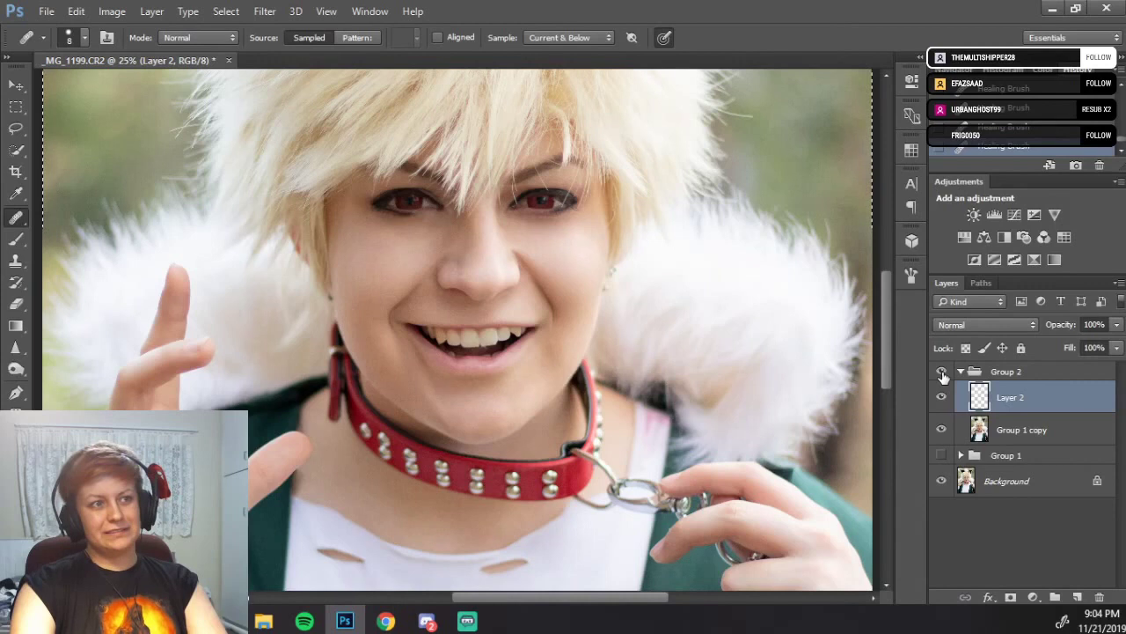
left_click(942, 372)
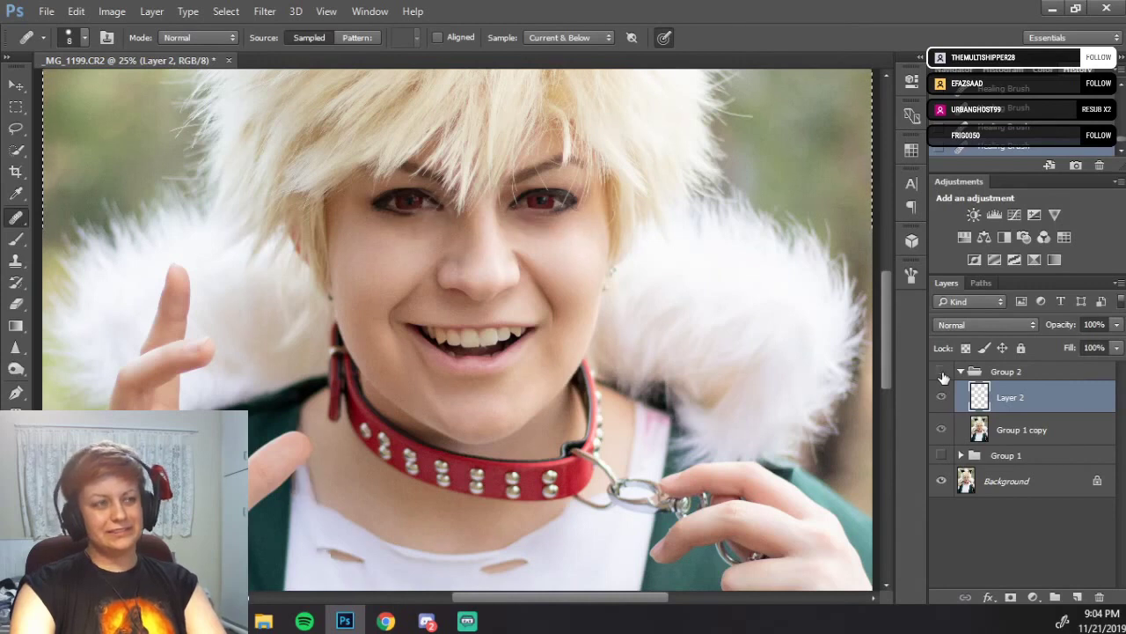
left_click(943, 372)
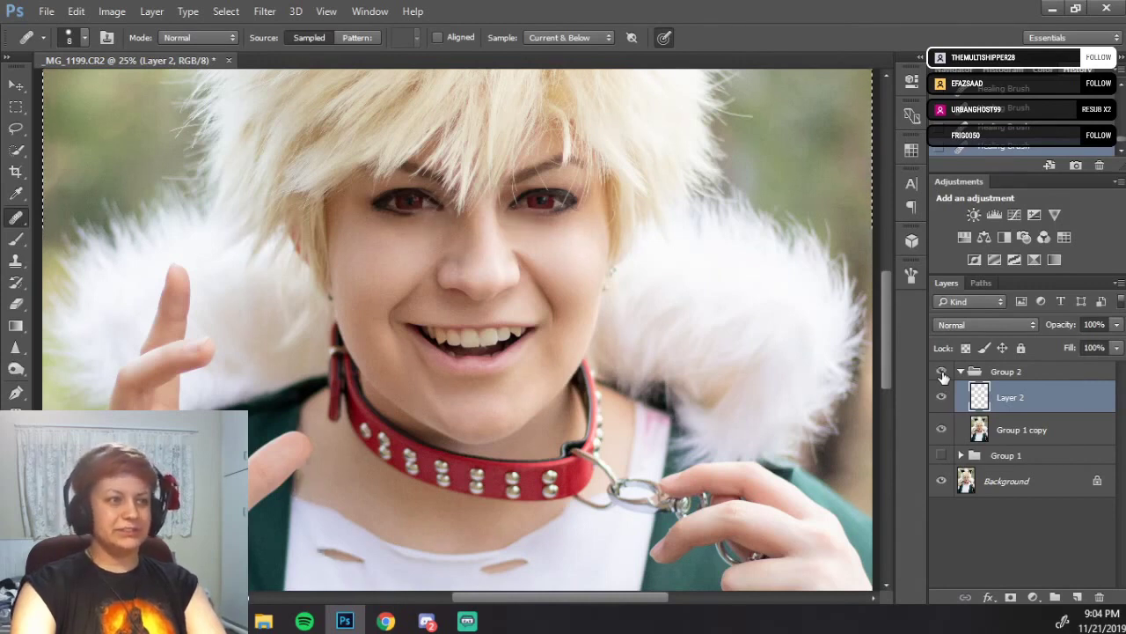
left_click(943, 372)
left_click(943, 373)
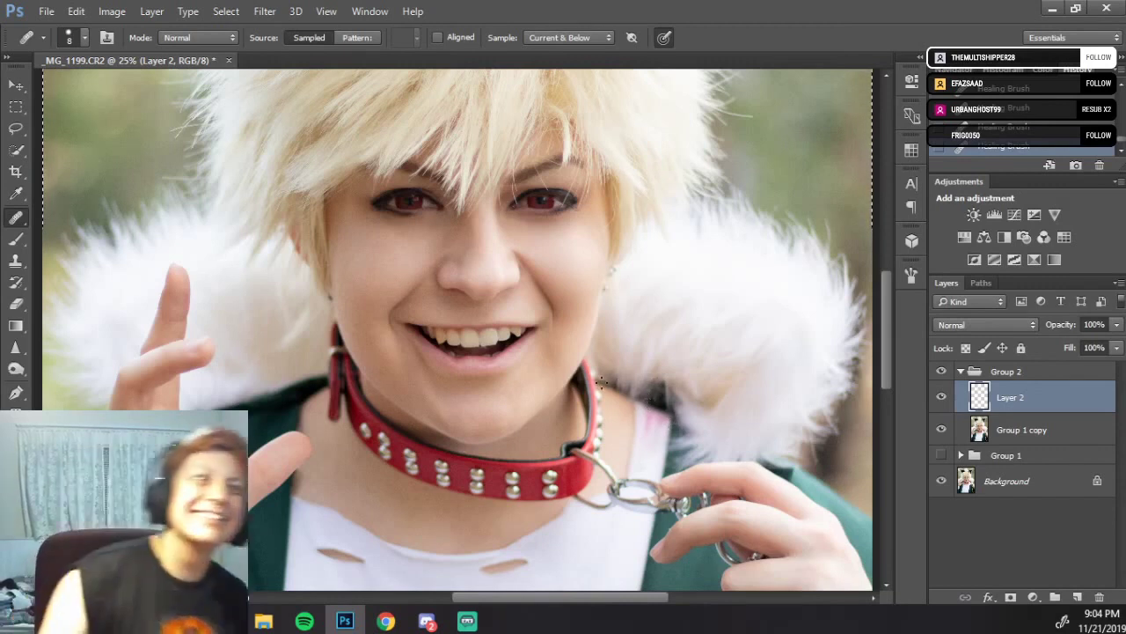
Heal the upper part of the curved hair strand over the forehead on Group 1 copy with the size 15 content-aware Spot Healing Brush.
scroll(616, 353, "up", 2)
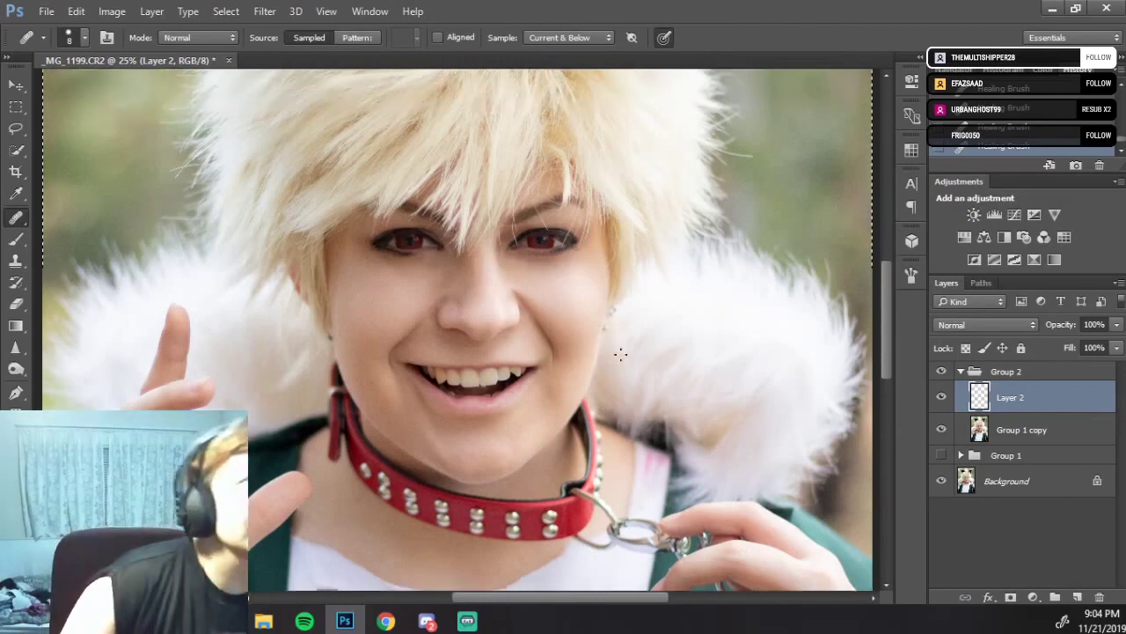
scroll(621, 353, "up", 2)
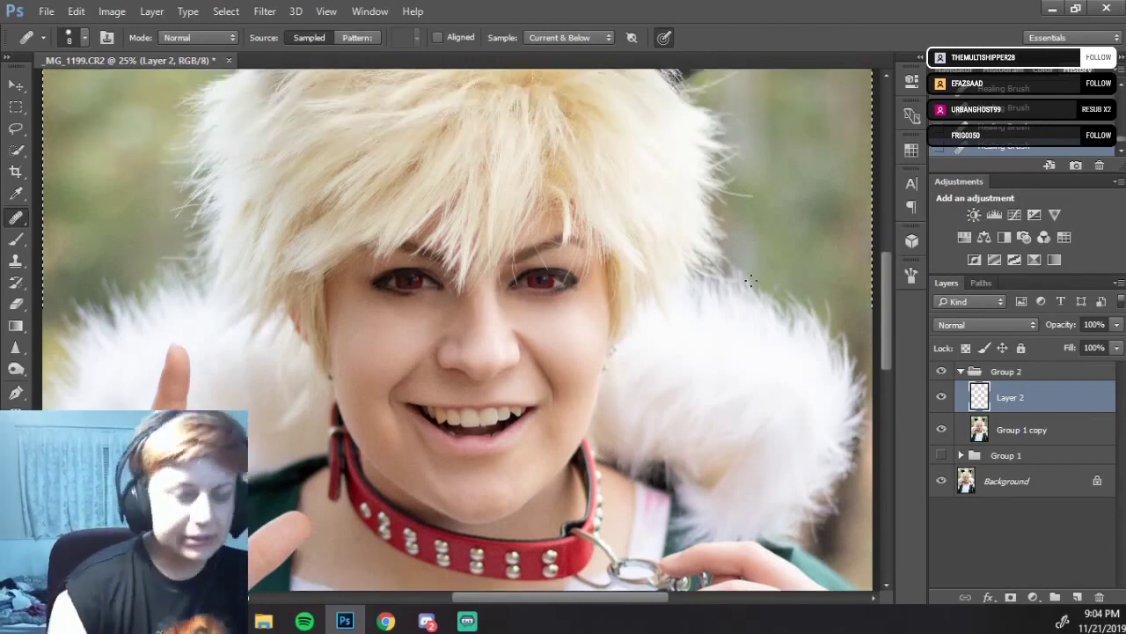
scroll(750, 281, "up", 3)
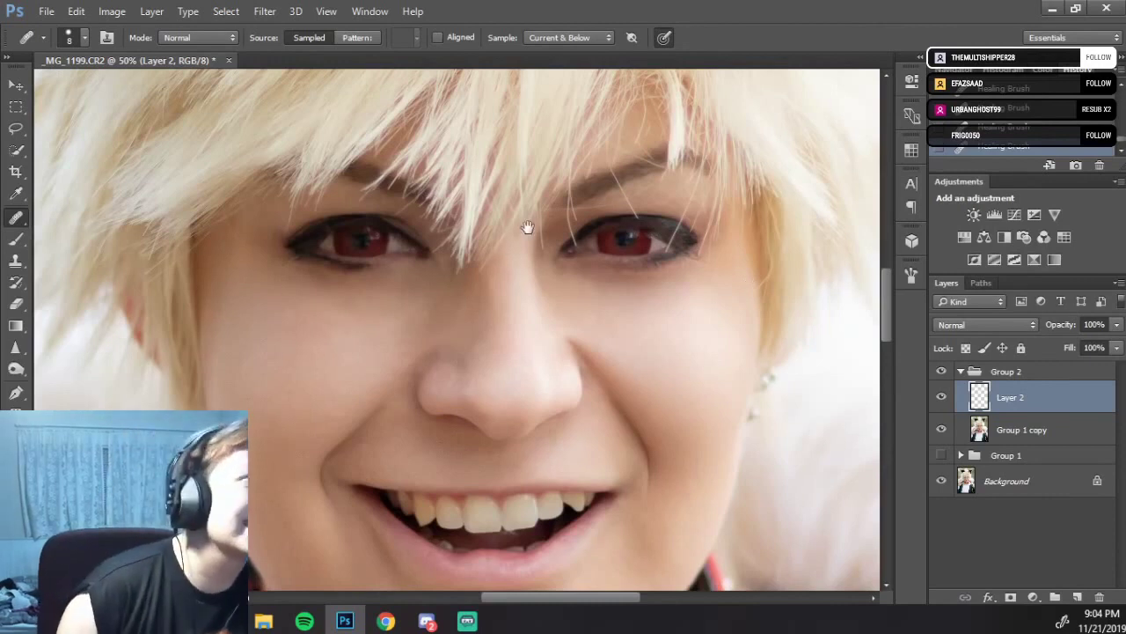
left_click_drag(527, 228, 442, 432)
left_click_drag(520, 327, 520, 395)
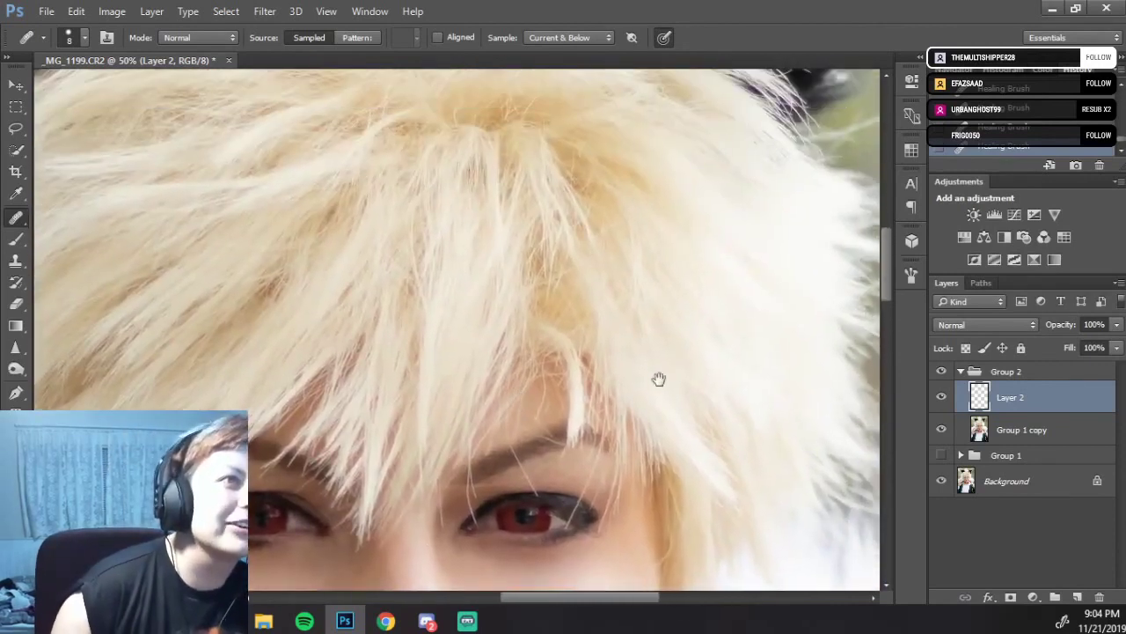
left_click(975, 436)
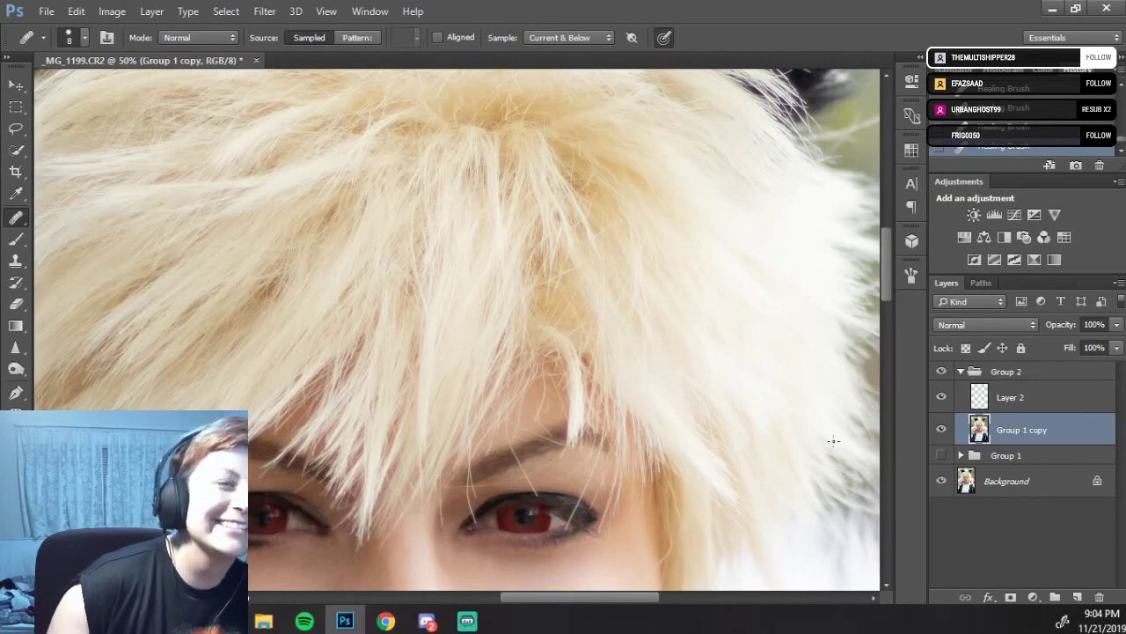
left_click(25, 278)
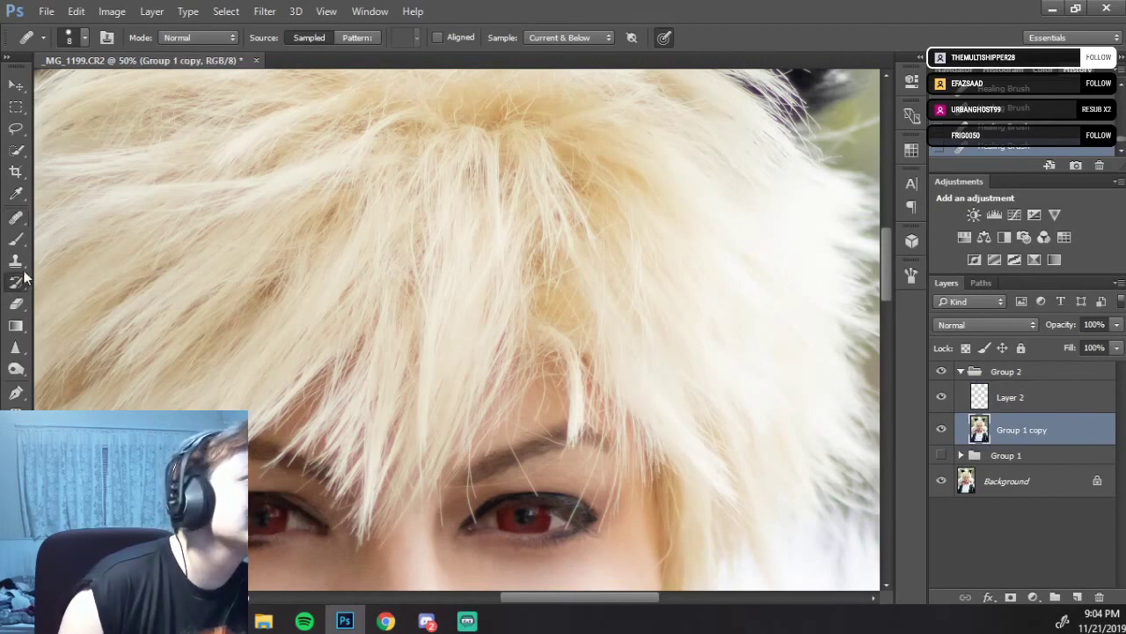
left_click(16, 220)
right_click(16, 219)
left_click(48, 226)
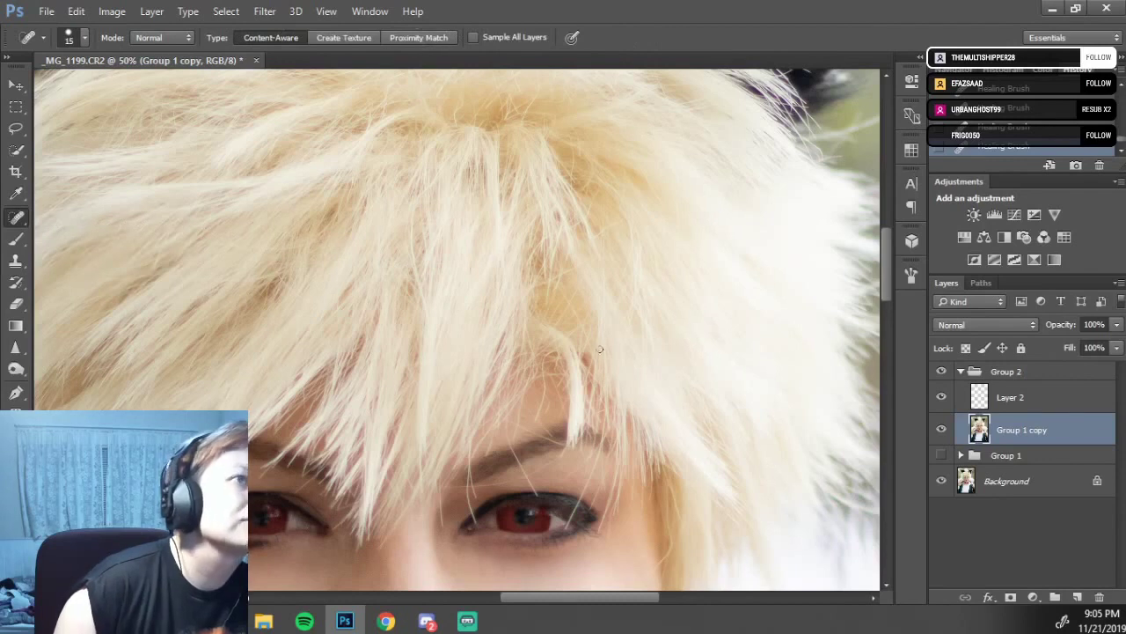
mouse_move(557, 336)
left_mouse_down()
mouse_move(553, 321)
mouse_move(568, 345)
mouse_move(541, 309)
mouse_move(570, 348)
mouse_move(540, 305)
left_mouse_up()
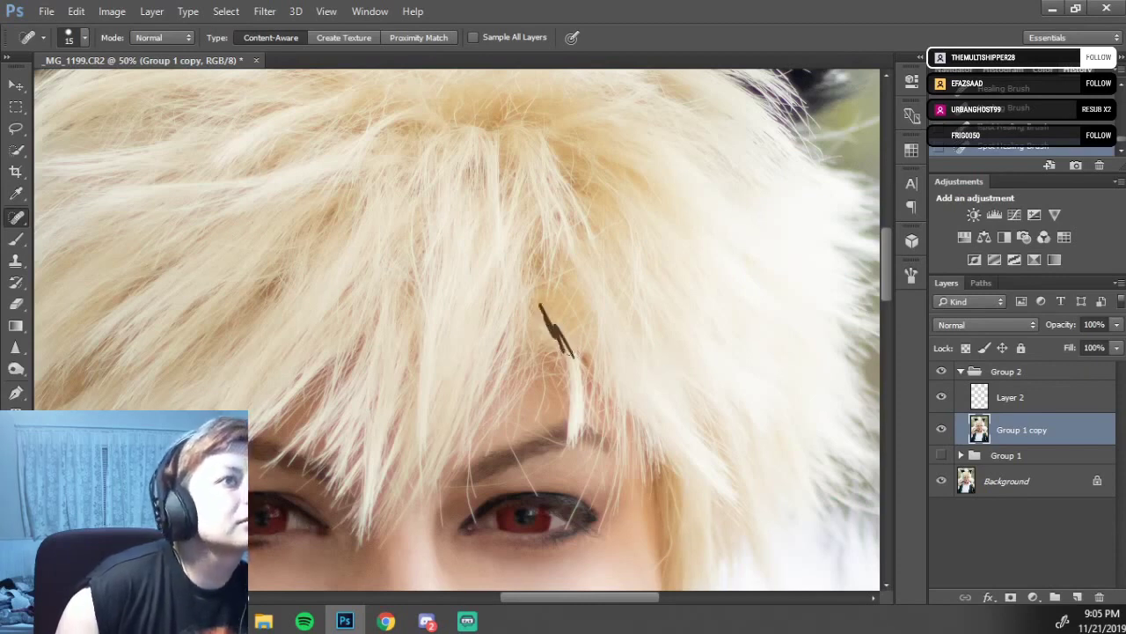
mouse_move(550, 326)
left_mouse_down()
mouse_move(541, 310)
mouse_move(550, 328)
left_mouse_up()
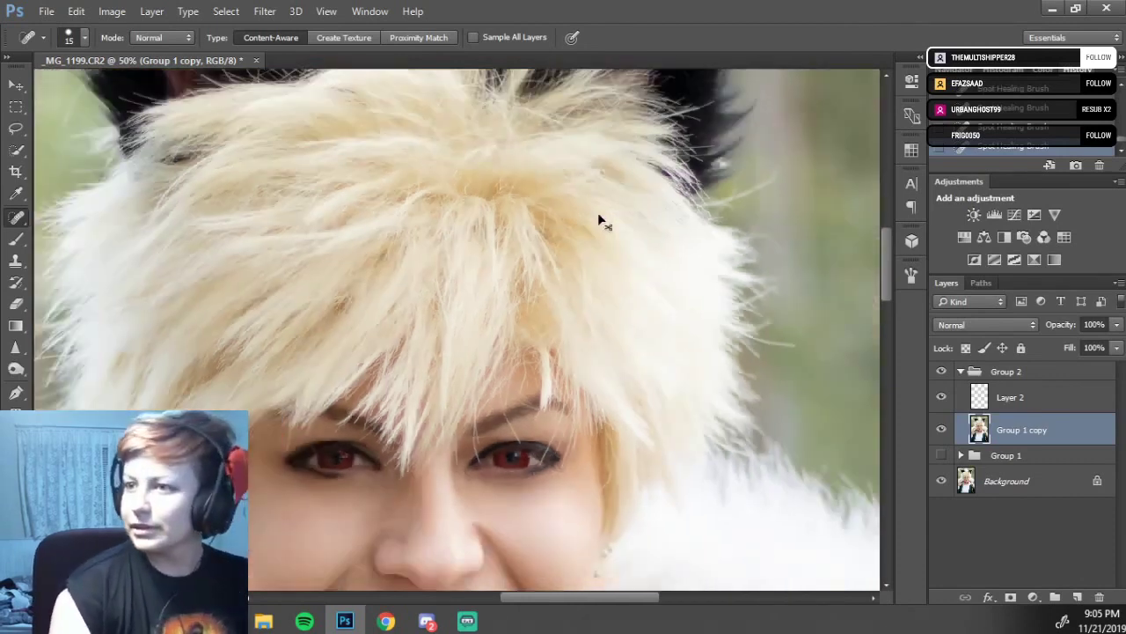
key("ctrl+minus")
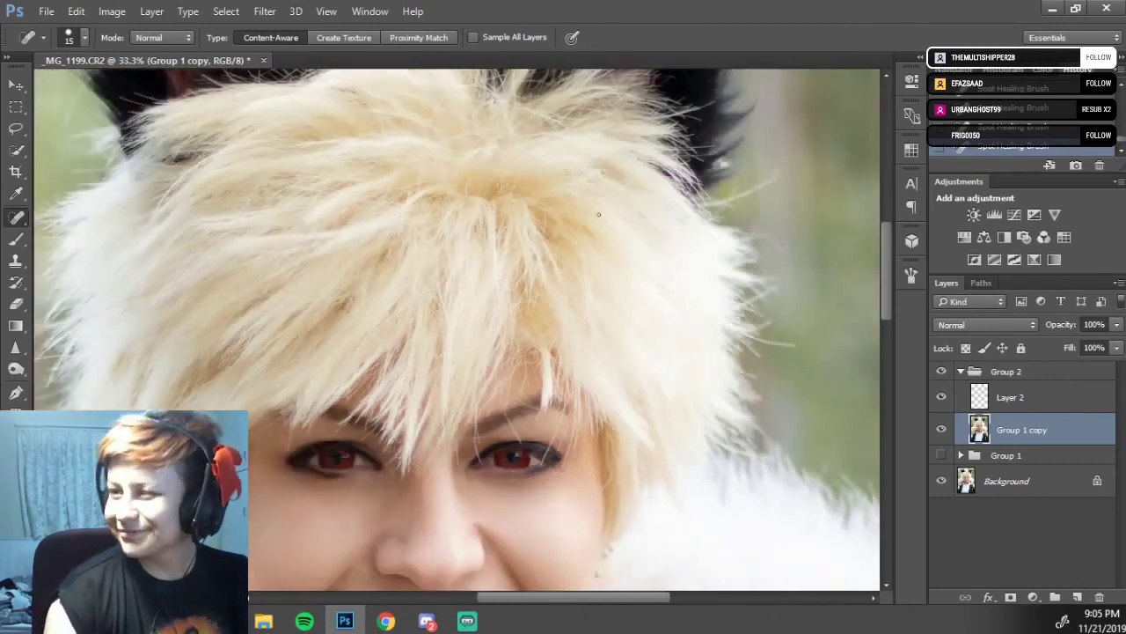
Look over the portrait from the wig to the green jacket's lower hem and set the Spot Healing Brush size to 50.
key("ctrl+minus")
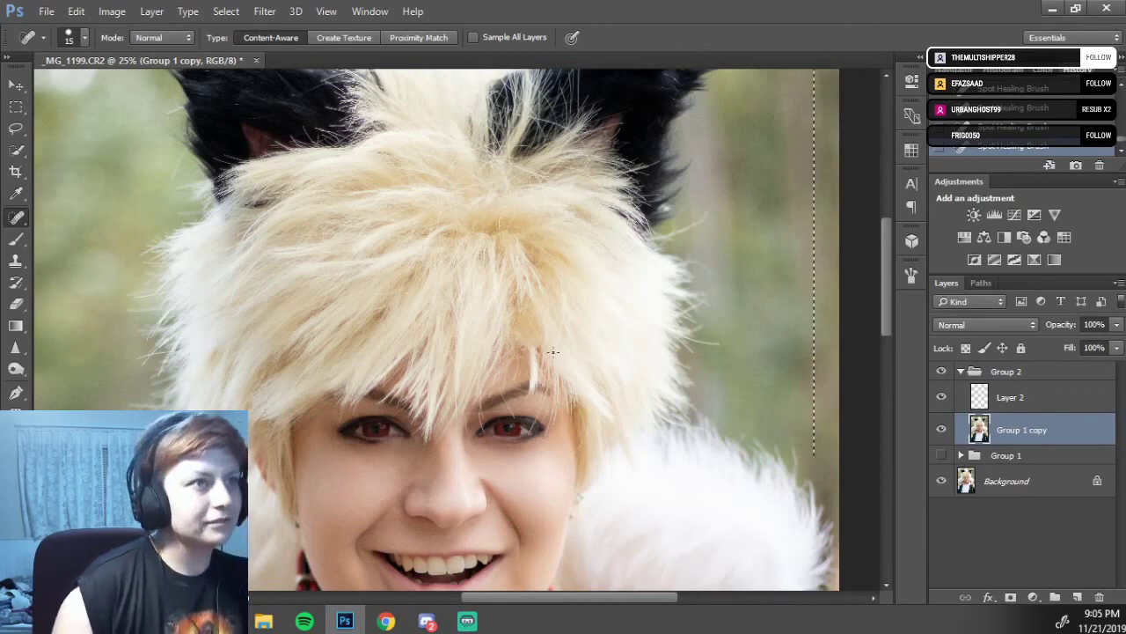
left_click_drag(532, 352, 533, 356)
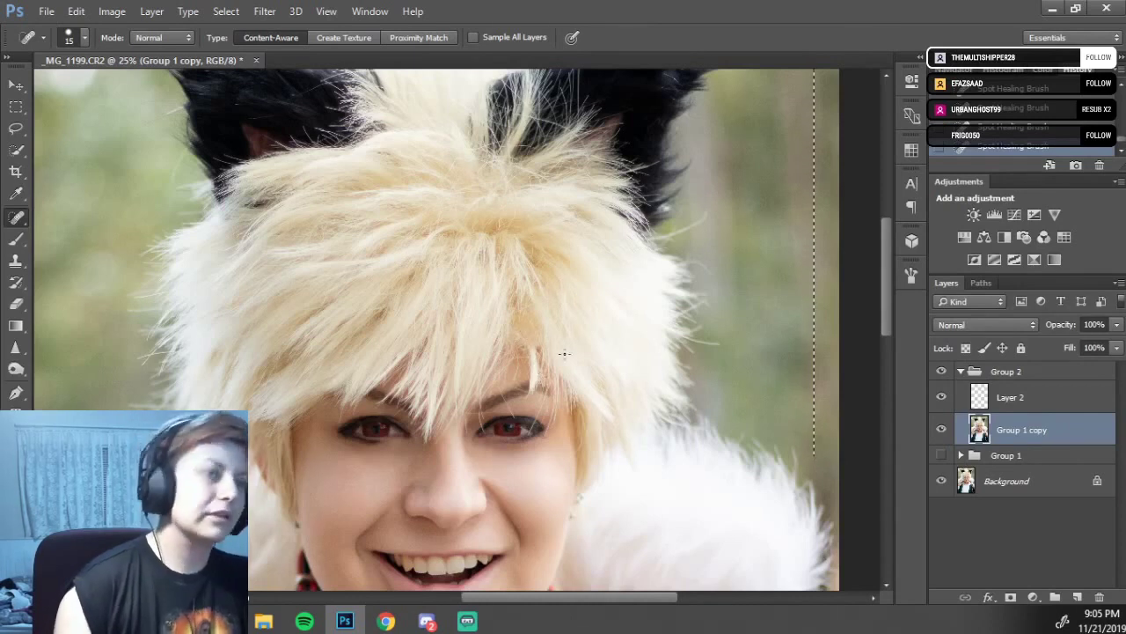
key("ctrl+minus")
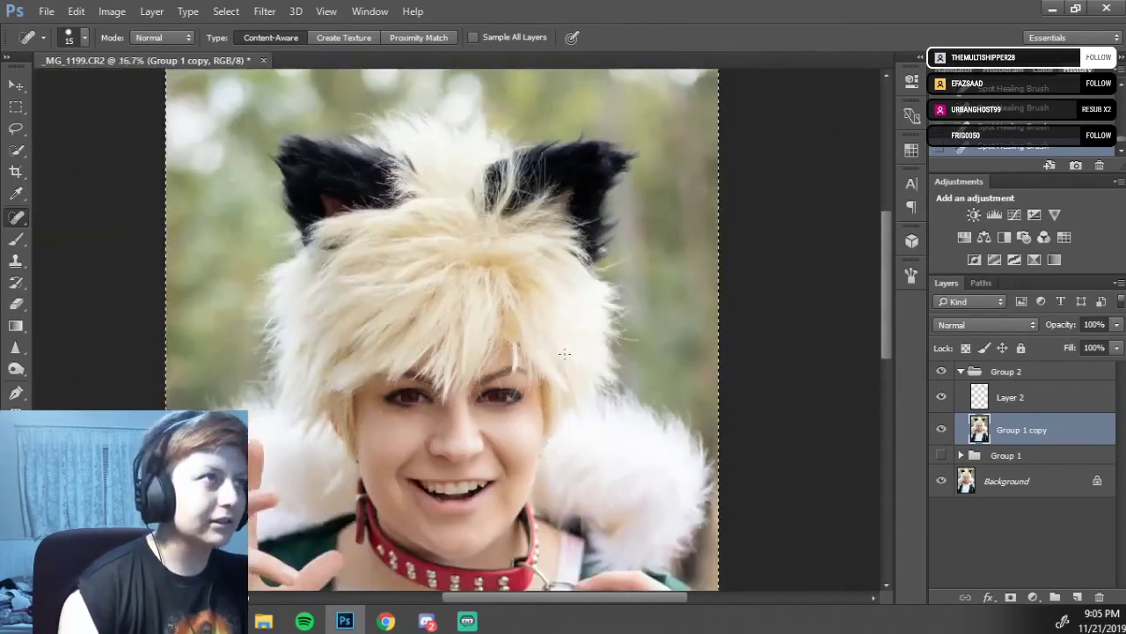
left_click_drag(415, 286, 516, 286)
scroll(516, 286, "down", 8)
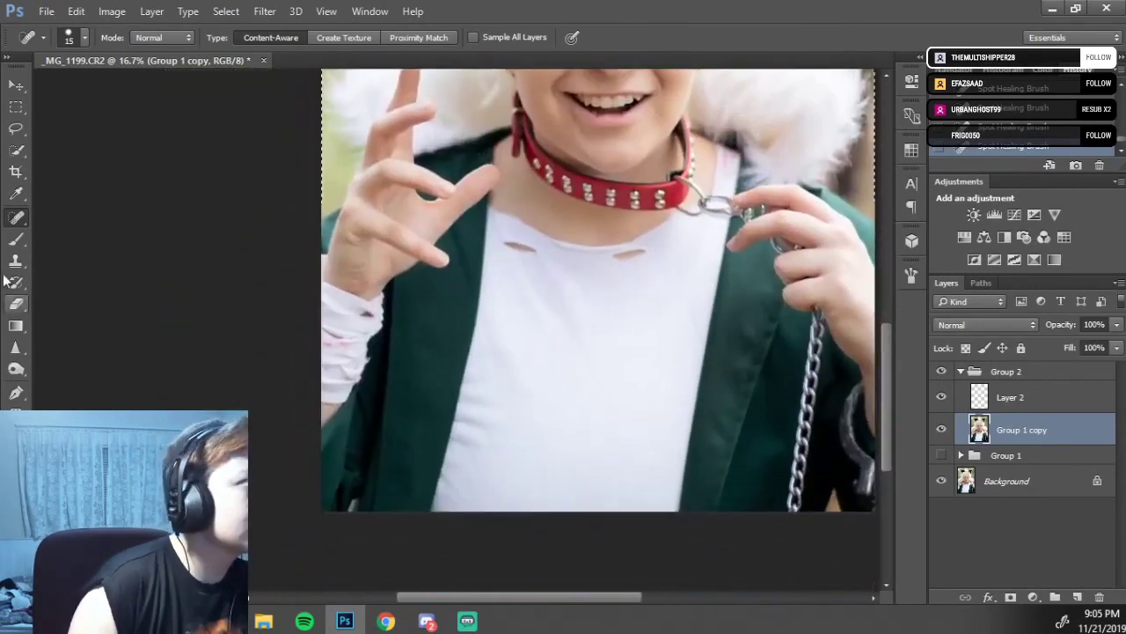
key("bracketright")
key("bracketright")
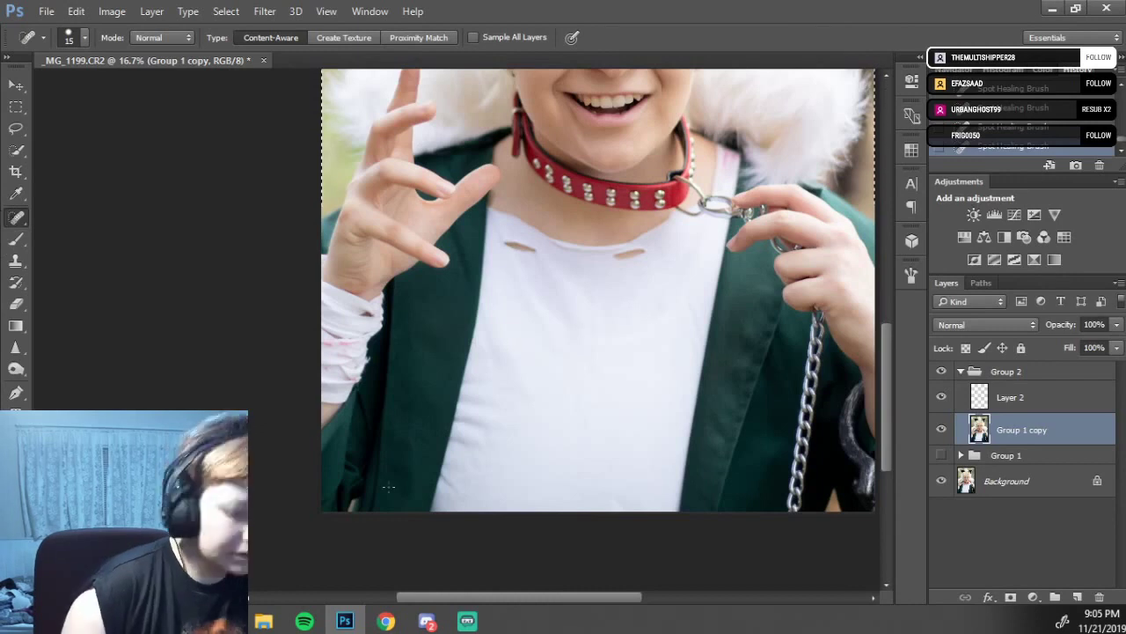
key("bracketright")
key("bracketright")
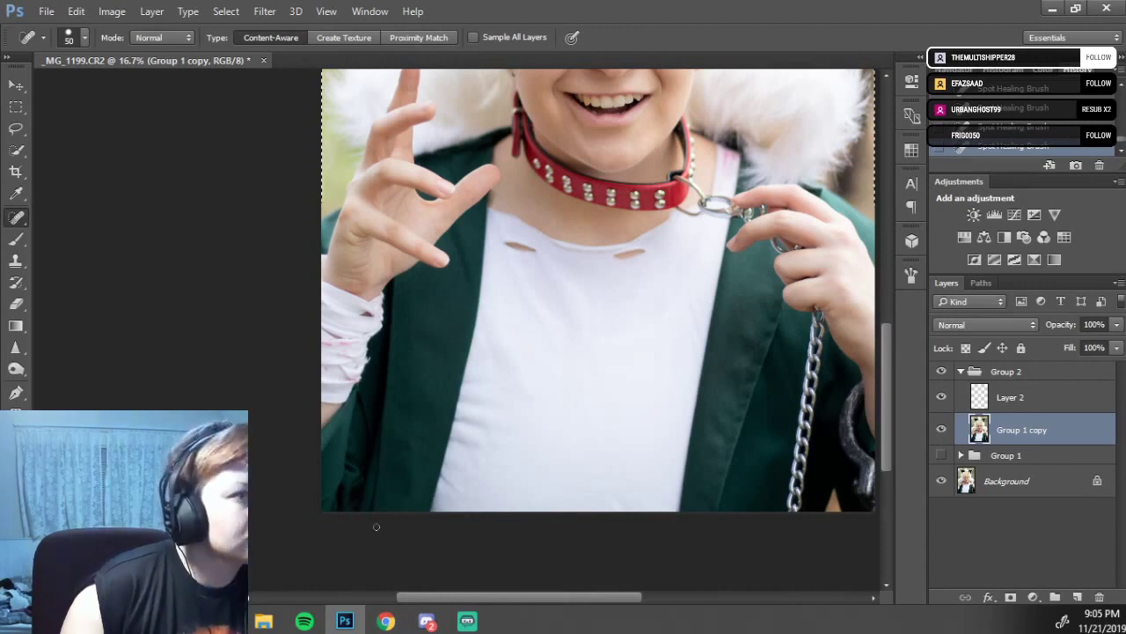
Examine the jacket, hands, face and overall portrait at reduced magnifications between 8.33% and 16.7%.
left_click_drag(714, 481, 621, 415)
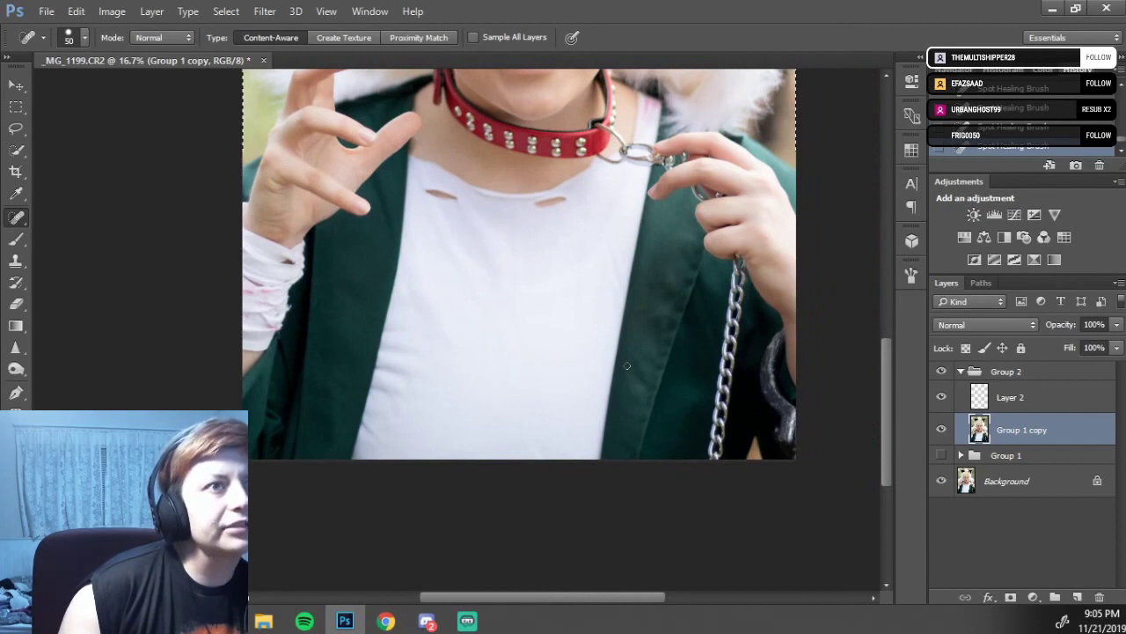
left_click_drag(613, 290, 619, 448)
left_click_drag(631, 325, 652, 391)
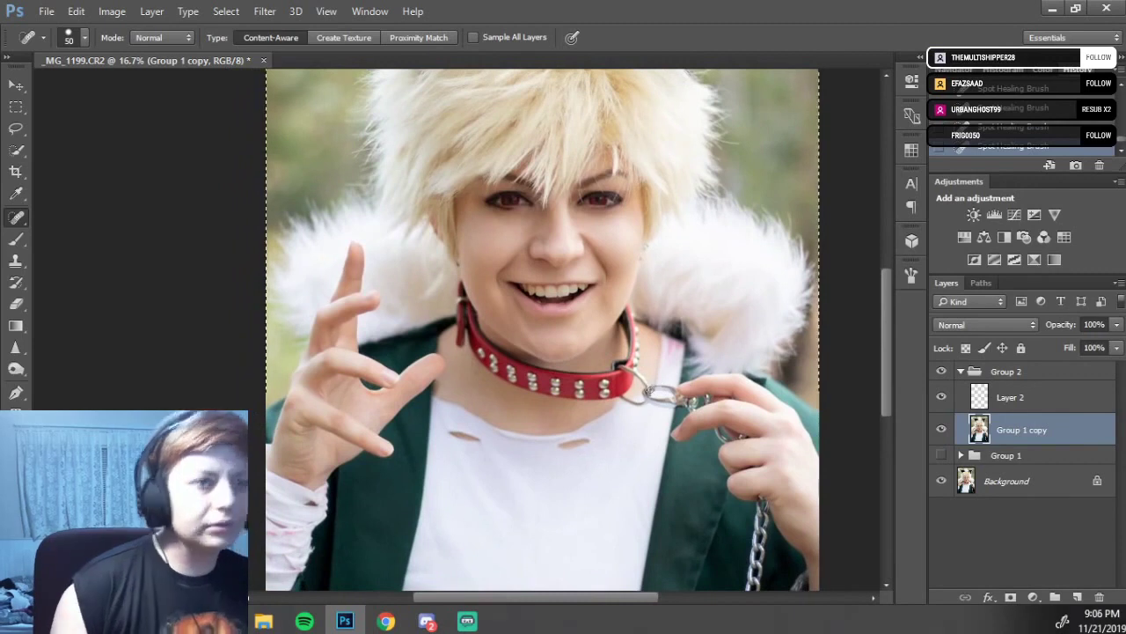
scroll(652, 394, "down", 2)
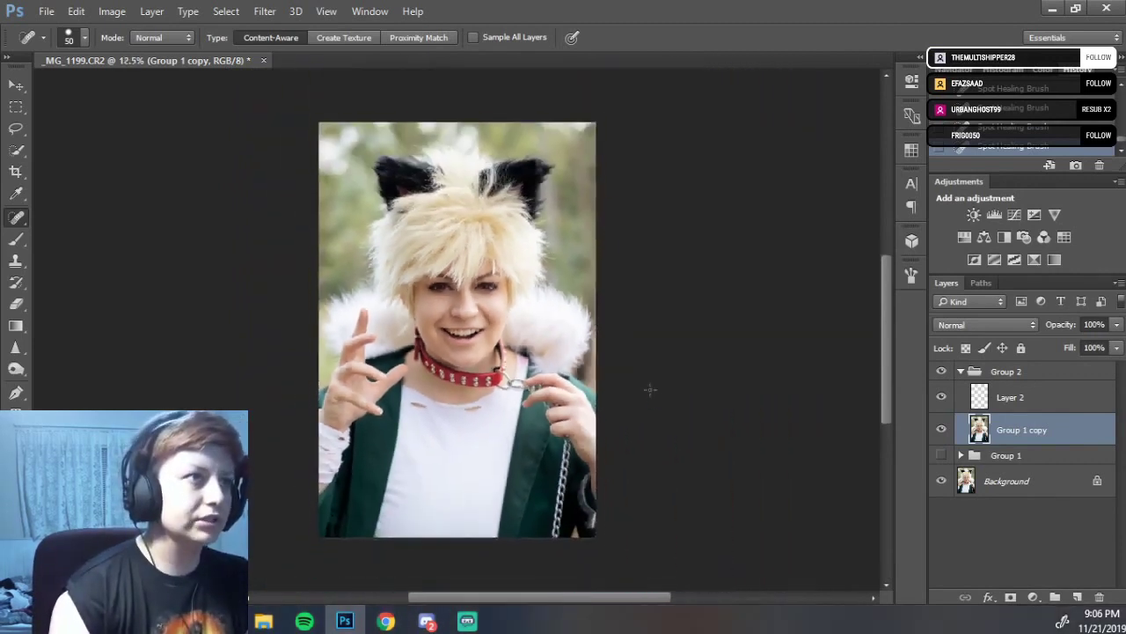
scroll(650, 390, "up", 1)
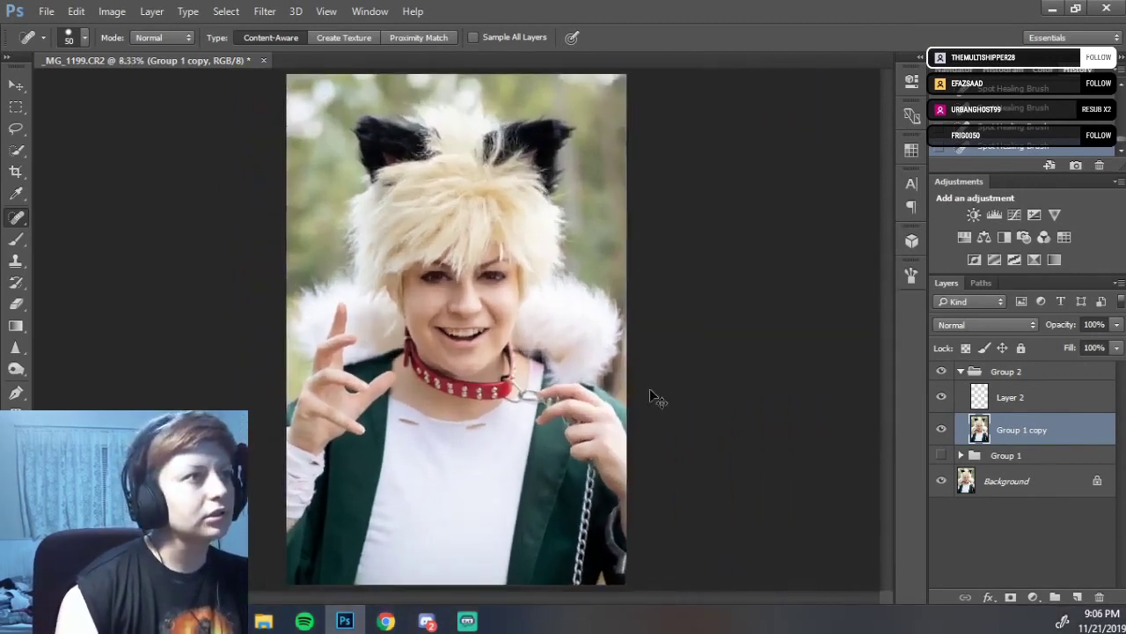
scroll(651, 396, "up", 1)
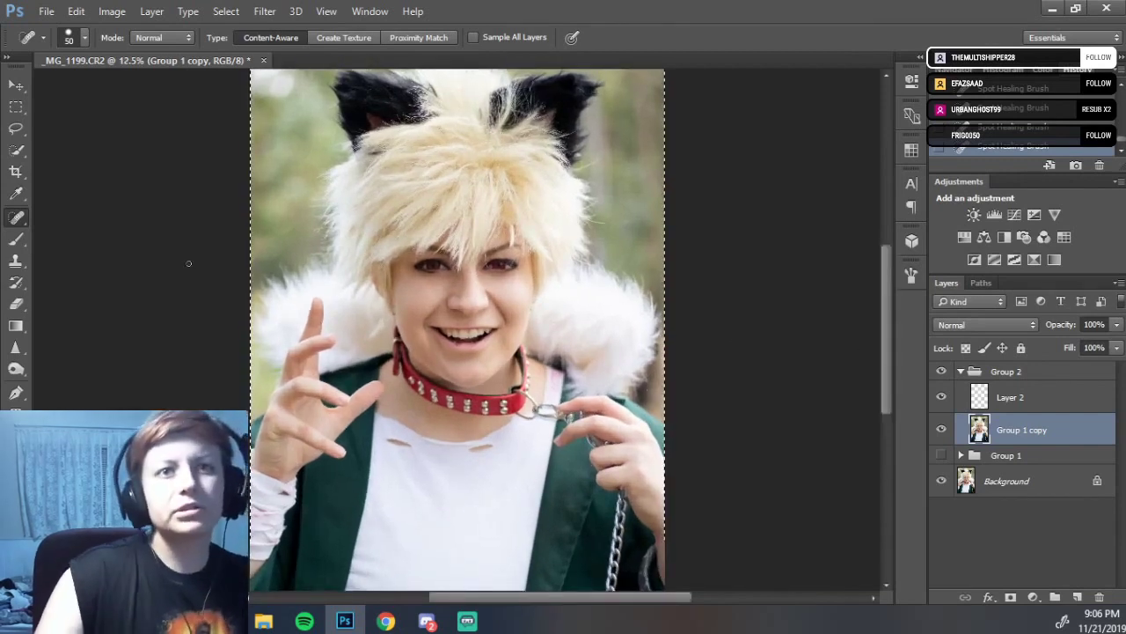
Add a Curves adjustment above the collapsed Group 2 with slightly raised RGB midtones, and invert its layer mask.
left_click(962, 374)
left_click(961, 371)
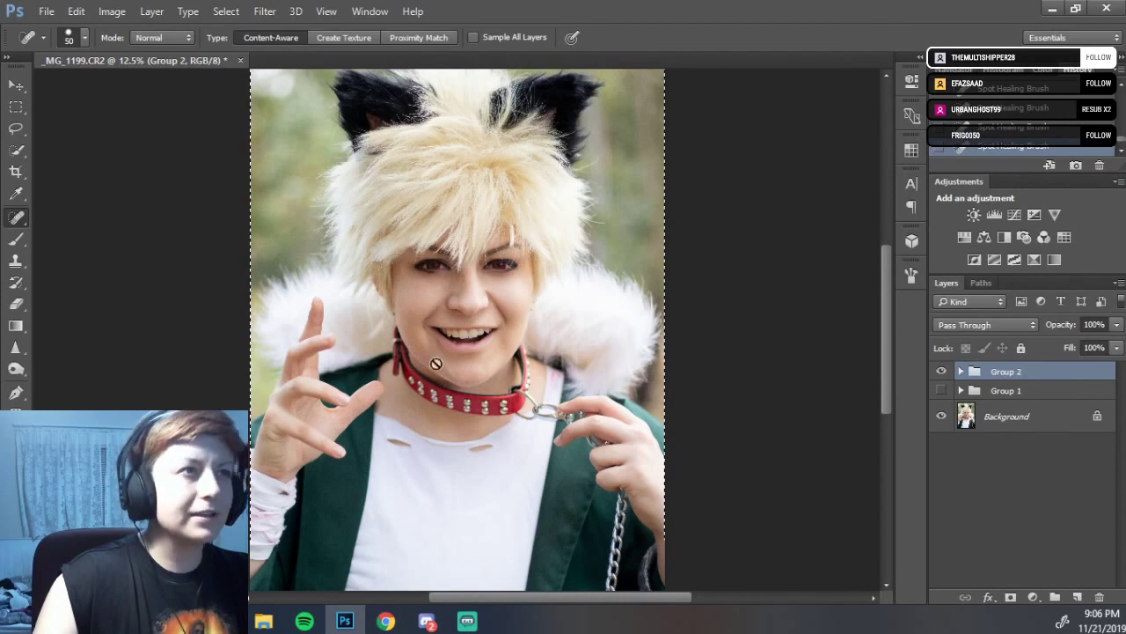
left_click(1015, 213)
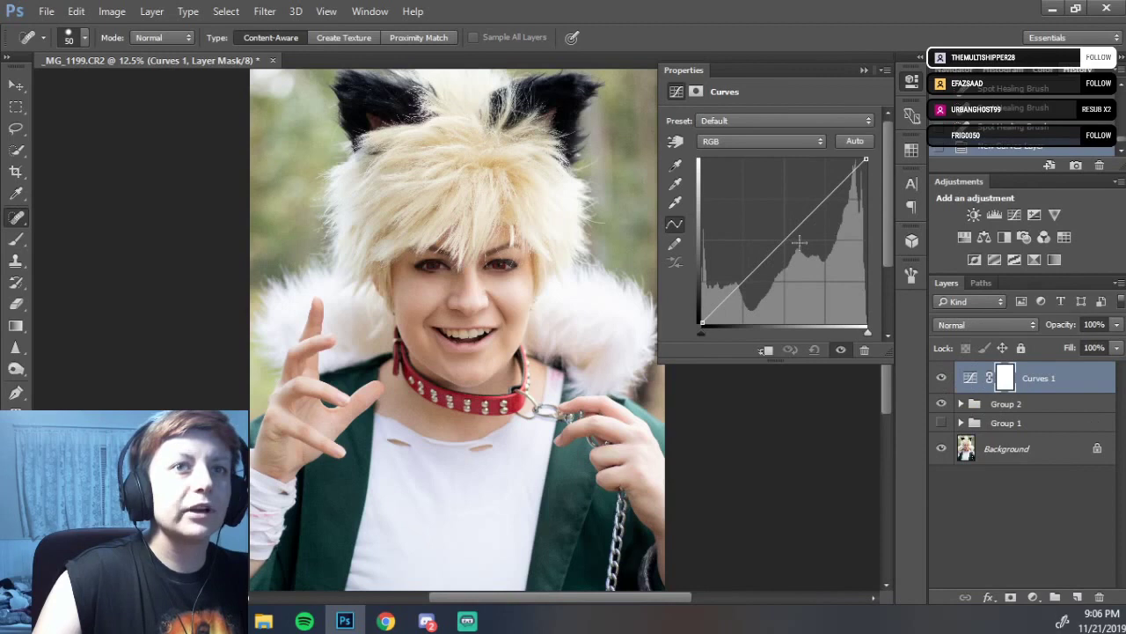
left_click_drag(790, 236, 783, 229)
left_click(864, 70)
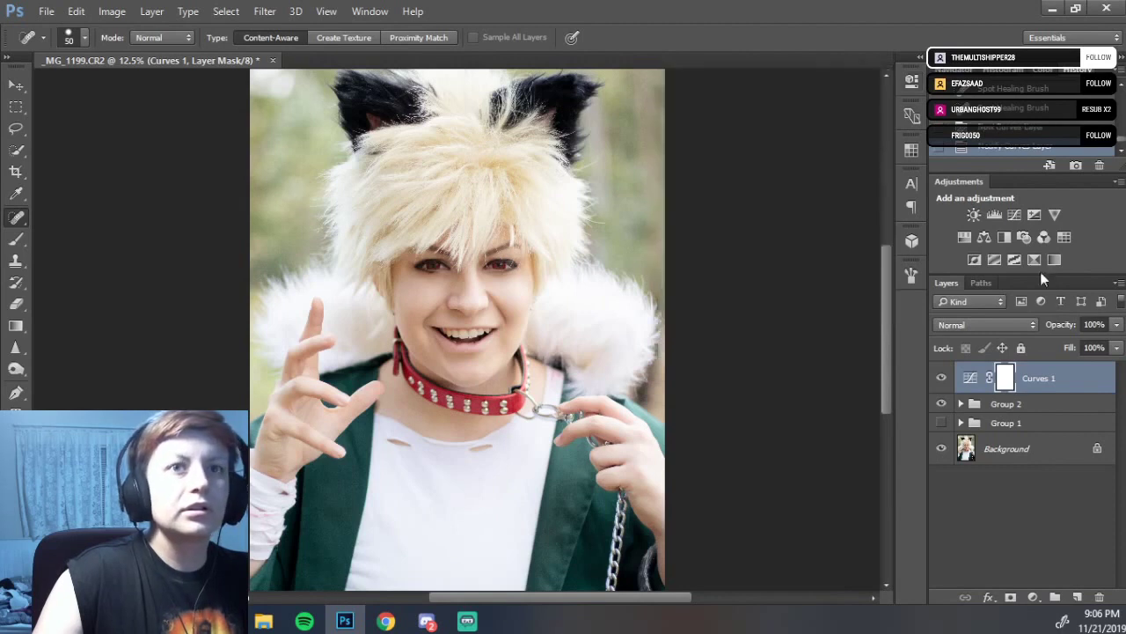
key("ctrl+i")
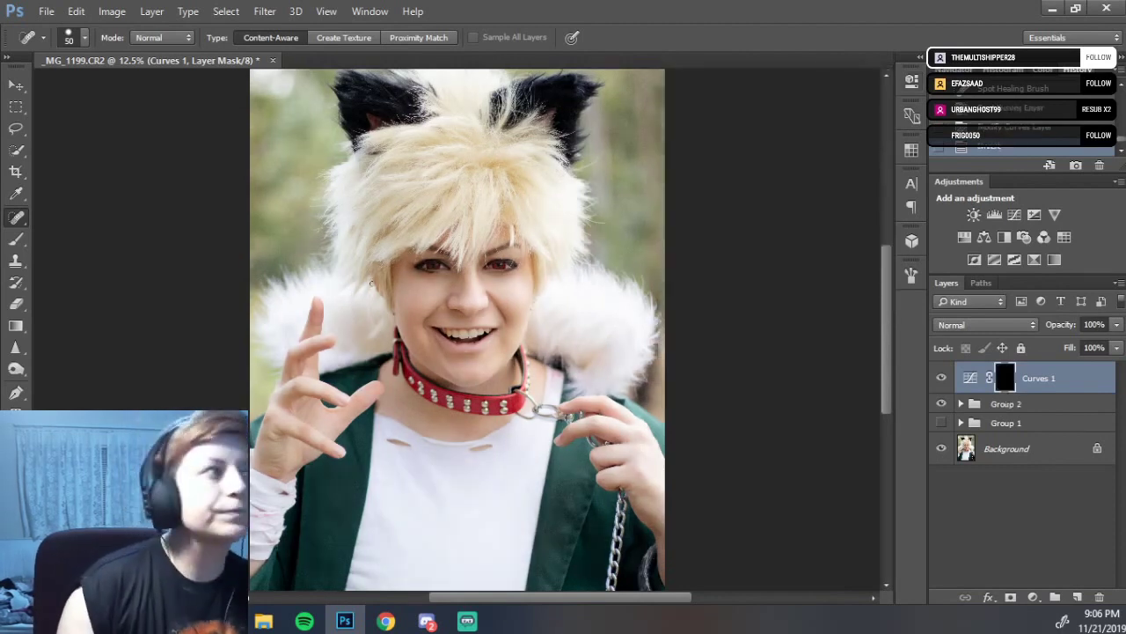
Paint the brightening into the Curves 1 mask over the face and neck with a soft size 500 brush at 32% opacity.
key("b")
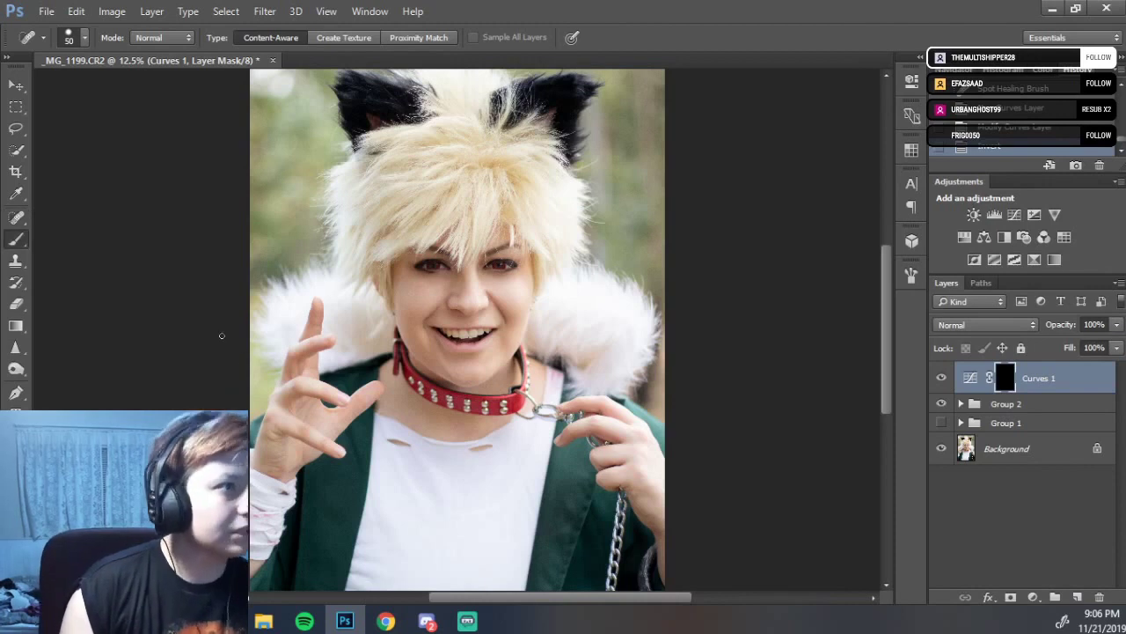
right_click(376, 332)
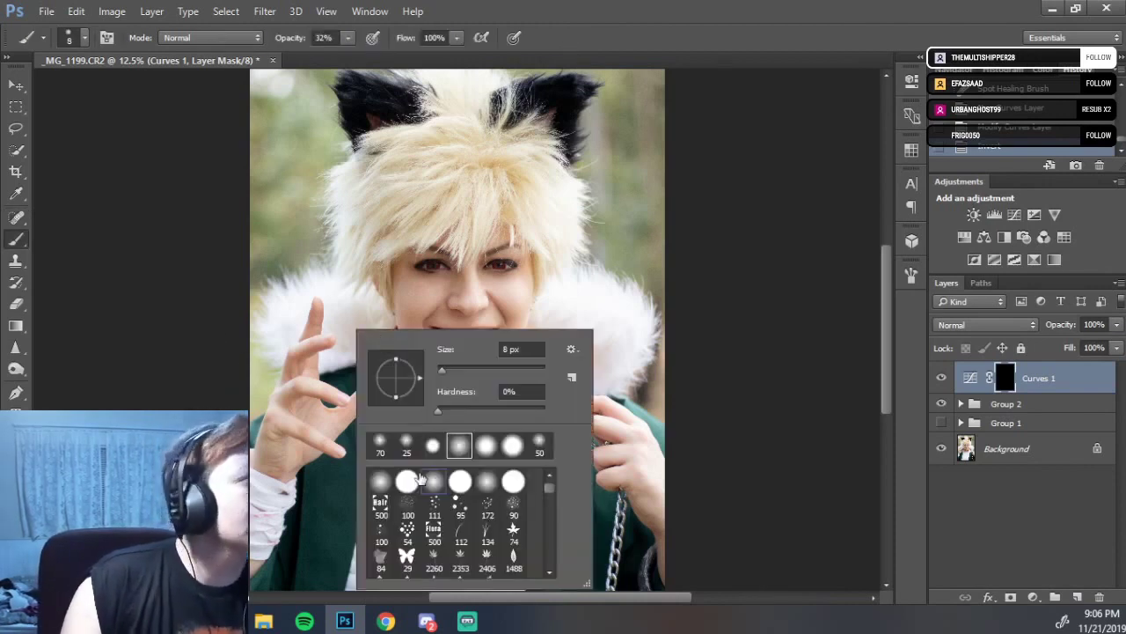
left_click(352, 455)
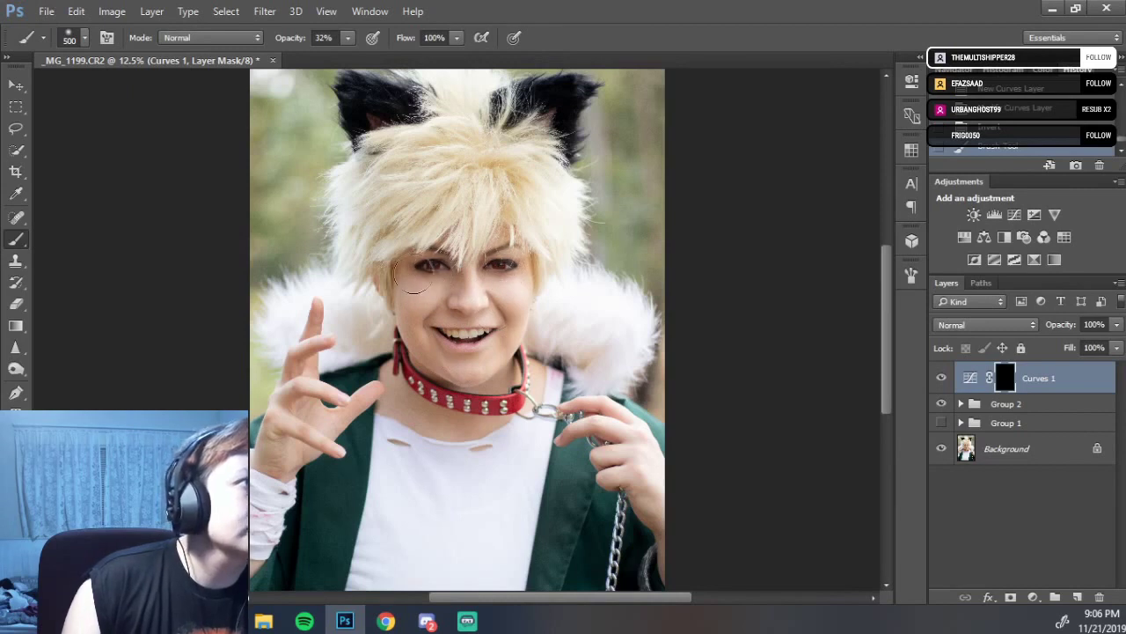
left_click(457, 360)
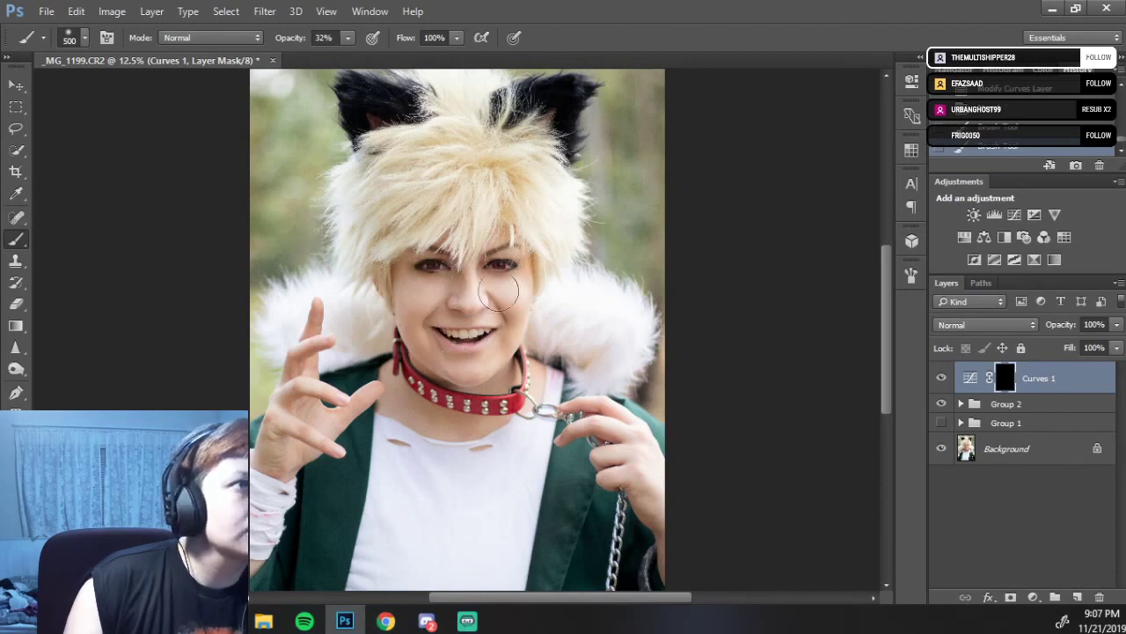
left_click(438, 299)
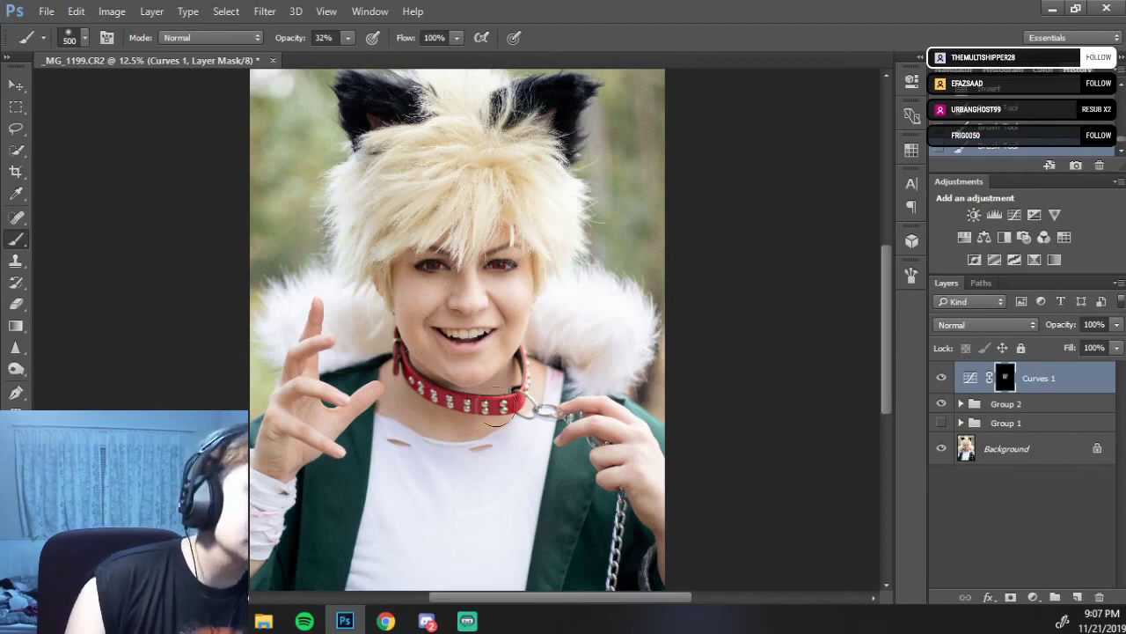
left_click(396, 427)
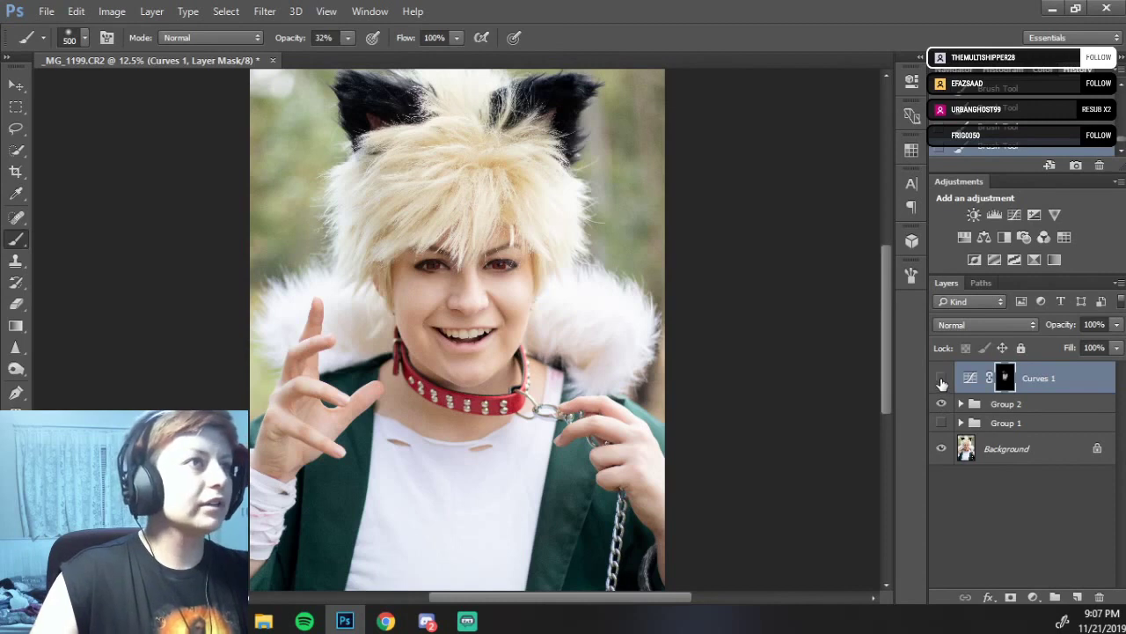
Compare the portrait with and without the Curves 1 brightening, leaving the adjustment and its mask strokes in place.
left_click(942, 380)
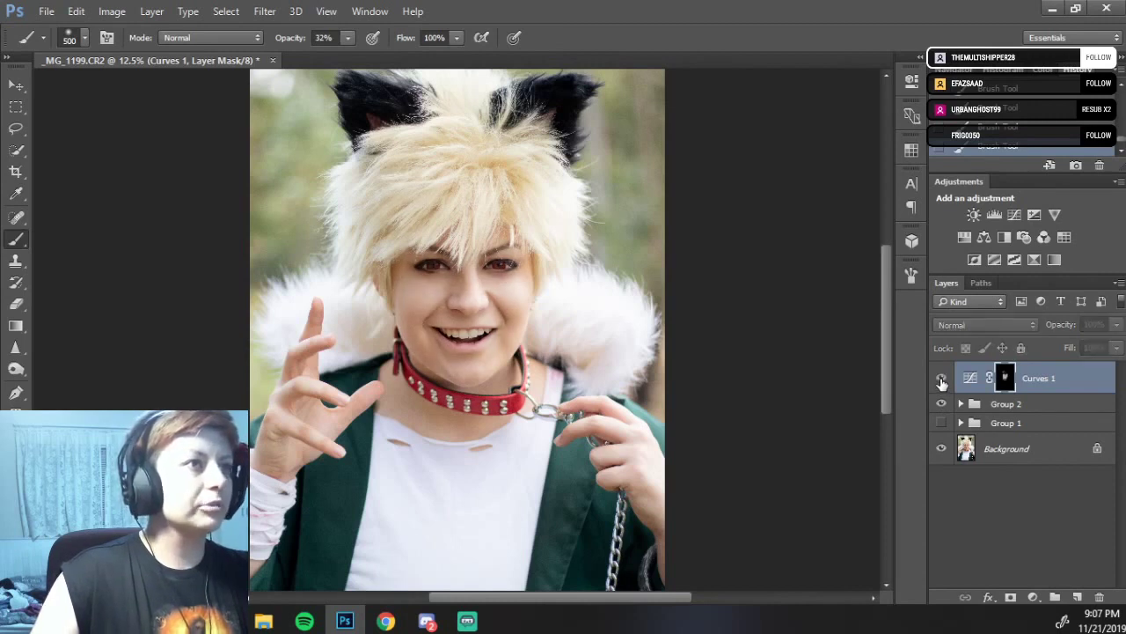
left_click(942, 380)
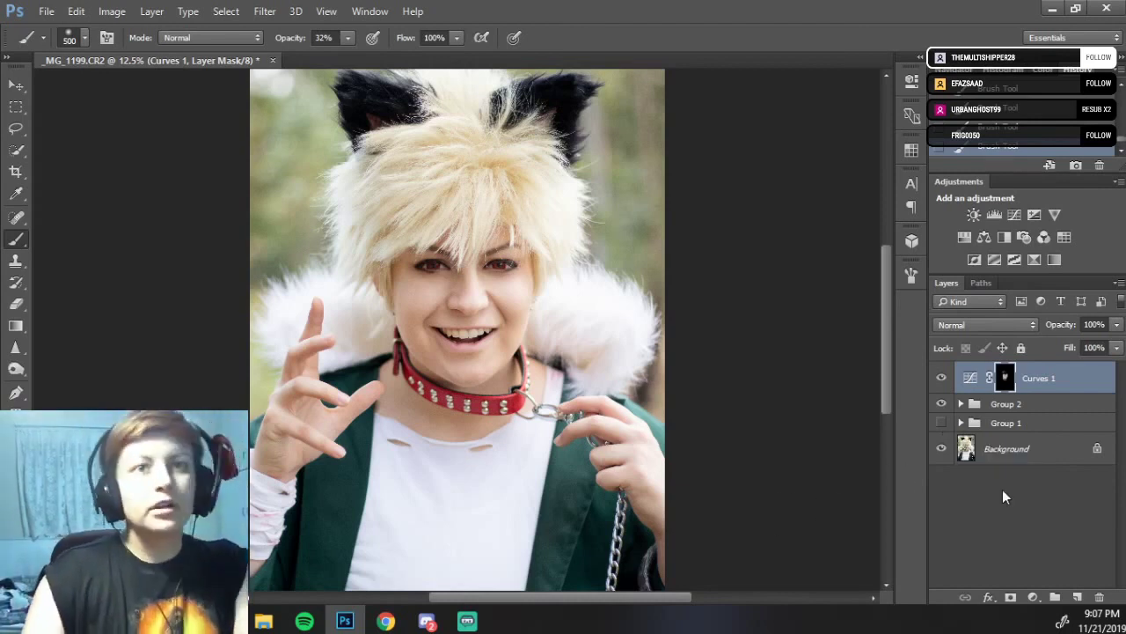
key("ctrl+z")
key("ctrl+z")
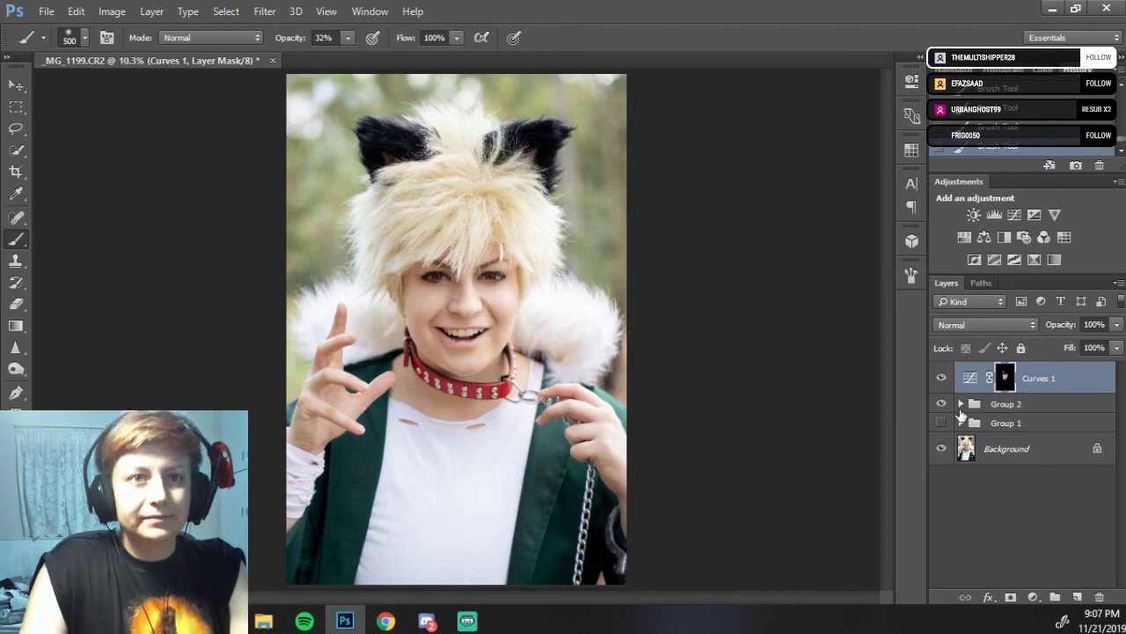
Create a new layer above Layer 2 inside Group 2 and name it nails.
left_click(1001, 406)
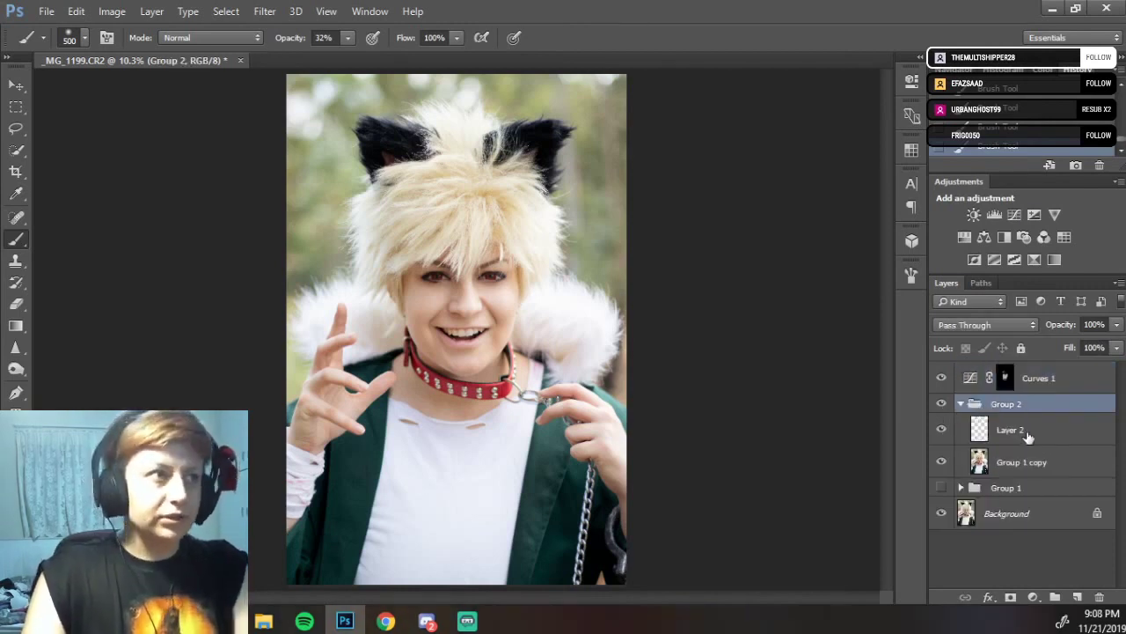
left_click(1007, 435)
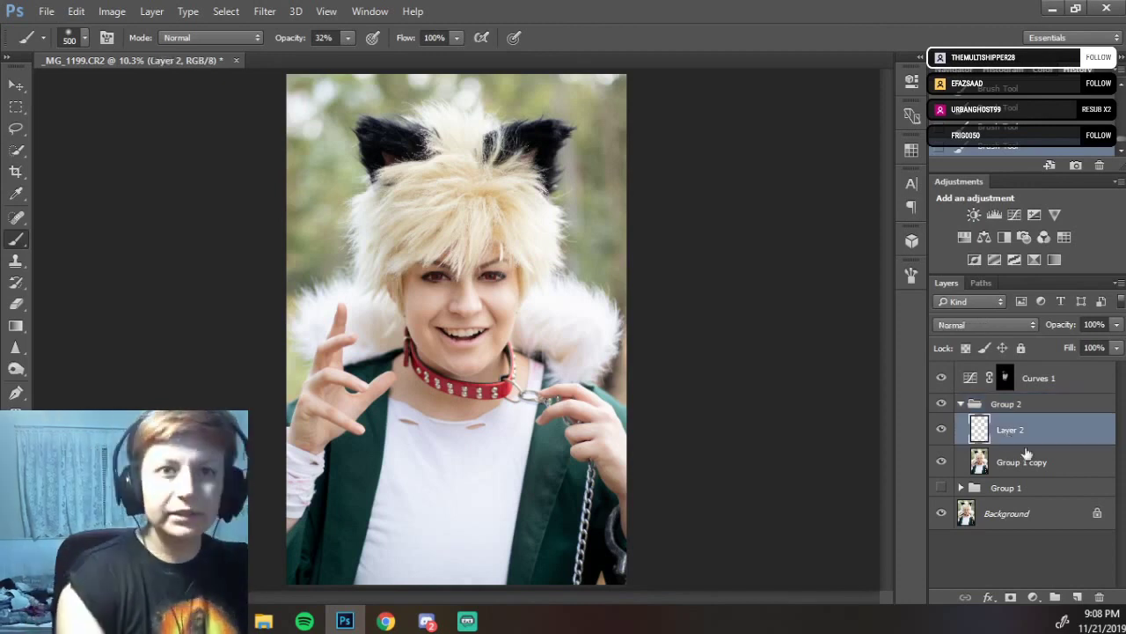
key("ctrl+shift+n")
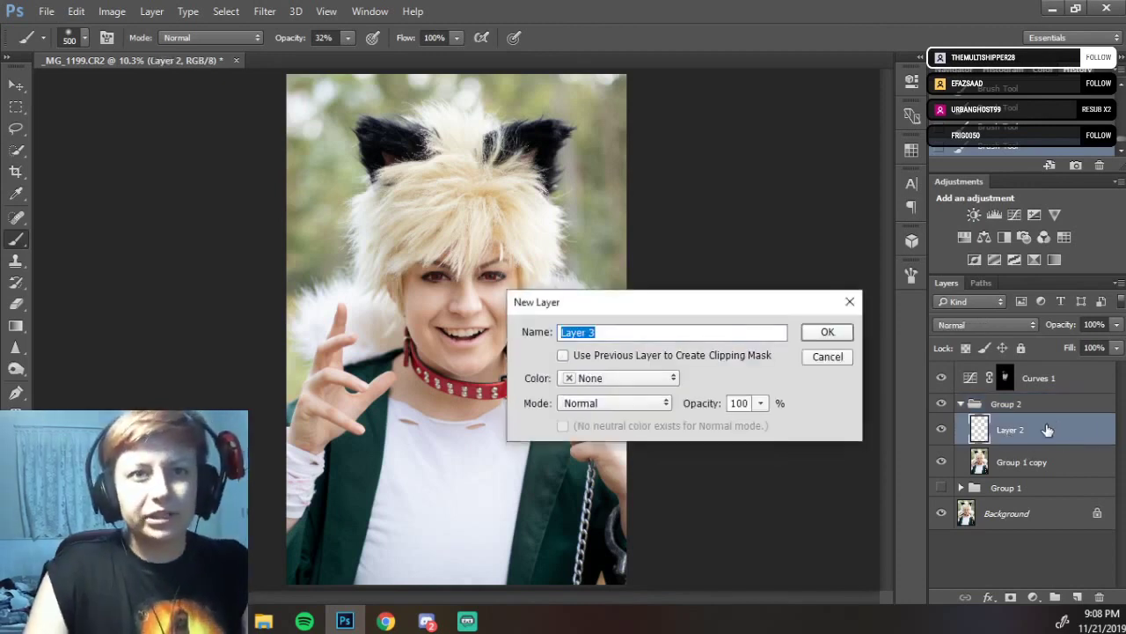
key("Return")
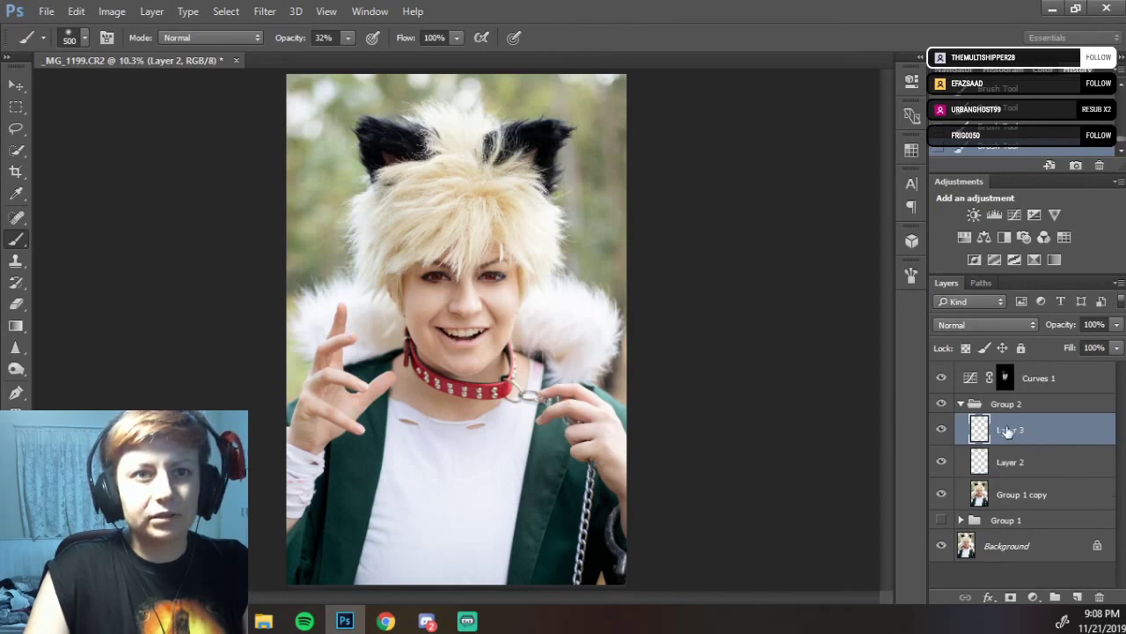
double_click(1009, 431)
type("hair")
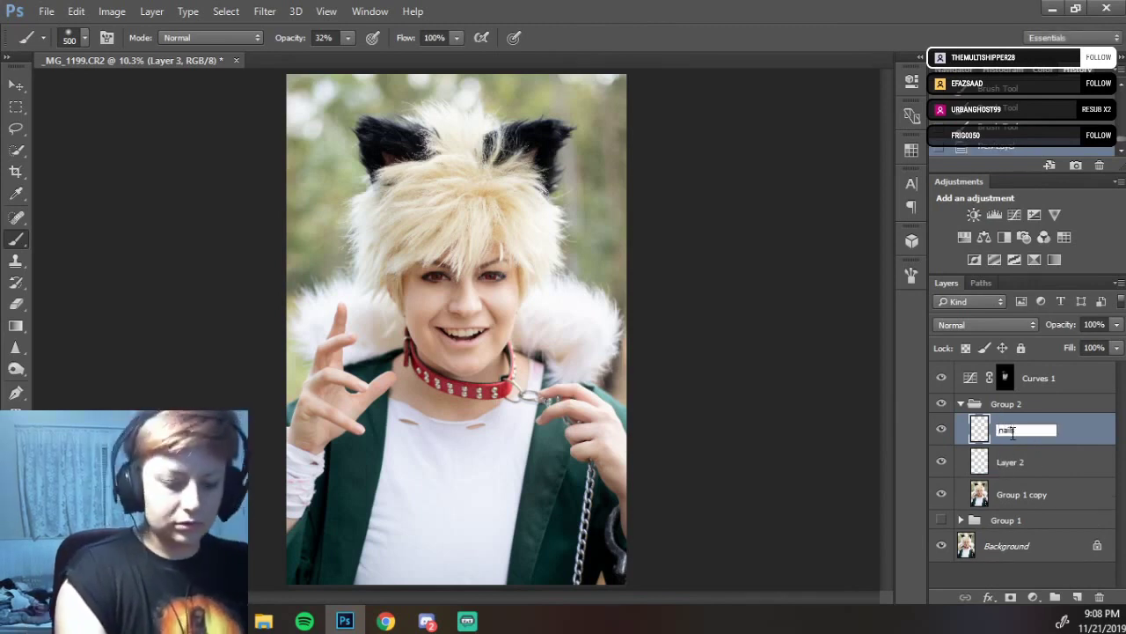
key("Return")
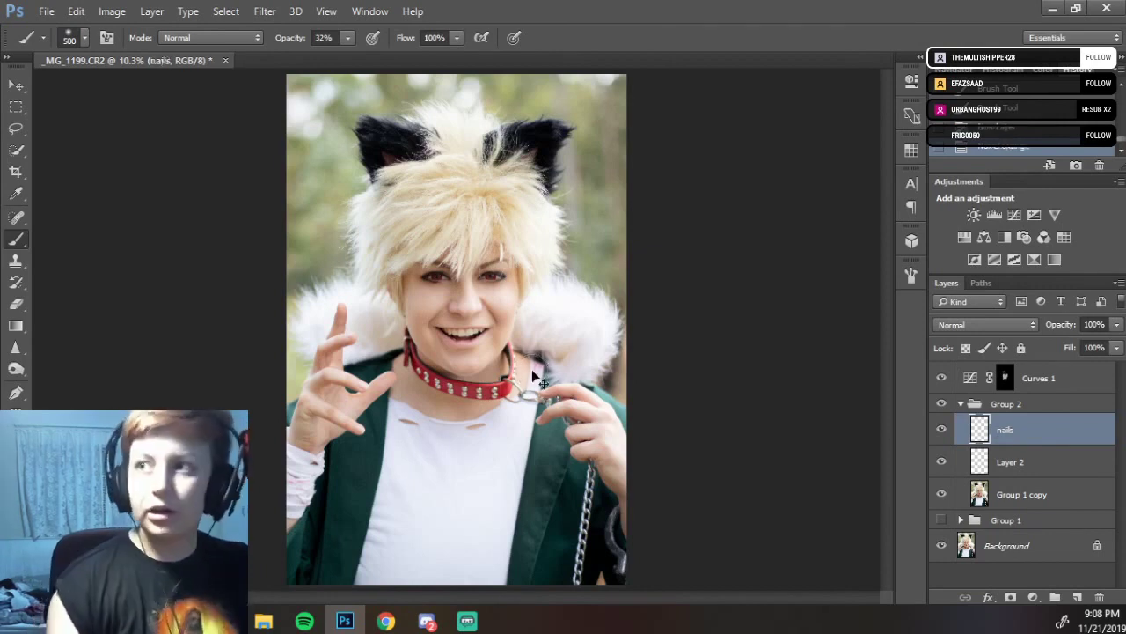
Shrink the brush to size 90 to fit the lower fingertip's nail on the raised hand at 100% magnification.
key("ctrl+1")
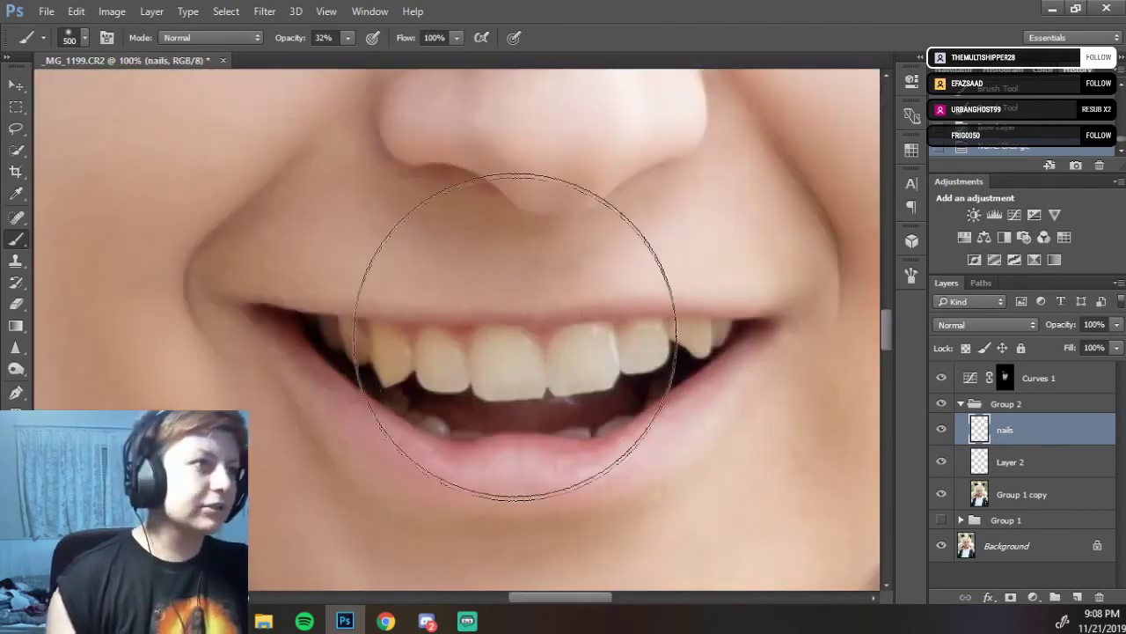
left_click_drag(308, 447, 837, 22)
mouse_move(330, 402)
left_mouse_down()
mouse_move(522, 126)
mouse_move(478, 267)
mouse_move(457, 283)
left_mouse_up()
key("bracketleft")
key("bracketleft")
key("bracketleft")
key("bracketleft")
key("bracketleft")
key("bracketleft")
key("bracketleft")
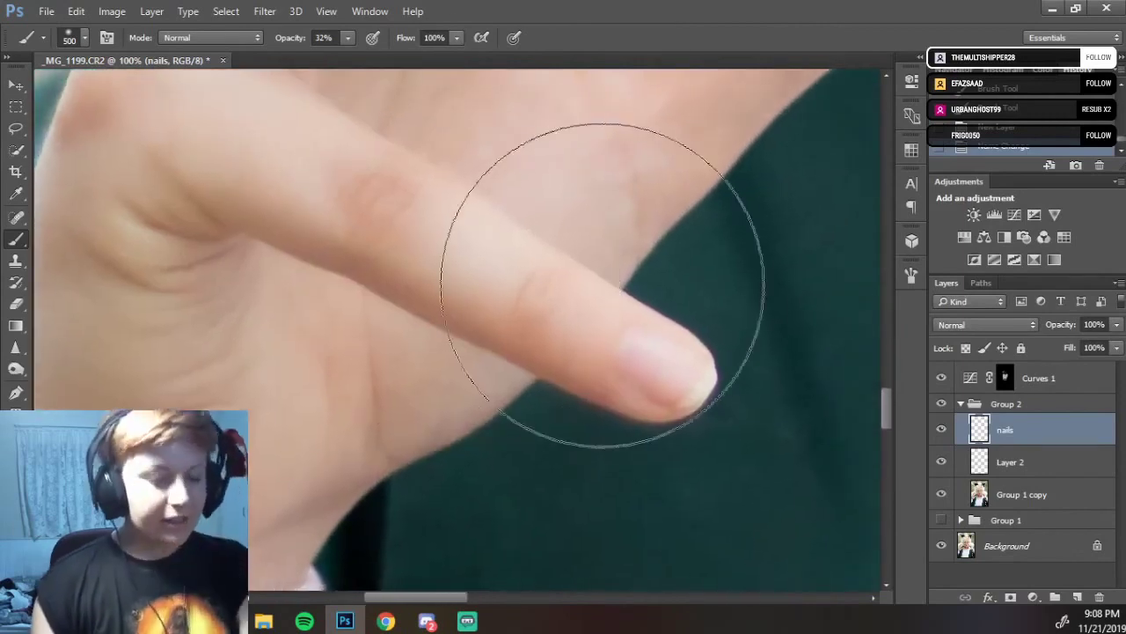
key("bracketleft")
key("bracketleft")
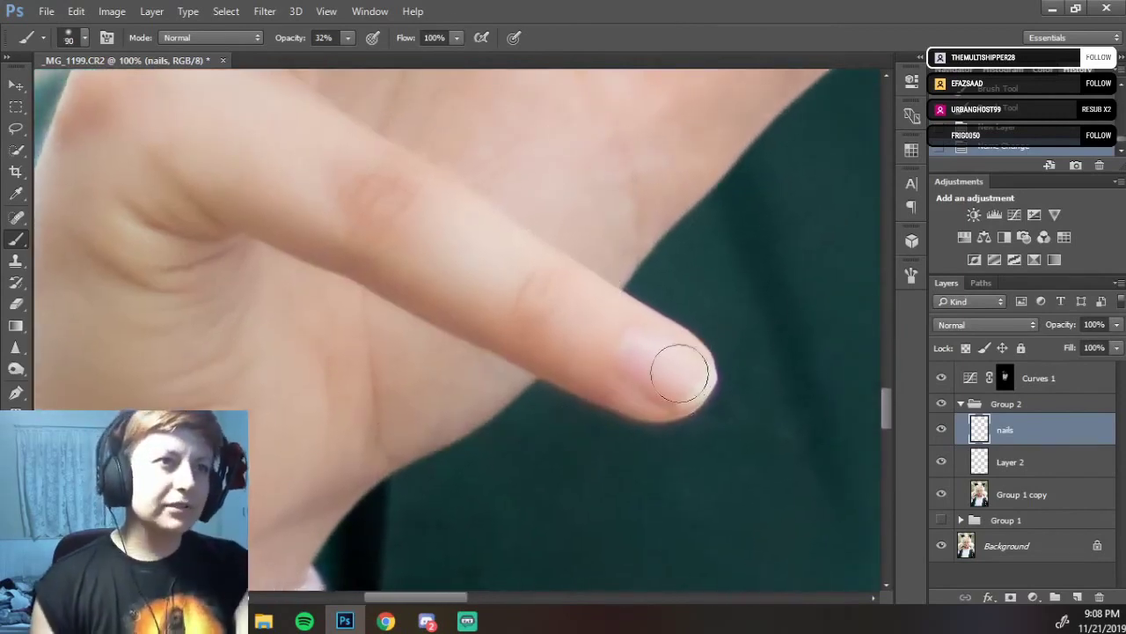
Dab black onto the middle of the lower fingertip's nail with a size 70 brush at 32% opacity, keeping the nails layer in Normal mode.
mouse_move(586, 352)
left_mouse_down()
mouse_move(558, 334)
mouse_move(550, 368)
mouse_move(536, 340)
mouse_move(516, 347)
left_mouse_up()
key("bracketleft")
key("bracketleft")
key("bracketleft")
key("bracketleft")
key("bracketleft")
key("bracketleft")
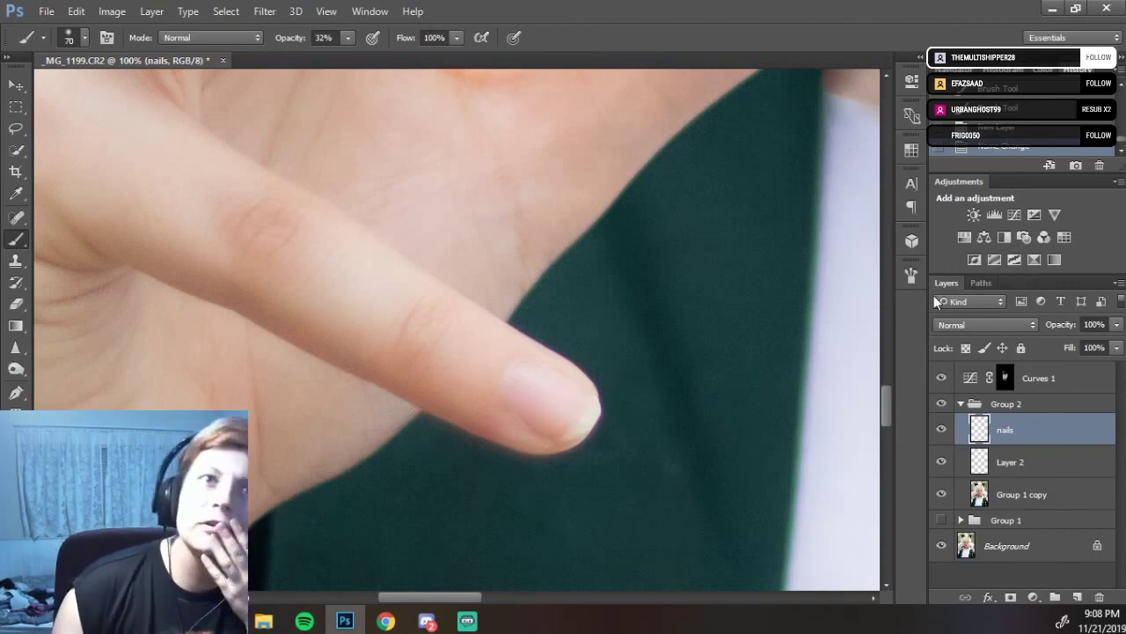
left_click(971, 326)
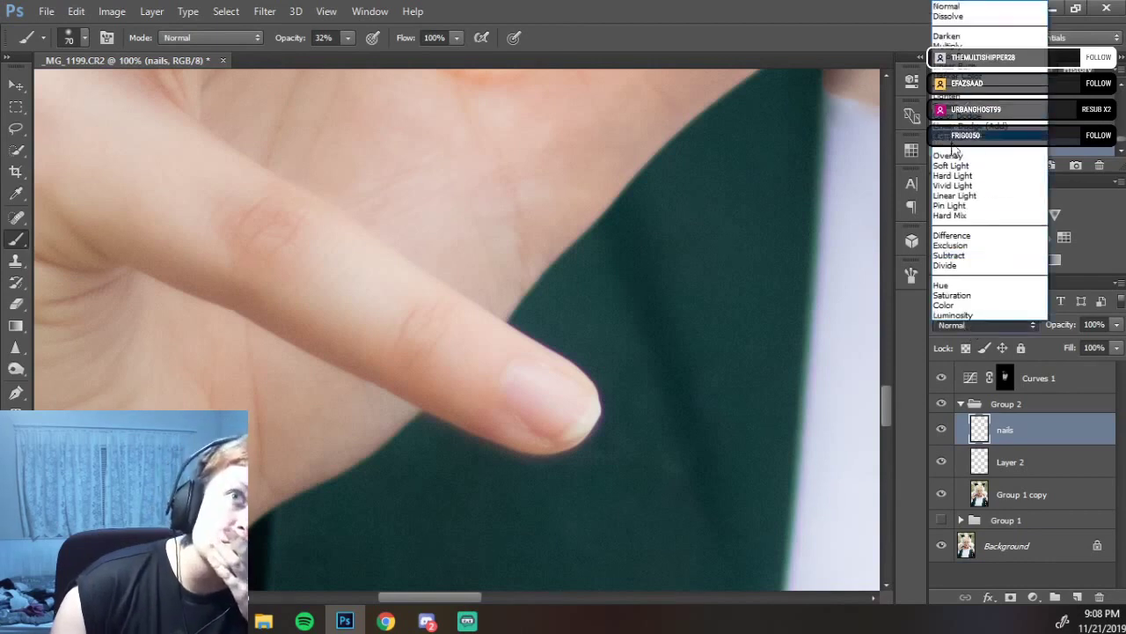
left_click(948, 328)
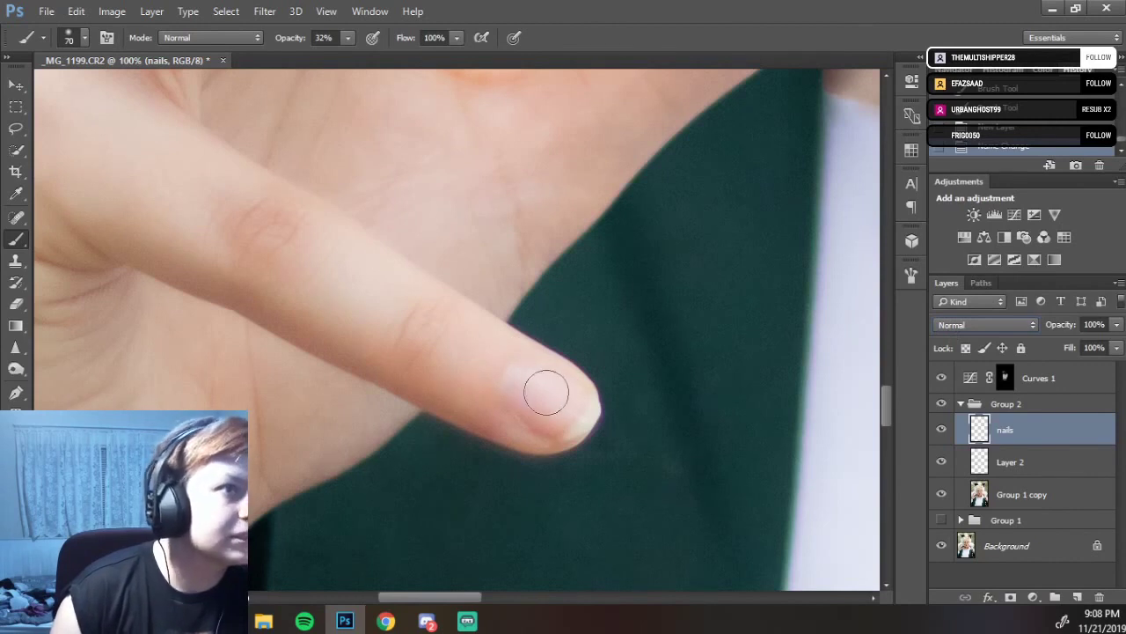
left_click_drag(538, 390, 549, 399)
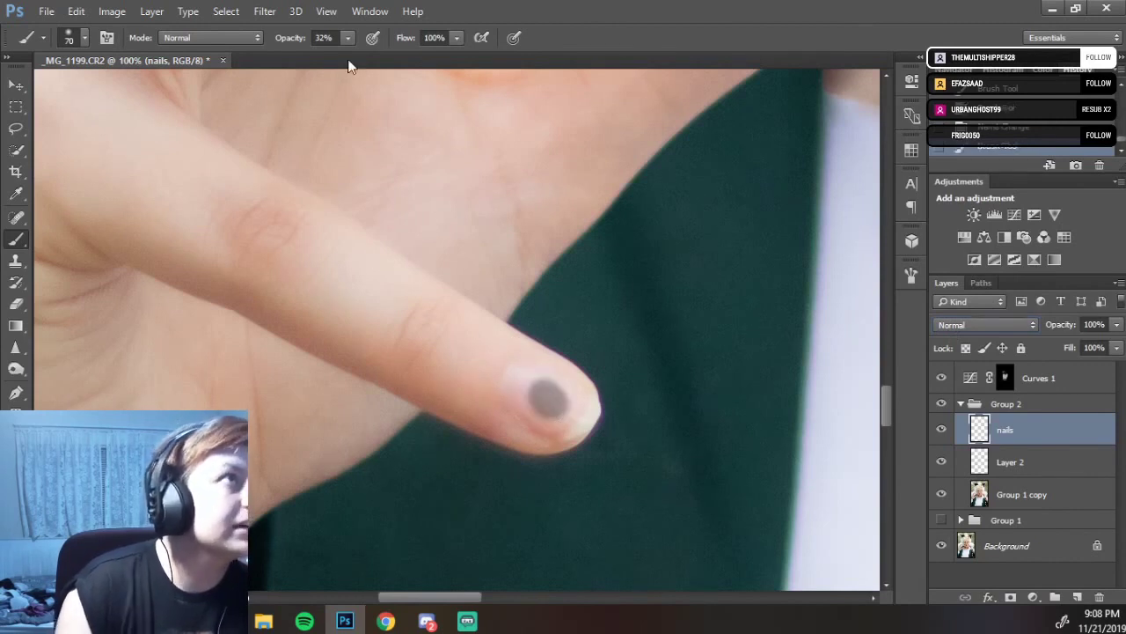
Cover the middle of the lower fingertip's nail in solid black with a size 40 brush at 100% opacity.
left_click_drag(290, 43, 362, 35)
key("bracketleft")
key("bracketleft")
key("bracketleft")
key("bracketleft")
key("bracketleft")
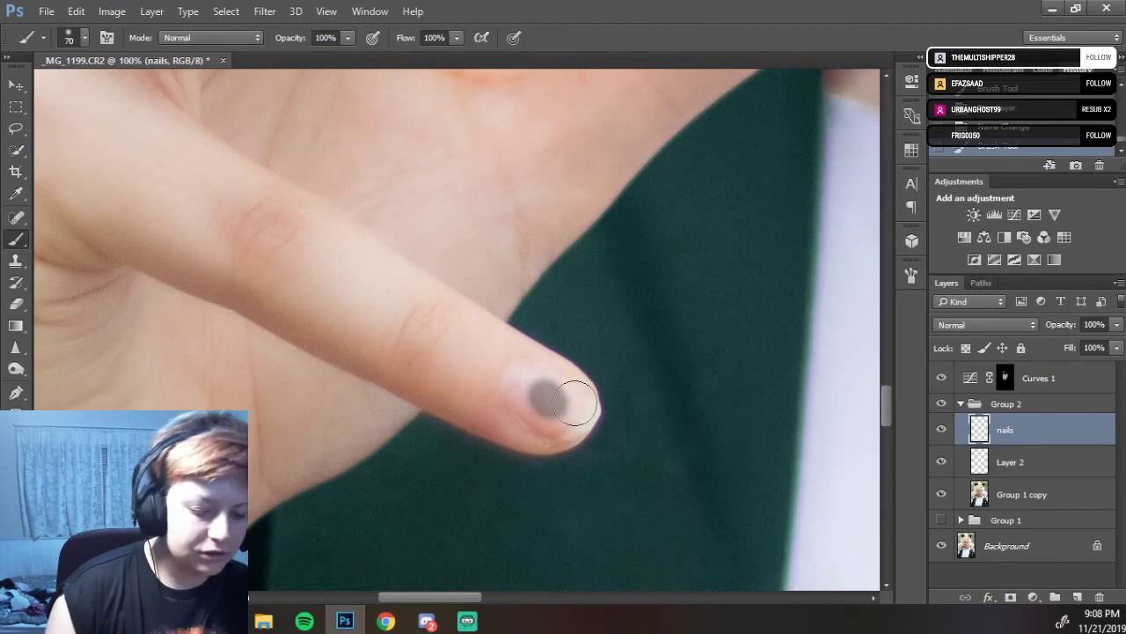
left_click_drag(547, 387, 558, 403)
Set the brush hardness to 49% and extend the black over the rest of the lower fingertip's nail.
right_click(560, 403)
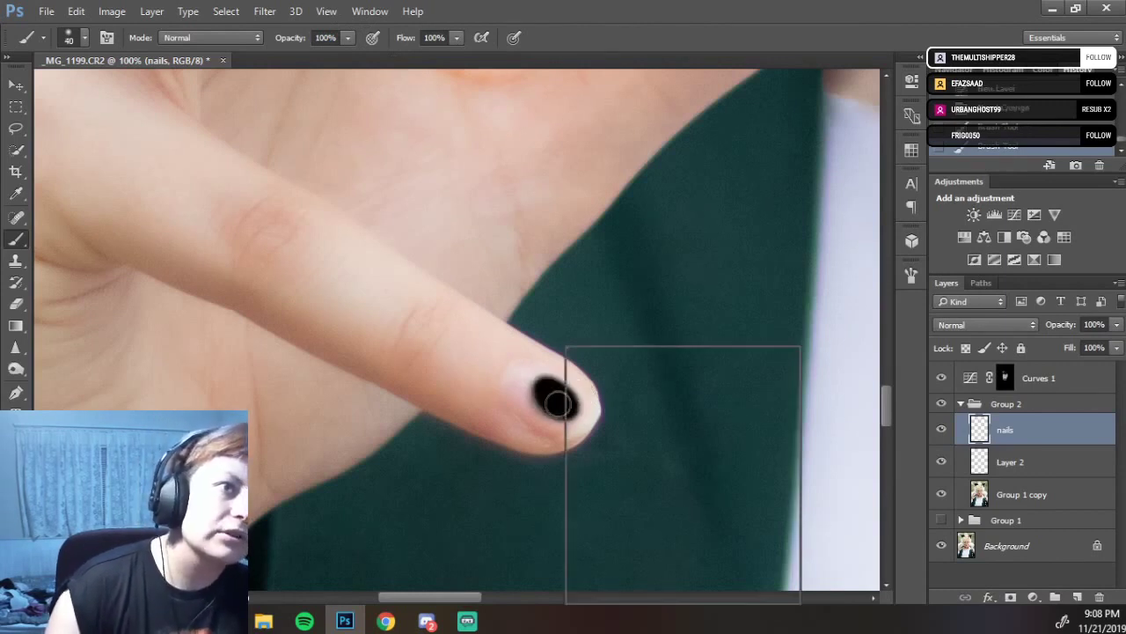
left_click_drag(712, 425, 729, 428)
left_click_drag(541, 390, 555, 405)
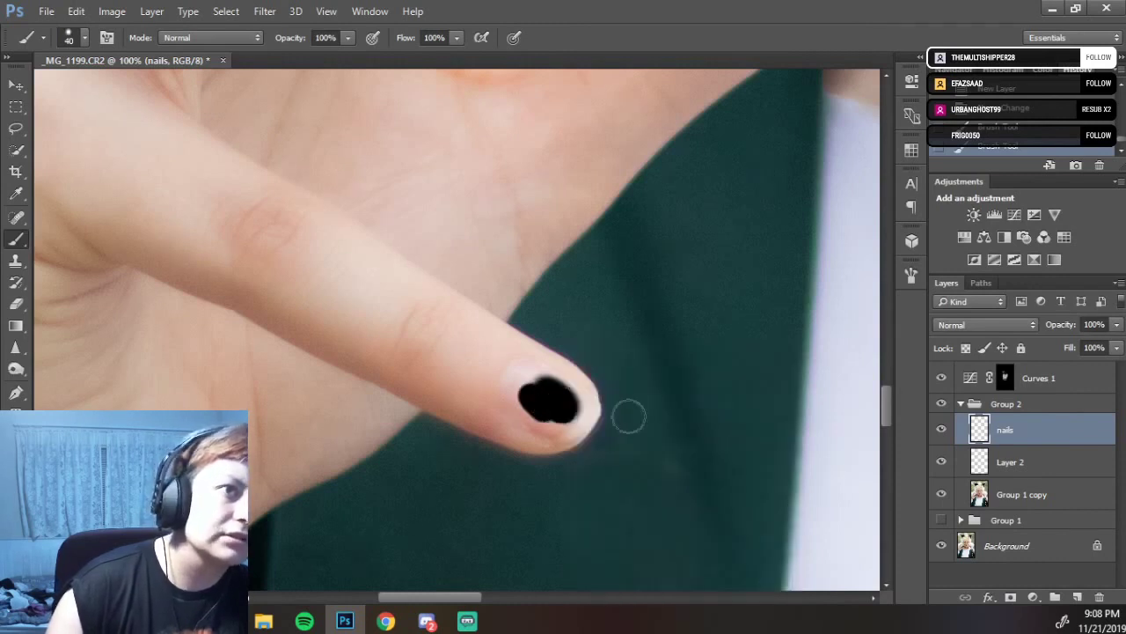
right_click(660, 421)
left_click(710, 426)
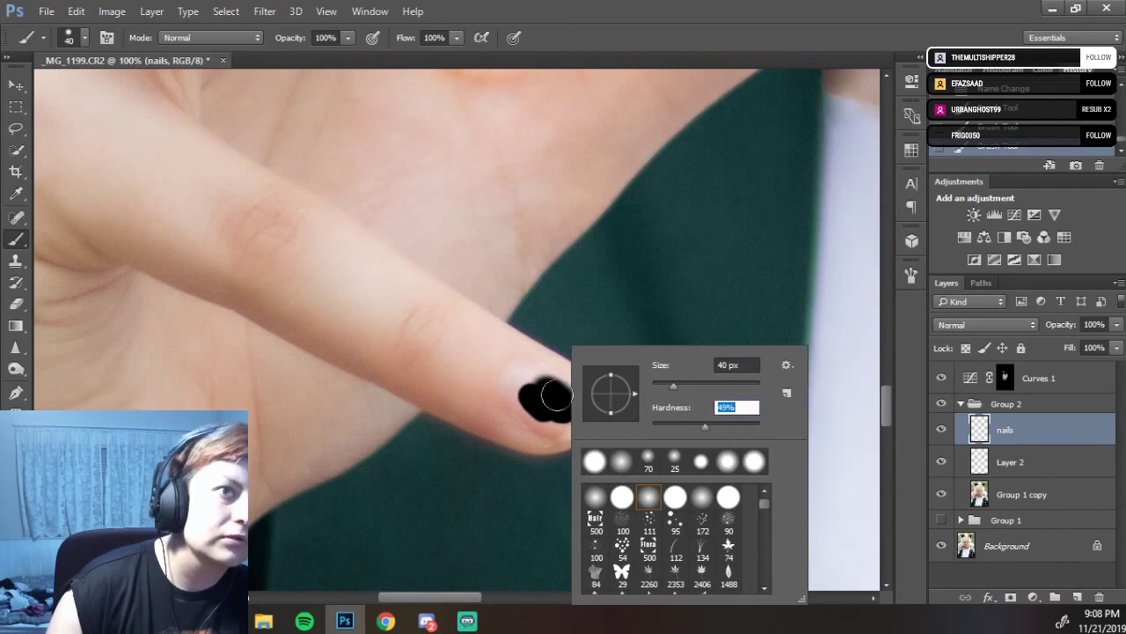
left_click(549, 395)
mouse_move(549, 395)
left_mouse_down()
mouse_move(556, 414)
mouse_move(551, 397)
mouse_move(587, 401)
mouse_move(535, 374)
mouse_move(516, 385)
mouse_move(531, 382)
mouse_move(540, 407)
mouse_move(521, 403)
mouse_move(558, 431)
mouse_move(584, 415)
mouse_move(551, 422)
mouse_move(526, 402)
mouse_move(563, 423)
left_mouse_up()
Paint the nail of the bent finger in front of the palm solid black with the size 40 brush.
mouse_move(303, 355)
left_mouse_down()
mouse_move(490, 197)
mouse_move(598, 264)
mouse_move(541, 612)
mouse_move(603, 269)
mouse_move(566, 270)
mouse_move(528, 385)
mouse_move(544, 406)
left_mouse_up()
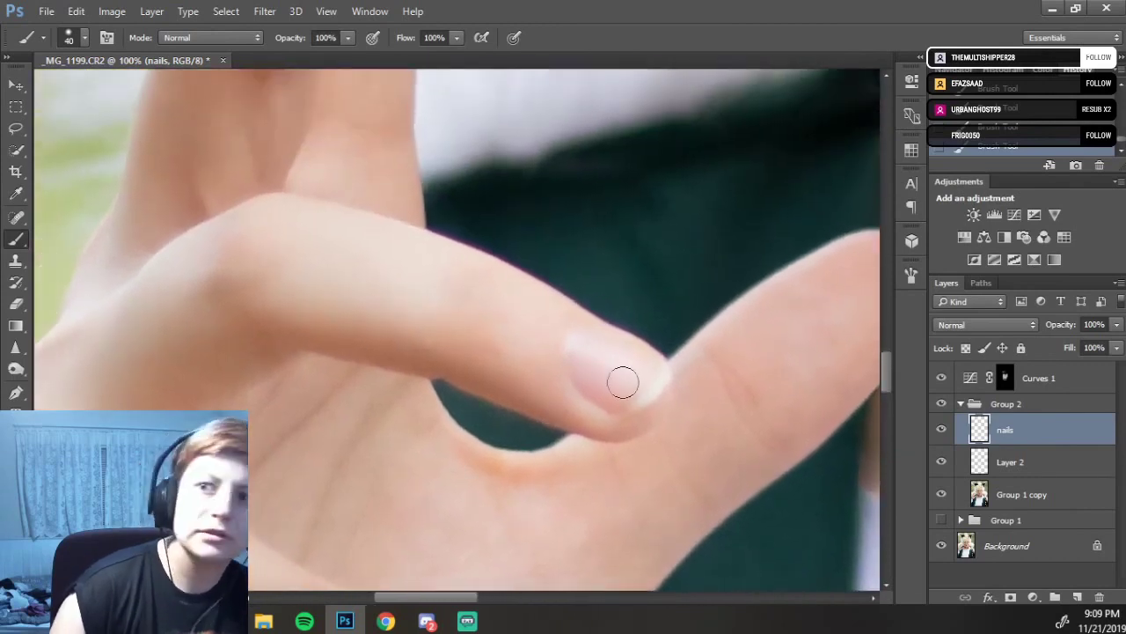
mouse_move(604, 367)
left_mouse_down()
mouse_move(622, 386)
mouse_move(592, 370)
mouse_move(604, 396)
mouse_move(592, 382)
mouse_move(620, 403)
mouse_move(608, 395)
mouse_move(630, 401)
mouse_move(654, 379)
mouse_move(648, 394)
mouse_move(654, 385)
mouse_move(625, 402)
mouse_move(660, 377)
mouse_move(631, 360)
left_mouse_up()
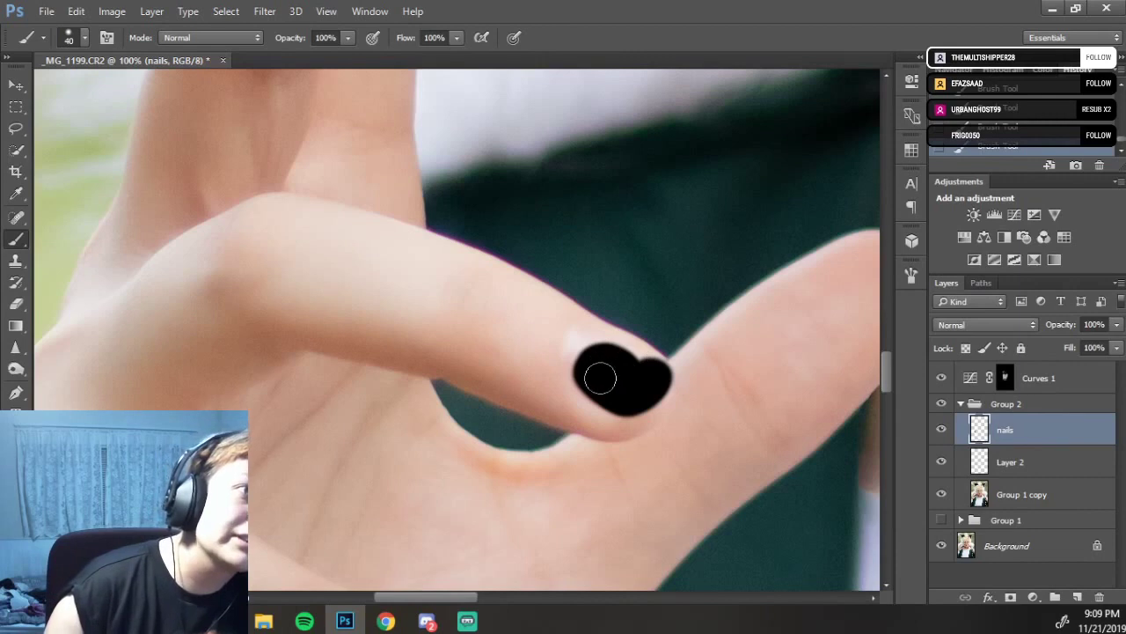
mouse_move(588, 363)
left_mouse_down()
mouse_move(597, 371)
mouse_move(589, 362)
mouse_move(599, 367)
mouse_move(610, 351)
mouse_move(652, 375)
mouse_move(611, 361)
left_mouse_up()
mouse_move(599, 350)
left_mouse_down()
mouse_move(583, 360)
mouse_move(593, 347)
mouse_move(621, 373)
left_mouse_up()
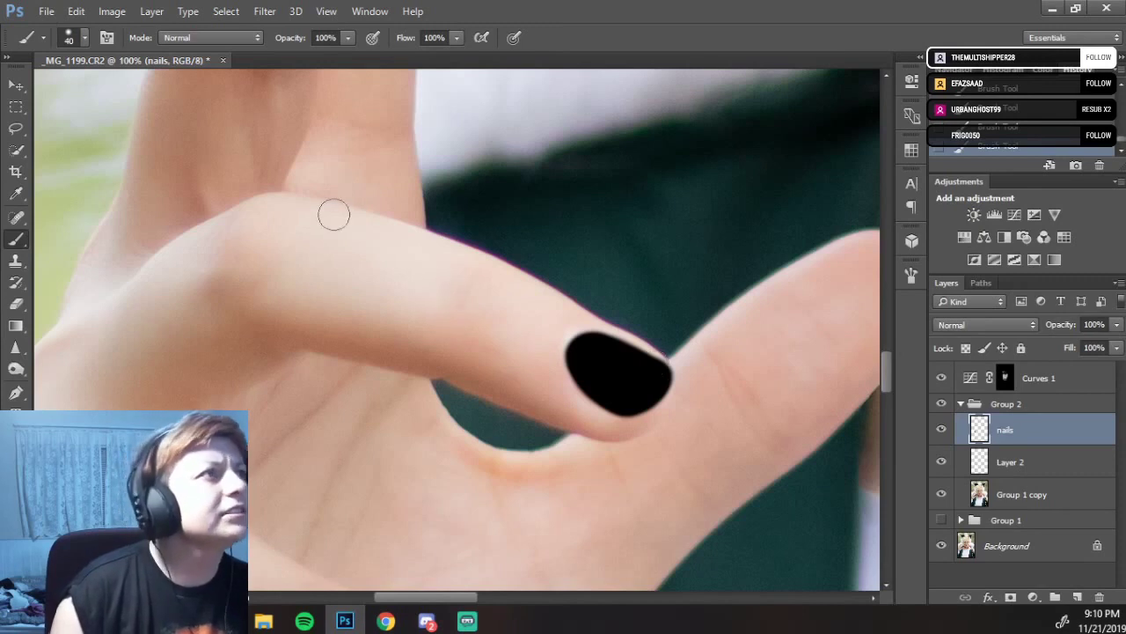
Paint the nail of the bent finger beside the upright finger black up to its pointed tip, using a size 25 brush.
left_click_drag(440, 189, 521, 476)
left_click_drag(543, 229, 563, 403)
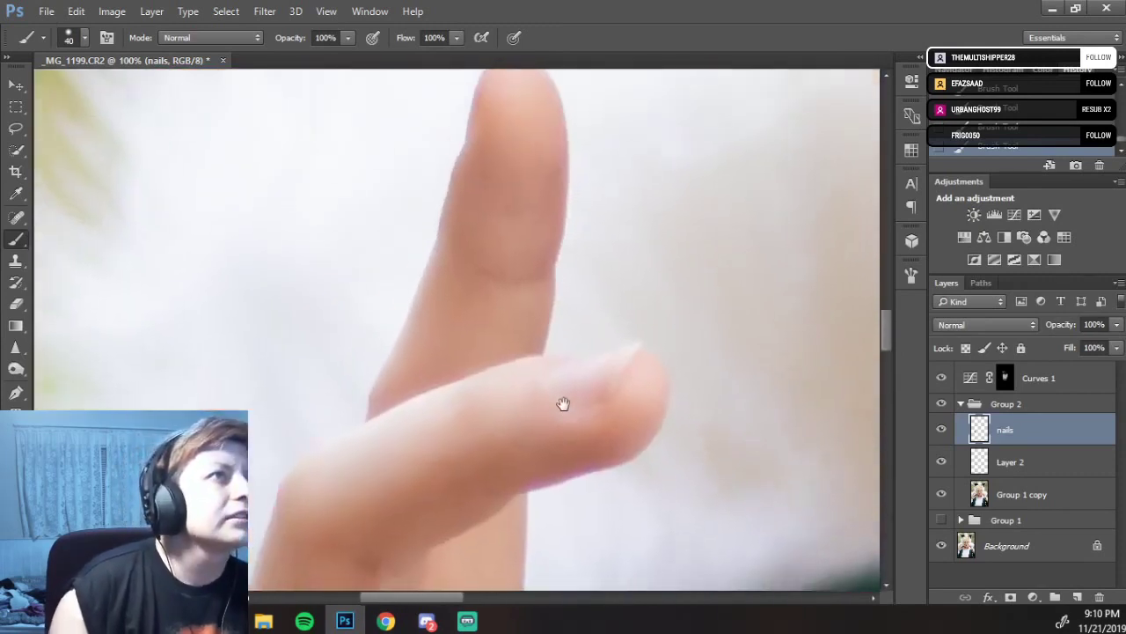
mouse_move(510, 193)
left_mouse_down()
mouse_move(505, 258)
mouse_move(470, 166)
left_mouse_up()
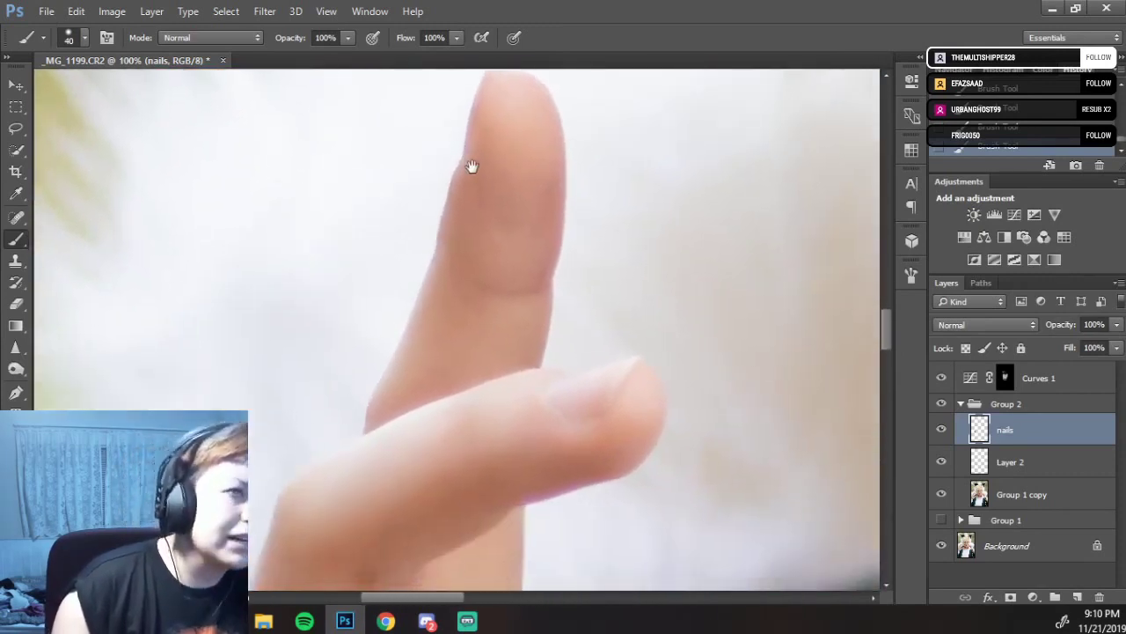
key("bracketleft")
key("bracketleft")
key("bracketleft")
mouse_move(598, 382)
left_mouse_down()
mouse_move(593, 401)
mouse_move(605, 382)
left_mouse_up()
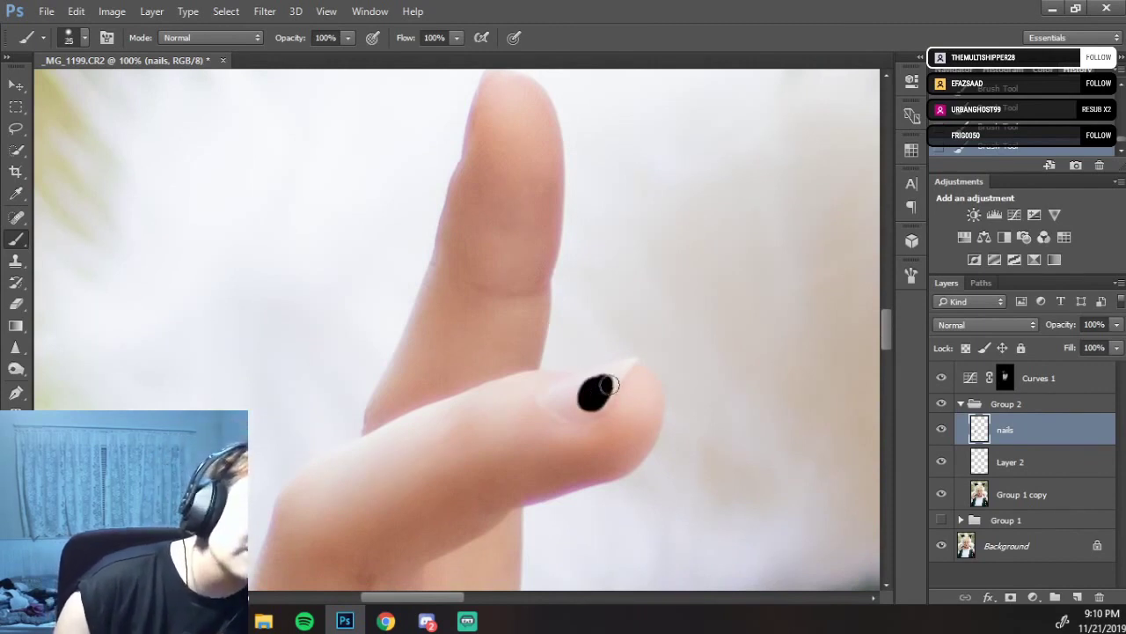
mouse_move(619, 377)
left_mouse_down()
mouse_move(627, 366)
mouse_move(595, 410)
left_mouse_up()
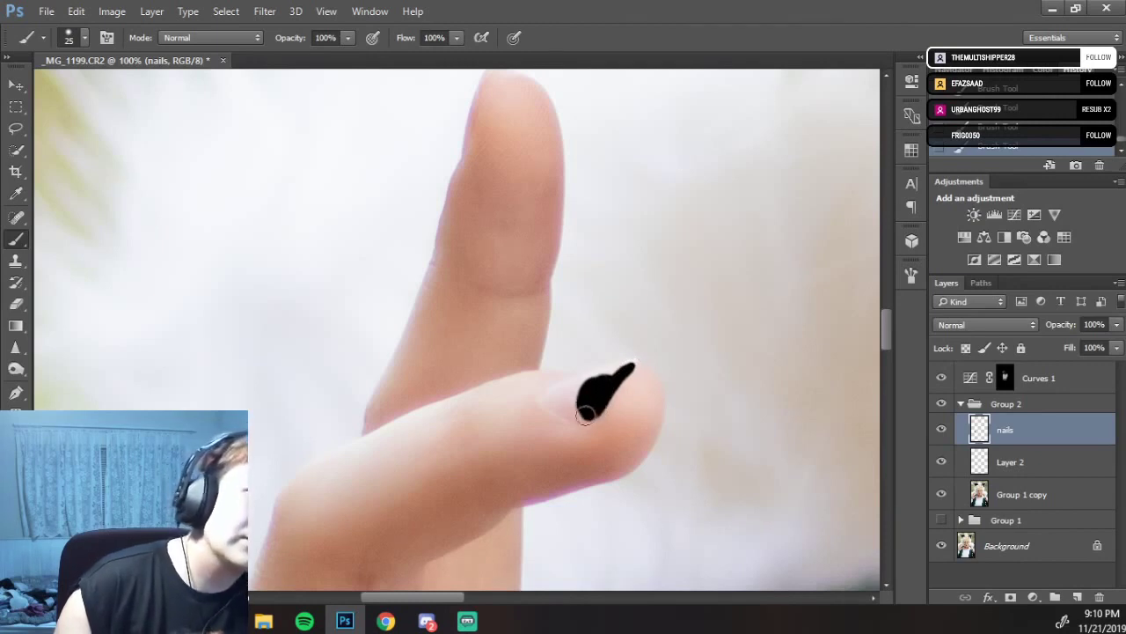
mouse_move(571, 410)
left_mouse_down()
mouse_move(551, 396)
mouse_move(584, 381)
left_mouse_up()
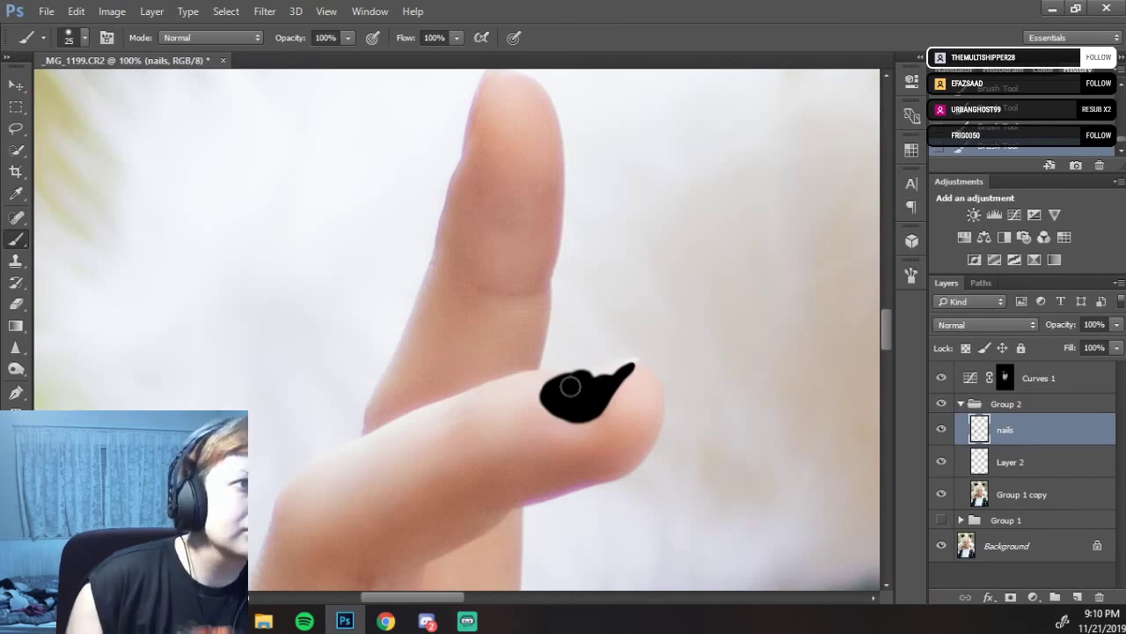
left_click_drag(587, 381, 633, 360)
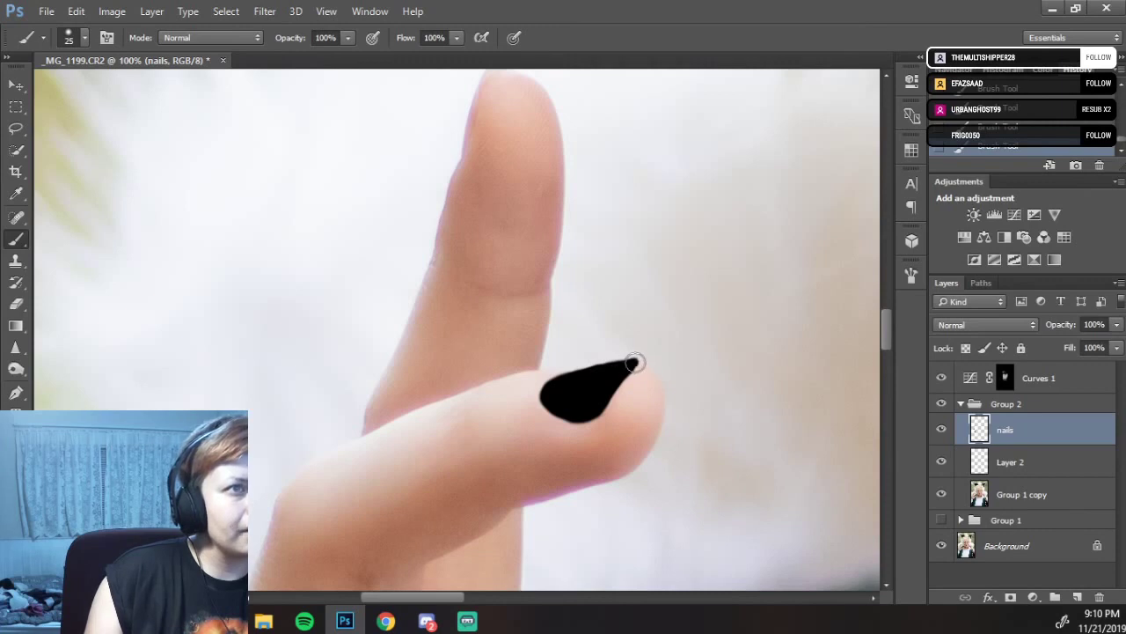
Clean up the edge of that bent finger's black nail with a size 10 eraser at 100% opacity.
key("e")
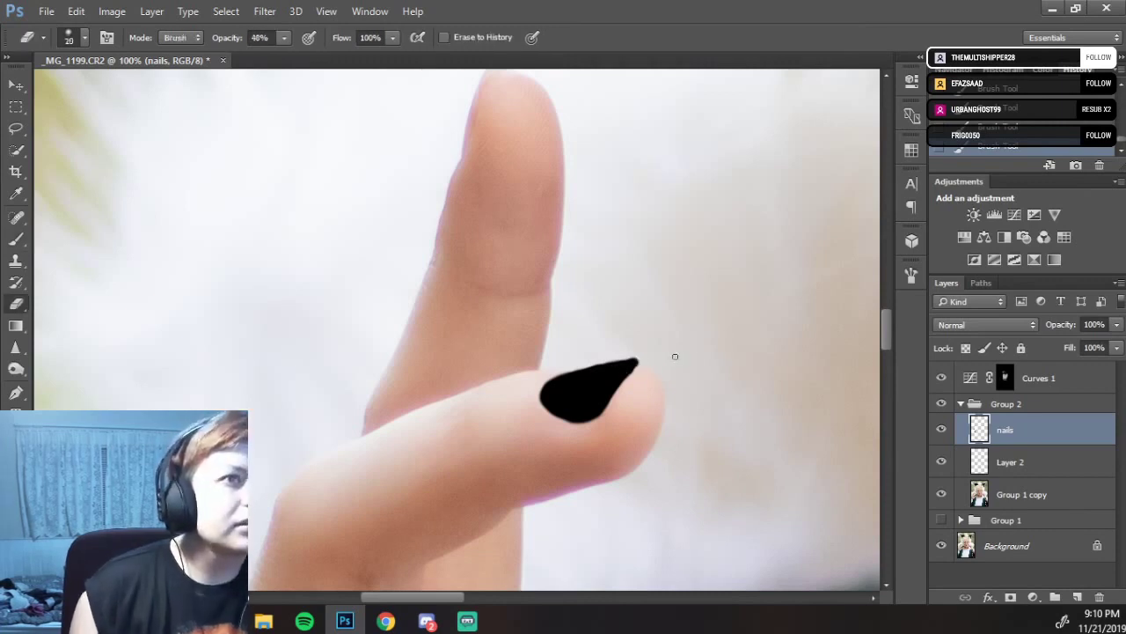
left_click_drag(227, 44, 252, 42)
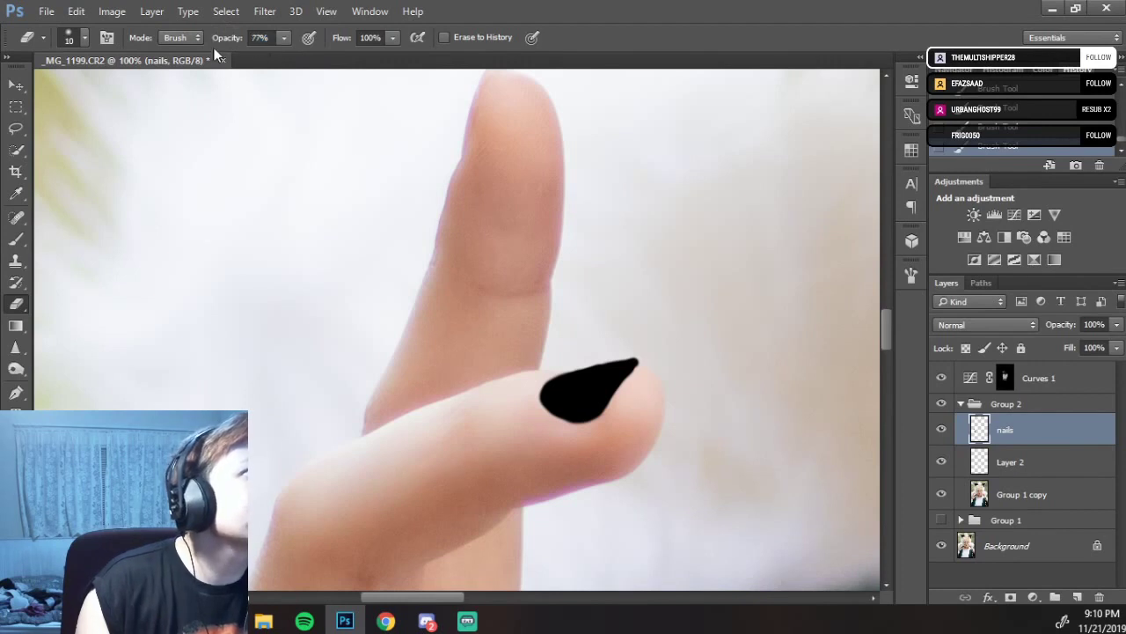
left_click_drag(223, 37, 251, 40)
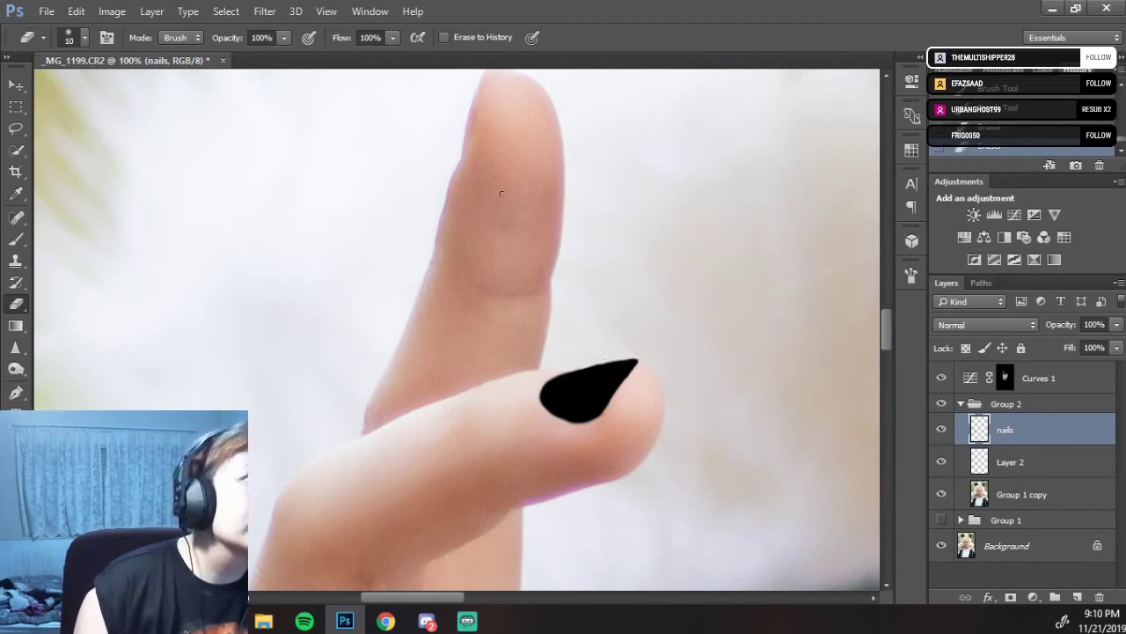
left_click_drag(492, 163, 566, 292)
key("b")
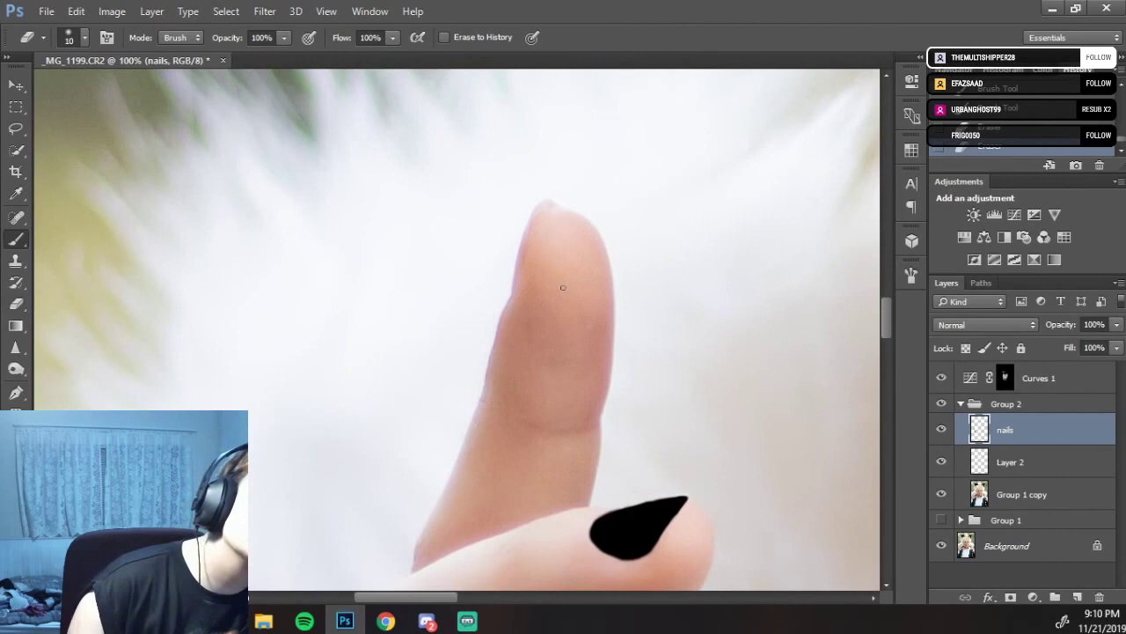
left_click_drag(523, 246, 513, 288)
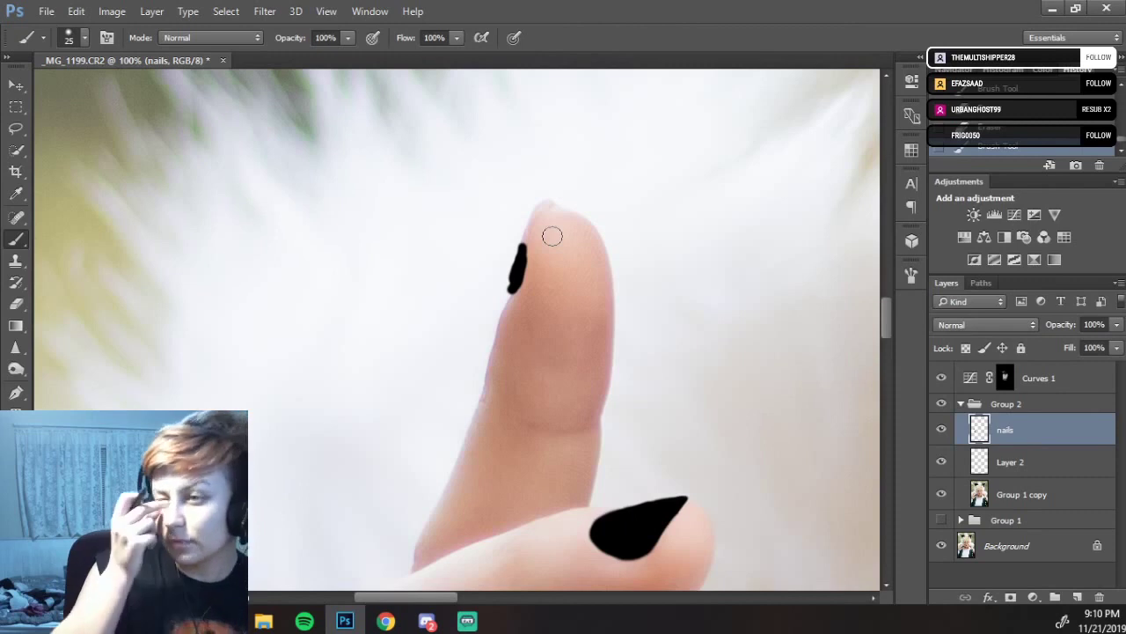
key("ctrl+z")
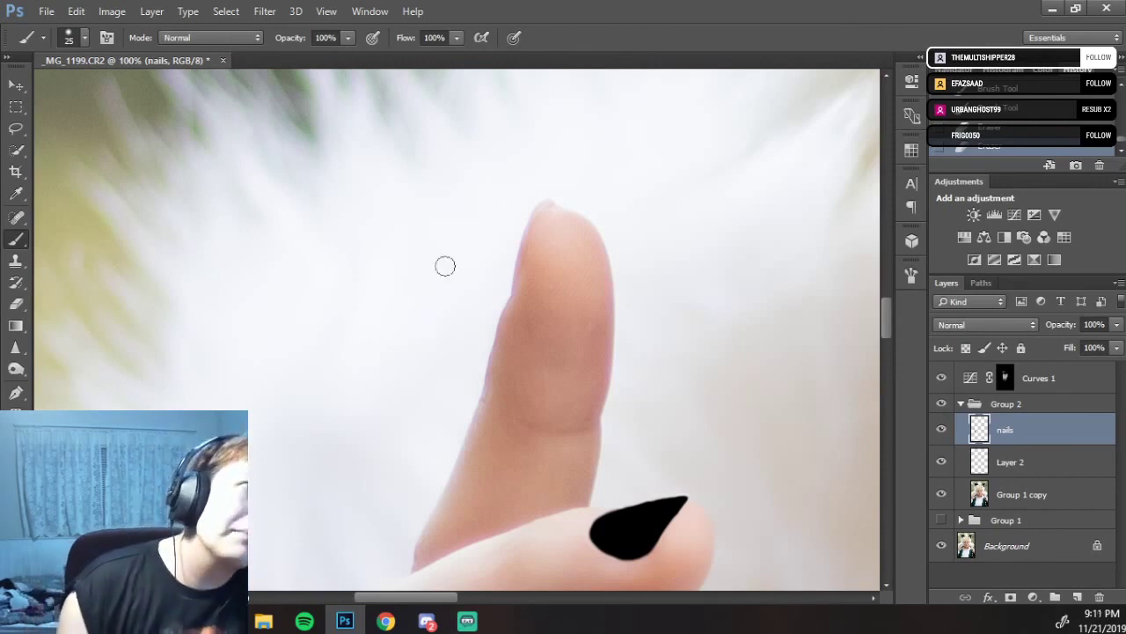
Paint the narrow visible nail edge of the upright finger black up to its tip with a size 9 brush.
left_click_drag(518, 333, 544, 461)
left_click_drag(538, 407, 558, 312)
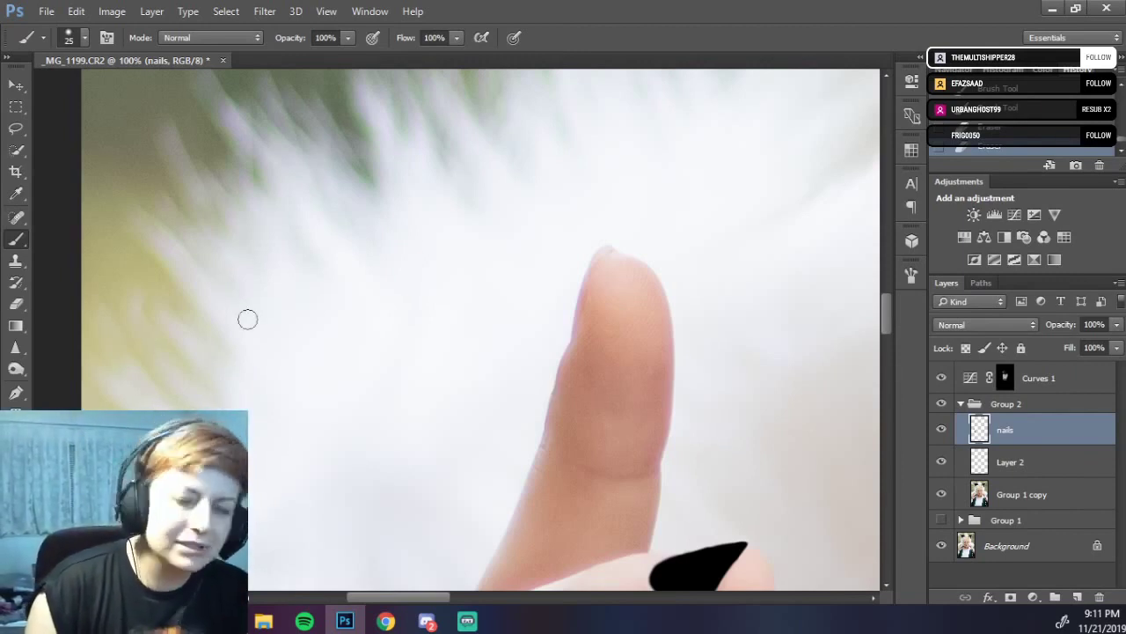
key("bracketleft")
key("bracketleft")
key("bracketleft")
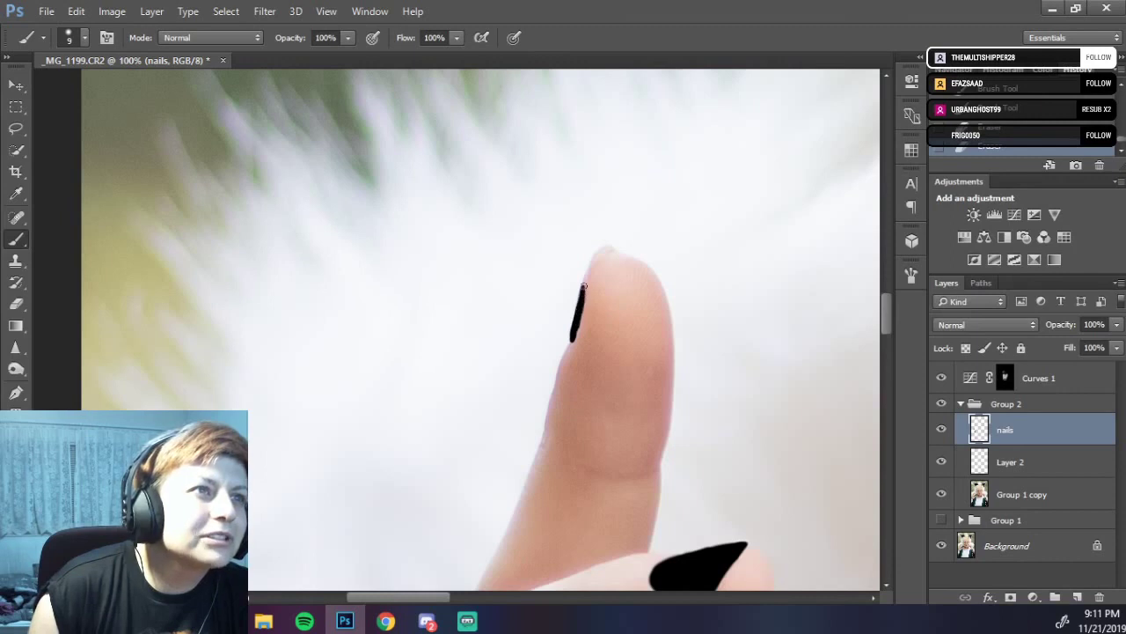
left_click_drag(588, 274, 587, 263)
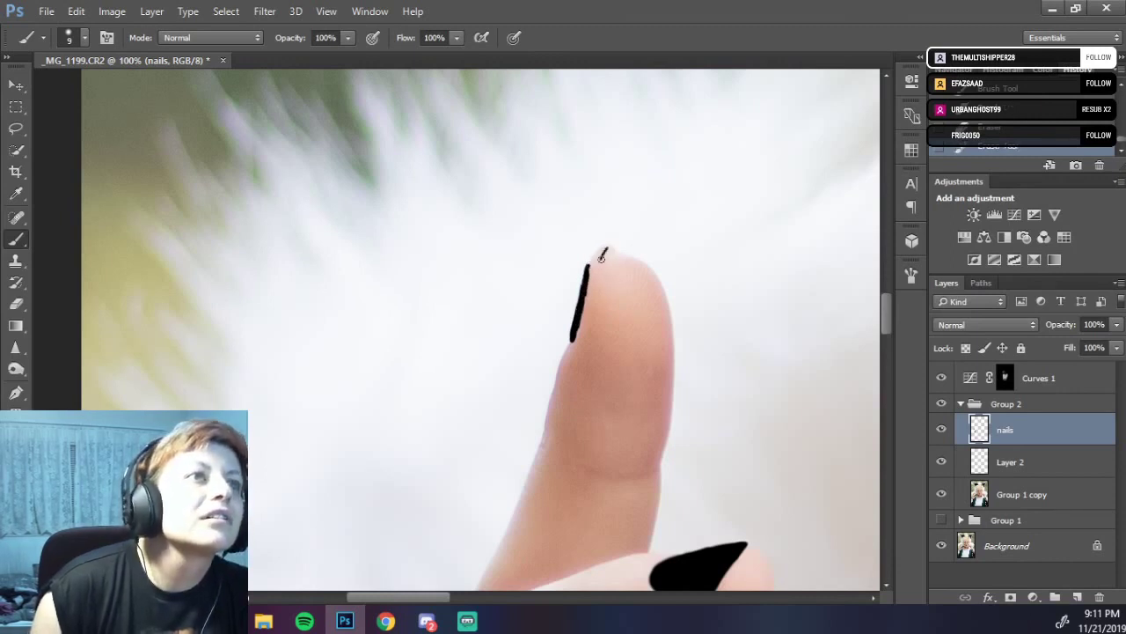
left_click_drag(603, 256, 586, 283)
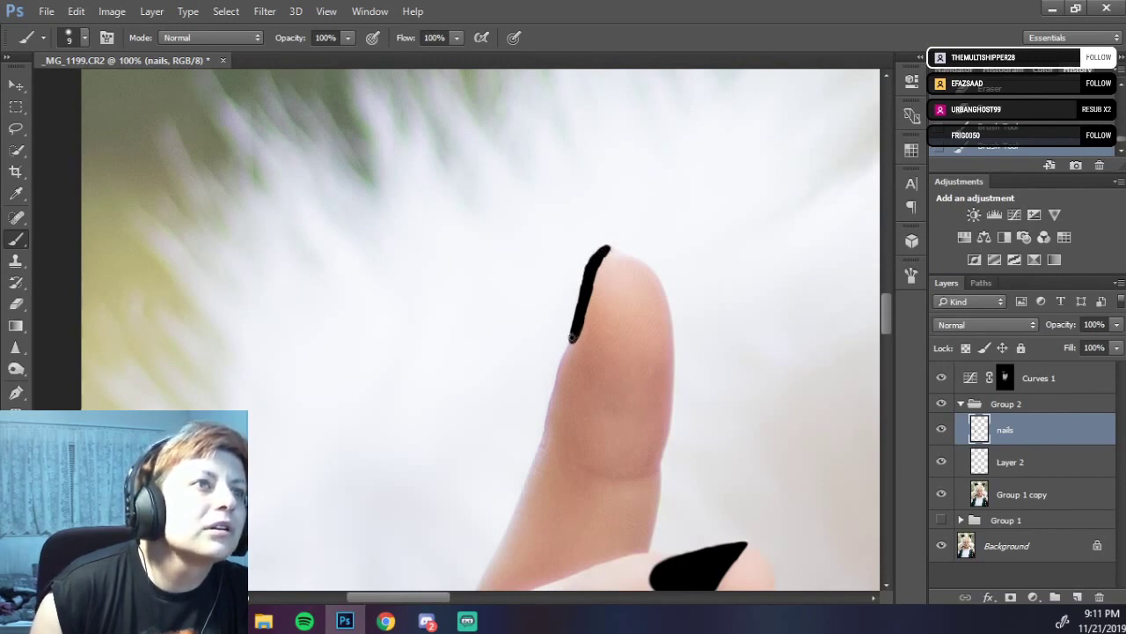
Trim the black on both sides of the upright finger's nail with the size 10 eraser at 100% opacity.
key("e")
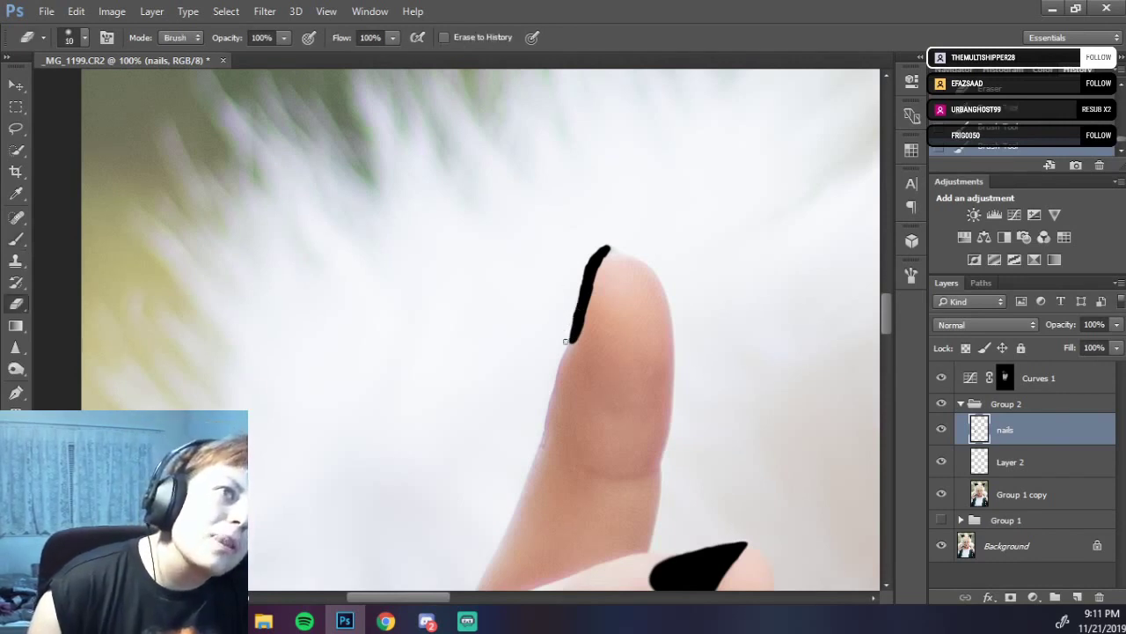
left_click_drag(572, 304, 585, 252)
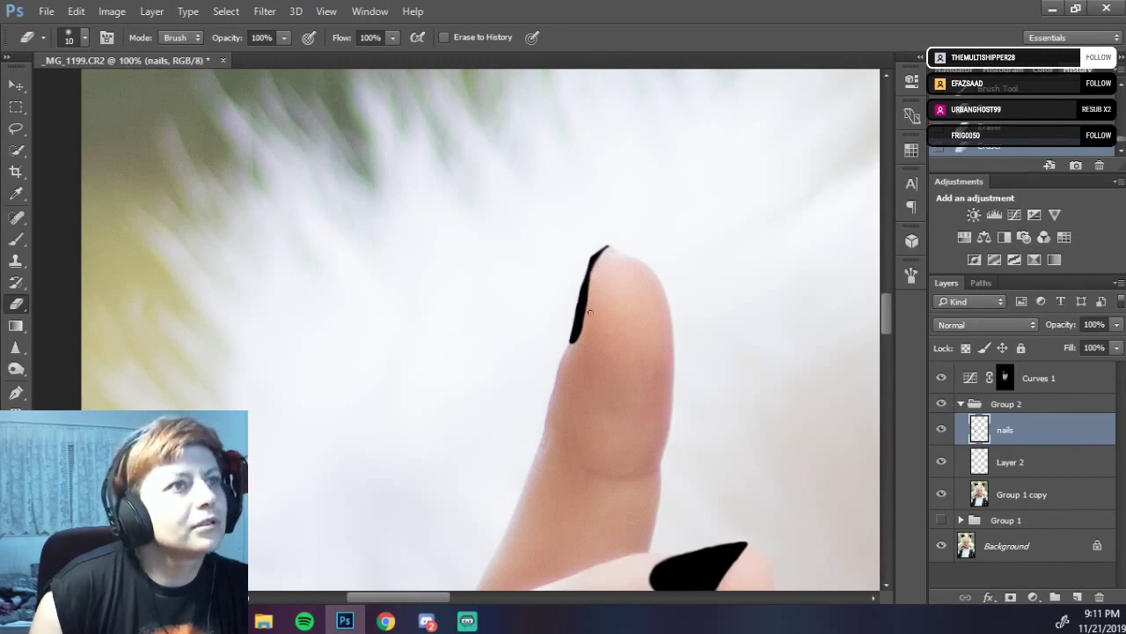
left_click_drag(608, 252, 591, 286)
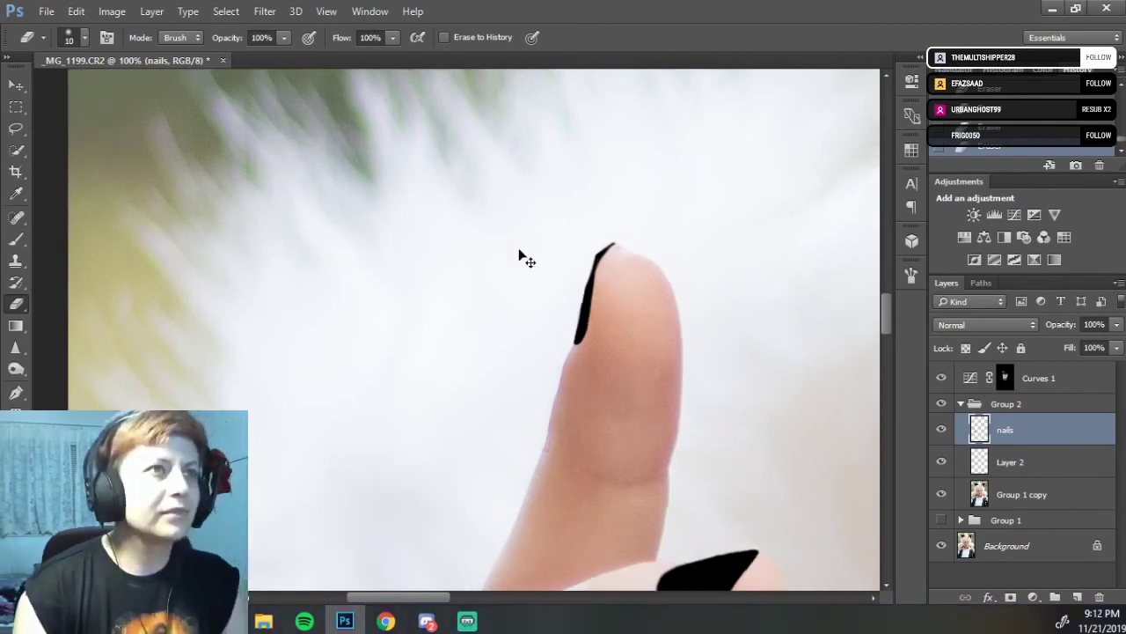
Thicken the black at the tip of the upright finger's nail with the size 9 brush at 200% magnification.
key("ctrl+plus")
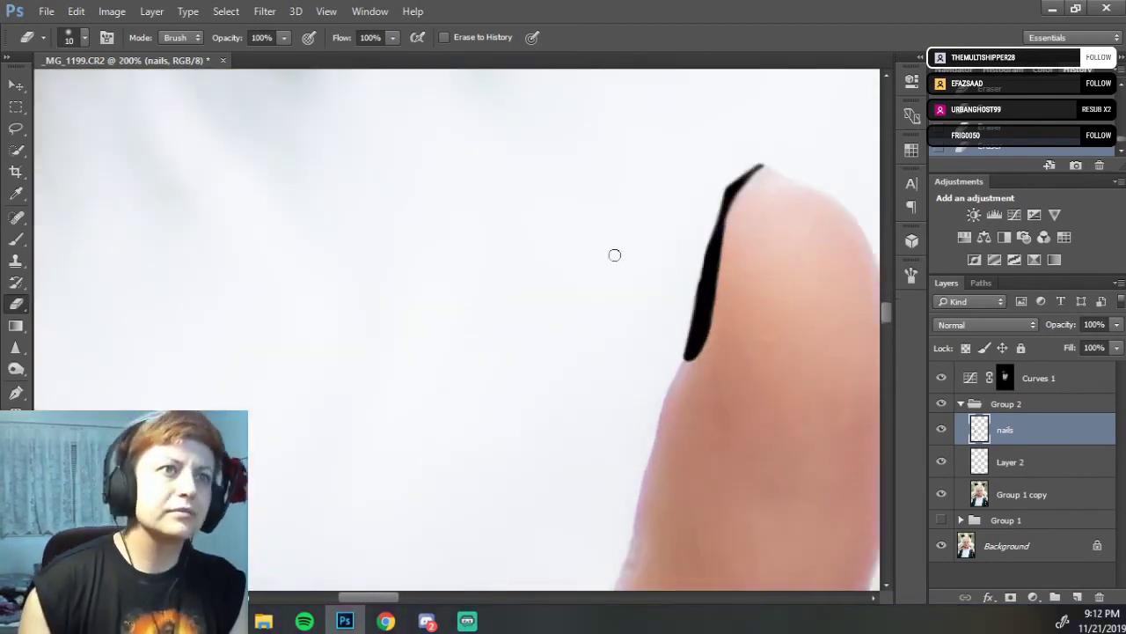
left_click_drag(669, 296, 534, 377)
left_click_drag(568, 284, 525, 284)
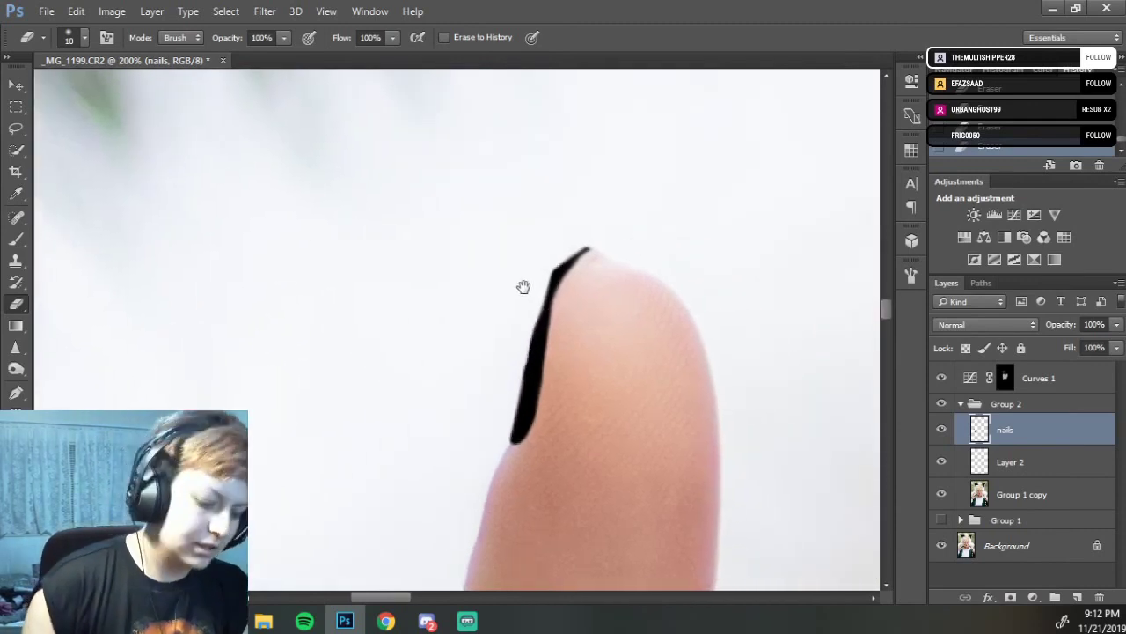
key("b")
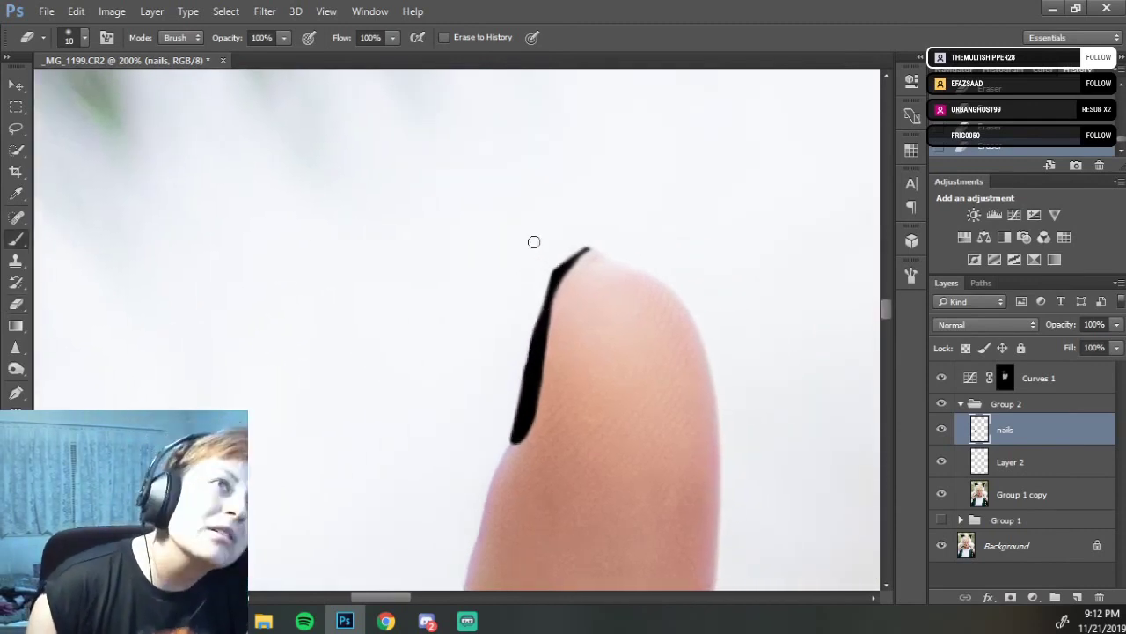
left_click_drag(590, 251, 556, 285)
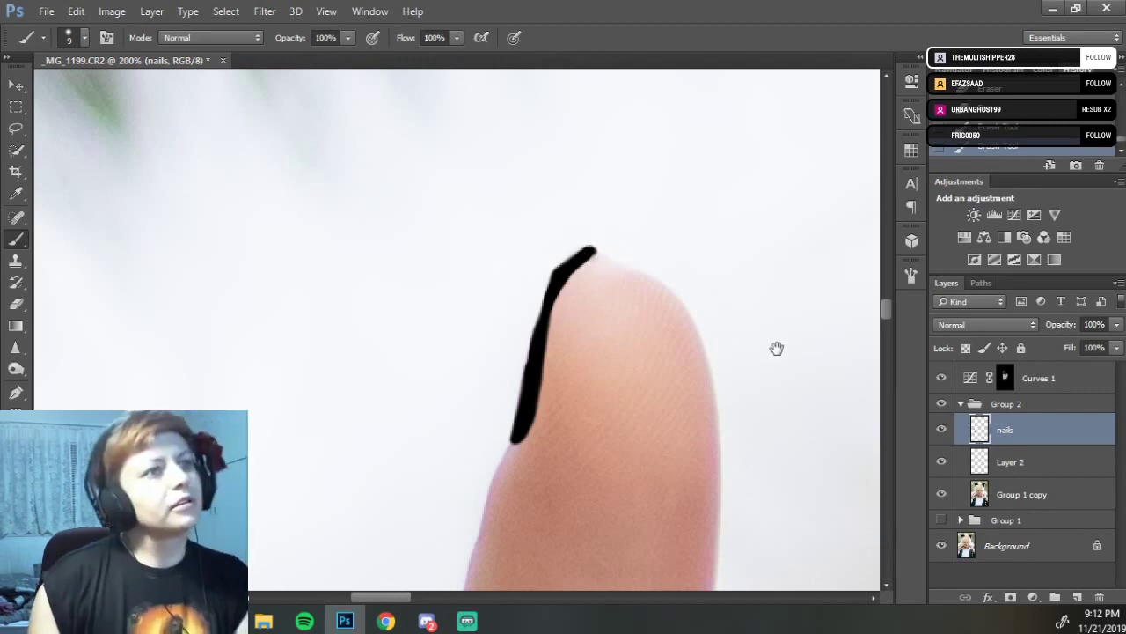
left_click_drag(744, 364, 654, 307)
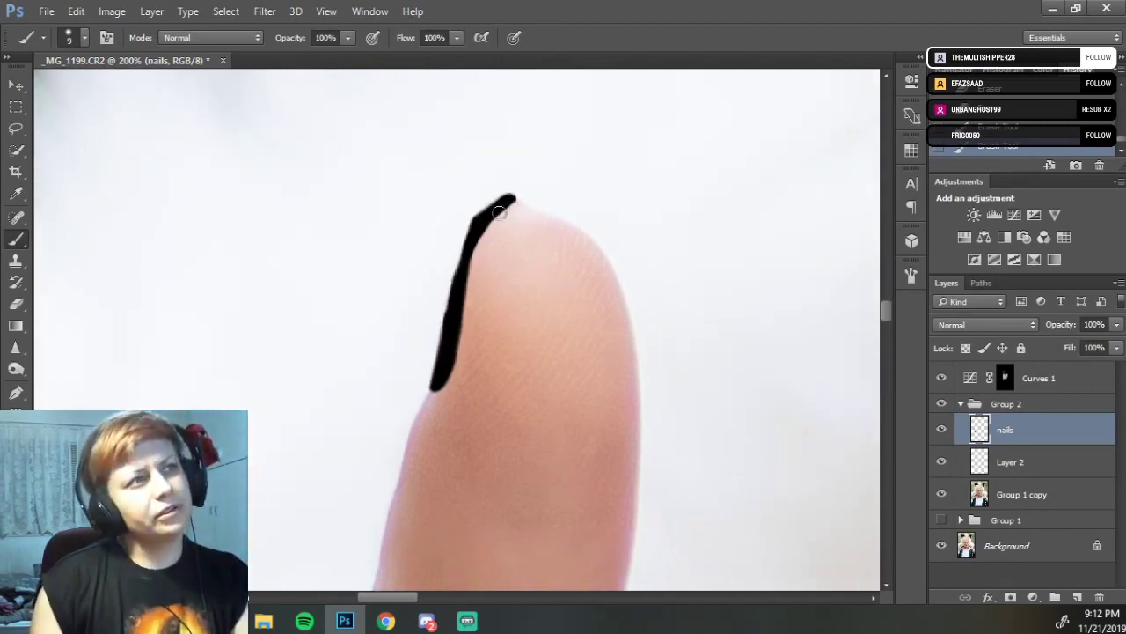
Extend the black at the upright finger's nail tip with the size 9 brush and trim its edge with the size 10 eraser.
left_click_drag(497, 208, 519, 201)
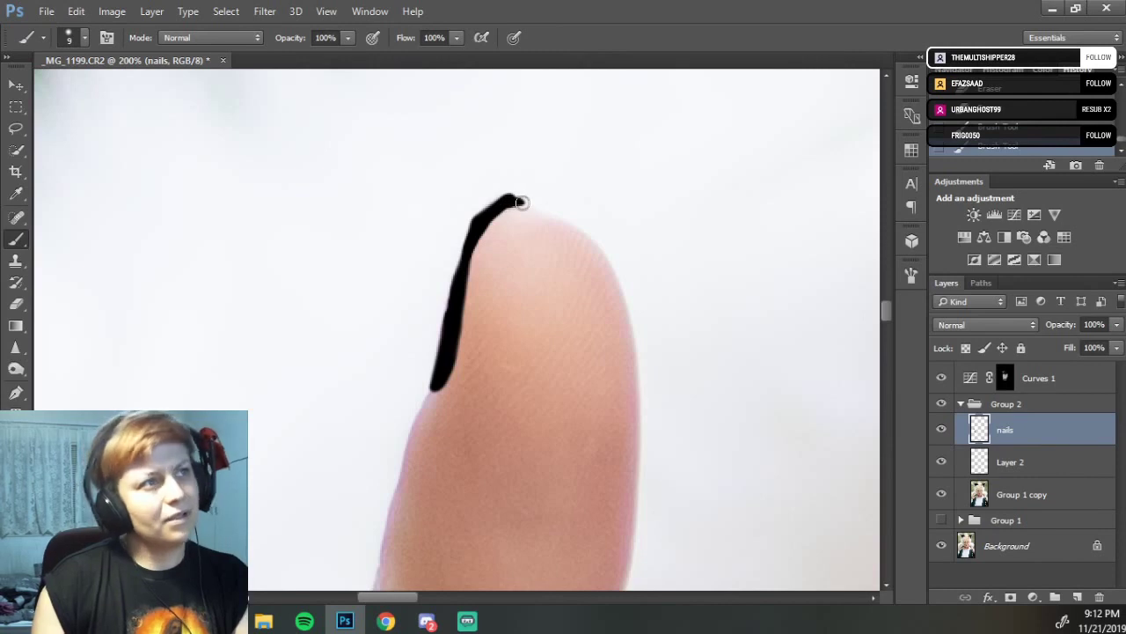
key("e")
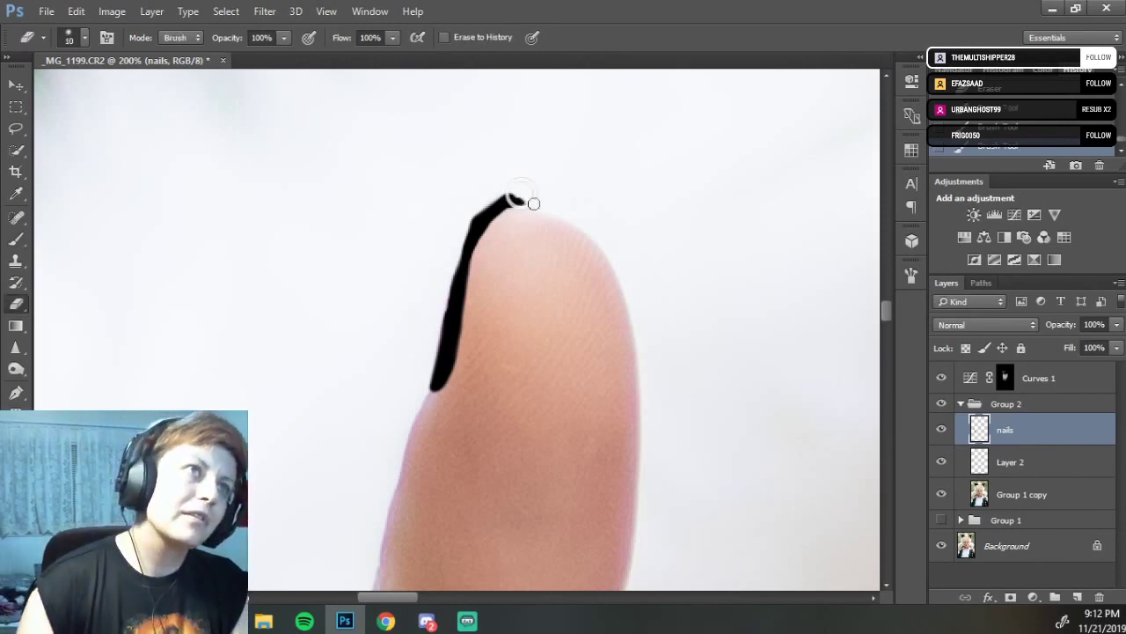
left_click_drag(529, 209, 514, 217)
Paint the lower finger's nail on the chain-holding hand black with a size 9 brush at 200% magnification.
mouse_move(663, 381)
left_mouse_down()
mouse_move(578, 392)
mouse_move(243, 234)
left_mouse_up()
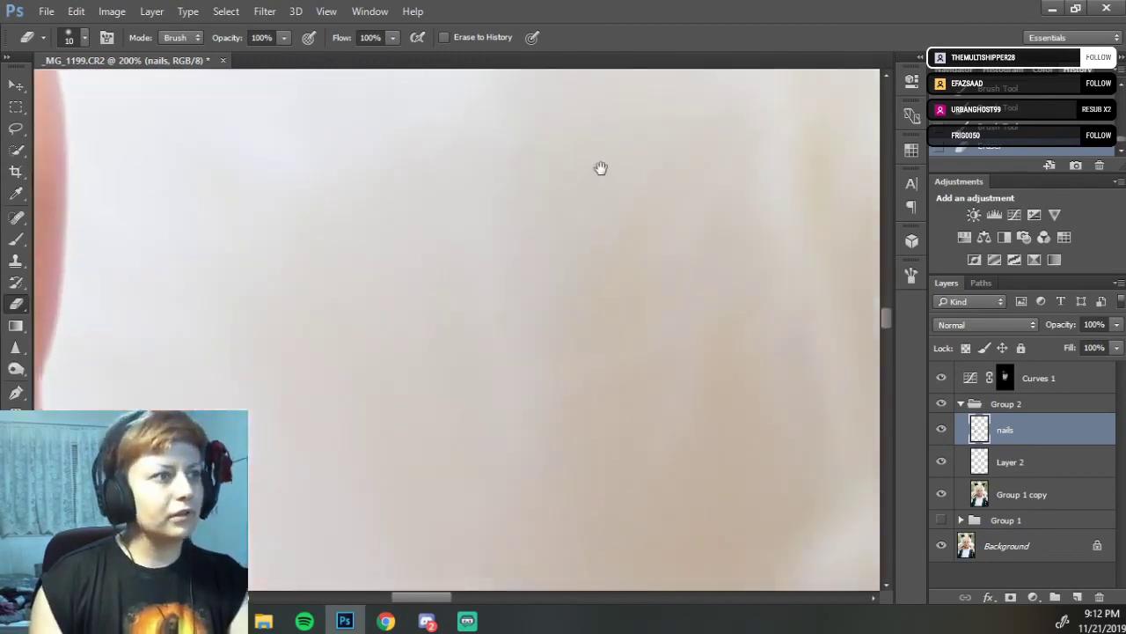
key("ctrl+minus")
key("ctrl+minus")
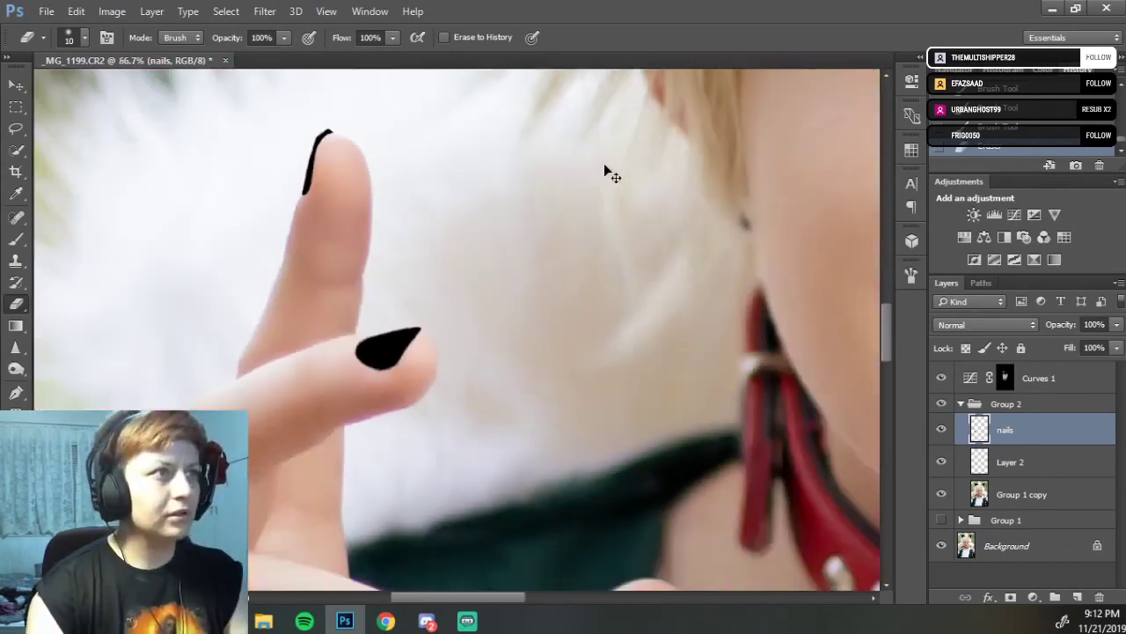
key("ctrl+minus")
left_click_drag(607, 326, 425, 191)
left_click_drag(471, 443, 653, 208)
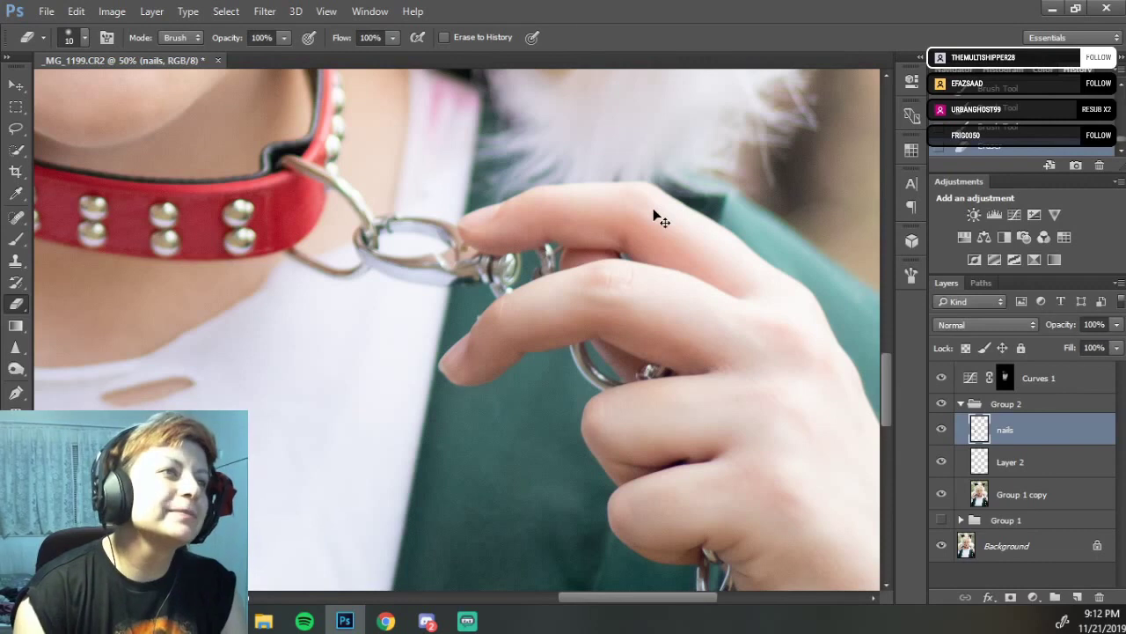
scroll(653, 210, "up", 2)
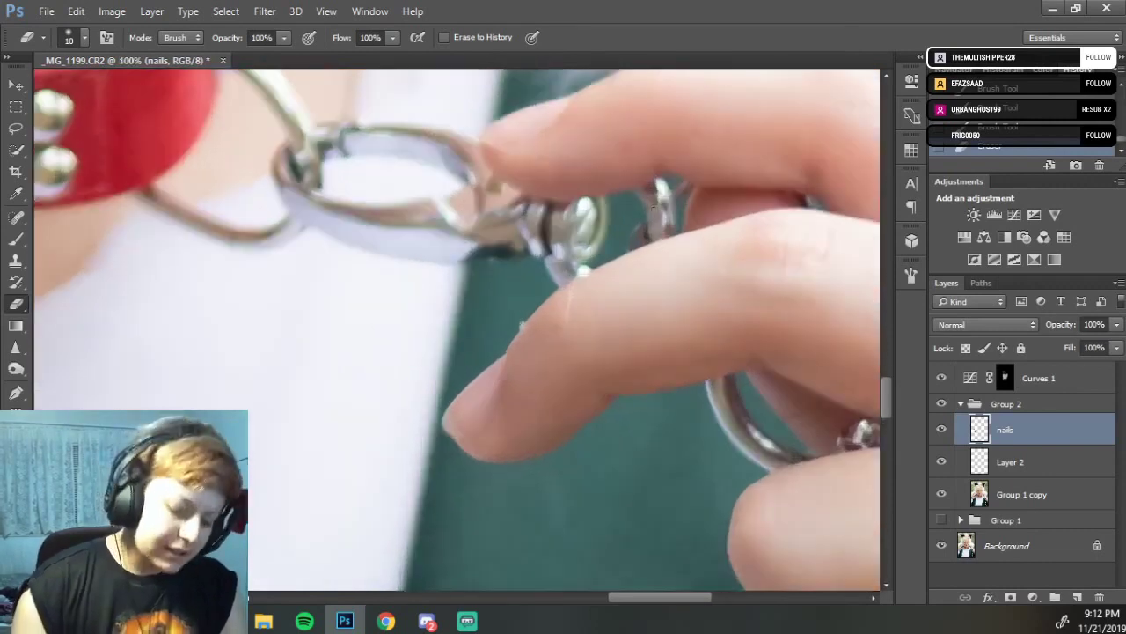
scroll(649, 403, "down", 2)
scroll(617, 387, "up", 3)
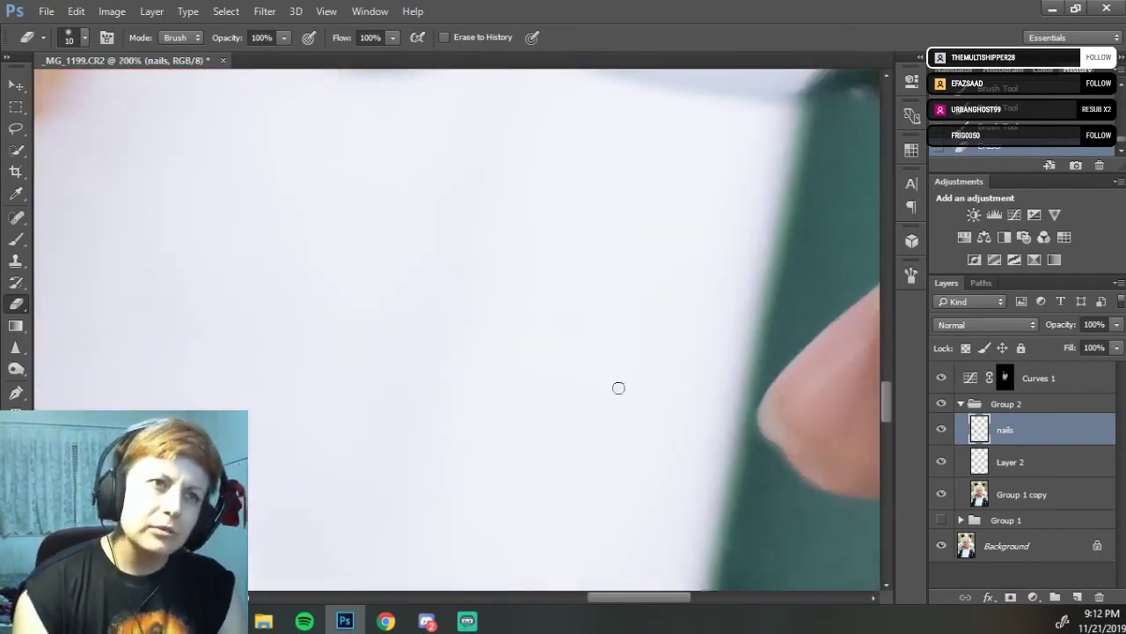
left_click_drag(563, 349, 438, 382)
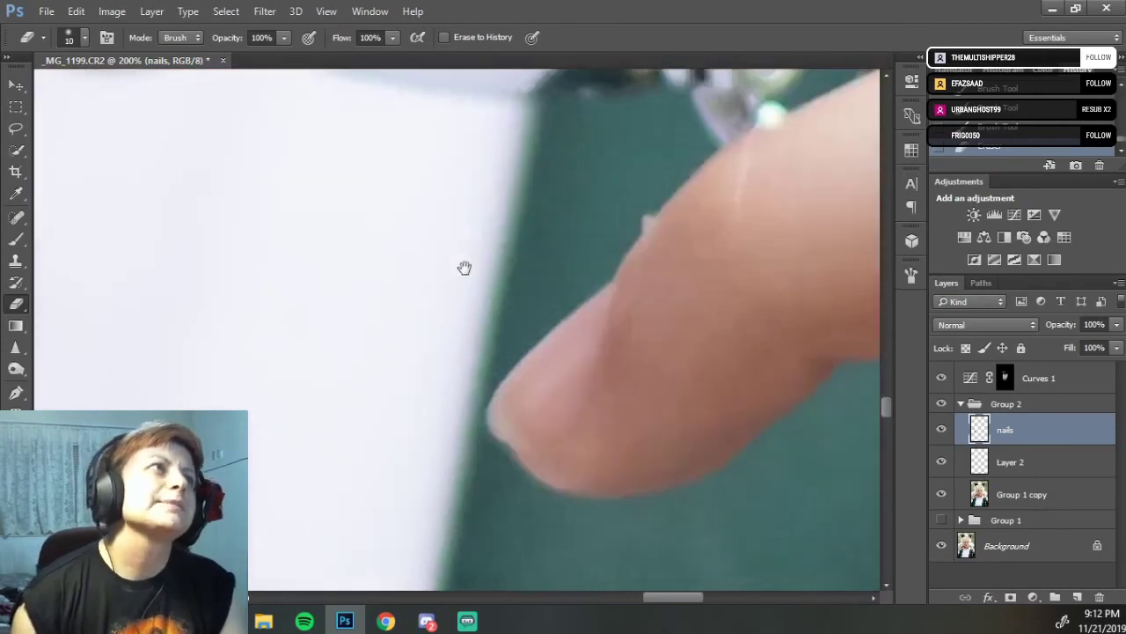
left_click_drag(464, 268, 460, 232)
left_click_drag(523, 276, 579, 317)
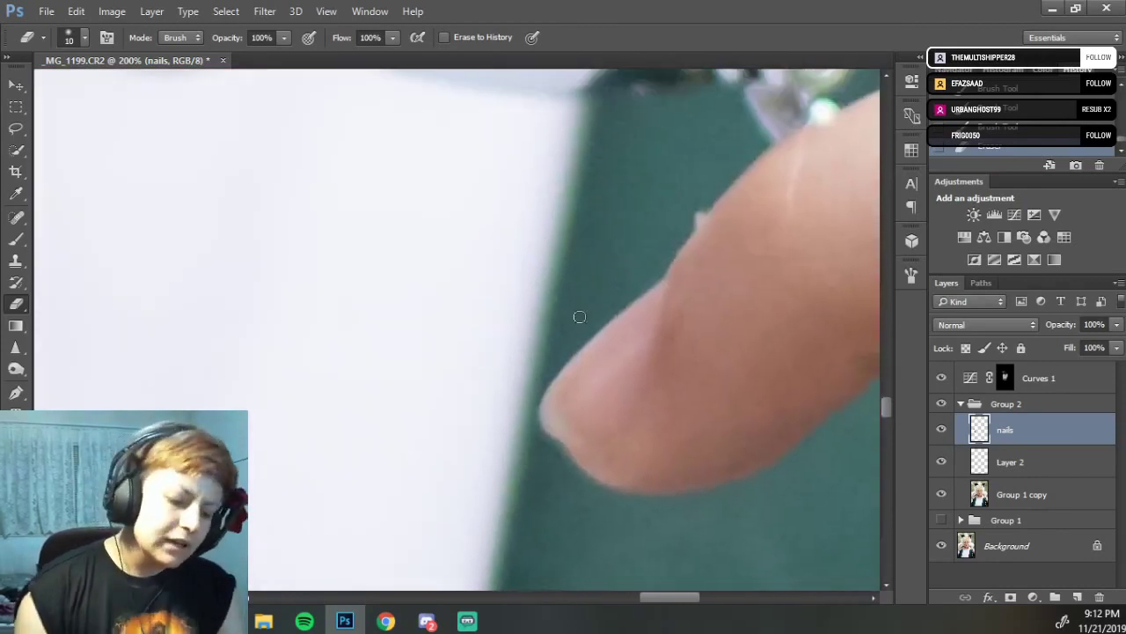
key("b")
mouse_move(618, 361)
left_mouse_down()
mouse_move(586, 393)
mouse_move(593, 374)
mouse_move(605, 377)
mouse_move(602, 420)
mouse_move(586, 435)
mouse_move(574, 415)
mouse_move(593, 432)
mouse_move(583, 443)
mouse_move(572, 429)
mouse_move(599, 439)
mouse_move(583, 440)
mouse_move(612, 415)
mouse_move(594, 445)
mouse_move(644, 361)
mouse_move(640, 389)
mouse_move(642, 370)
mouse_move(614, 426)
mouse_move(638, 384)
mouse_move(645, 328)
mouse_move(643, 362)
mouse_move(631, 333)
mouse_move(575, 420)
mouse_move(580, 439)
mouse_move(558, 428)
mouse_move(579, 448)
mouse_move(545, 417)
mouse_move(568, 372)
mouse_move(551, 396)
mouse_move(576, 387)
left_mouse_up()
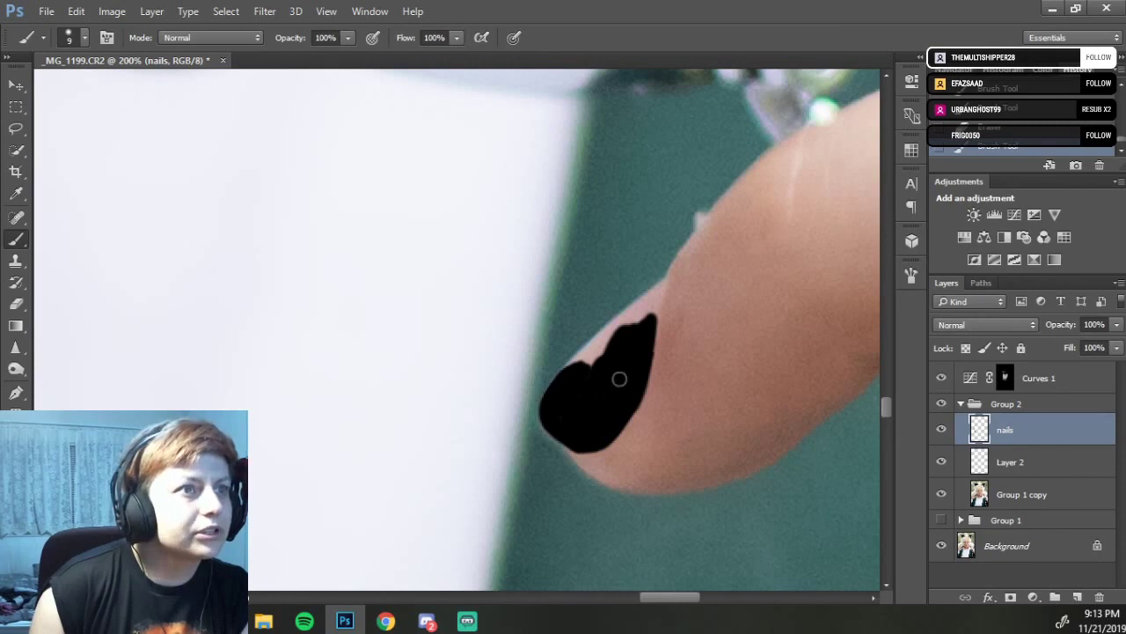
mouse_move(607, 354)
left_mouse_down()
mouse_move(569, 376)
mouse_move(591, 347)
mouse_move(561, 381)
mouse_move(634, 305)
mouse_move(608, 327)
mouse_move(636, 305)
mouse_move(639, 329)
mouse_move(654, 304)
left_mouse_up()
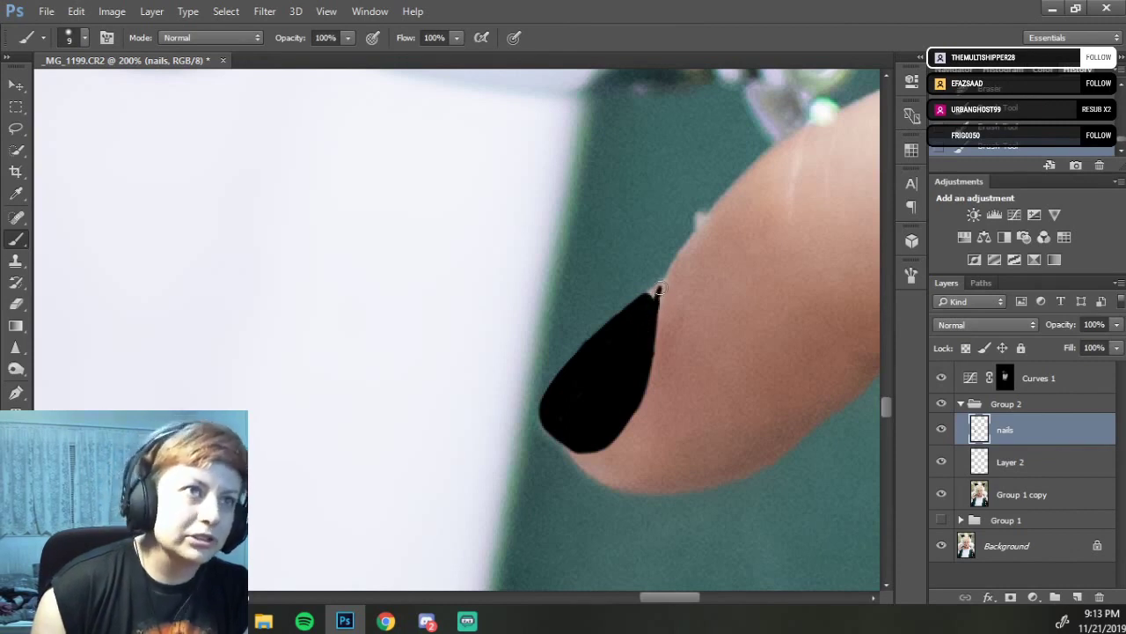
left_click_drag(659, 286, 649, 298)
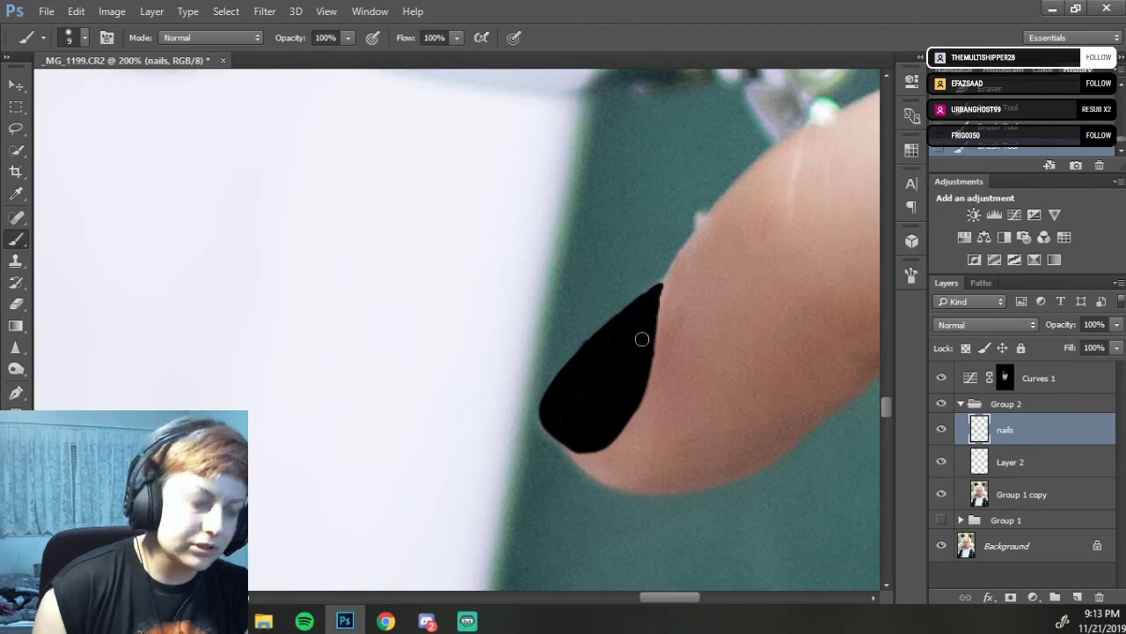
key("e")
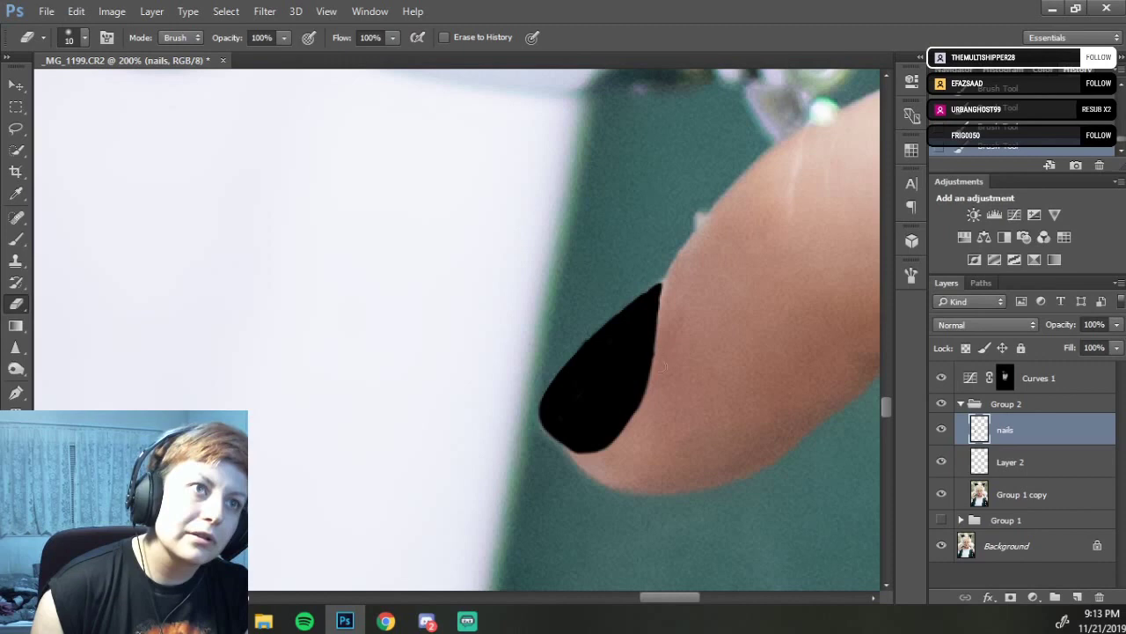
Paint the nail of the upper finger touching the chain ring black with the size 9 brush.
left_click_drag(694, 240, 628, 407)
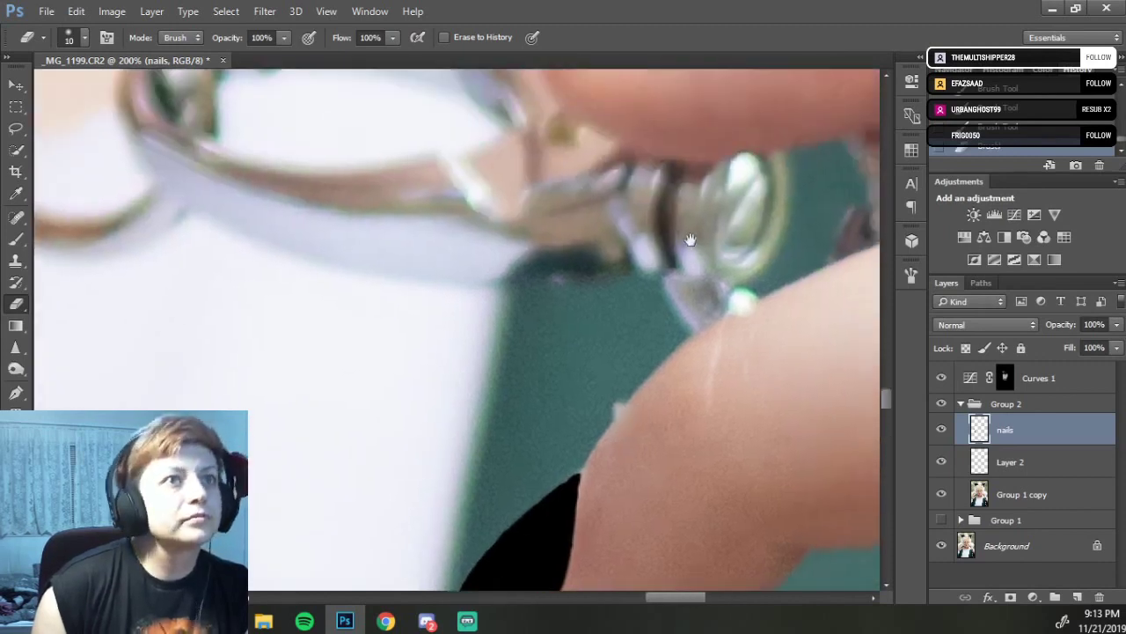
left_click_drag(684, 241, 667, 481)
scroll(667, 325, "up", 3)
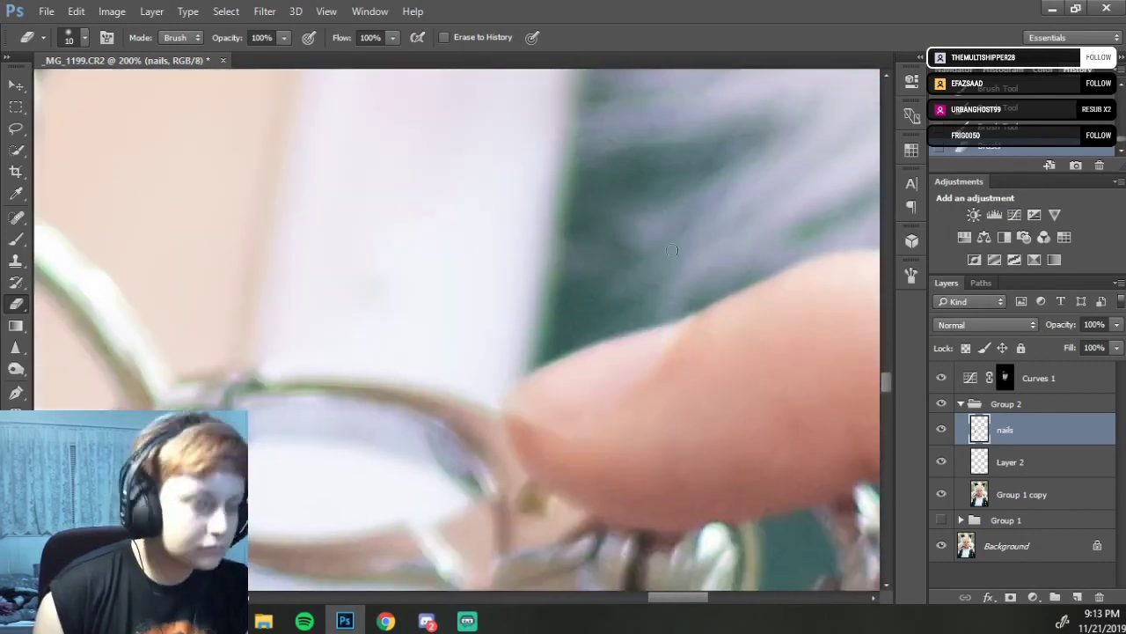
key("b")
mouse_move(611, 367)
left_mouse_down()
mouse_move(562, 401)
mouse_move(572, 417)
mouse_move(558, 422)
mouse_move(572, 431)
mouse_move(558, 426)
mouse_move(572, 432)
mouse_move(616, 390)
mouse_move(576, 428)
mouse_move(664, 341)
mouse_move(615, 385)
mouse_move(537, 412)
mouse_move(565, 423)
mouse_move(508, 401)
mouse_move(647, 351)
mouse_move(624, 361)
mouse_move(661, 340)
mouse_move(619, 353)
mouse_move(684, 322)
mouse_move(566, 360)
mouse_move(503, 402)
left_mouse_up()
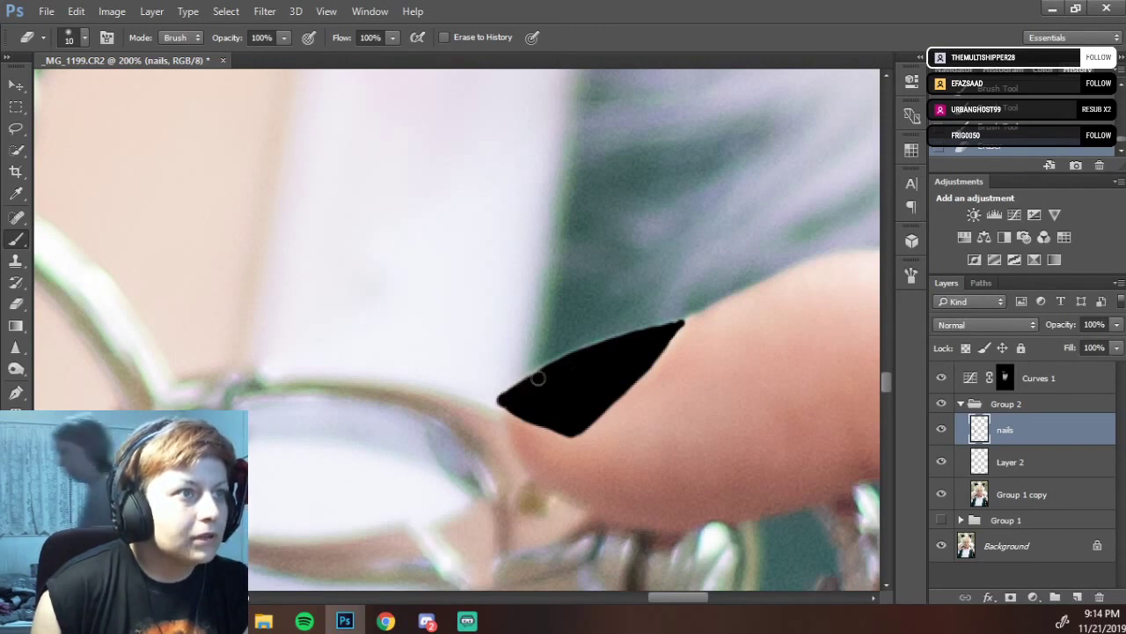
Refine the pointed tip of the upper finger's black nail using the size 10 eraser and size 9 brush.
mouse_move(509, 397)
left_mouse_down()
mouse_move(558, 367)
mouse_move(504, 396)
left_mouse_up()
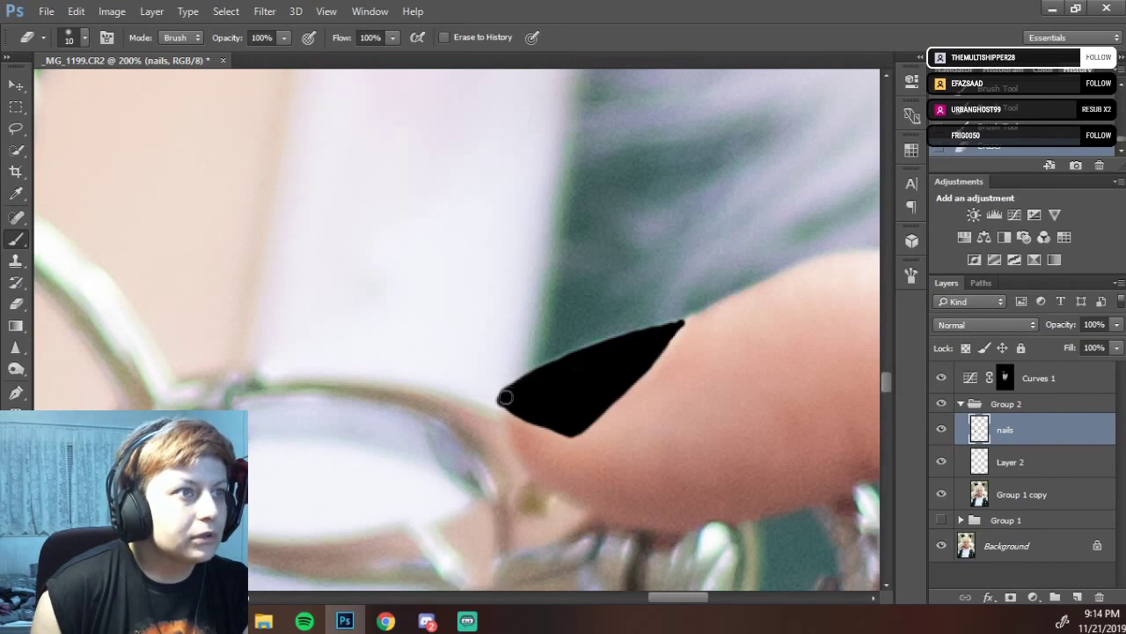
key("b")
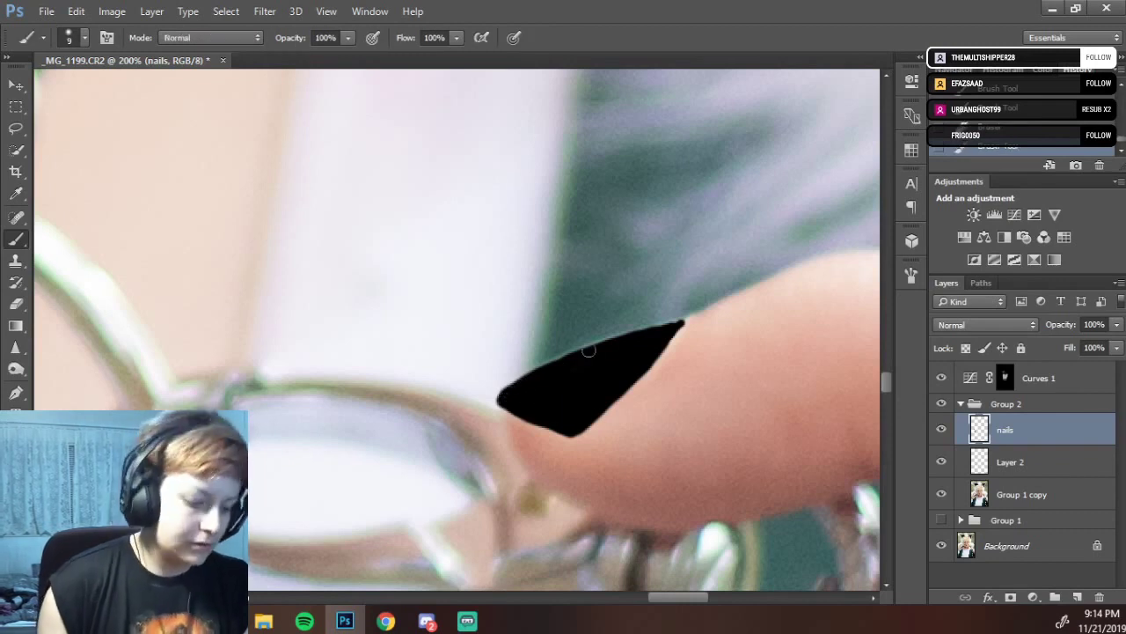
key("e")
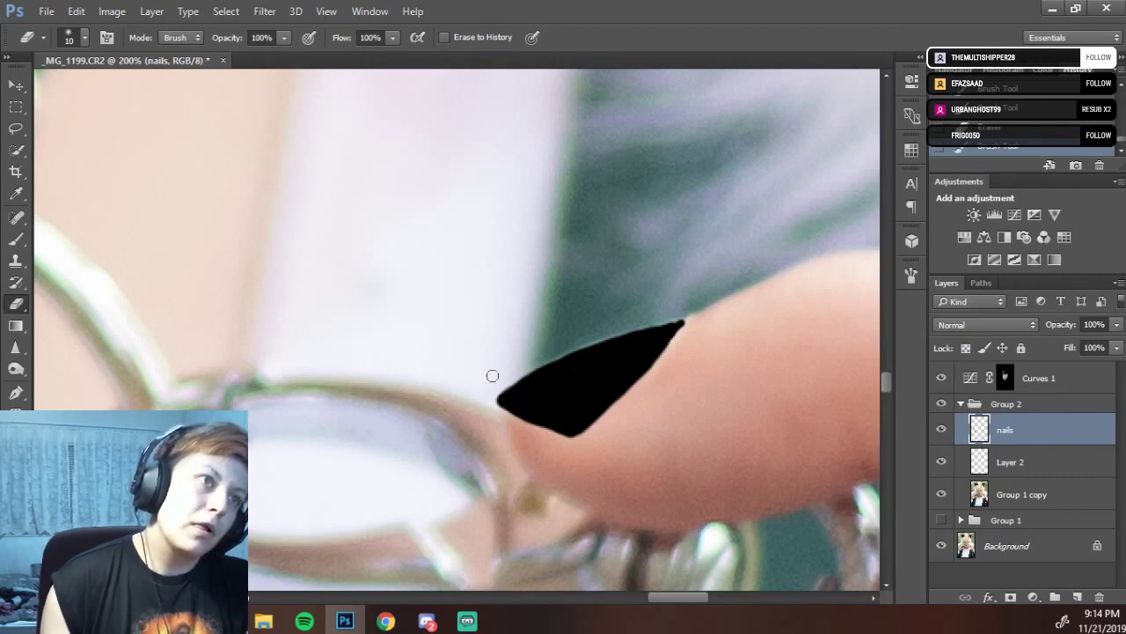
key("b")
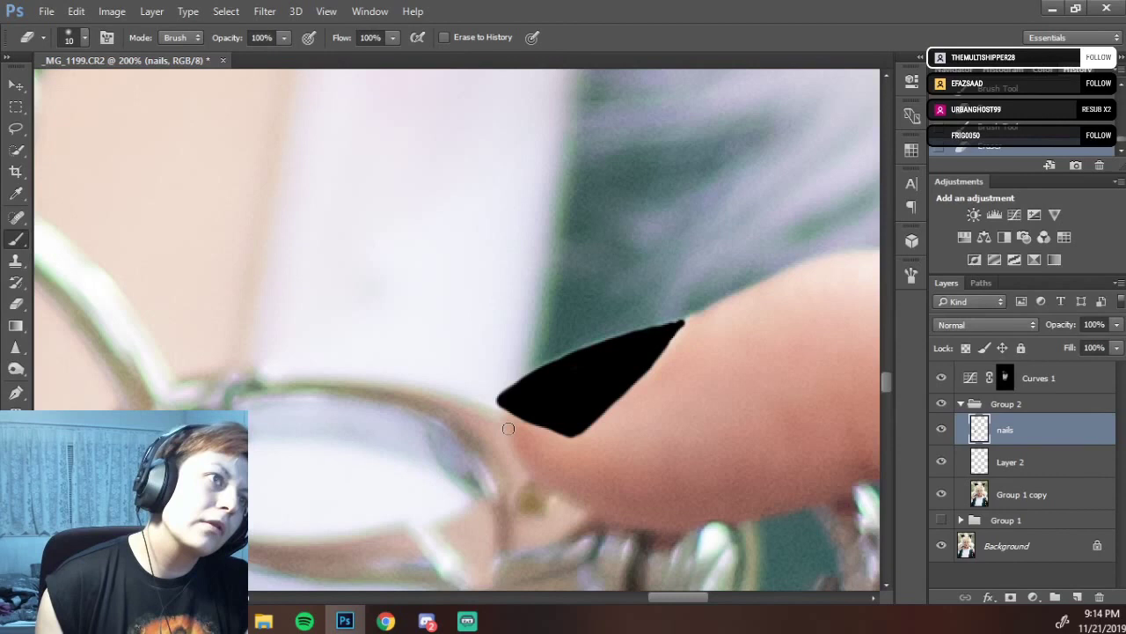
right_click(511, 398)
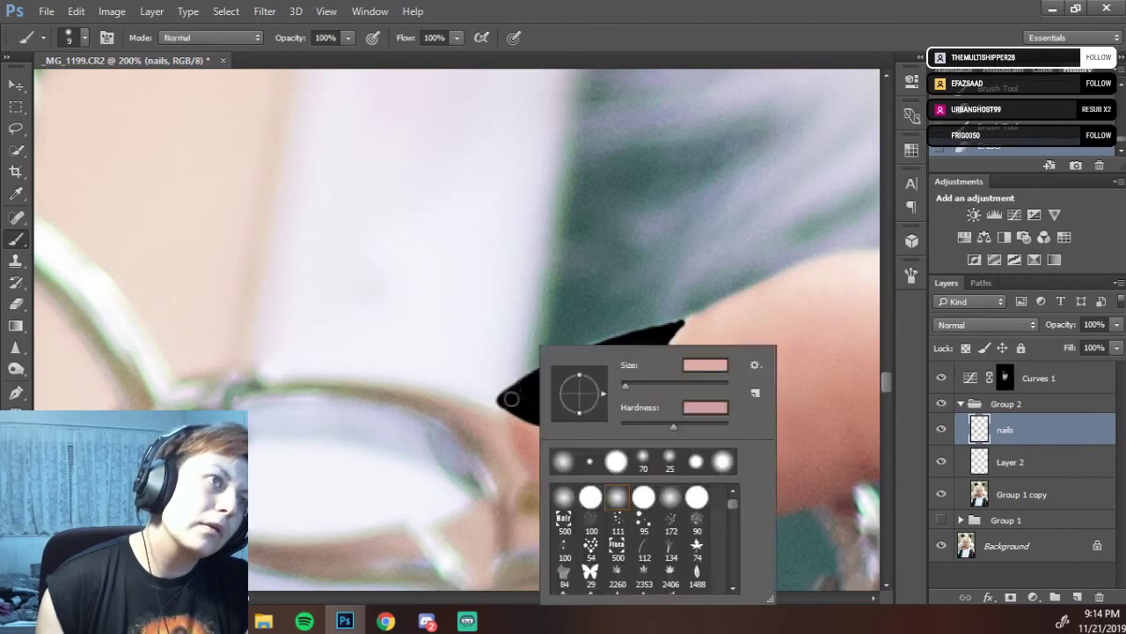
mouse_move(511, 398)
left_mouse_down()
mouse_move(534, 395)
mouse_move(510, 395)
left_mouse_up()
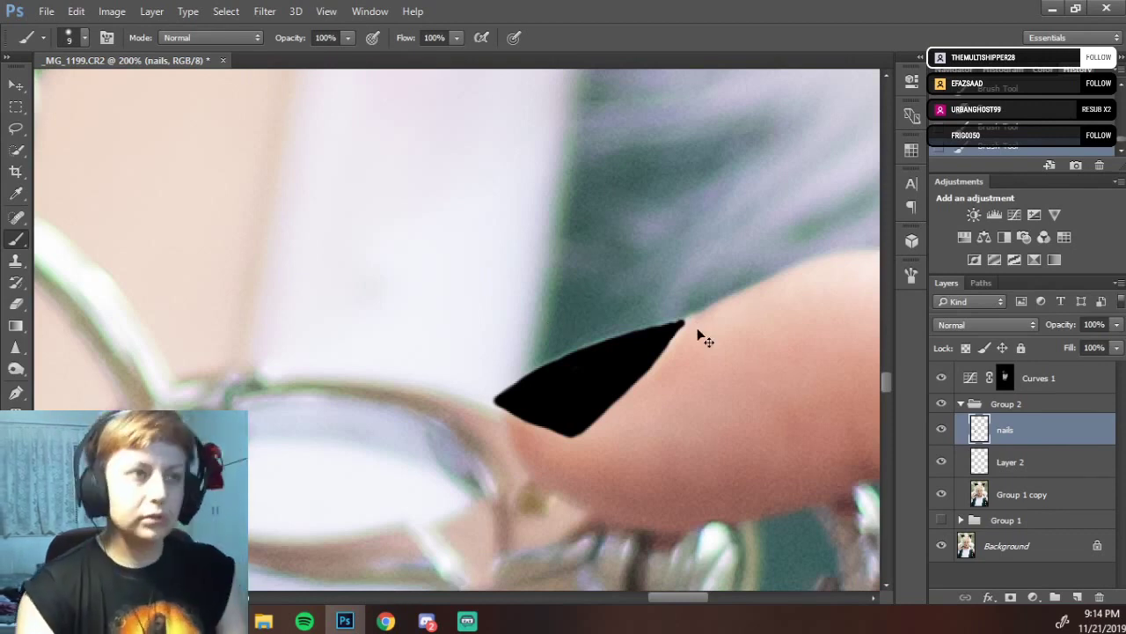
Try the Multiply blend mode on the nails layer at 100% opacity, checking the painted nails at 33.3% magnification.
key("ctrl+minus")
key("ctrl+minus")
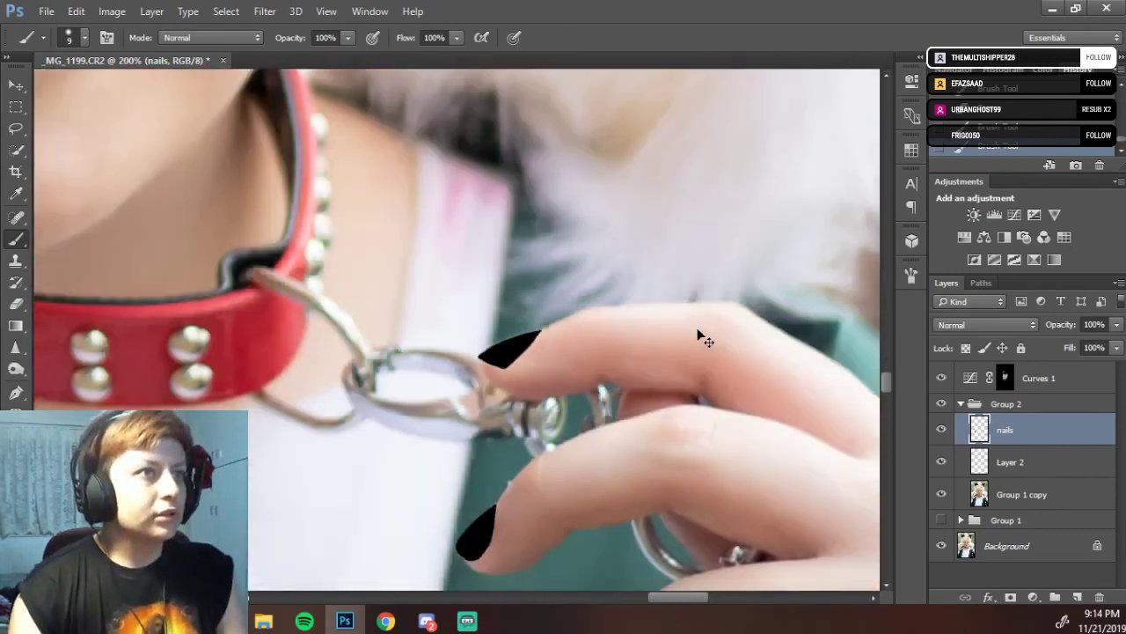
key("ctrl+minus")
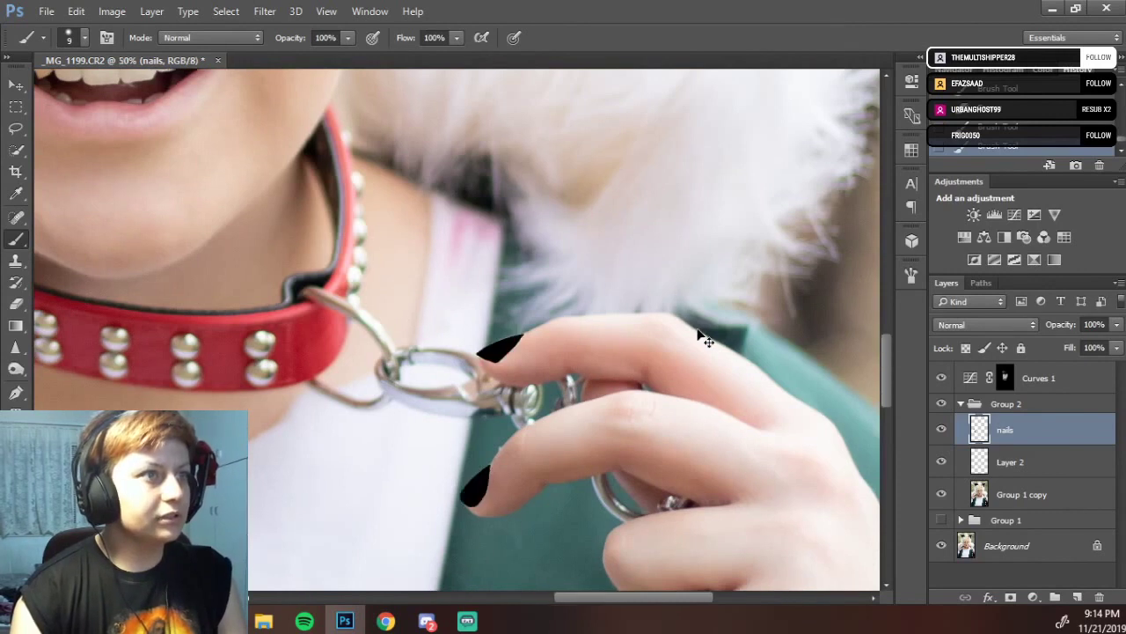
key("ctrl+minus")
left_click_drag(396, 412, 781, 401)
left_click_drag(313, 363, 496, 370)
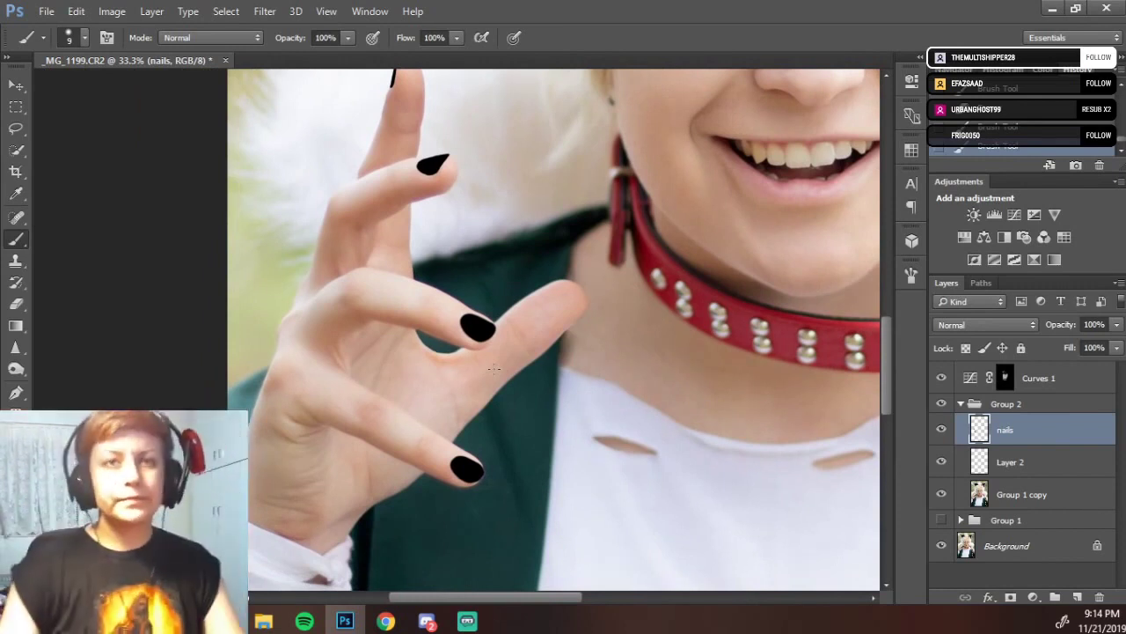
mouse_move(1067, 328)
left_mouse_down()
mouse_move(1054, 329)
mouse_move(1070, 328)
mouse_move(1075, 344)
left_mouse_up()
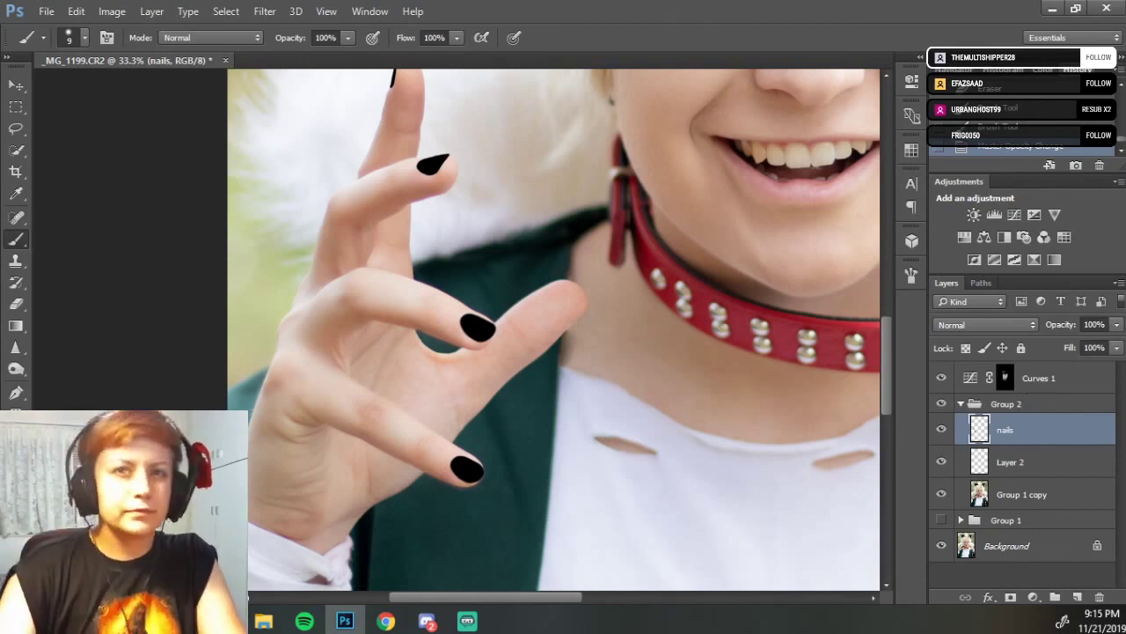
left_click(959, 325)
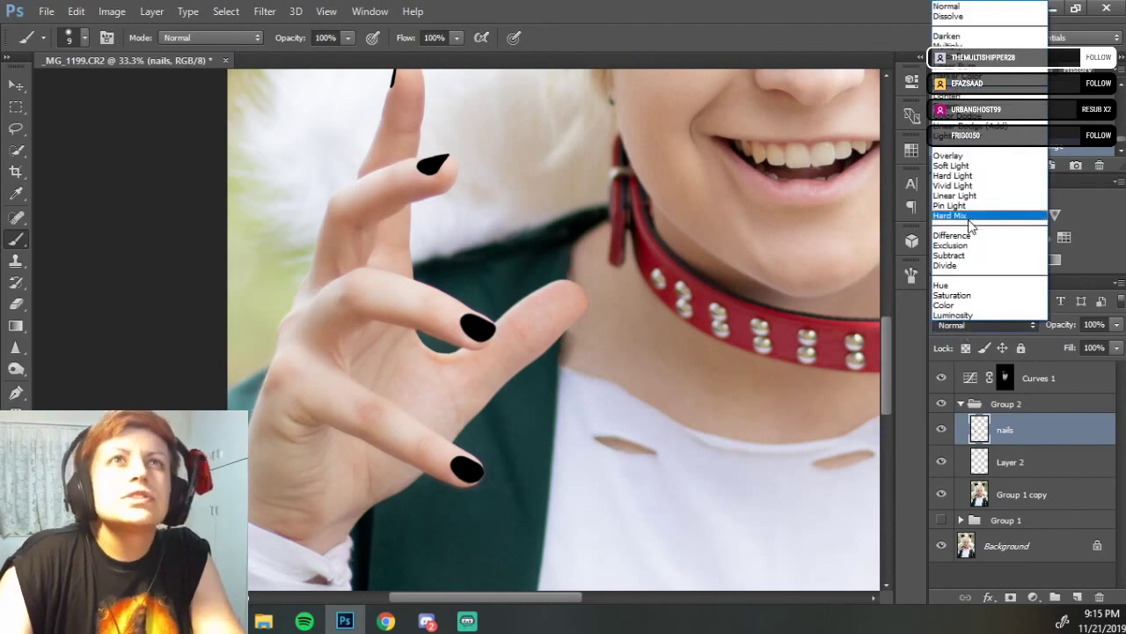
left_click(959, 45)
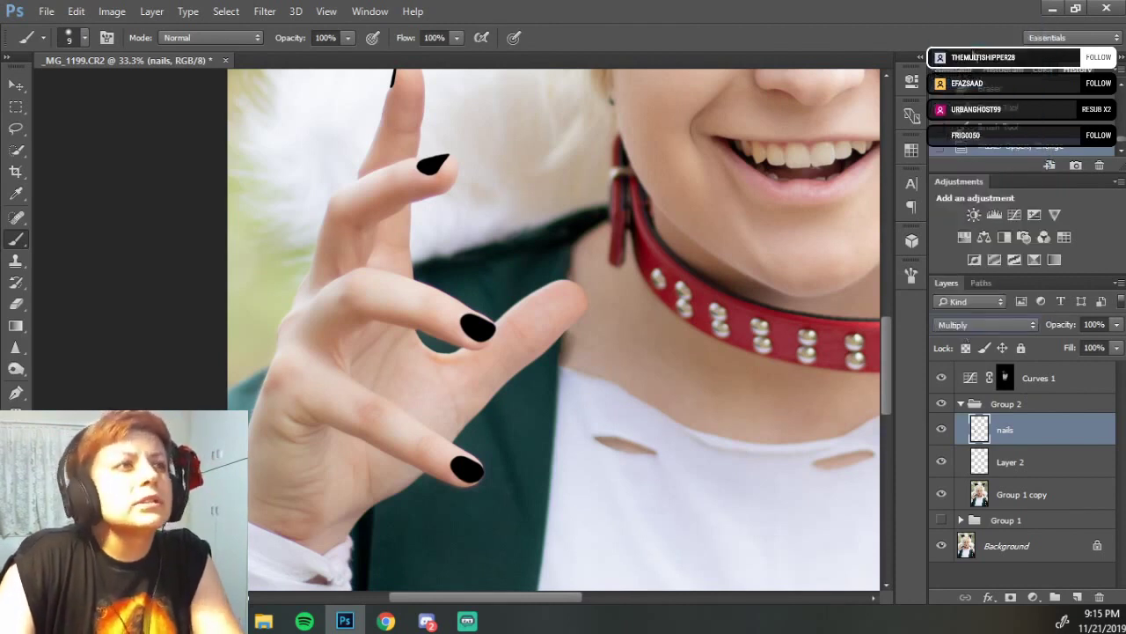
mouse_move(1074, 327)
left_mouse_down()
mouse_move(1049, 327)
mouse_move(1075, 327)
left_mouse_up()
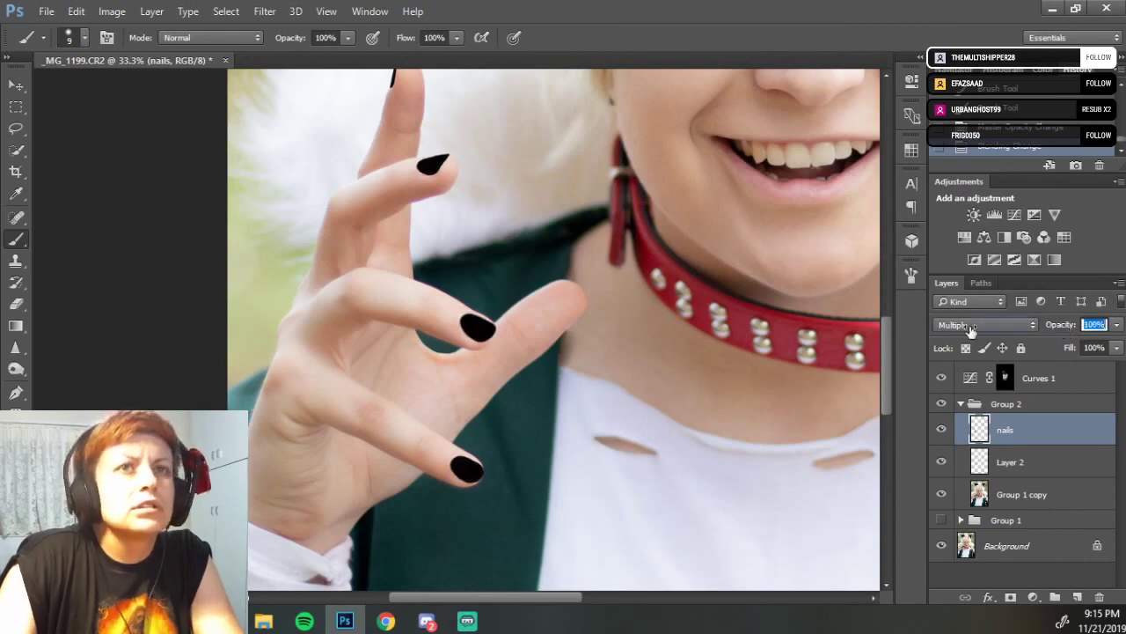
Try the Overlay blend mode on the nails layer at 100% opacity.
left_click(995, 325)
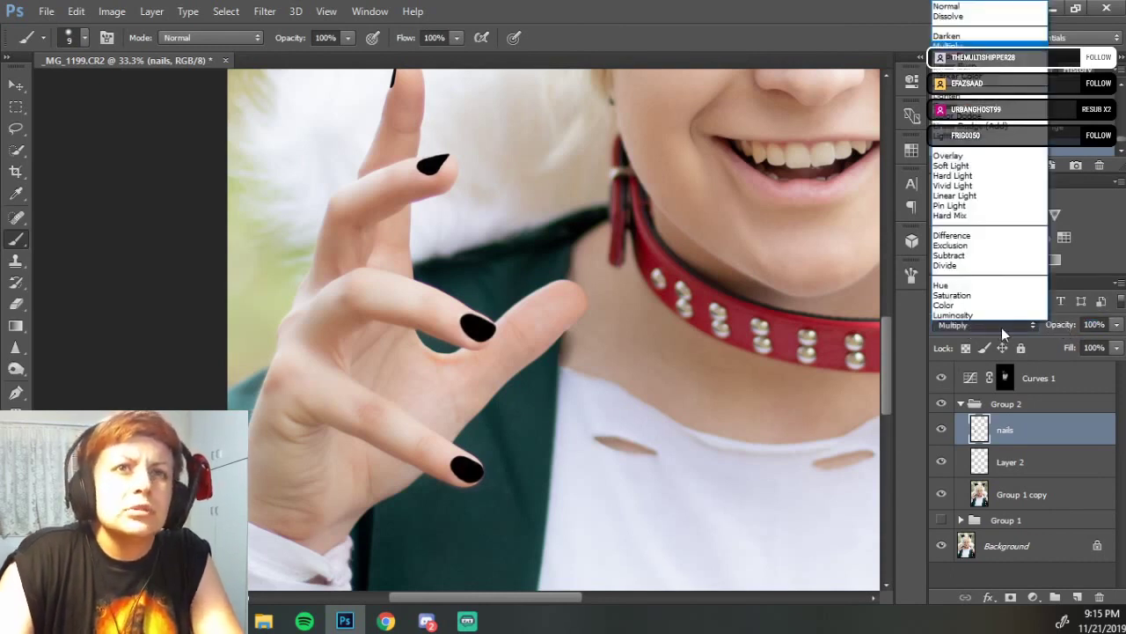
left_click(972, 157)
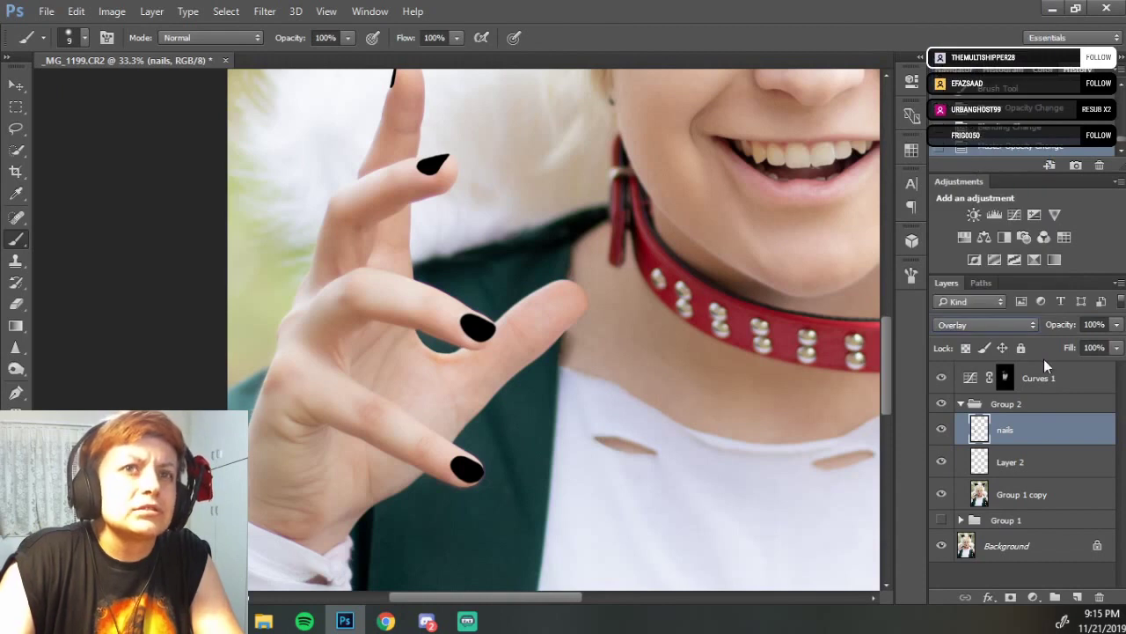
left_click(1066, 325)
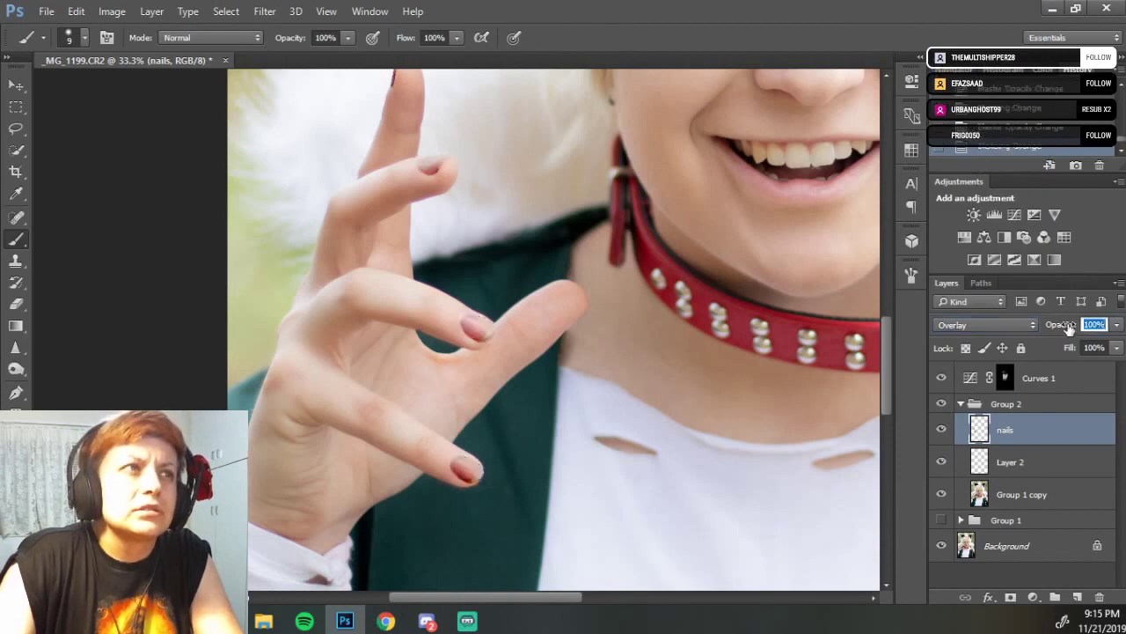
Try the Lighten and Screen blend modes on the nails layer at 100% opacity.
left_click(996, 321)
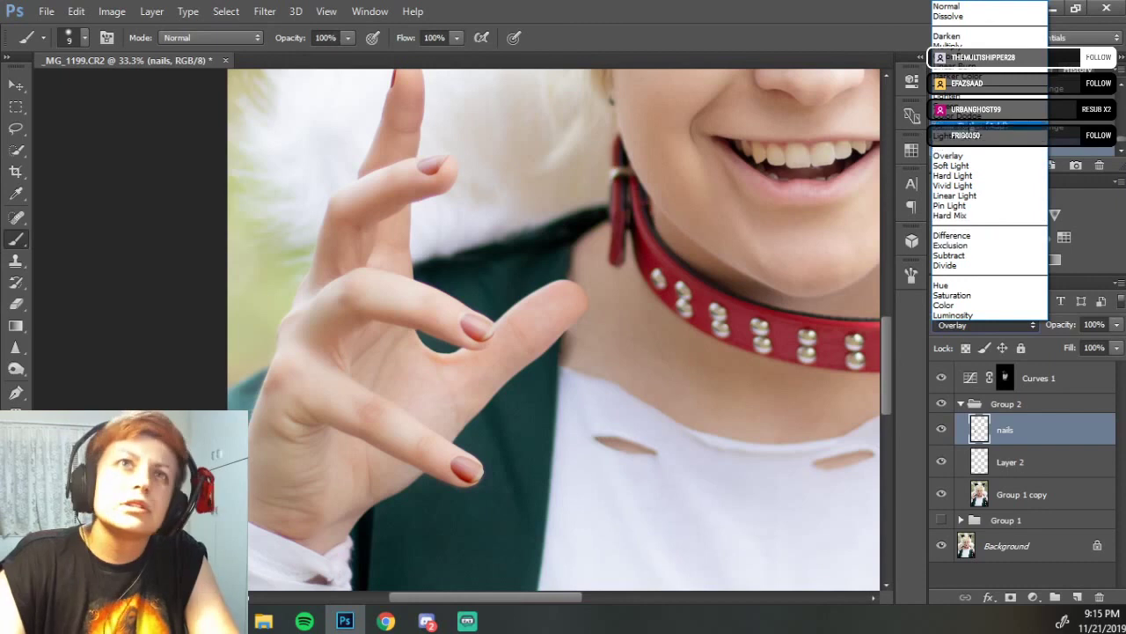
left_click(955, 96)
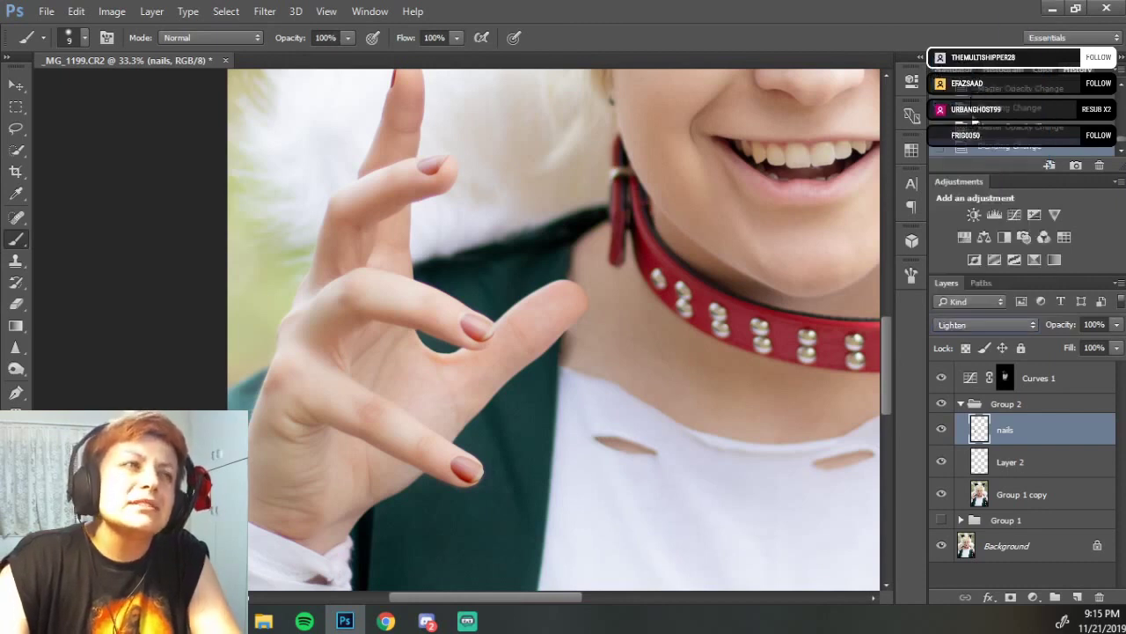
left_click(962, 323)
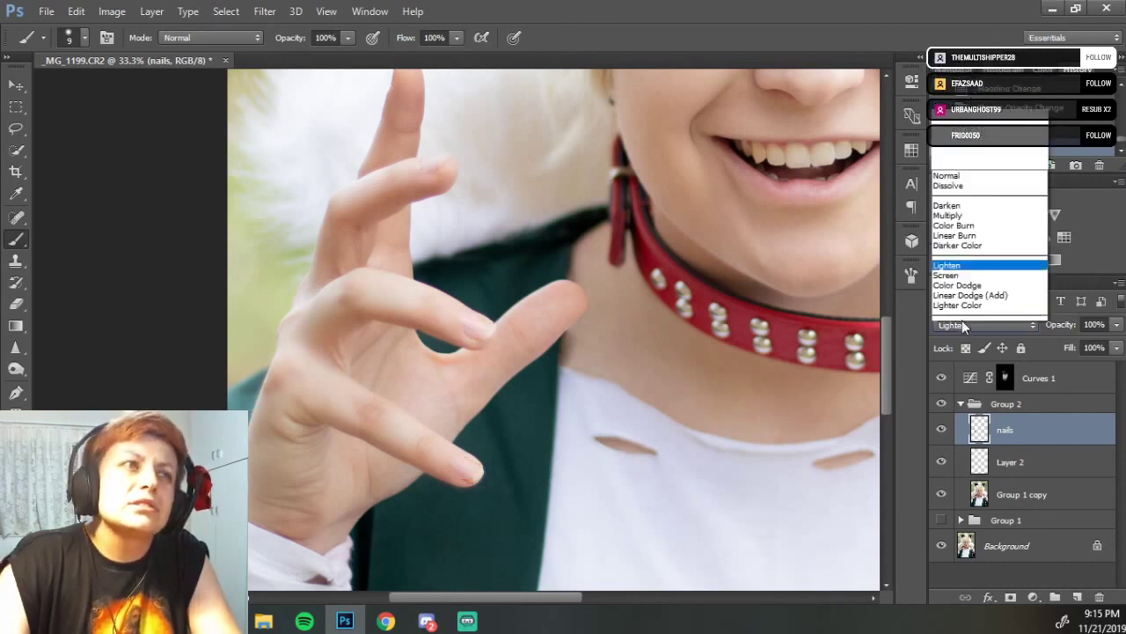
left_click(959, 108)
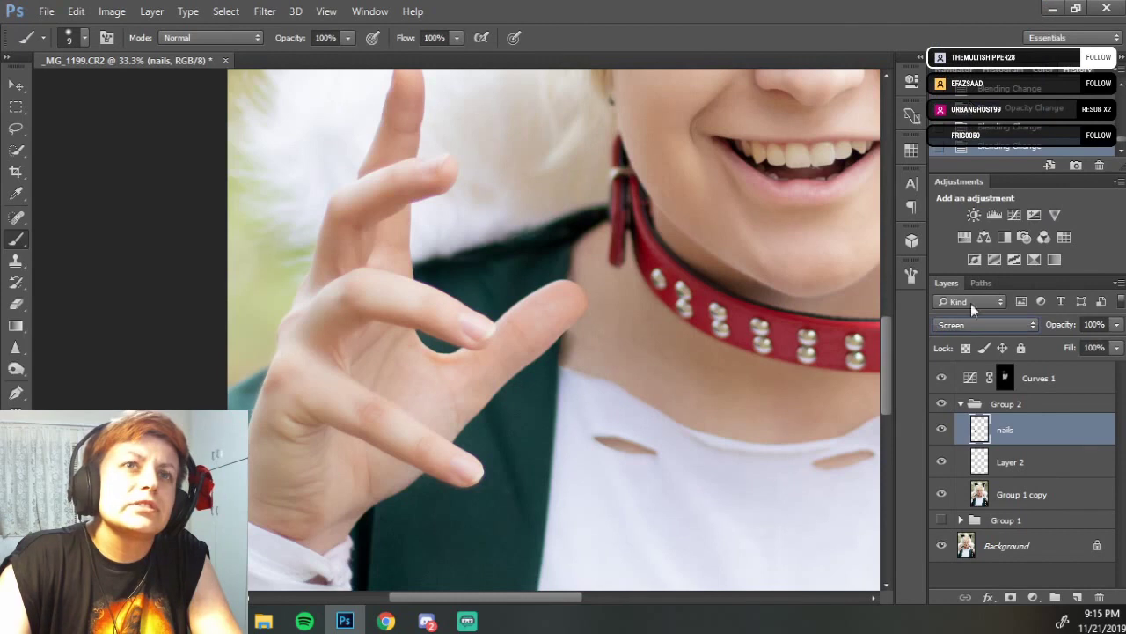
left_click(975, 329)
left_click(975, 329)
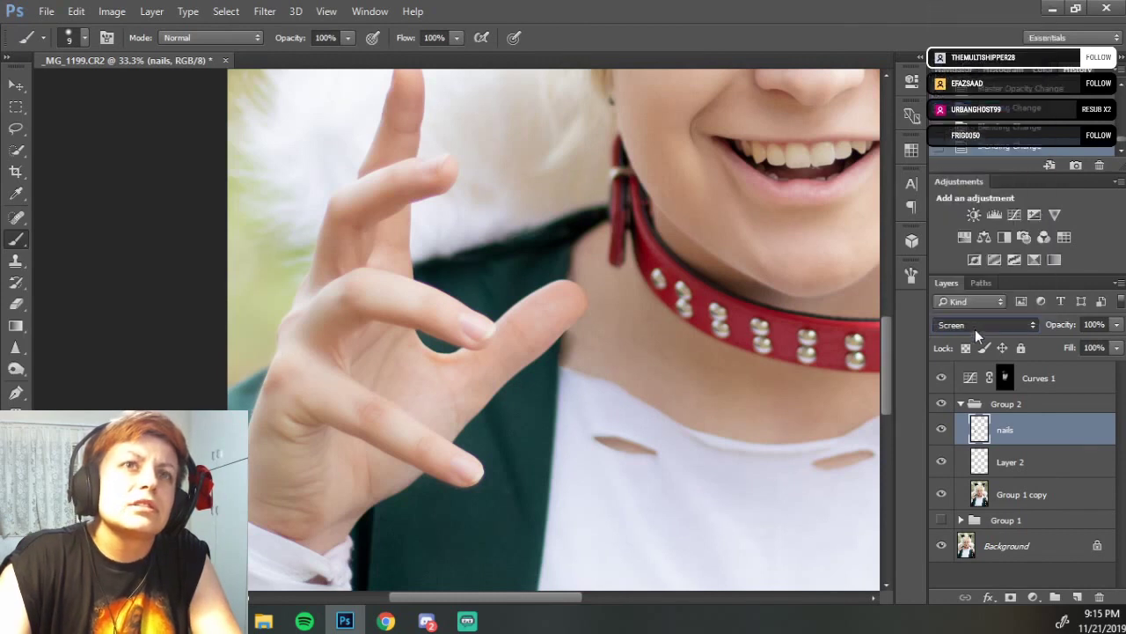
Try the Hard Light and Soft Light blend modes on the nails layer.
left_click(975, 329)
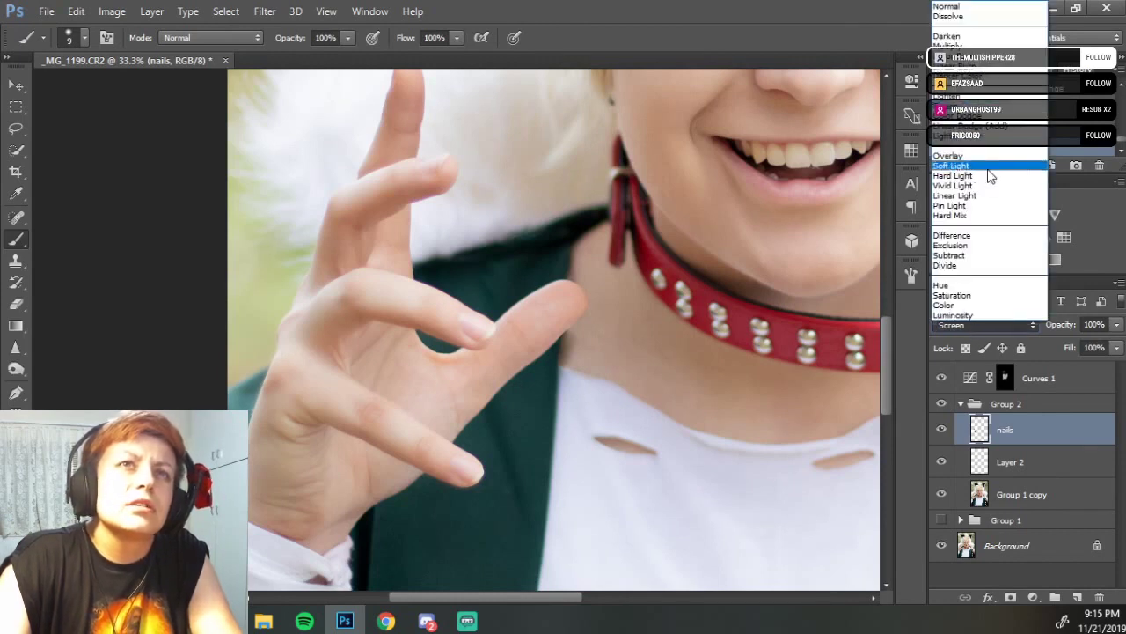
left_click(953, 176)
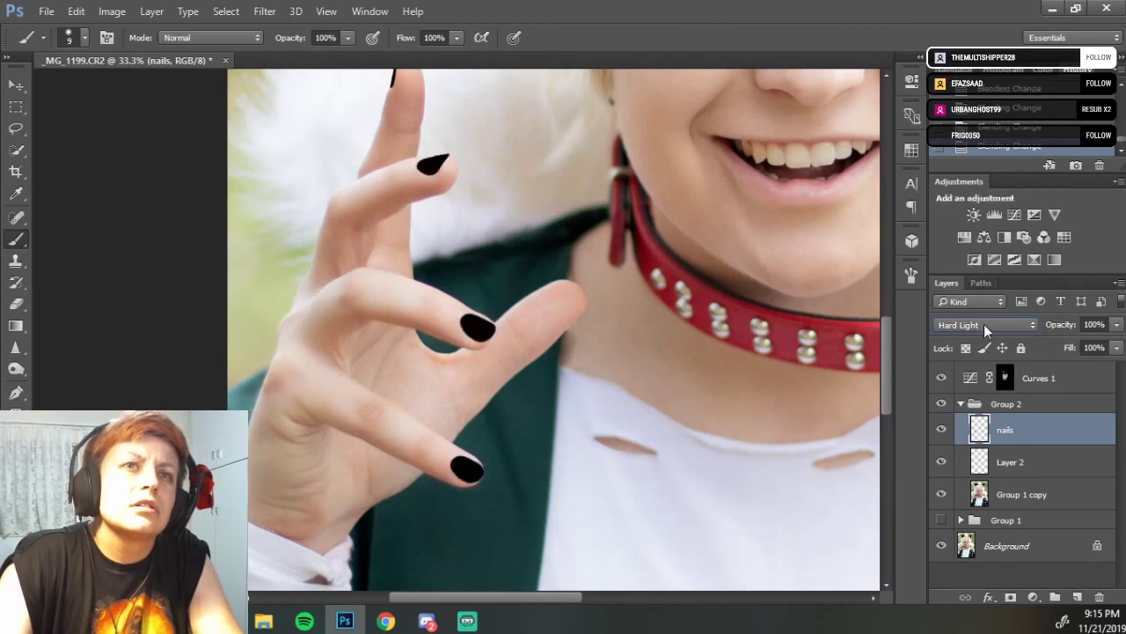
left_click(986, 325)
left_click(987, 165)
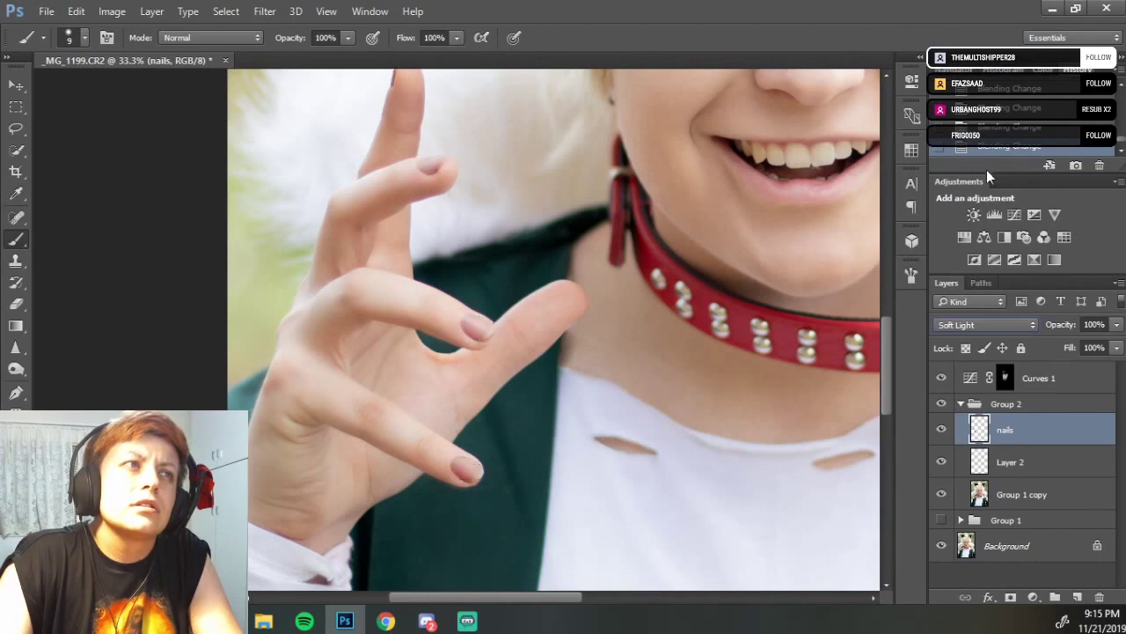
Try the Linear Light blend mode on the nails layer, testing 59% opacity before restoring it to 100%.
left_click(995, 321)
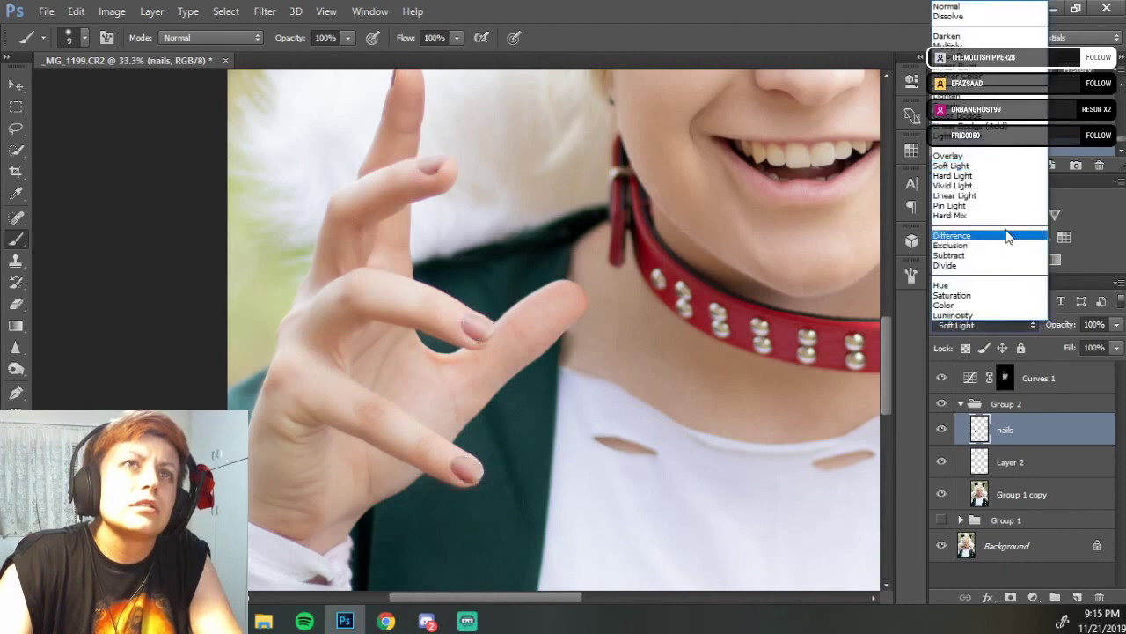
left_click(988, 196)
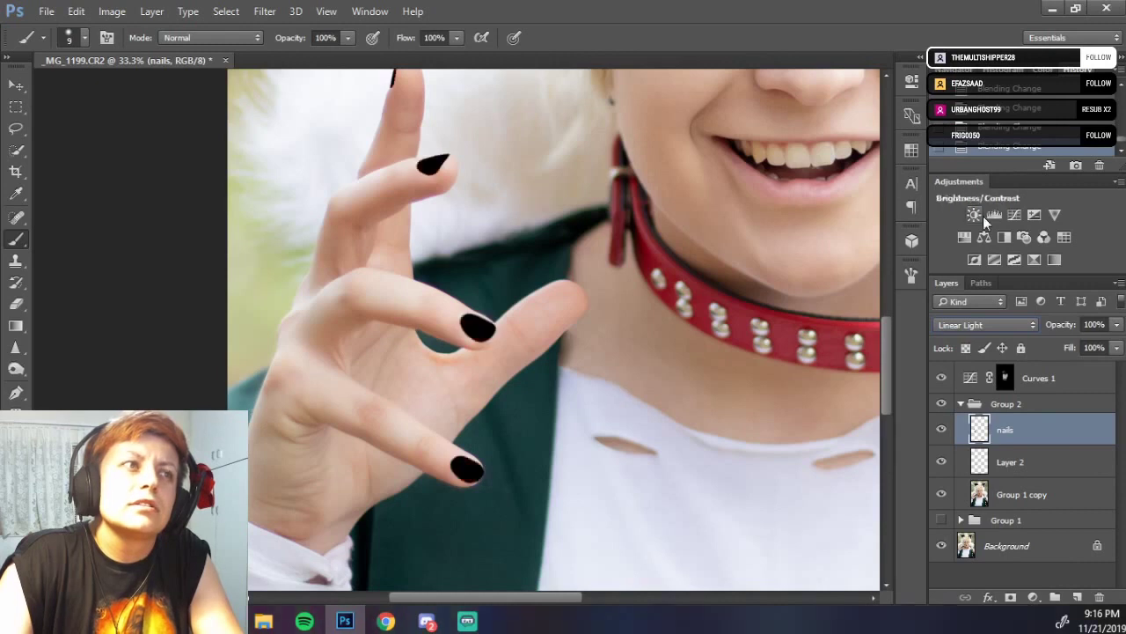
left_click_drag(1068, 324, 1056, 324)
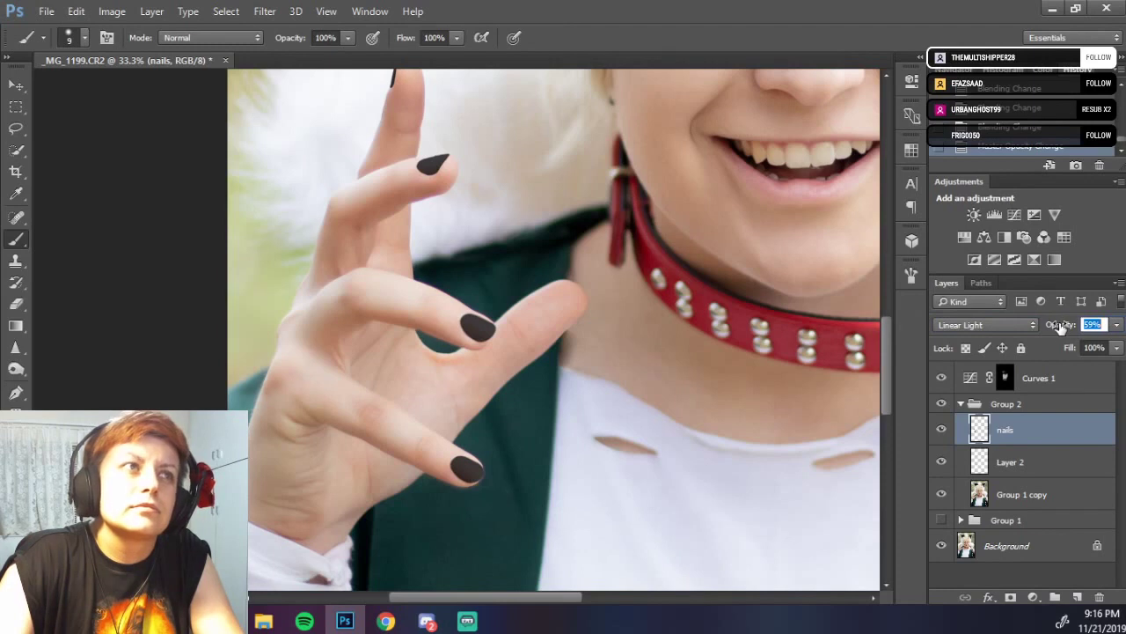
left_click_drag(1058, 326, 1052, 323)
key("Return")
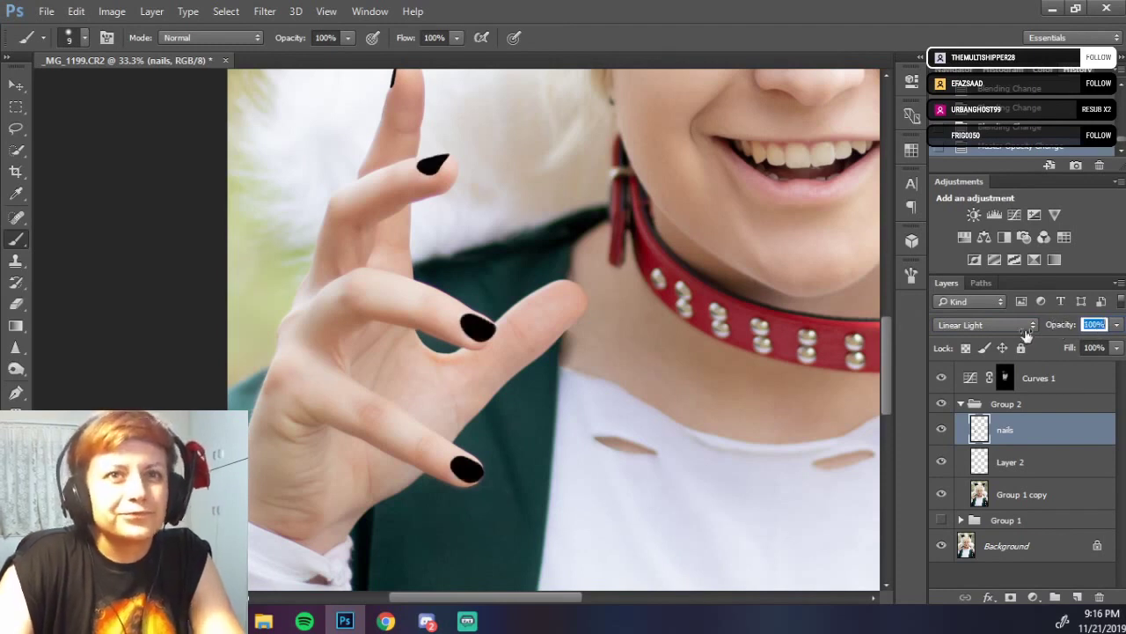
Set the nails layer's blend mode to Normal.
left_click(1032, 325)
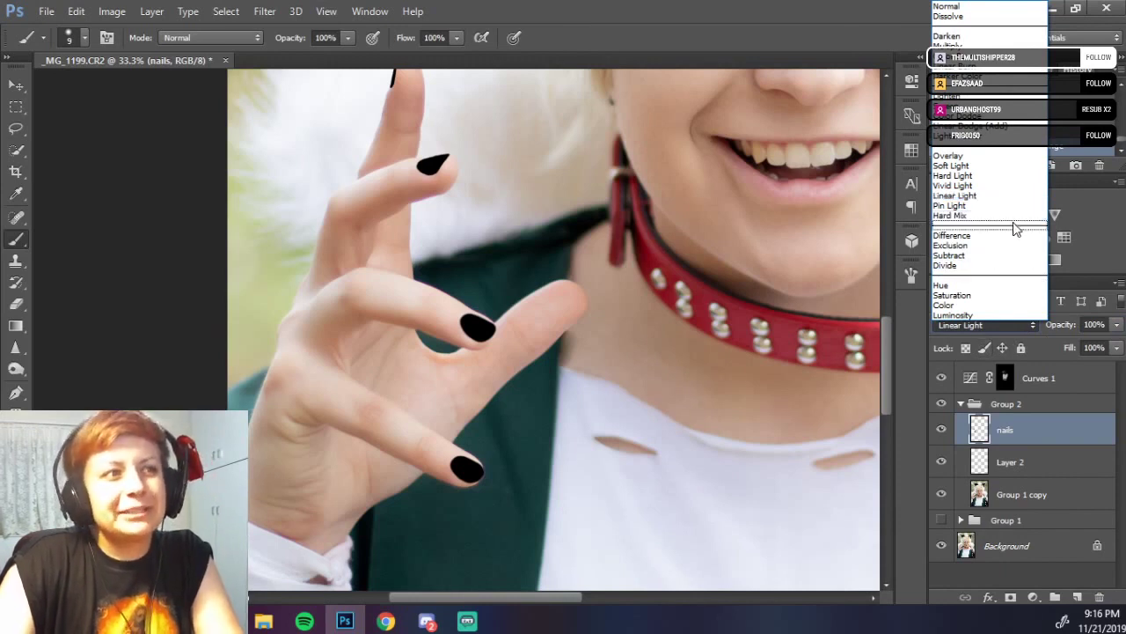
left_click(1051, 355)
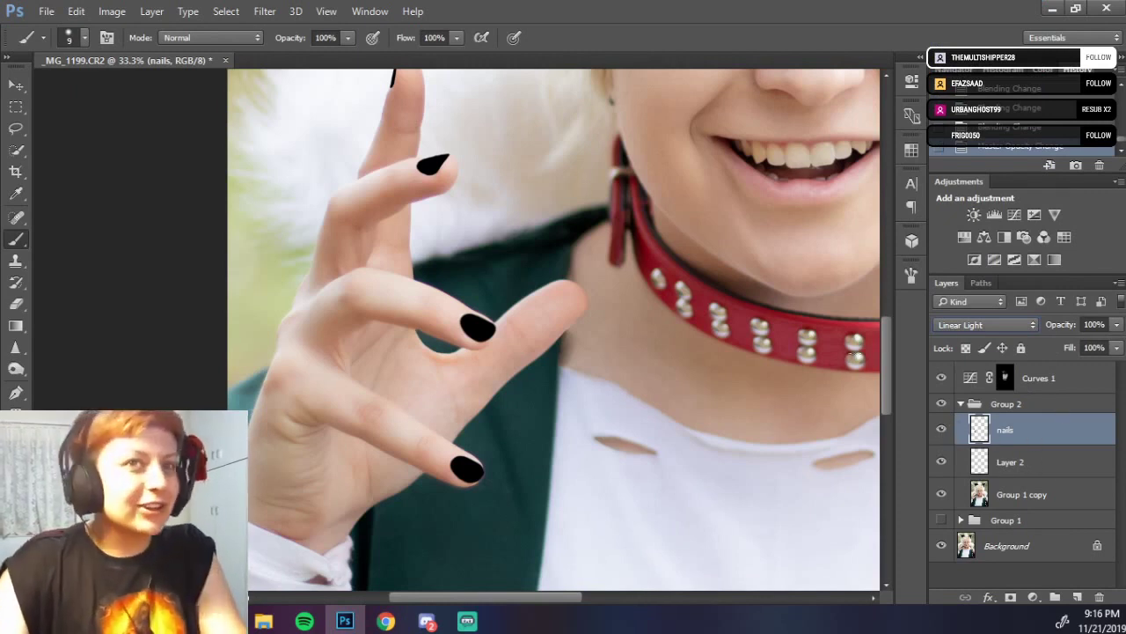
left_click(1008, 331)
left_click(963, 10)
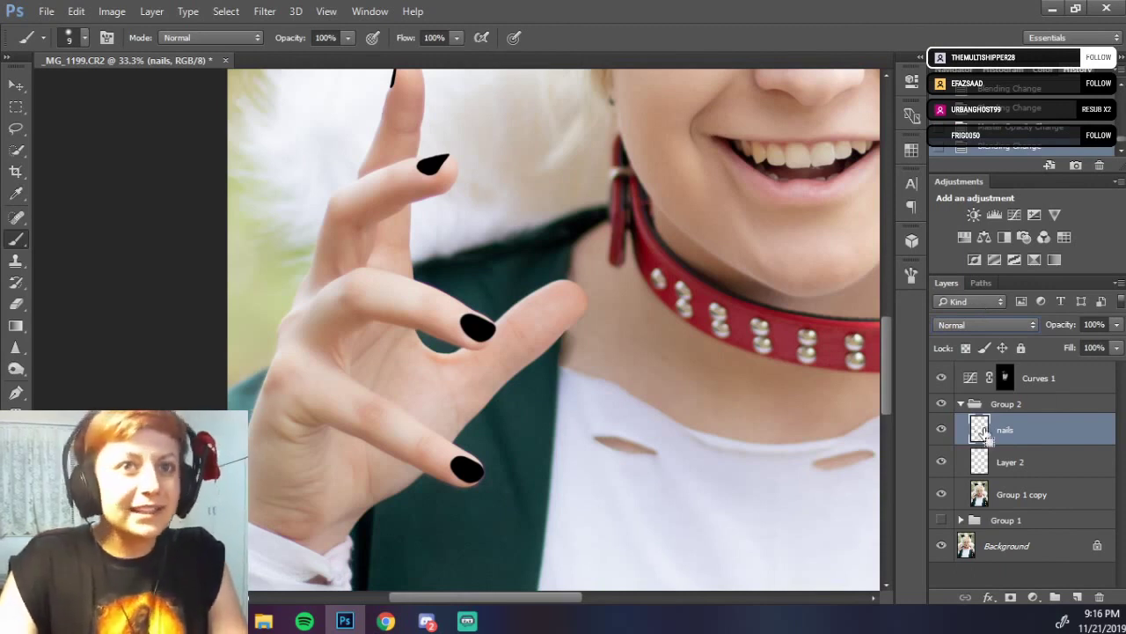
Clear the selection loaded around the nails and choose a dark grey foreground colour for the nail highlights.
left_click(985, 457, "ctrl")
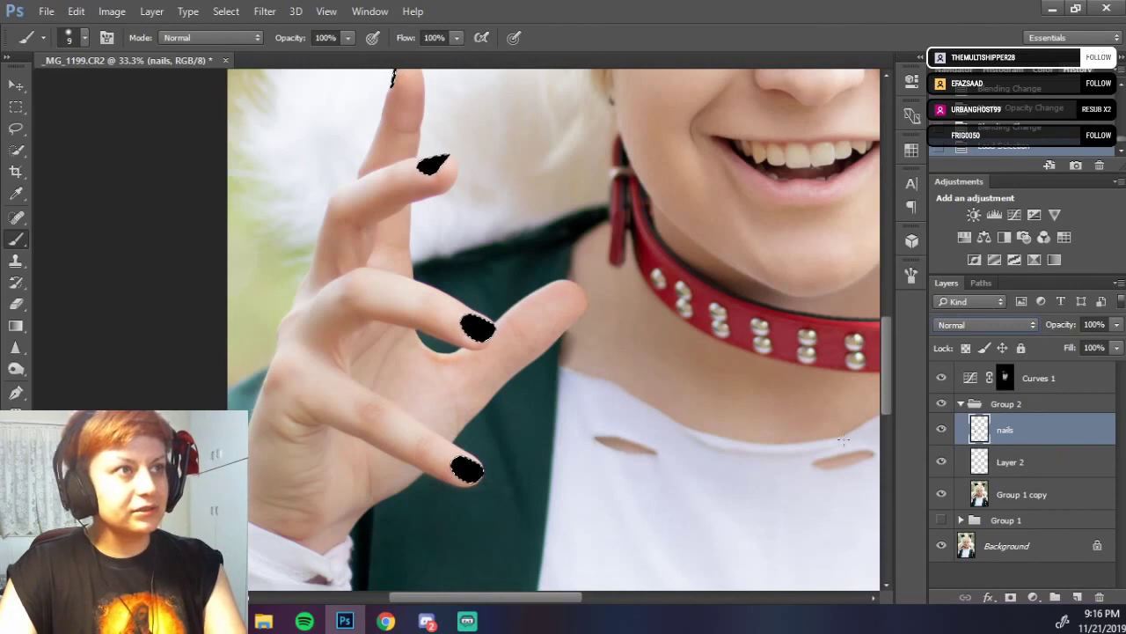
key("ctrl+d")
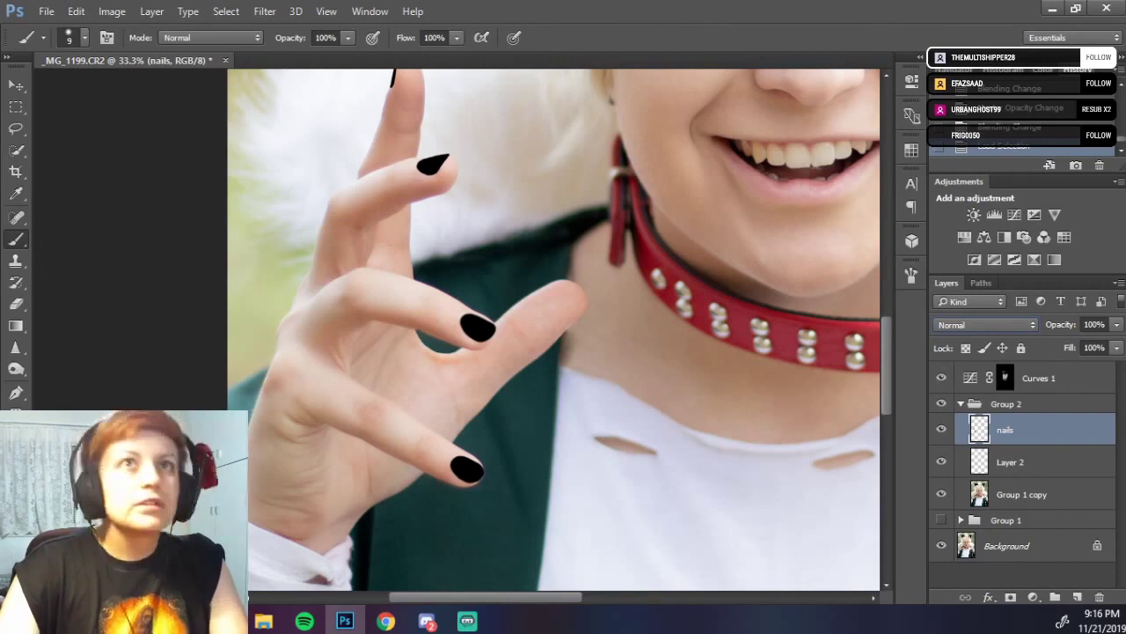
left_click(1039, 70)
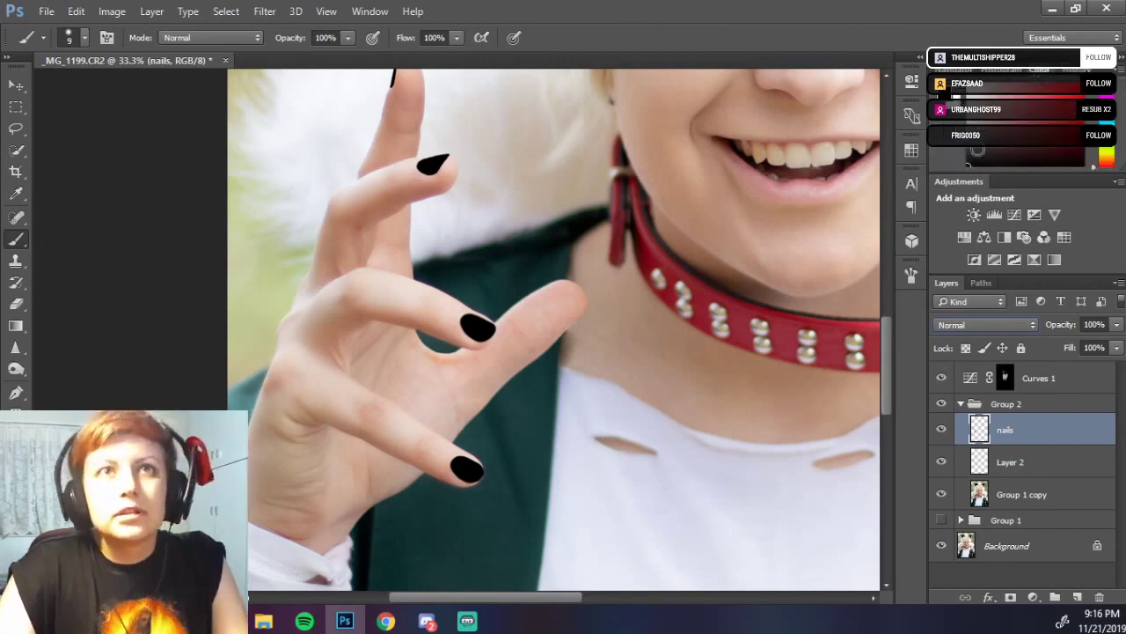
left_click_drag(968, 161, 967, 154)
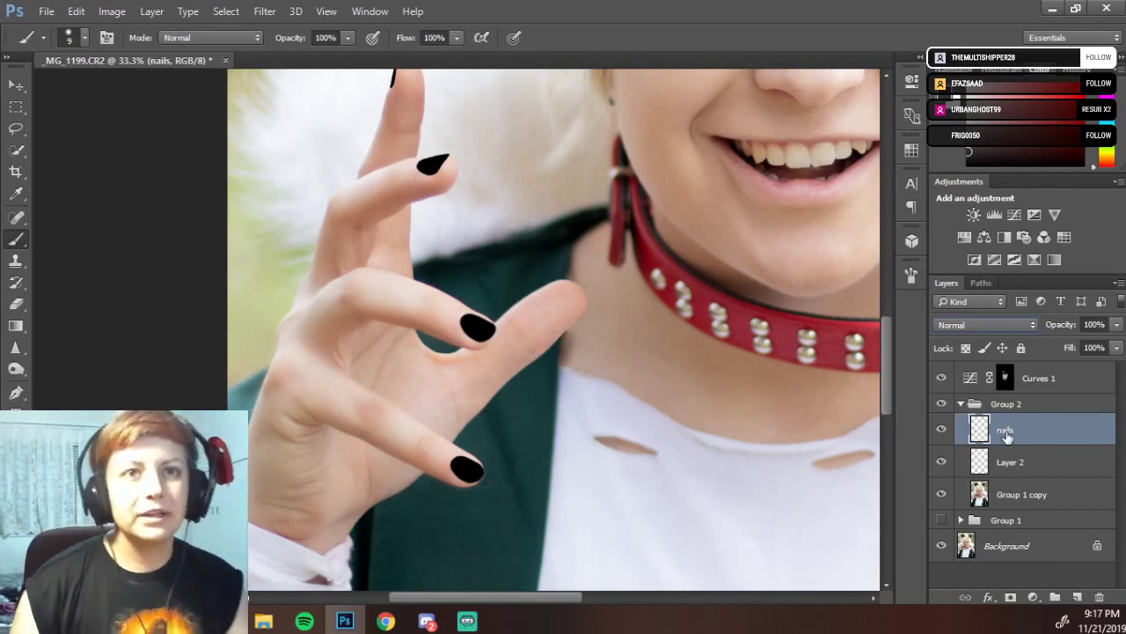
Move the nails layer out of Group 2 to just above it and place it in a new group of its own.
left_click_drag(1010, 426, 1017, 396)
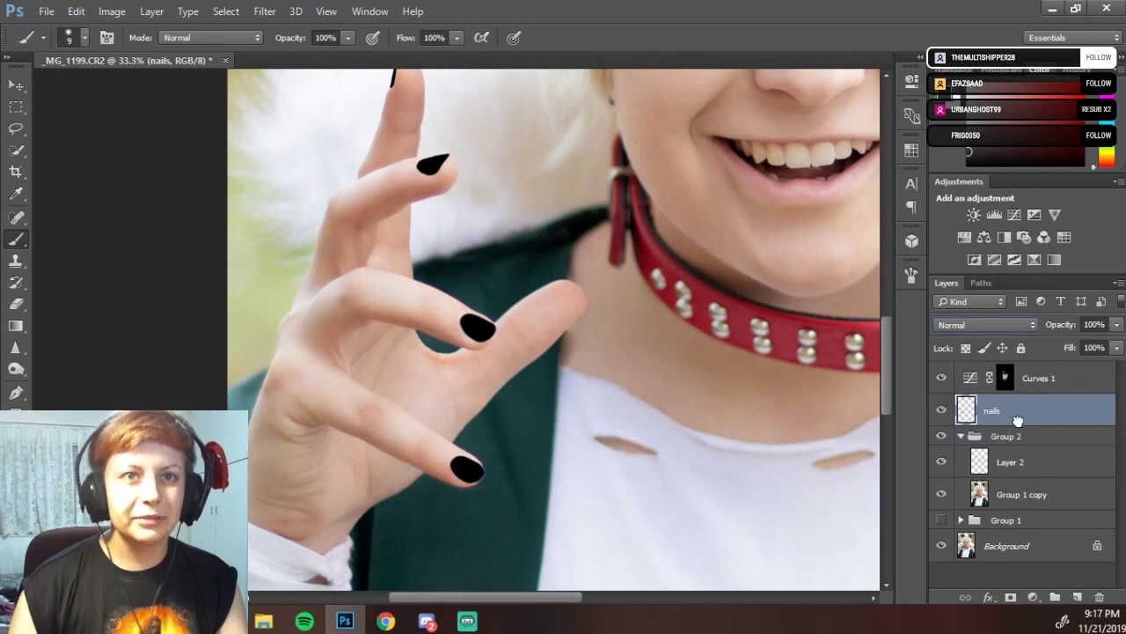
left_click(960, 437)
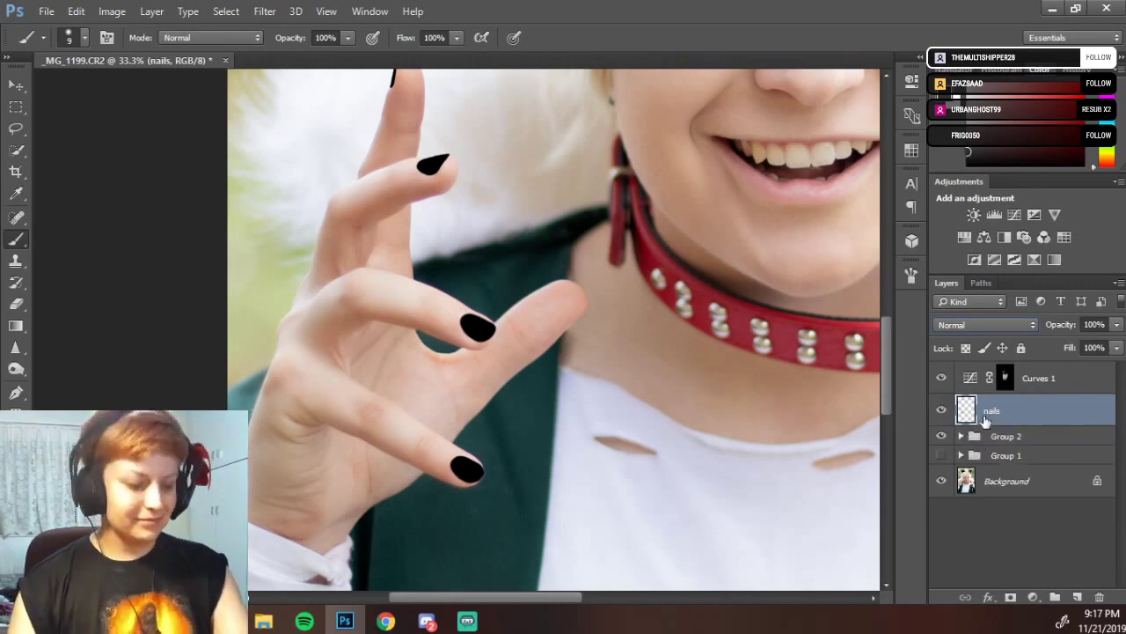
key("ctrl+g")
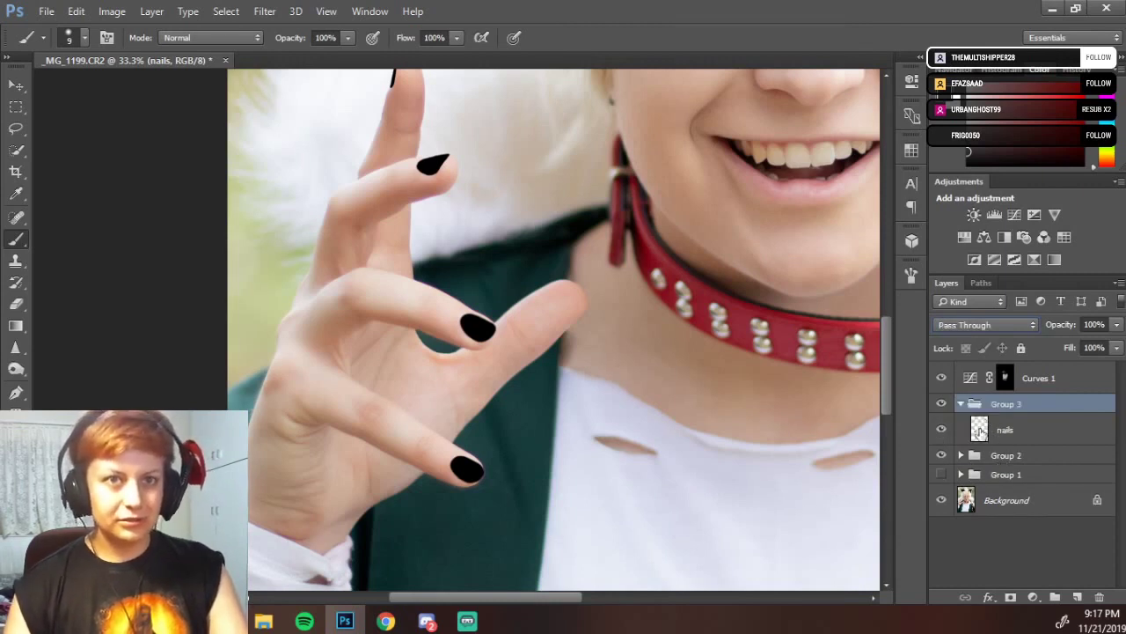
Add an empty layer with Normal mode and 100% opacity directly above the nails layer in its group.
left_click(979, 429)
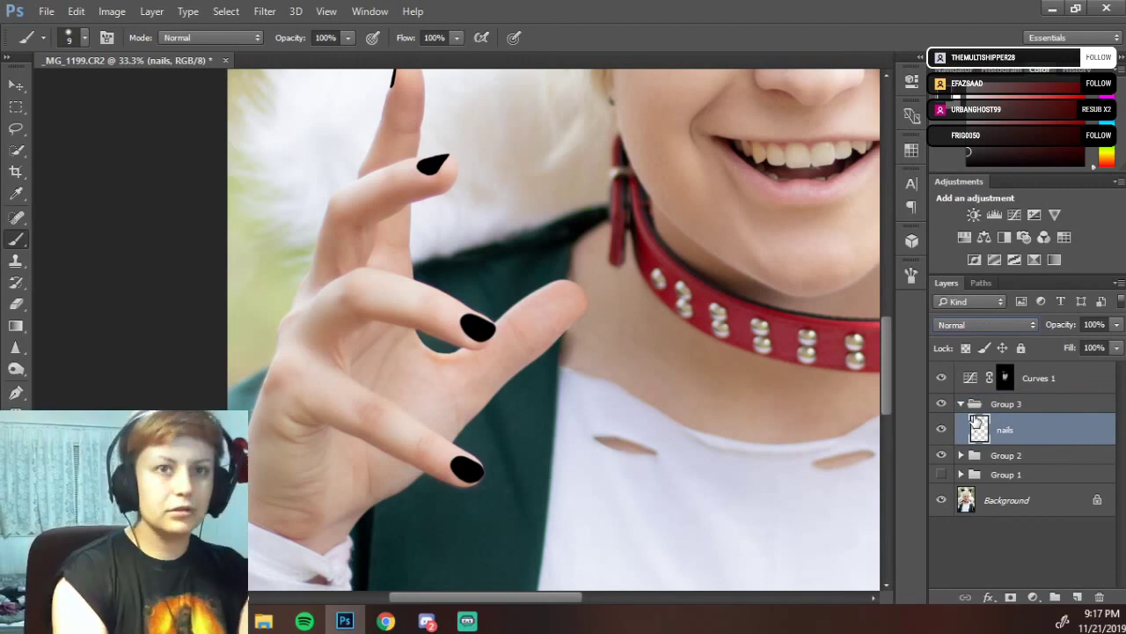
key("ctrl+shift+n")
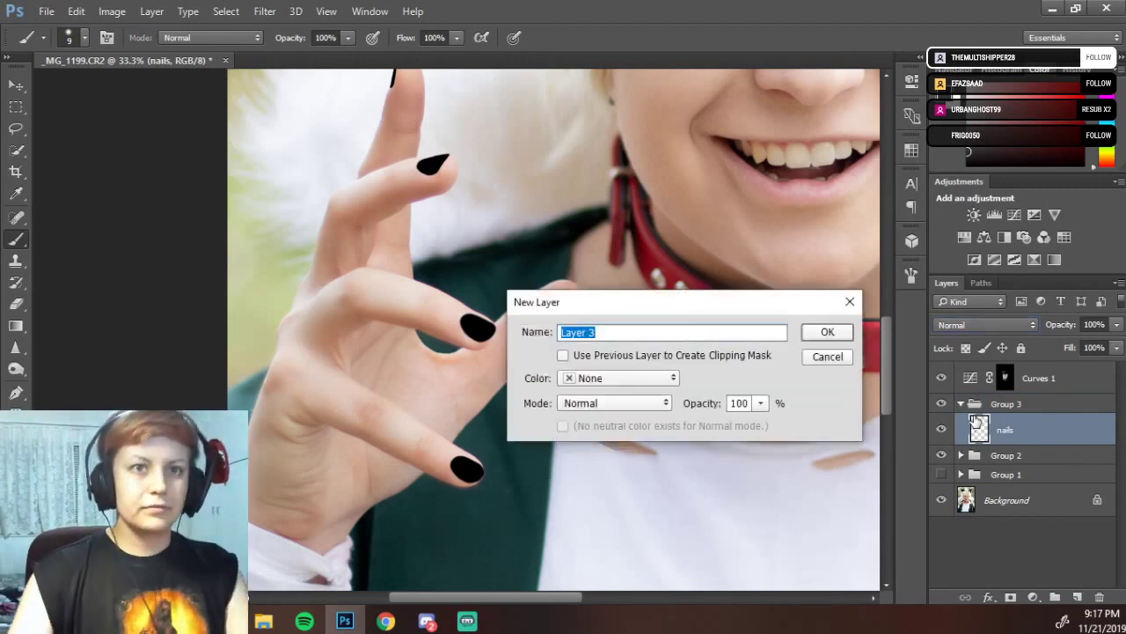
key("Return")
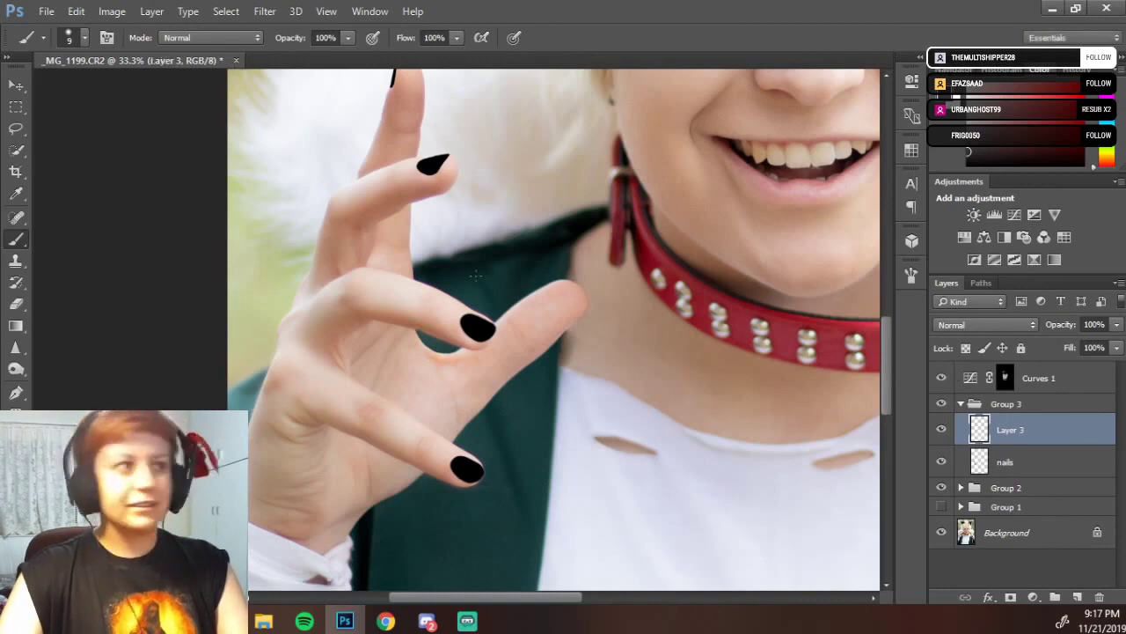
Set the brush to 60 px with a very soft edge and 63% opacity.
key("bracketright")
key("bracketright")
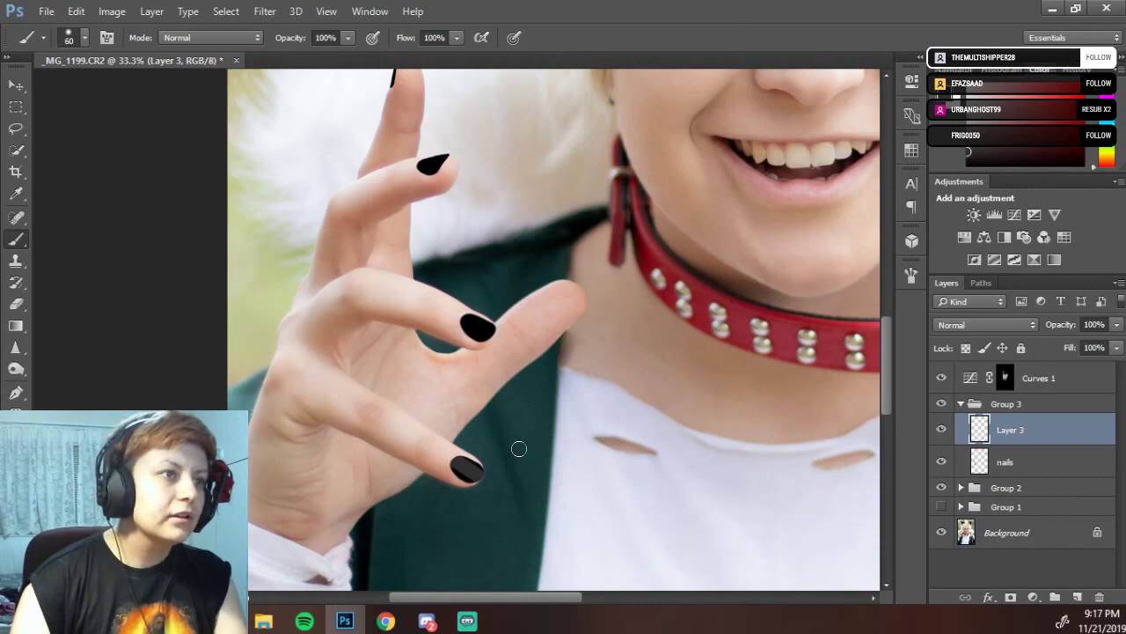
right_click(458, 447)
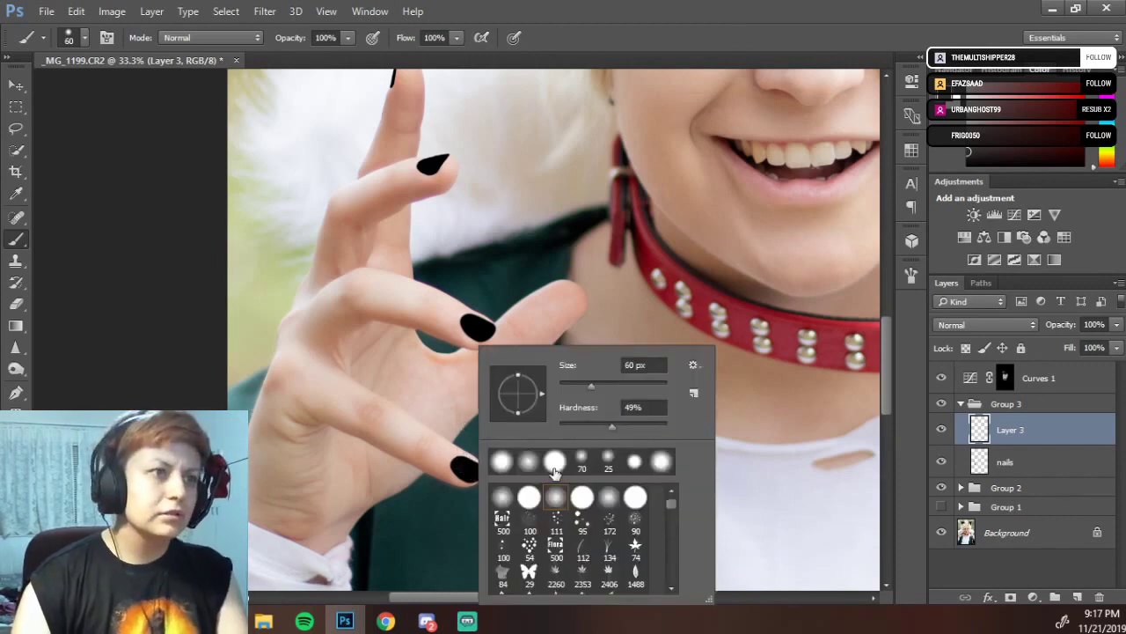
left_click_drag(589, 428, 575, 430)
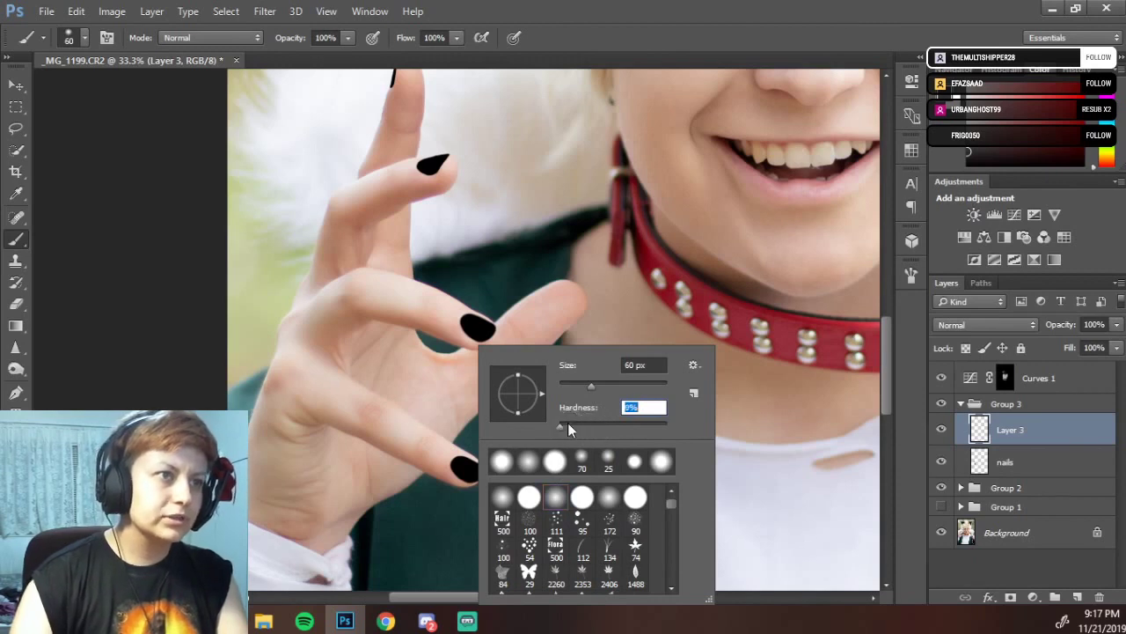
key("Return")
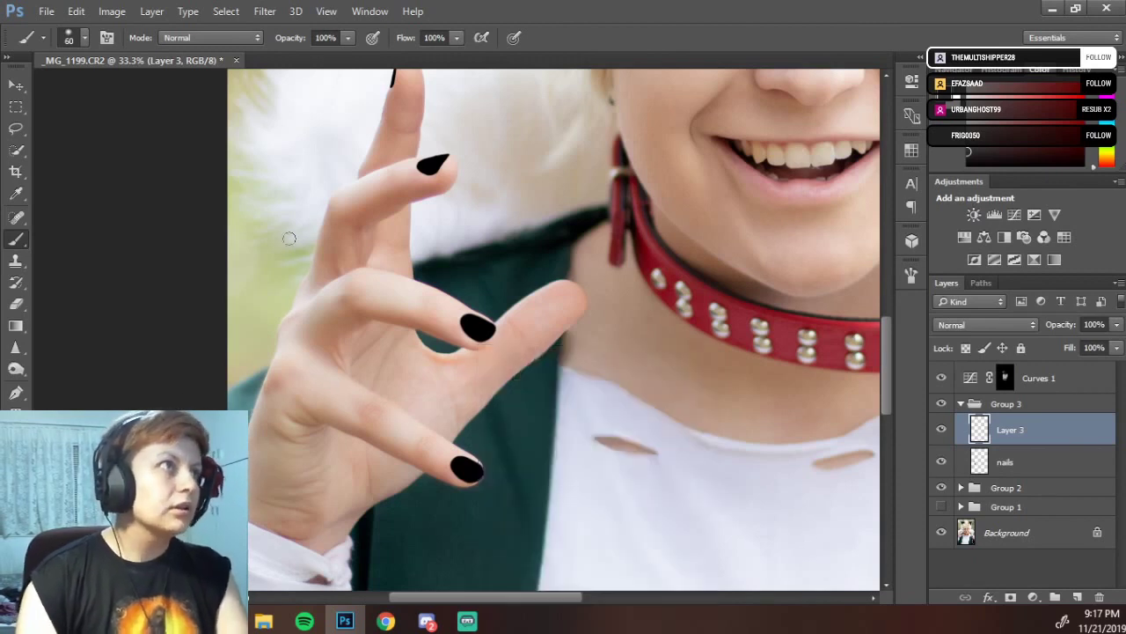
left_click(291, 38)
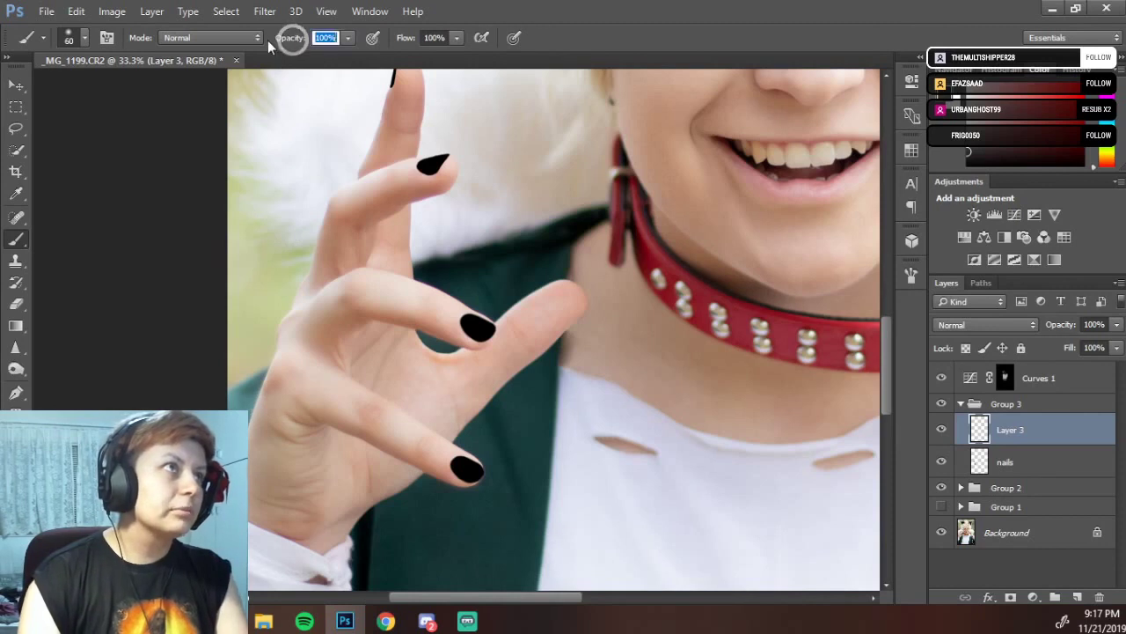
left_click_drag(291, 42, 269, 39)
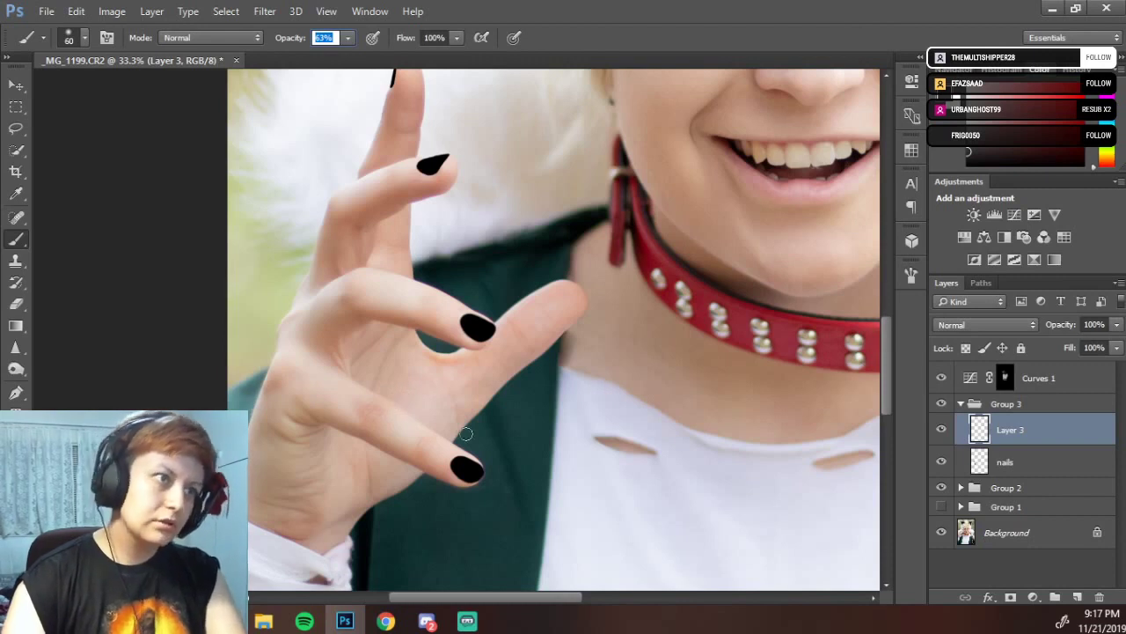
Paint a soft dark grey highlight on the raised hand's lowest fingernail and set the brush hardness to 0%.
left_click_drag(434, 442, 485, 485)
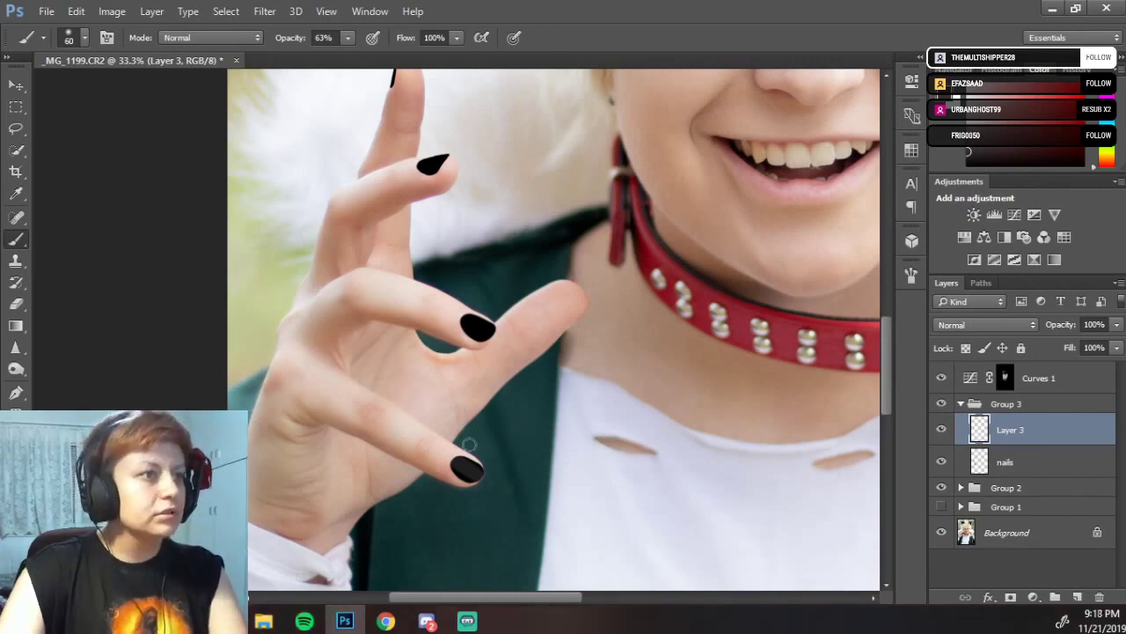
right_click(566, 424)
left_click(564, 426)
type("0")
key("Return")
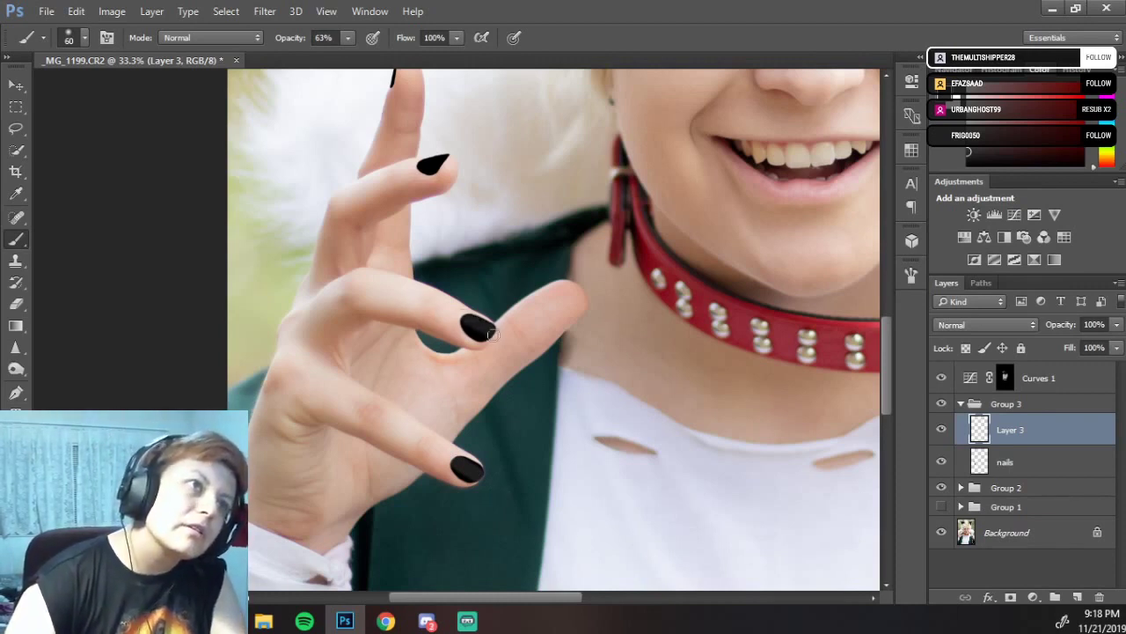
Paint soft dark grey highlights on the remaining black fingernails of both hands.
left_click_drag(433, 230, 482, 280)
left_click_drag(482, 202, 517, 209)
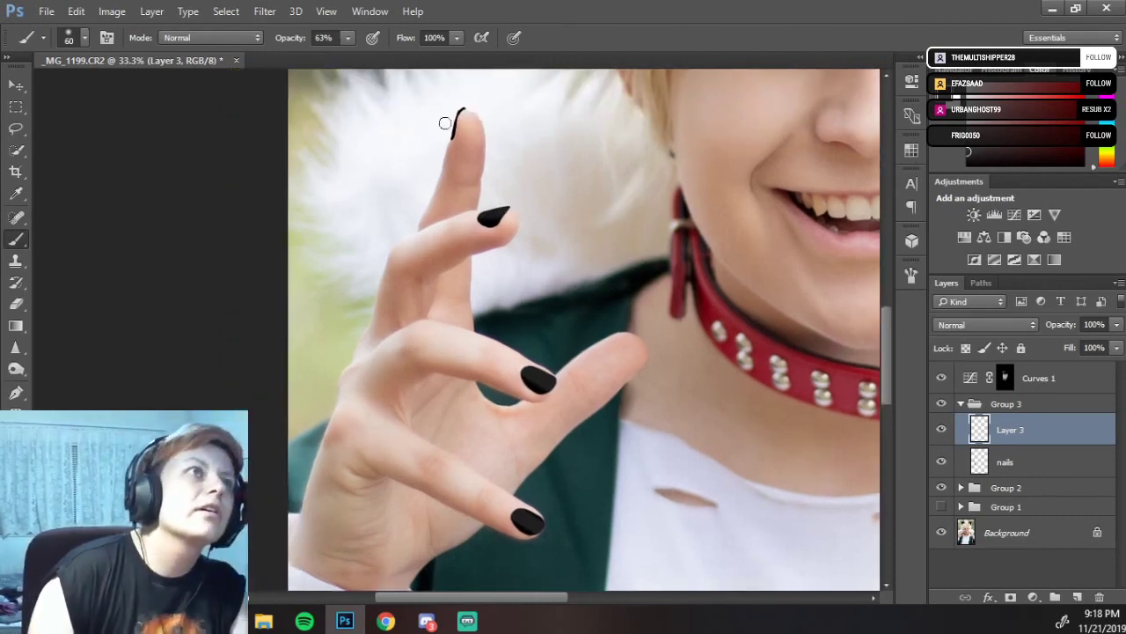
left_click_drag(749, 274, 455, 261)
left_click_drag(557, 285, 410, 234)
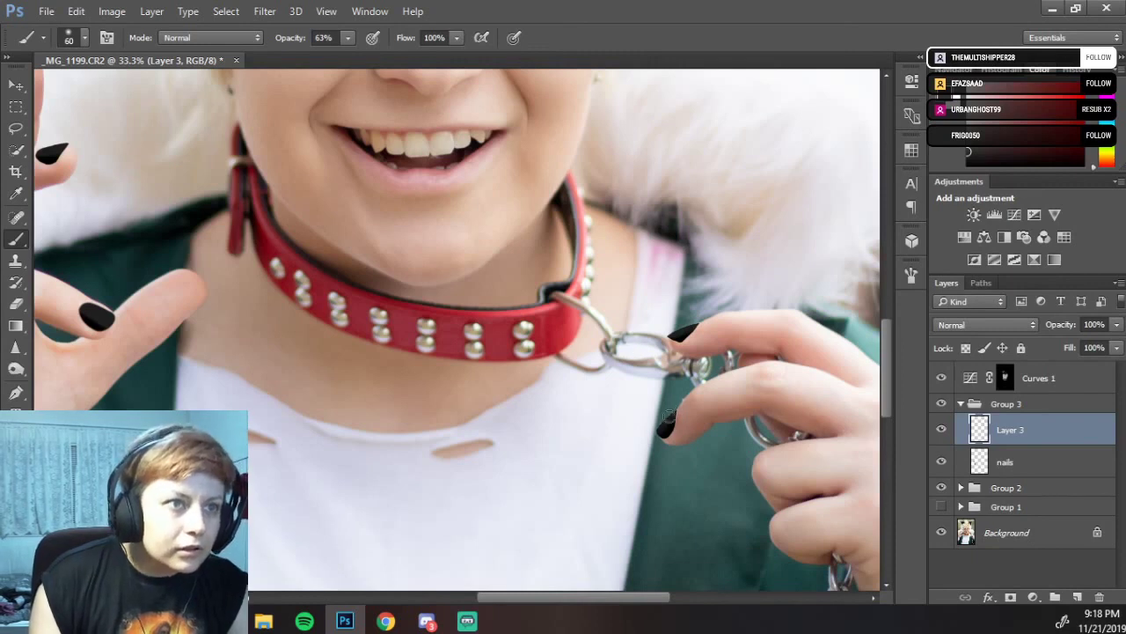
mouse_move(665, 463)
left_mouse_down()
mouse_move(631, 304)
mouse_move(802, 402)
mouse_move(858, 379)
left_mouse_up()
left_click_drag(257, 288, 427, 352)
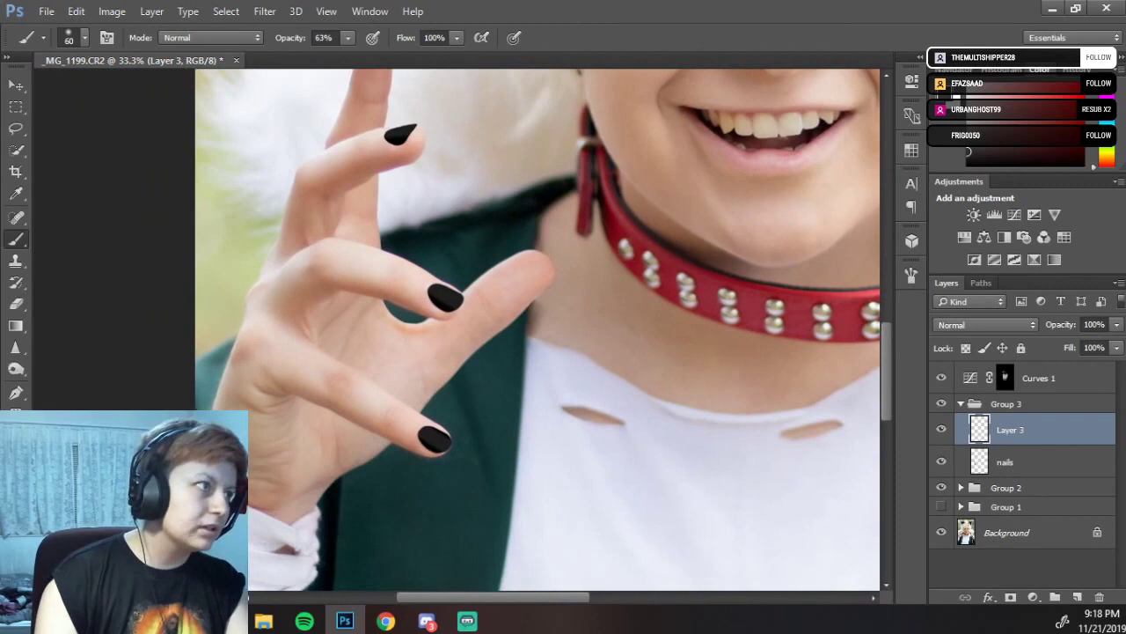
Choose the Blur tool and set it to a 250 px brush at 98% strength.
left_click(16, 349)
left_click_drag(20, 352, 69, 351)
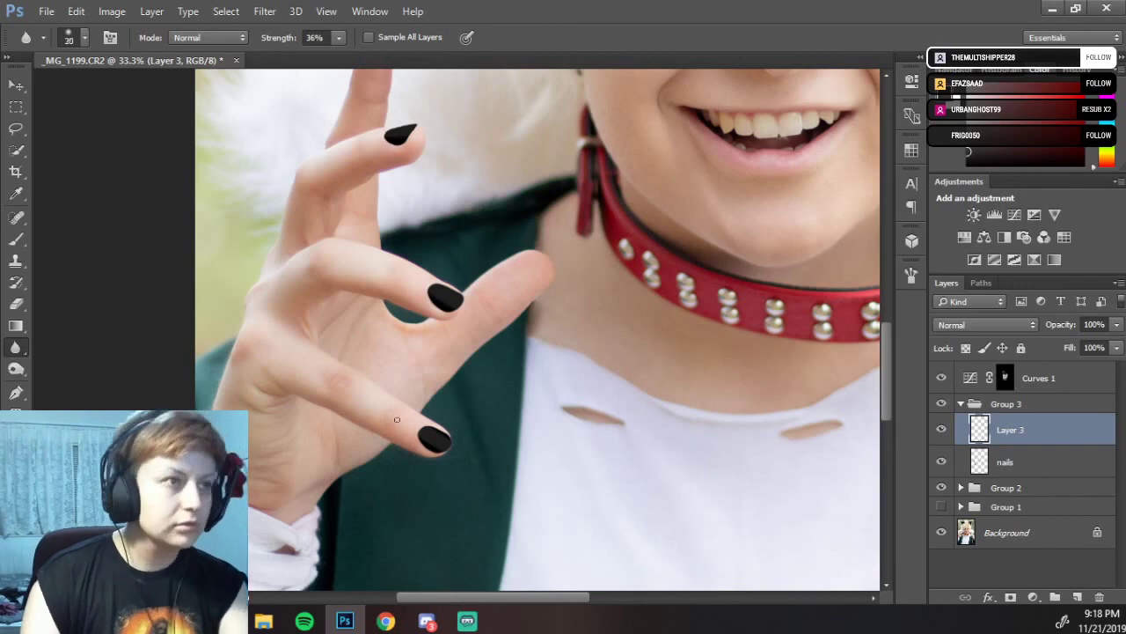
key("bracketright")
key("bracketright")
key("bracketright")
key("bracketright")
key("bracketright")
key("bracketright")
key("bracketright")
key("bracketright")
key("bracketright")
key("bracketright")
key("bracketright")
key("bracketright")
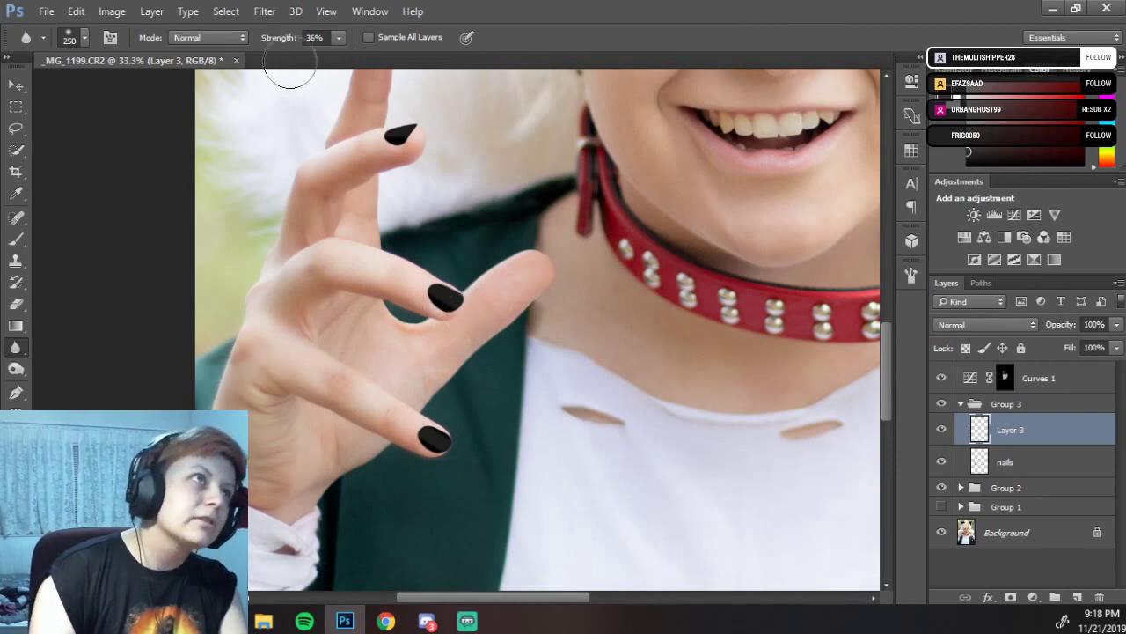
left_click_drag(277, 41, 334, 43)
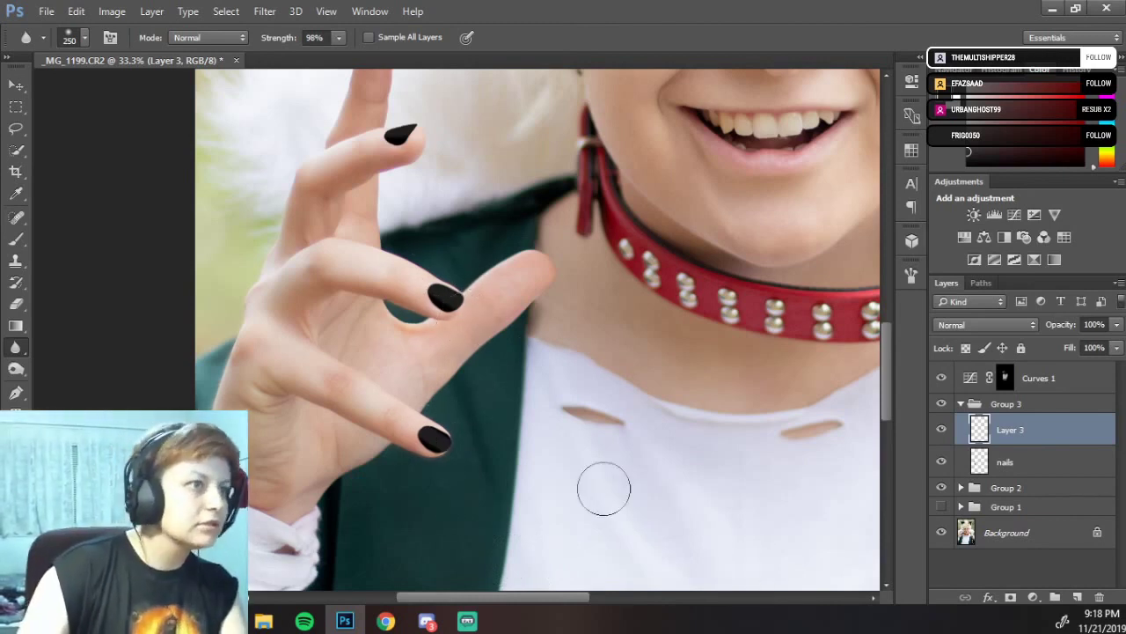
Soften the nail highlights on both hands using the Smudge tool with a 300 px brush at 50% strength.
key("ctrl+plus")
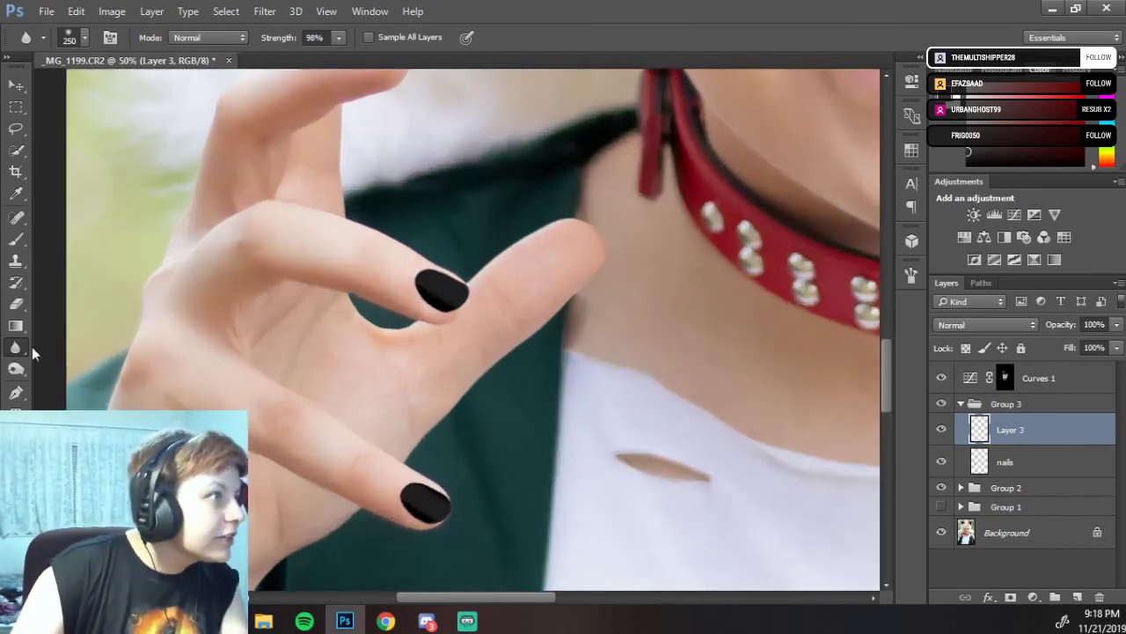
mouse_move(13, 349)
left_mouse_down()
mouse_move(60, 352)
mouse_move(35, 373)
mouse_move(70, 378)
left_mouse_up()
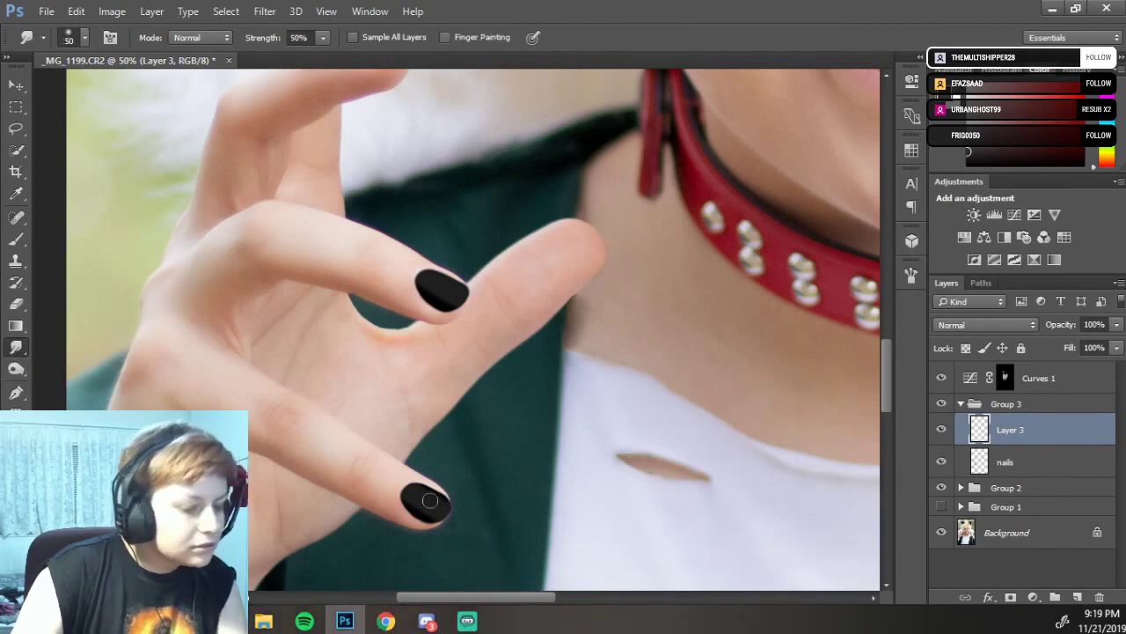
key("bracketright")
key("bracketright")
key("bracketright")
key("bracketright")
key("bracketright")
key("bracketright")
key("bracketright")
key("bracketright")
key("bracketright")
key("bracketright")
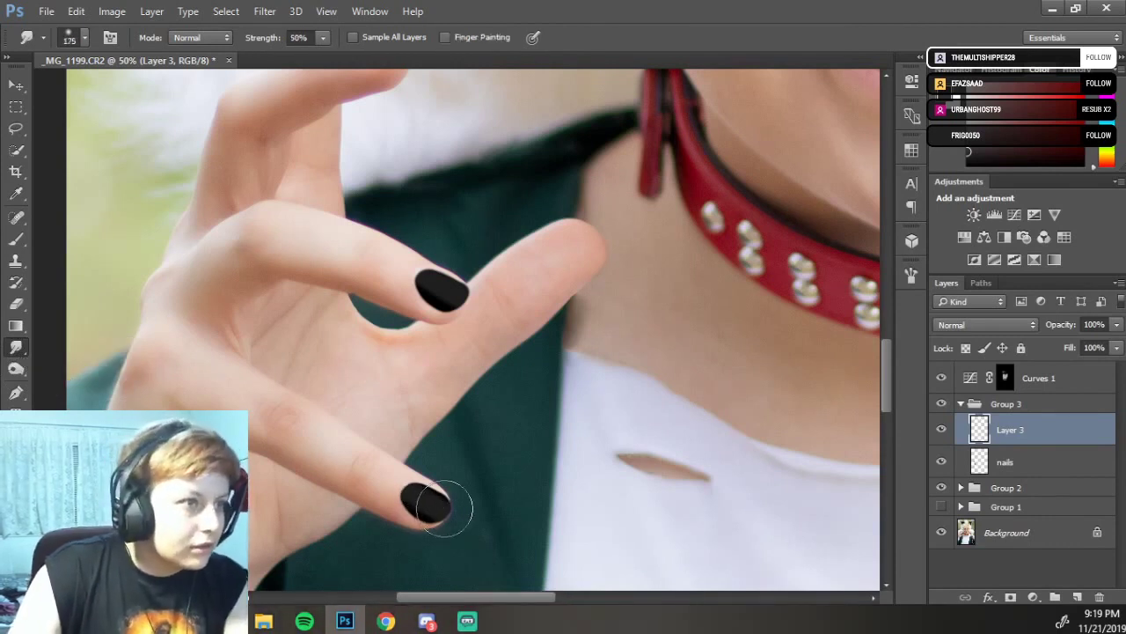
key("bracketright")
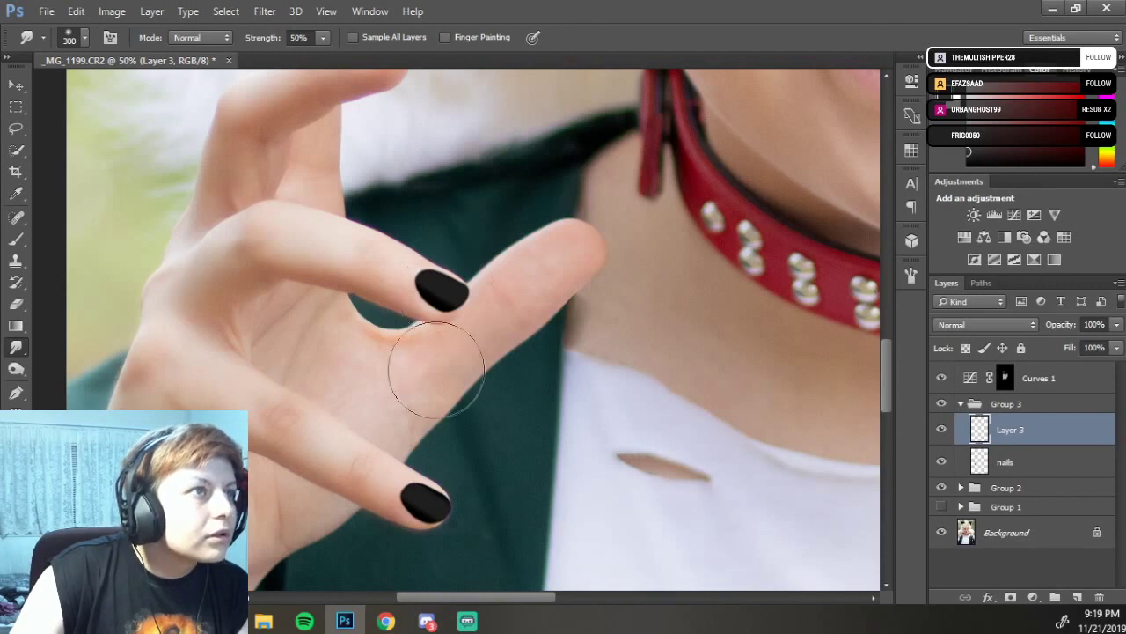
scroll(449, 295, "up", 5)
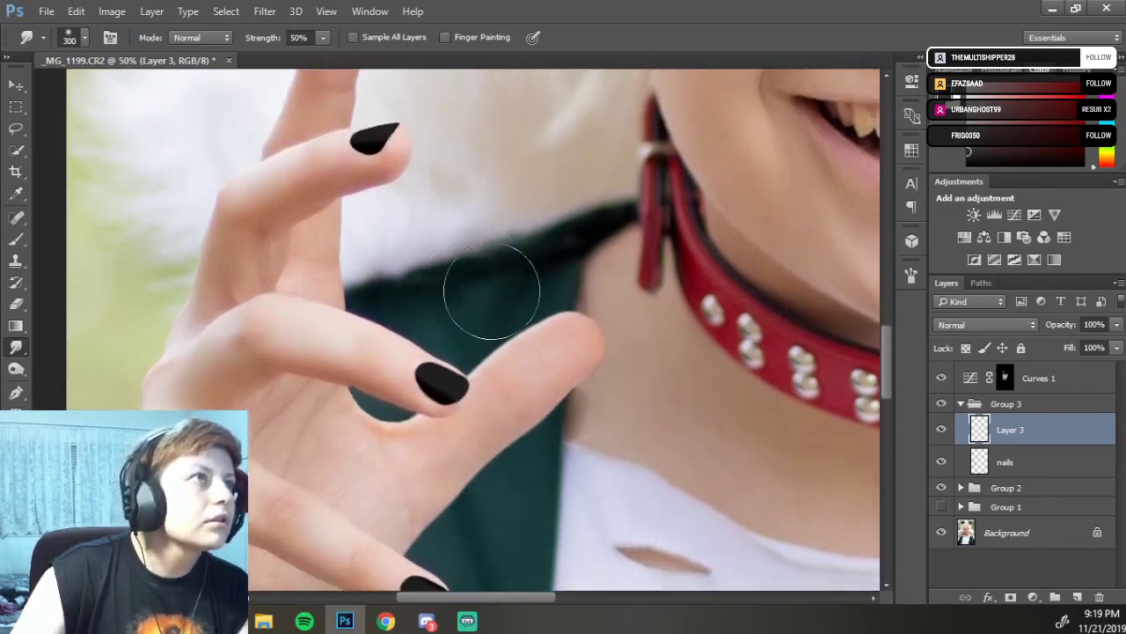
scroll(484, 273, "up", 5)
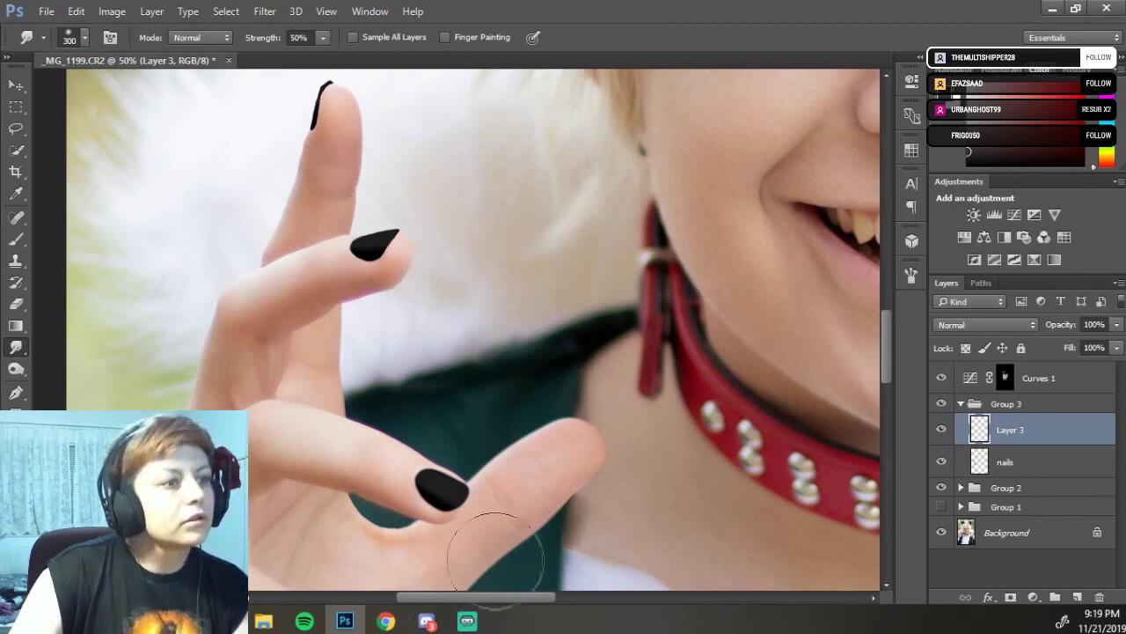
mouse_move(683, 366)
left_mouse_down()
mouse_move(746, 416)
mouse_move(394, 415)
mouse_move(522, 286)
left_mouse_up()
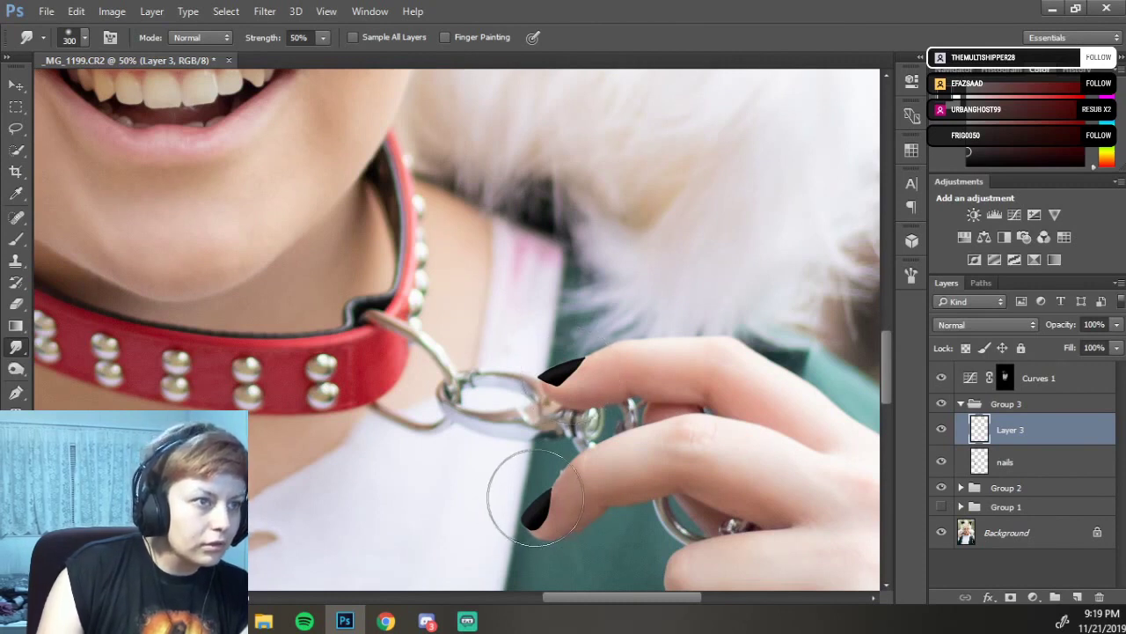
left_click_drag(515, 472, 531, 269)
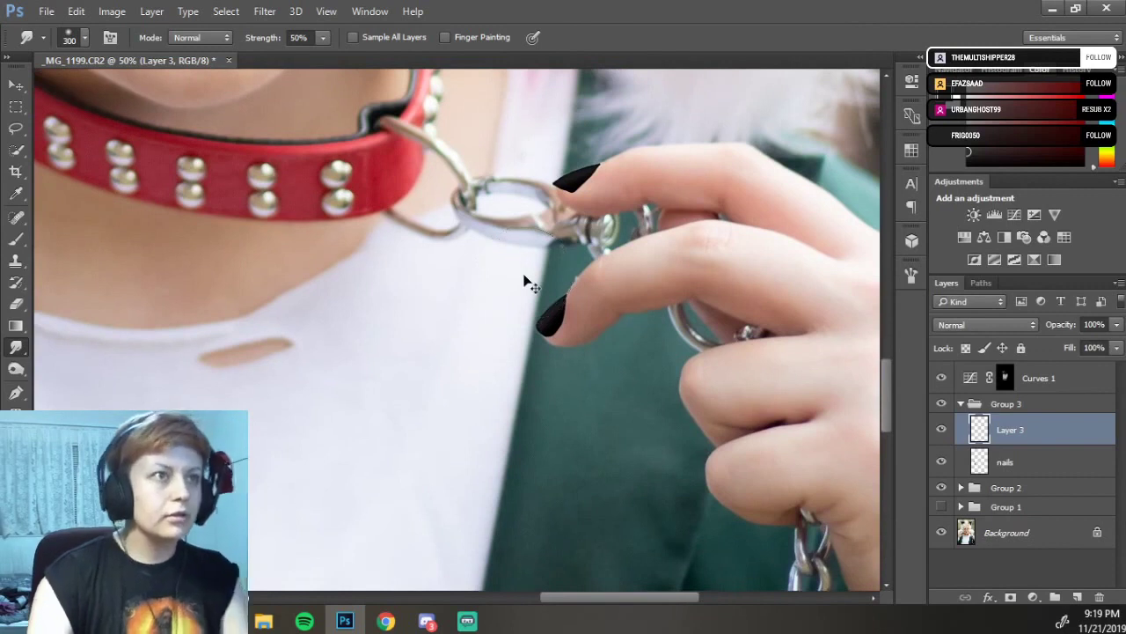
Collapse Group 3 and examine the raised hand's nails up close with the group hidden and shown.
key("ctrl+0")
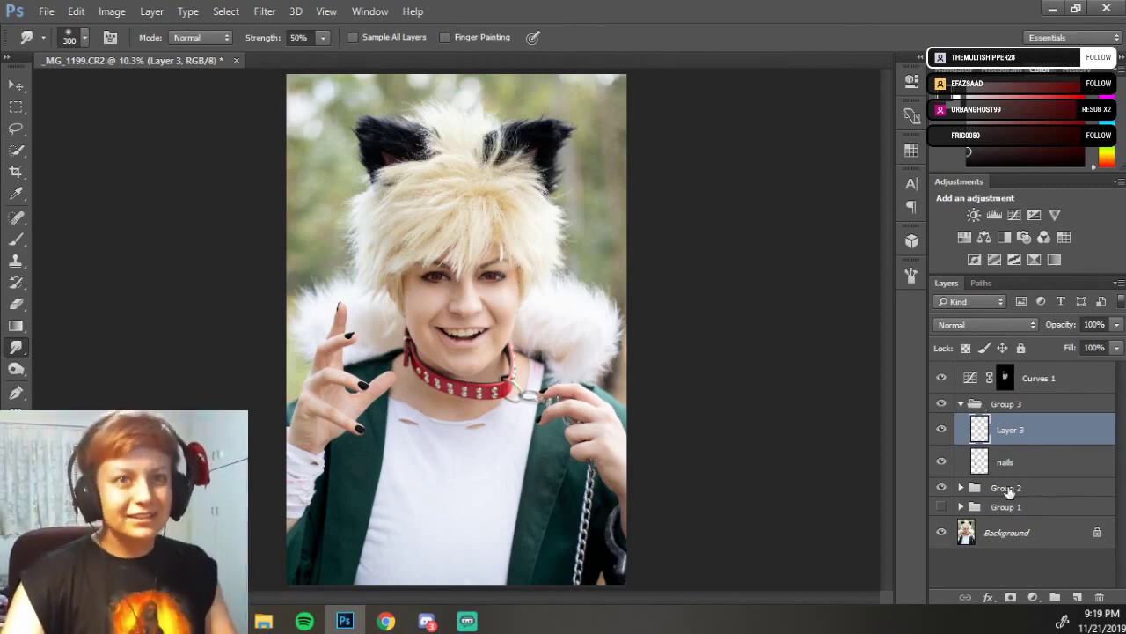
left_click(964, 404)
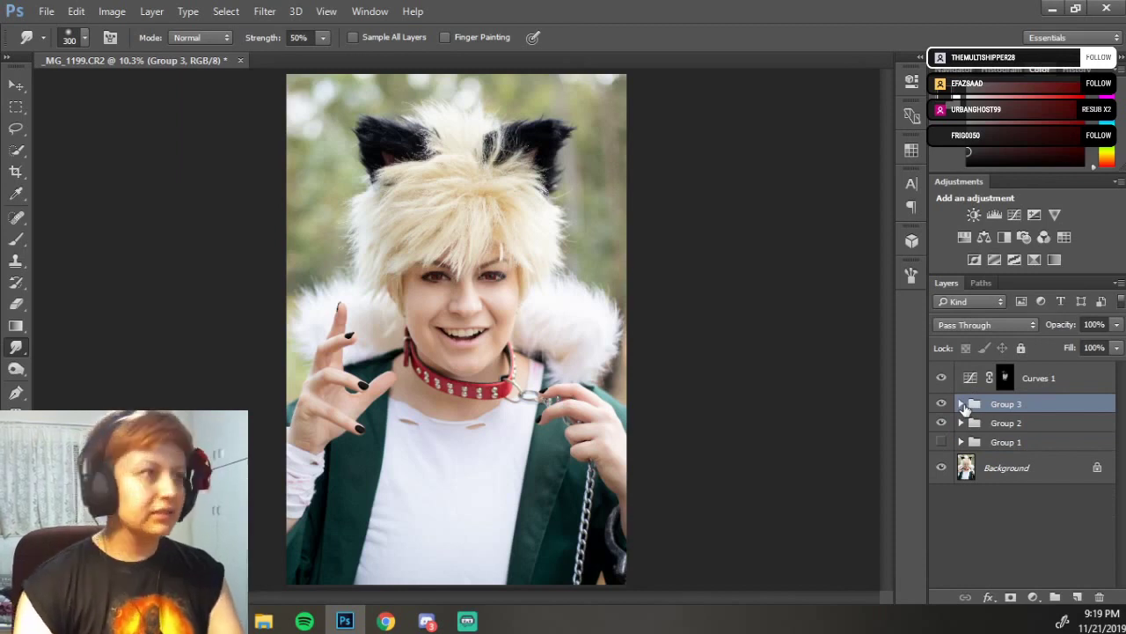
key("ctrl+1")
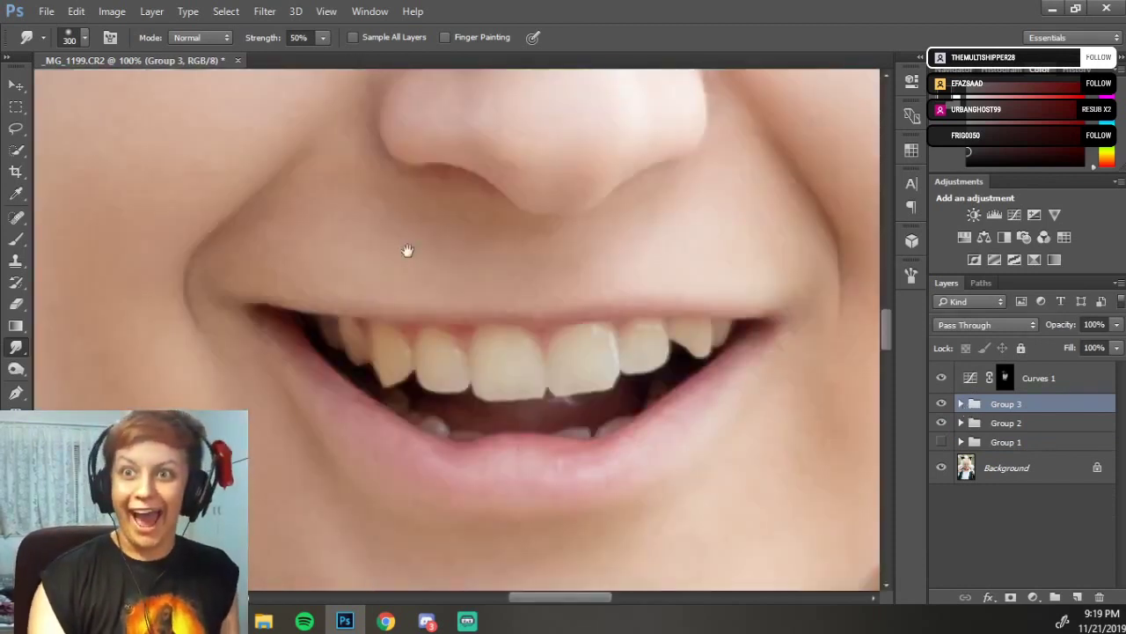
left_click_drag(411, 304, 544, 244)
left_click_drag(274, 367, 610, 261)
left_click_drag(294, 315, 541, 71)
left_click_drag(522, 323, 458, 228)
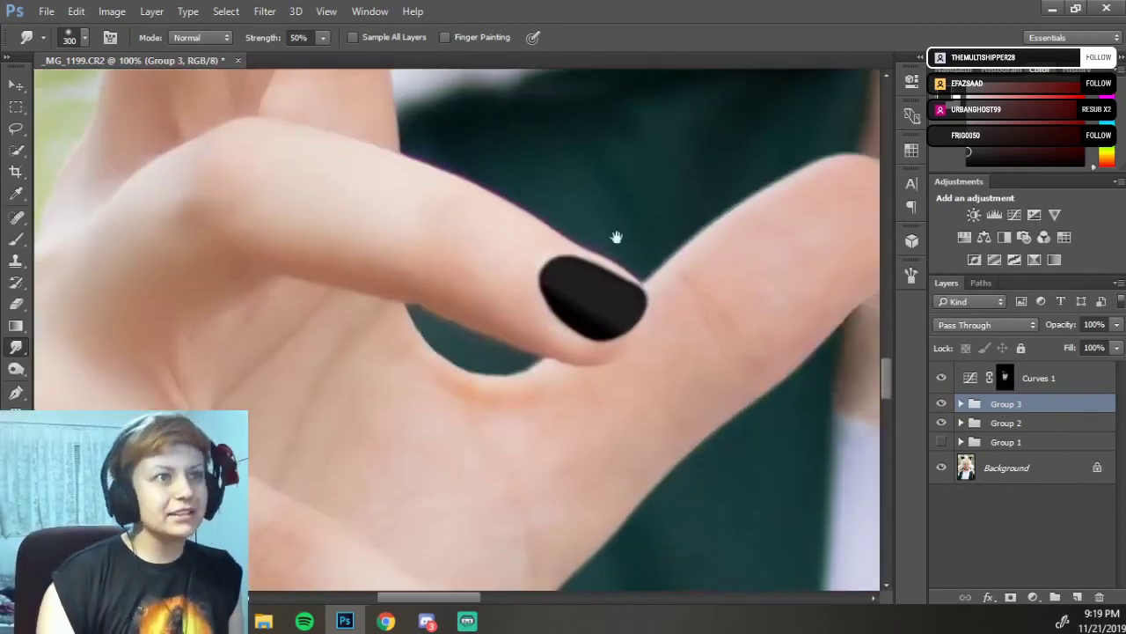
key("ctrl+minus")
key("ctrl+minus")
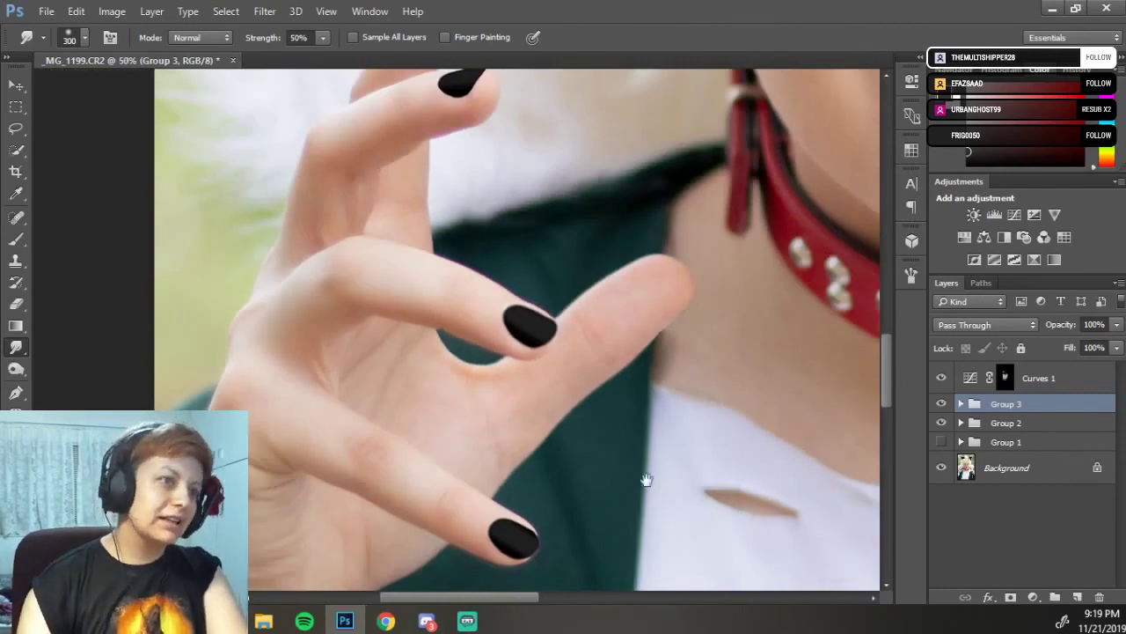
left_click_drag(654, 516, 575, 340)
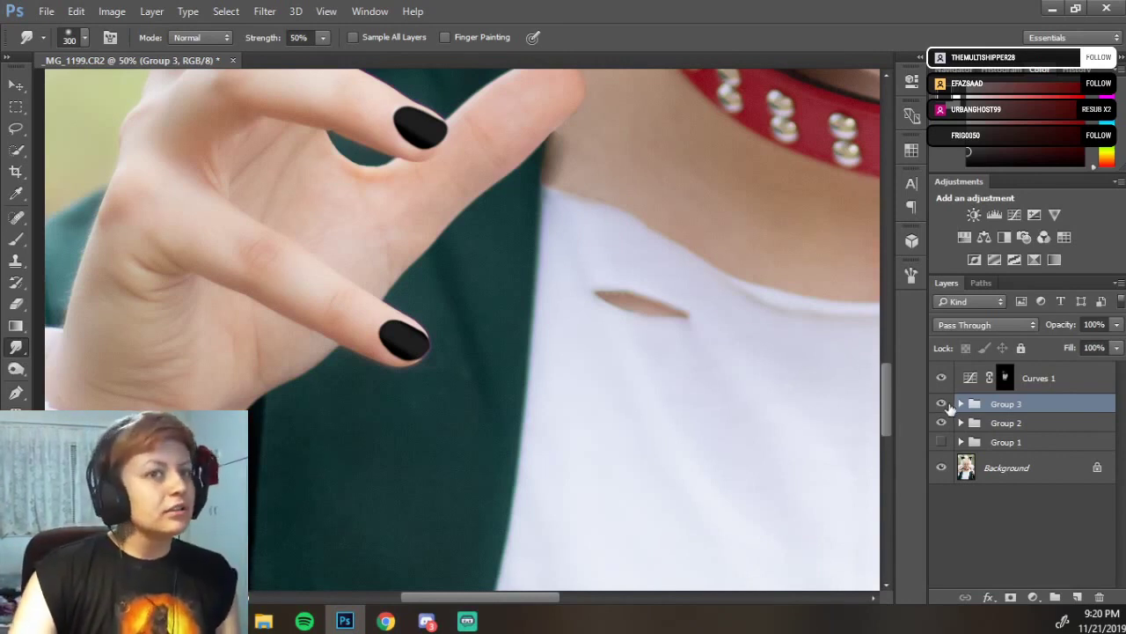
left_click(942, 403)
left_click(941, 403)
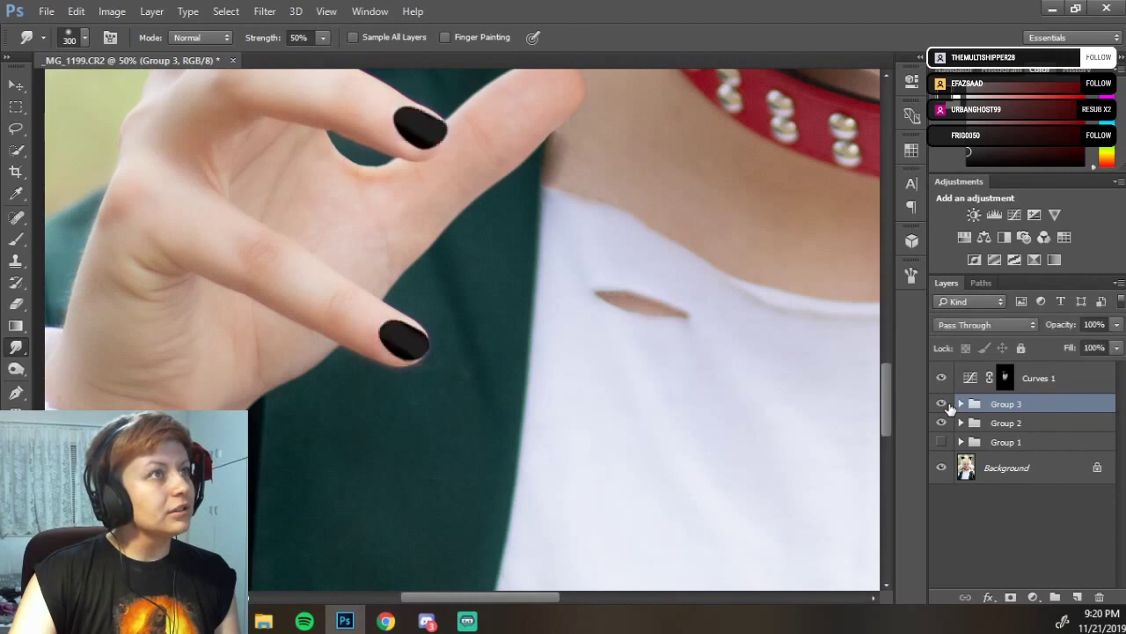
Examine the edges of the black nails on the hand holding the collar chain.
scroll(871, 395, "down", 4)
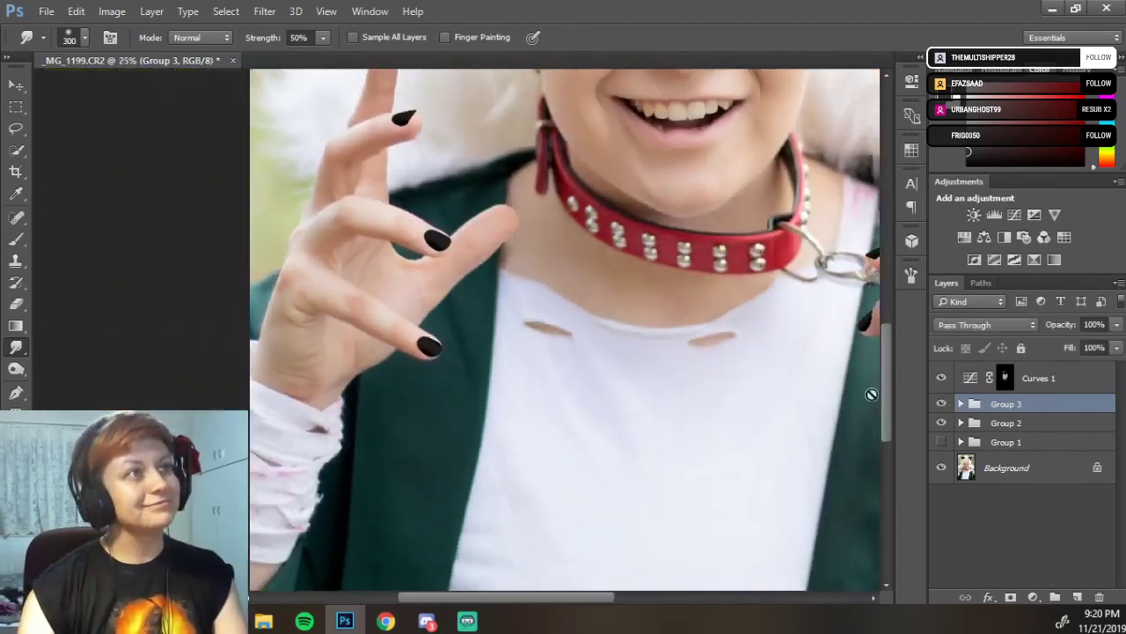
left_click_drag(568, 286, 264, 415)
scroll(282, 377, "up", 2)
scroll(282, 376, "up", 1)
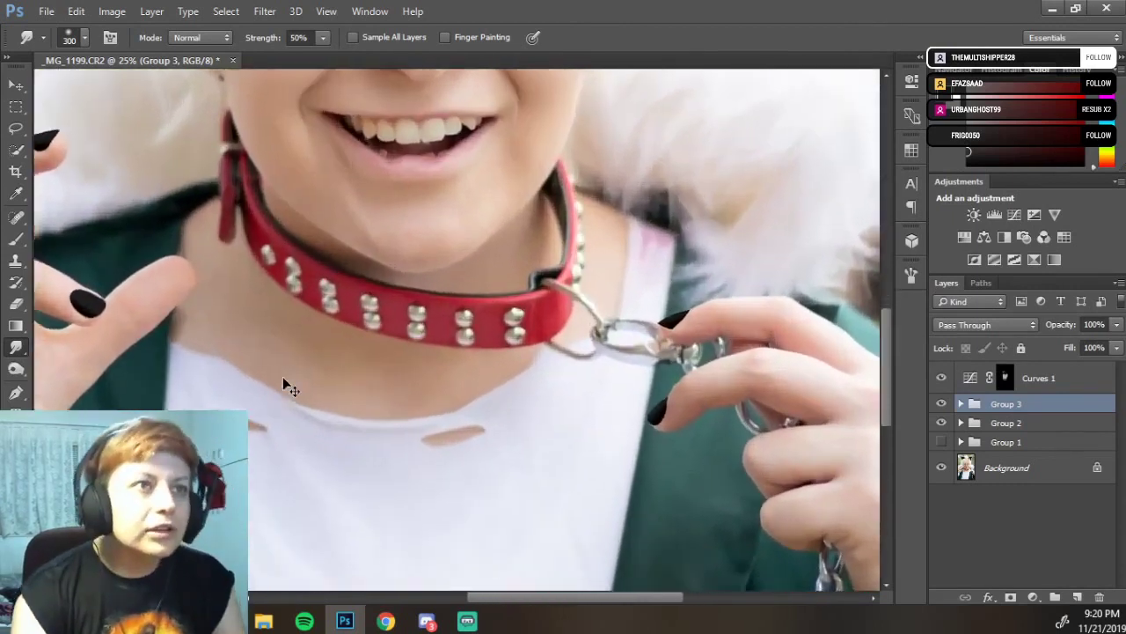
scroll(283, 377, "up", 3)
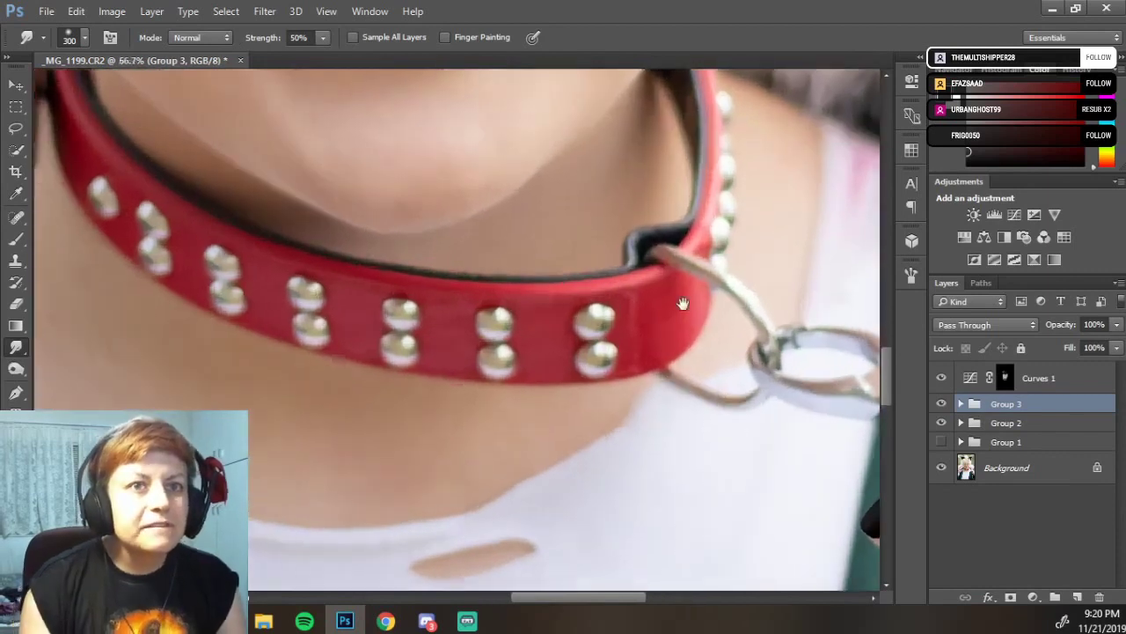
left_click_drag(701, 362, 432, 370)
left_click_drag(653, 324, 577, 328)
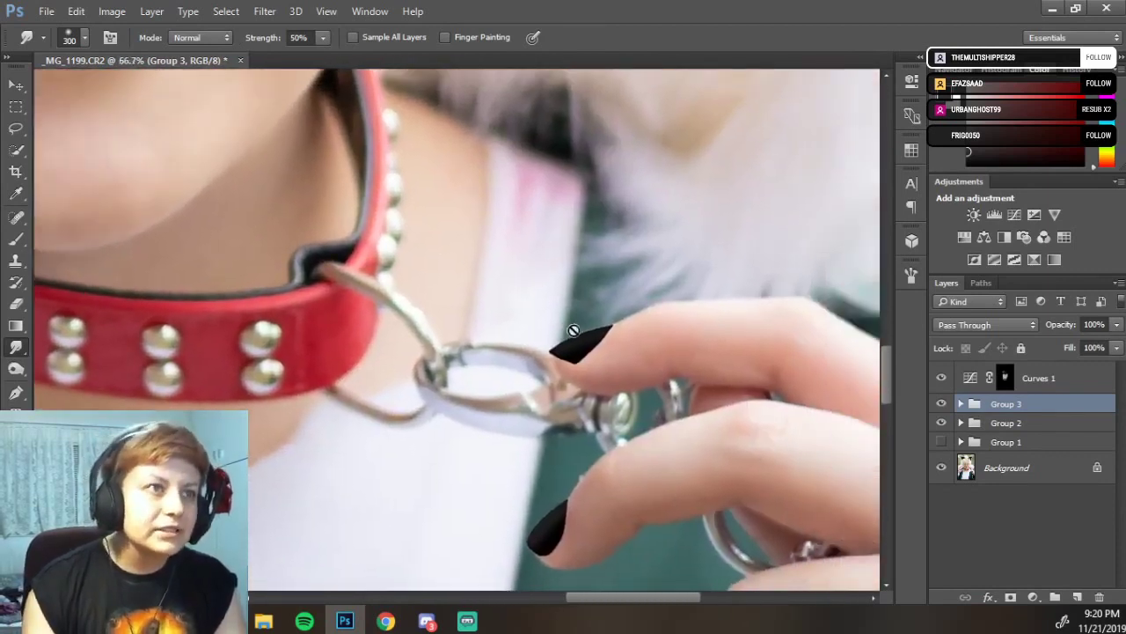
scroll(573, 332, "up", 1)
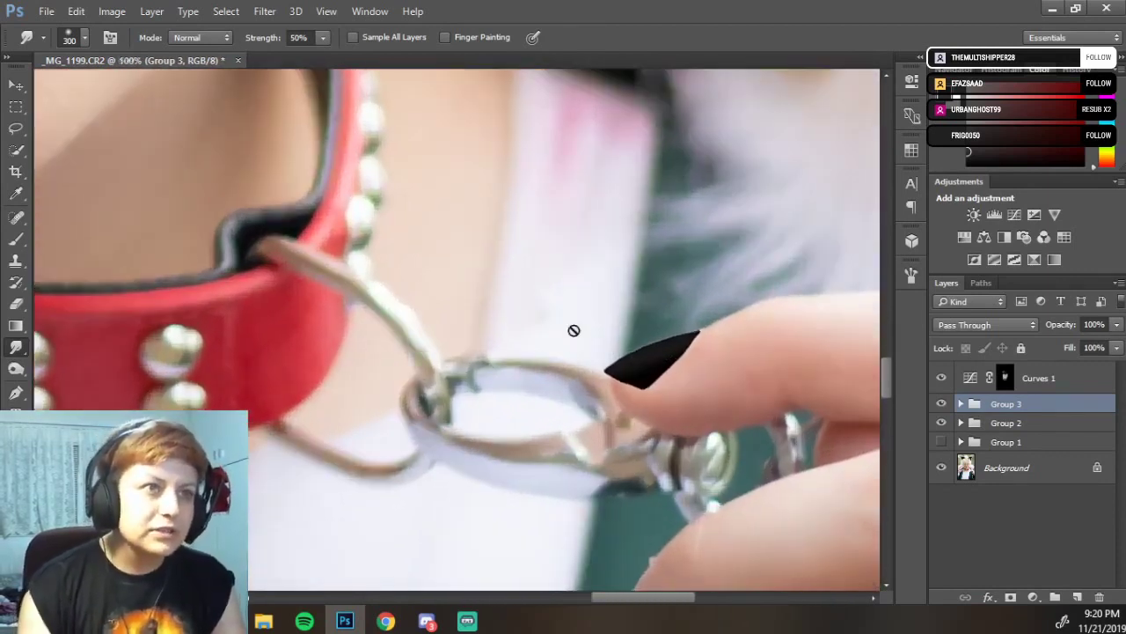
left_click_drag(696, 281, 609, 228)
scroll(609, 228, "up", 1)
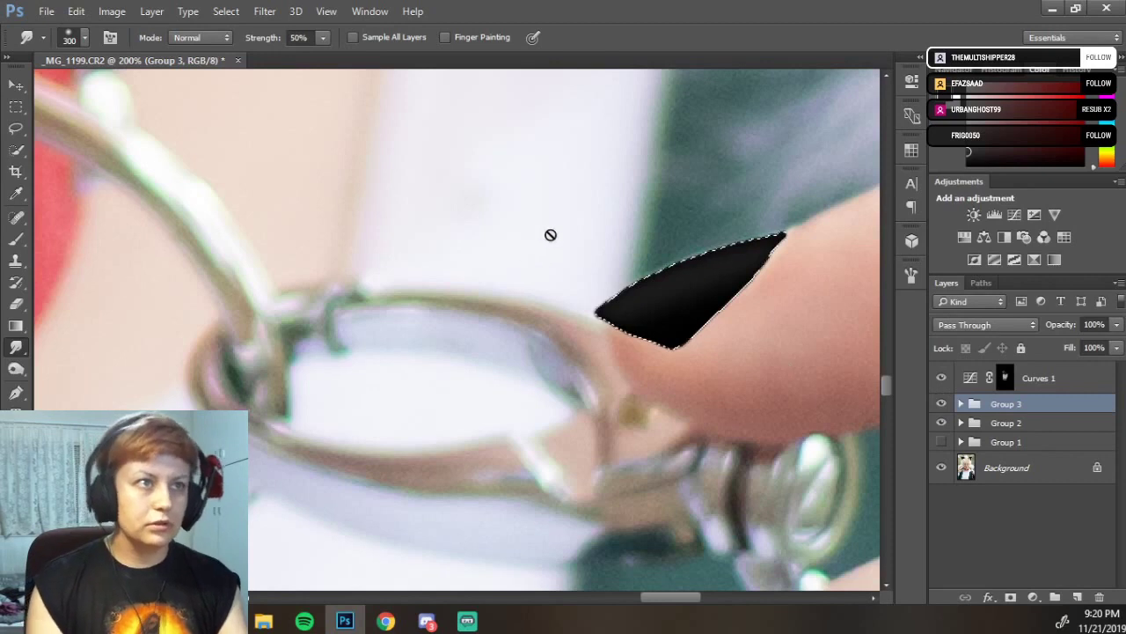
left_click_drag(593, 258, 528, 299)
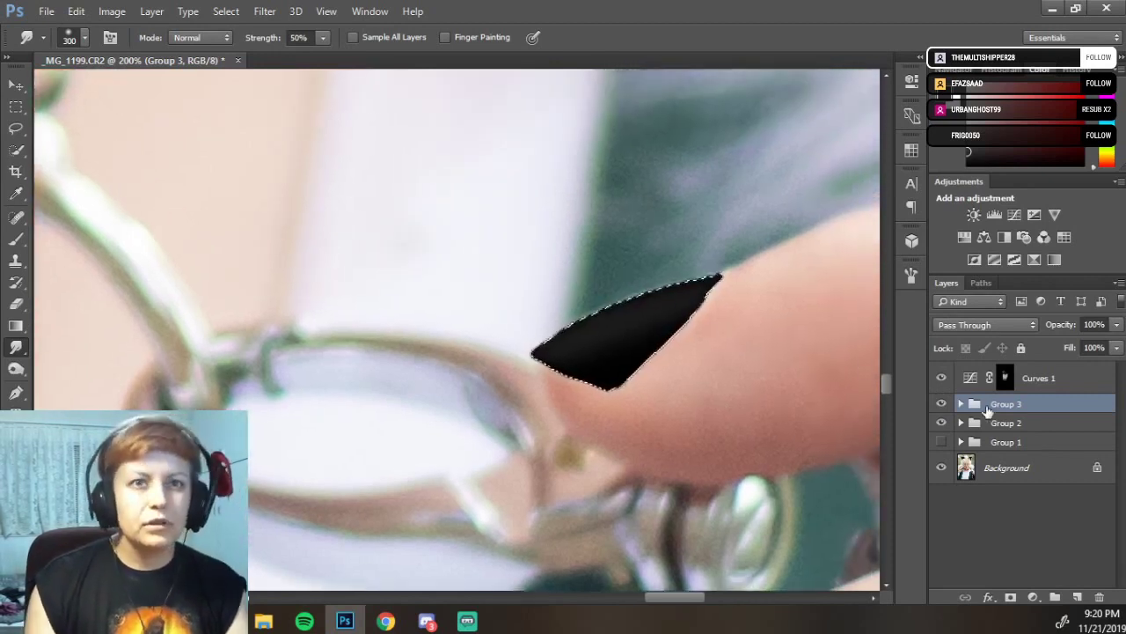
Clear the selection around the nail and make Layer 3 inside Group 3 the active layer.
key("ctrl+d")
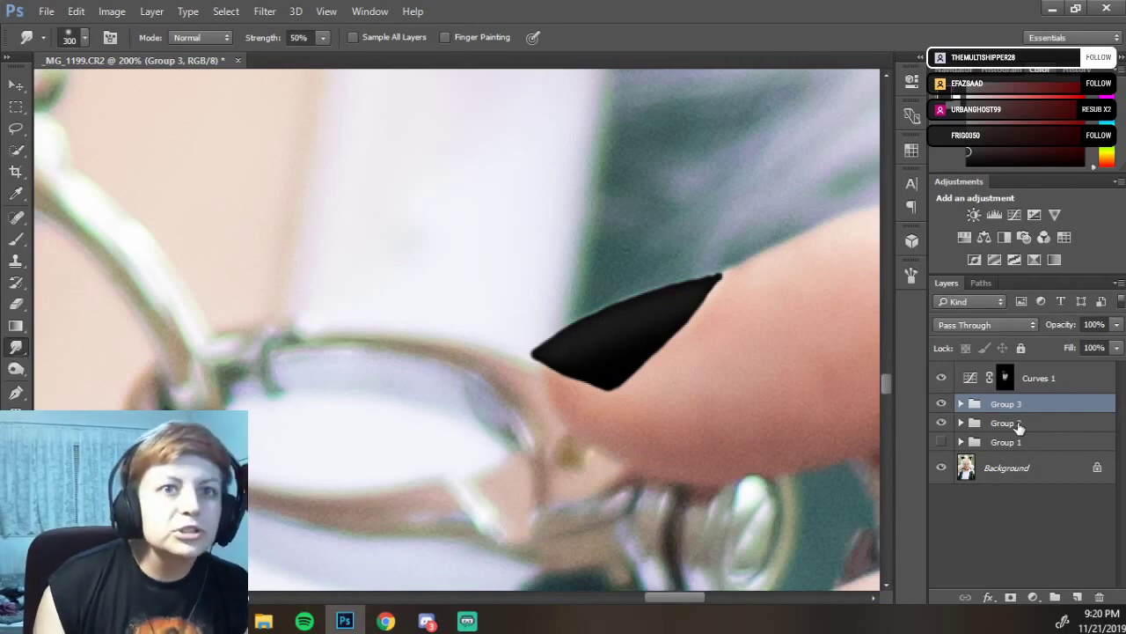
left_click(961, 407)
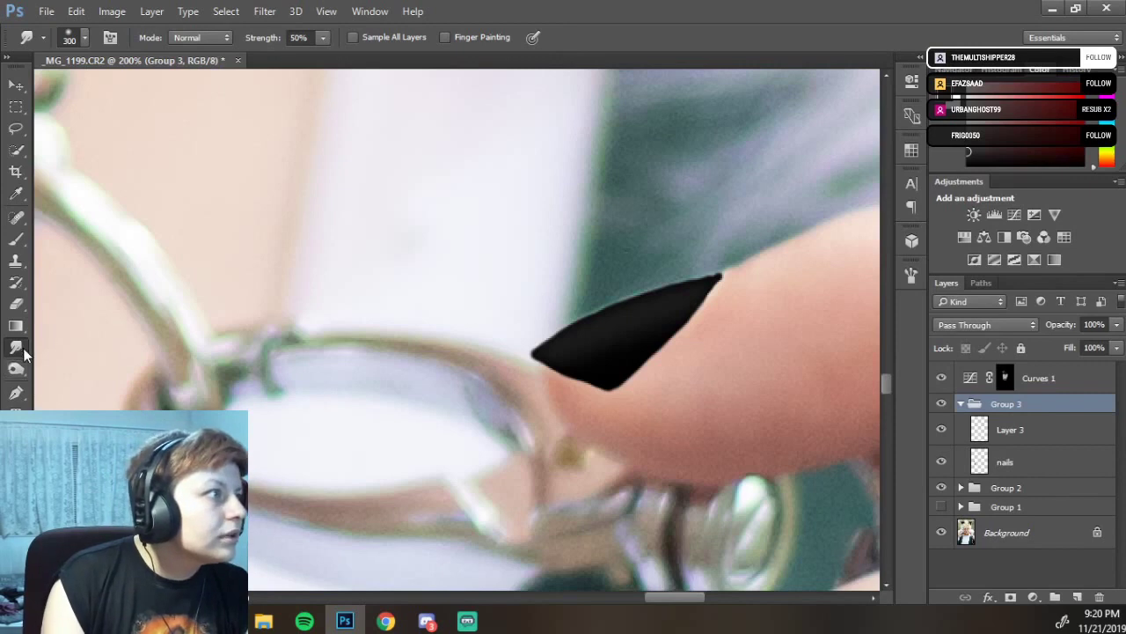
left_click(980, 431)
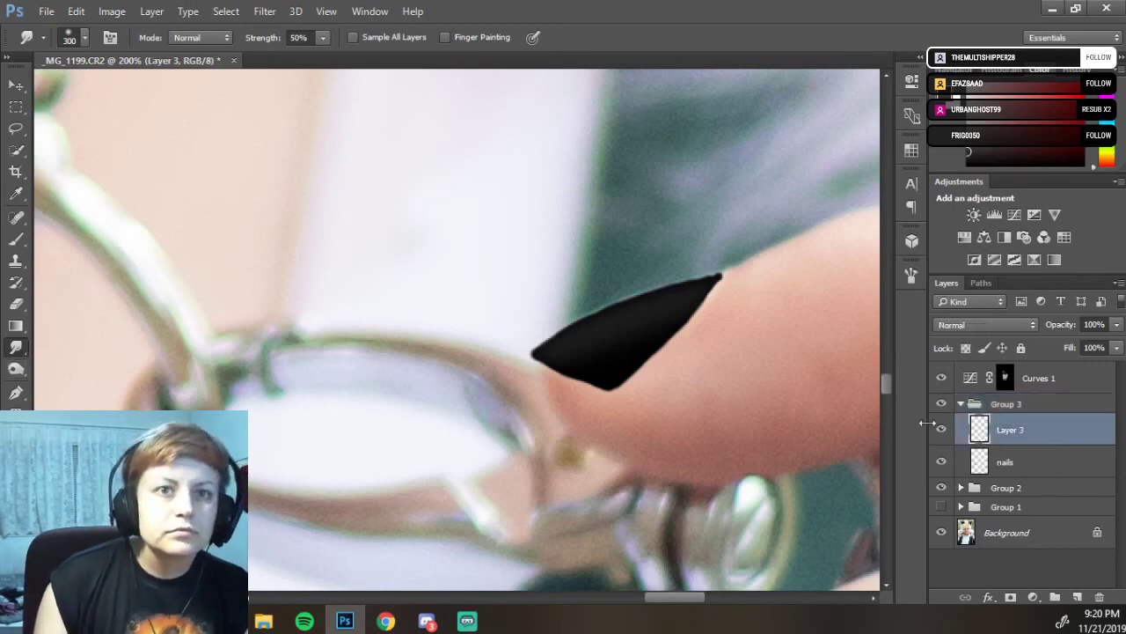
Reduce the Smudge brush to 45 px and check its hardness setting.
key("bracketleft")
key("bracketleft")
key("bracketleft")
key("bracketleft")
key("bracketleft")
key("bracketleft")
key("bracketleft")
key("bracketleft")
key("bracketleft")
key("bracketleft")
key("bracketleft")
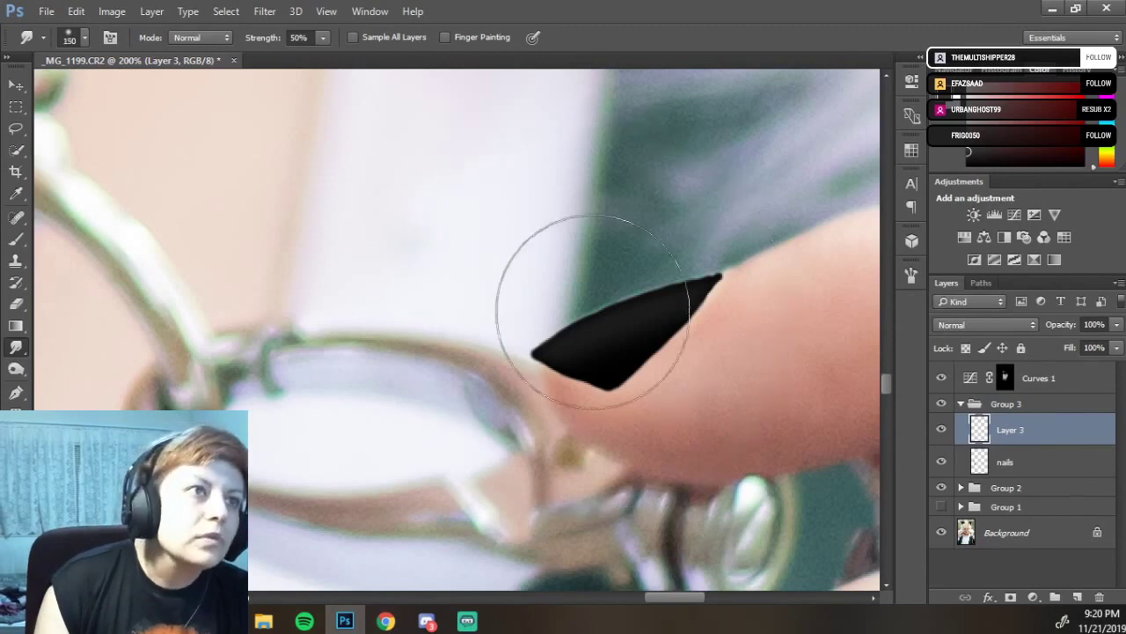
key("bracketleft")
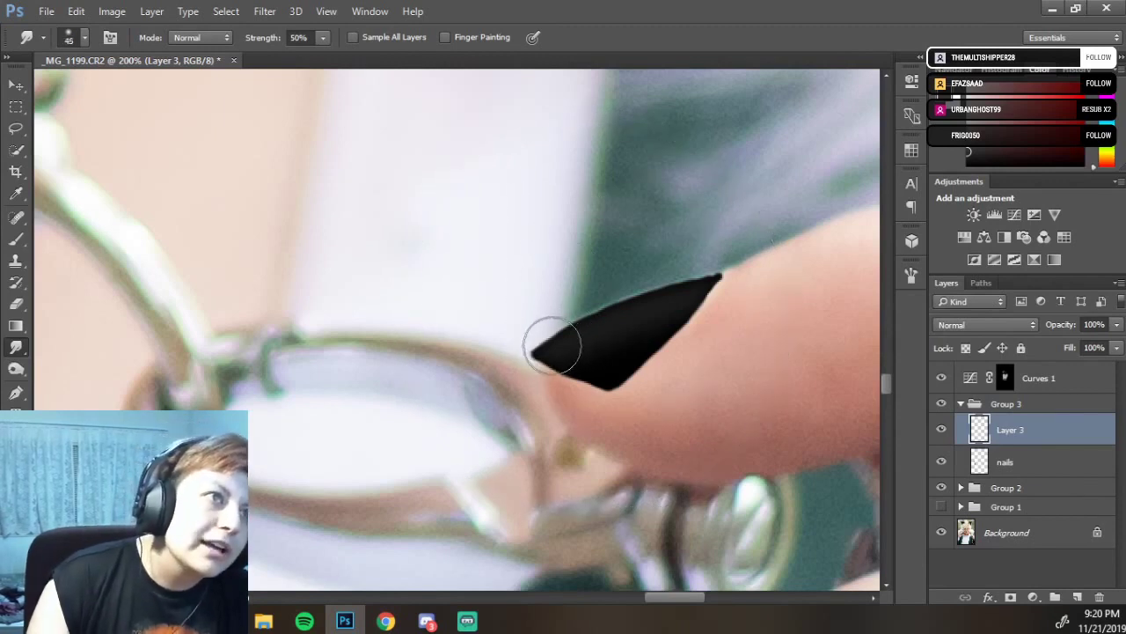
right_click(549, 343)
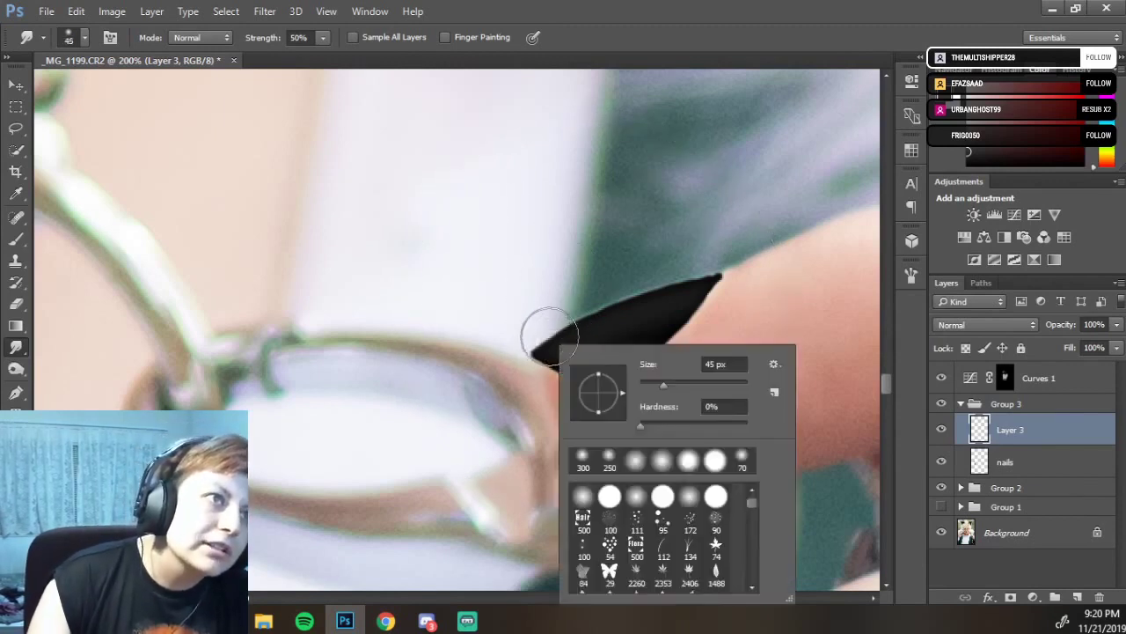
key("Escape")
right_click(593, 314)
key("Escape")
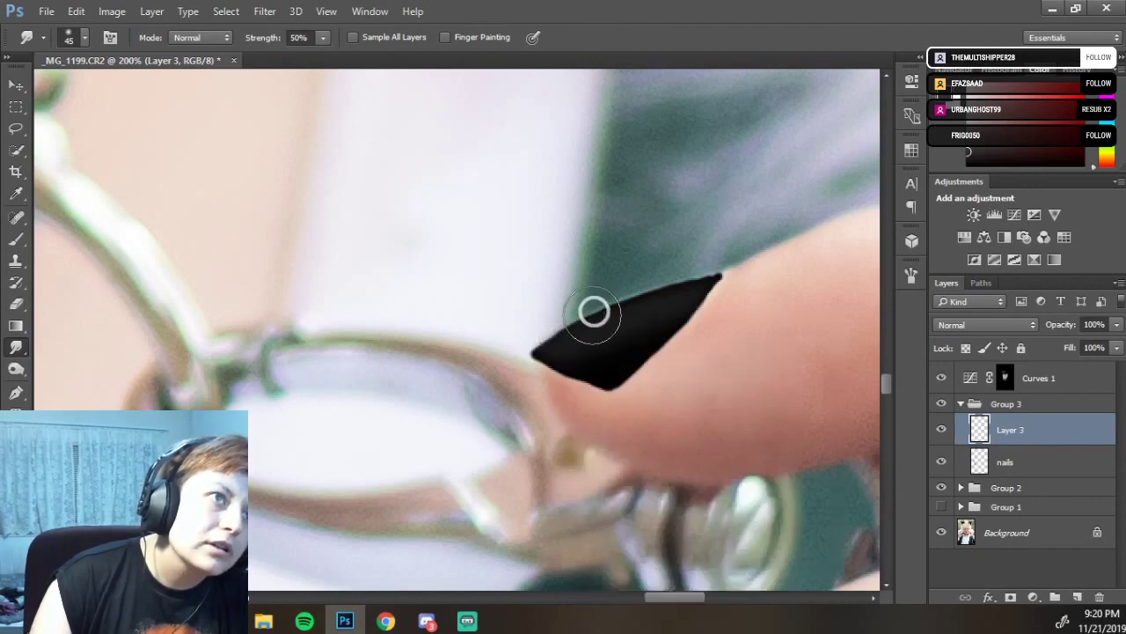
Smudge the upper edge of the index fingernail near the collar ring on the nails layer.
left_click(1004, 461)
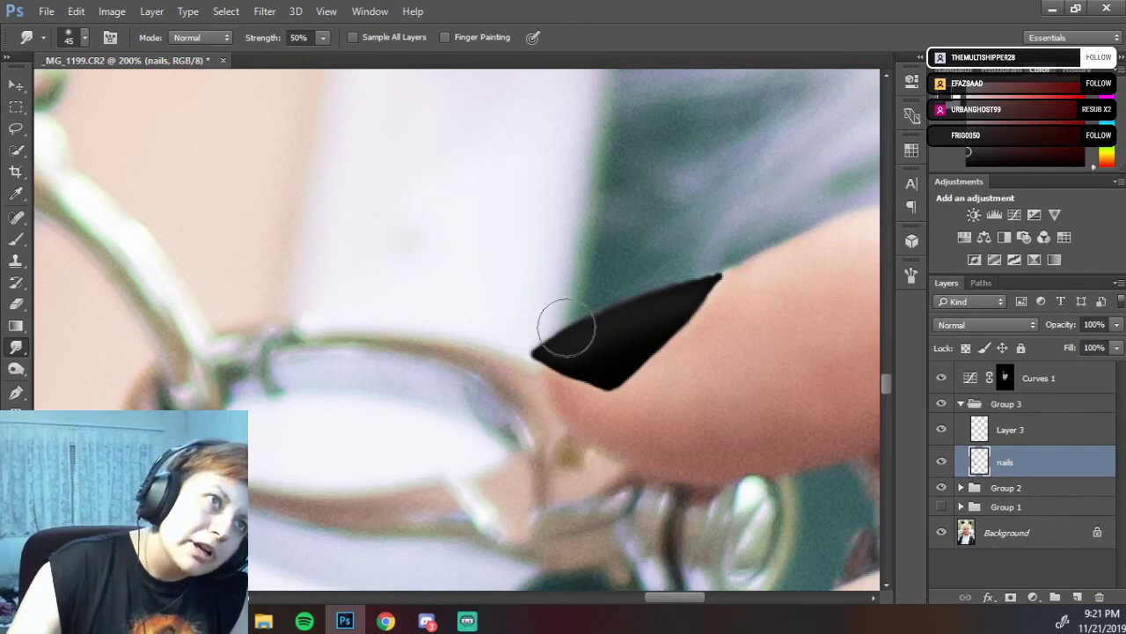
key("ctrl+minus")
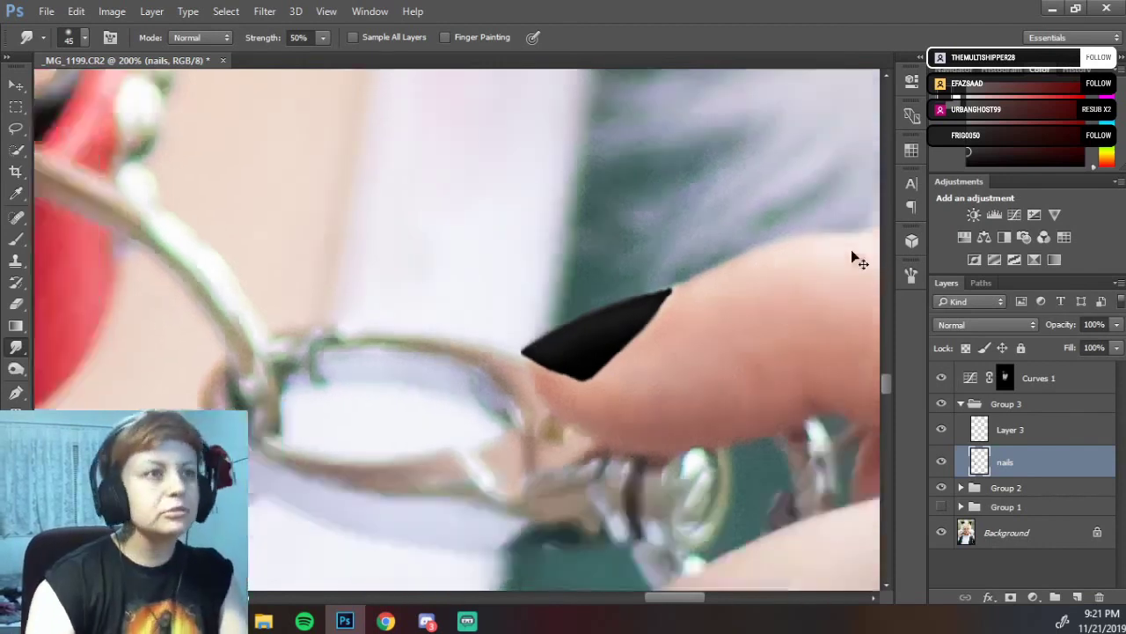
key("ctrl+minus")
key("ctrl+minus")
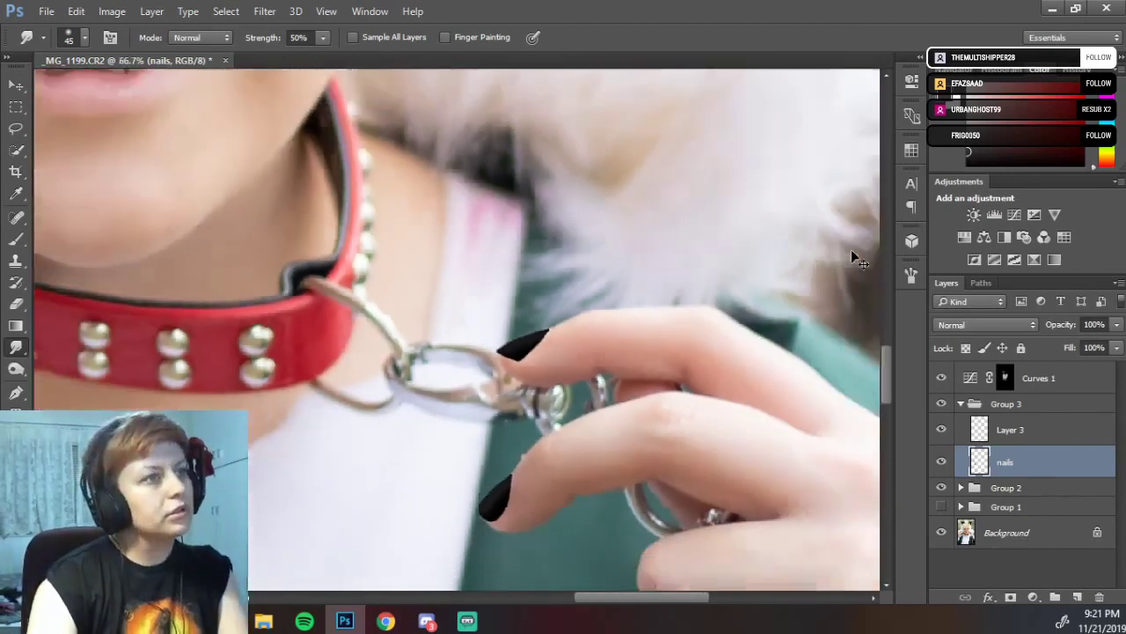
key("ctrl+minus")
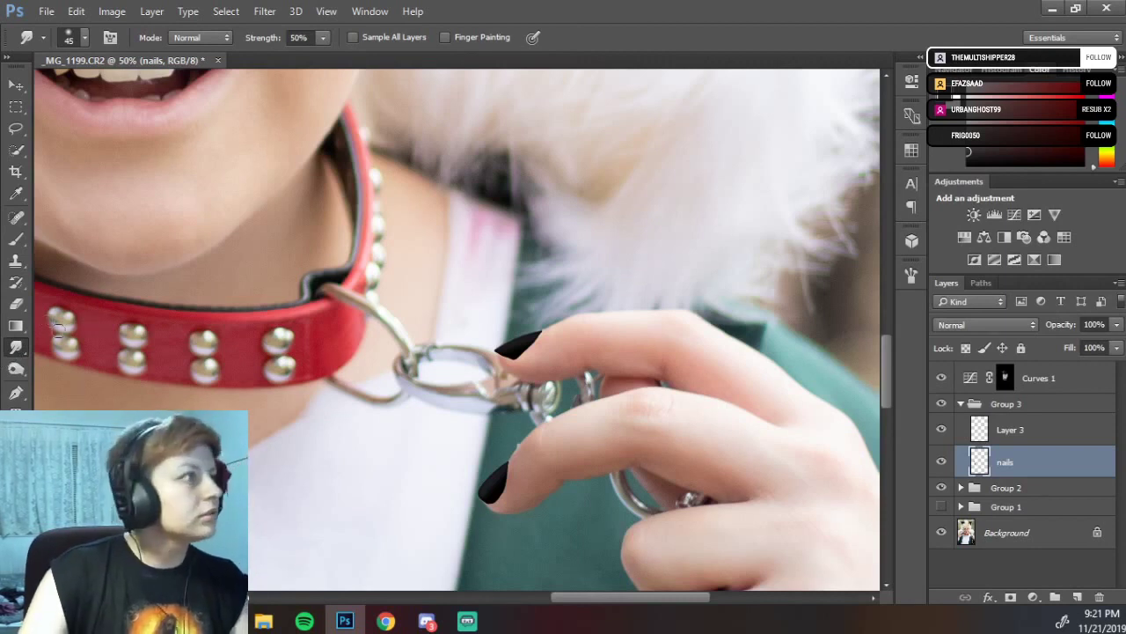
Duplicate the collapsed Group 3, merge the copy into a single layer, and hide the original group.
left_click(963, 404)
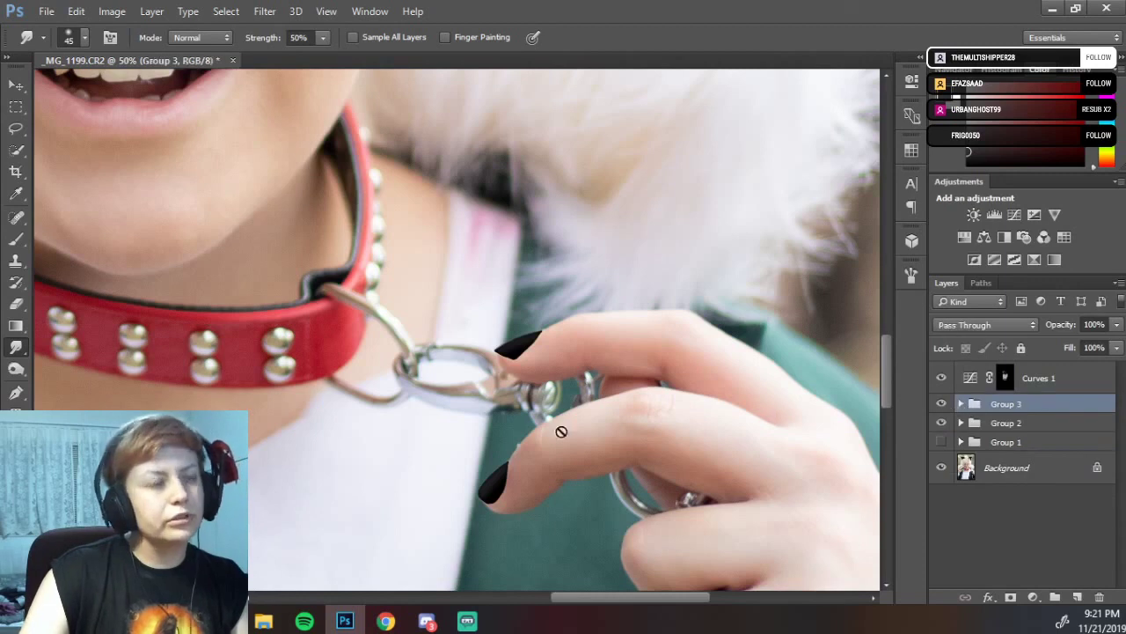
left_click_drag(15, 348, 36, 350)
left_click(50, 349)
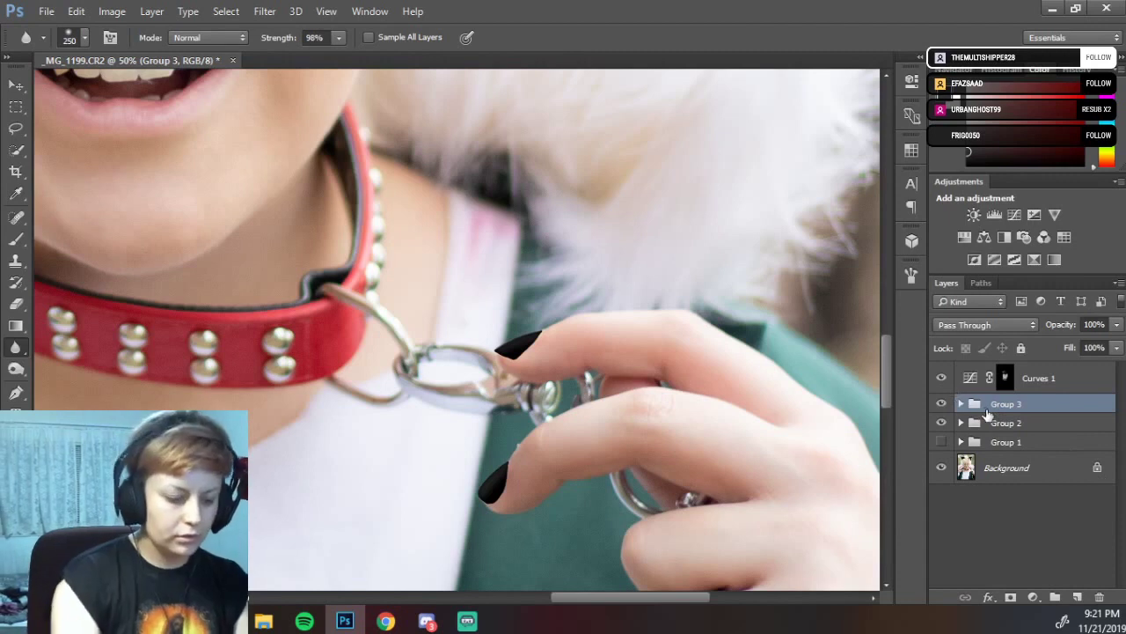
key("ctrl+j")
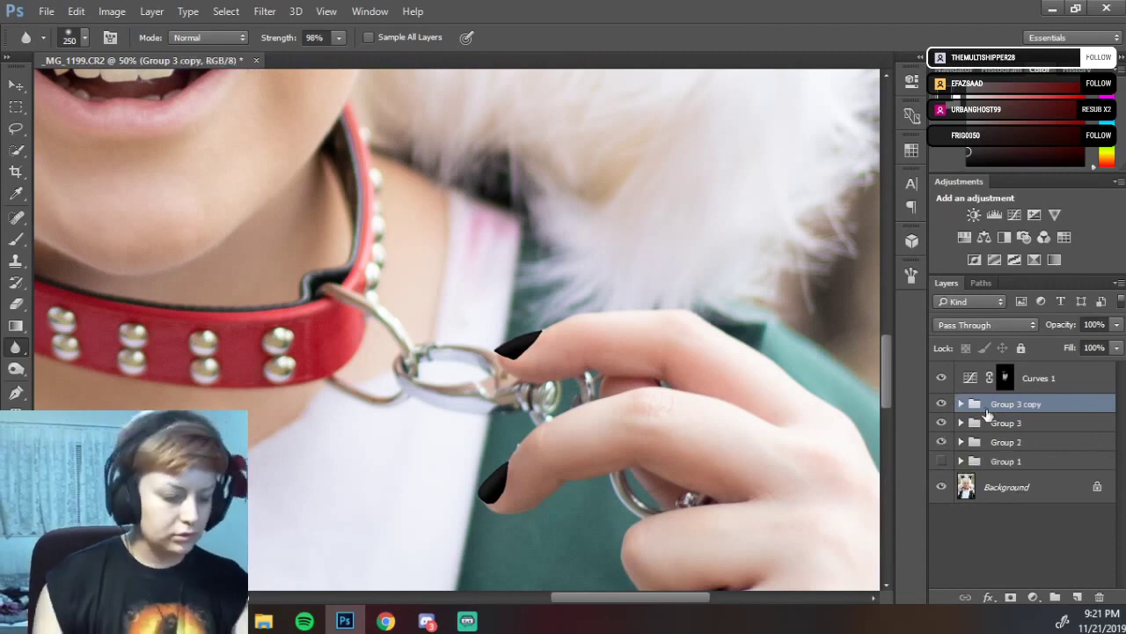
key("ctrl+e")
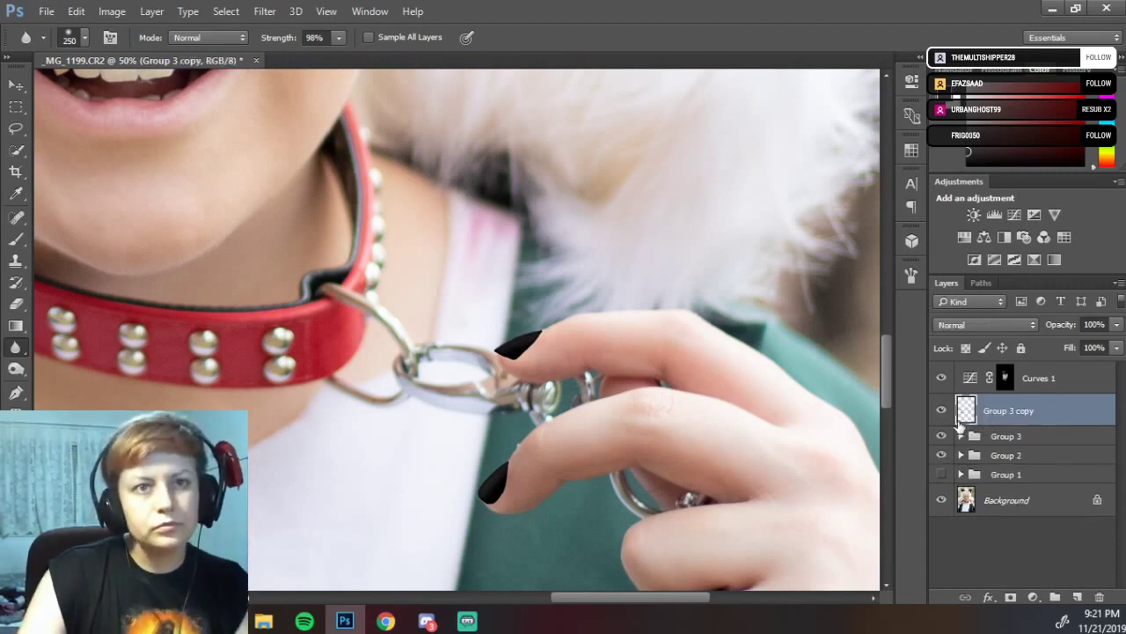
left_click(942, 435)
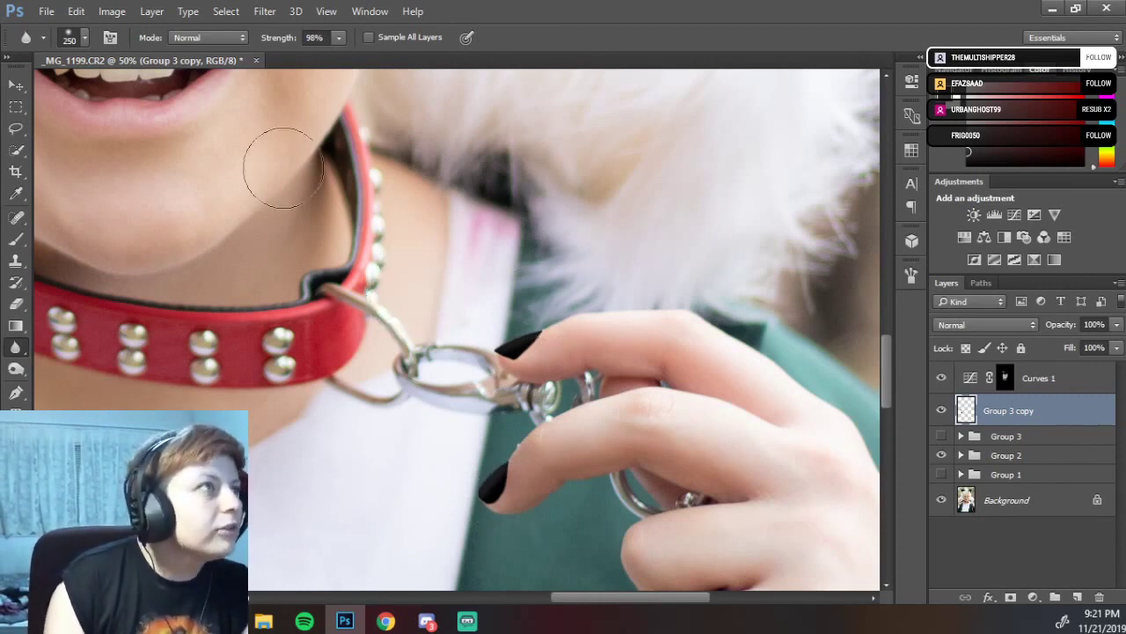
Soften the edges of the black nails on both hands in Group 3 copy with the Blur tool at 37% strength.
left_click_drag(291, 45, 240, 43)
mouse_move(508, 444)
left_mouse_down()
mouse_move(619, 241)
mouse_move(325, 344)
mouse_move(272, 275)
mouse_move(156, 238)
left_mouse_up()
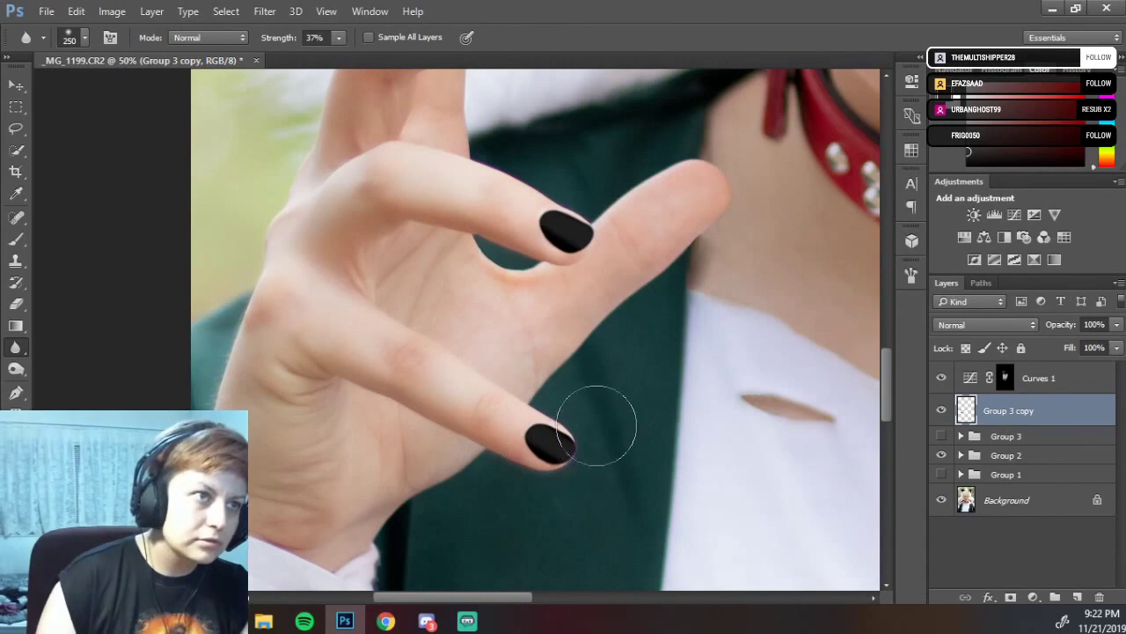
left_click_drag(546, 128, 535, 484)
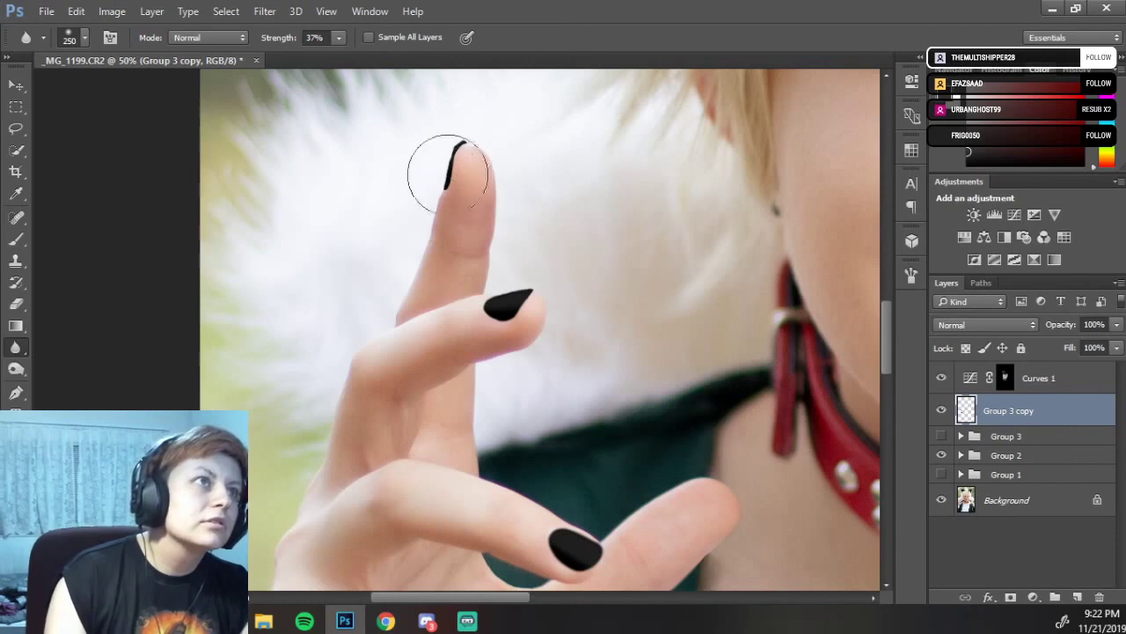
mouse_move(654, 448)
left_mouse_down()
mouse_move(603, 282)
mouse_move(613, 278)
left_mouse_up()
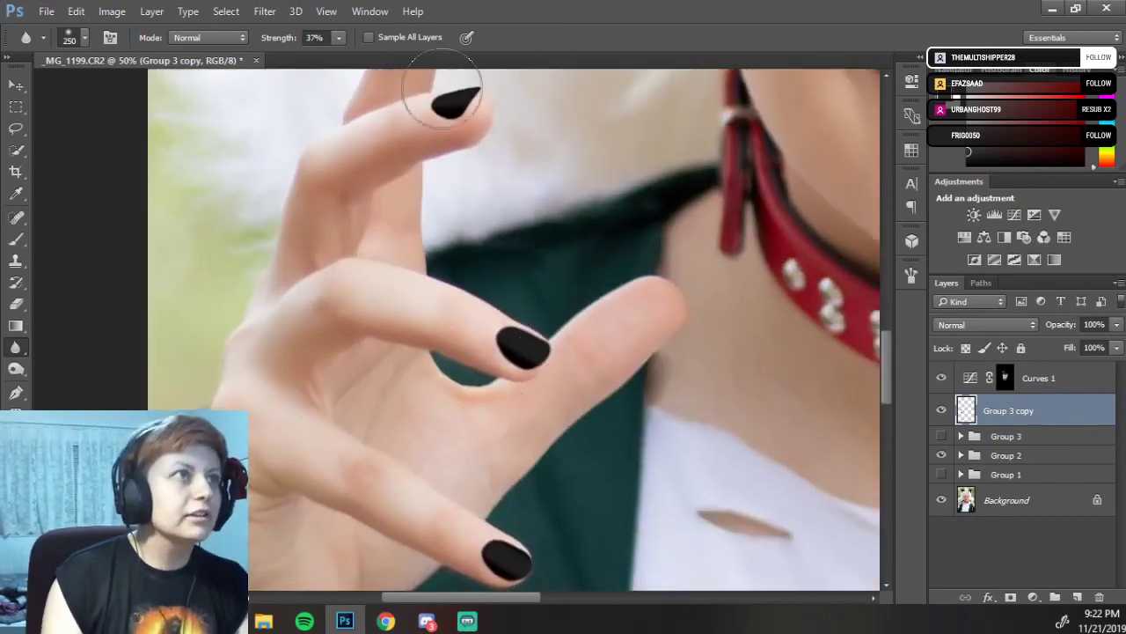
left_click_drag(589, 468, 586, 297)
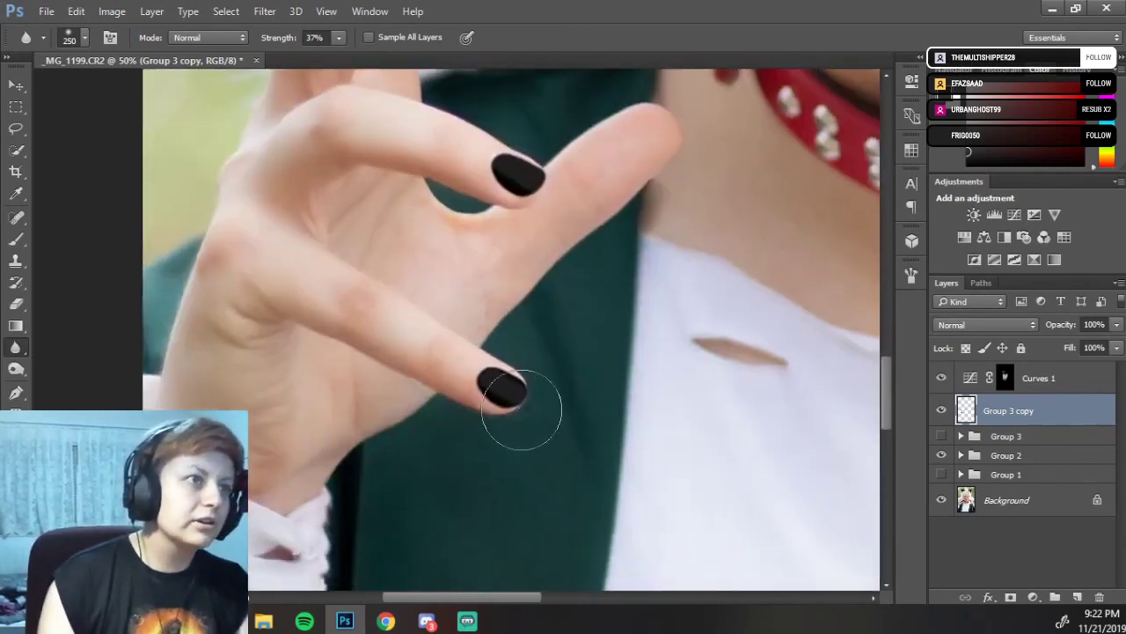
mouse_move(533, 181)
left_mouse_down()
mouse_move(322, 191)
mouse_move(186, 223)
mouse_move(569, 329)
mouse_move(532, 313)
left_mouse_up()
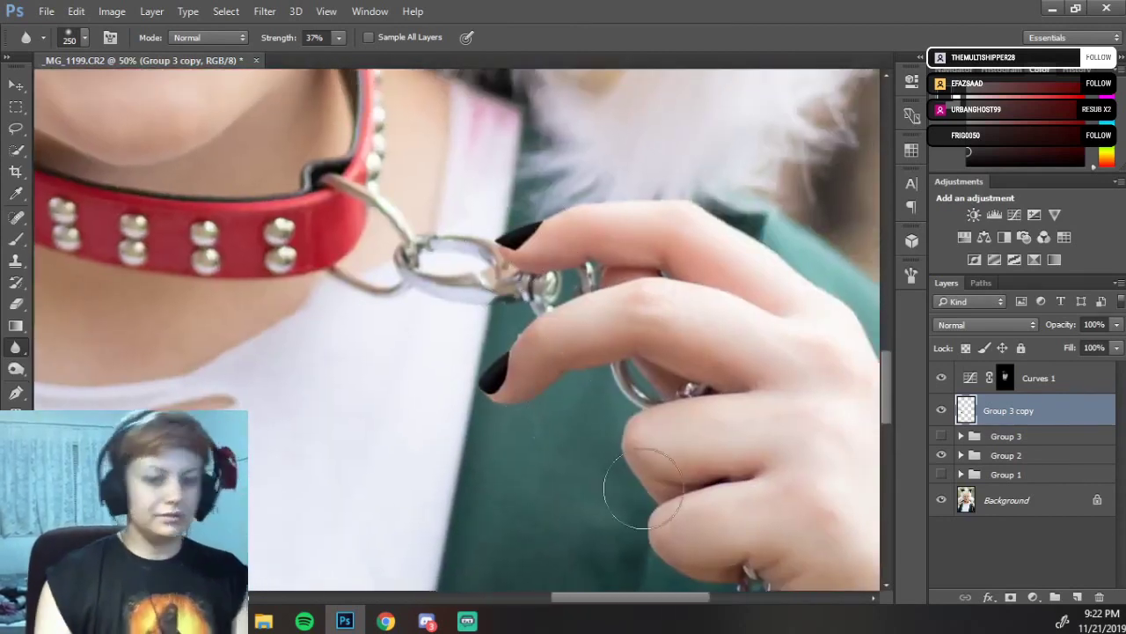
scroll(642, 488, "down", 4)
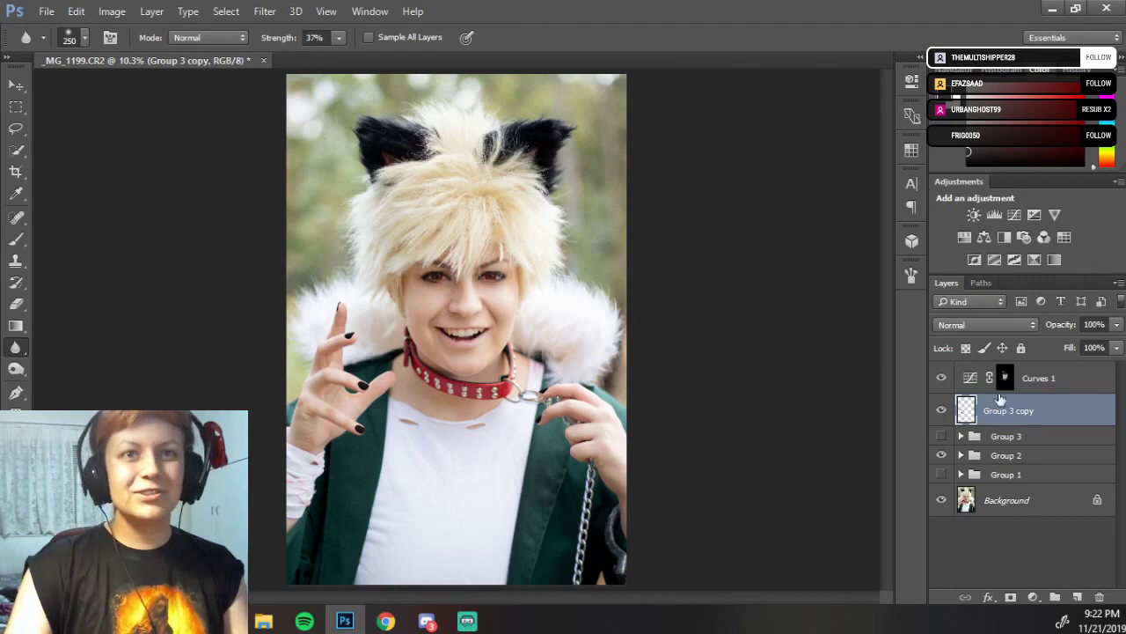
Move Group 3 copy and Curves 1 to the top of Group 2, and compare the portrait with the group hidden and shown.
left_click(1009, 449)
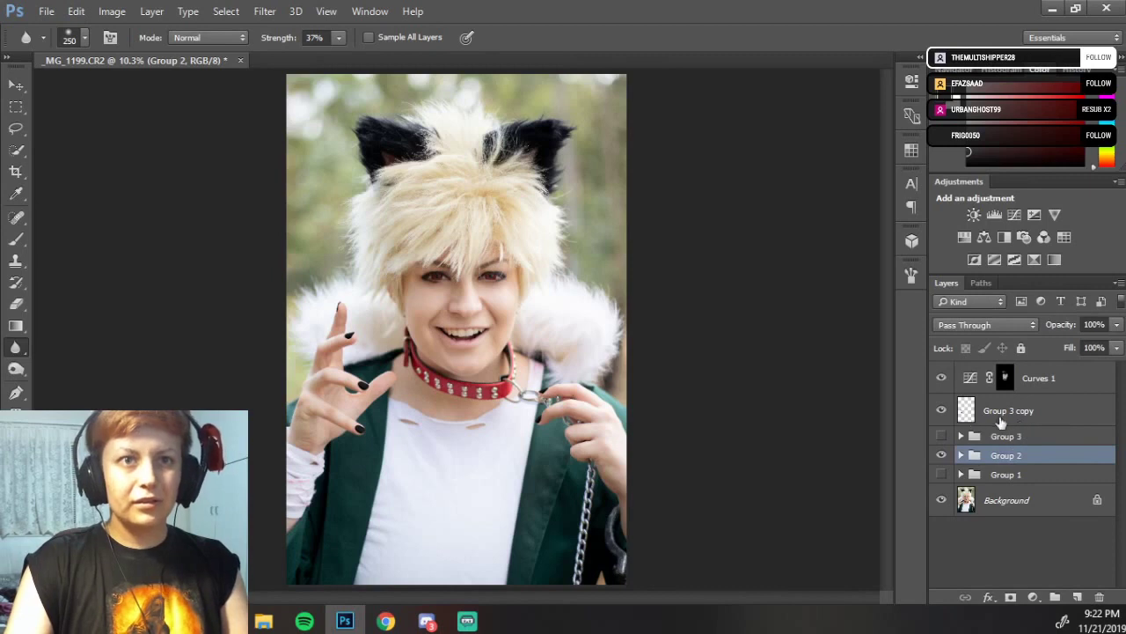
left_click(1017, 412, "ctrl")
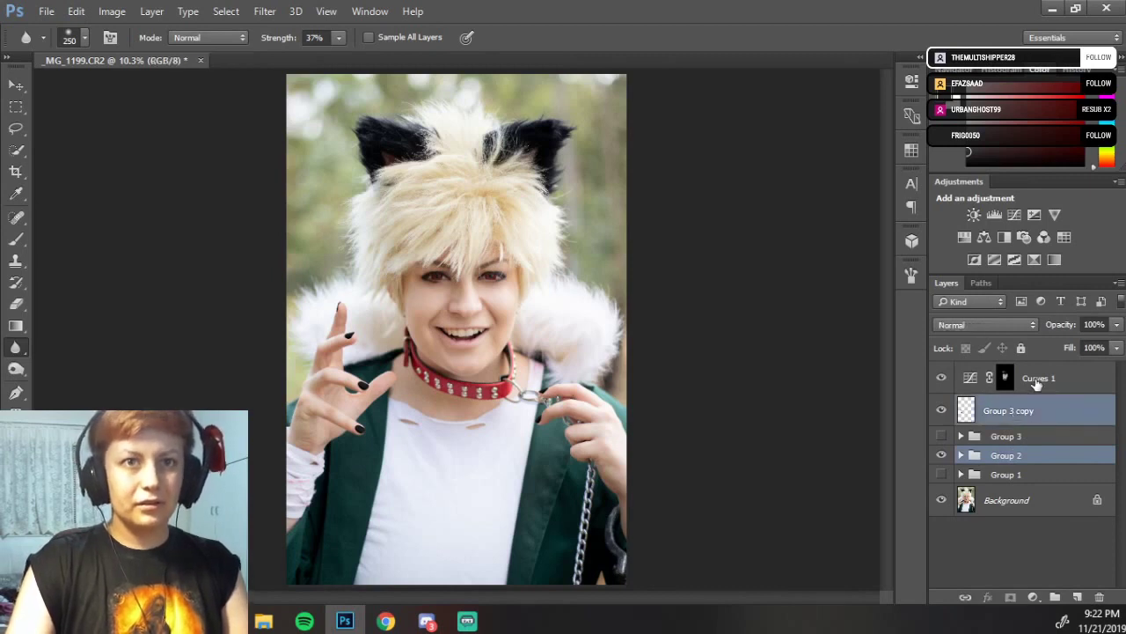
left_click(1038, 380, "ctrl")
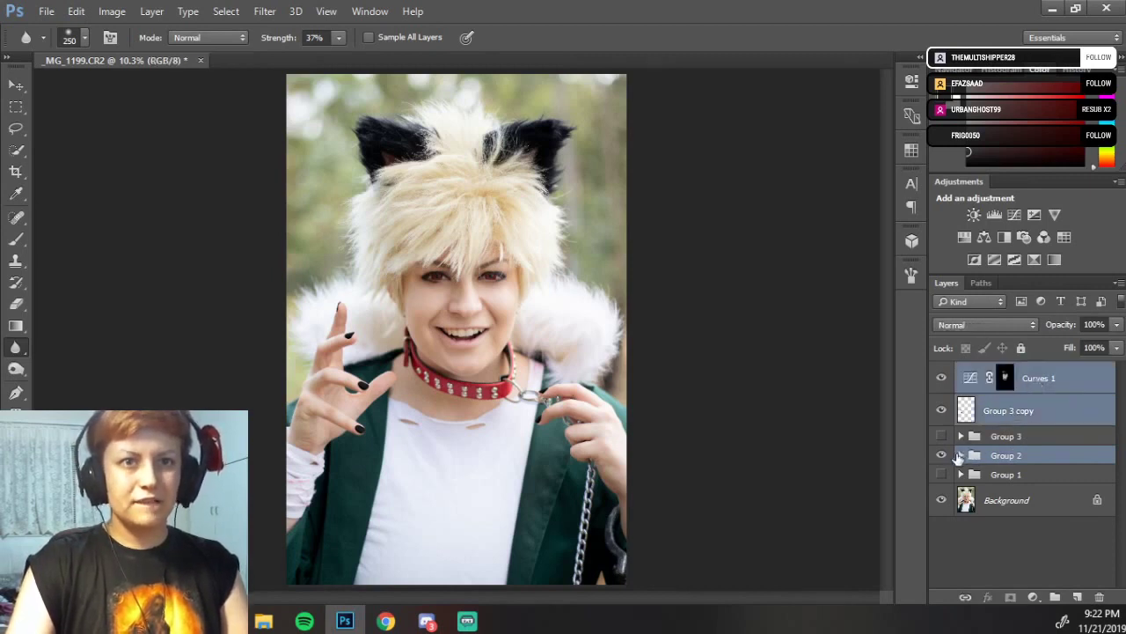
left_click(960, 455)
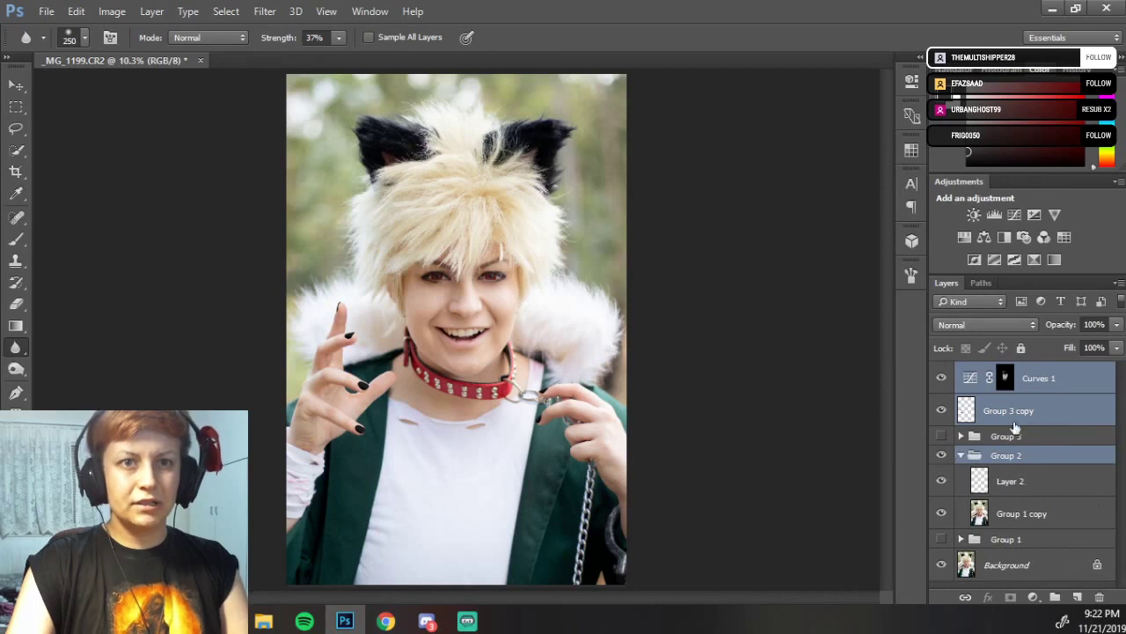
left_click(1017, 412)
left_click_drag(1019, 412, 1026, 467)
left_click(1012, 436)
left_click_drag(1038, 420, 1012, 455)
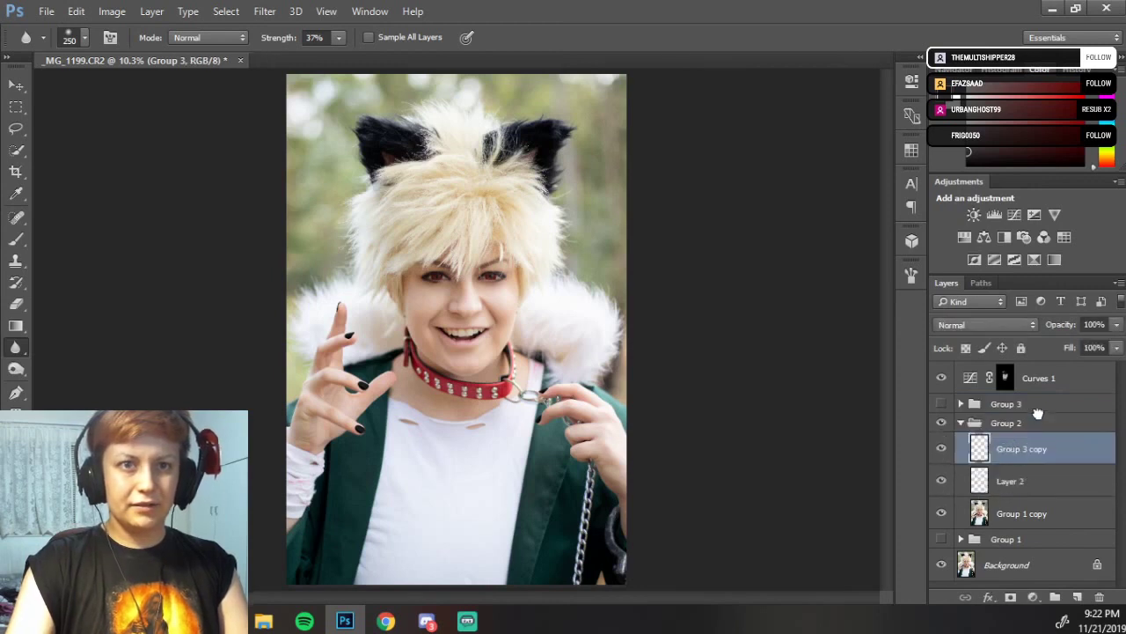
left_click_drag(1039, 380, 1037, 431)
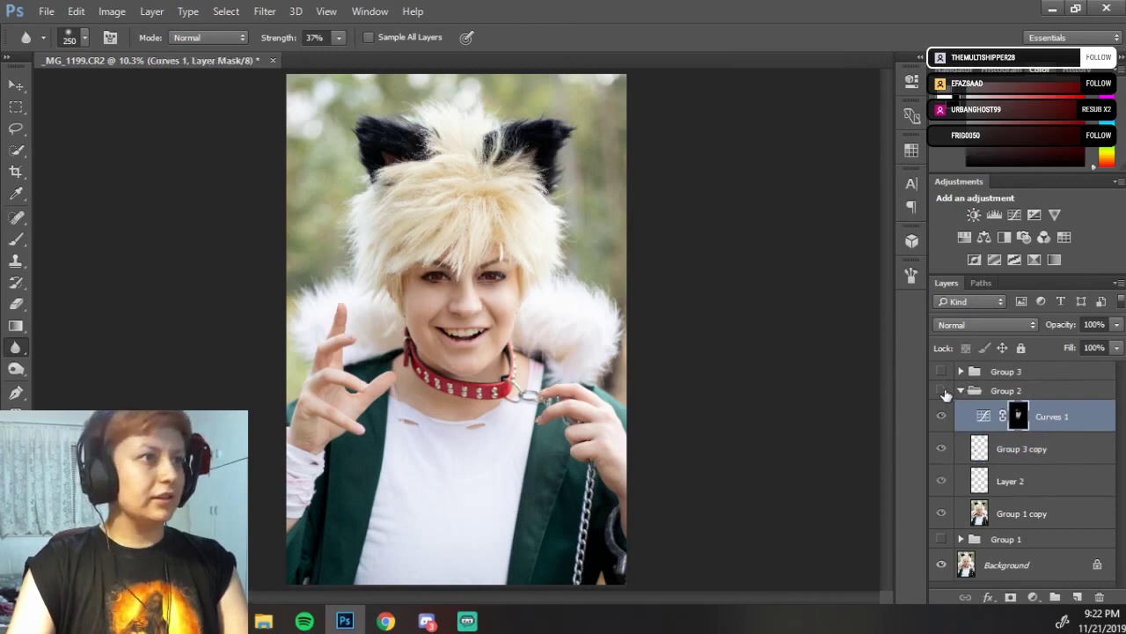
left_click(943, 392)
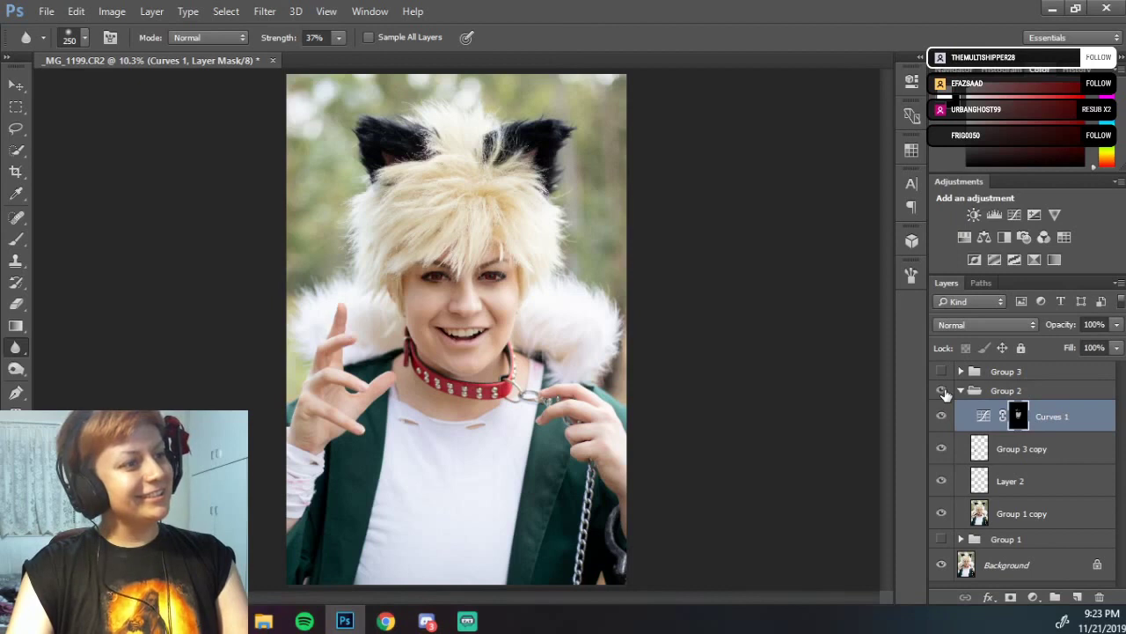
left_click(943, 392)
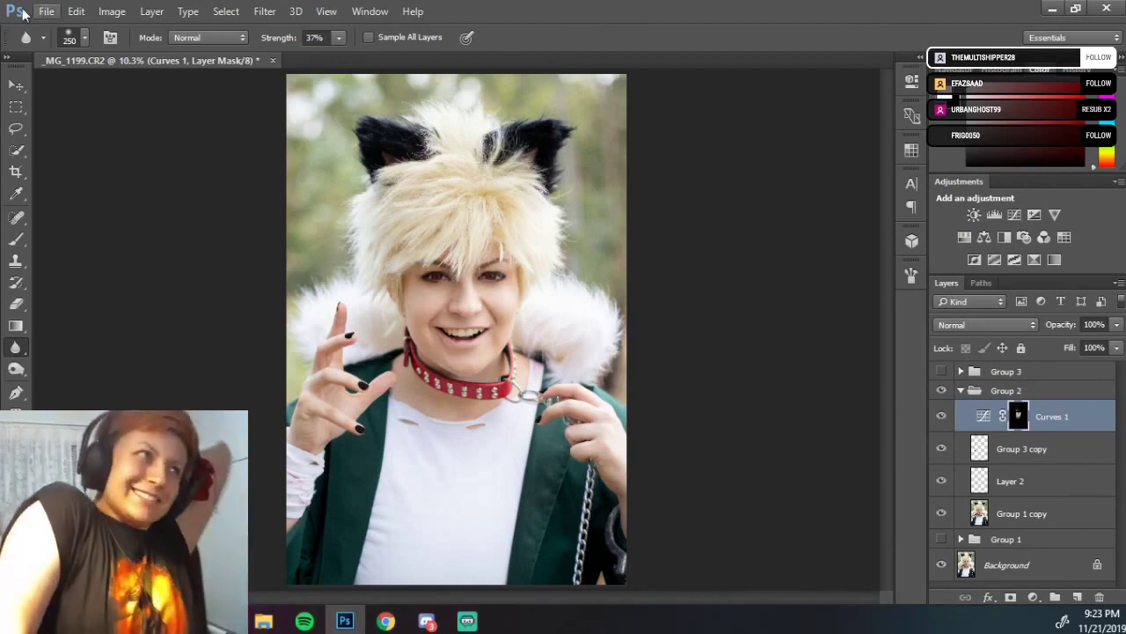
Save the portrait for web as a medium-quality JPEG named _MG_1199 at quality 43.
left_click(38, 10)
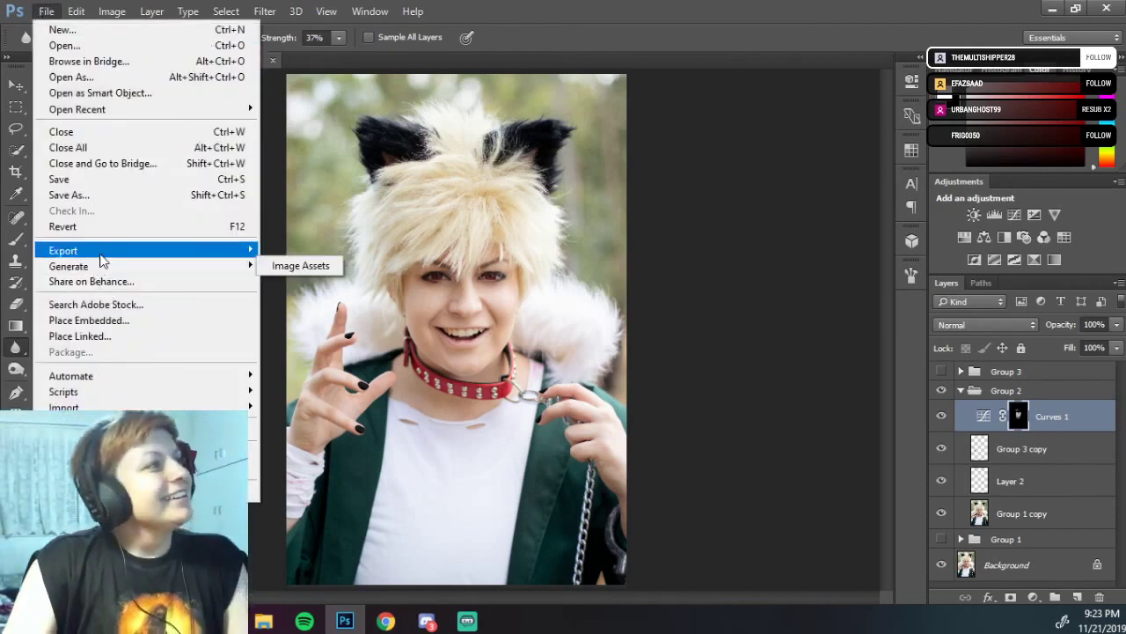
mouse_move(105, 251)
left_click(305, 310)
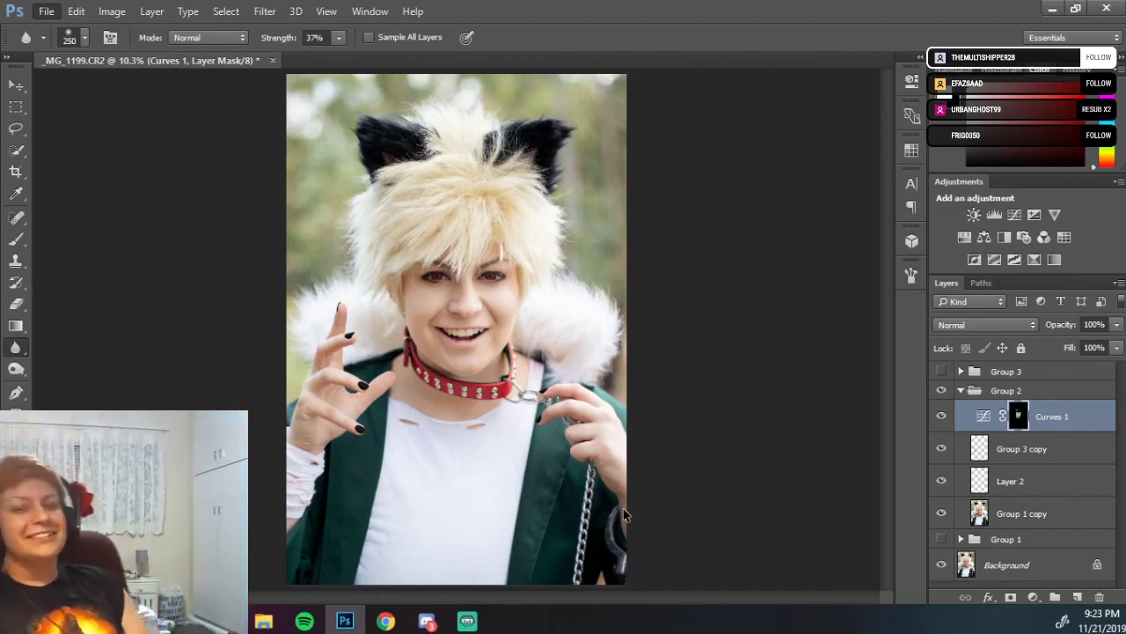
key("ctrl+alt+shift+s")
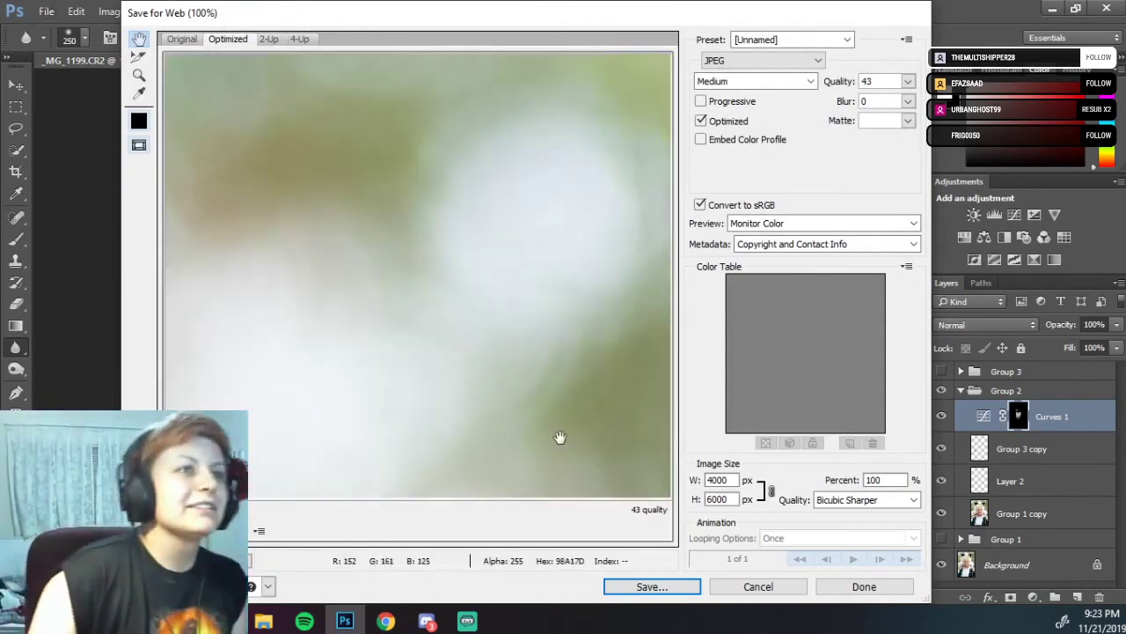
left_click(651, 586)
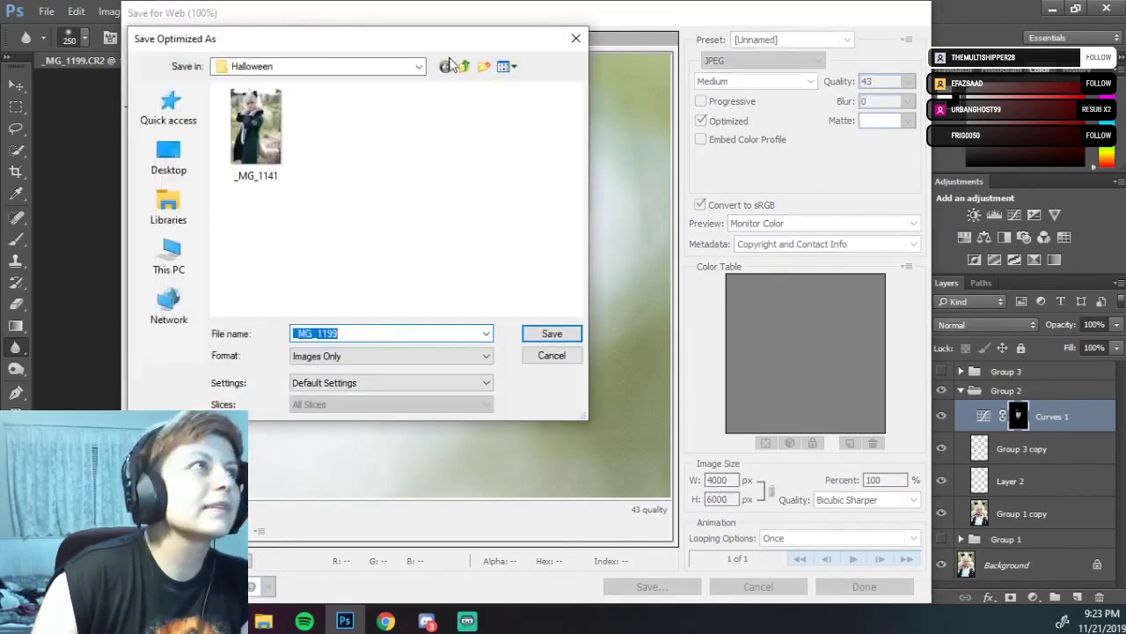
key("Return")
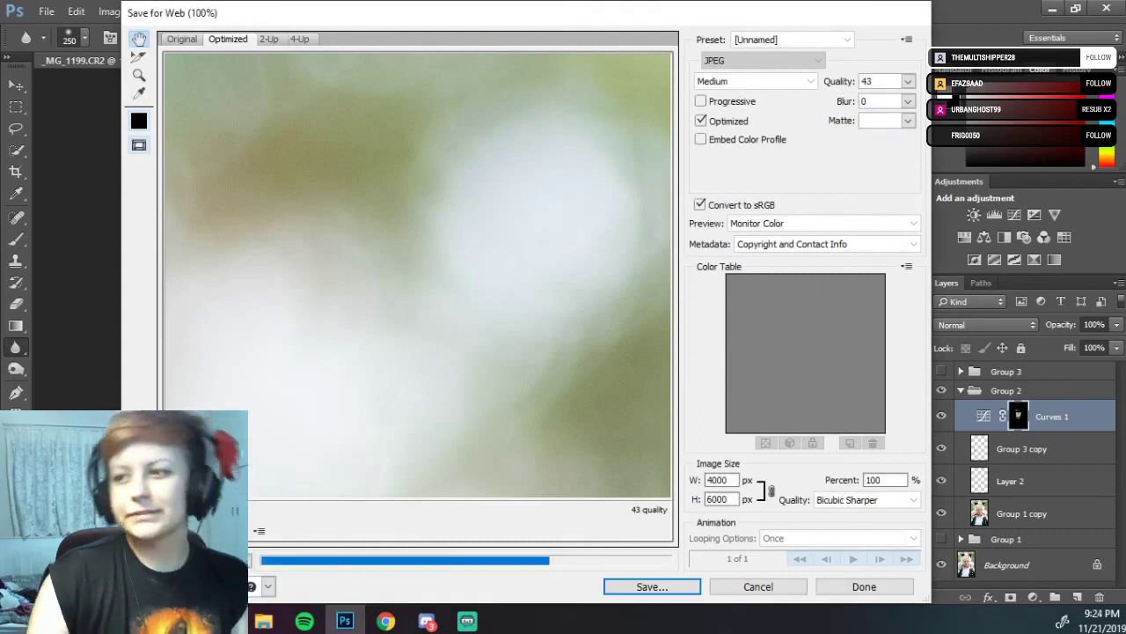
key("Escape")
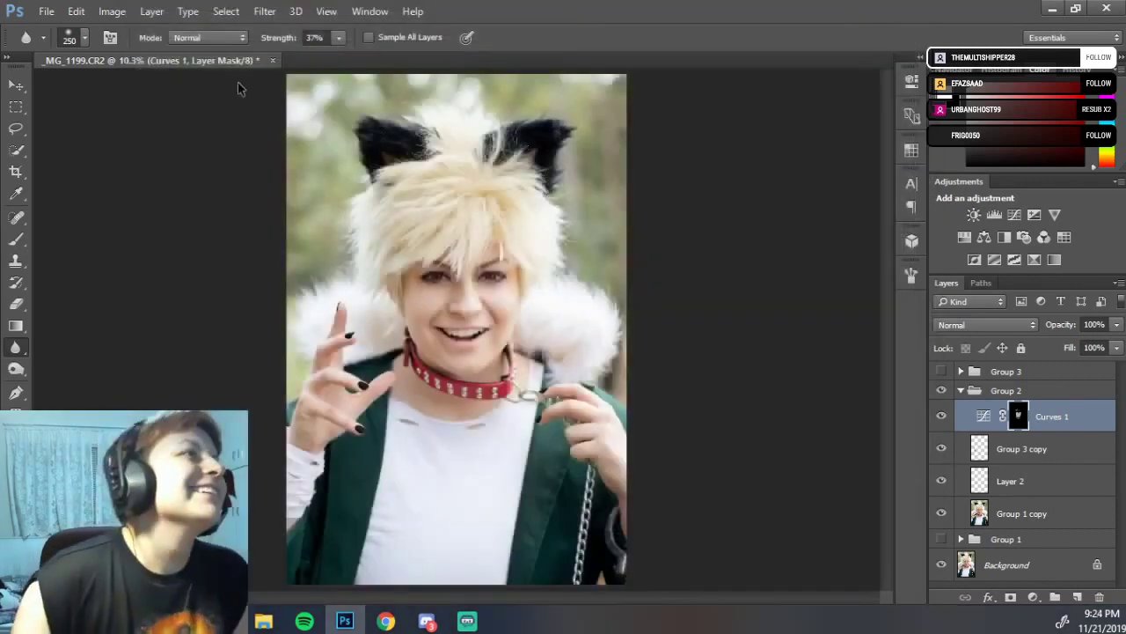
Save a JPEG copy named _MG_1199 in the Halloween folder at maximum quality 12 with the Progressive format option.
left_click(45, 11)
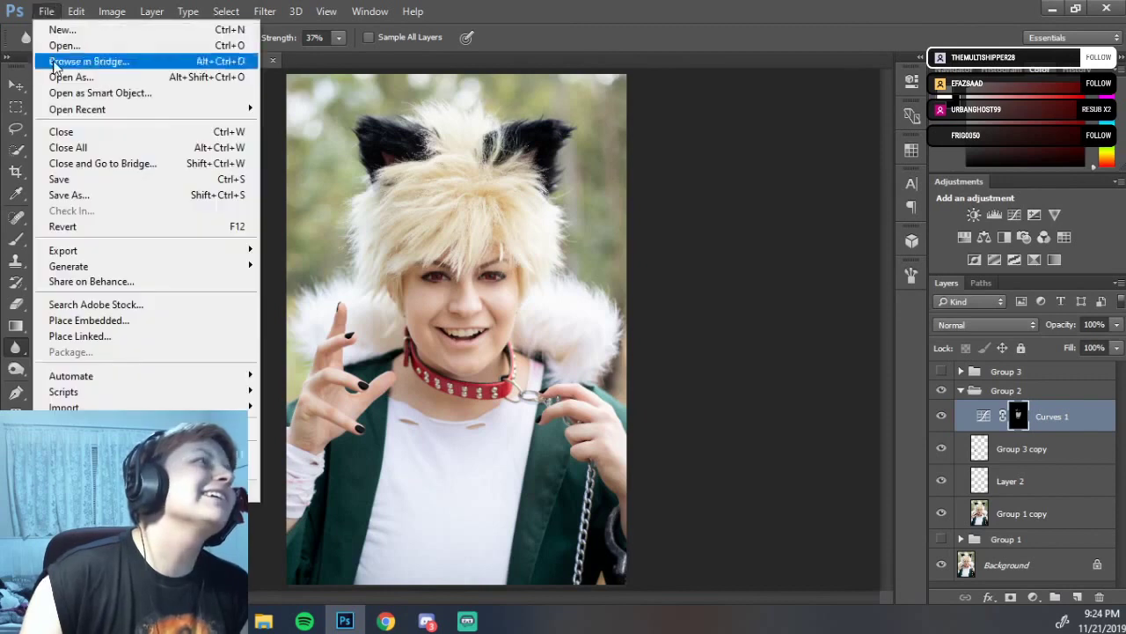
left_click(64, 196)
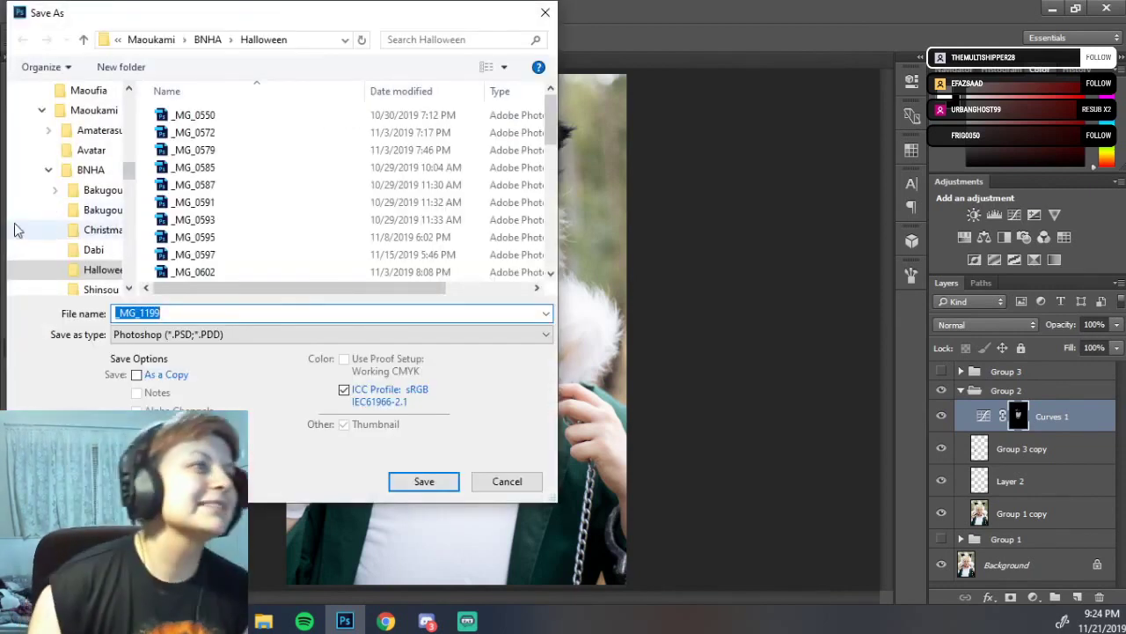
left_click(290, 334)
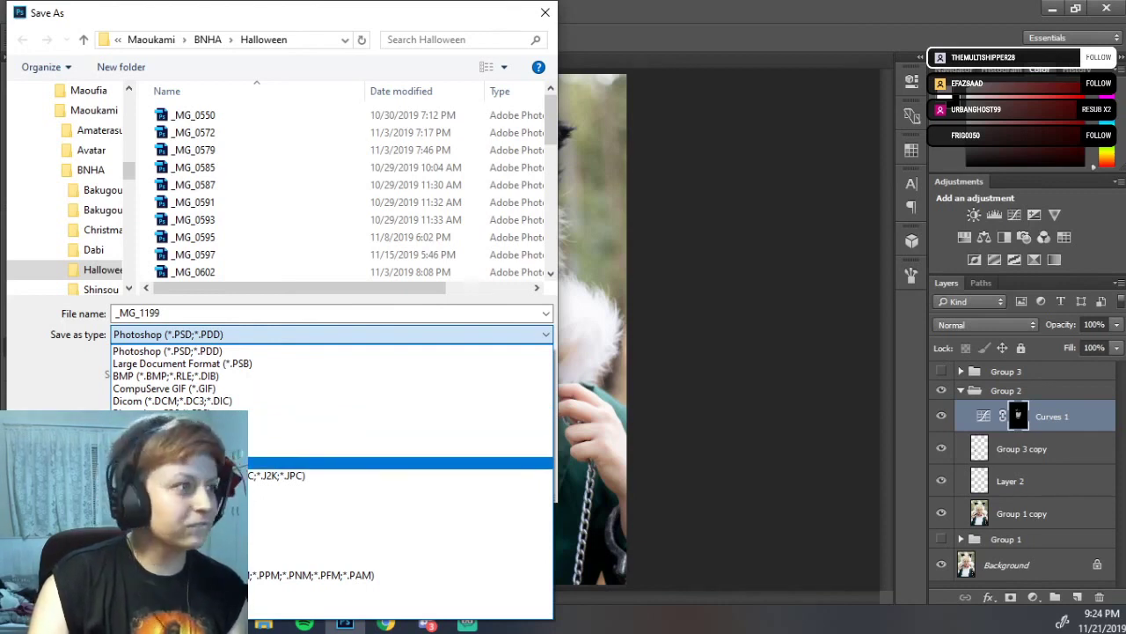
key("Return")
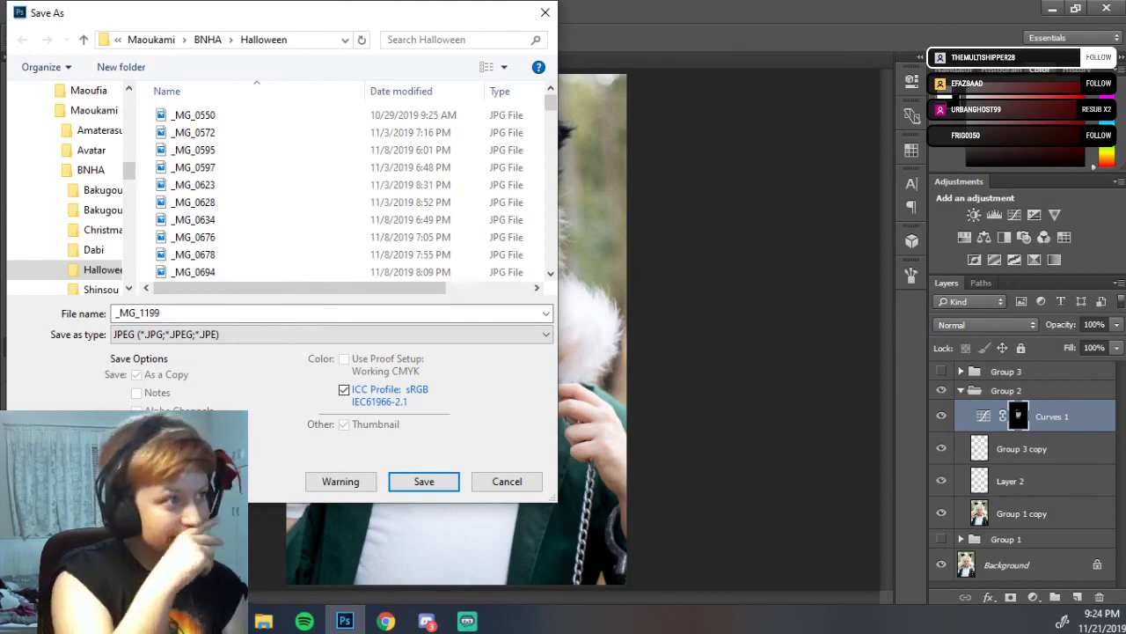
left_click(396, 482)
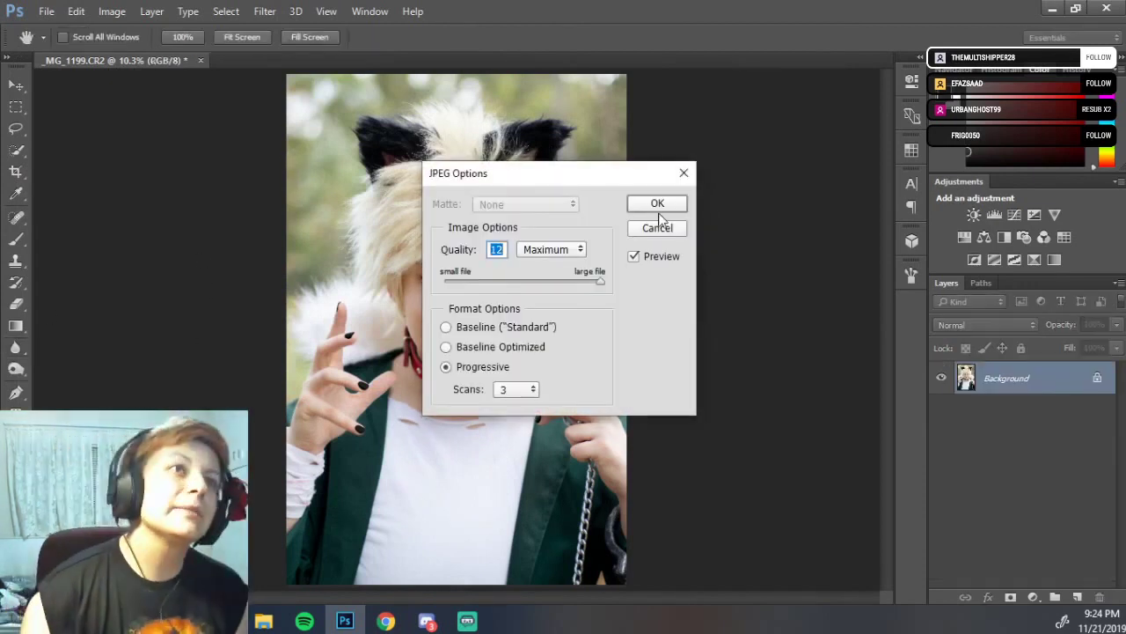
left_click(658, 207)
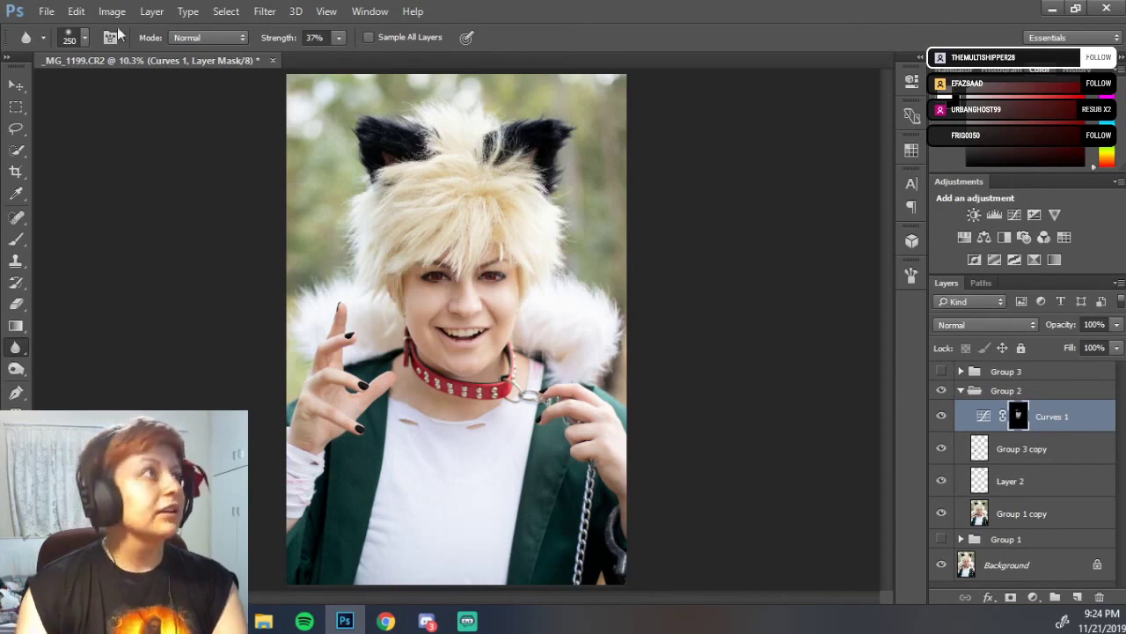
Save the layered document as the Photoshop file _MG_1199 in the Halloween folder and close it.
left_click(47, 12)
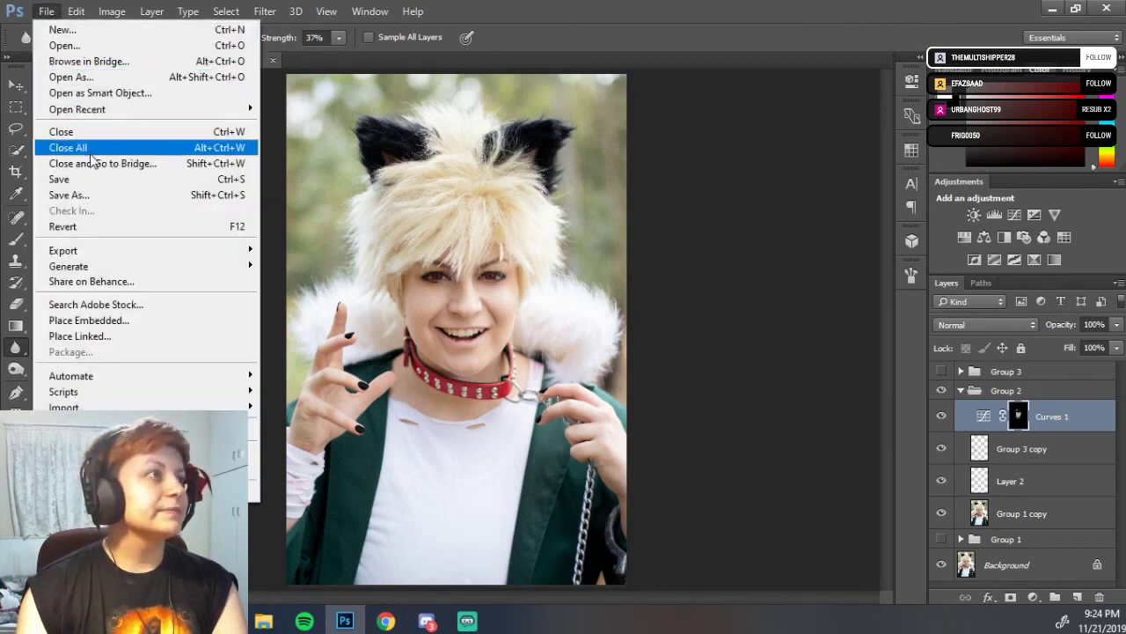
left_click(102, 179)
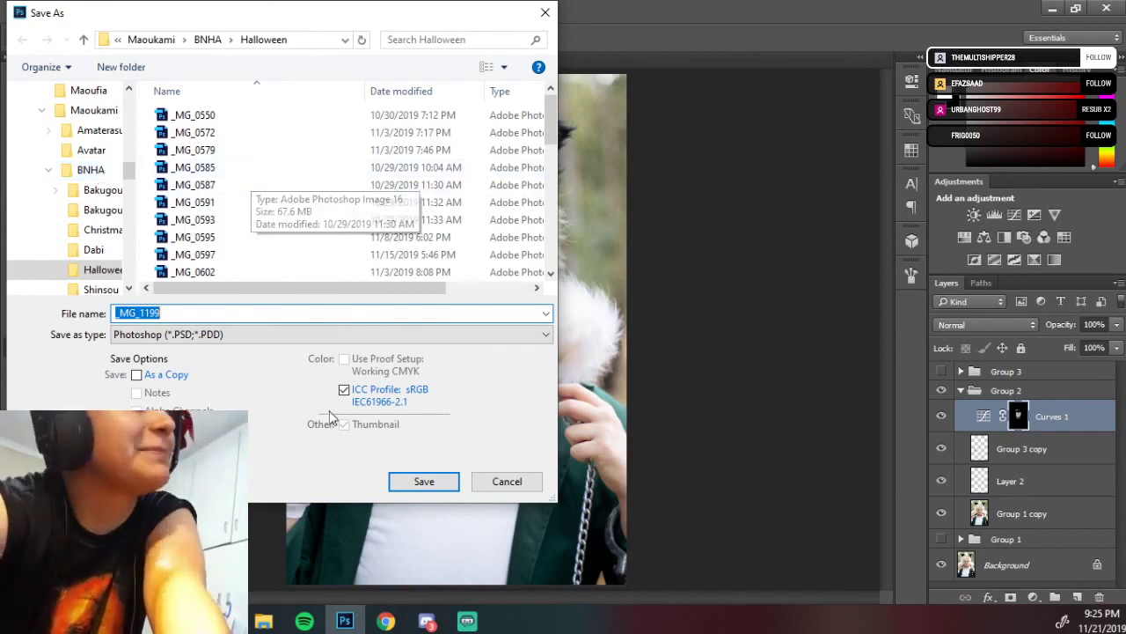
left_click(421, 481)
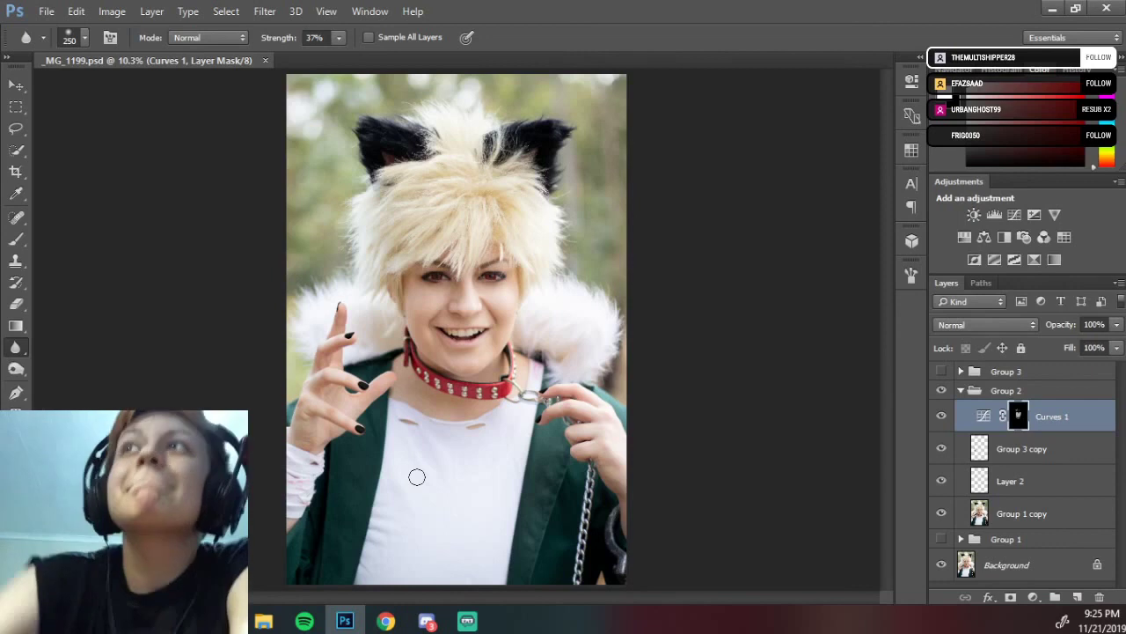
left_click(265, 60)
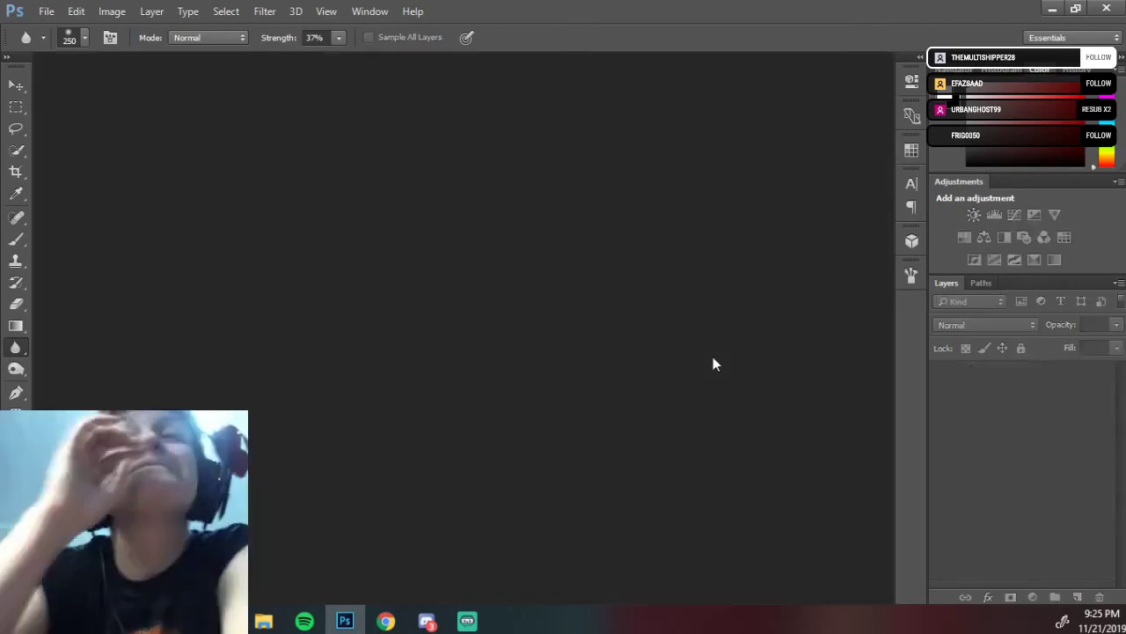